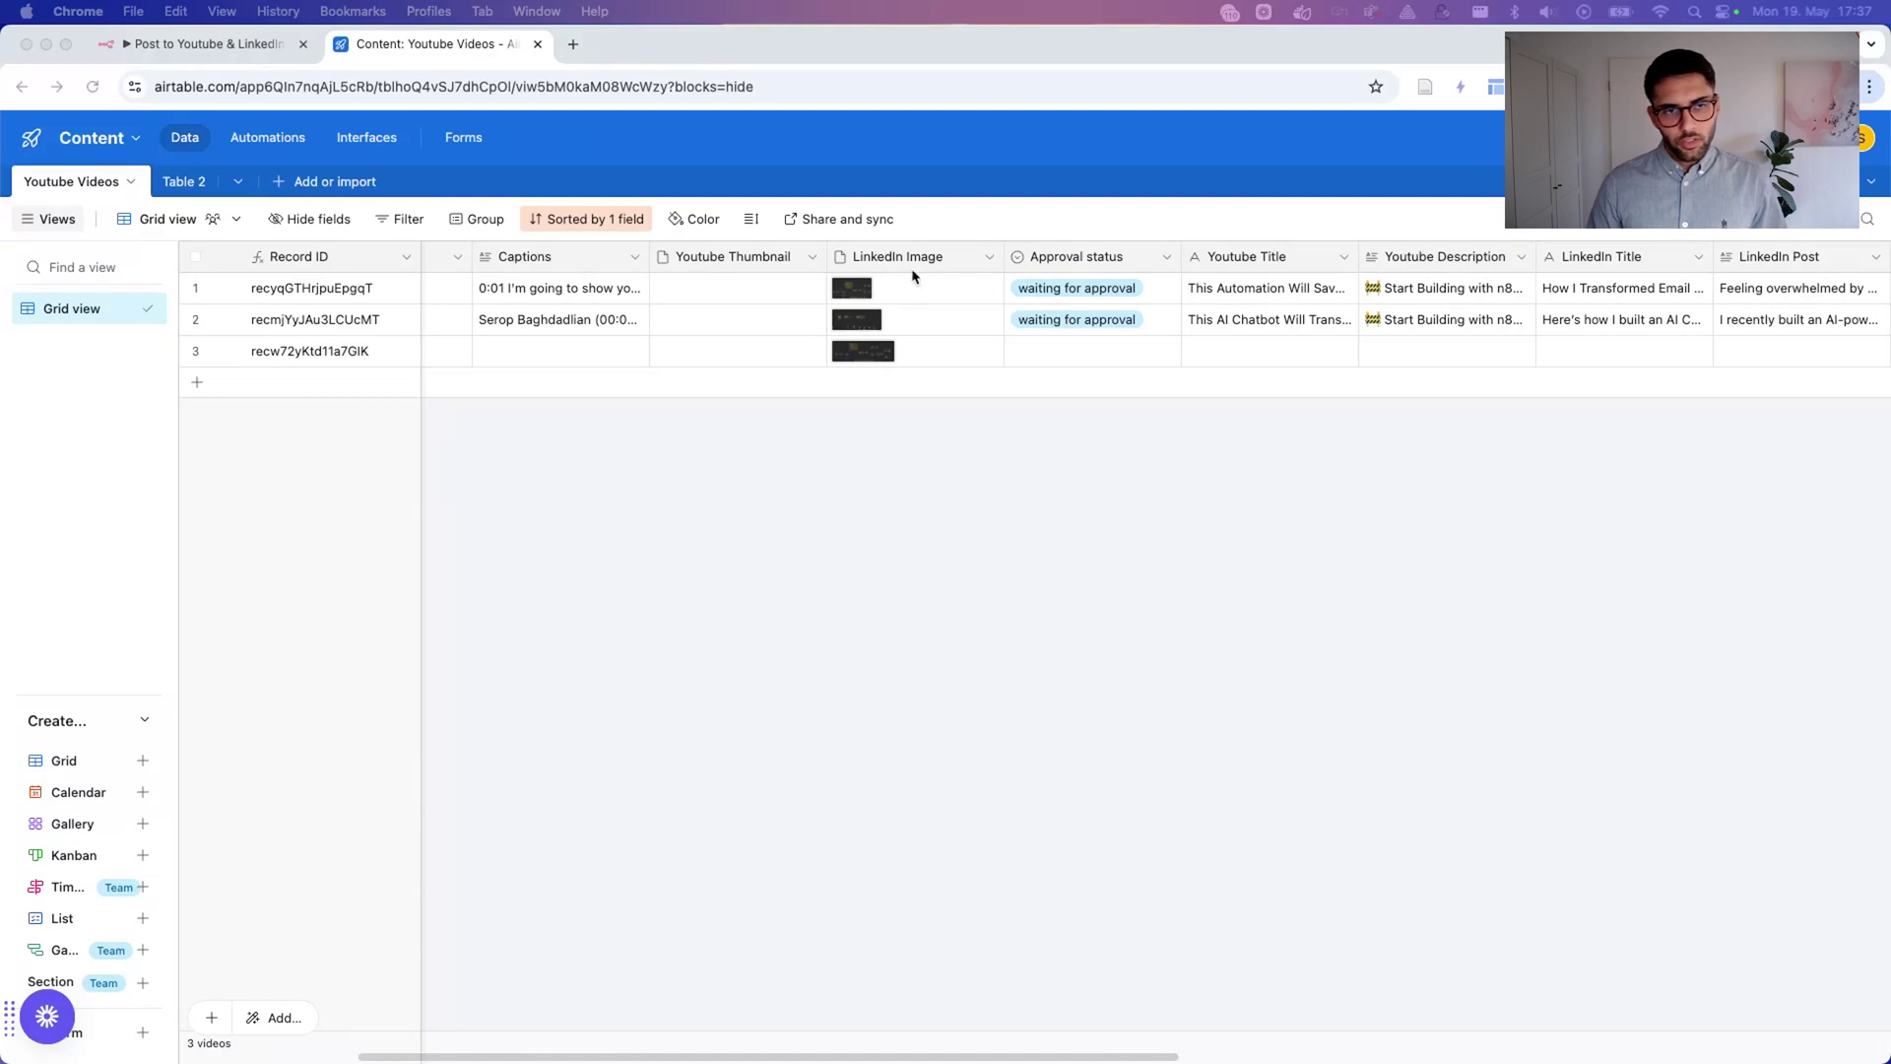
Examine the Youtube Videos table's fields, from Use-case and Captions through the title, description and post fields to Approved.
scroll(938, 283, right, 3)
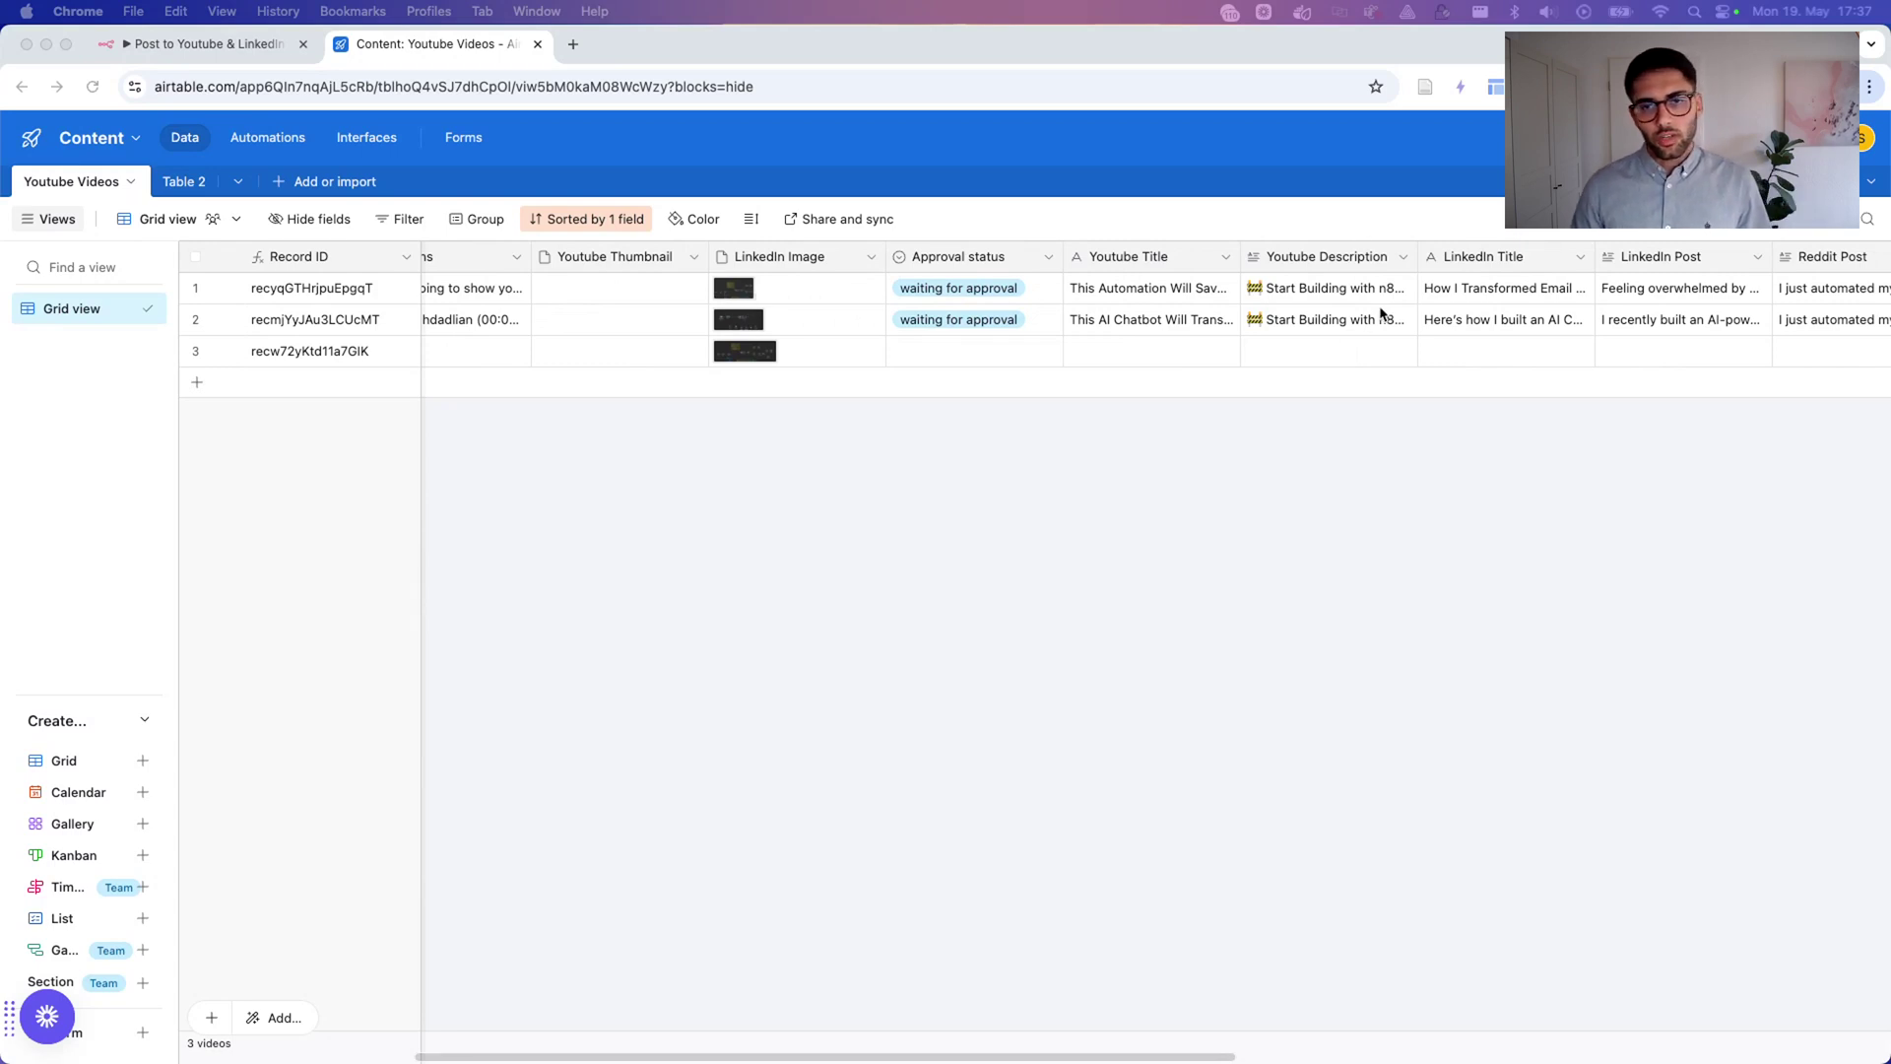
scroll(1380, 313, right, 5)
scroll(1380, 314, right, 1)
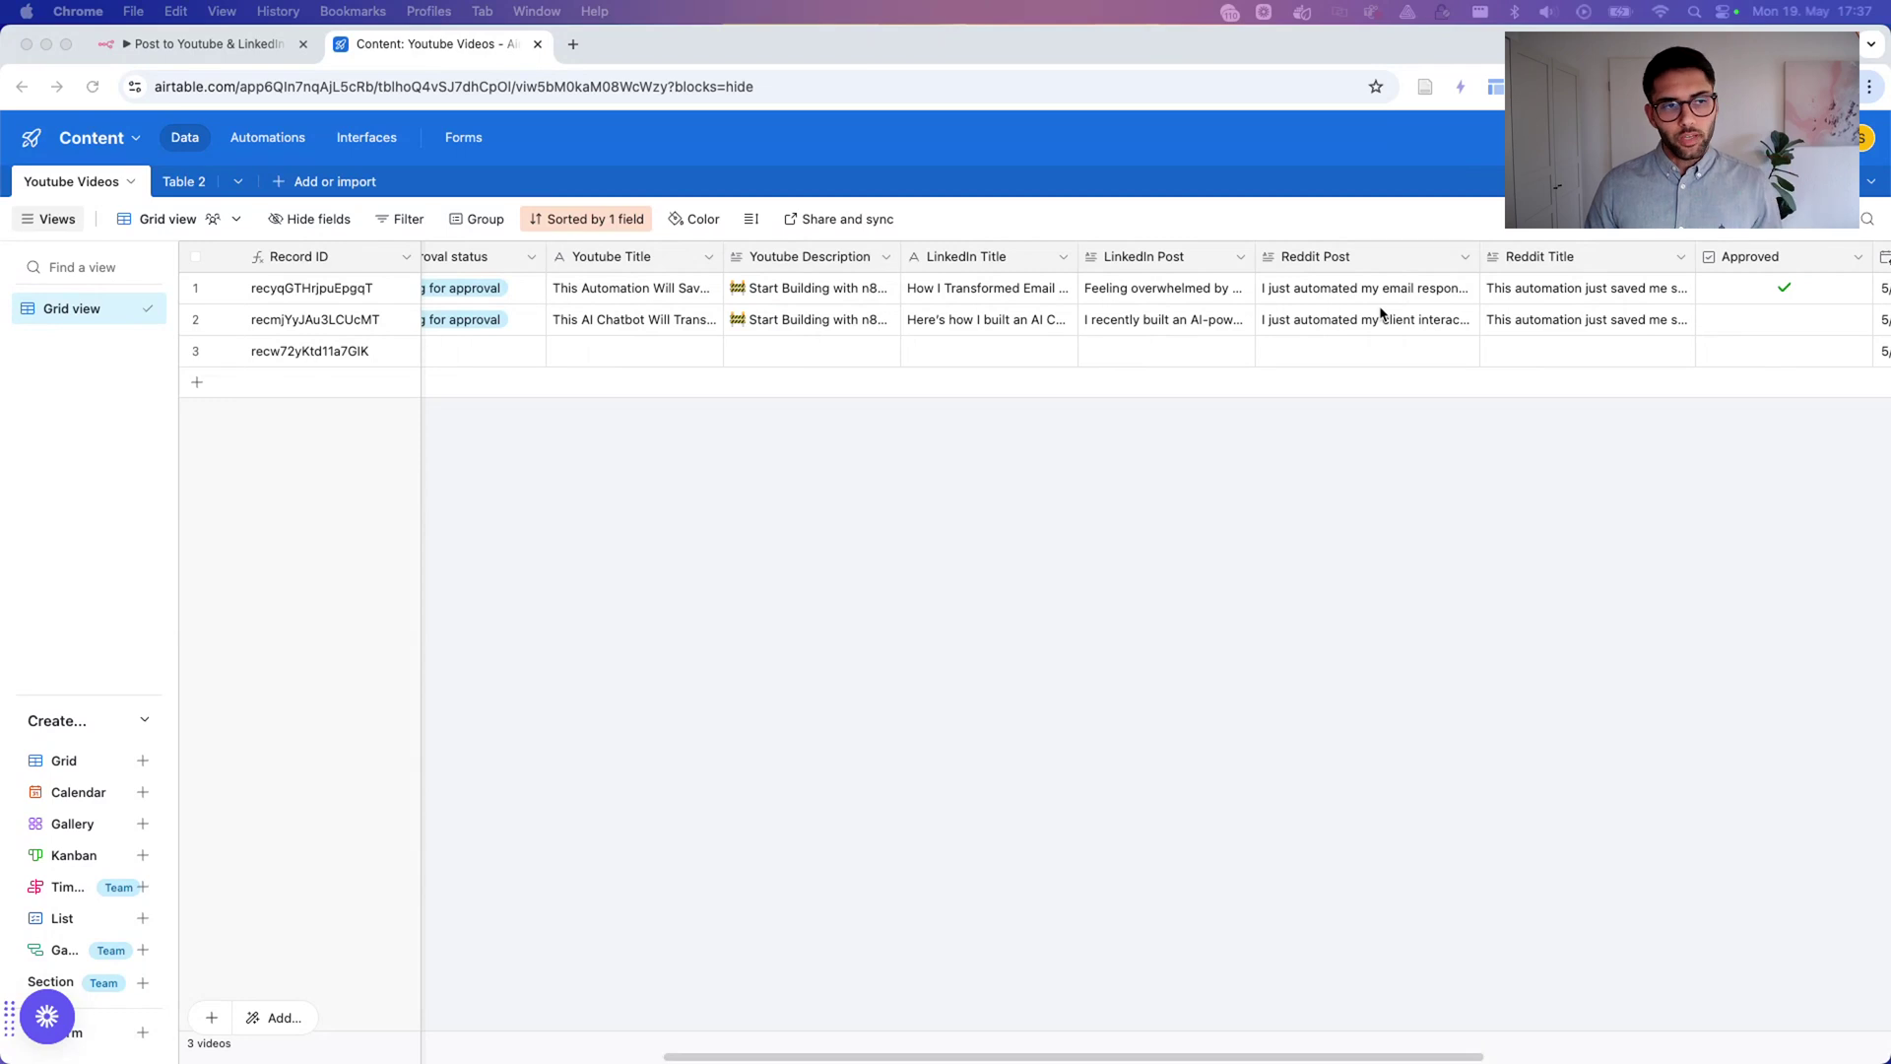
scroll(1455, 317, right, 2)
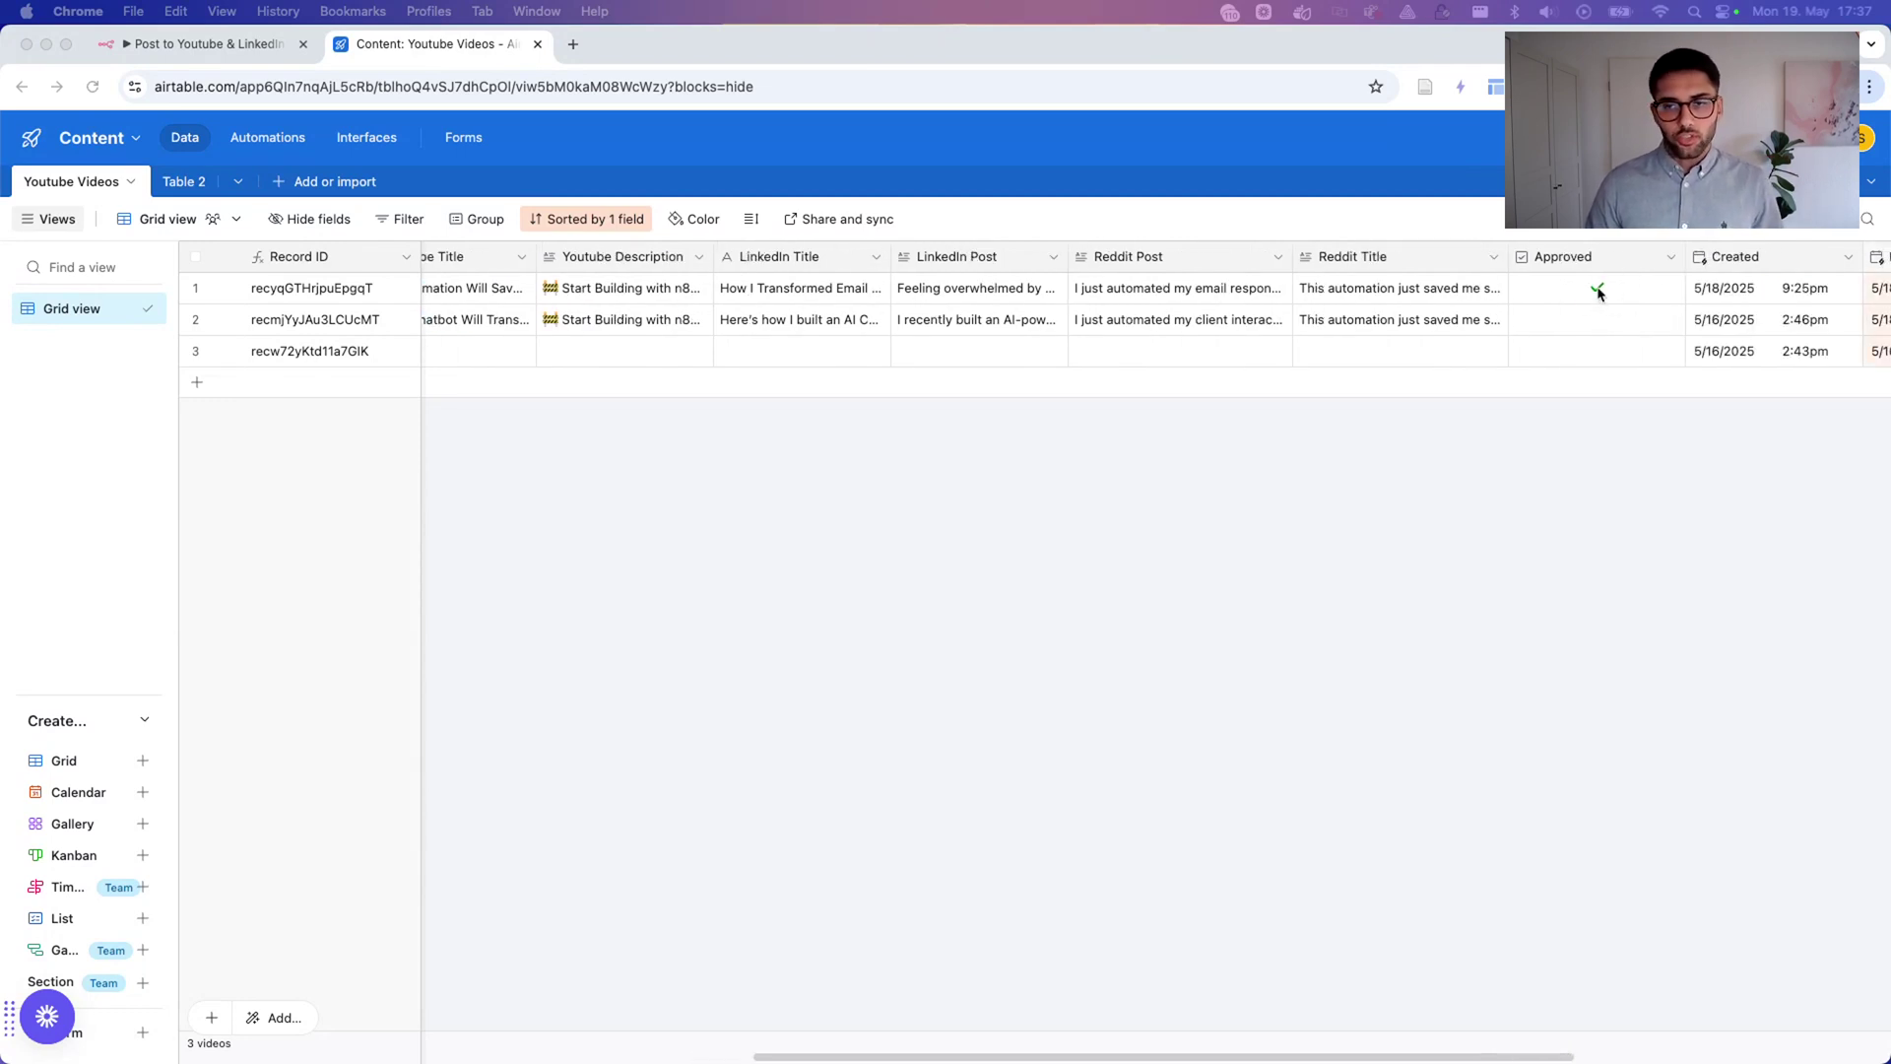
scroll(1504, 296, left, 2)
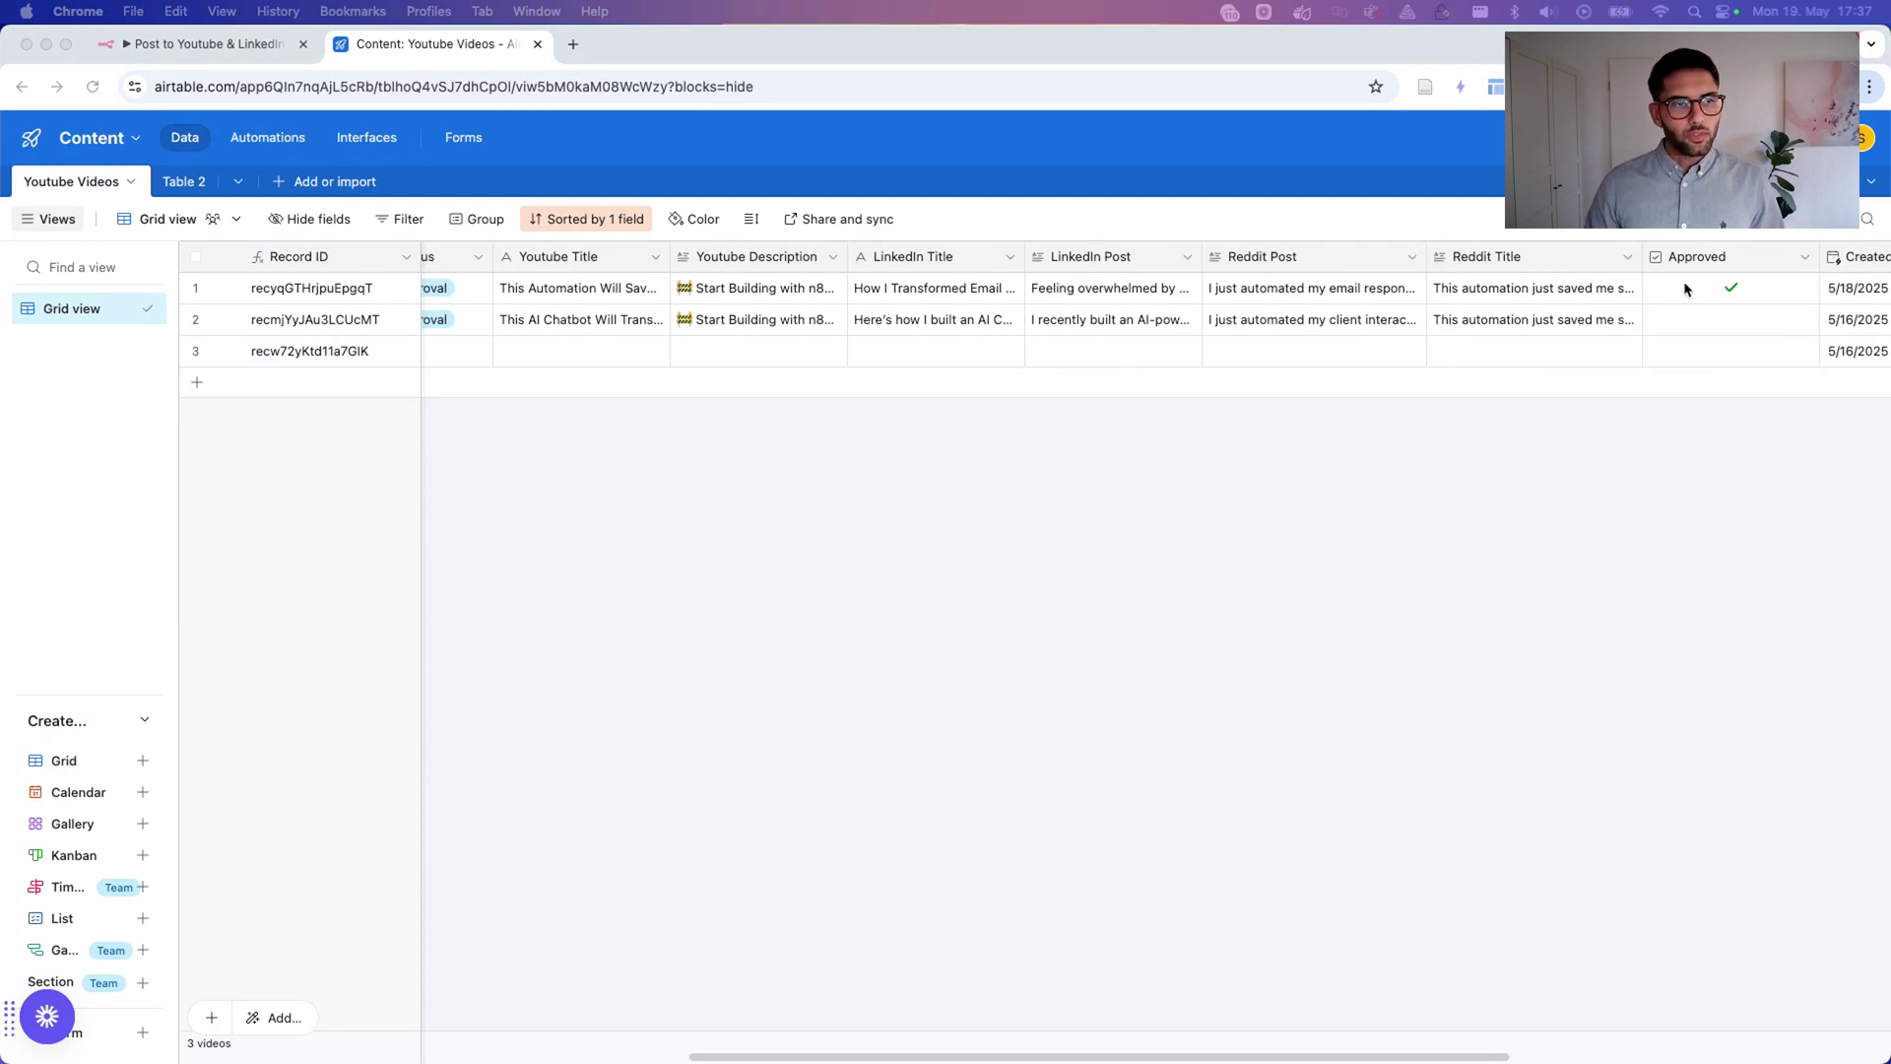
scroll(1685, 289, left, 6)
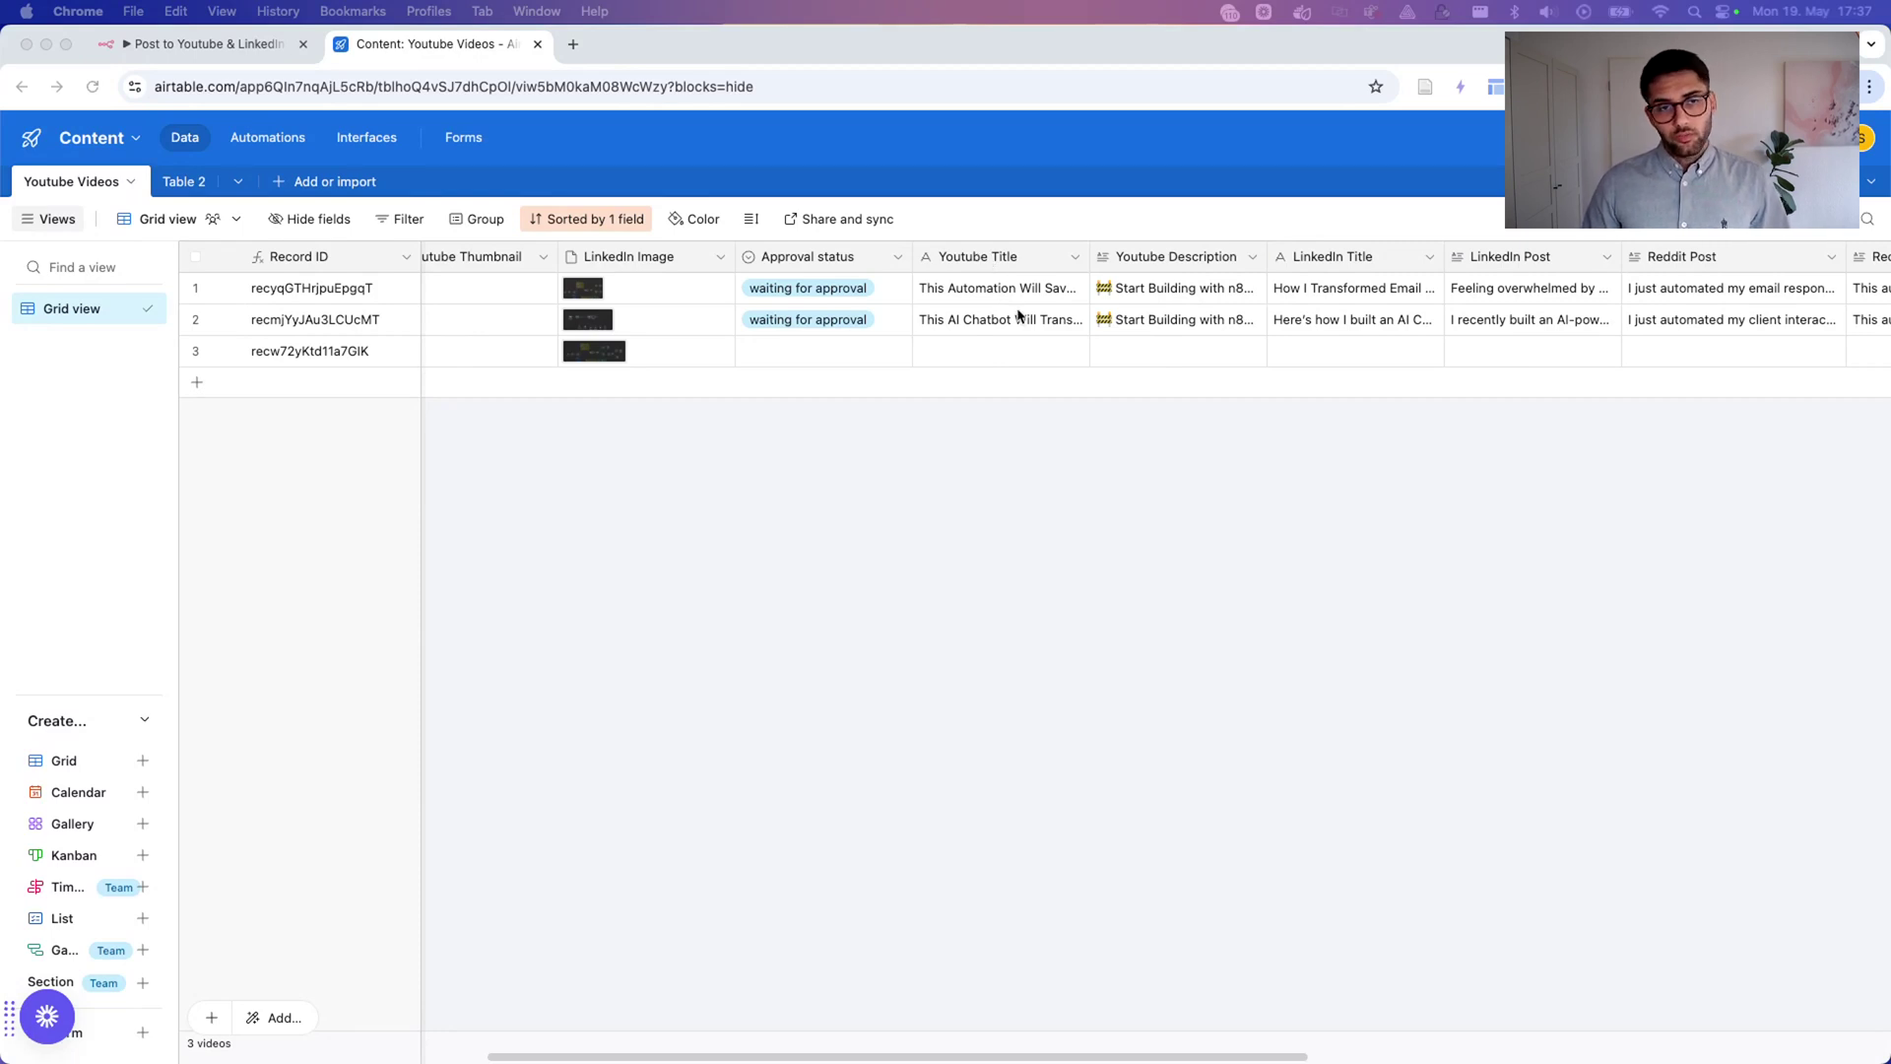
scroll(1019, 316, right, 3)
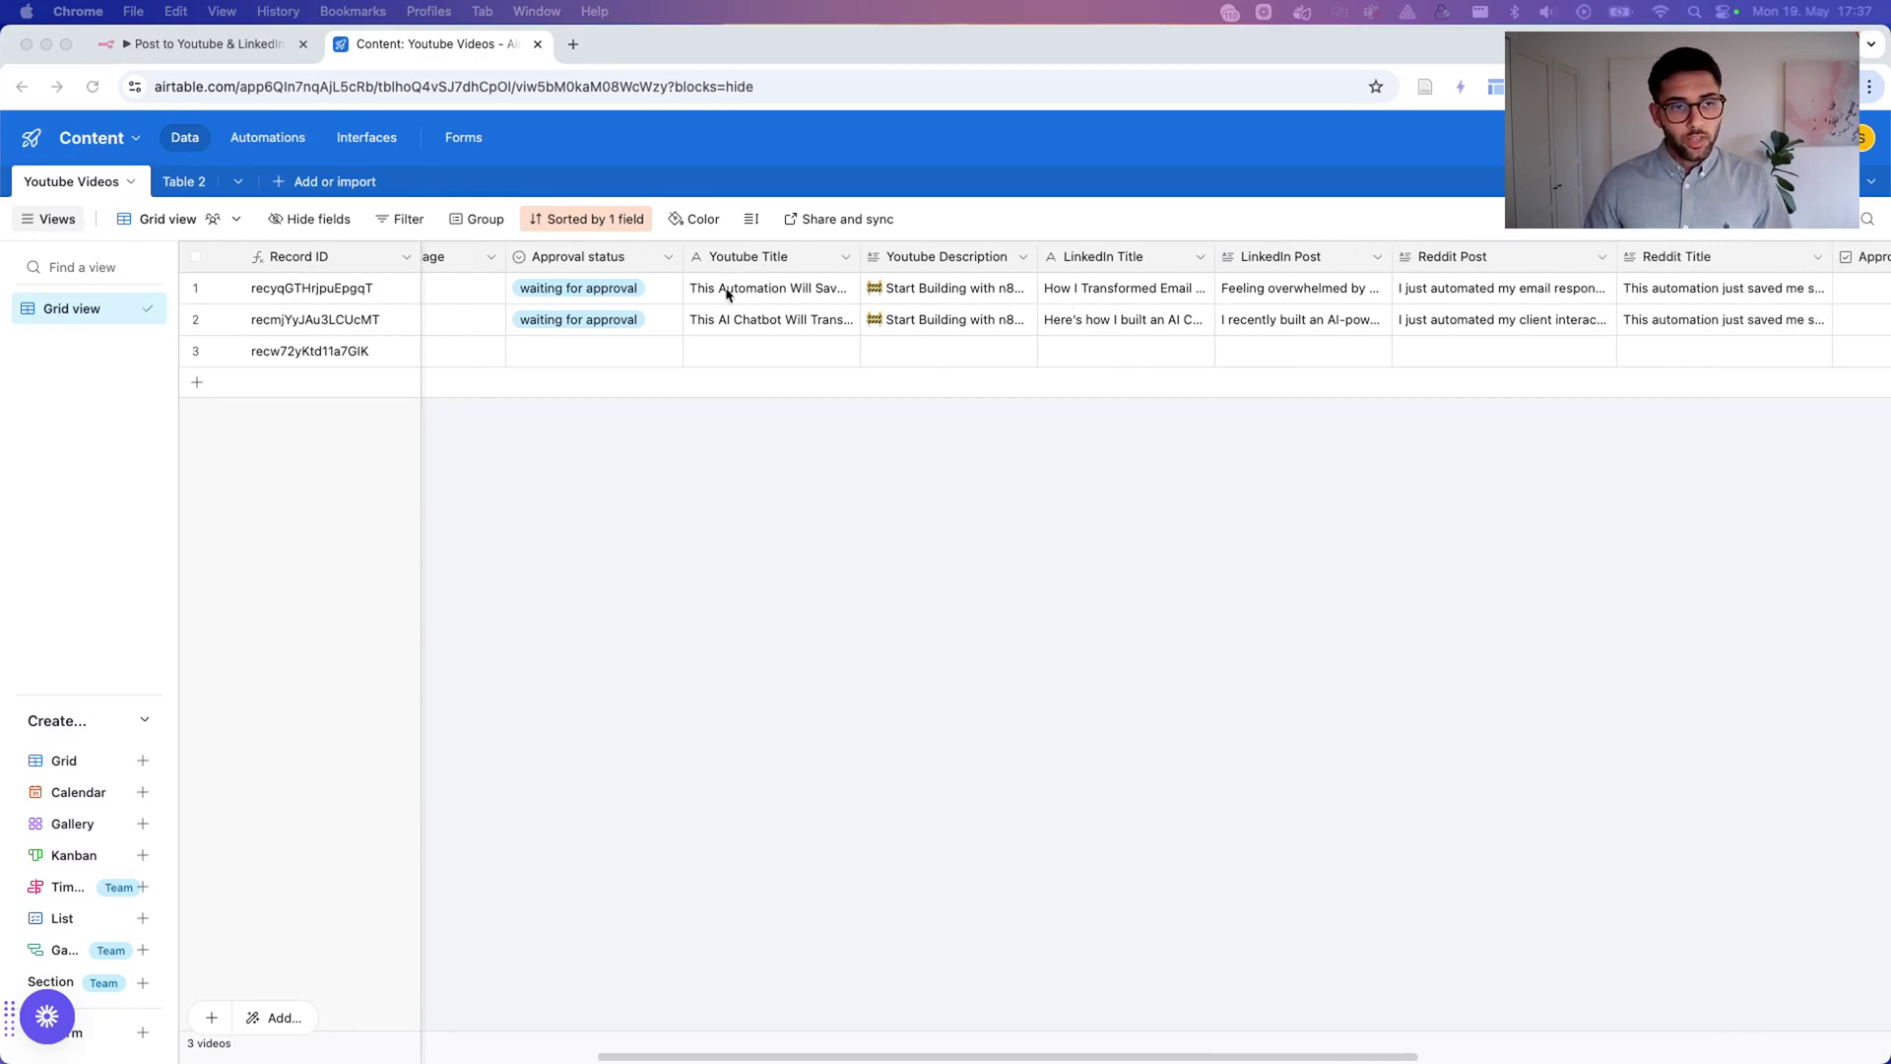
scroll(1243, 296, left, 10)
scroll(1243, 295, left, 2)
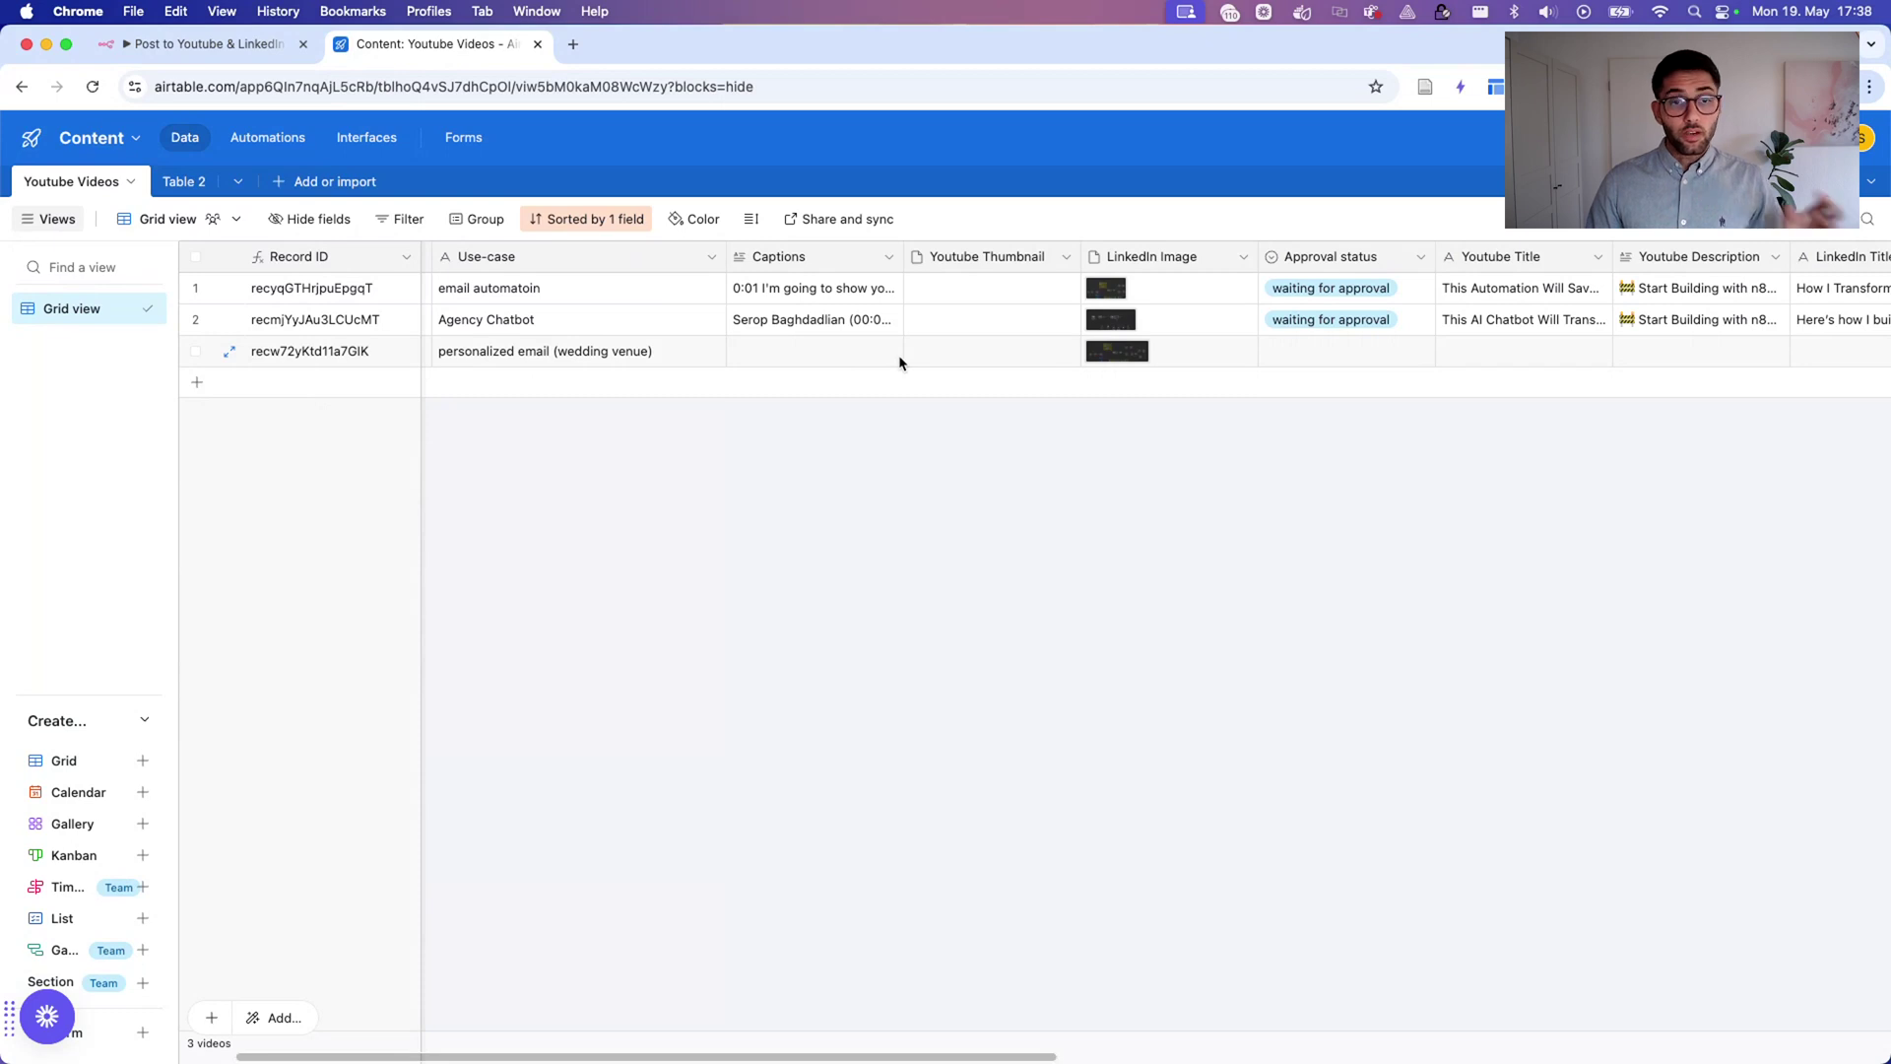
Expand the first record's Youtube Description and read its text, chapters and hashtags, then close it.
scroll(899, 363, right, 5)
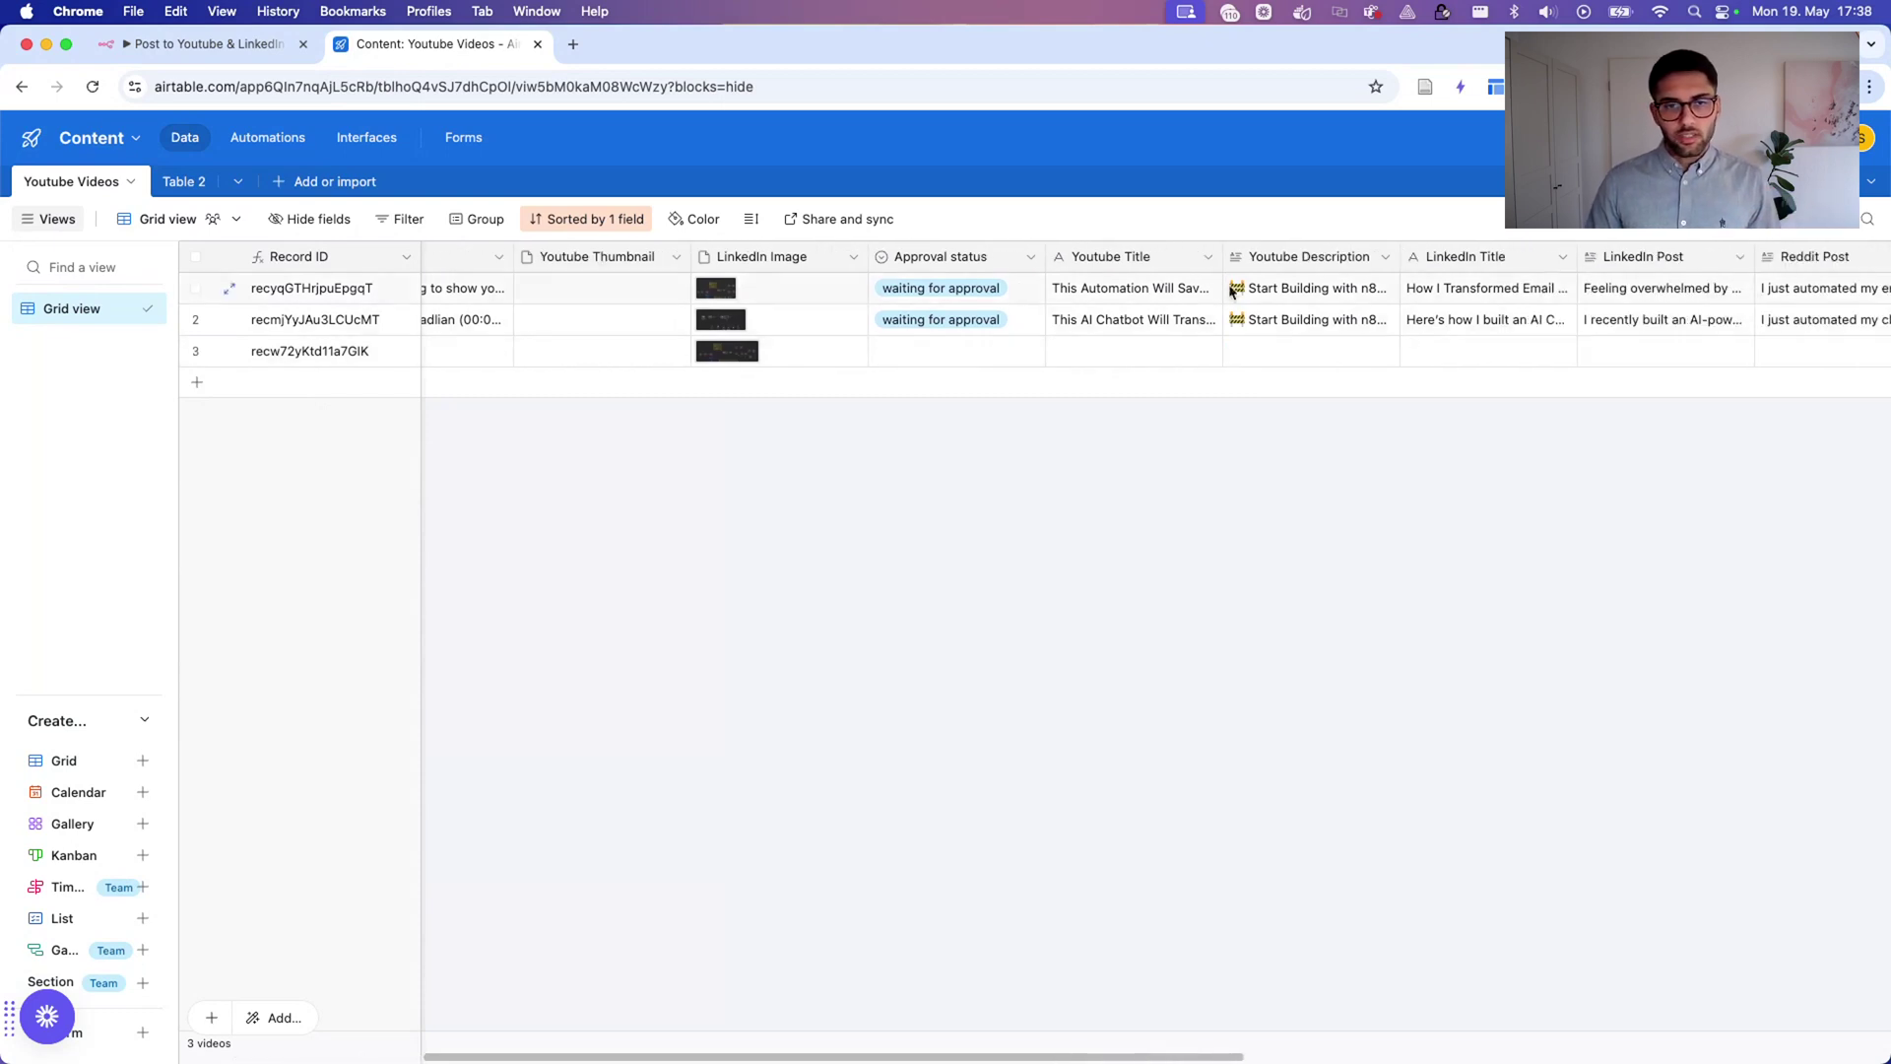
click(1334, 292)
click(1390, 288)
scroll(1532, 419, down, 8)
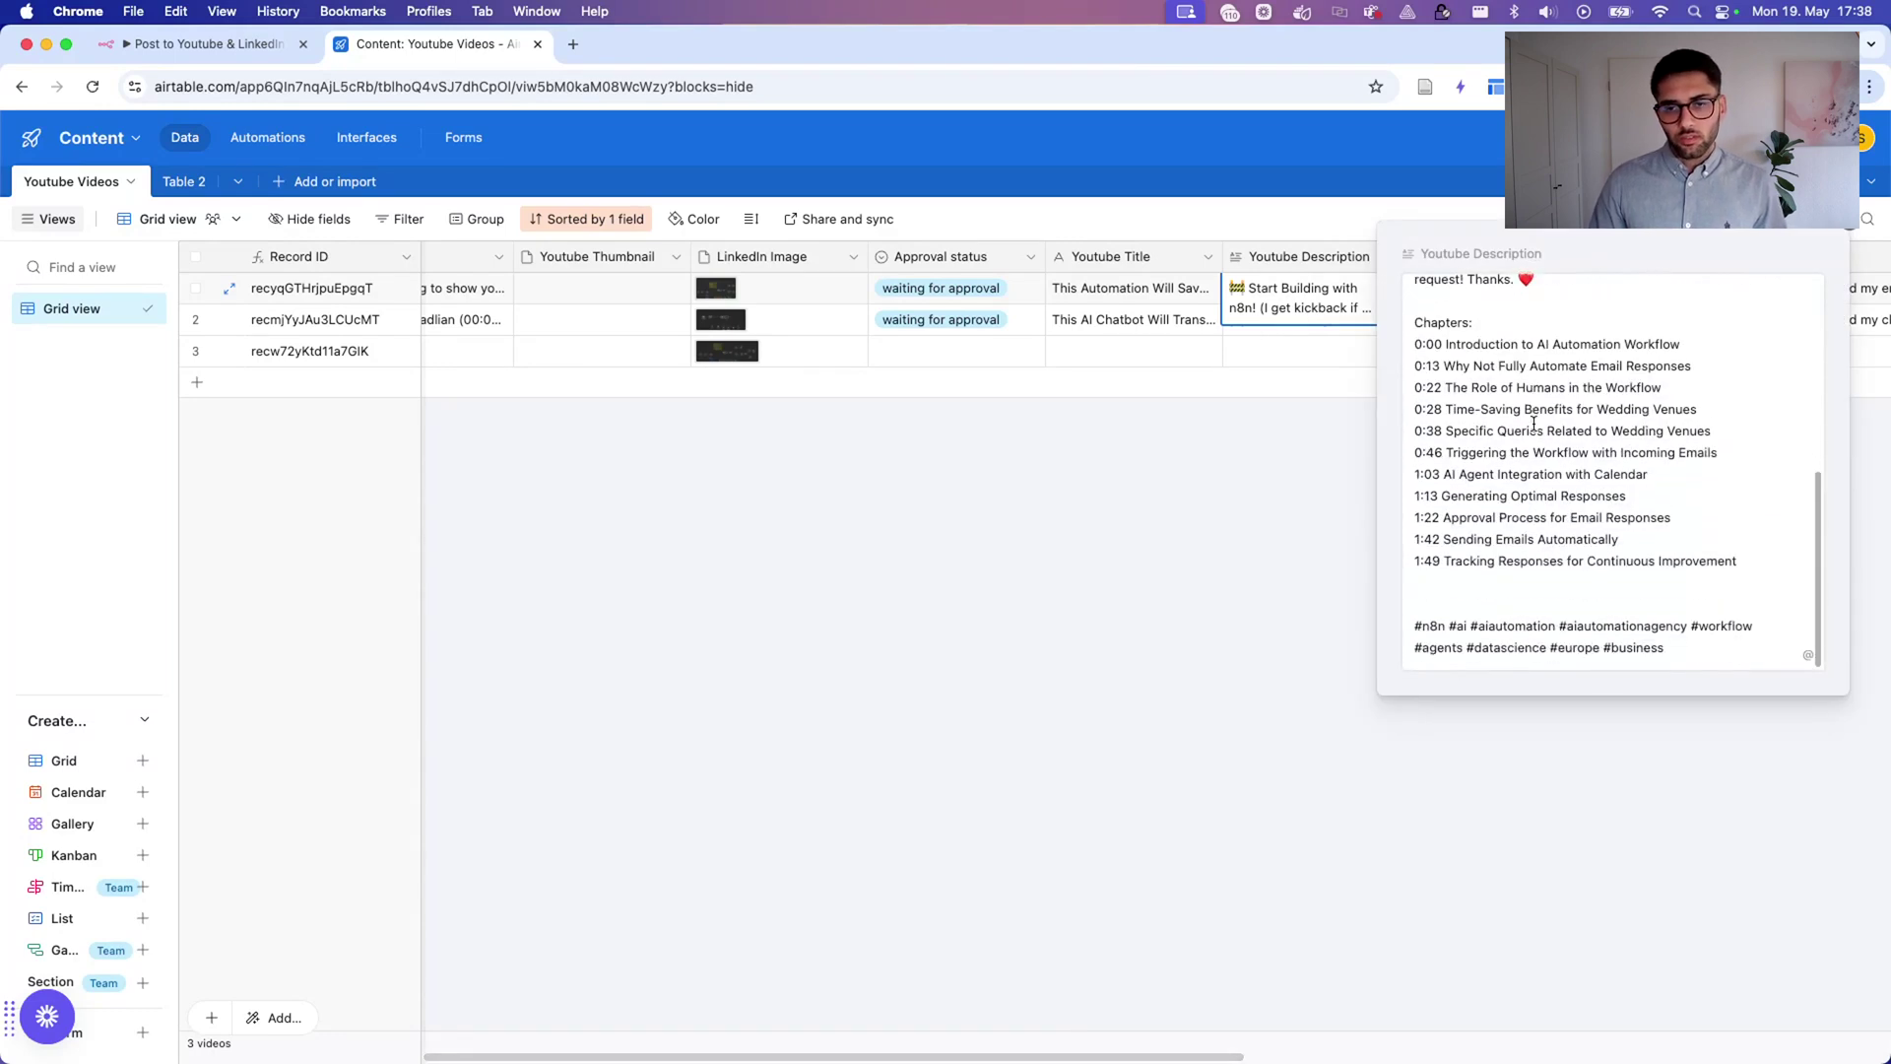
drag(1690, 648, 1416, 278)
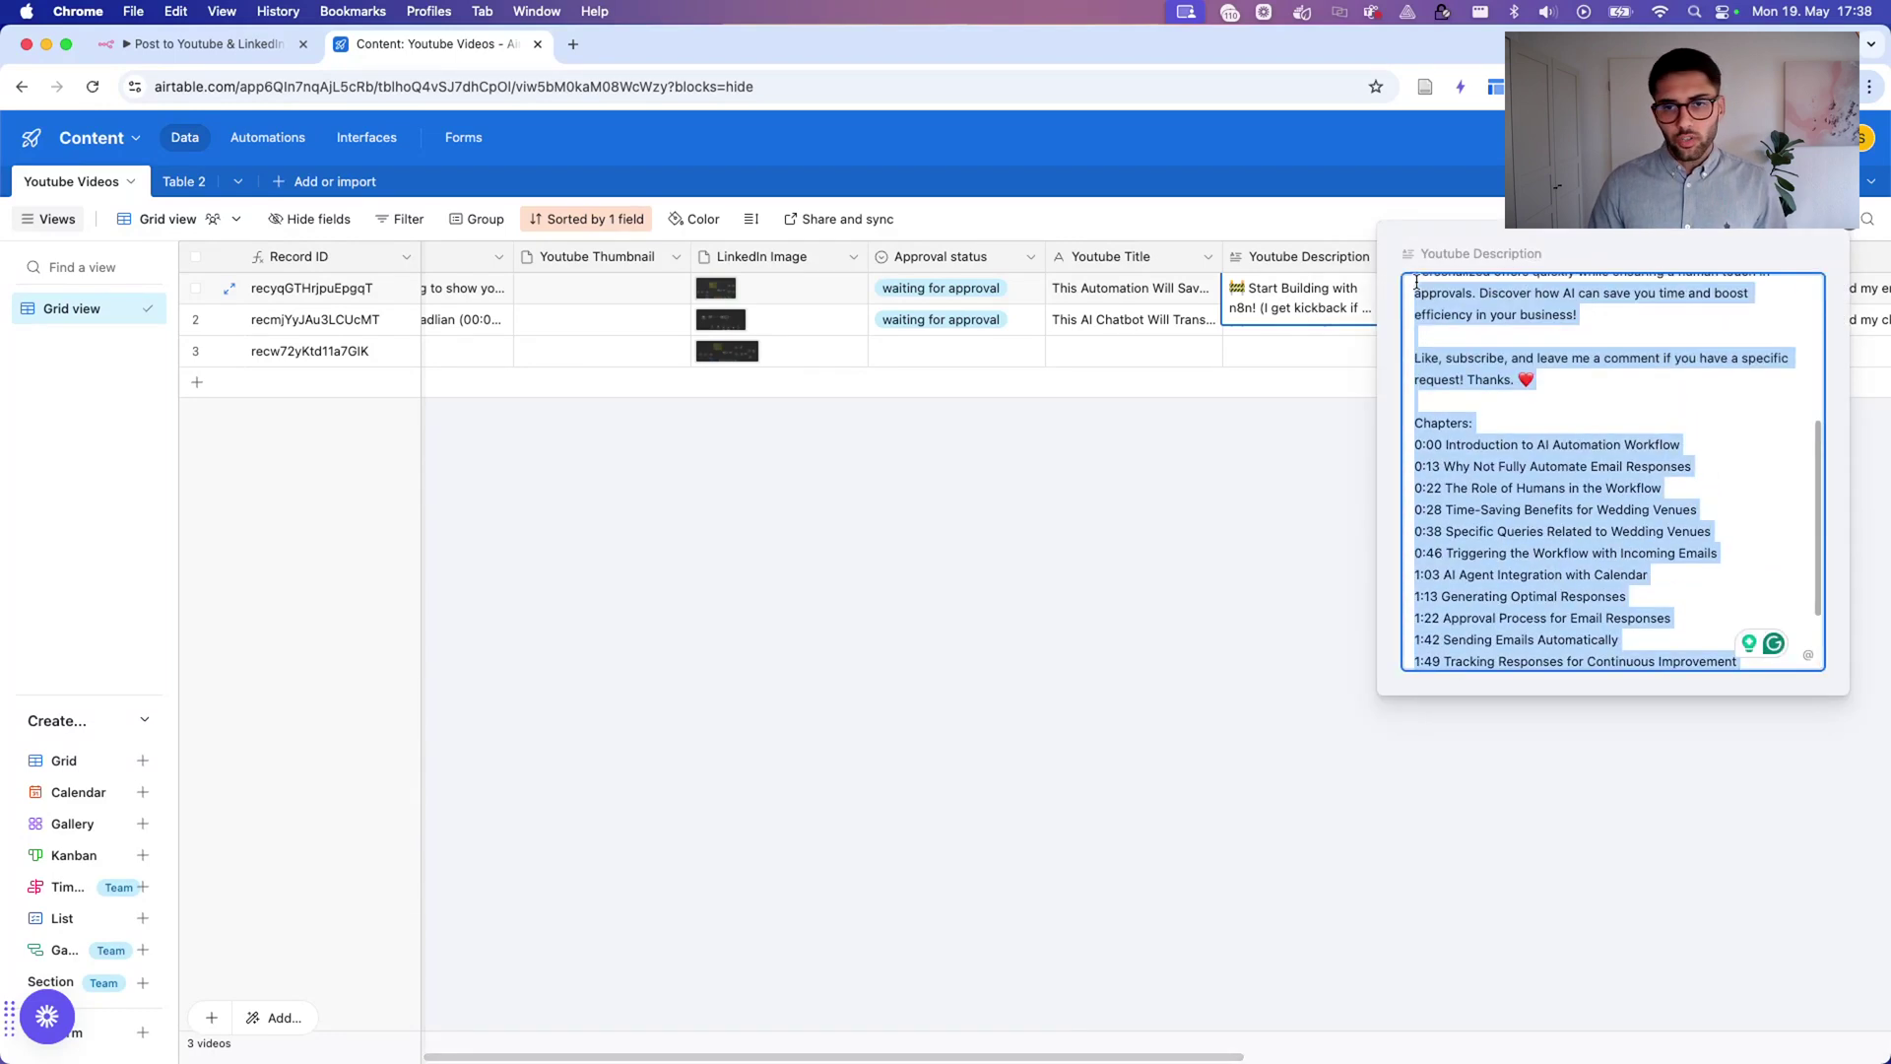
click(1140, 564)
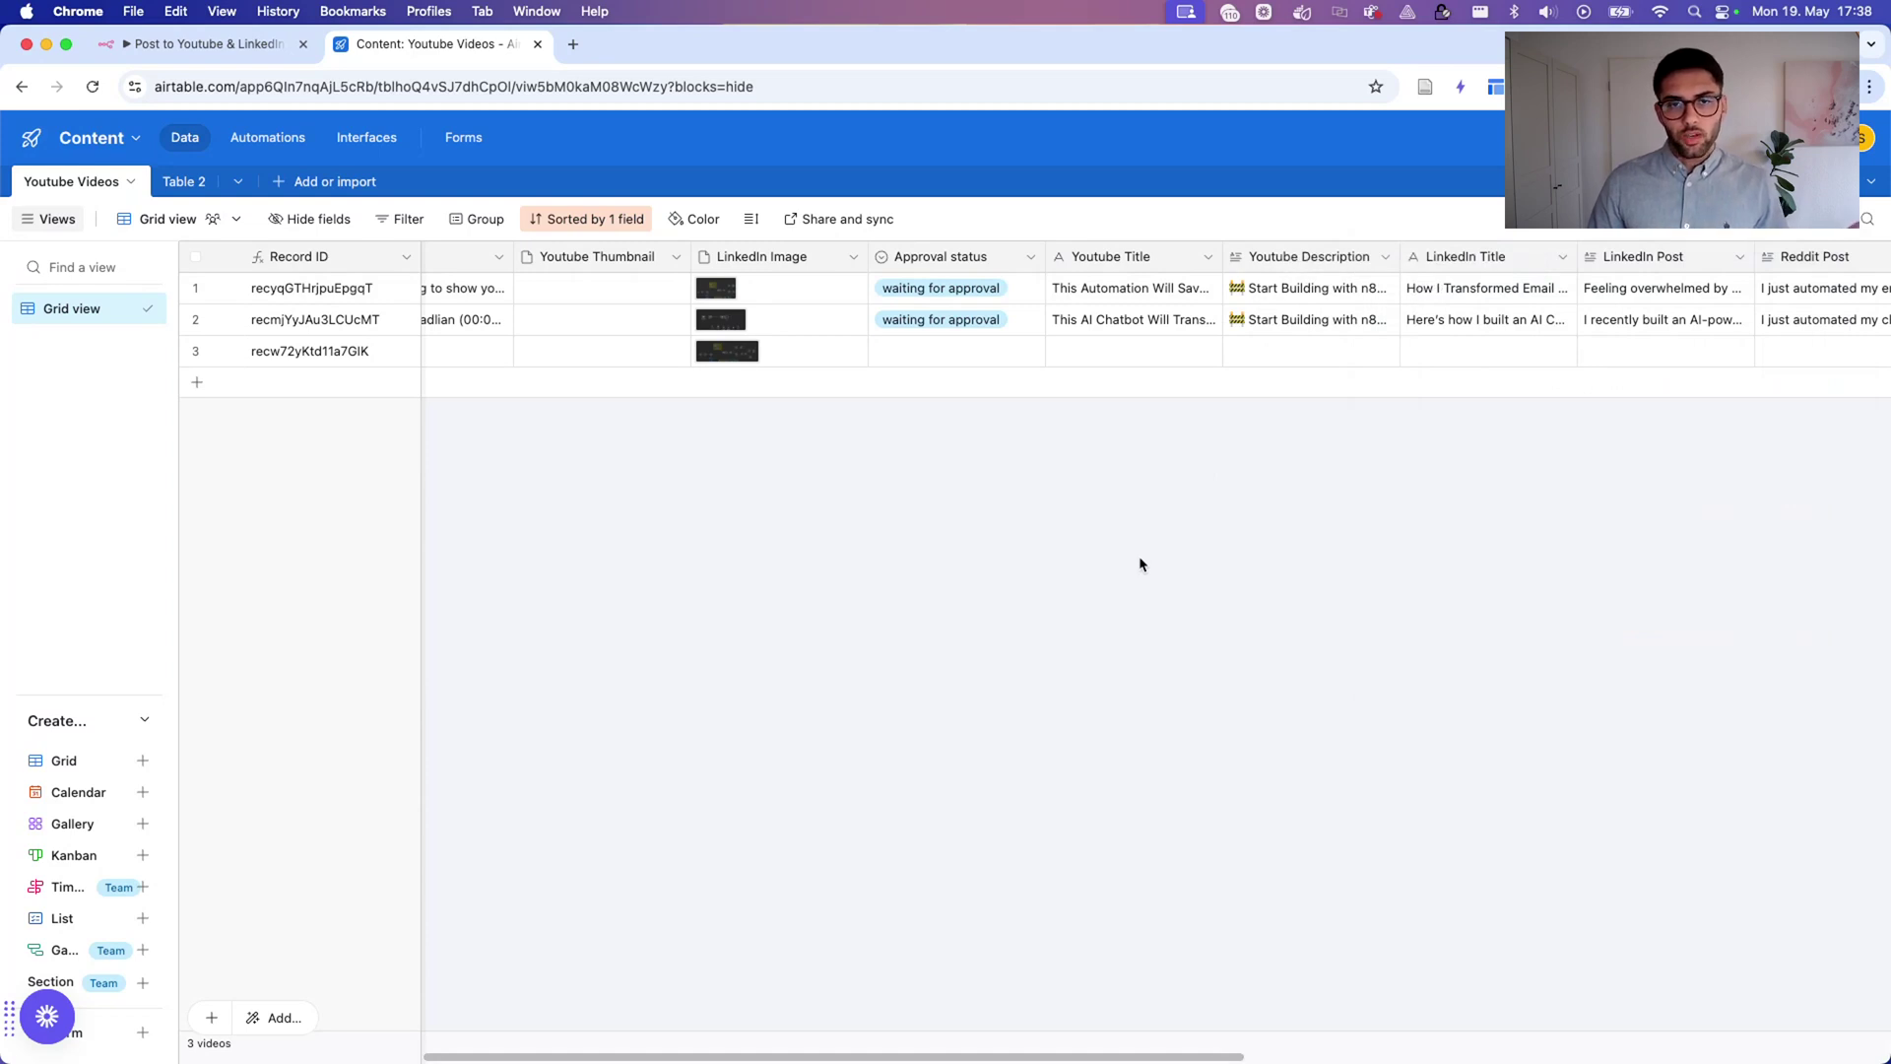
Inspect the first record's Captions cell alongside the Youtube and LinkedIn content fields of the same record.
scroll(1221, 421, right, 8)
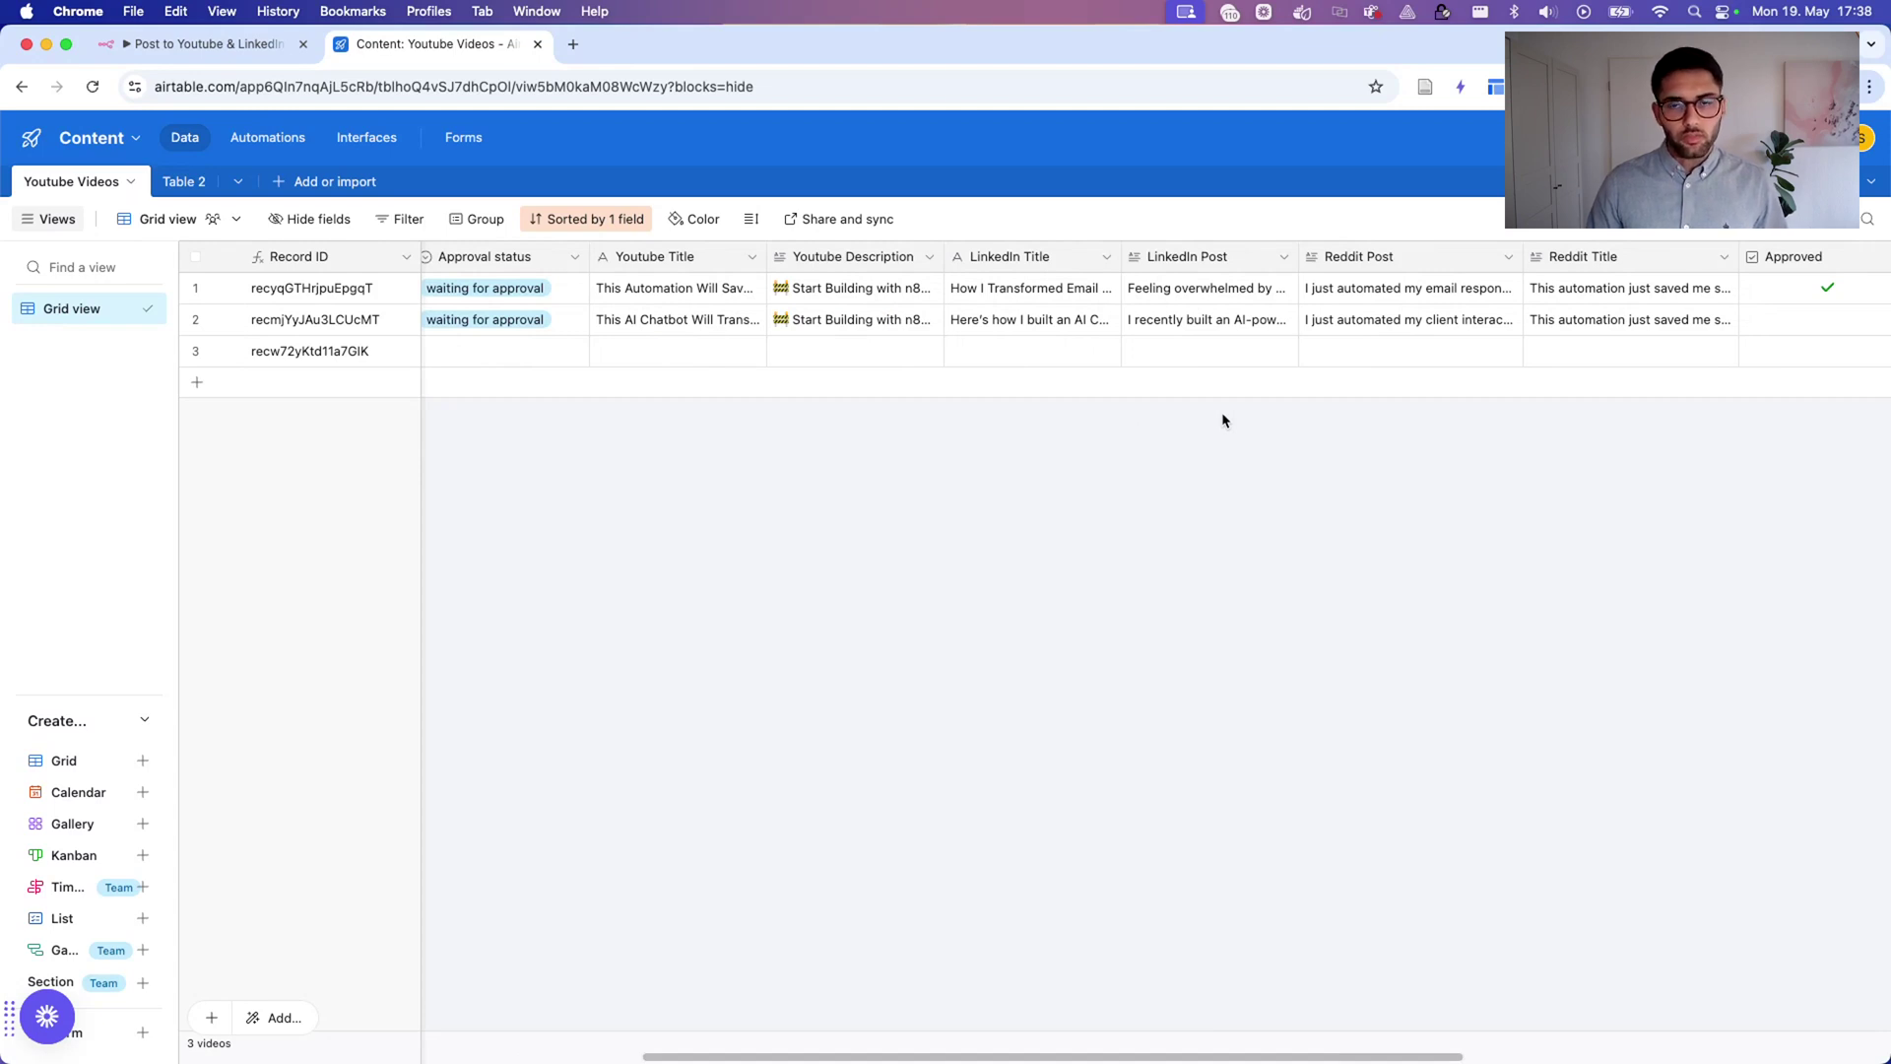
scroll(1222, 421, left, 8)
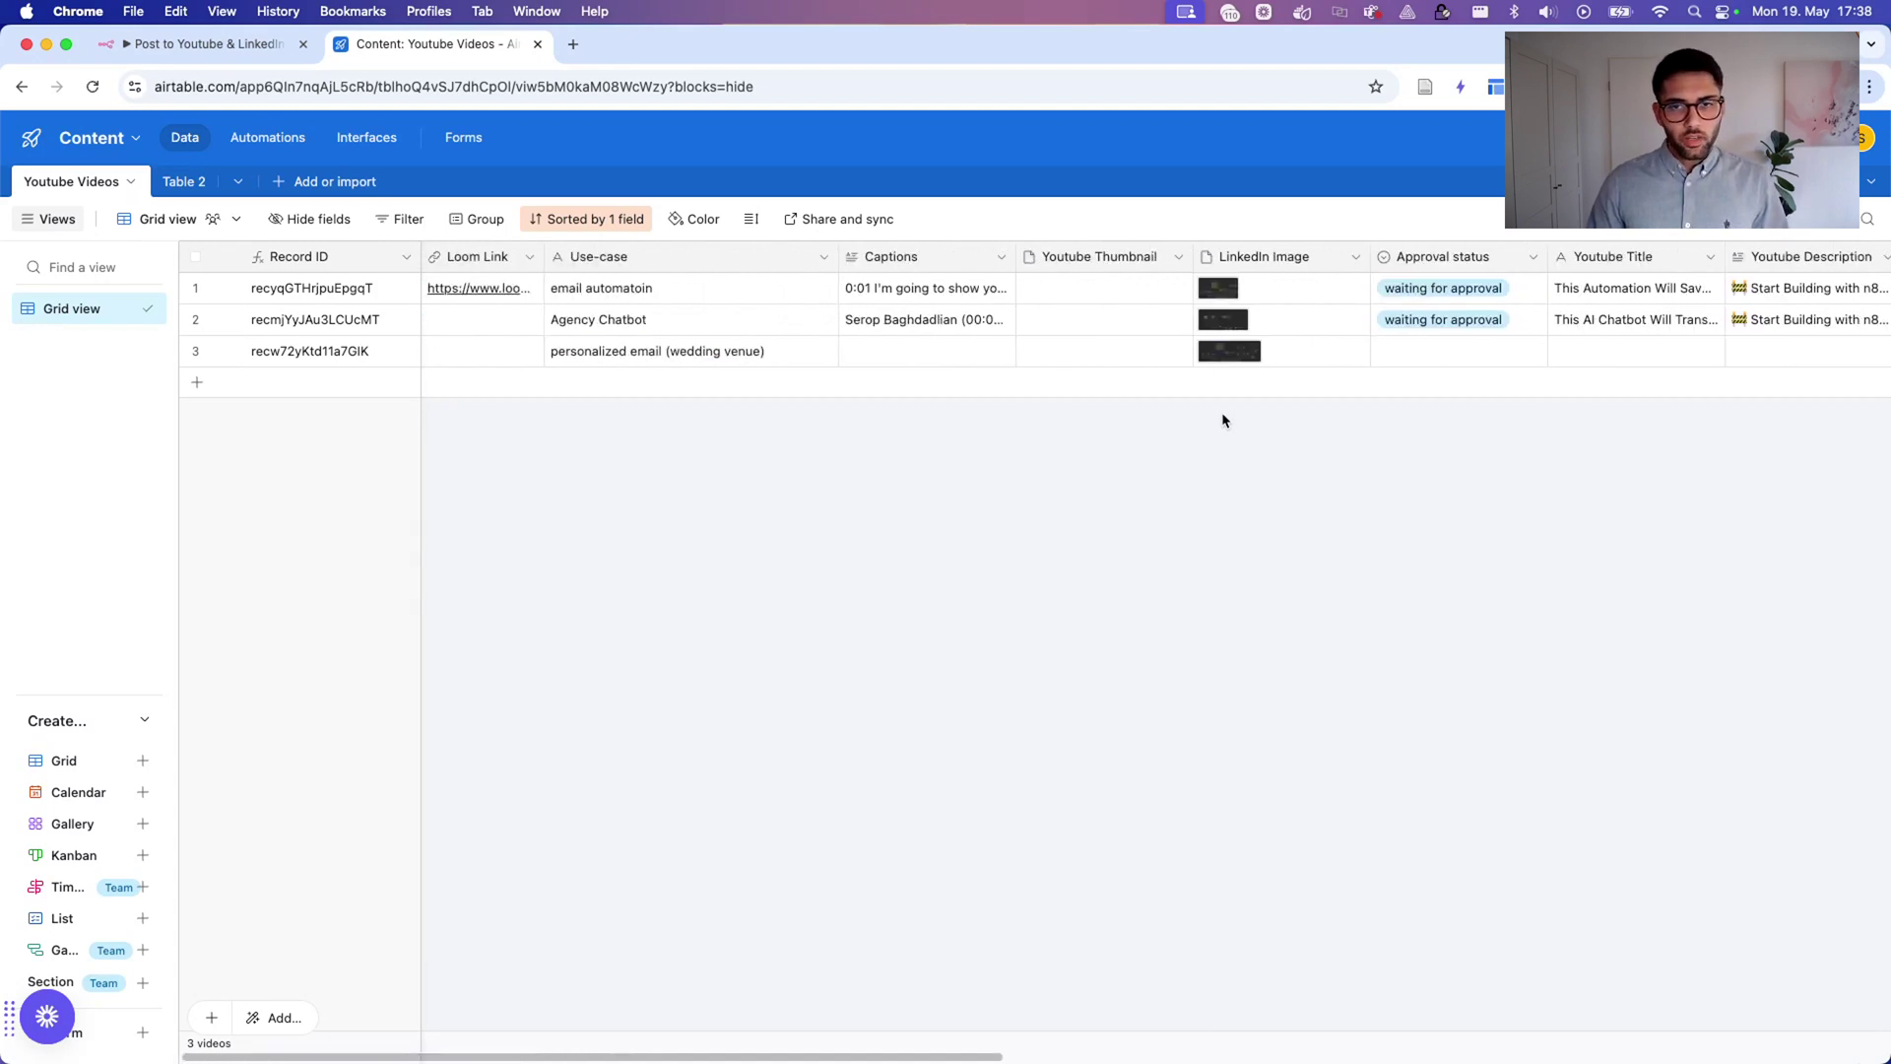
click(930, 294)
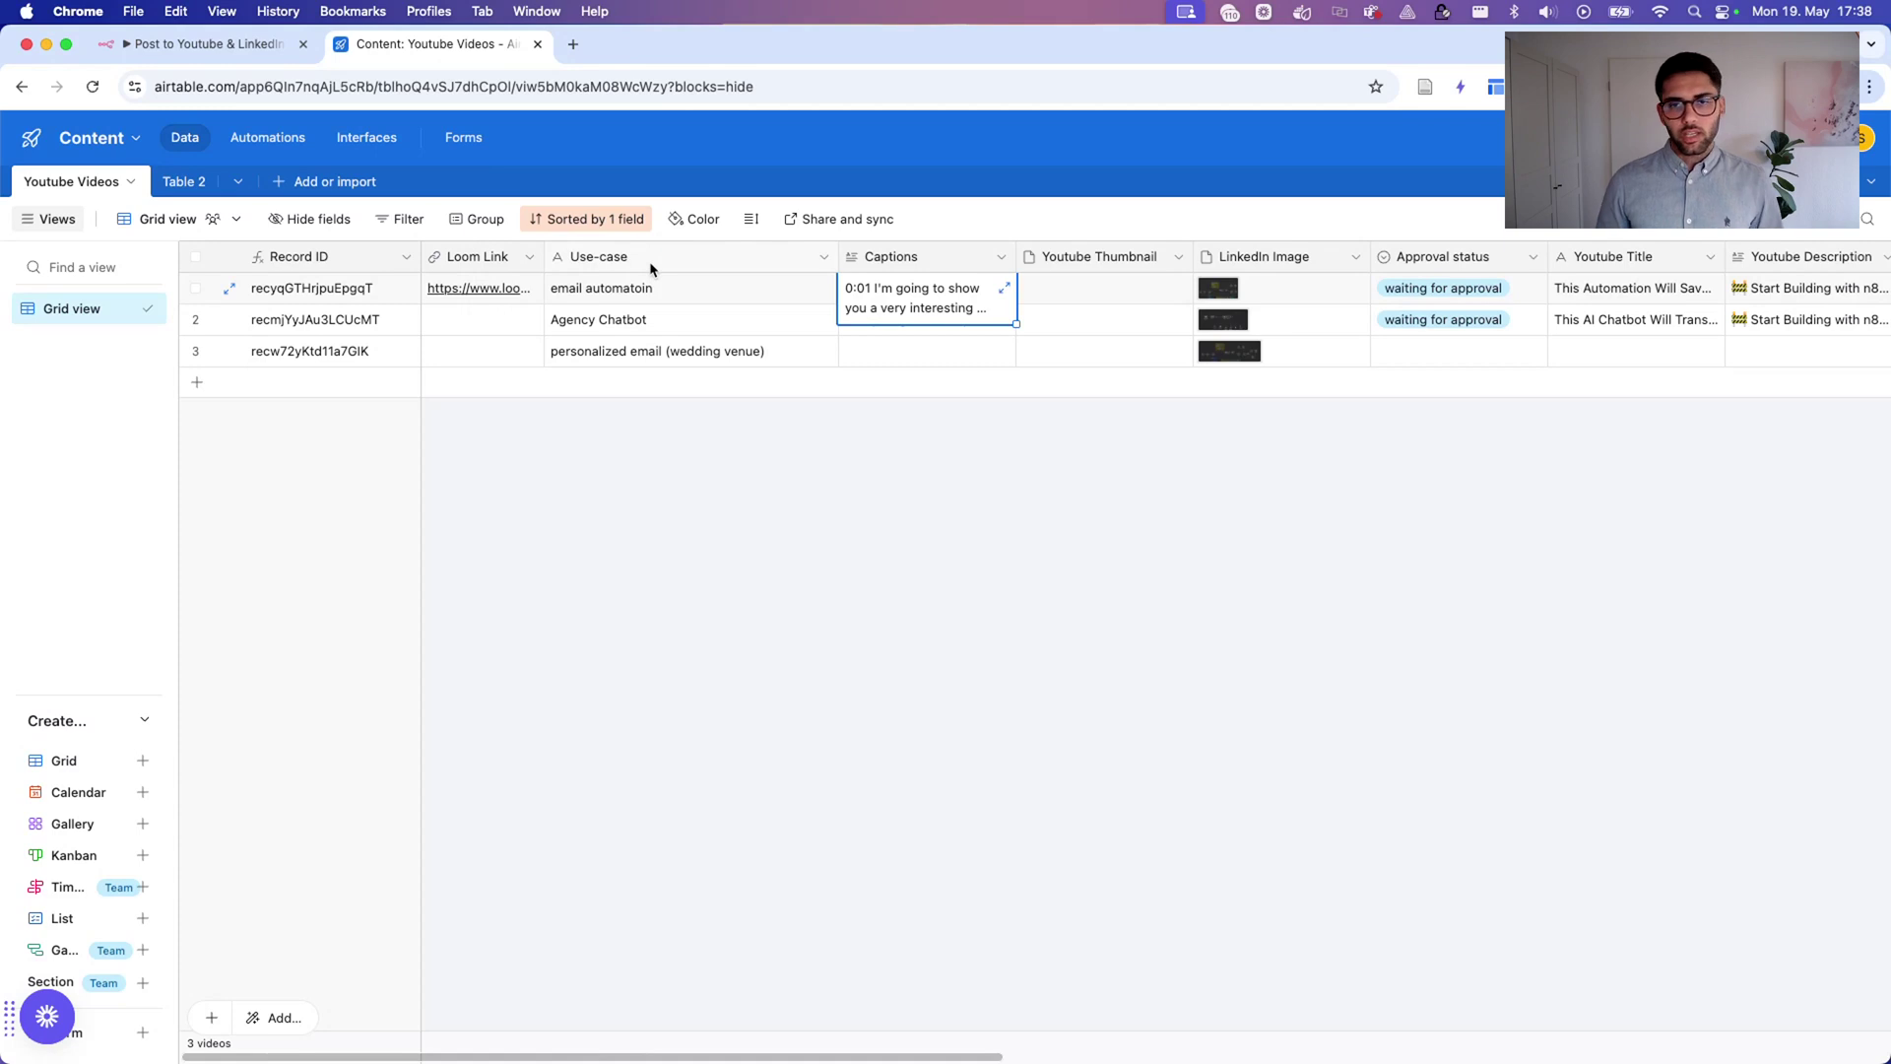
scroll(1548, 288, right, 3)
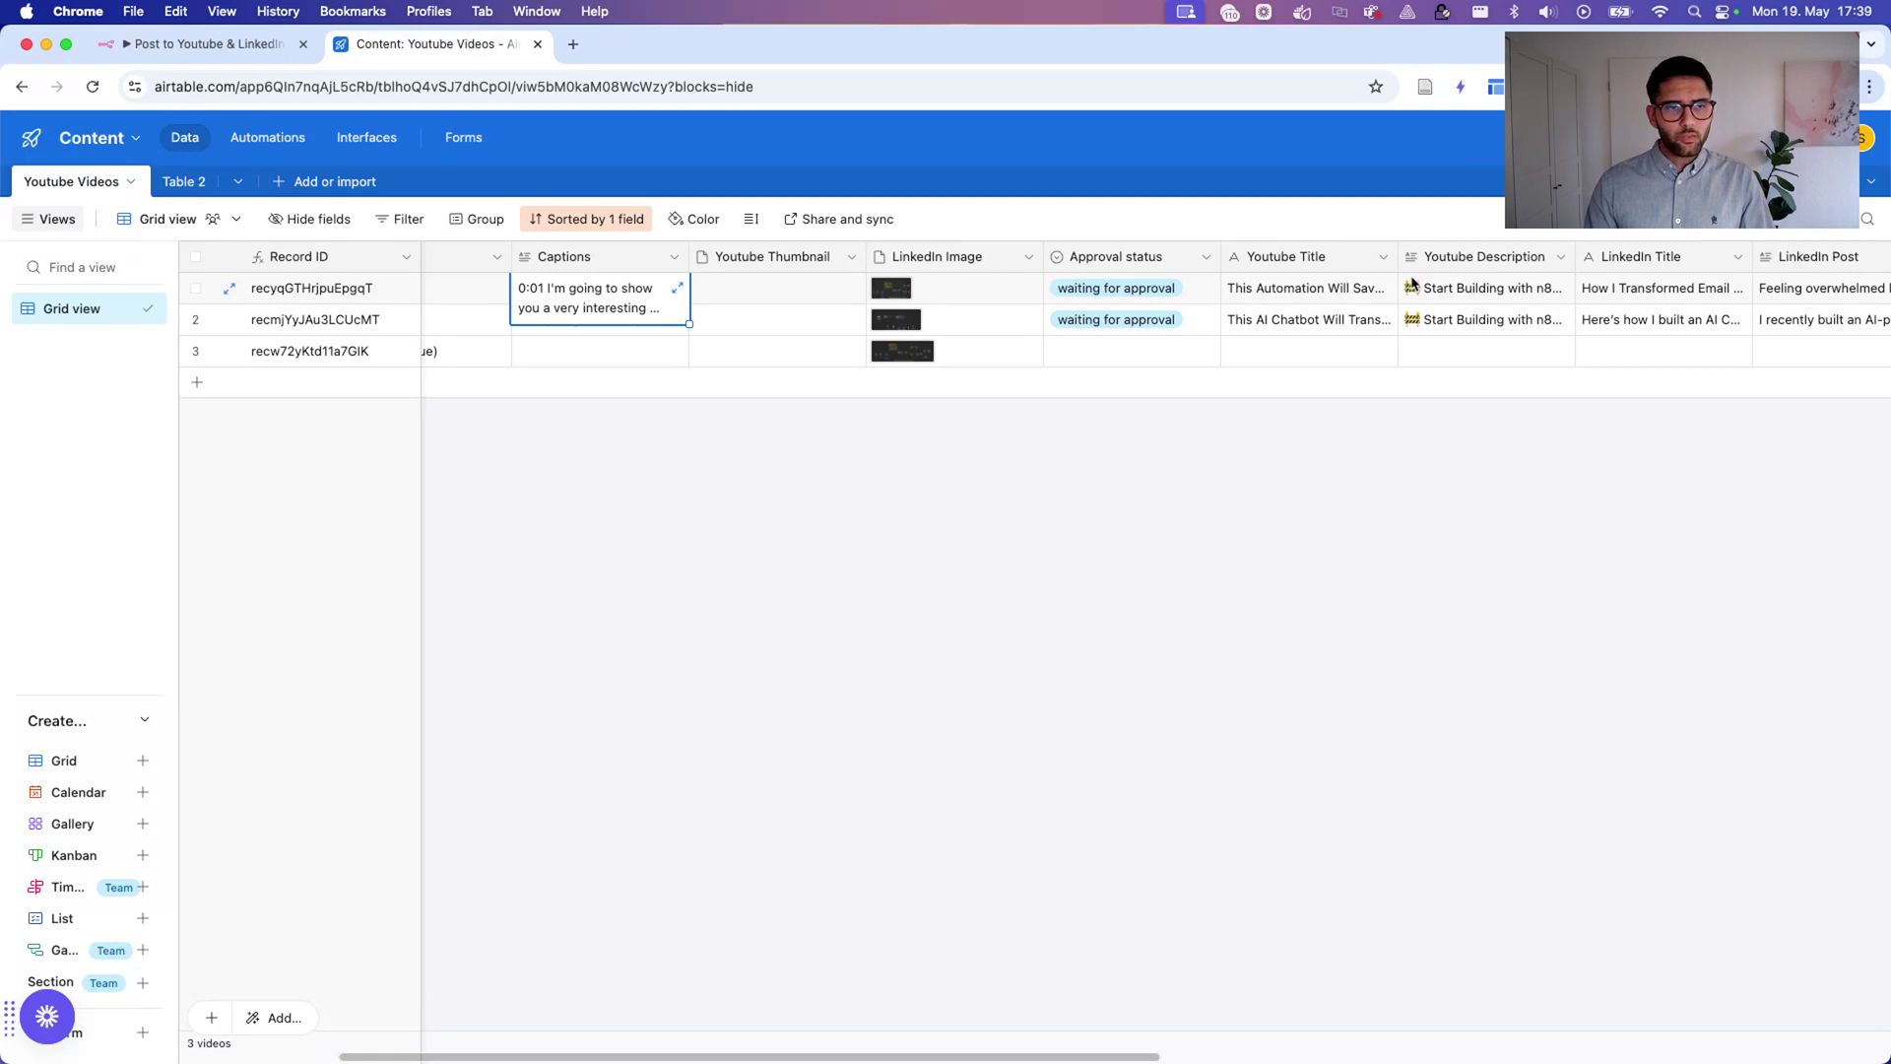
scroll(1413, 284, right, 2)
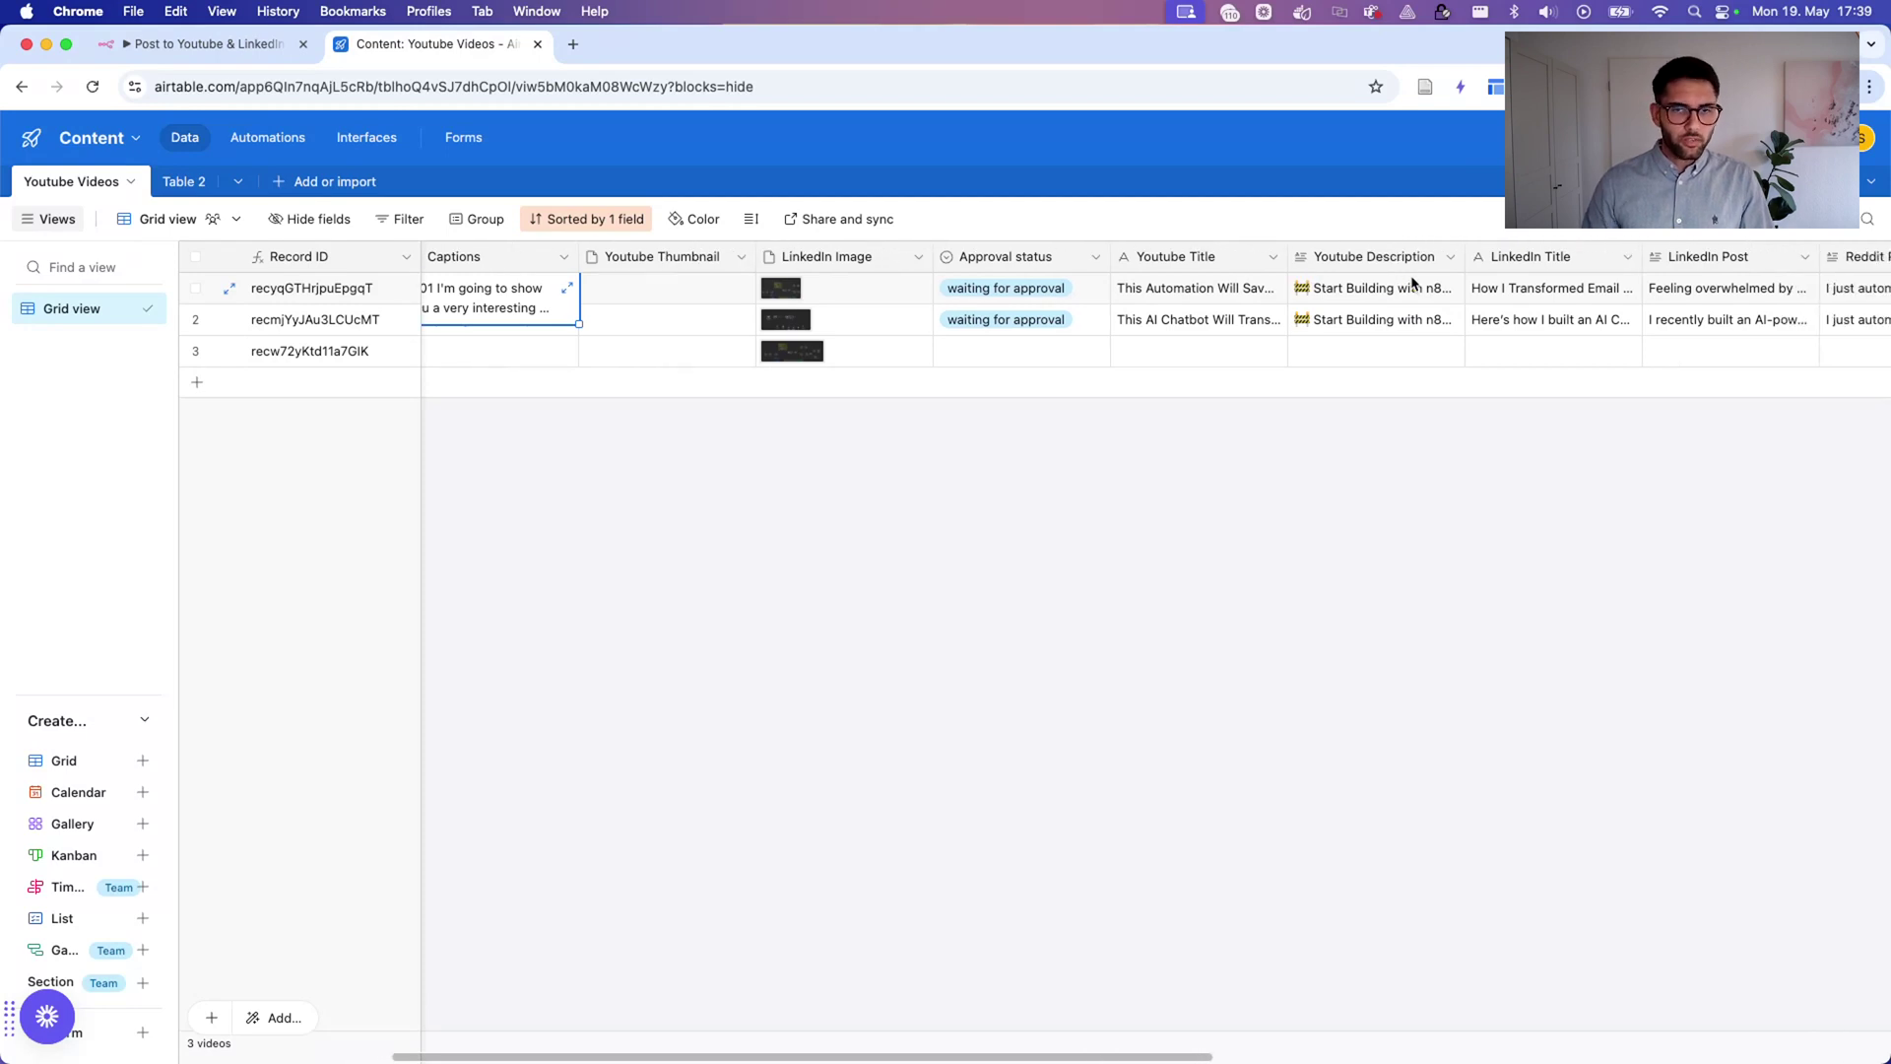
scroll(1203, 305, left, 8)
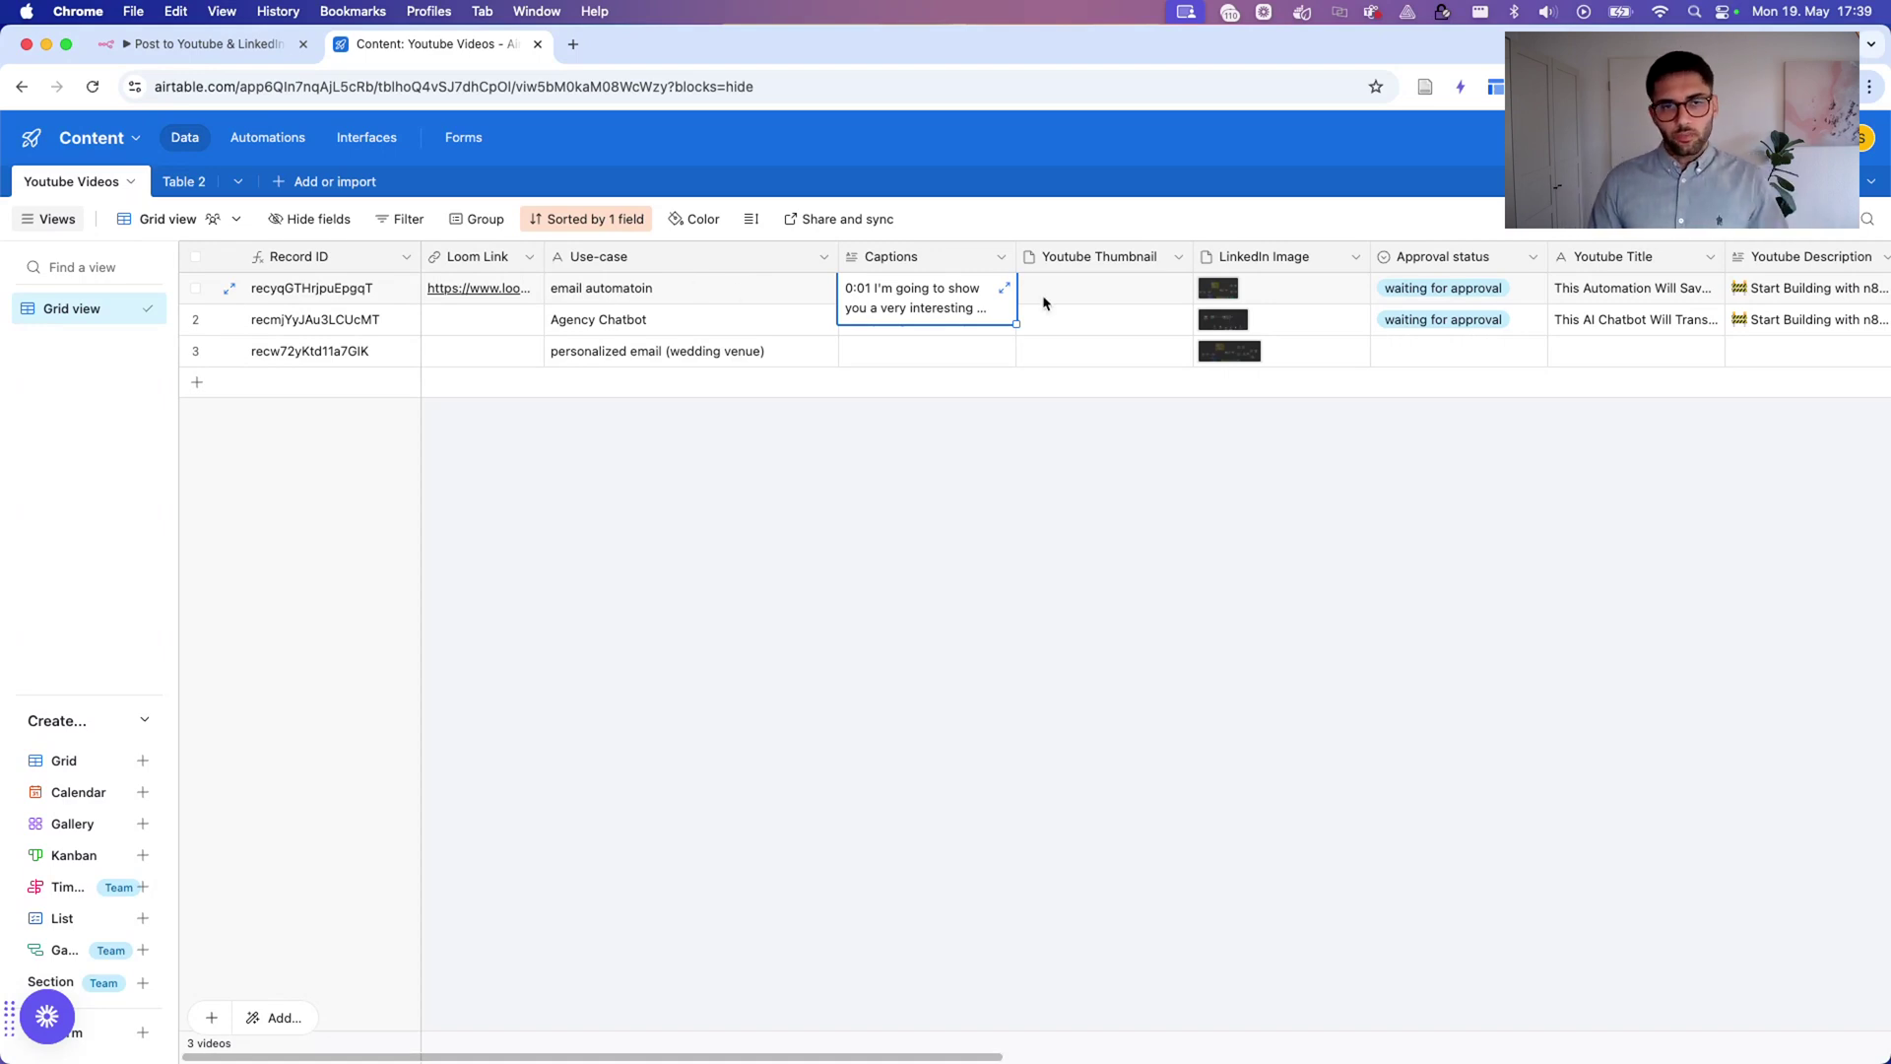
click(1168, 480)
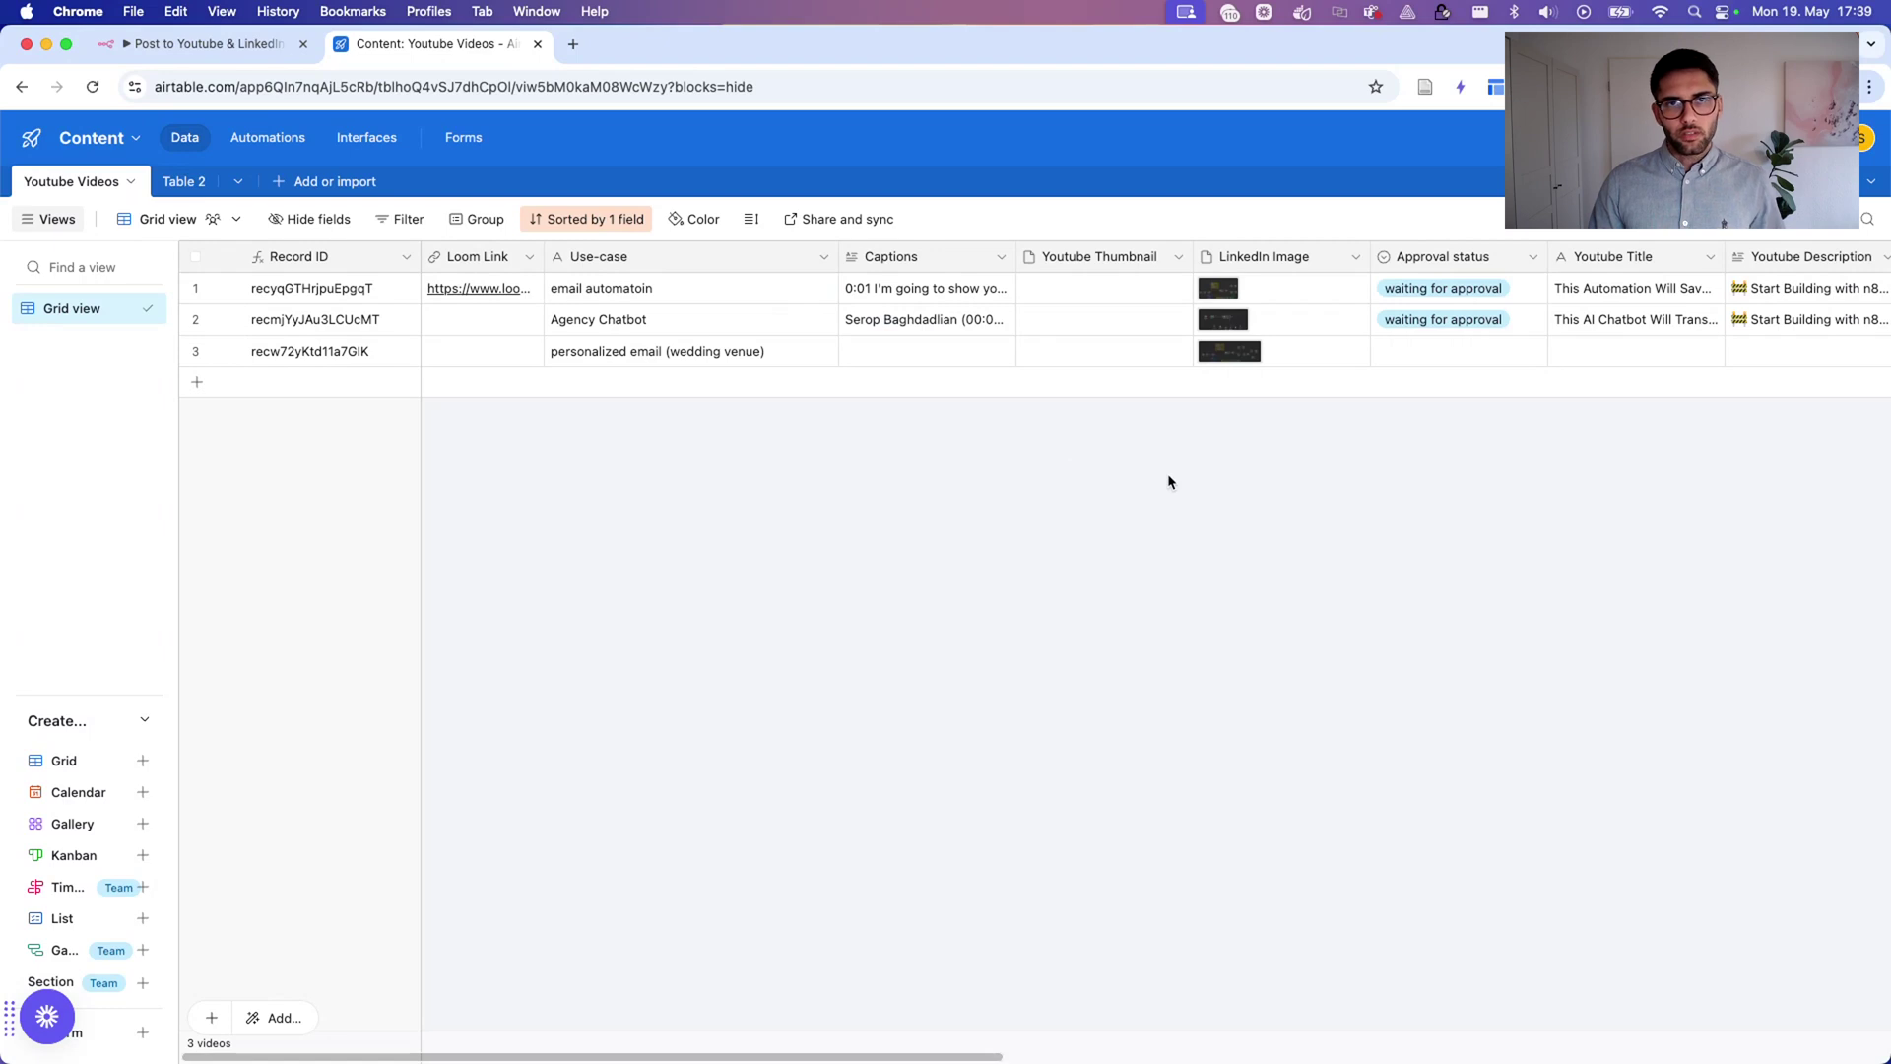
Review the video summary and chapter list in the first record's expanded Youtube Description, then close it.
scroll(1231, 355, right, 4)
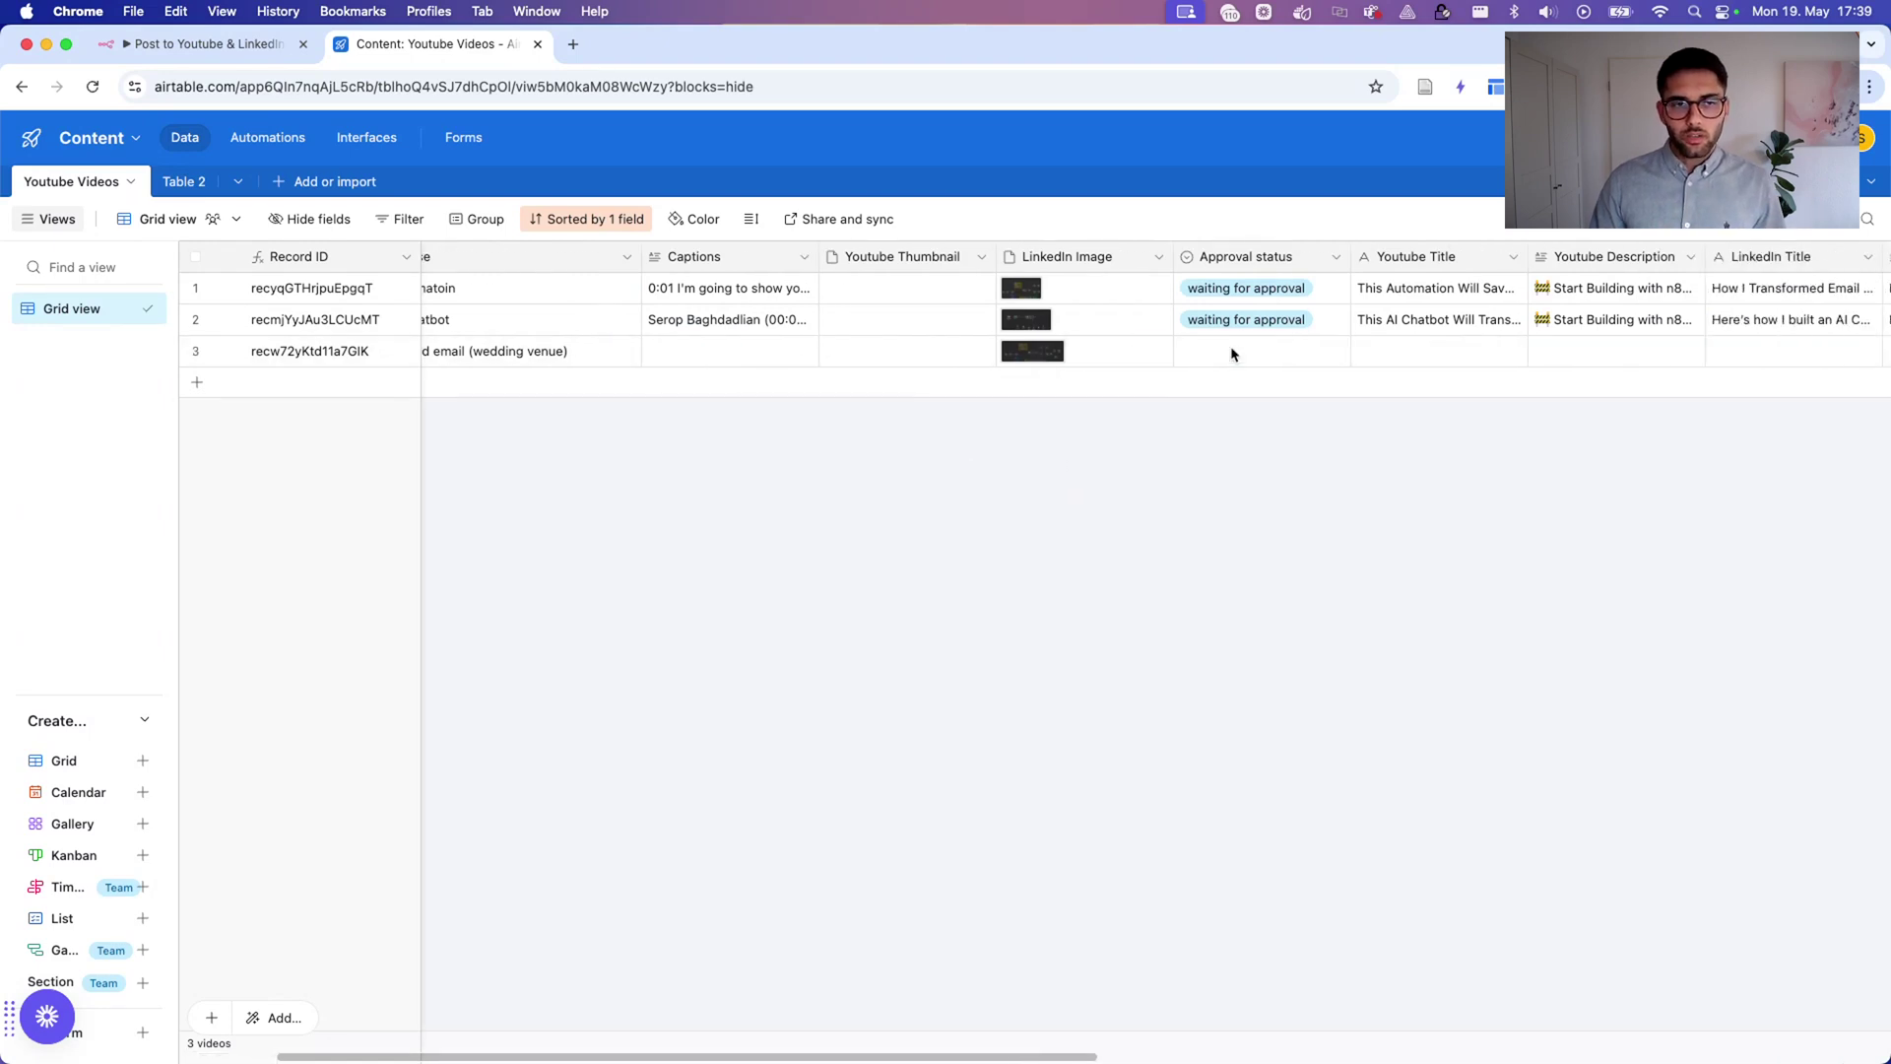
scroll(1231, 354, right, 15)
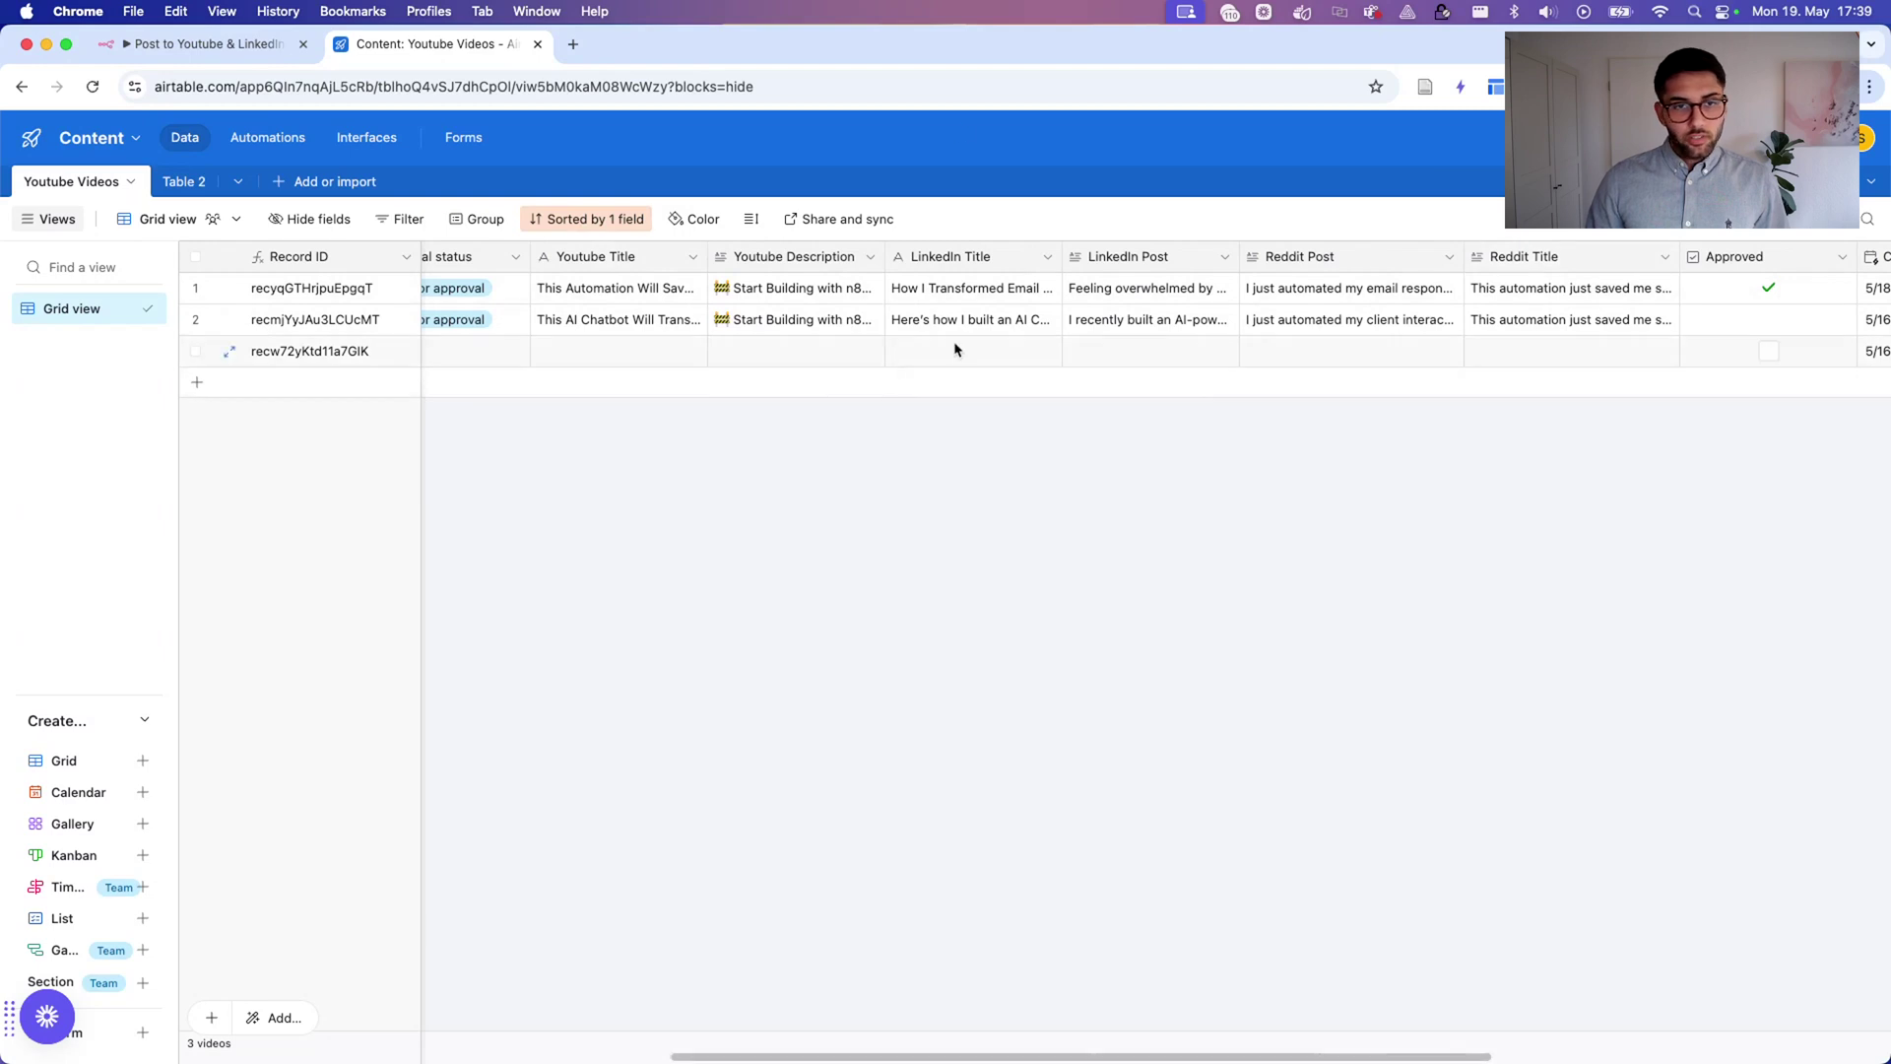
click(850, 297)
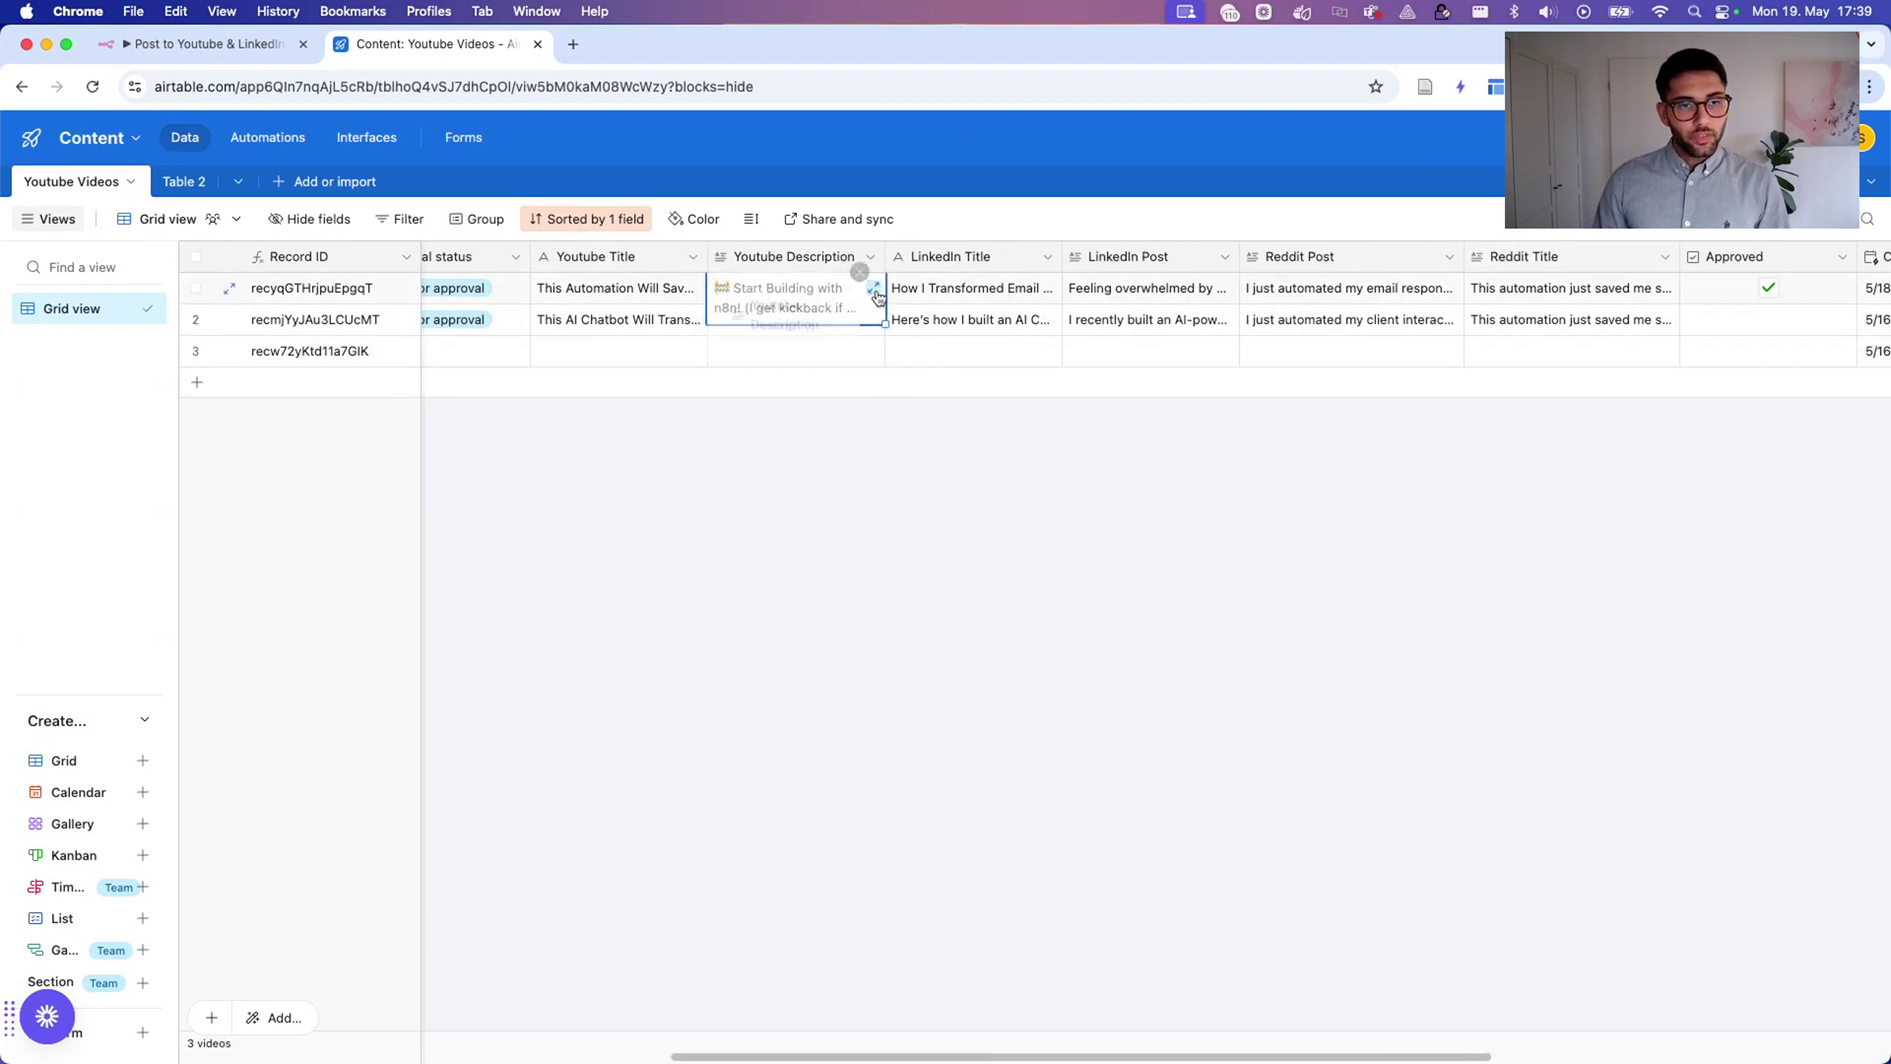
click(872, 295)
scroll(1005, 324, down, 8)
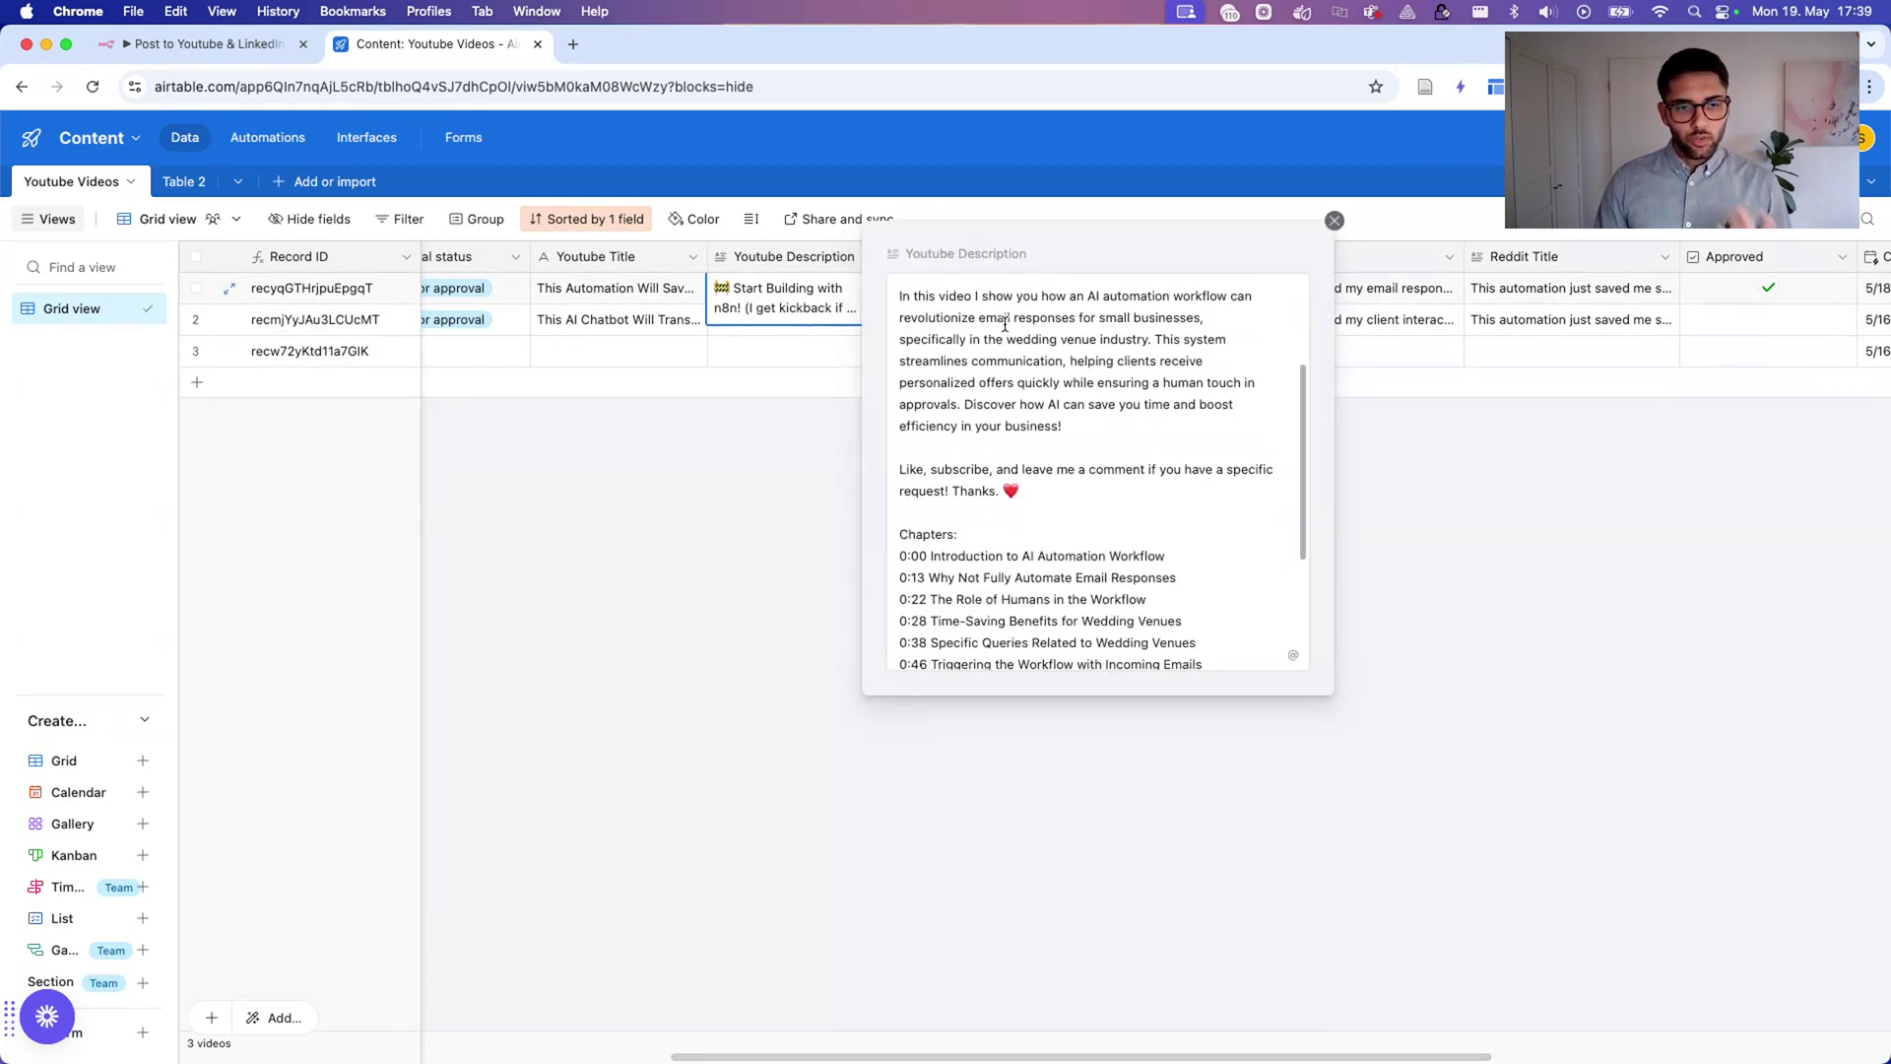
click(1333, 219)
scroll(1090, 293, right, 3)
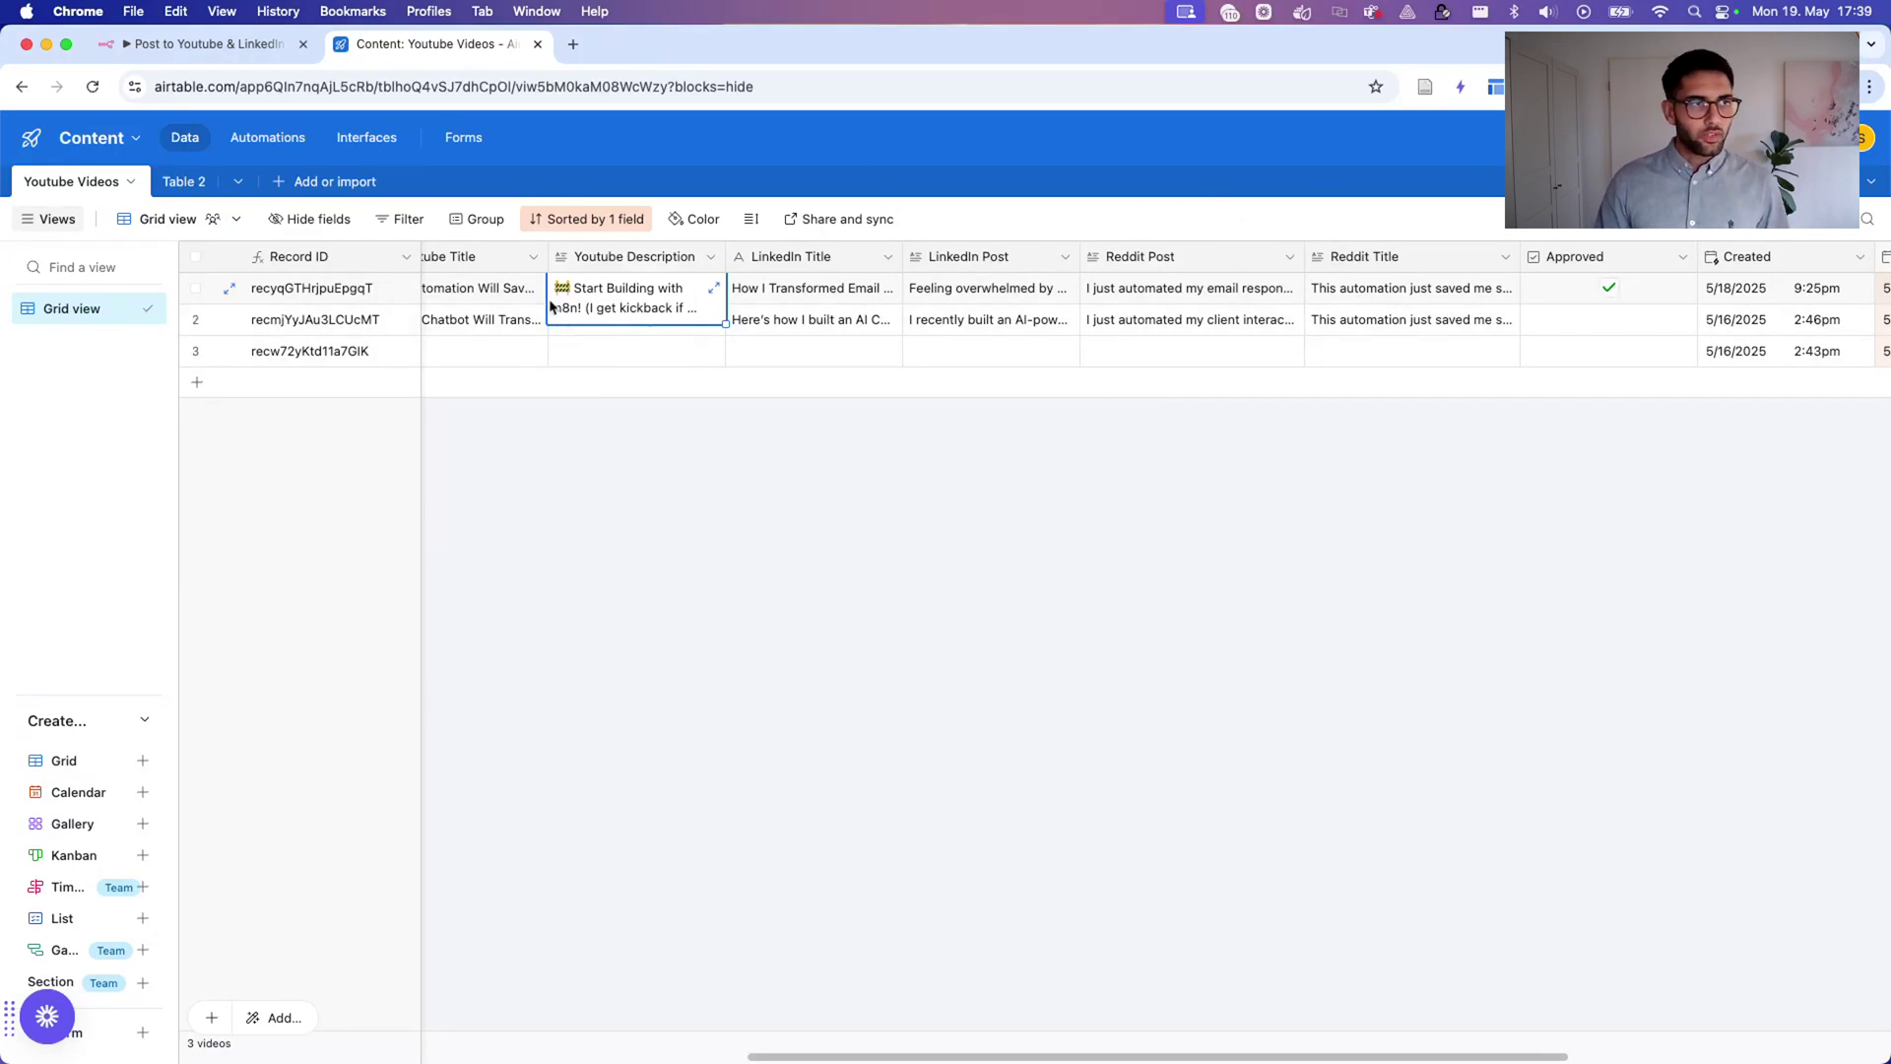
Switch to the n8n workflow "Post to Youtube & LinkedIn" and examine its nodes from Airtable Trigger1 to the If1 branches.
click(231, 50)
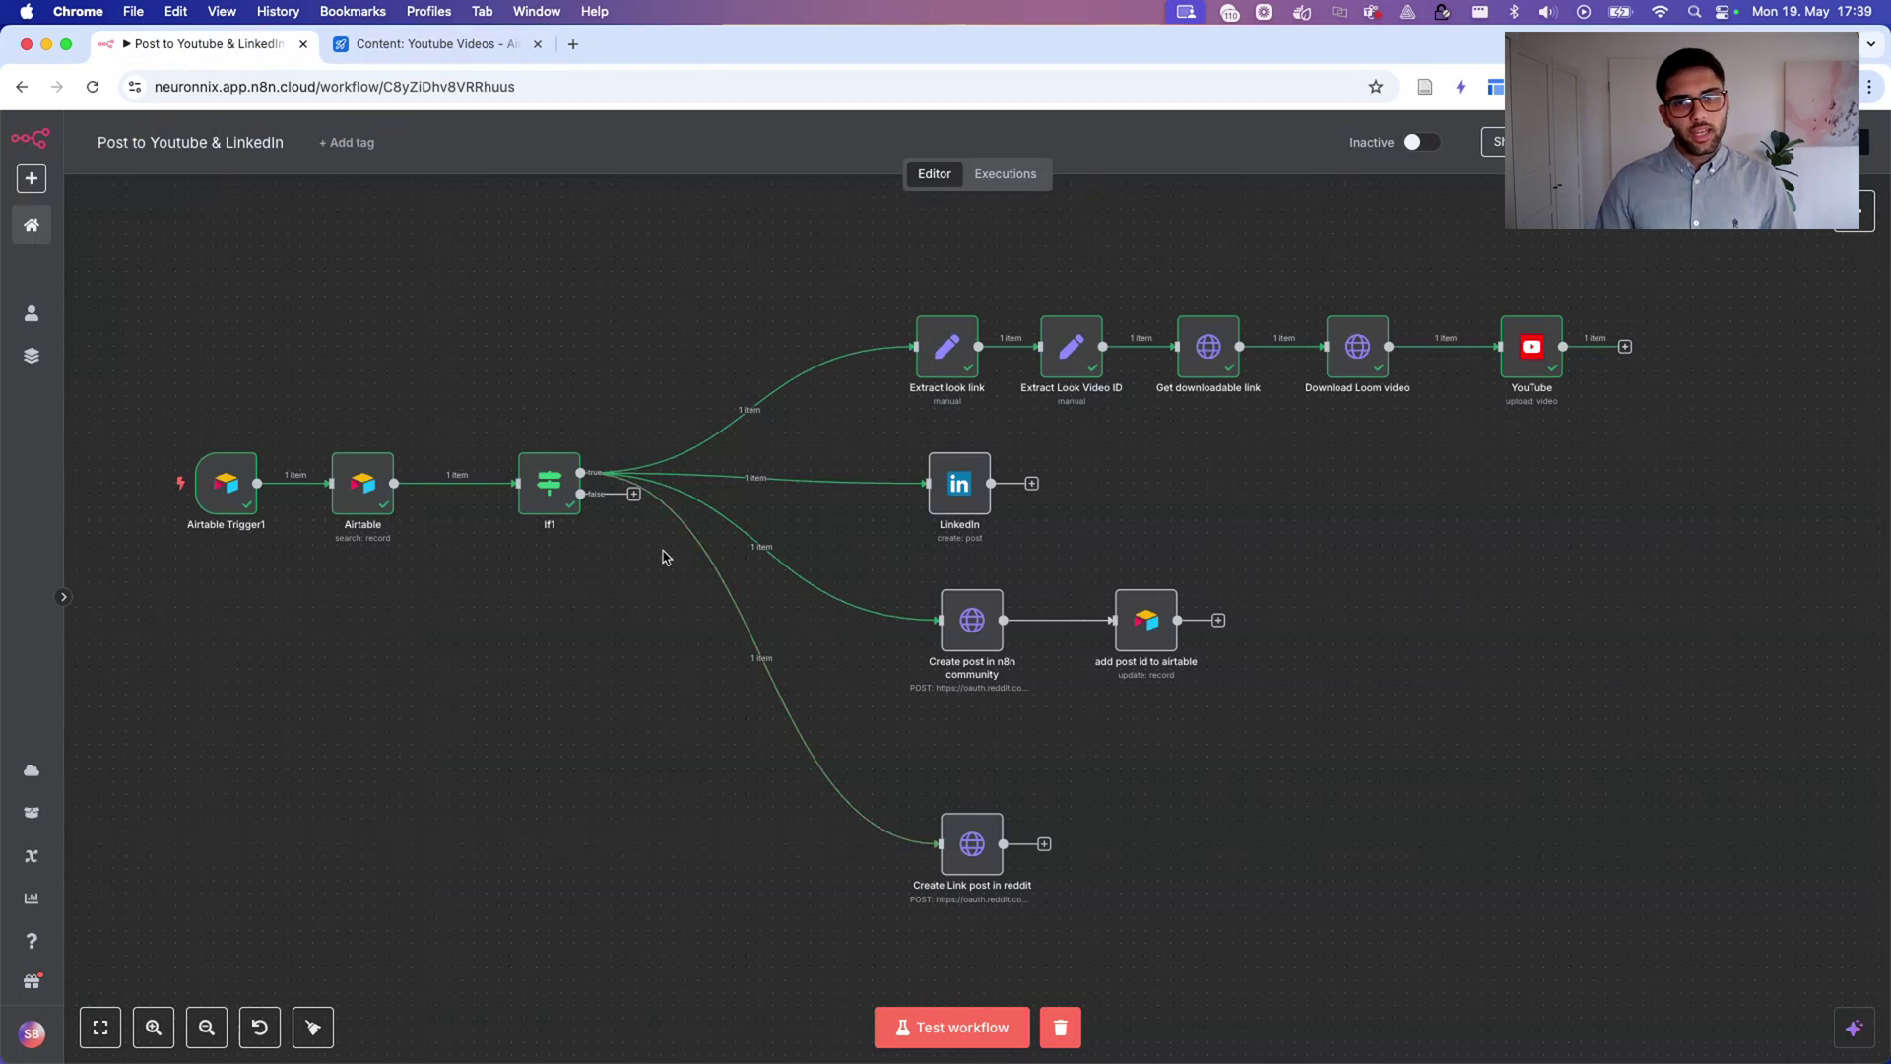
scroll(663, 557, left, 3)
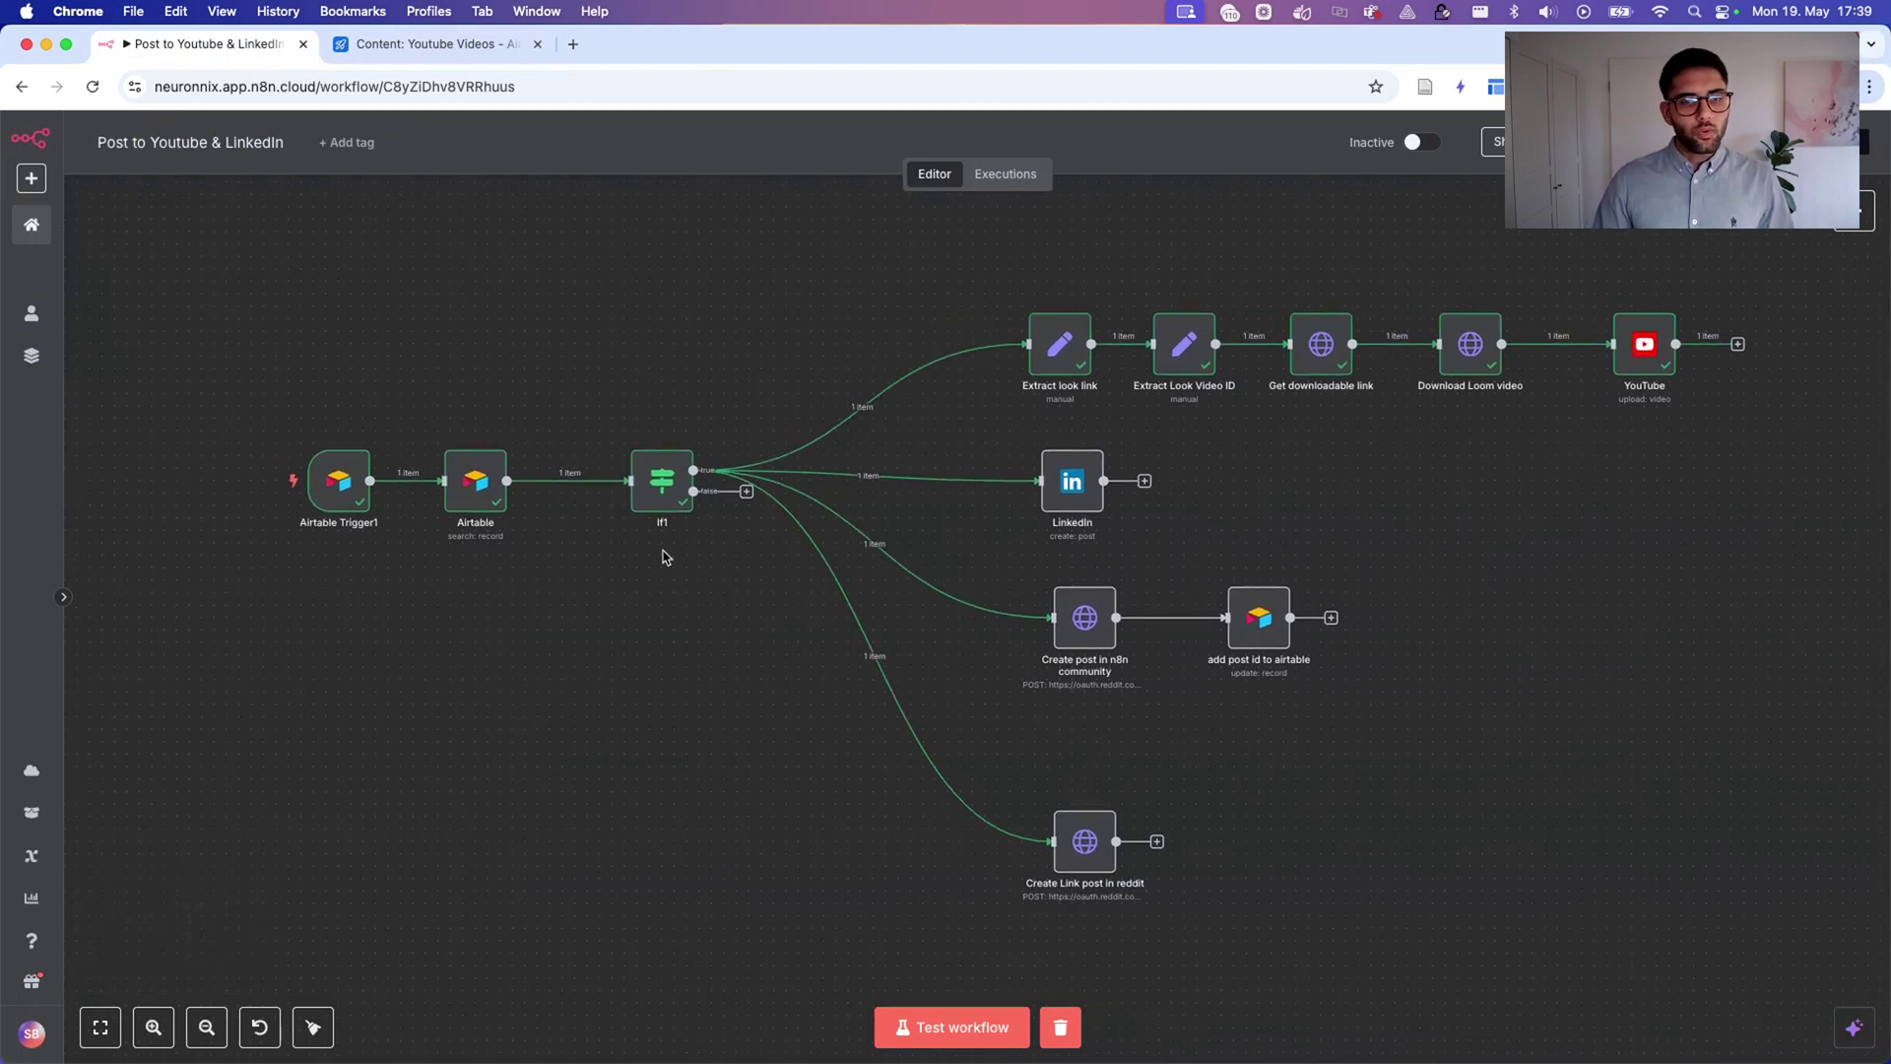
scroll(594, 286, left, 4)
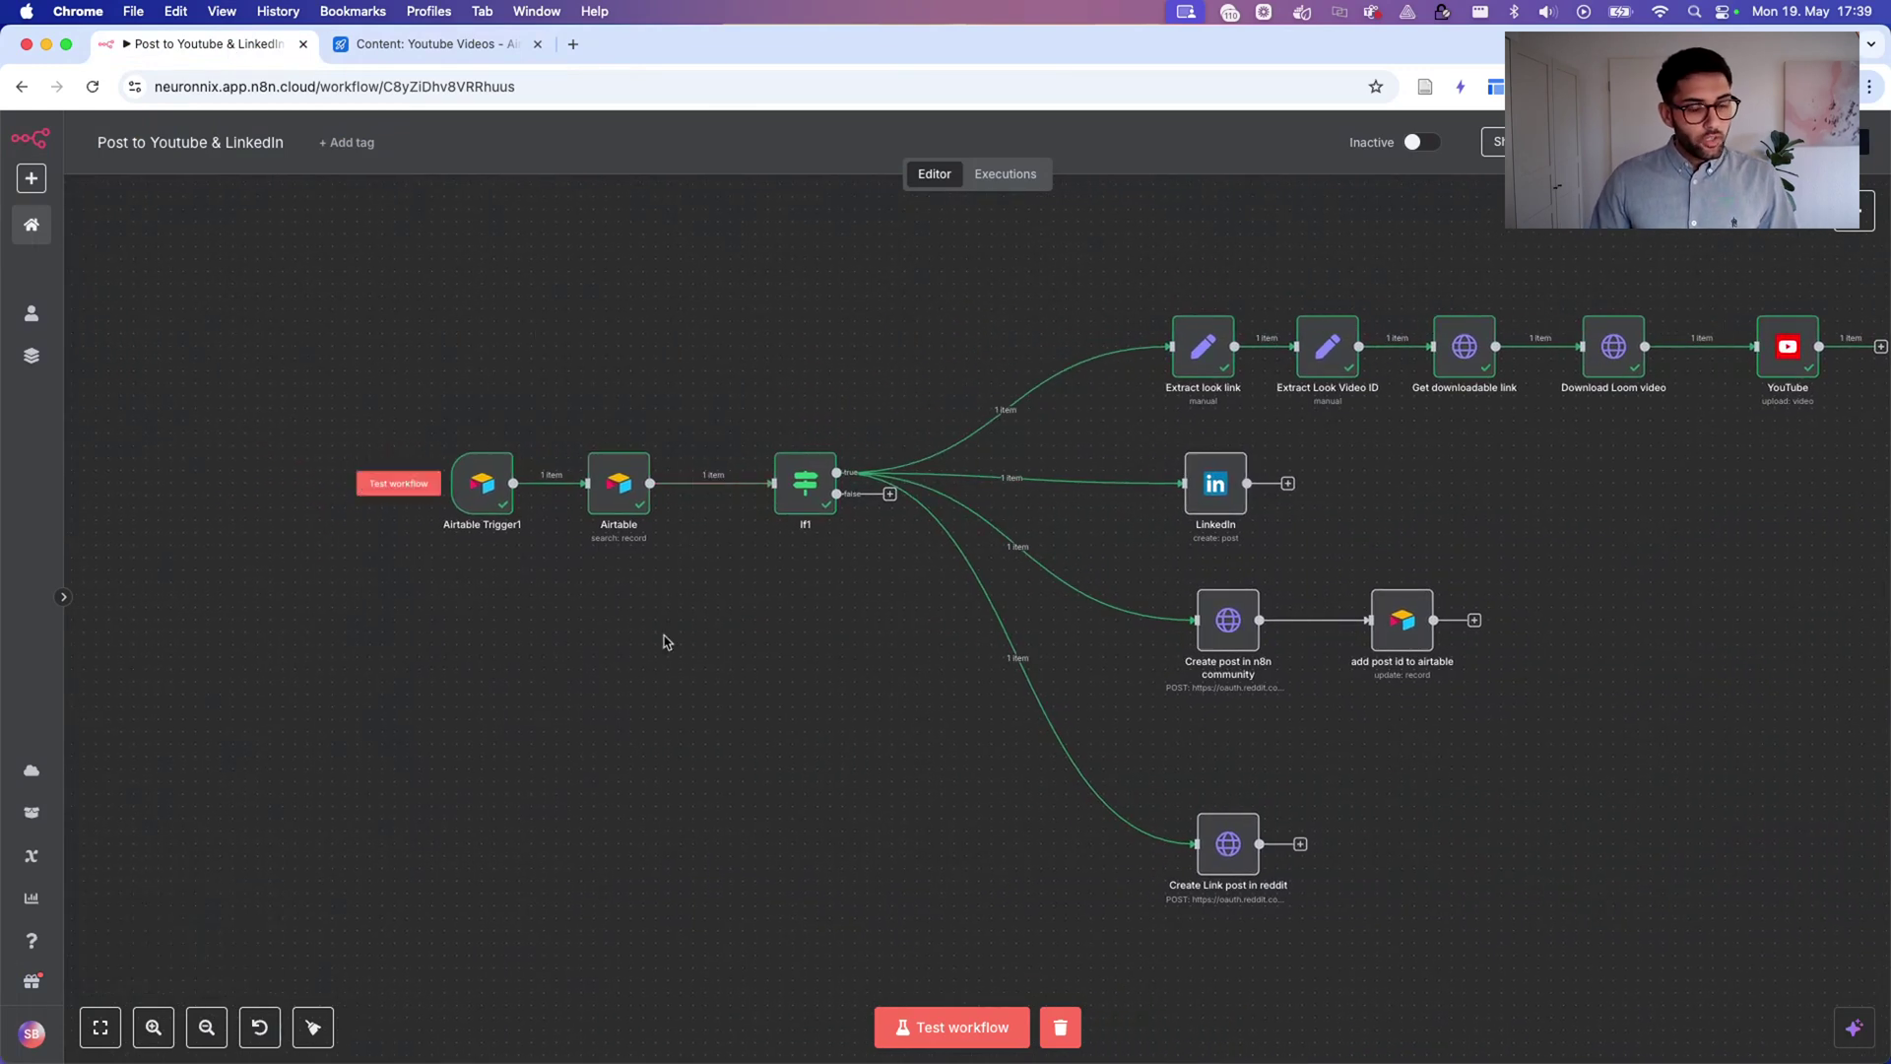
scroll(399, 618, up, 3)
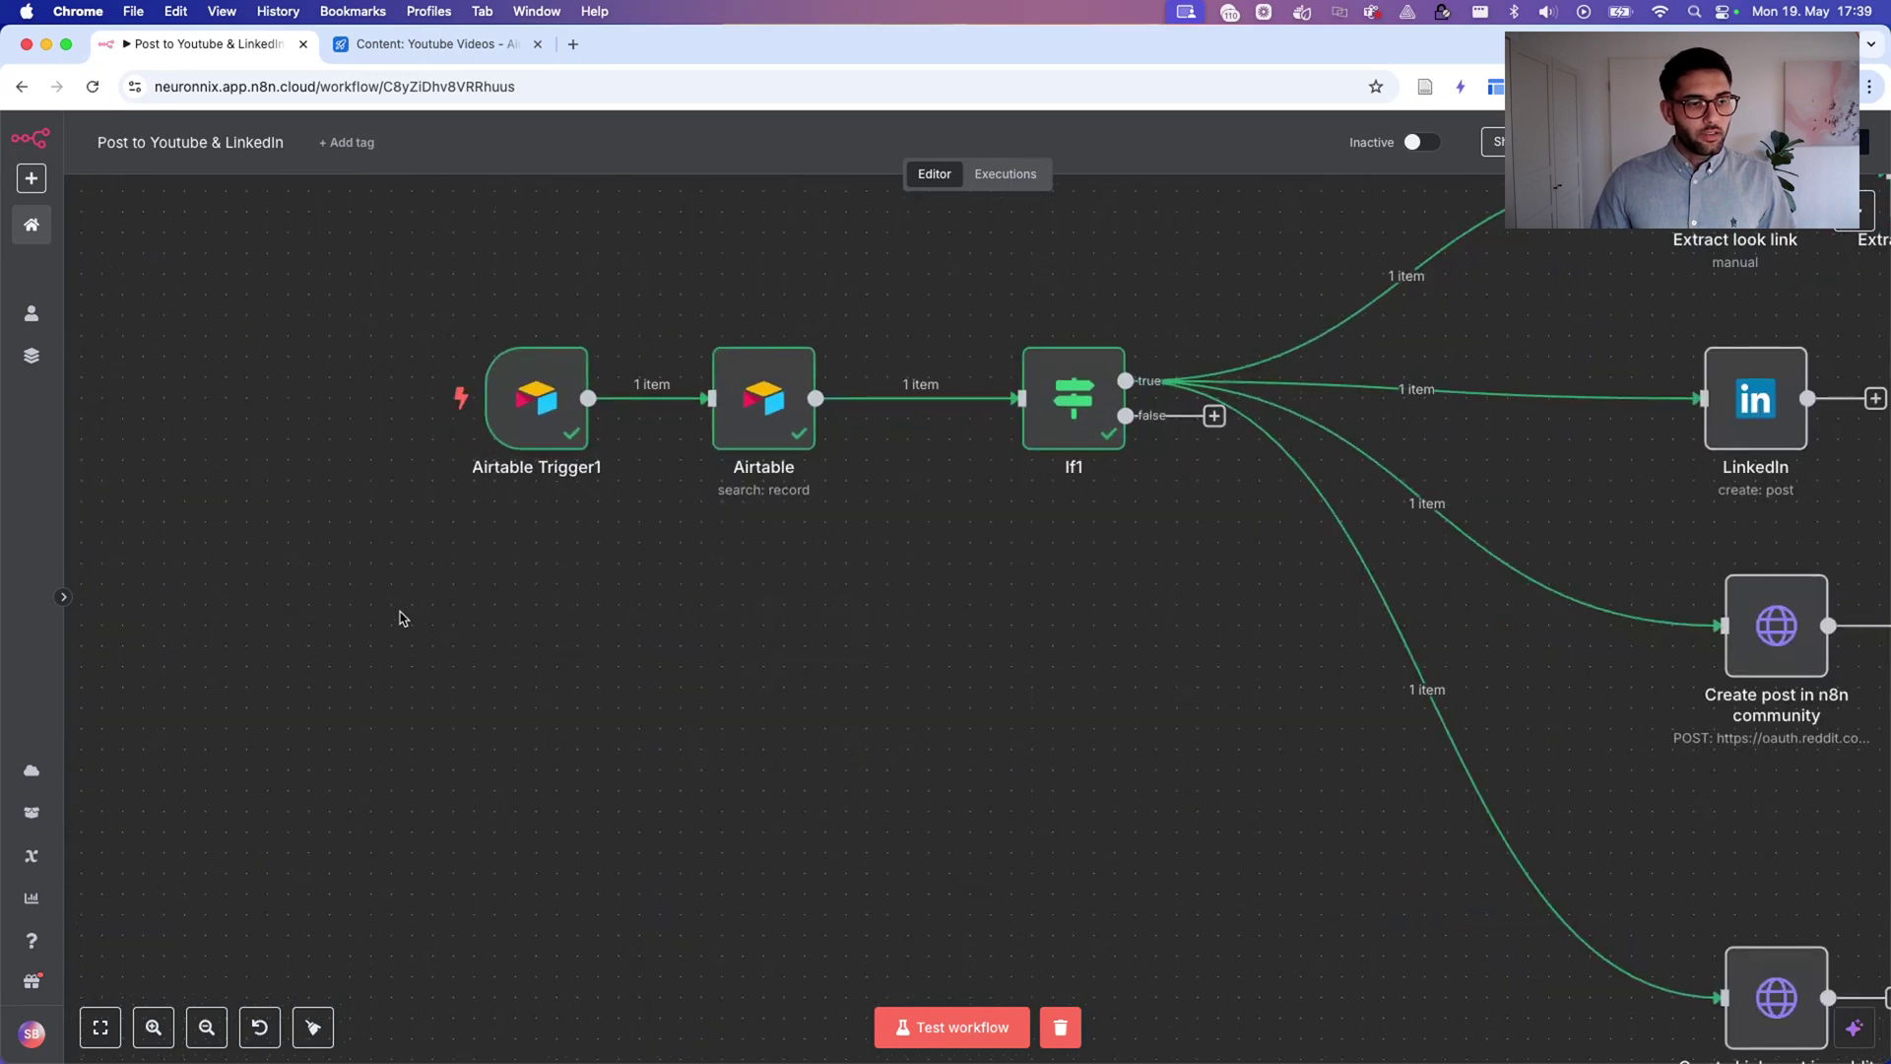
scroll(398, 618, down, 3)
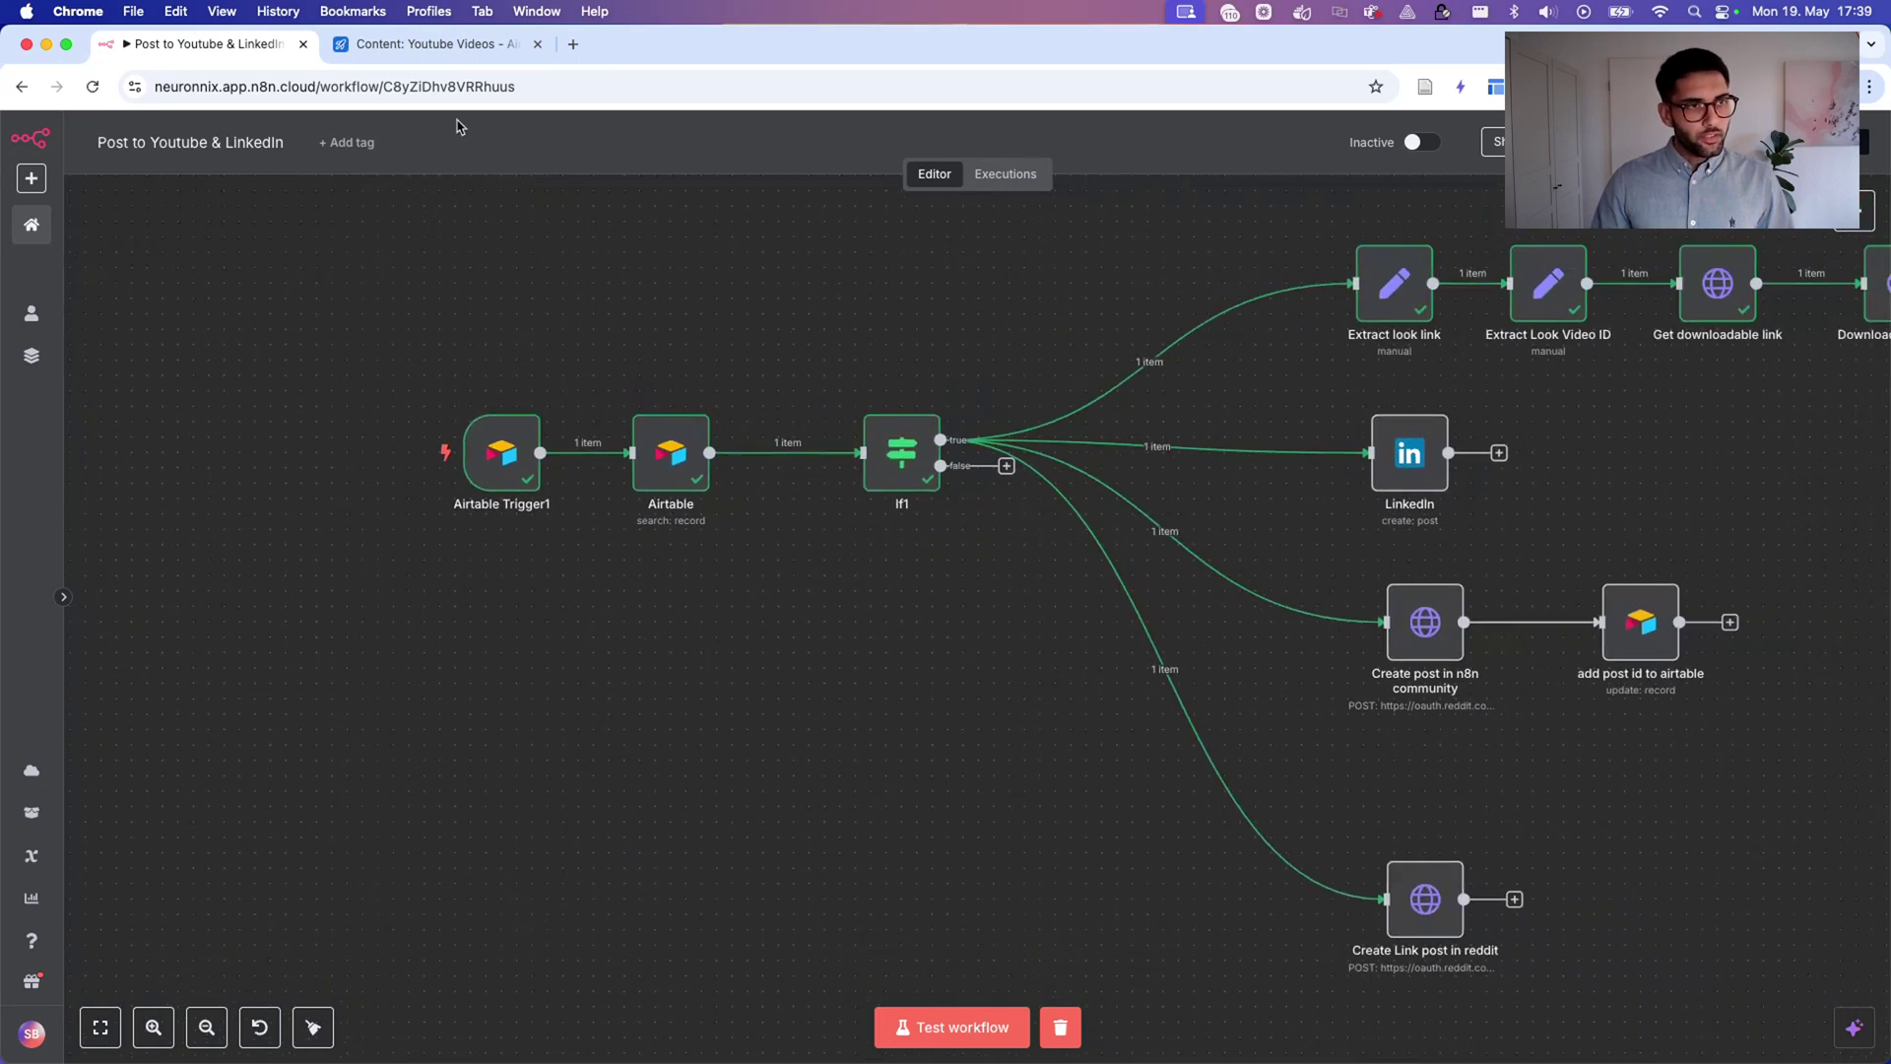
Check the Approved and Modified Time fields in the Airtable table against the n8n workflow.
click(438, 43)
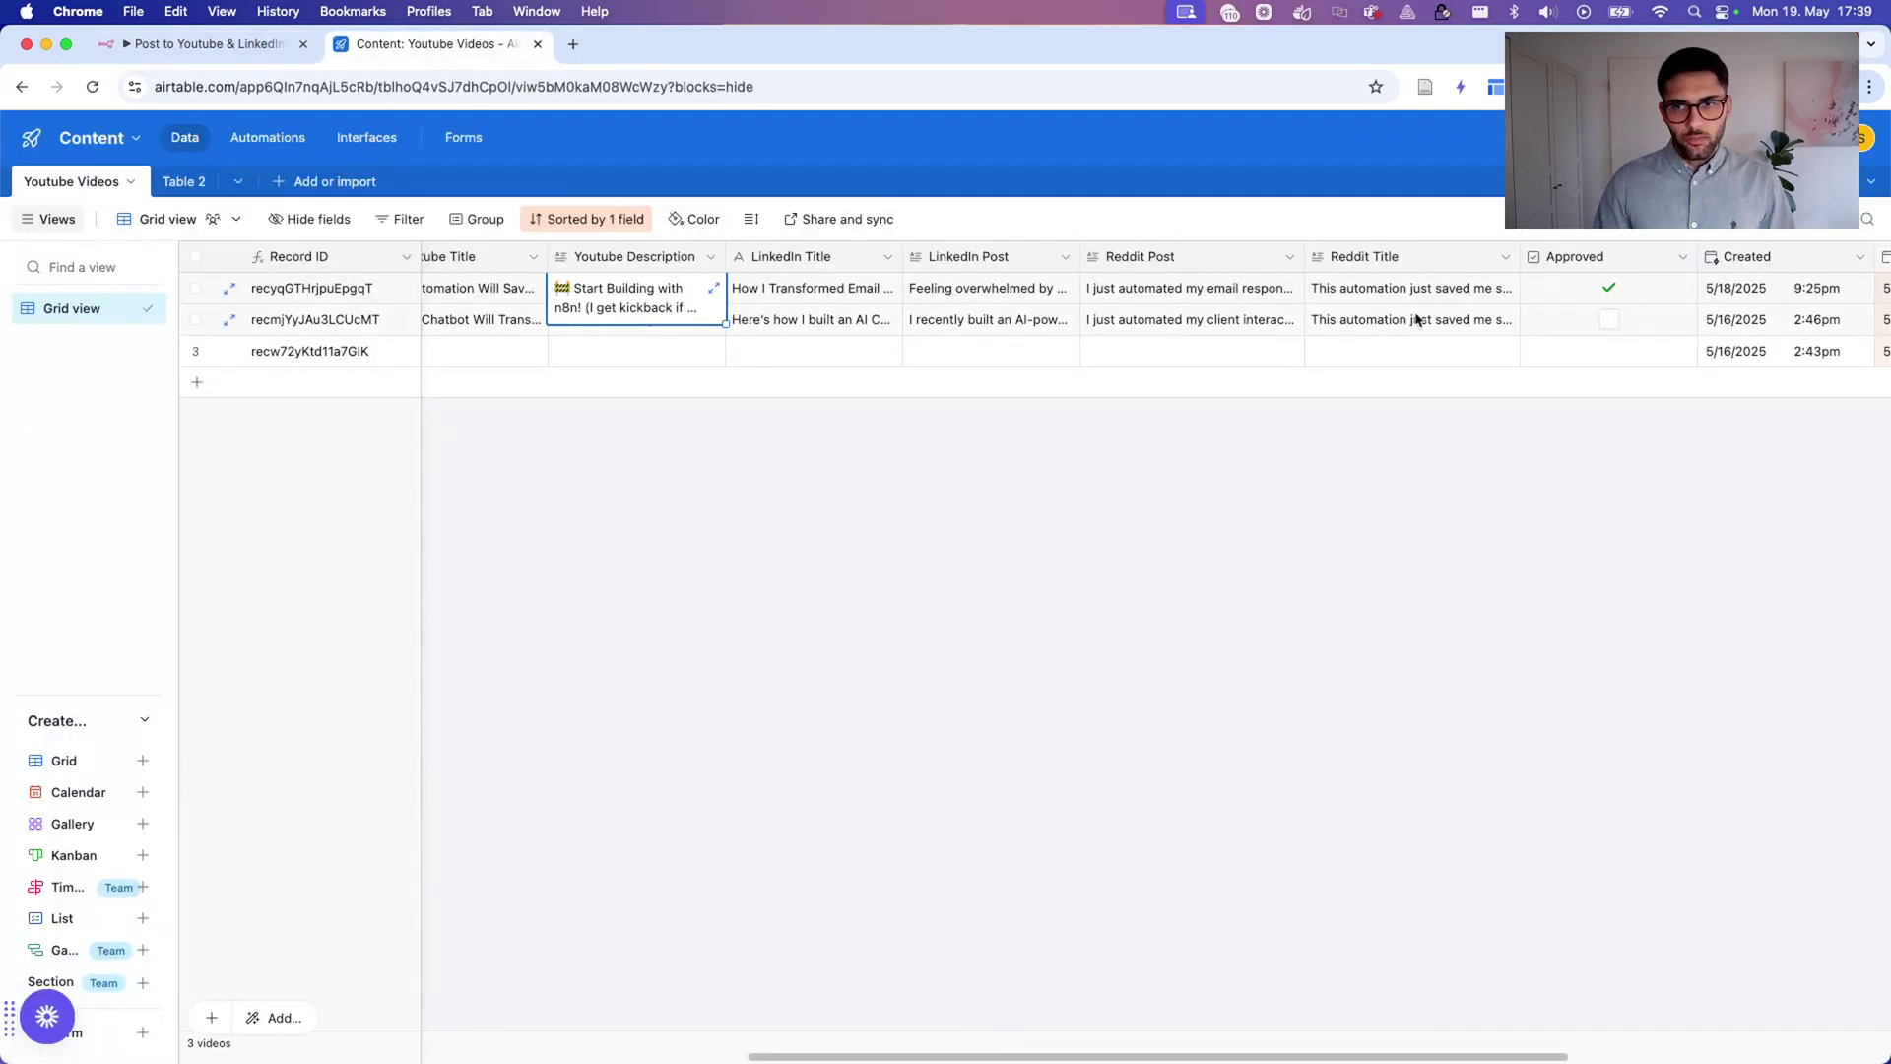
scroll(1430, 312, right, 5)
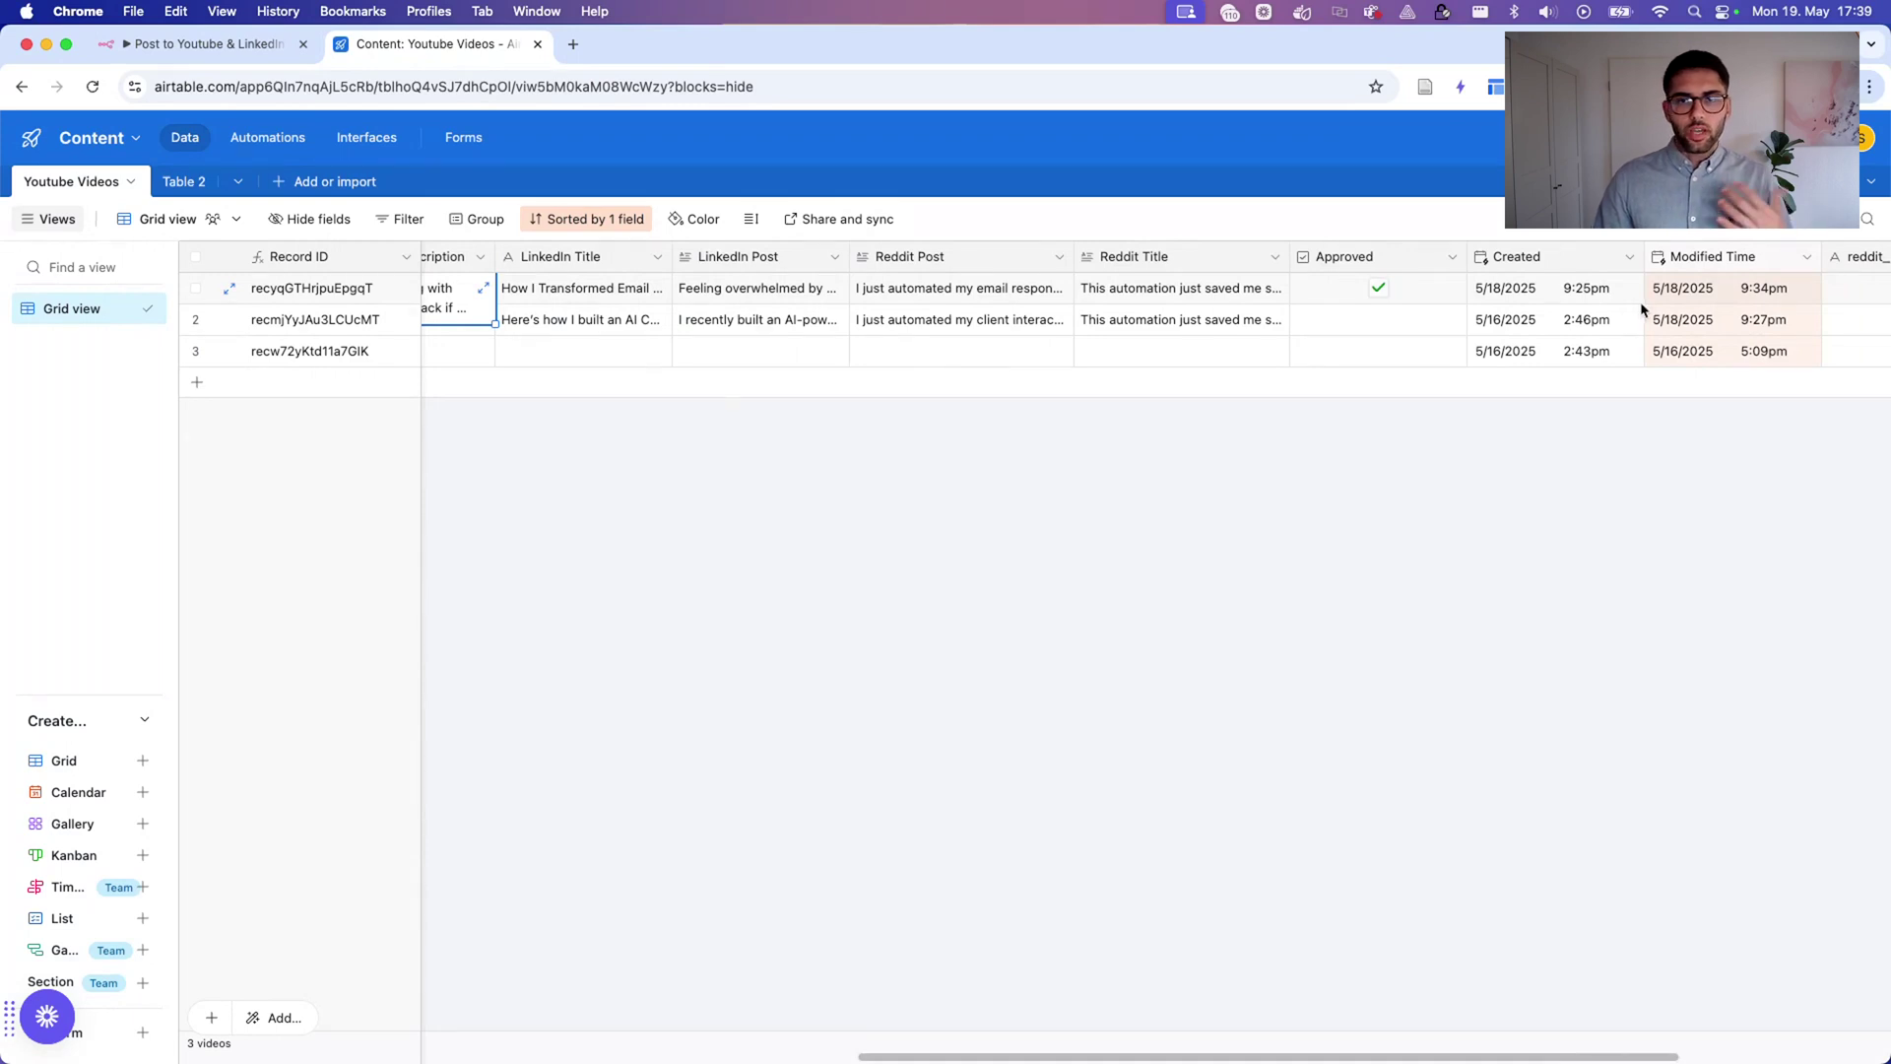
click(222, 52)
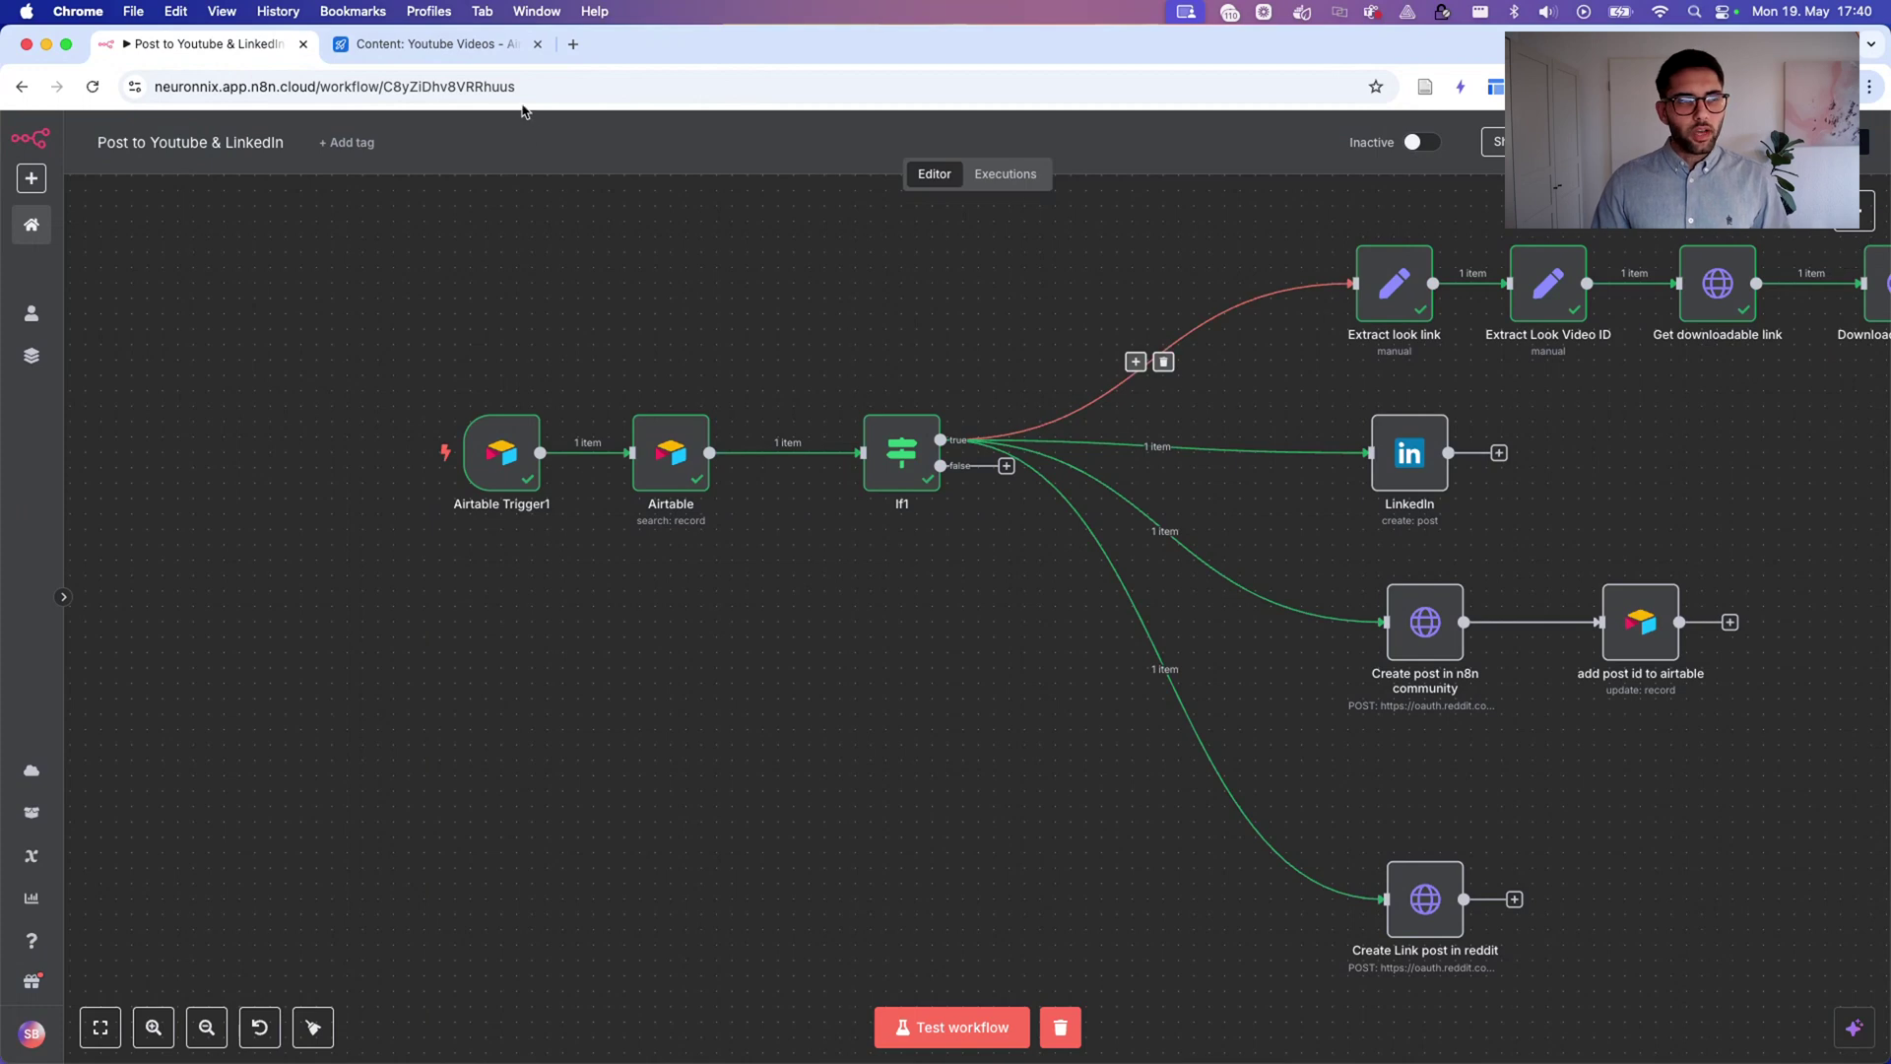
click(425, 43)
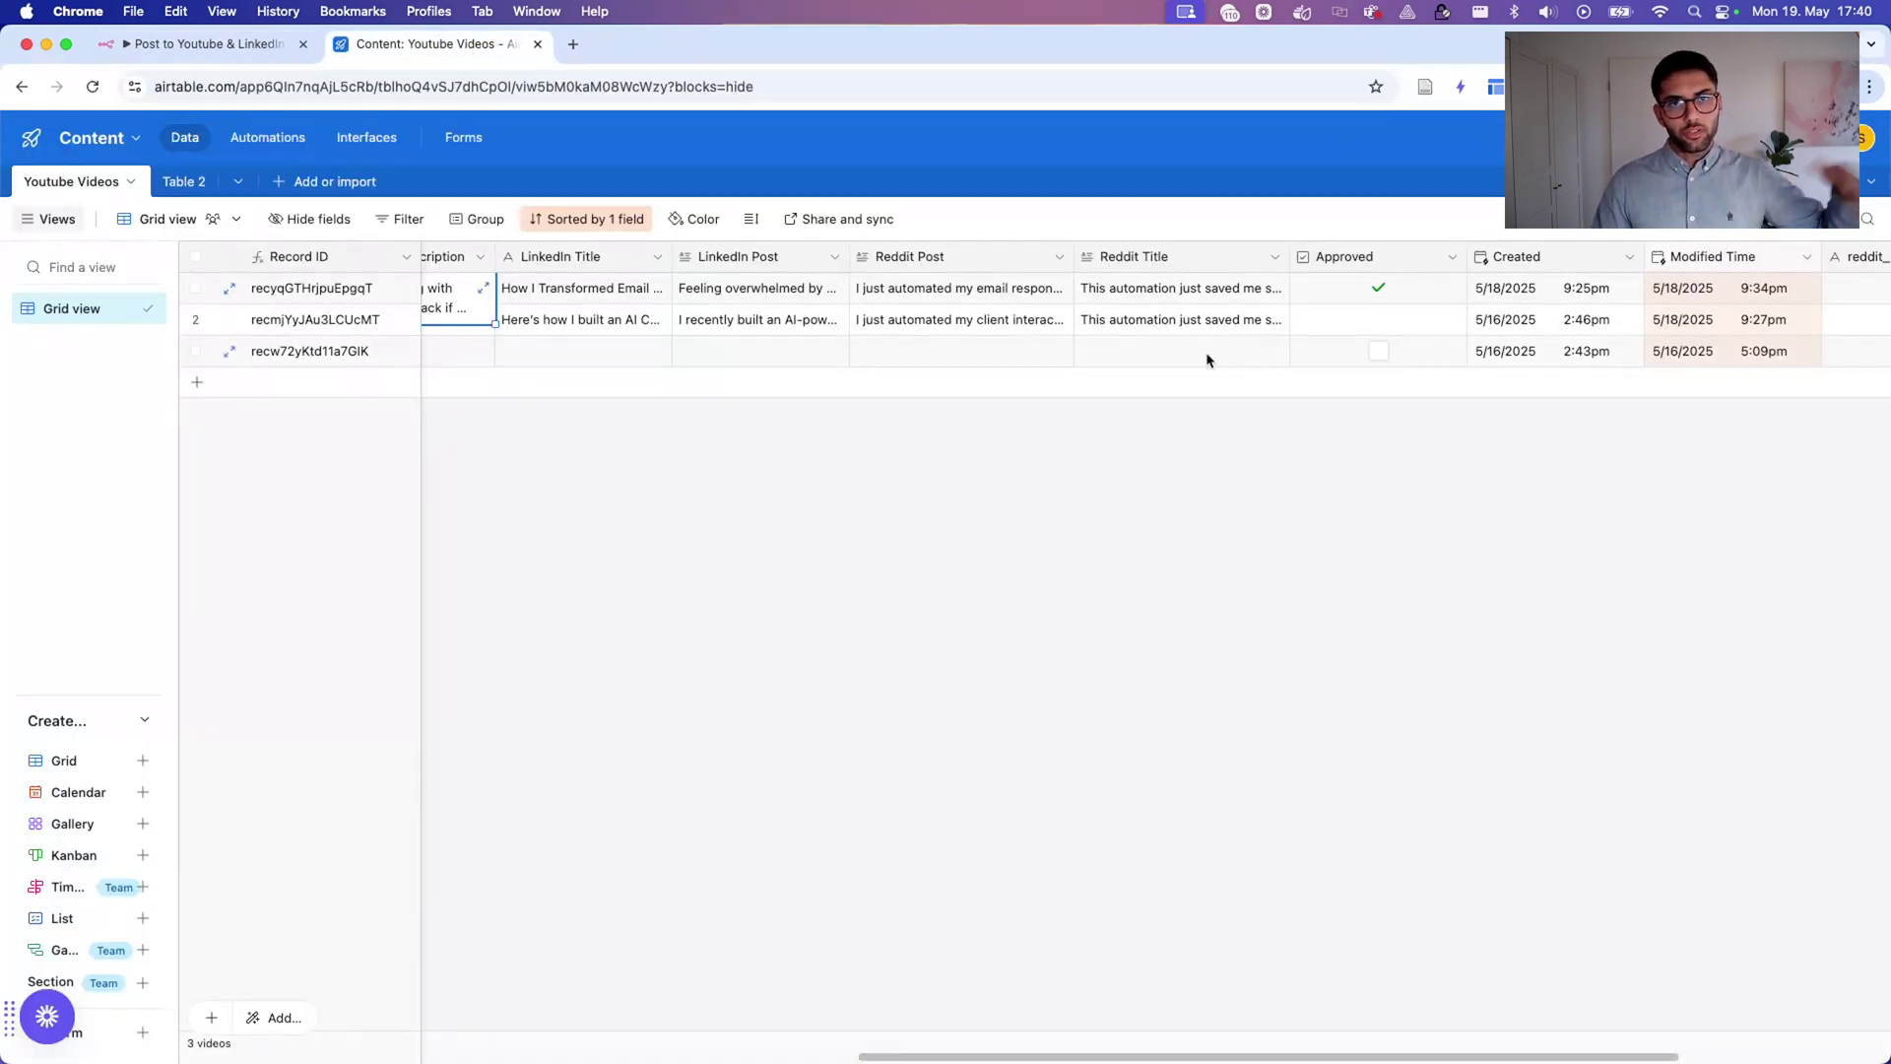
Return to the n8n workflow and look at the Airtable Trigger1 and Airtable search nodes.
click(175, 47)
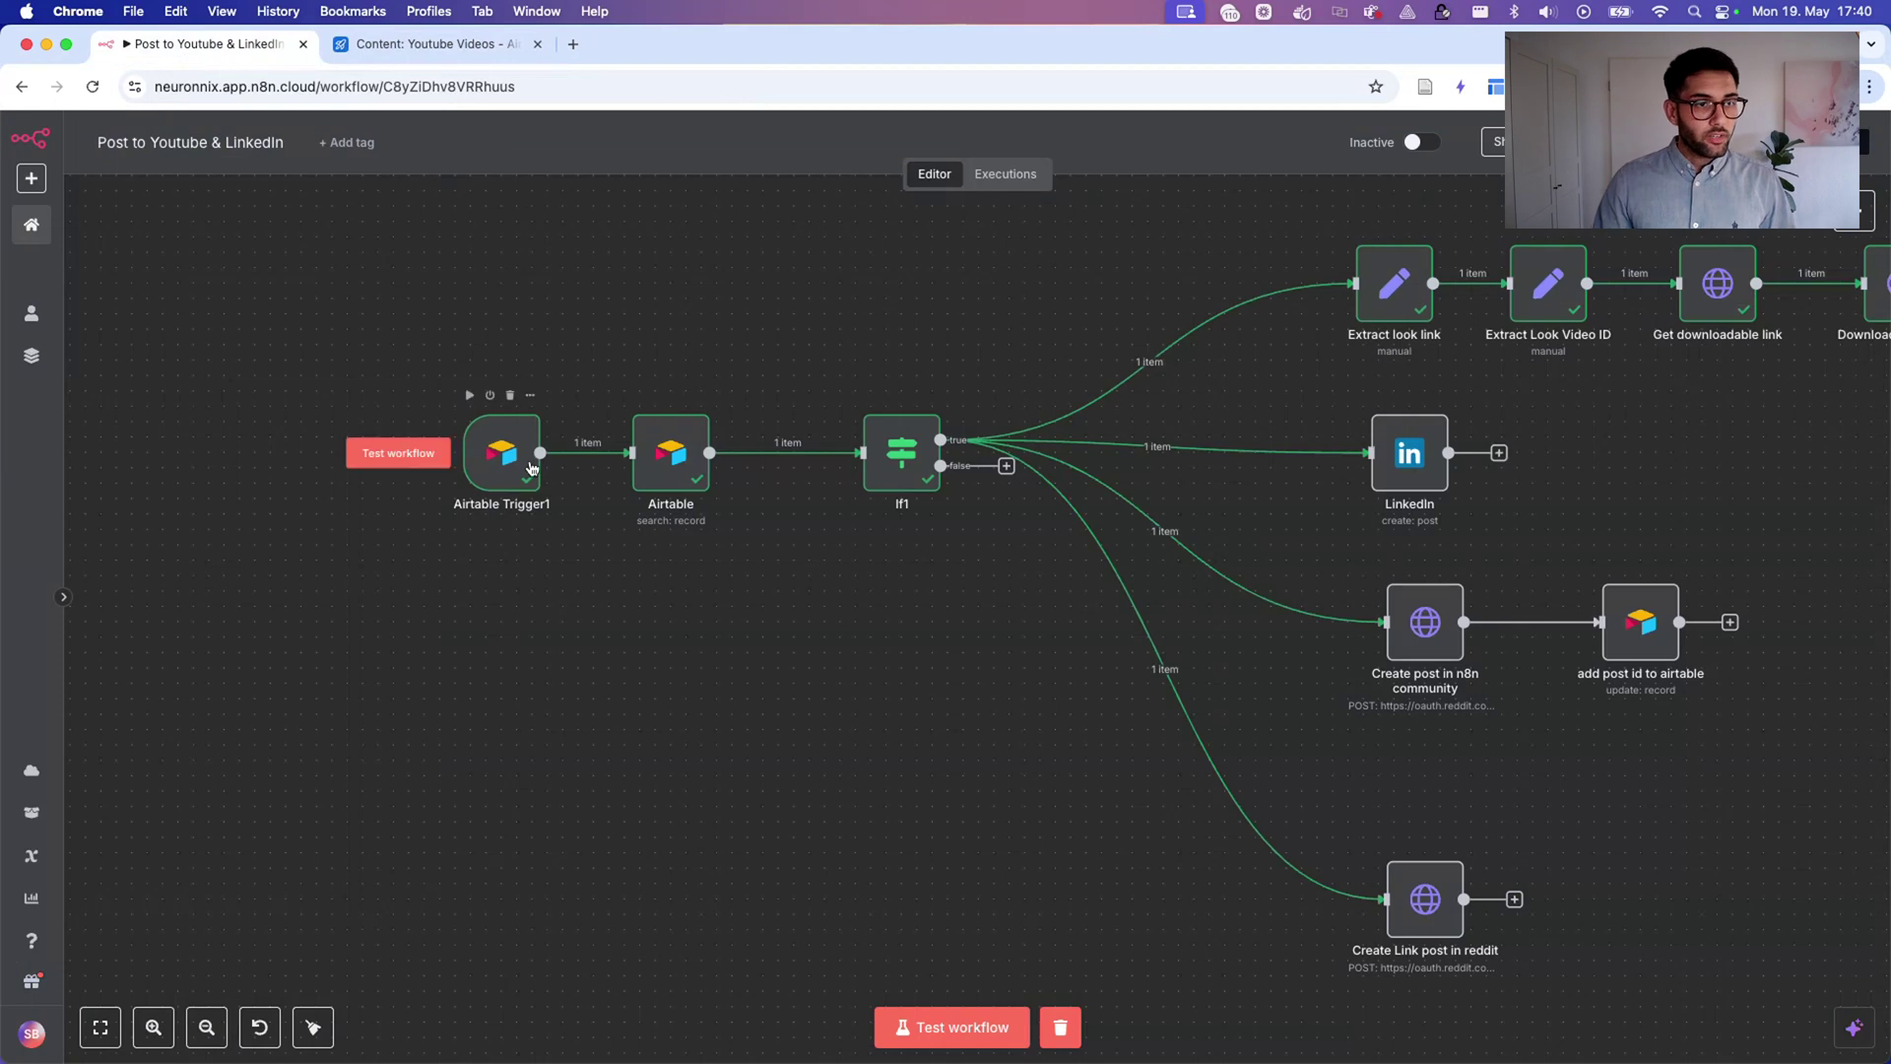
scroll(530, 468, right, 2)
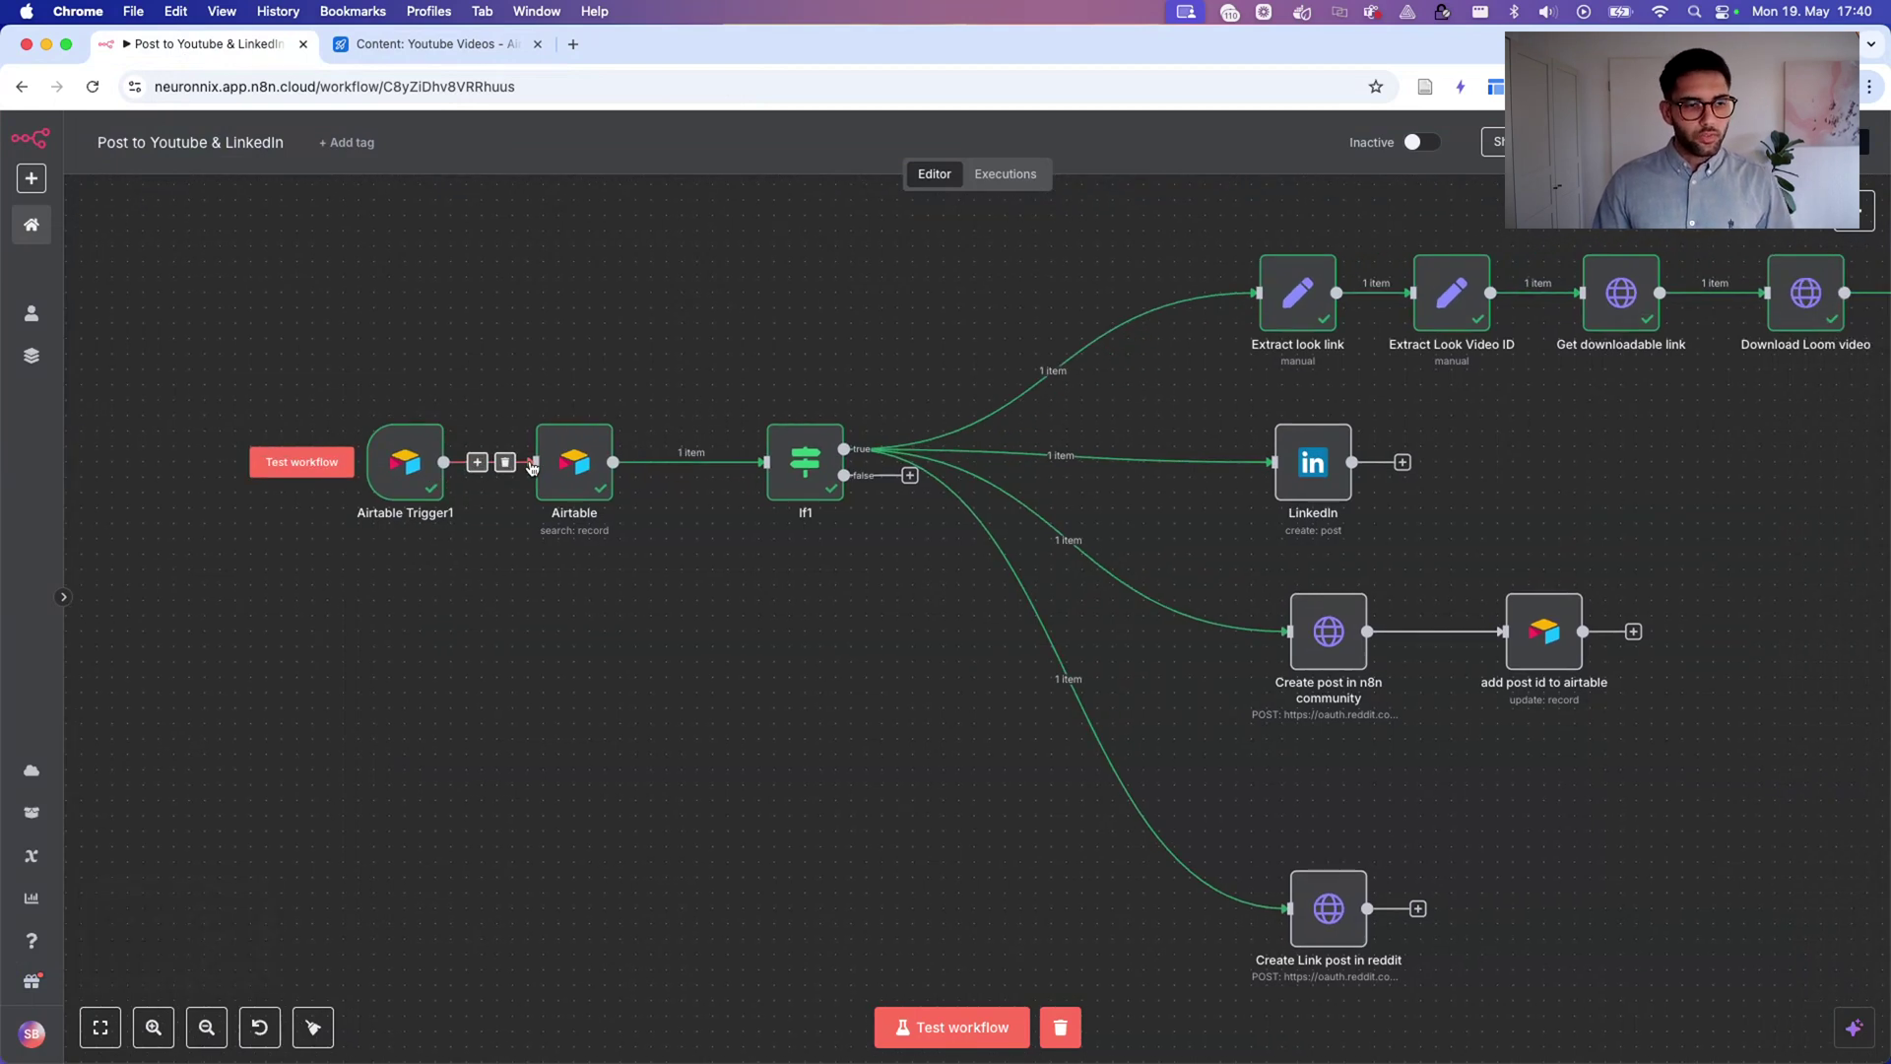
scroll(530, 468, right, 1)
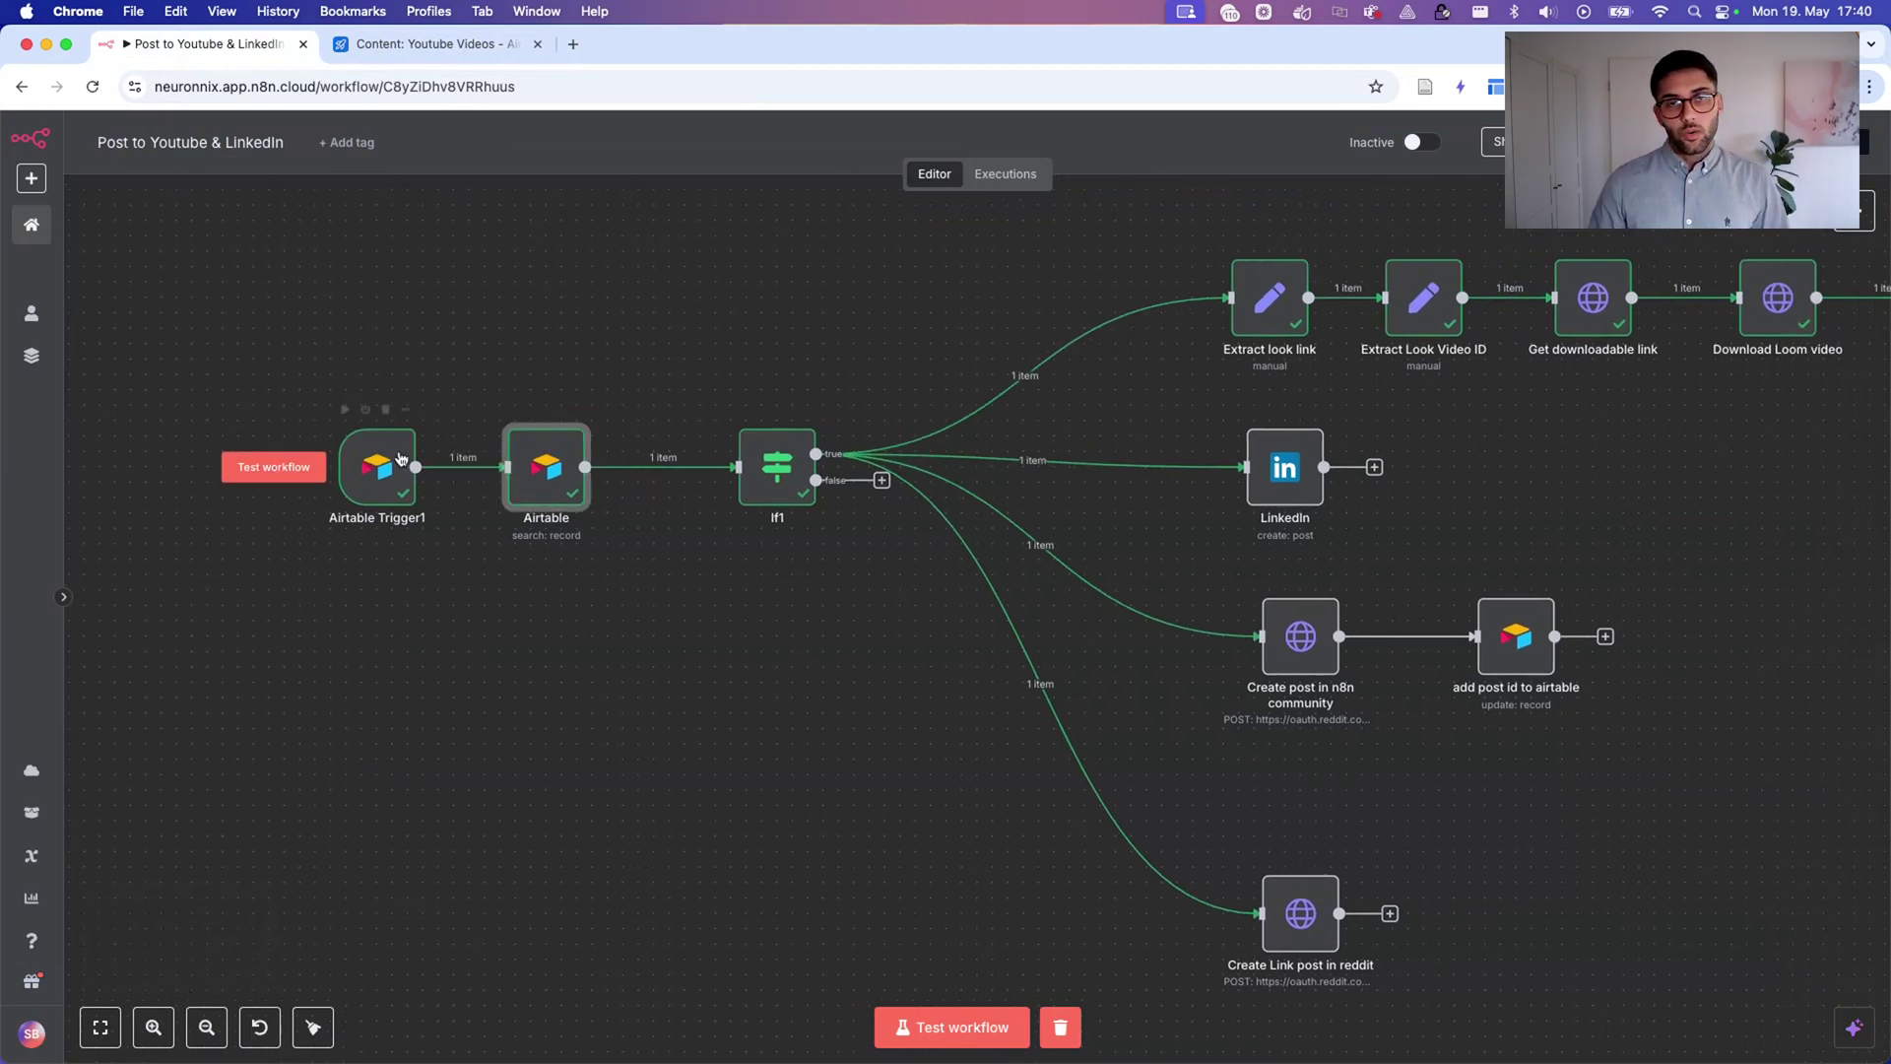
Review the Airtable search node's parameters, check the Approved column in the Airtable table, and return to the workflow's If1 branches.
double_click(541, 481)
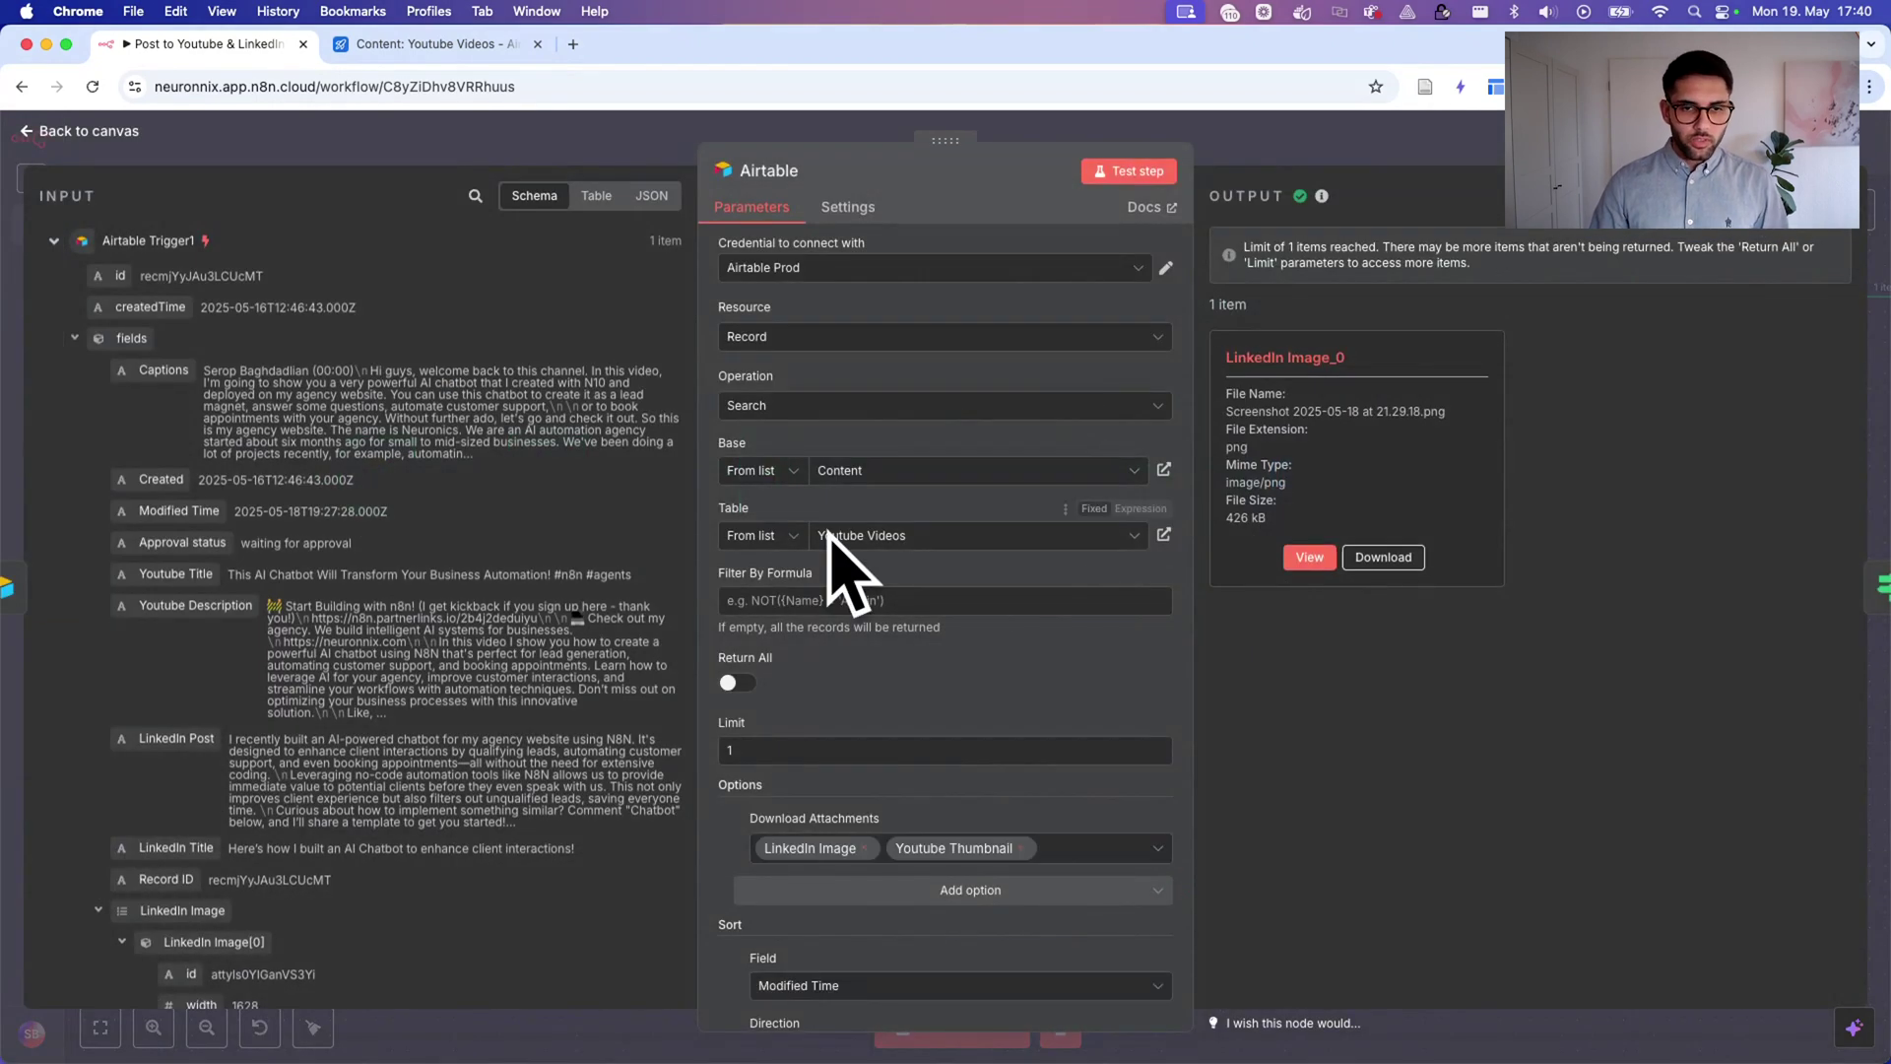
key(Escape)
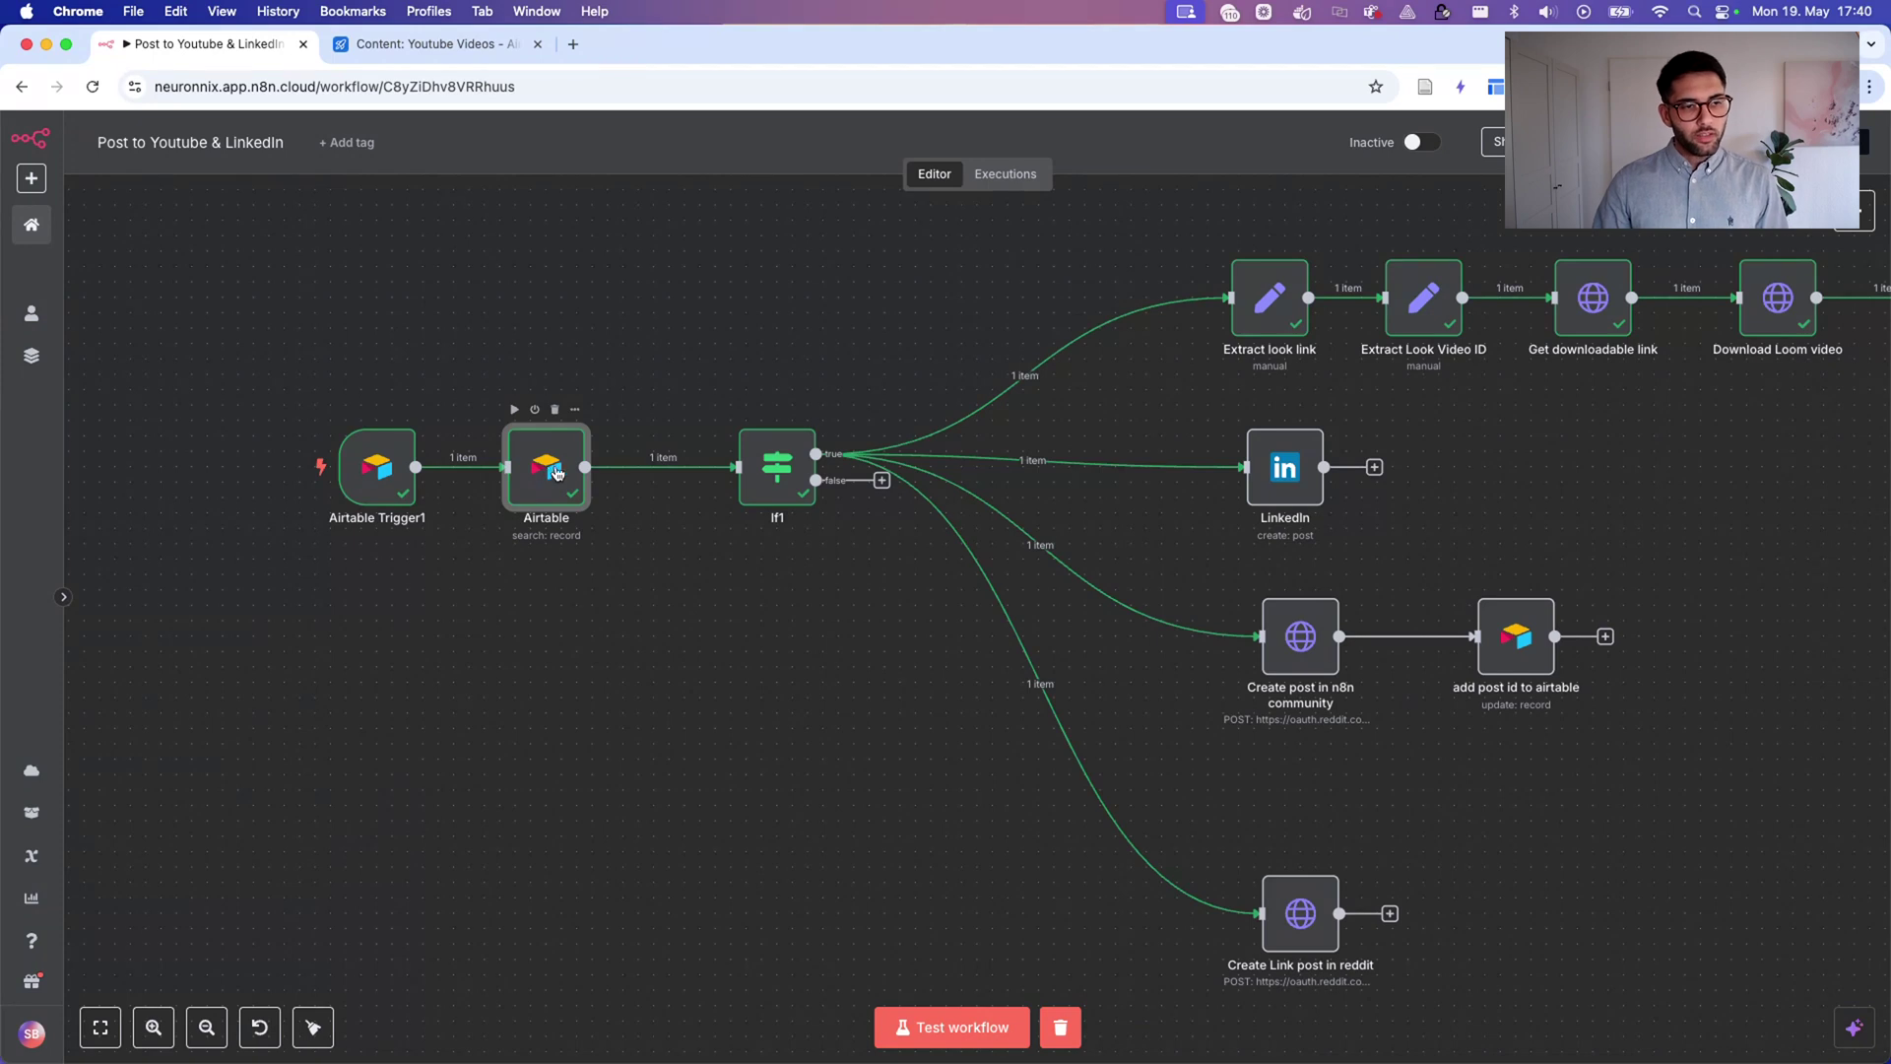
click(434, 43)
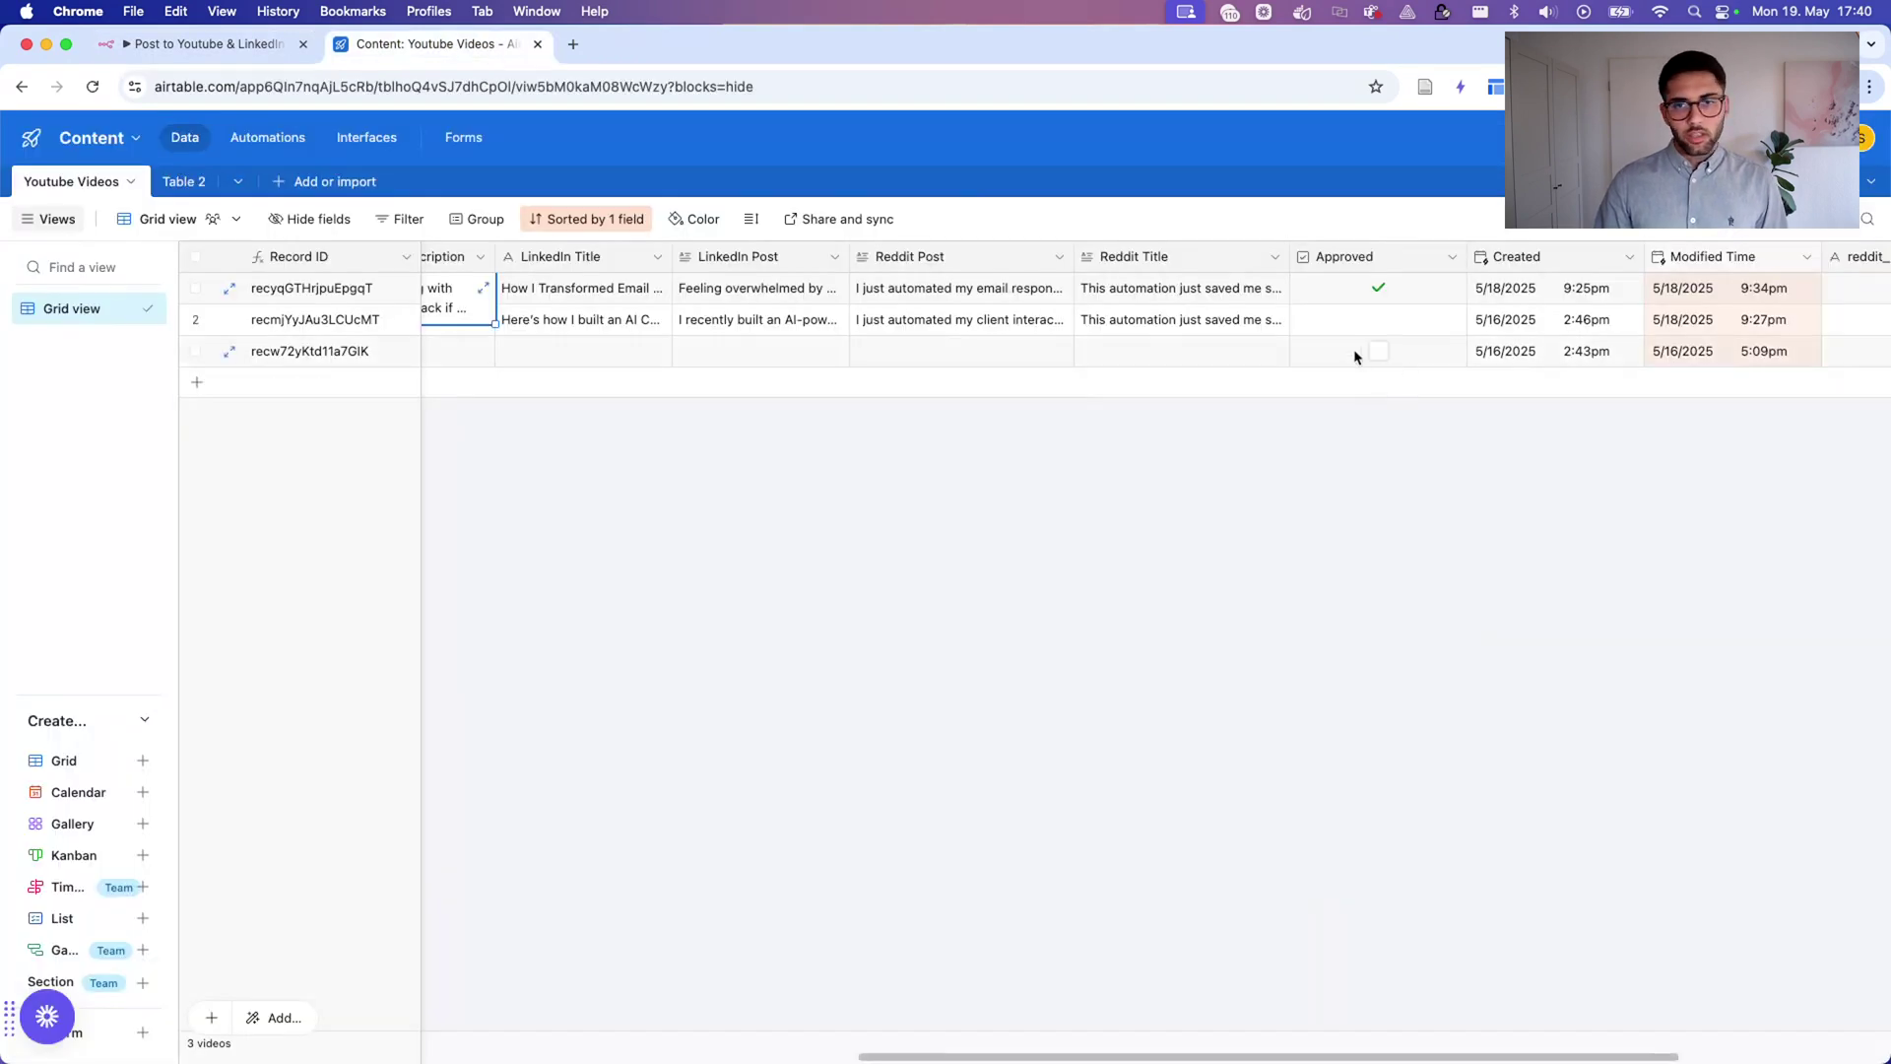
key(ctrl+shift+Tab)
scroll(690, 463, right, 10)
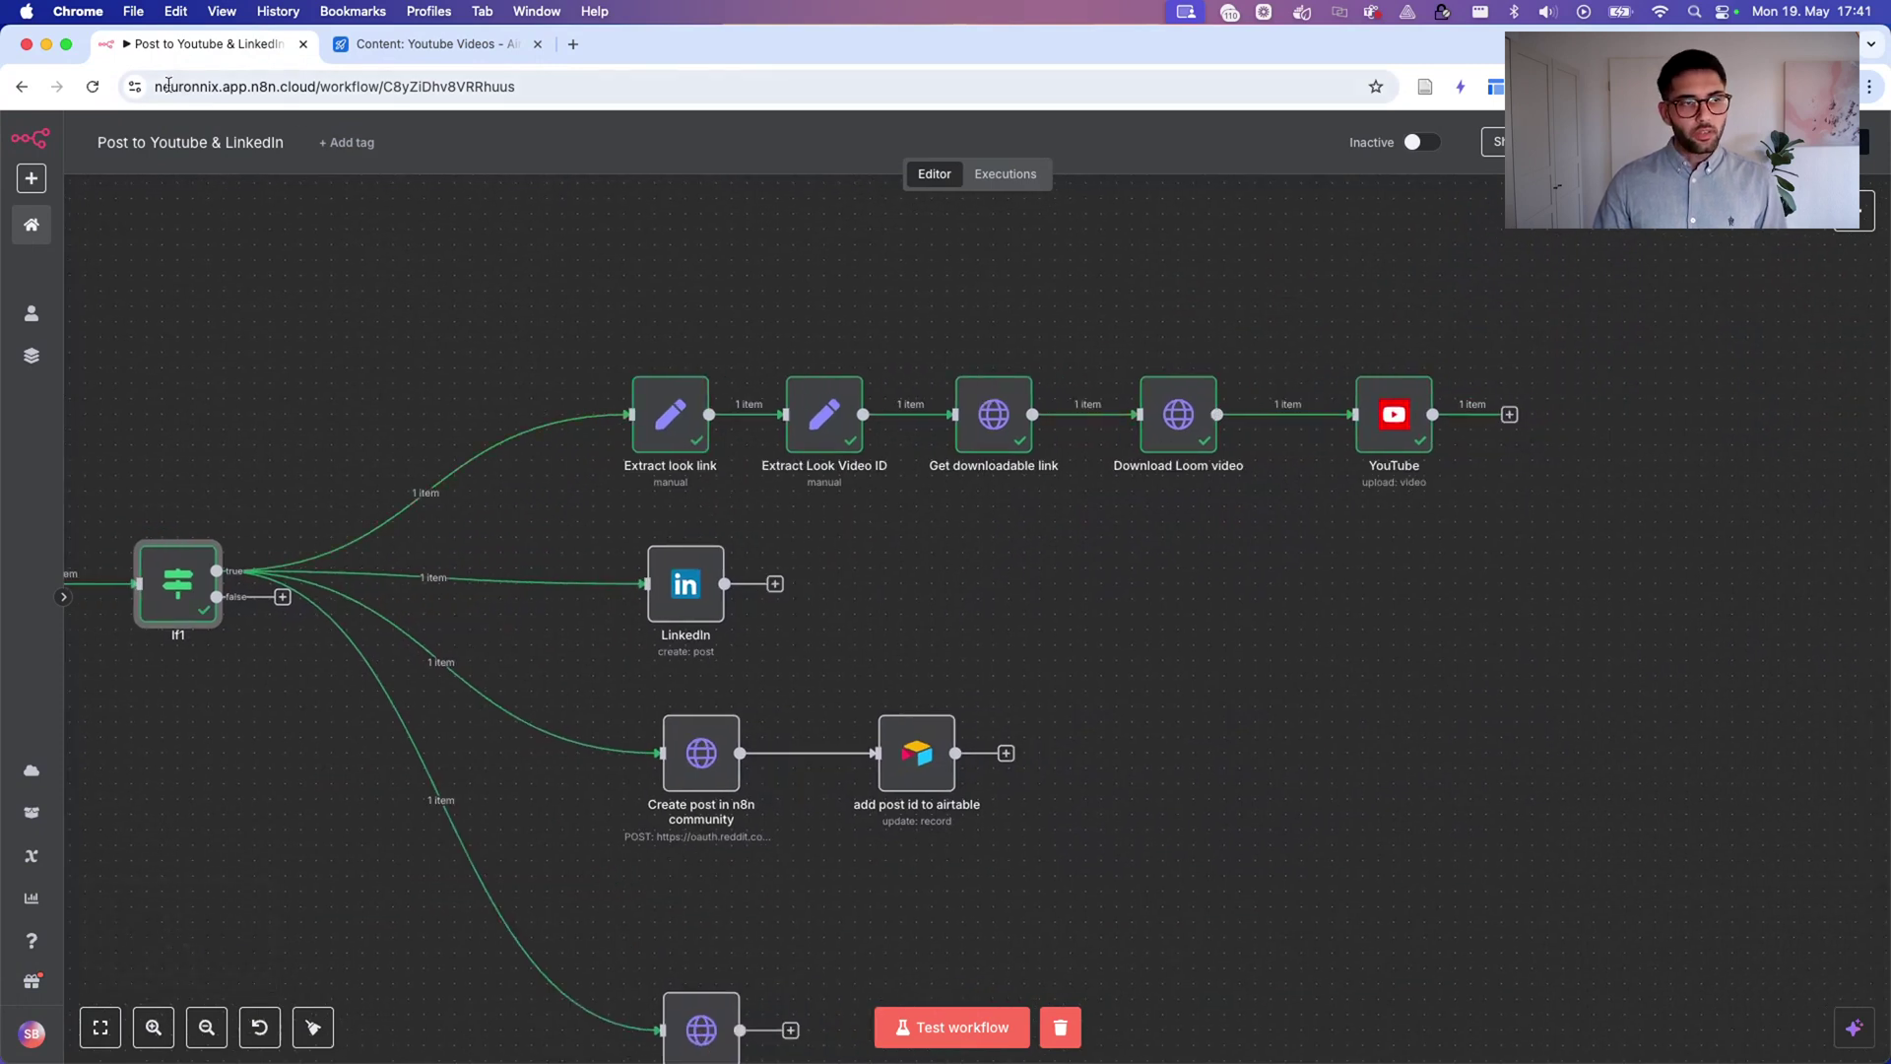
Open the first record's Loom link from Airtable and compare the video's web address with the Loom Link field.
click(433, 44)
scroll(511, 294, left, 10)
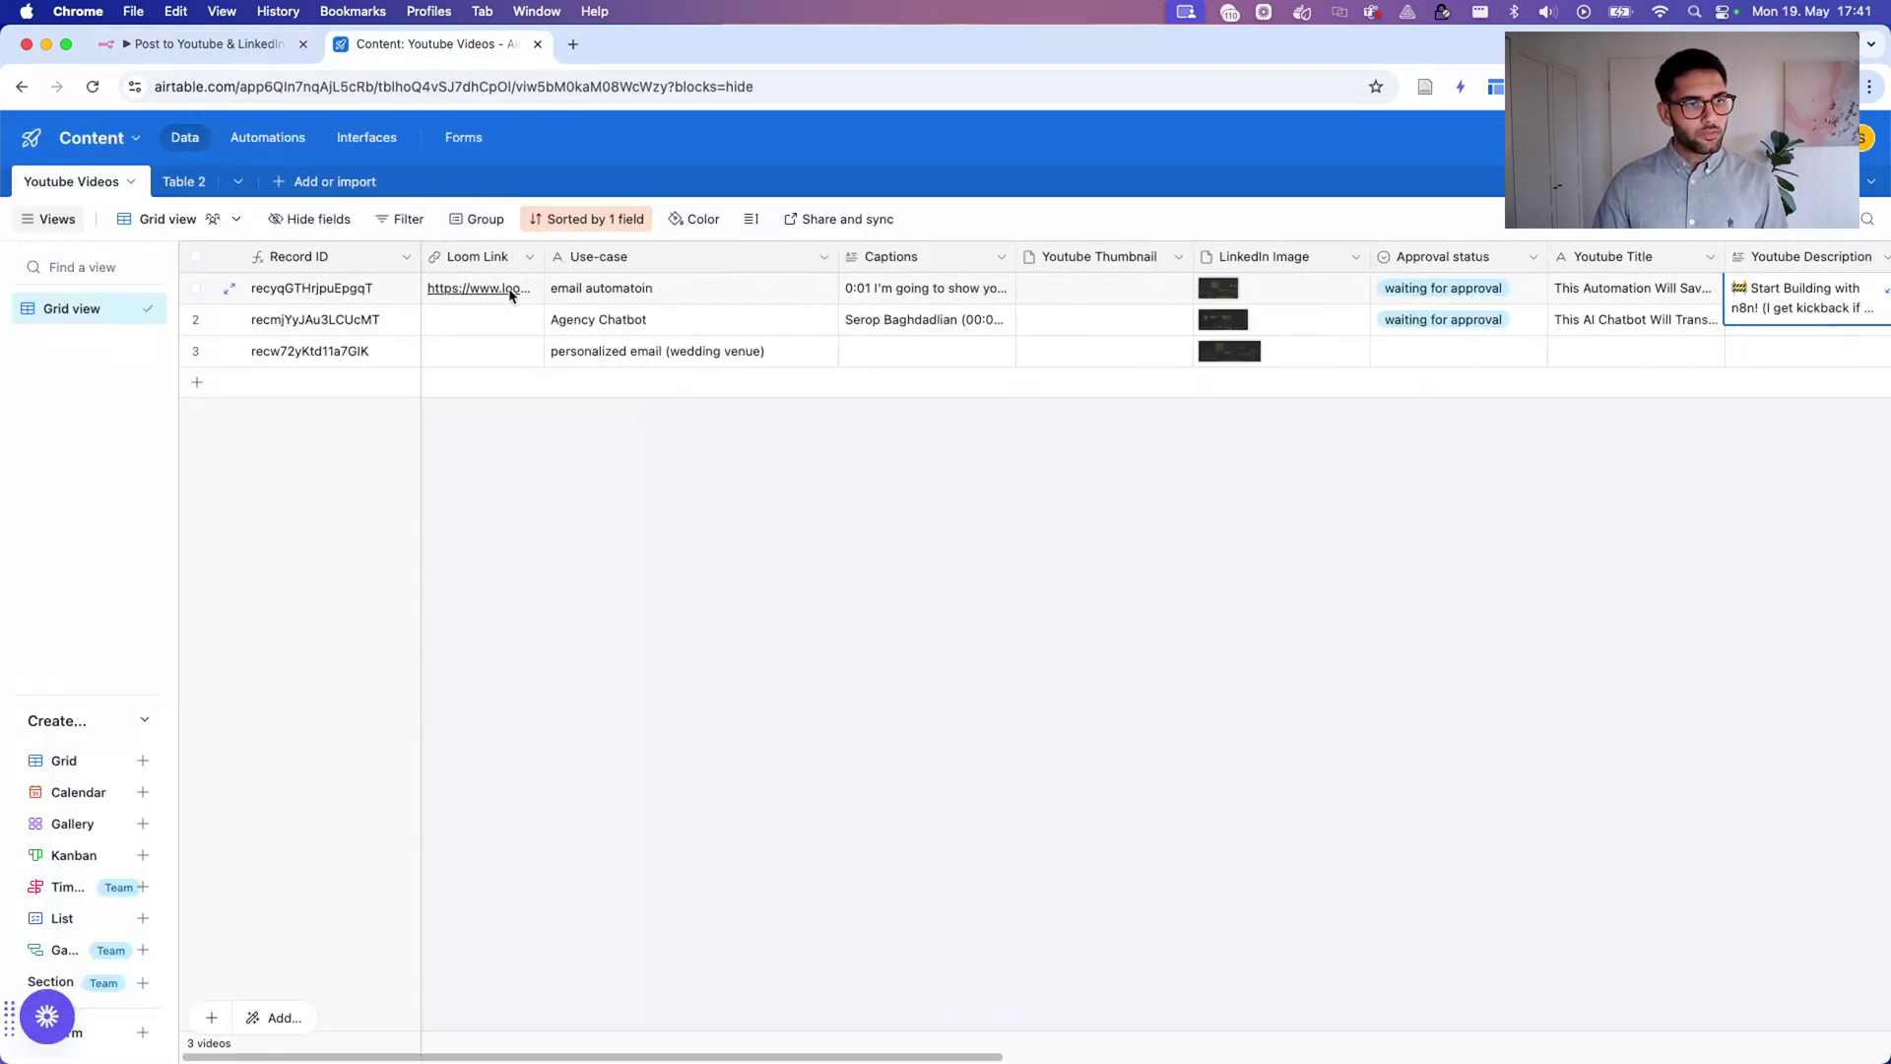
click(497, 288)
click(724, 45)
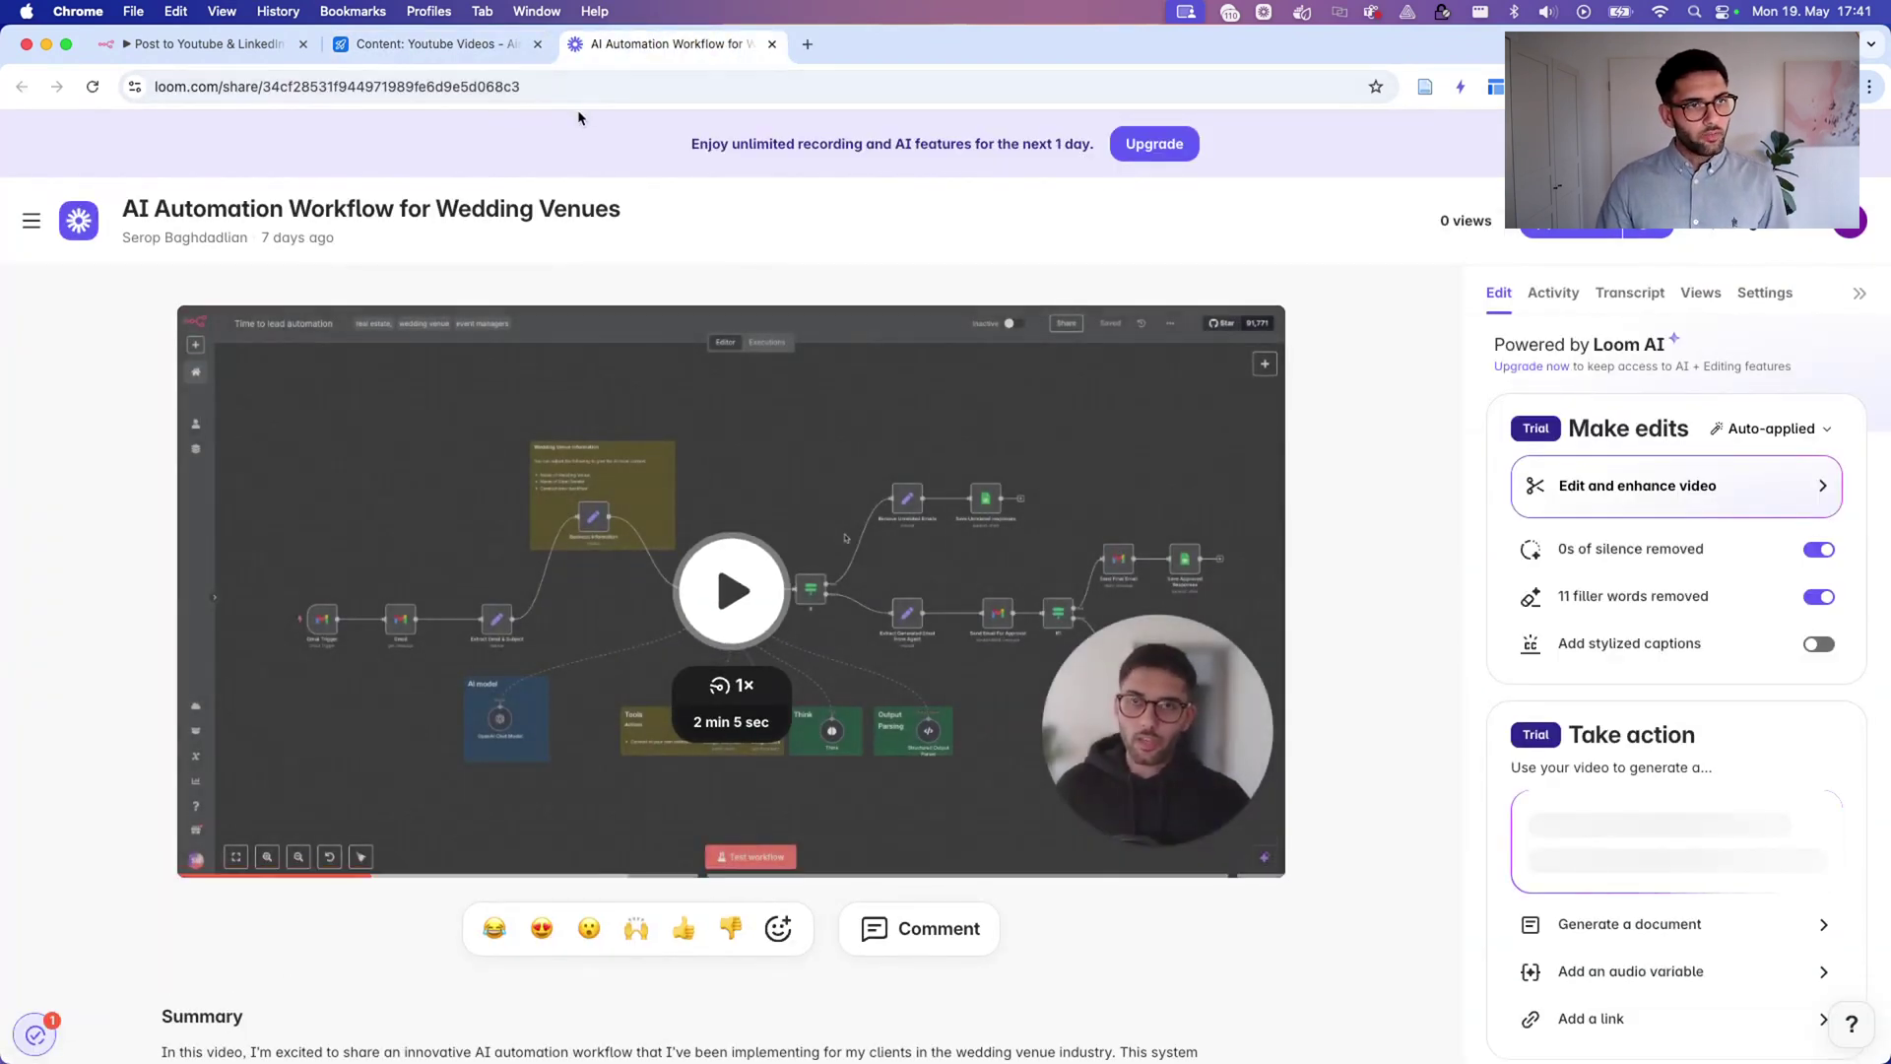
click(537, 86)
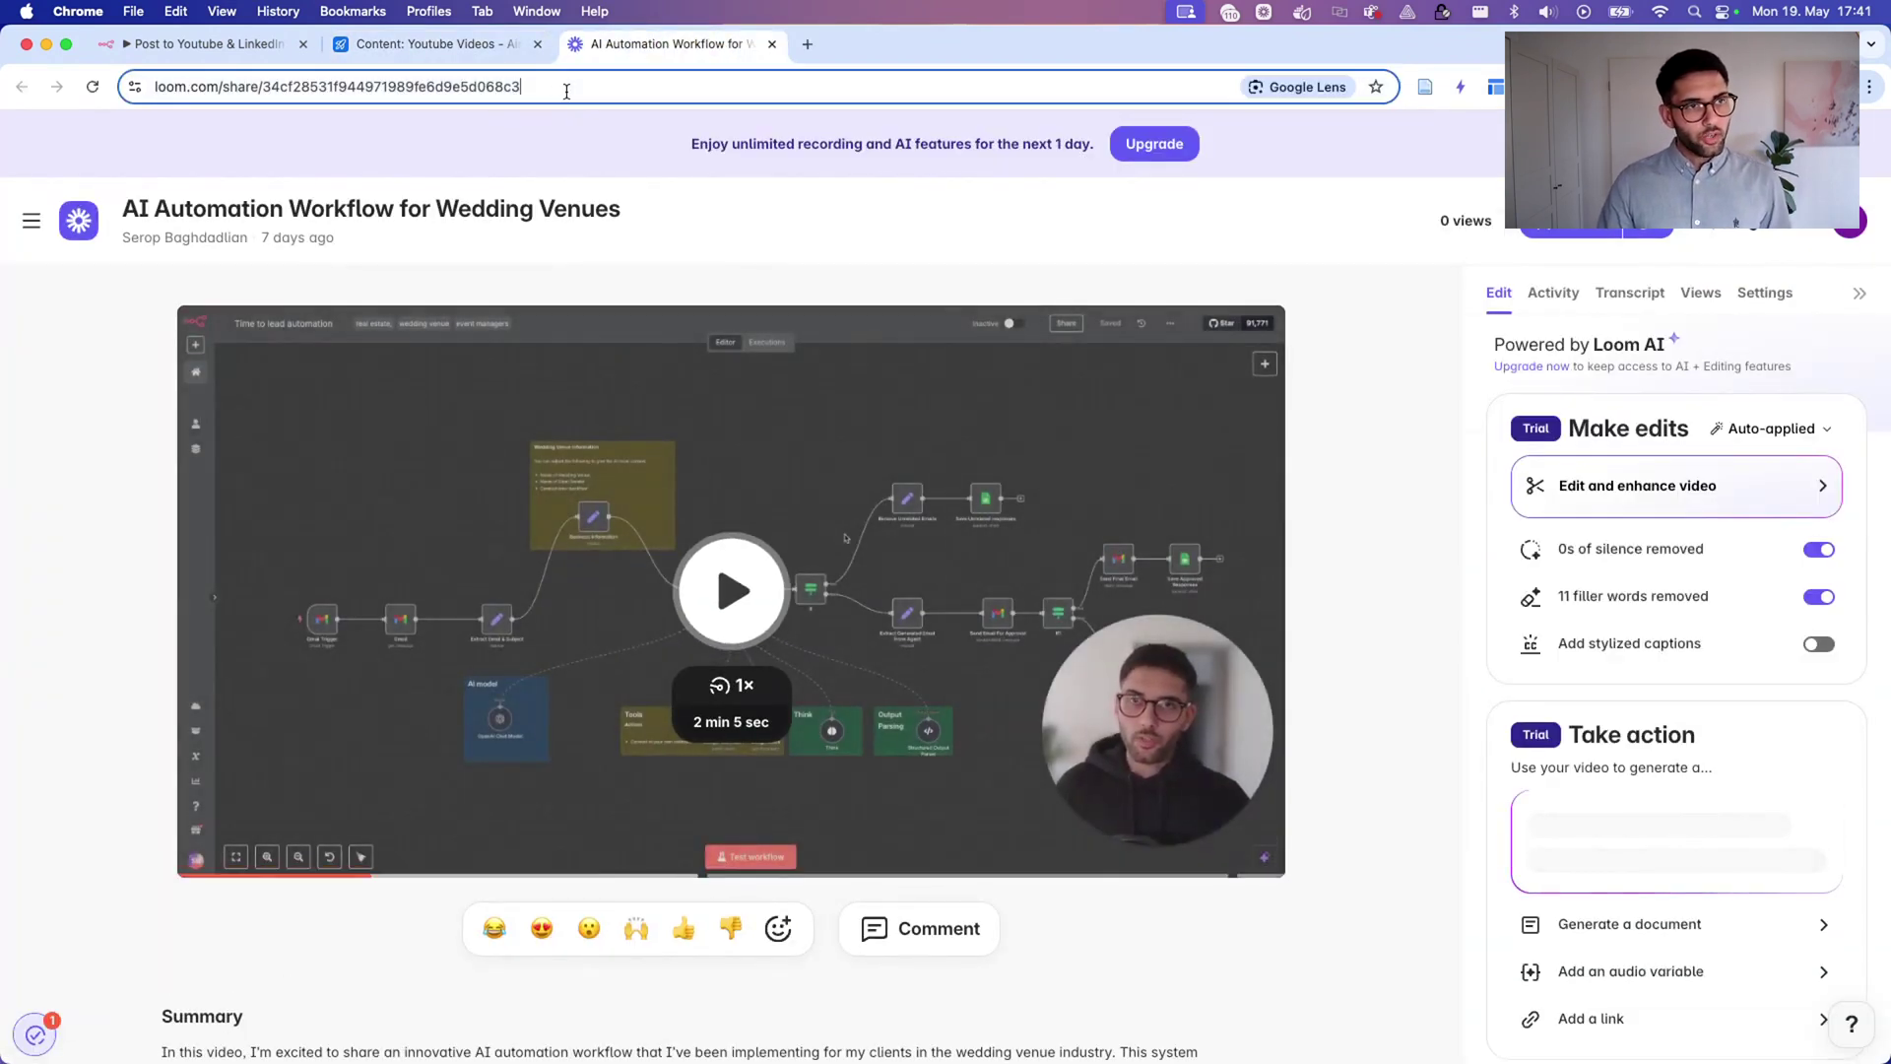
click(480, 41)
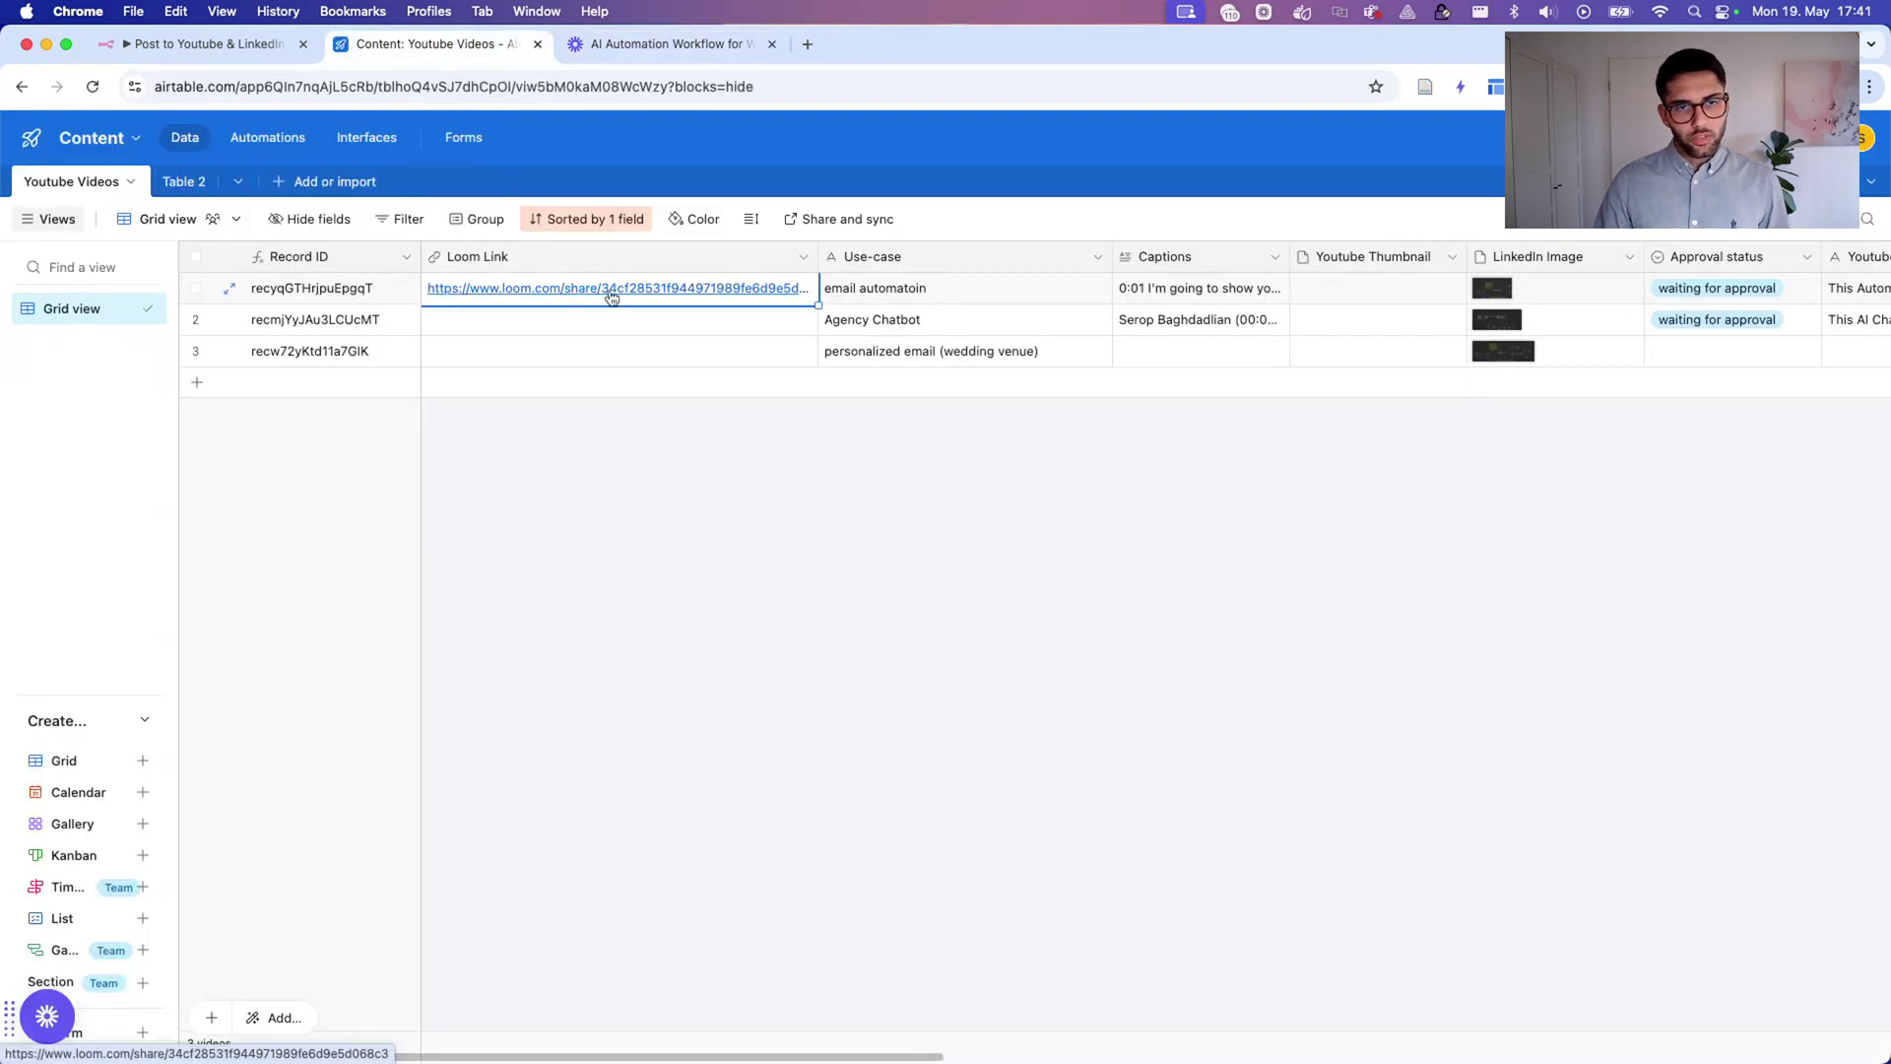
Show the Loom video's transcript and compare it with the first record's expanded Captions field in Airtable.
click(676, 51)
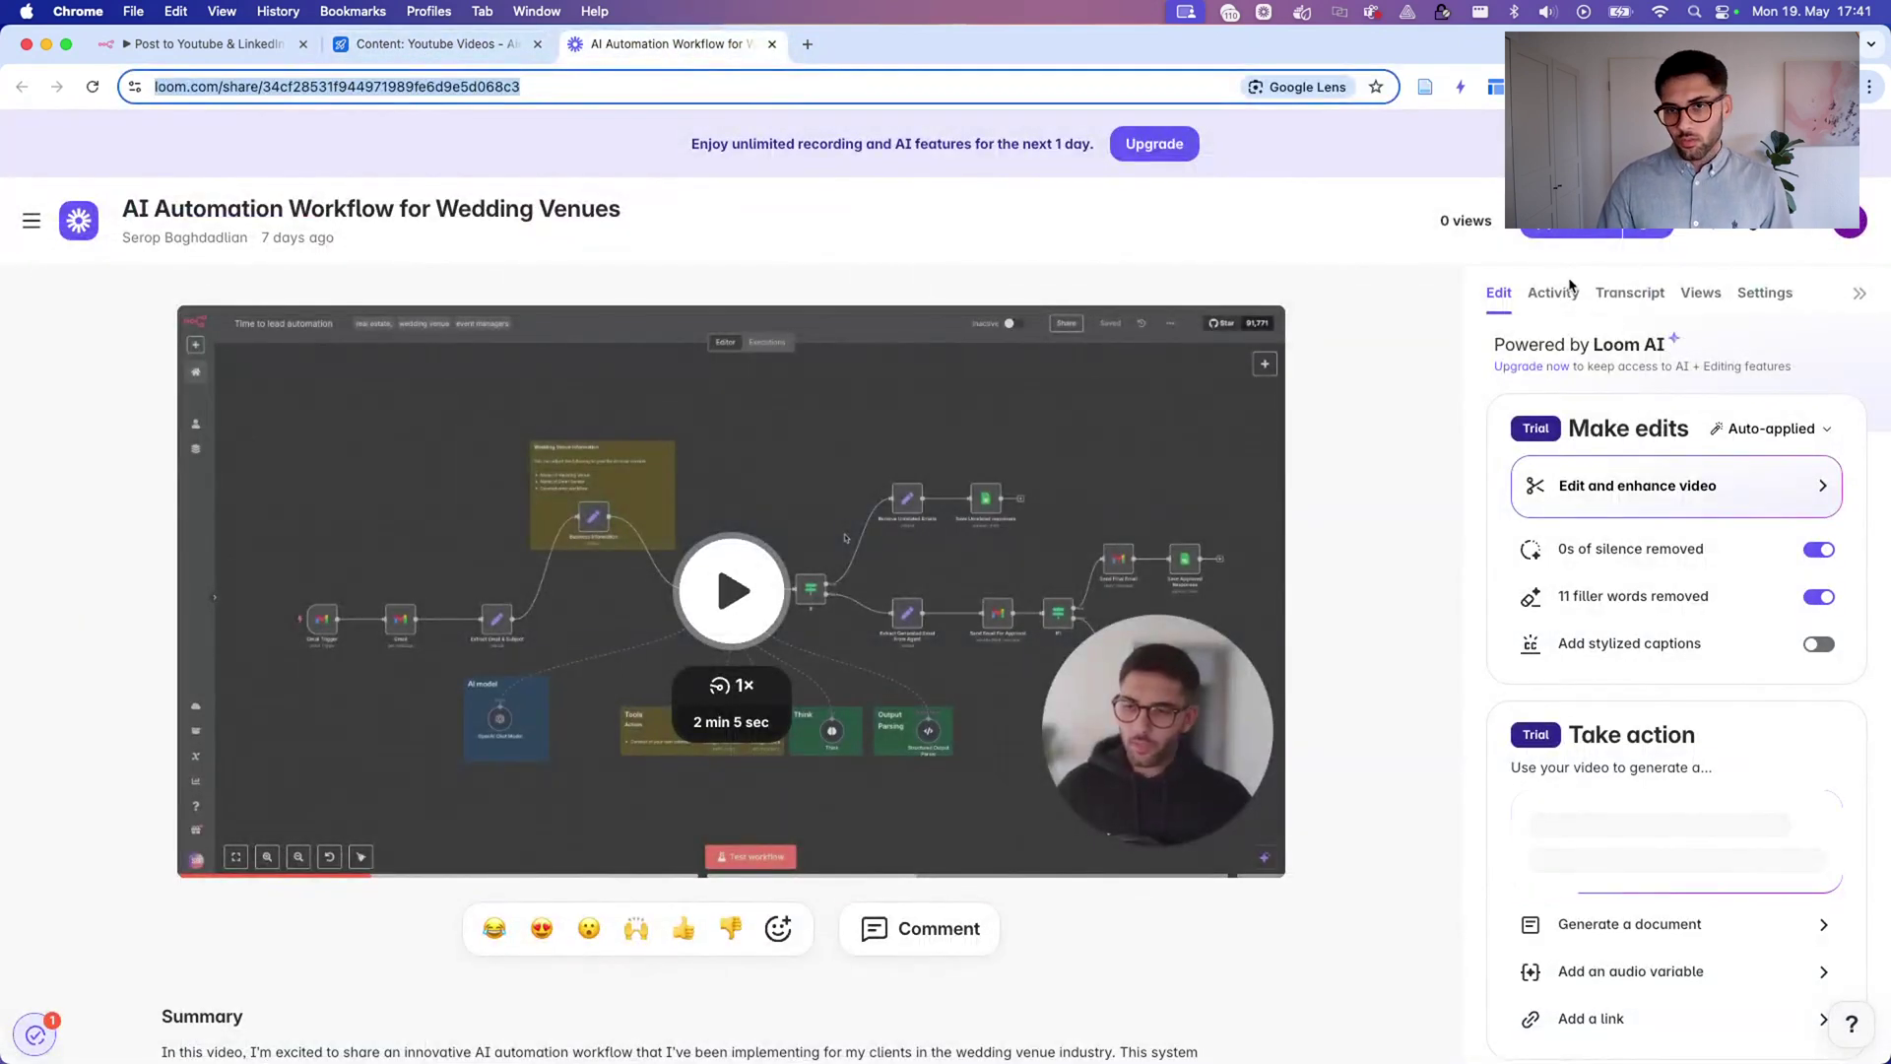
click(1631, 292)
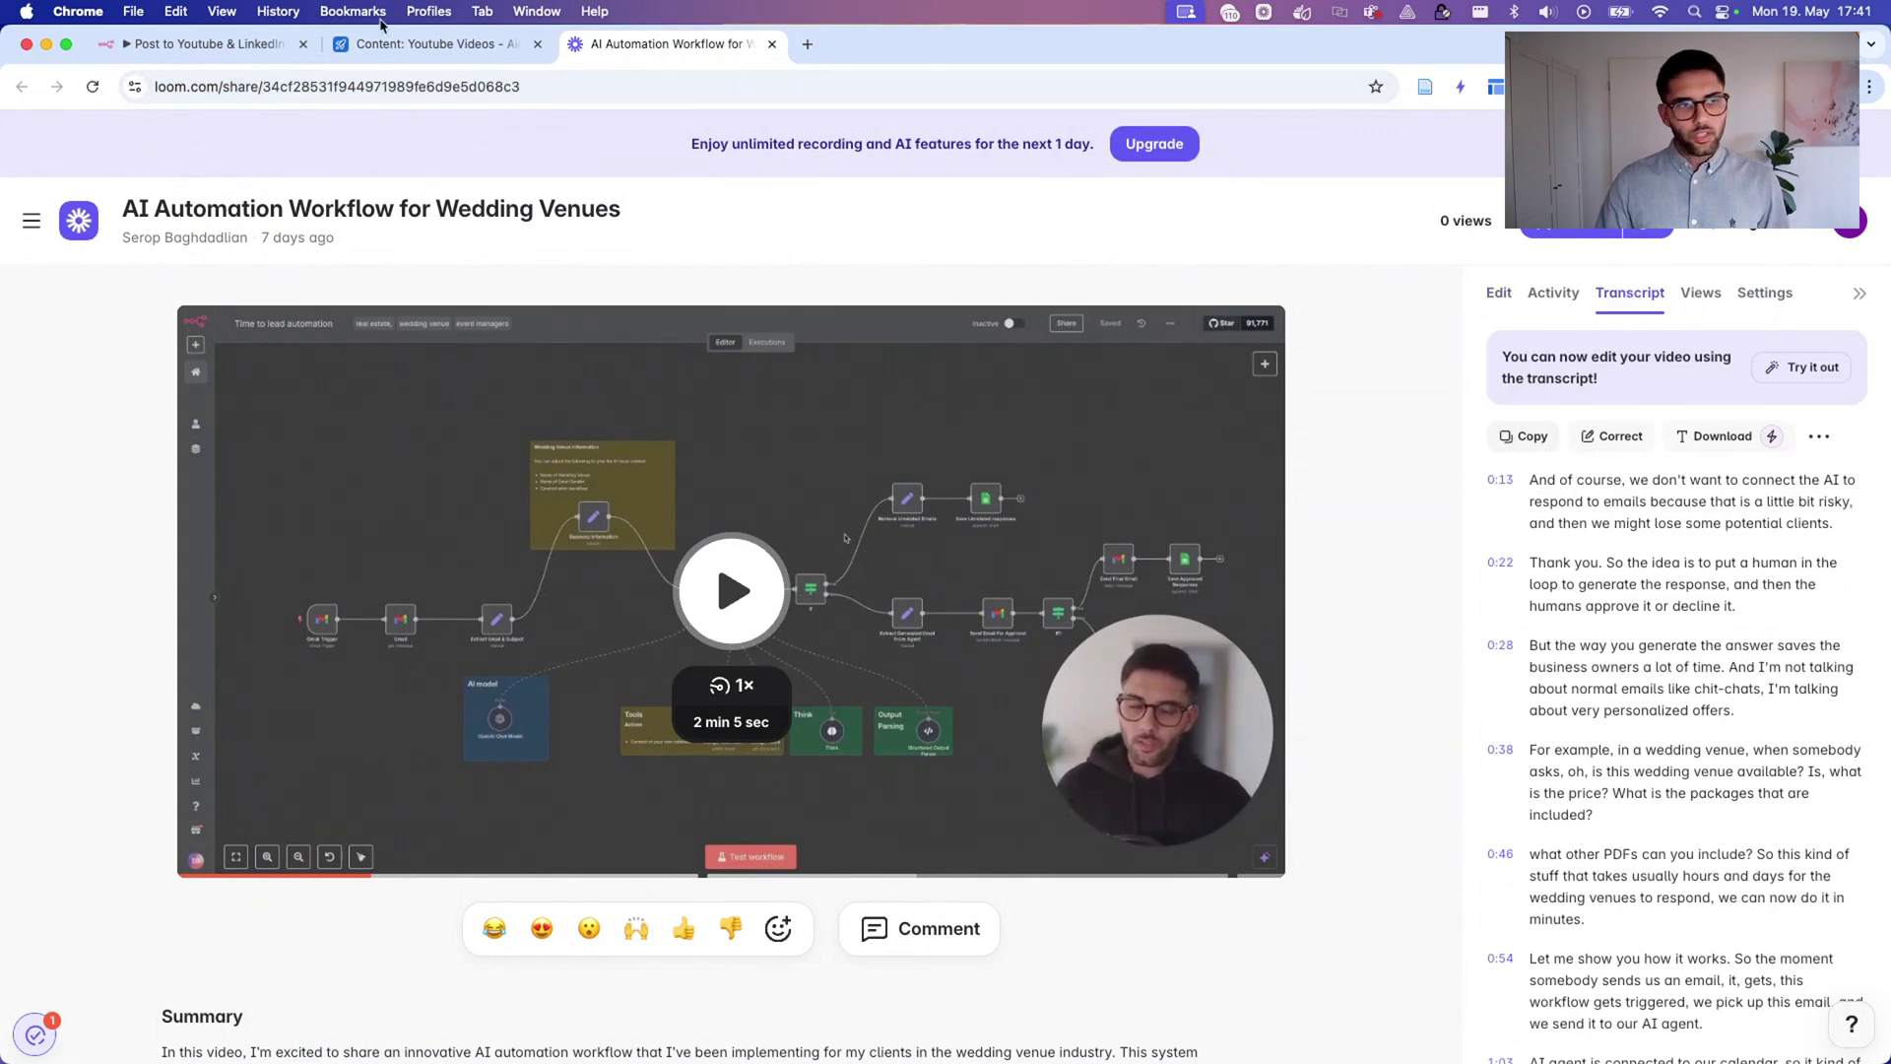
click(434, 43)
click(1222, 287)
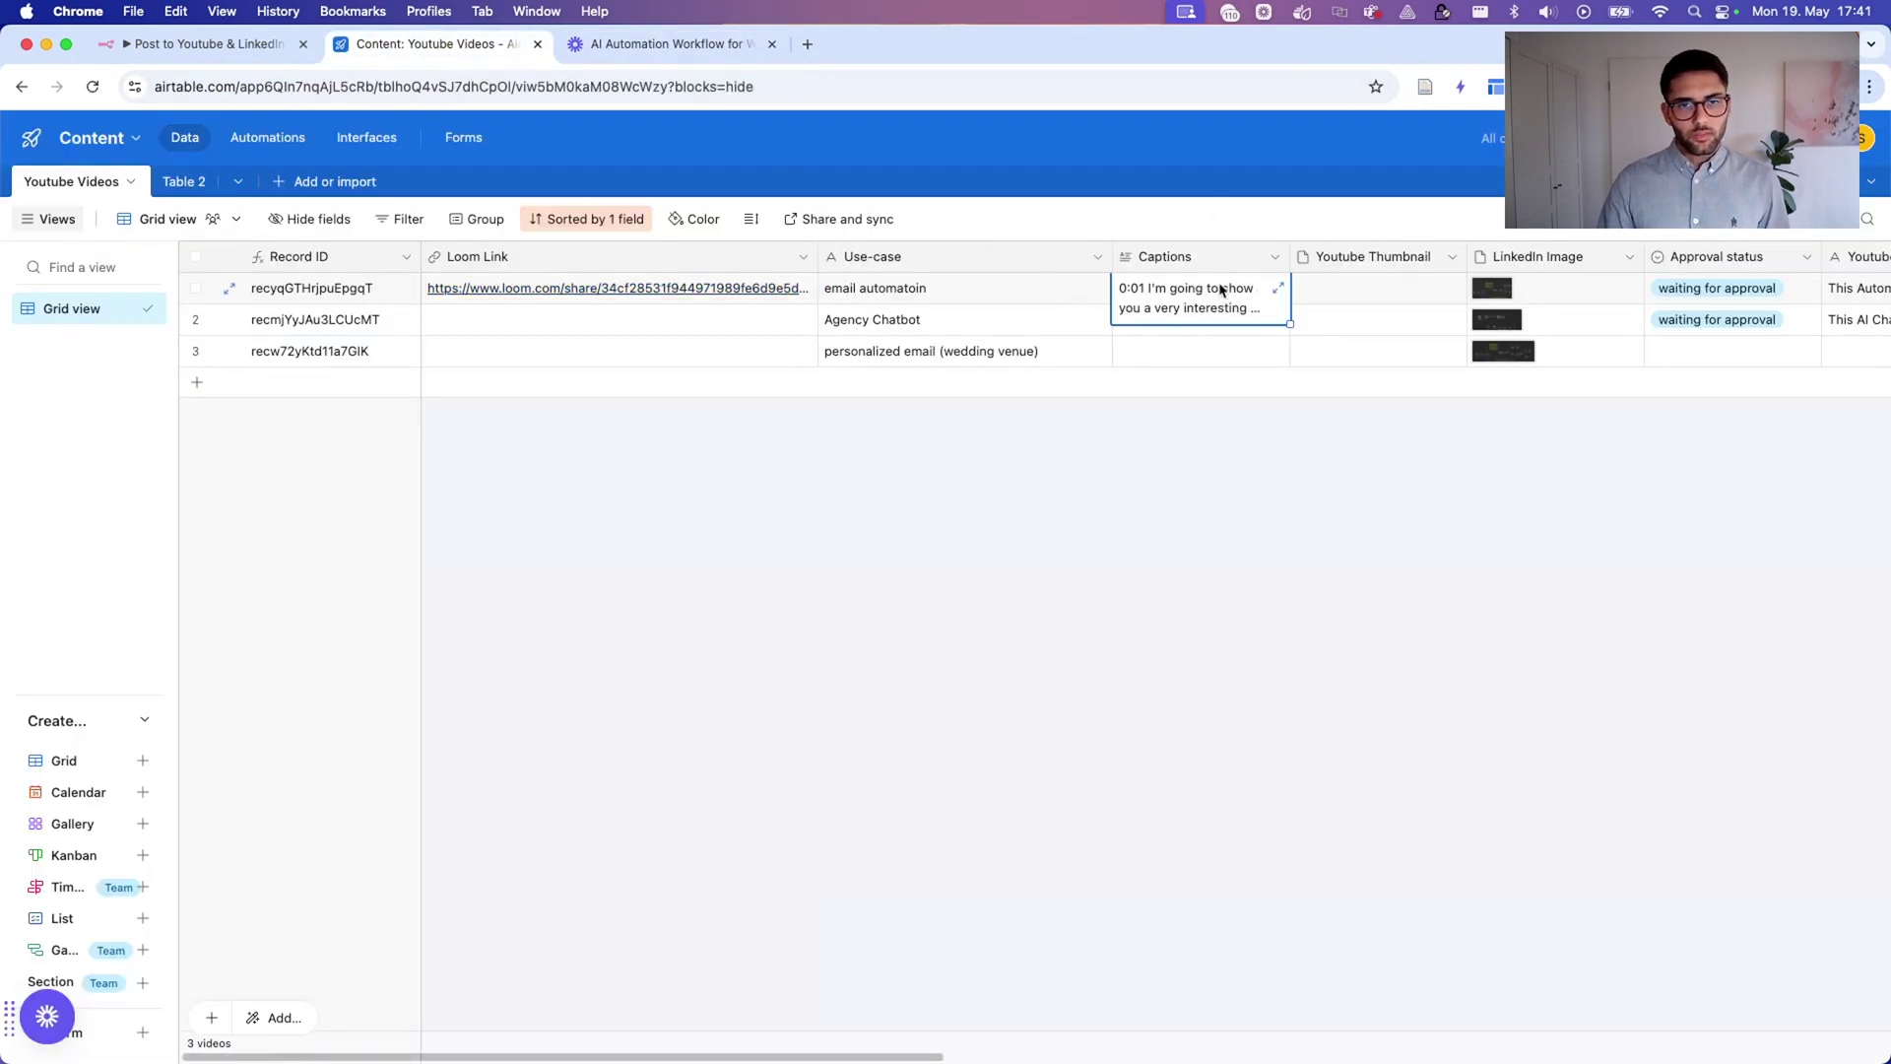
double_click(1243, 309)
click(1099, 714)
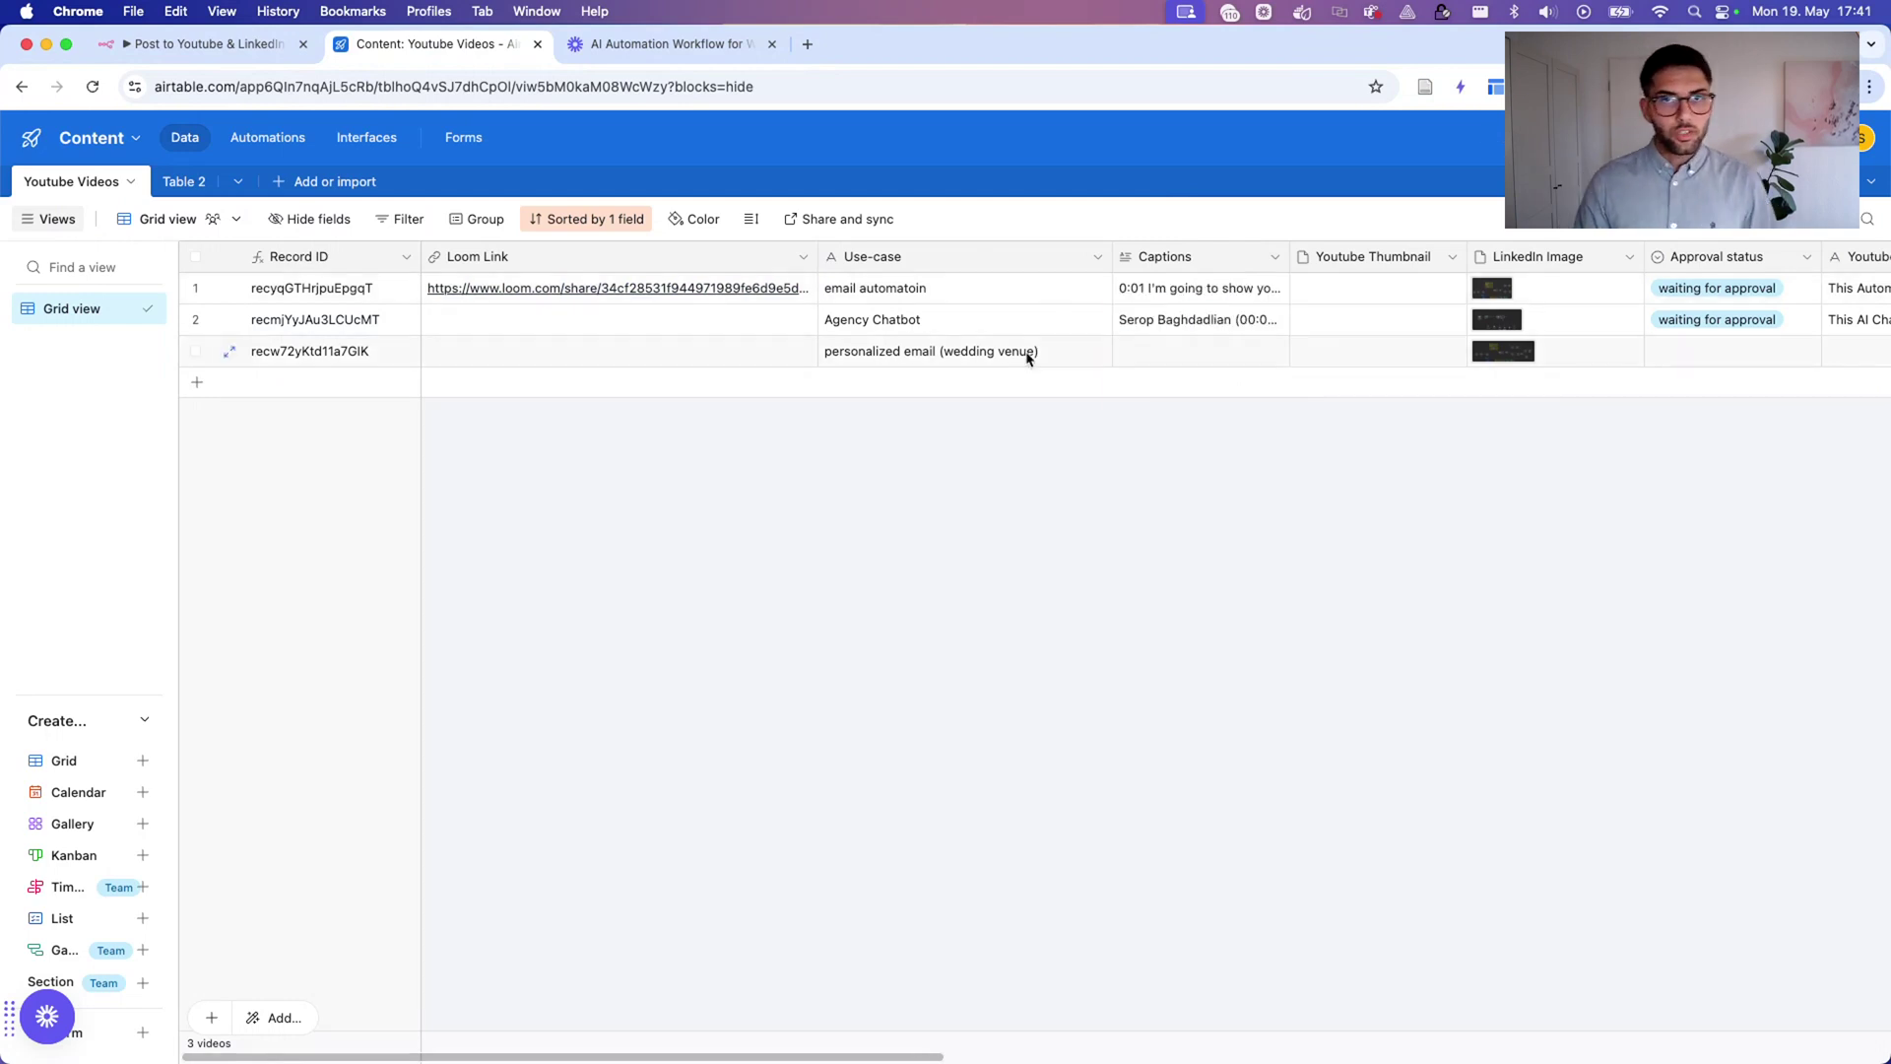
Check the Approval status options of the first record and look through the content fields up to Approved.
scroll(1097, 325, right, 2)
scroll(1097, 295, right, 5)
click(1014, 288)
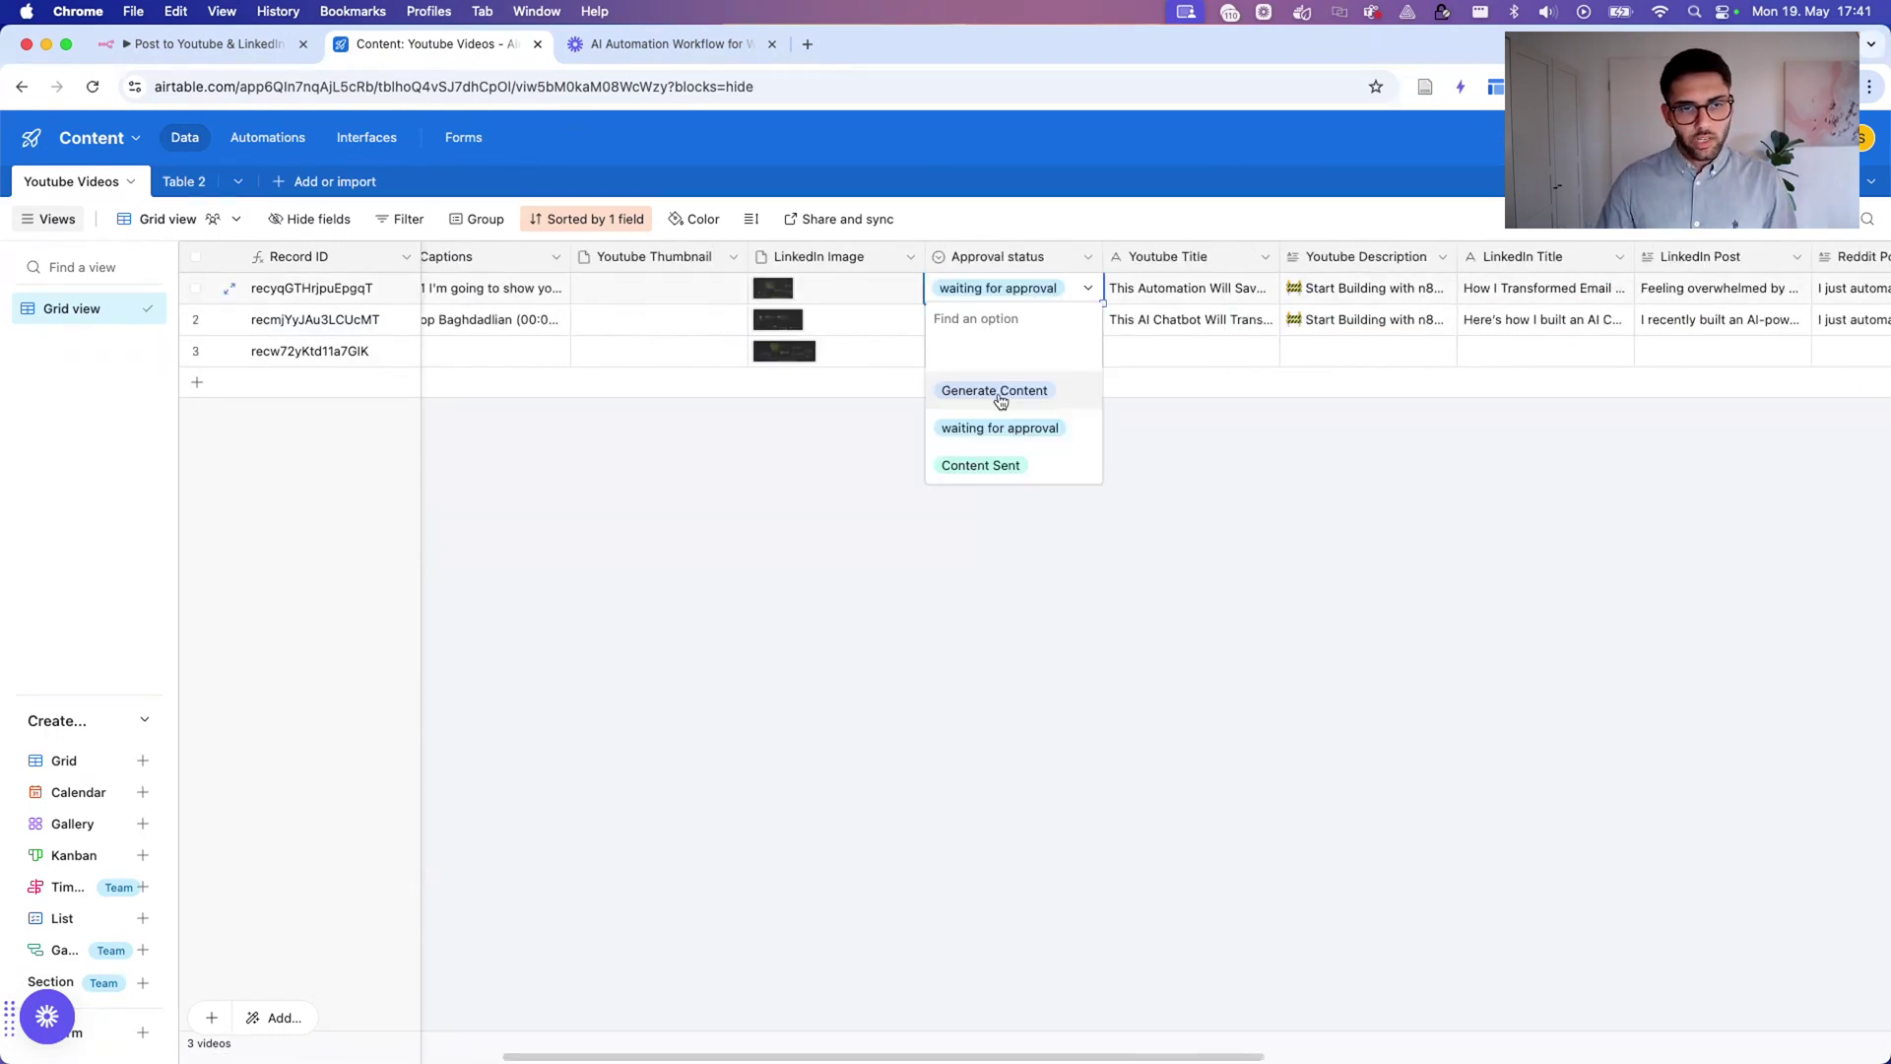
click(785, 528)
scroll(1234, 291, right, 5)
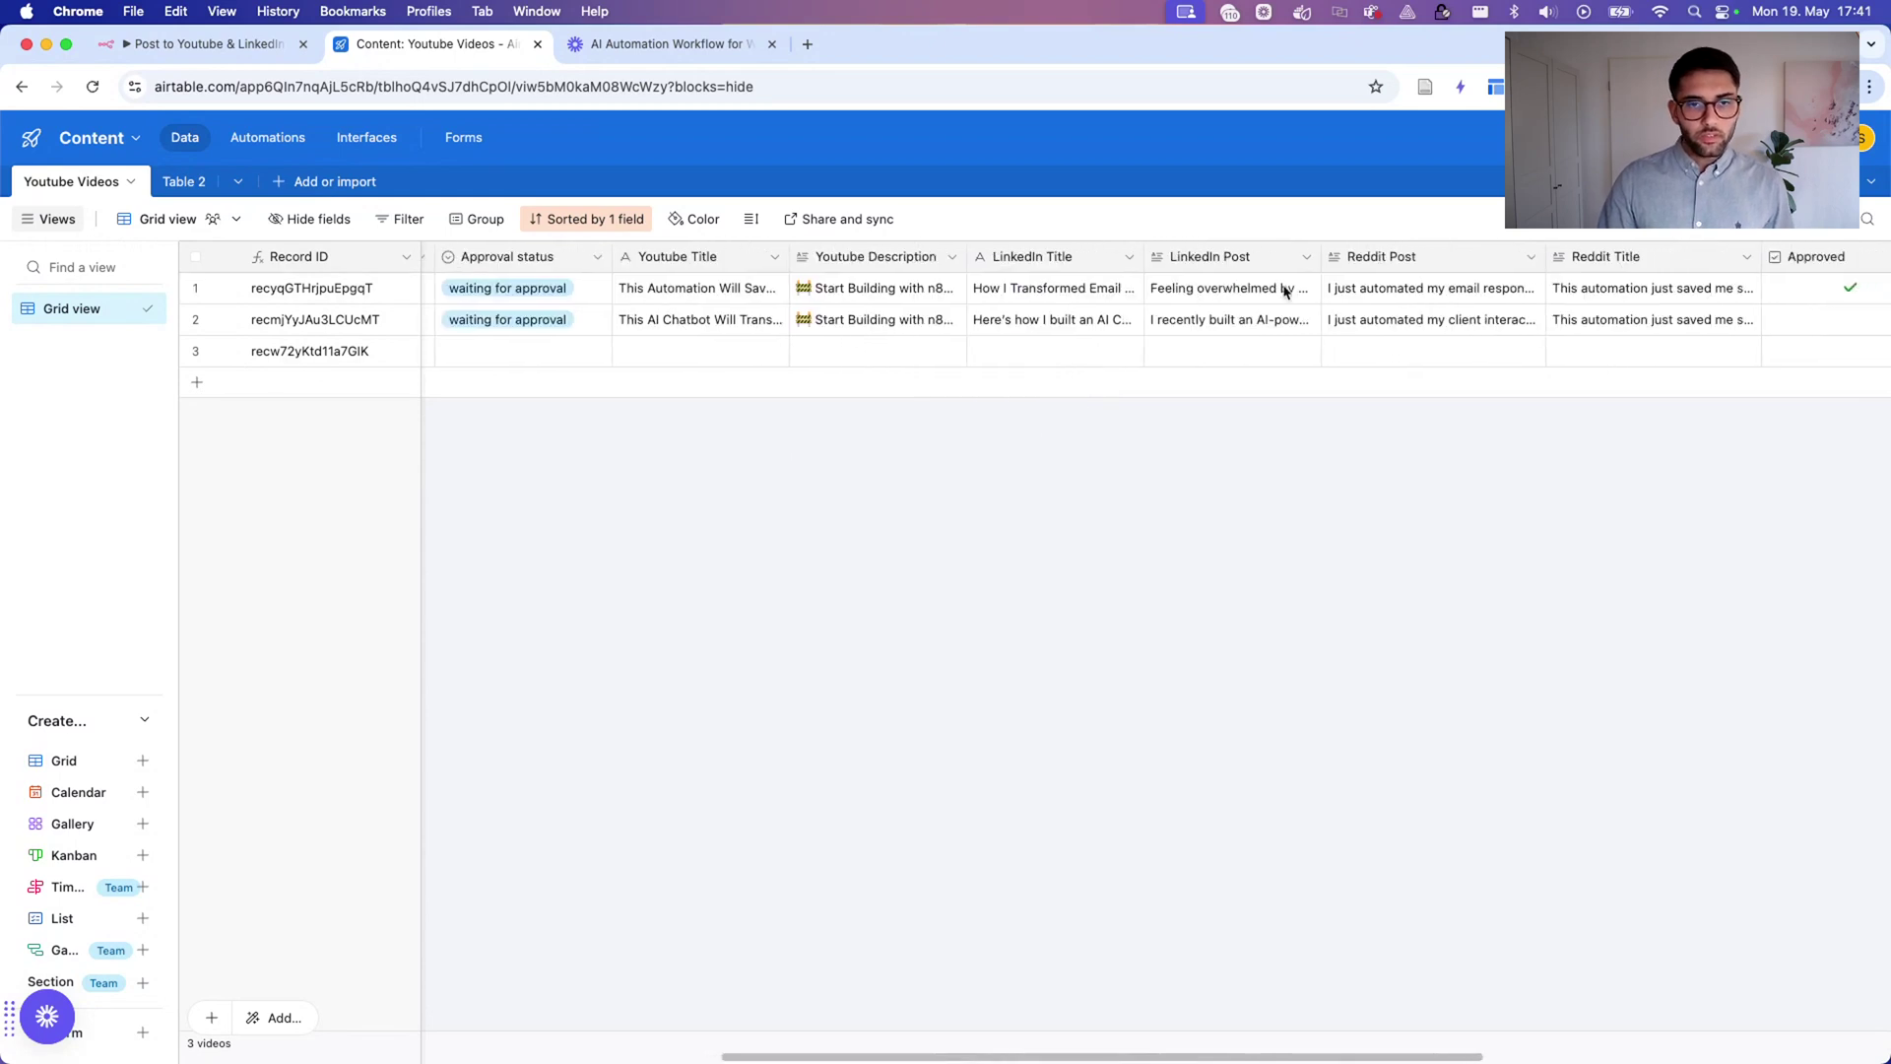
scroll(1562, 286, right, 3)
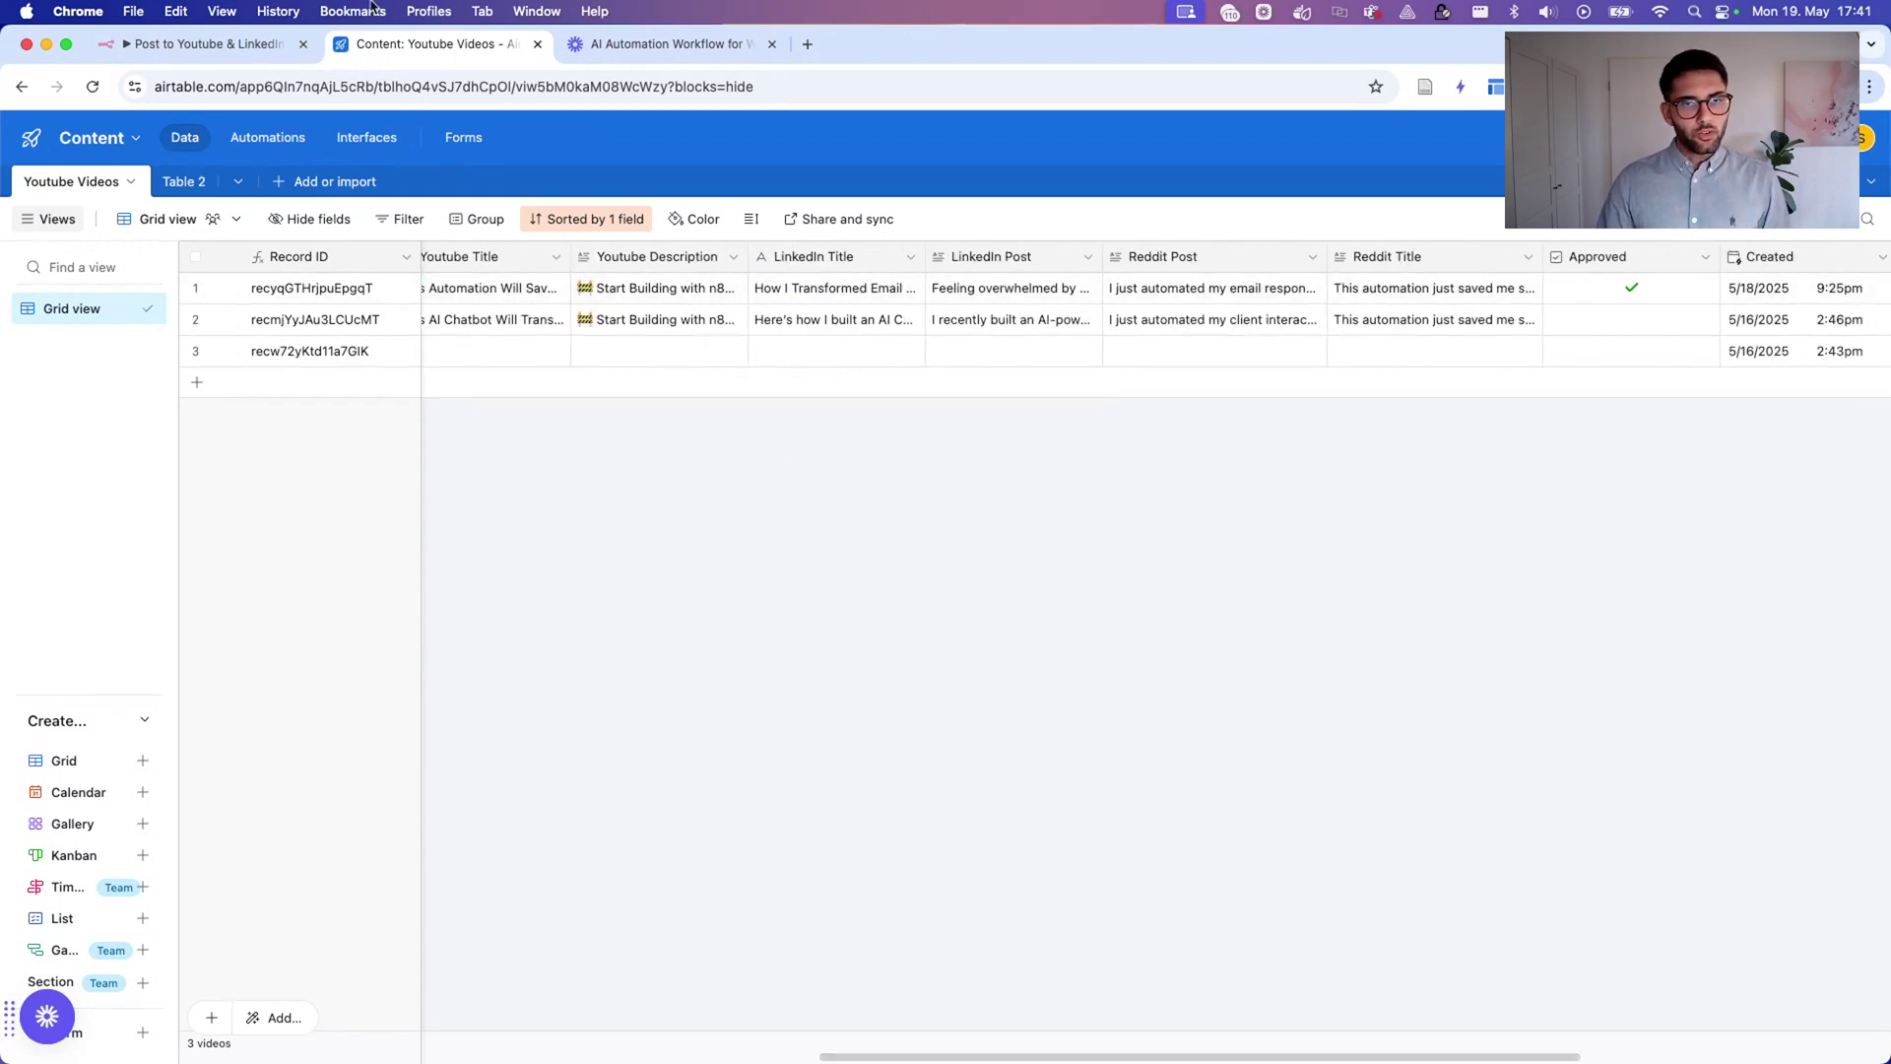
Switch to the n8n workflow and examine the branch from Extract look link through Get downloadable link to YouTube.
click(221, 46)
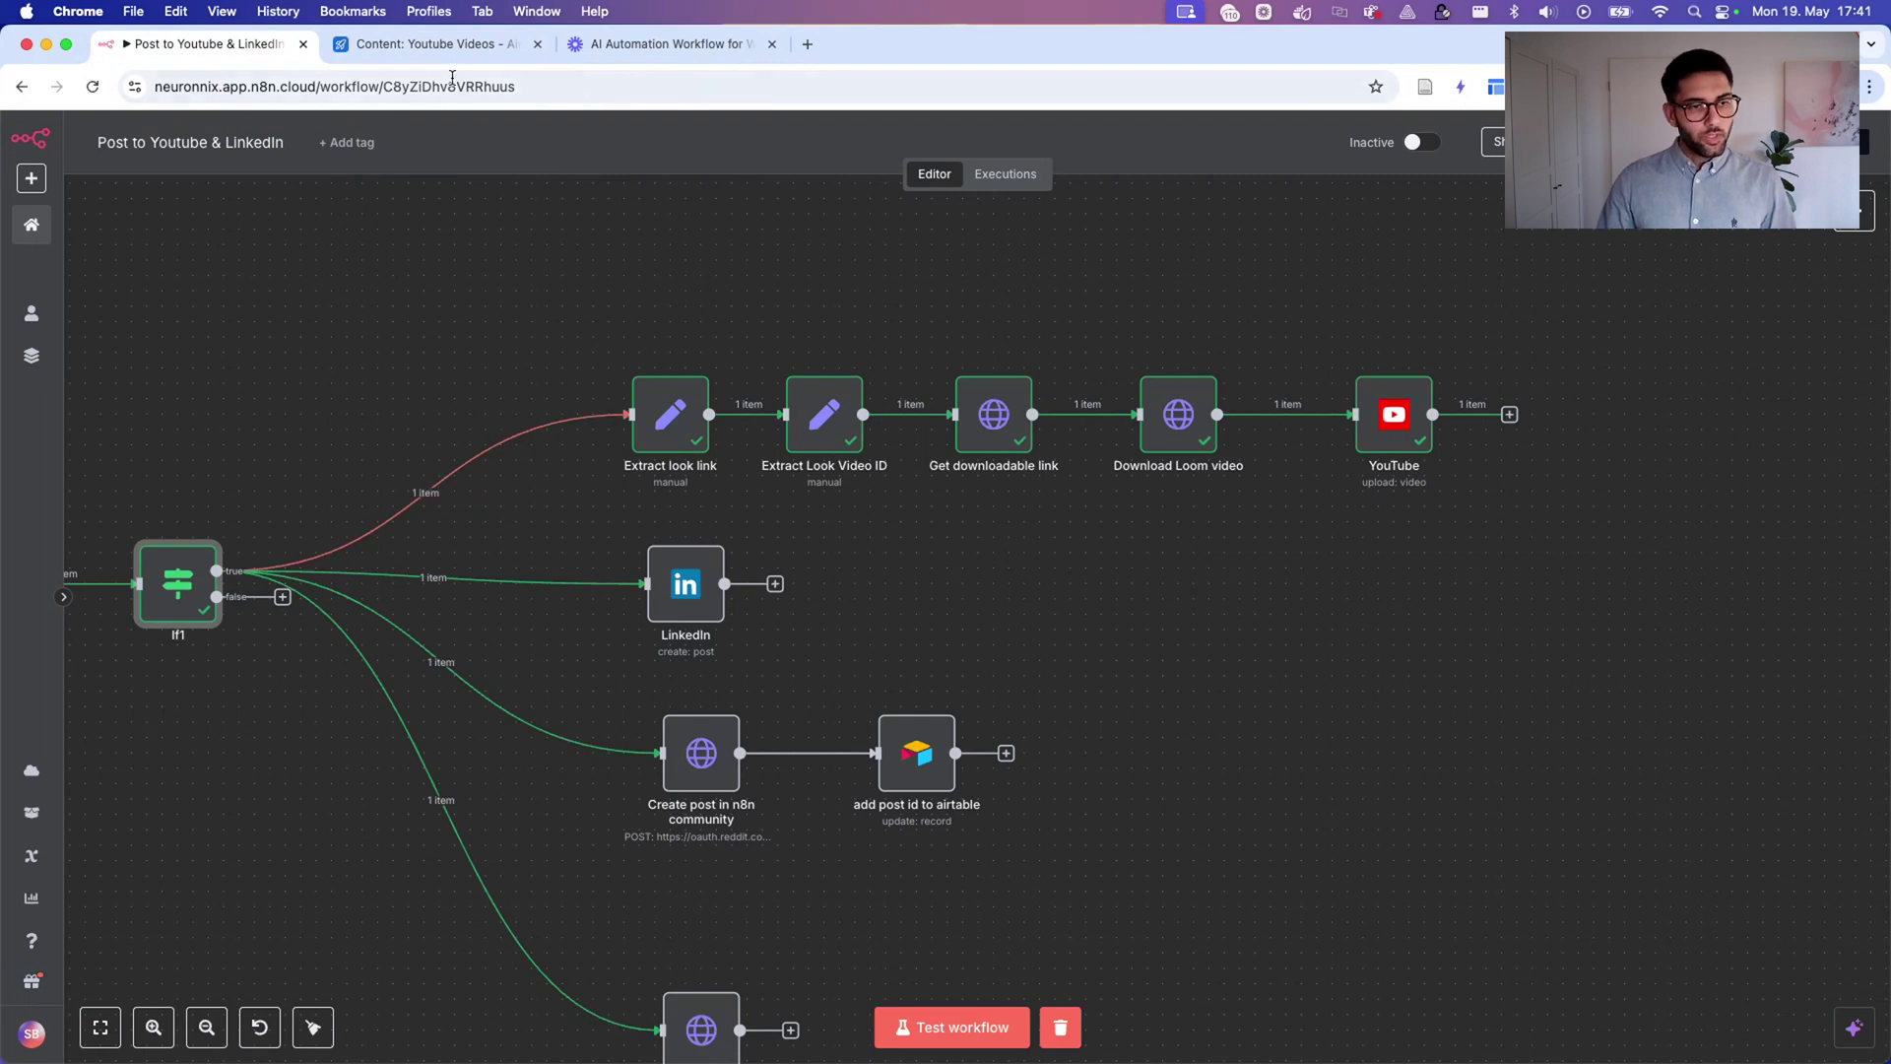
scroll(578, 461, right, 2)
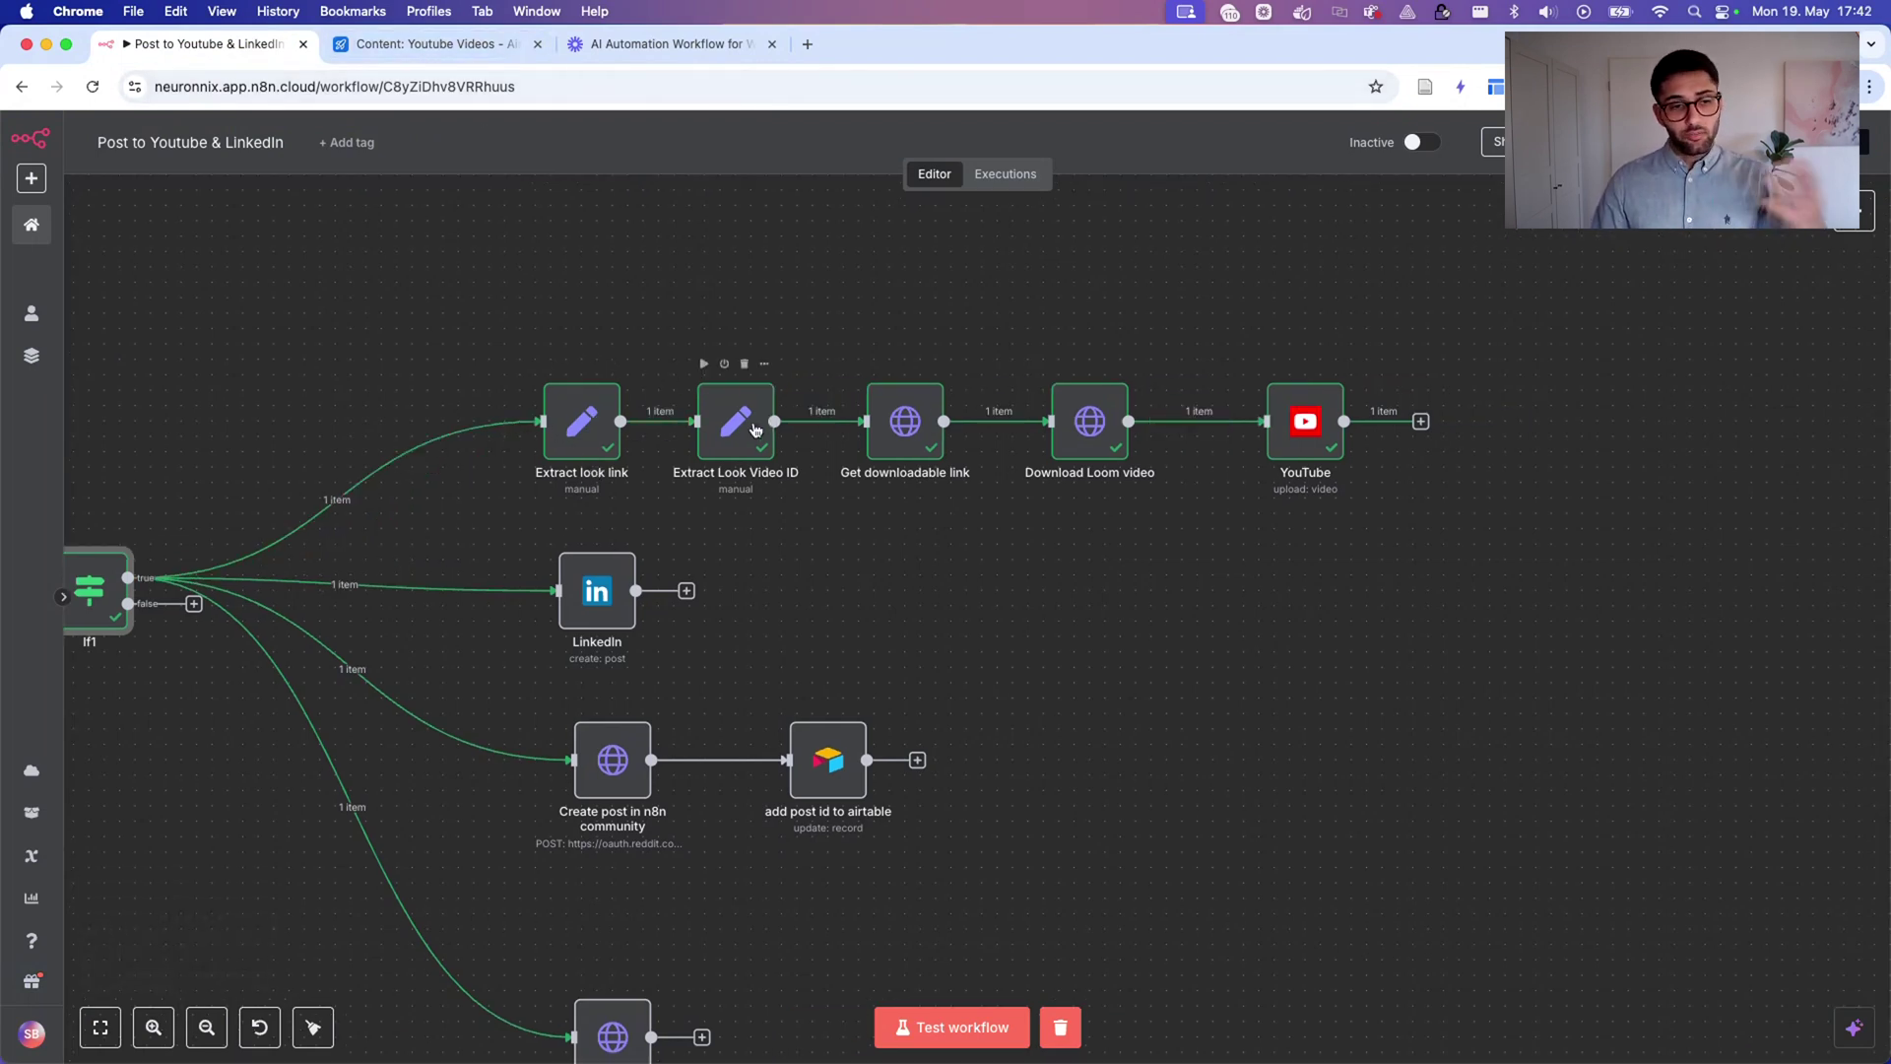
scroll(755, 429, right, 2)
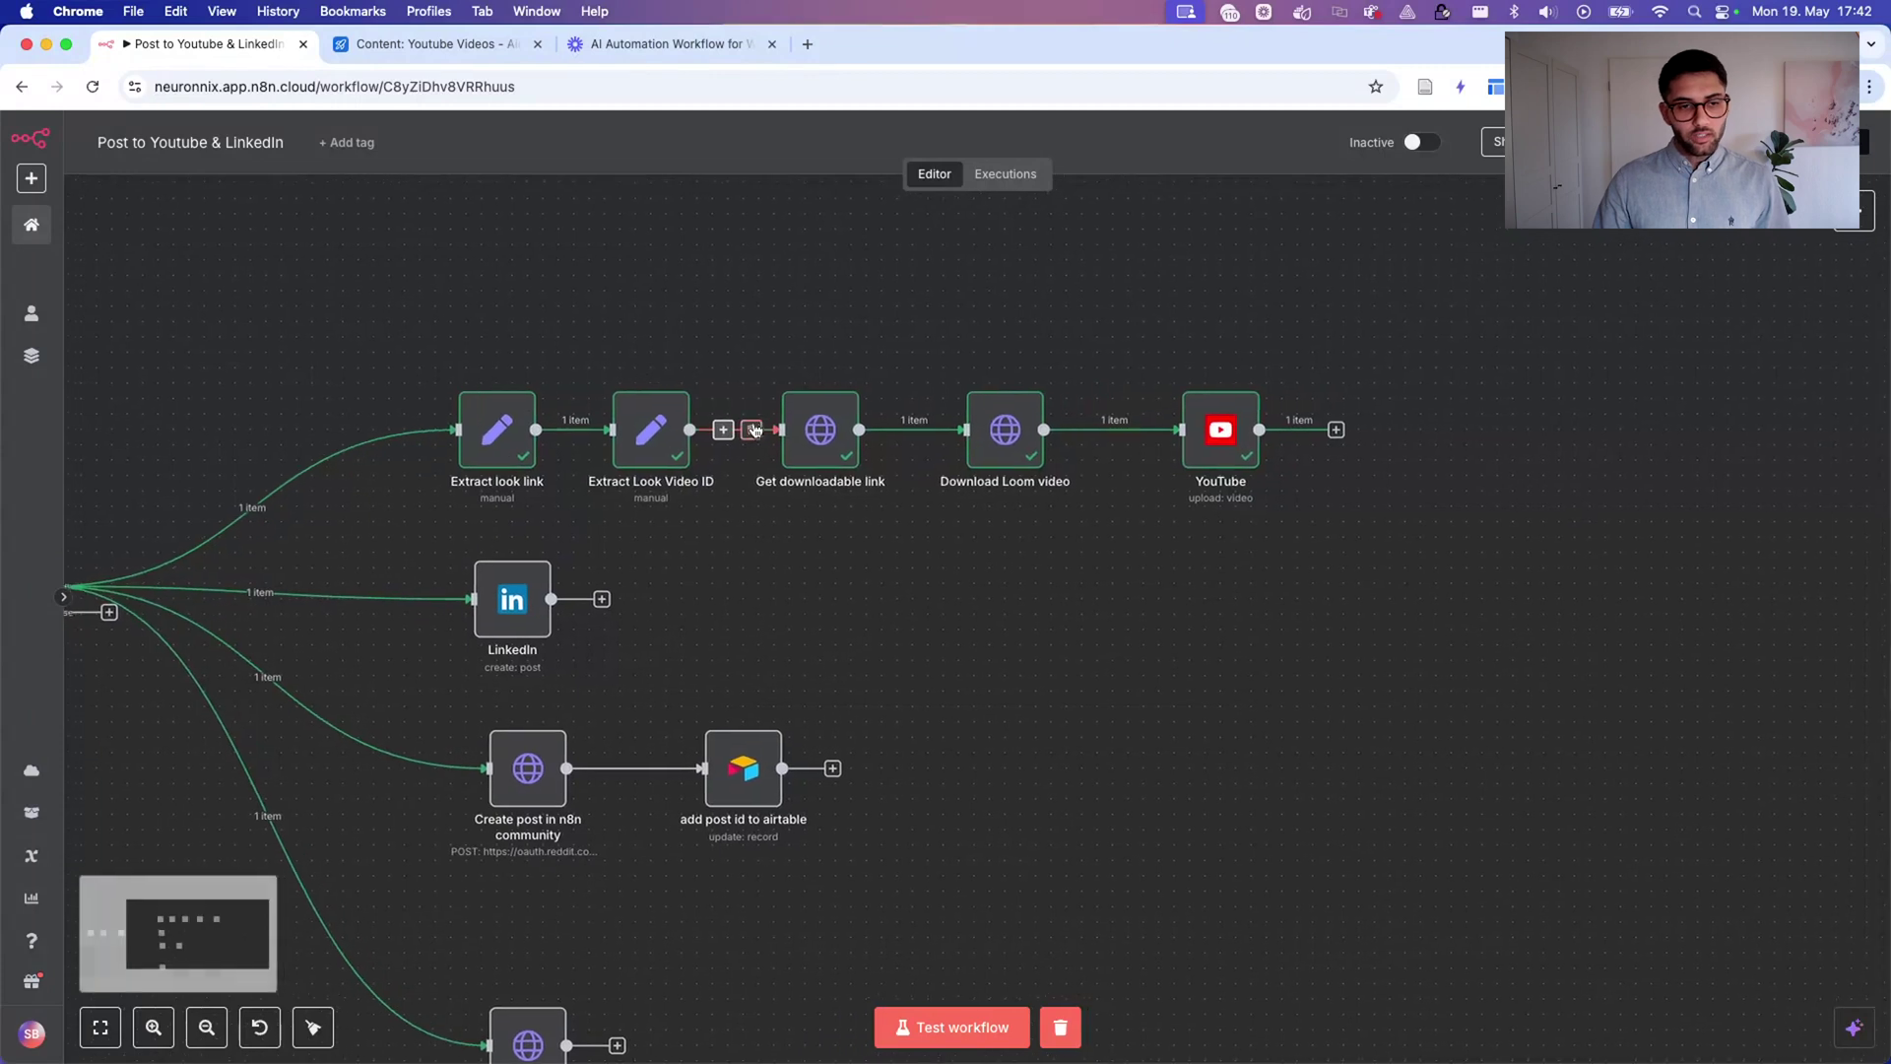
click(804, 440)
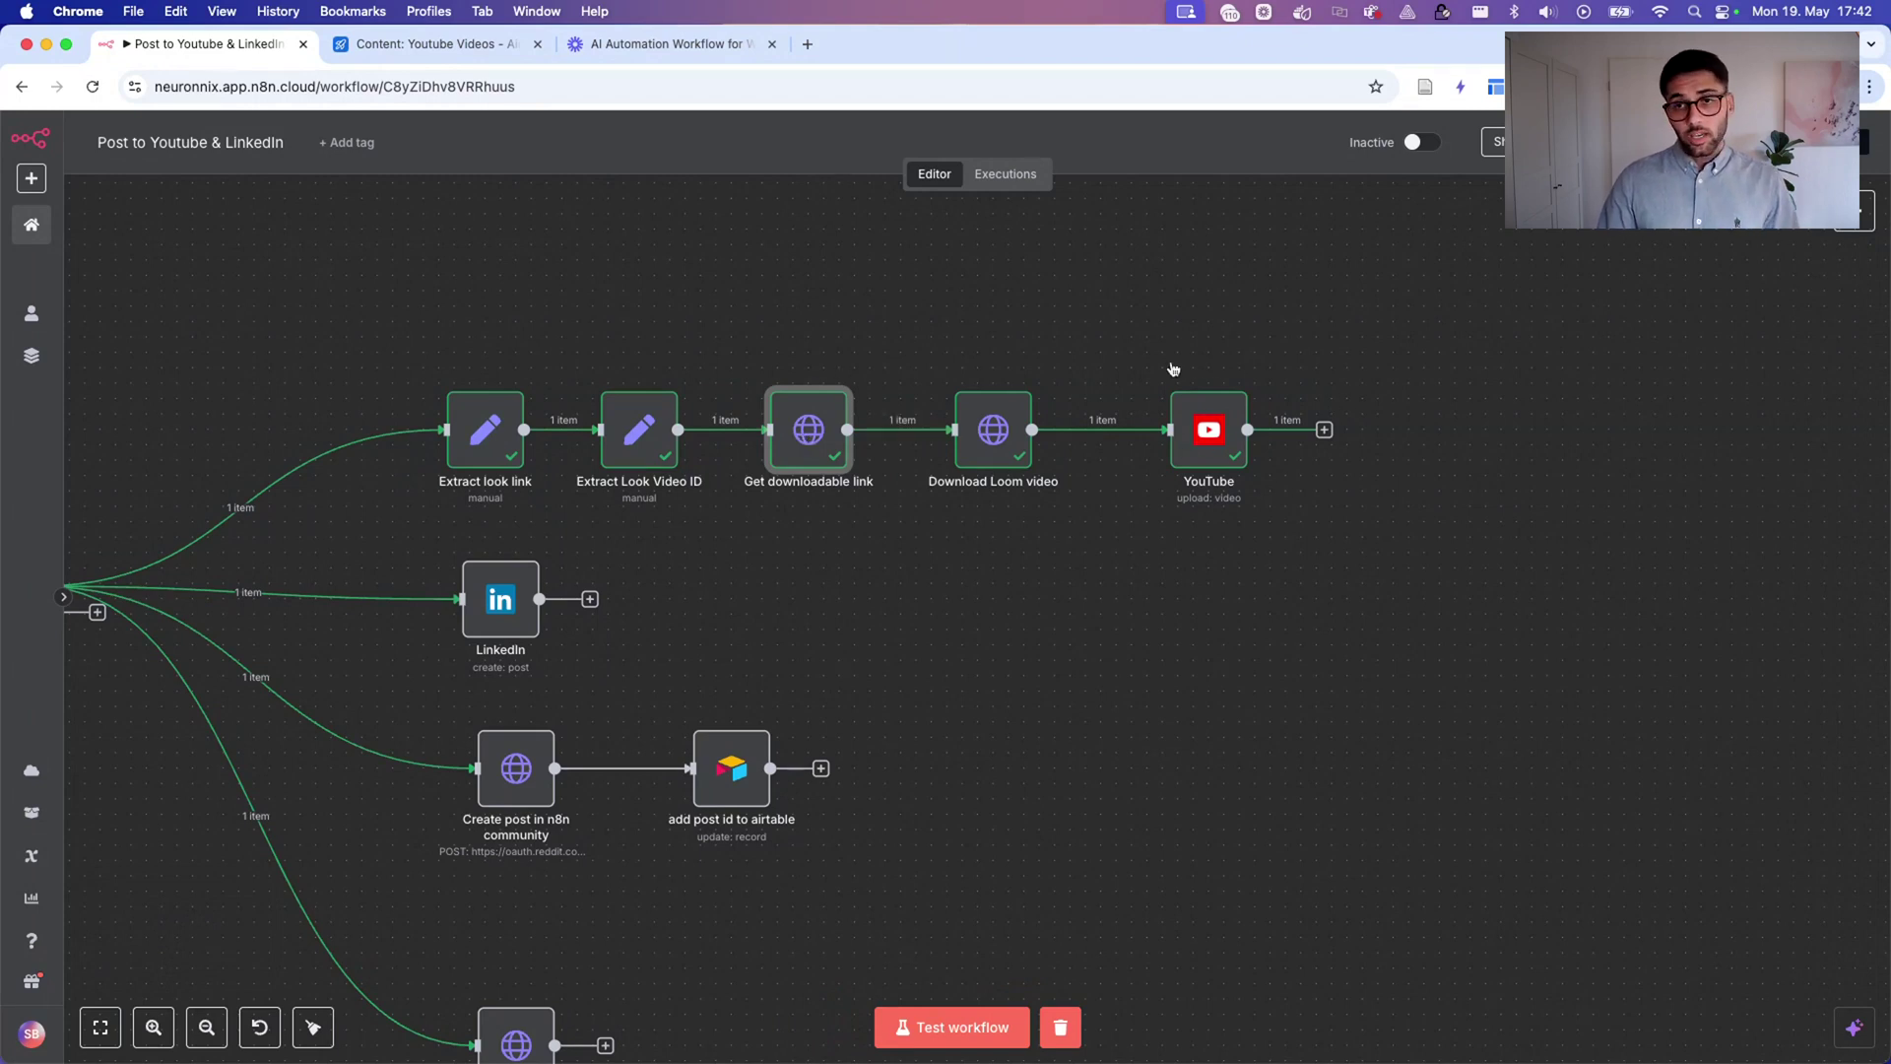
click(1215, 431)
scroll(1084, 463, left, 8)
scroll(1084, 463, down, 3)
Review the LinkedIn node's post text, image and title parameters, then return to the canvas.
click(880, 485)
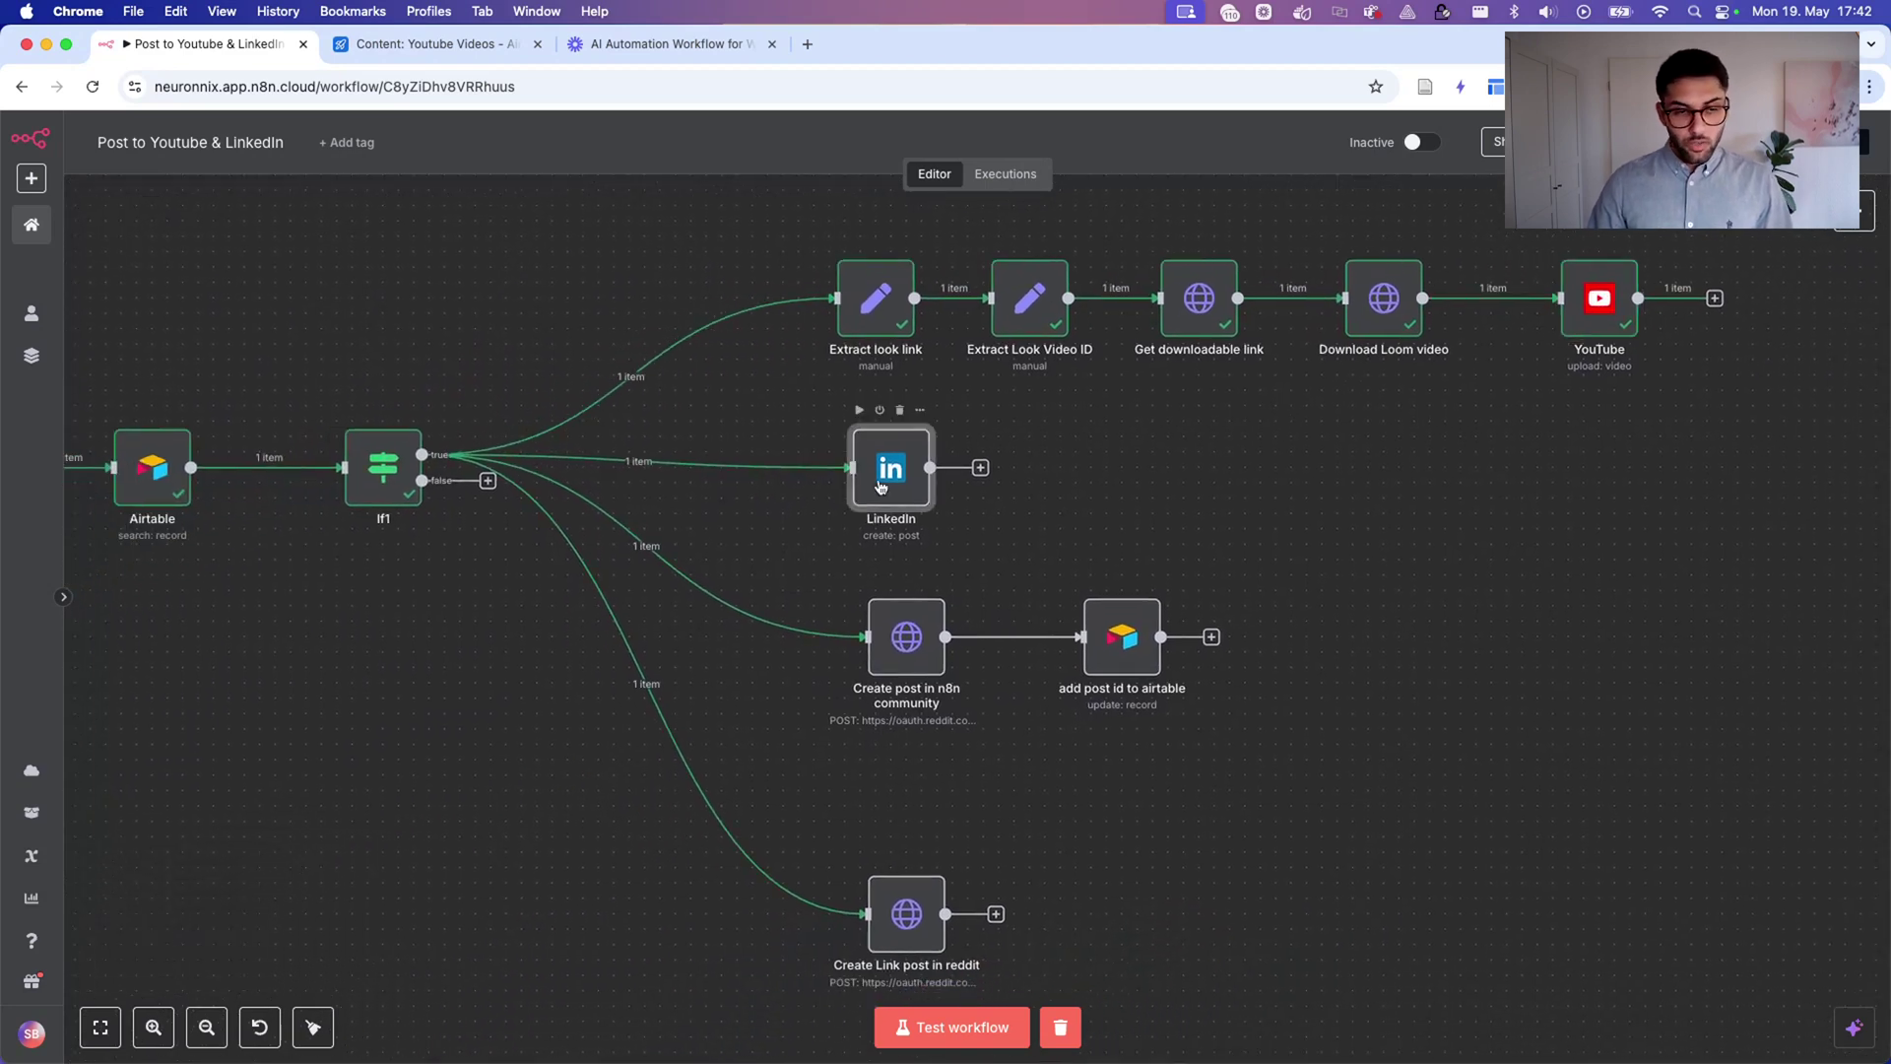
double_click(880, 485)
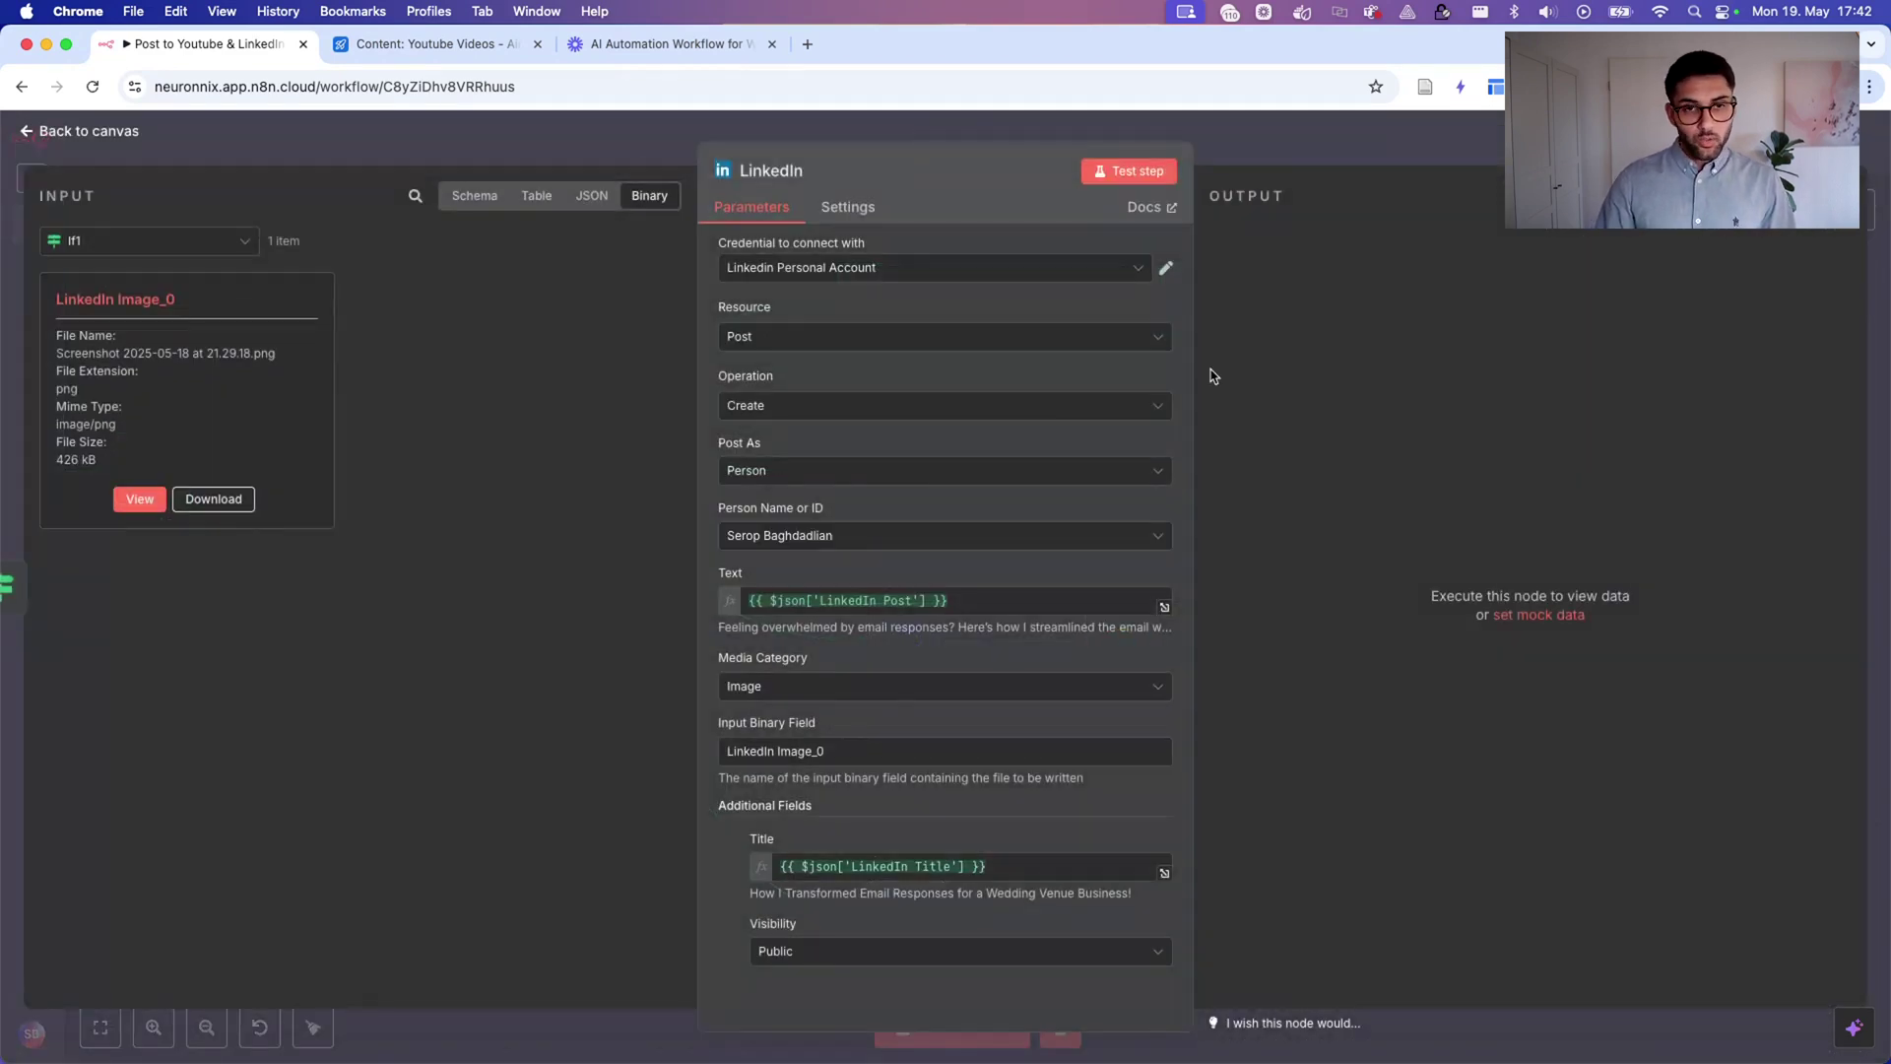
click(1314, 145)
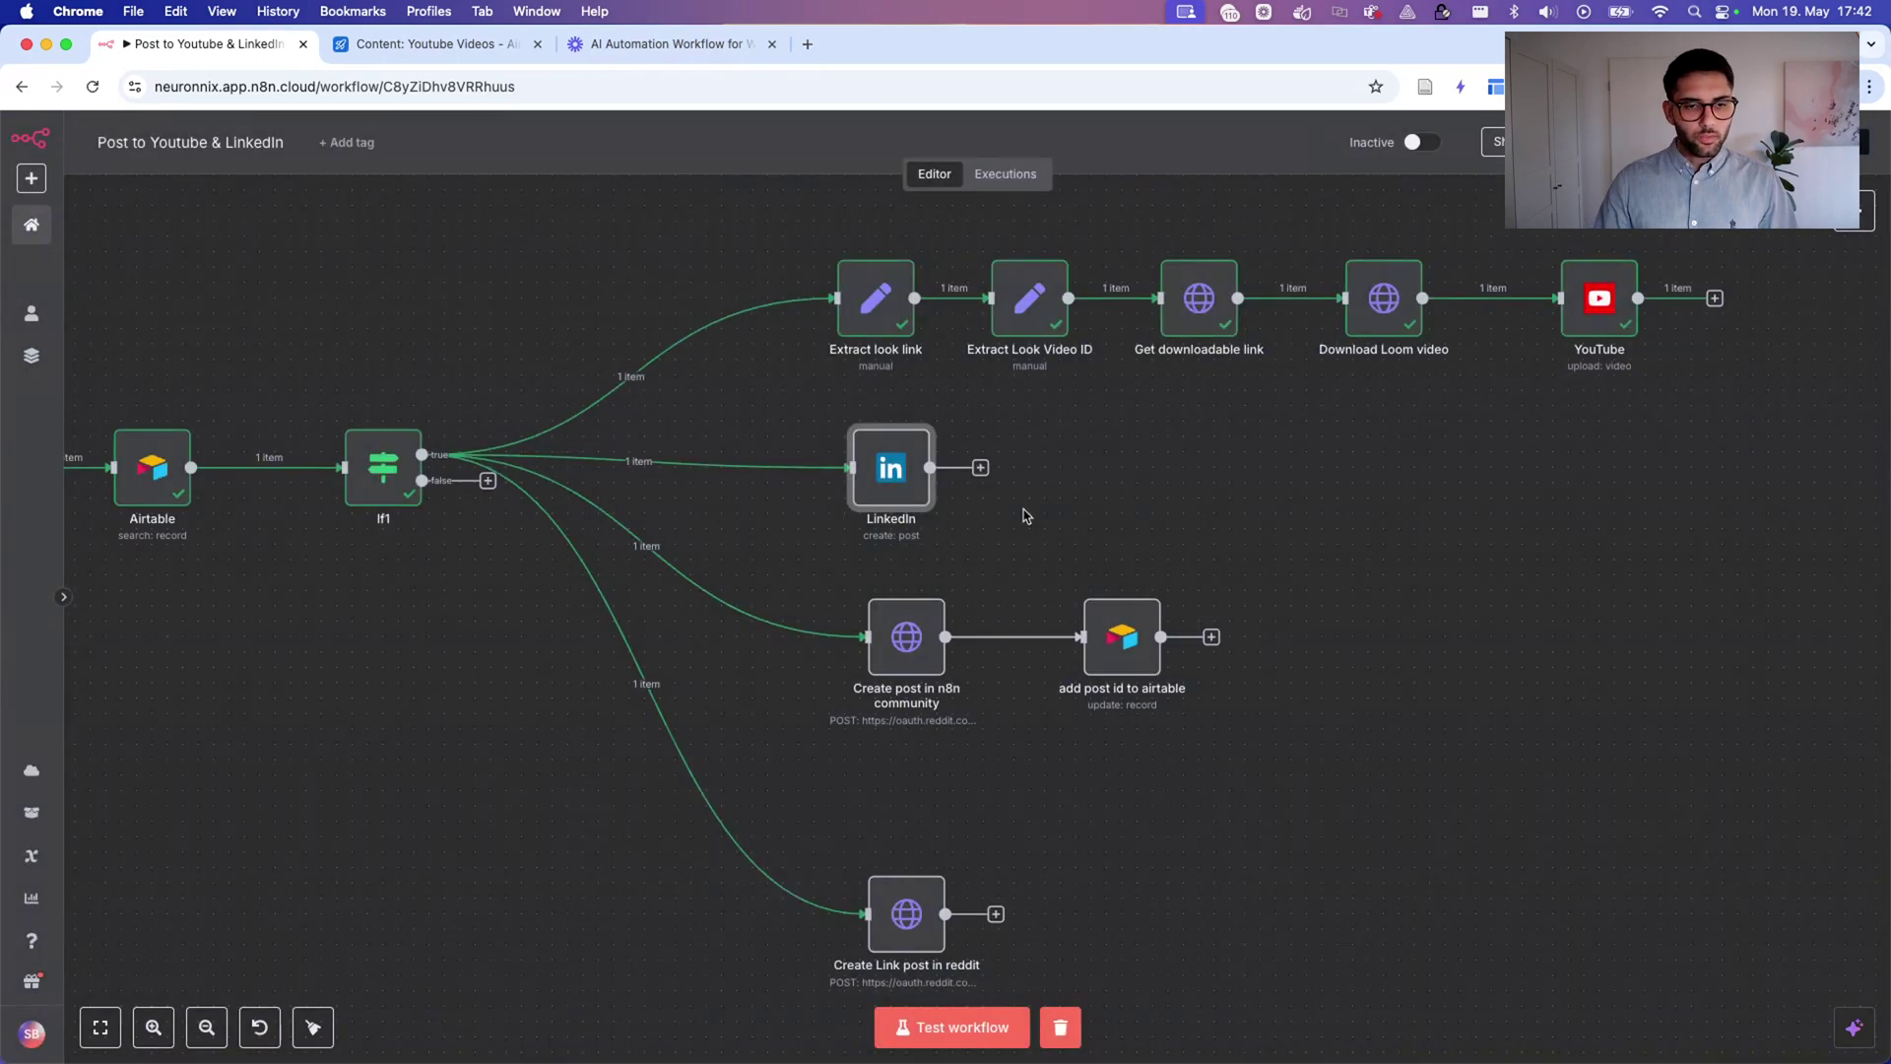
Search for a Reddit node to follow "add post id to airtable", review its available actions, and close the node list.
scroll(1021, 522, down, 3)
click(887, 564)
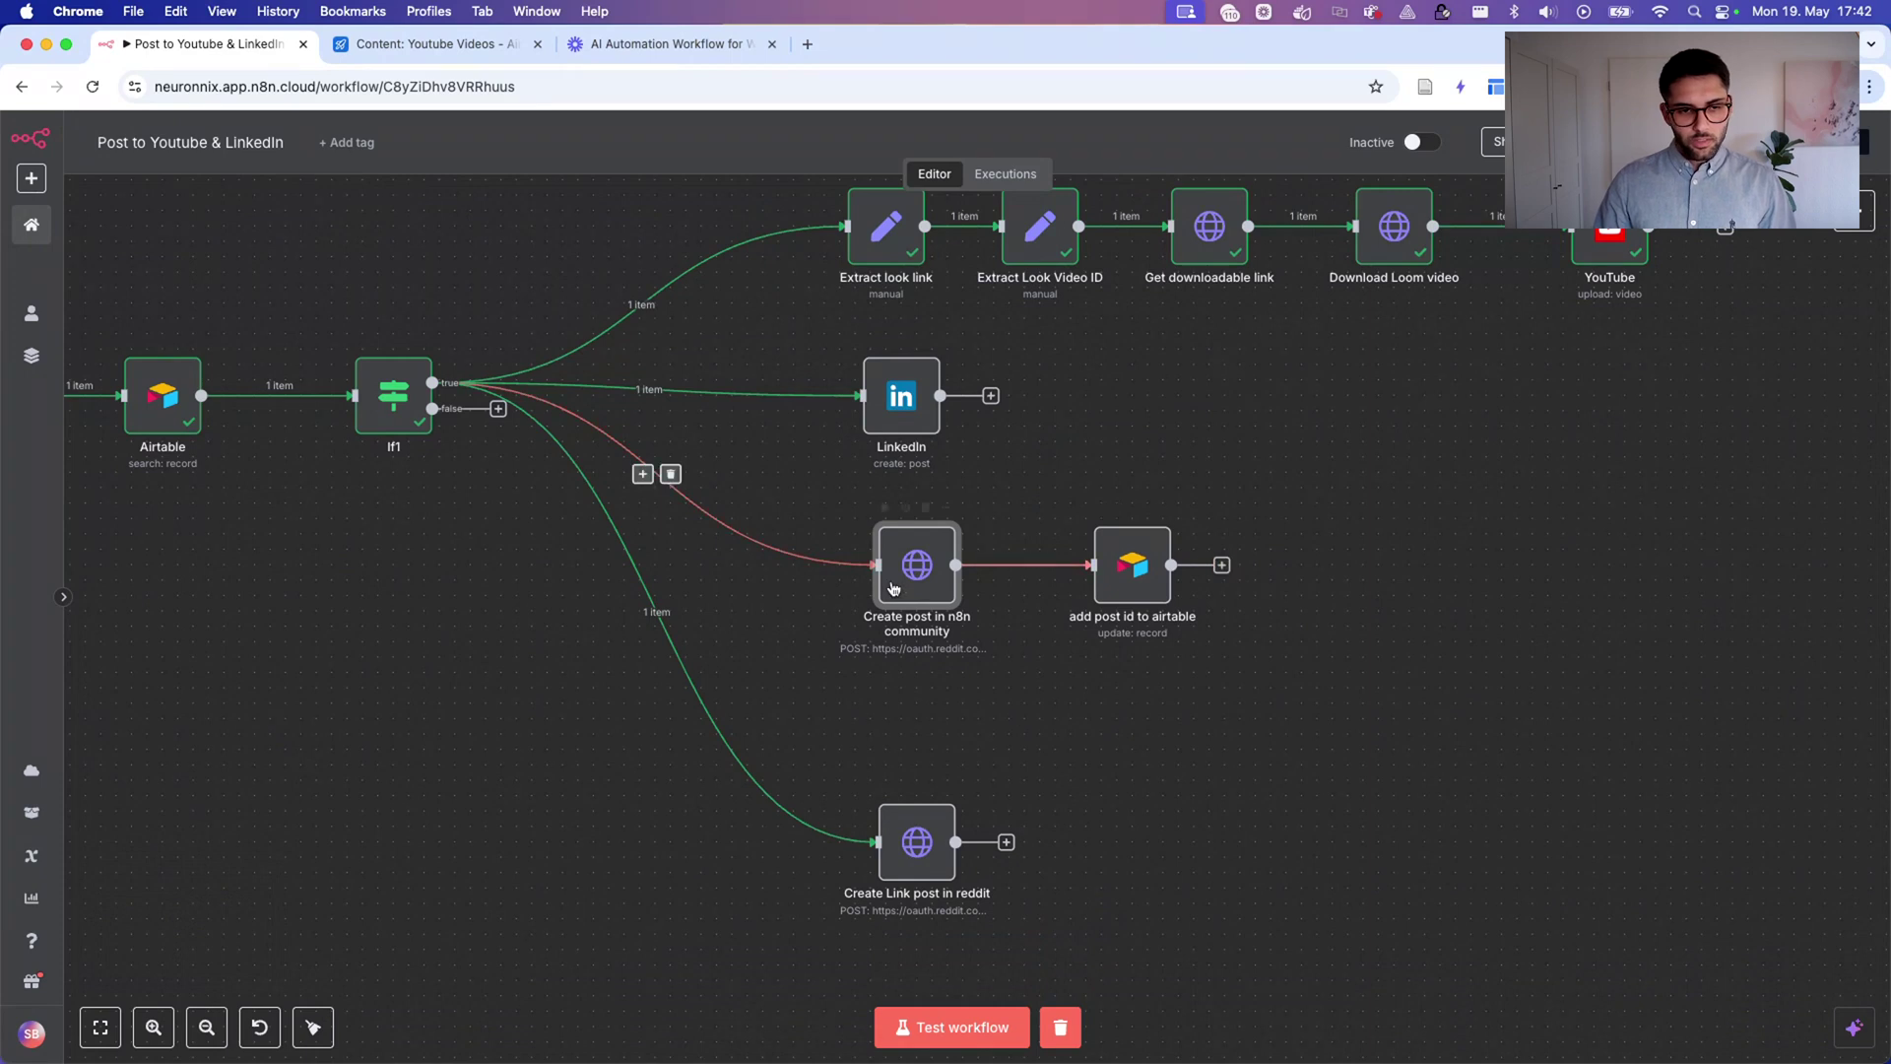
click(1222, 565)
text(reddit)
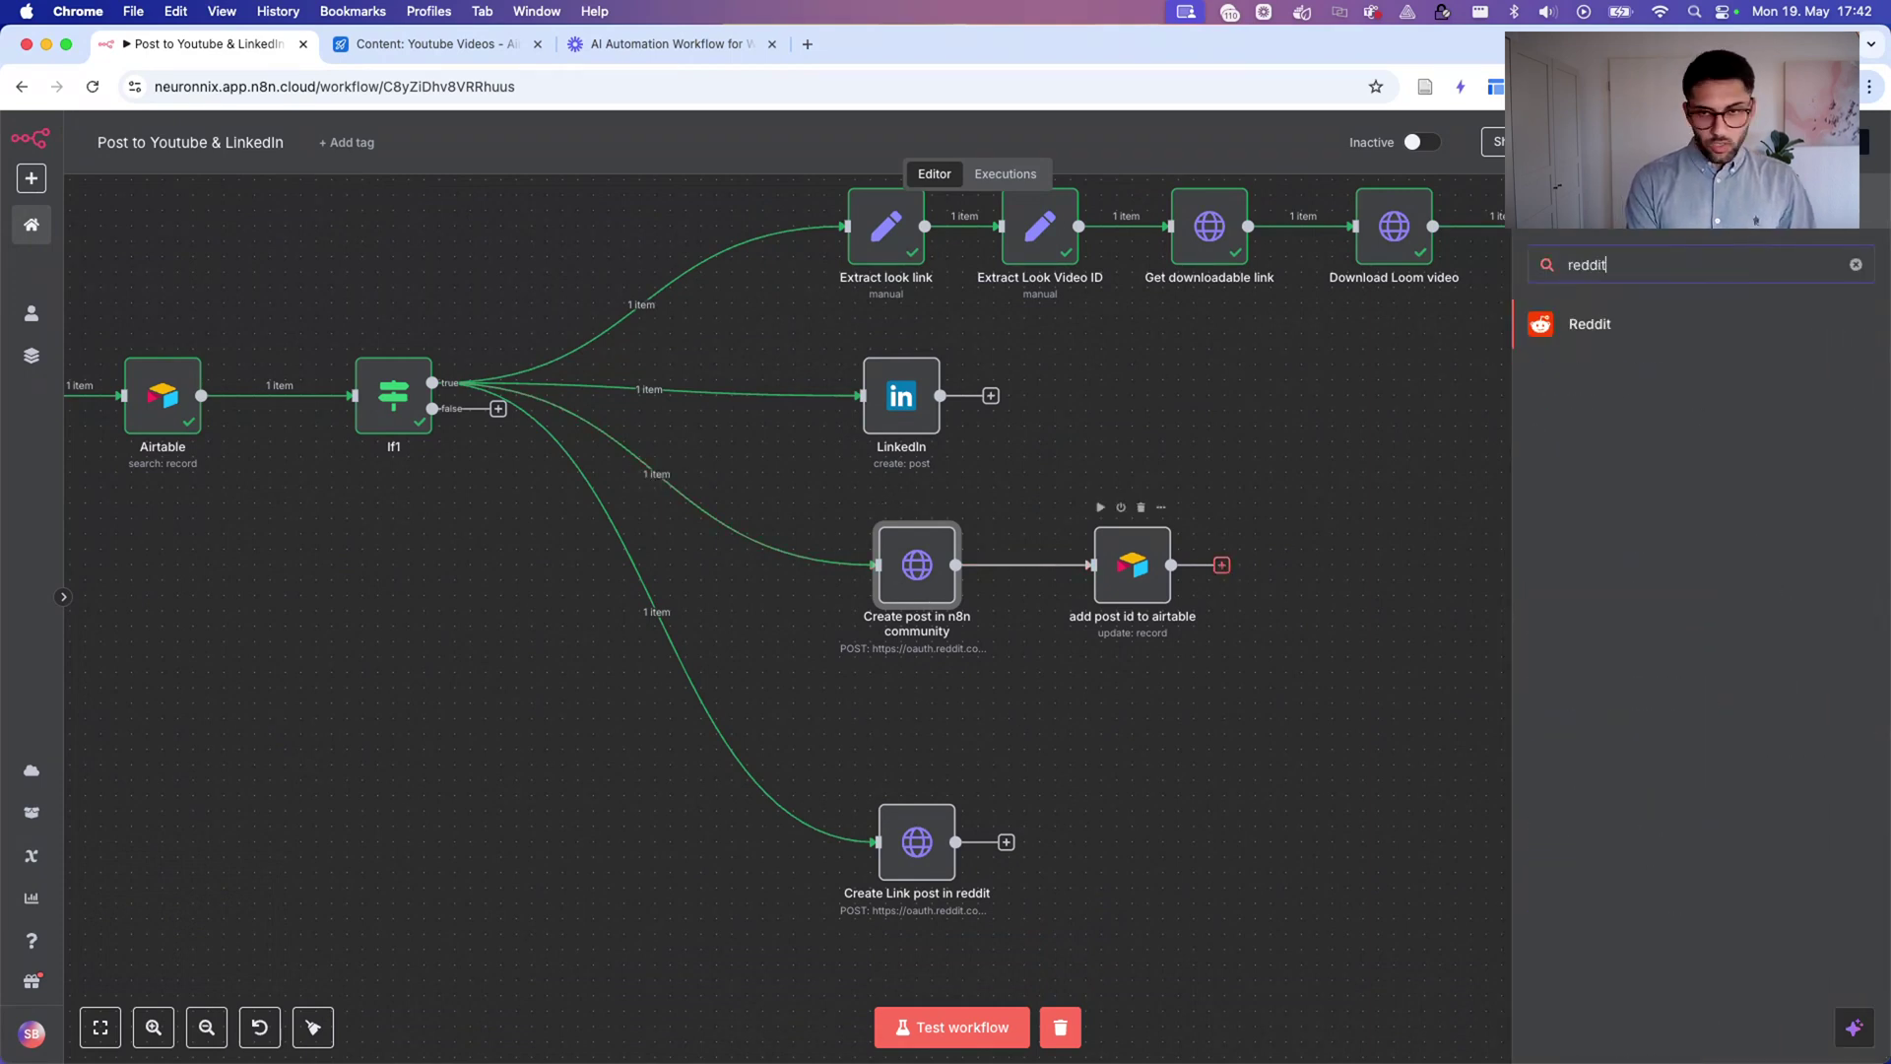
click(1625, 331)
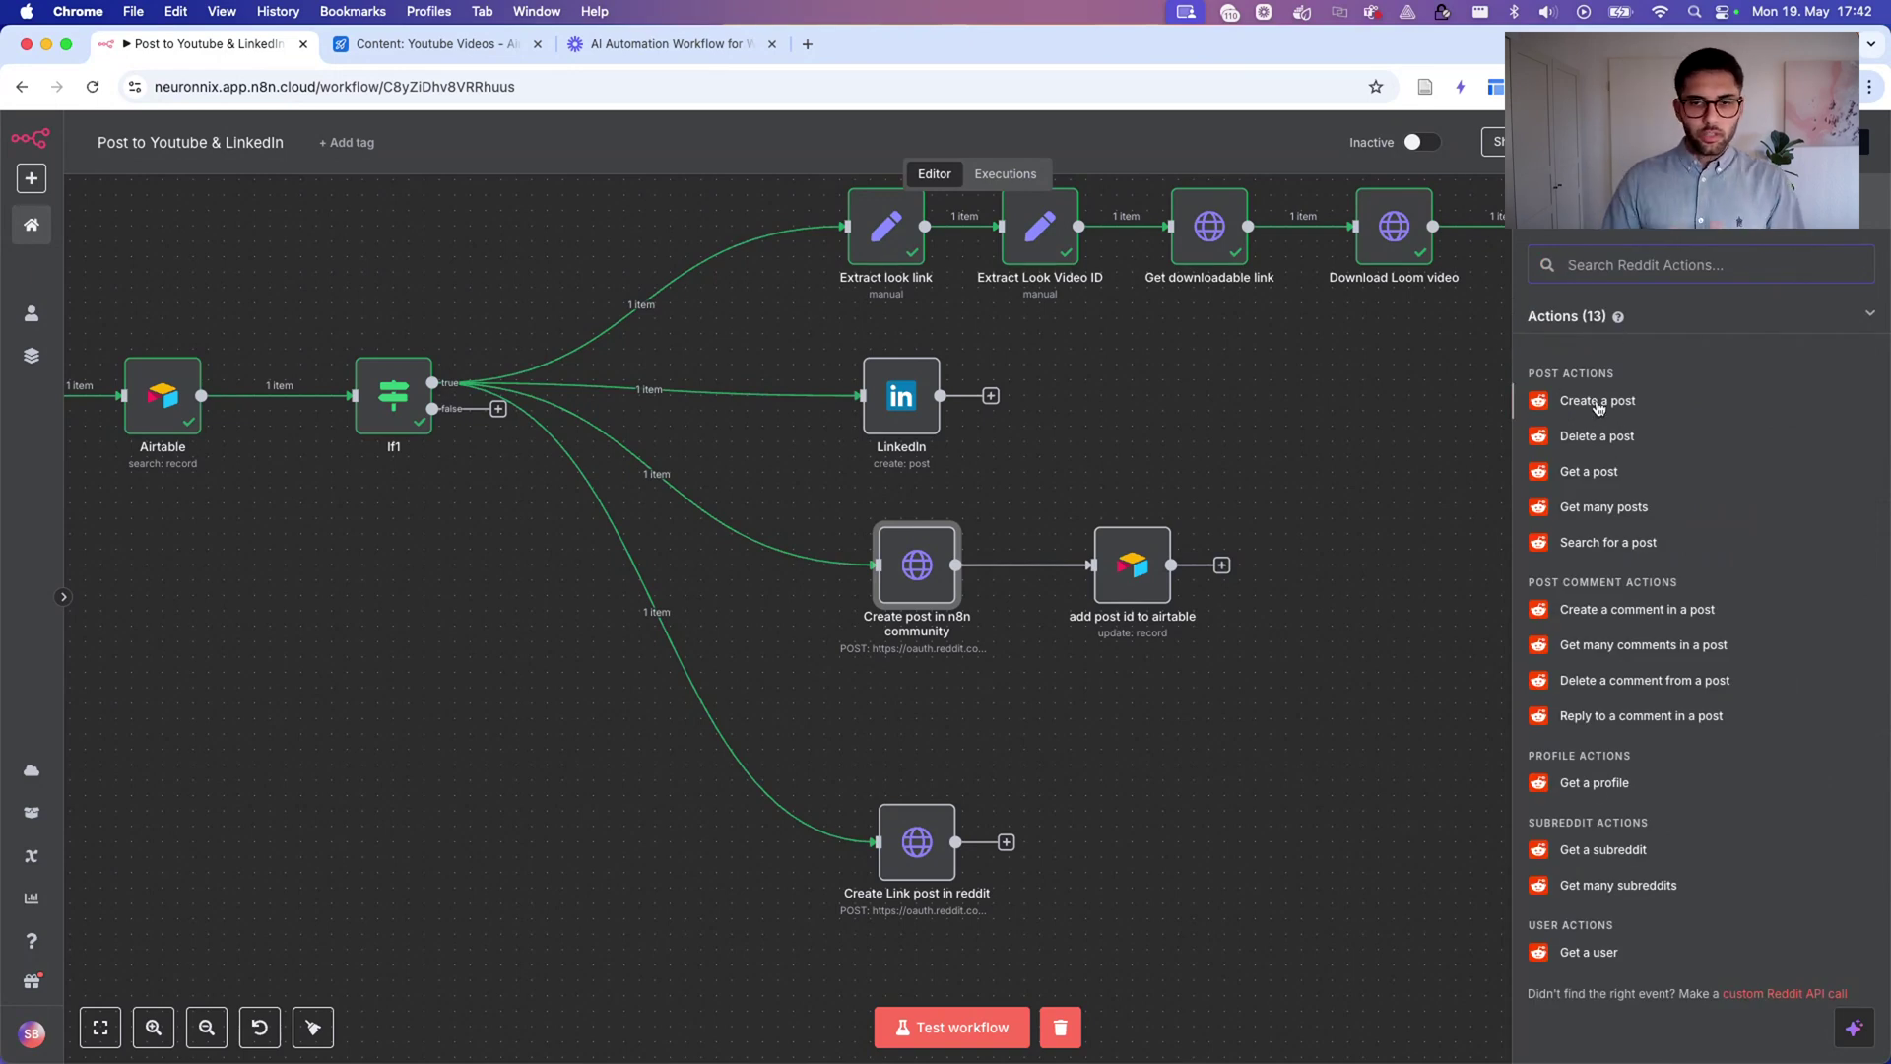
click(1495, 334)
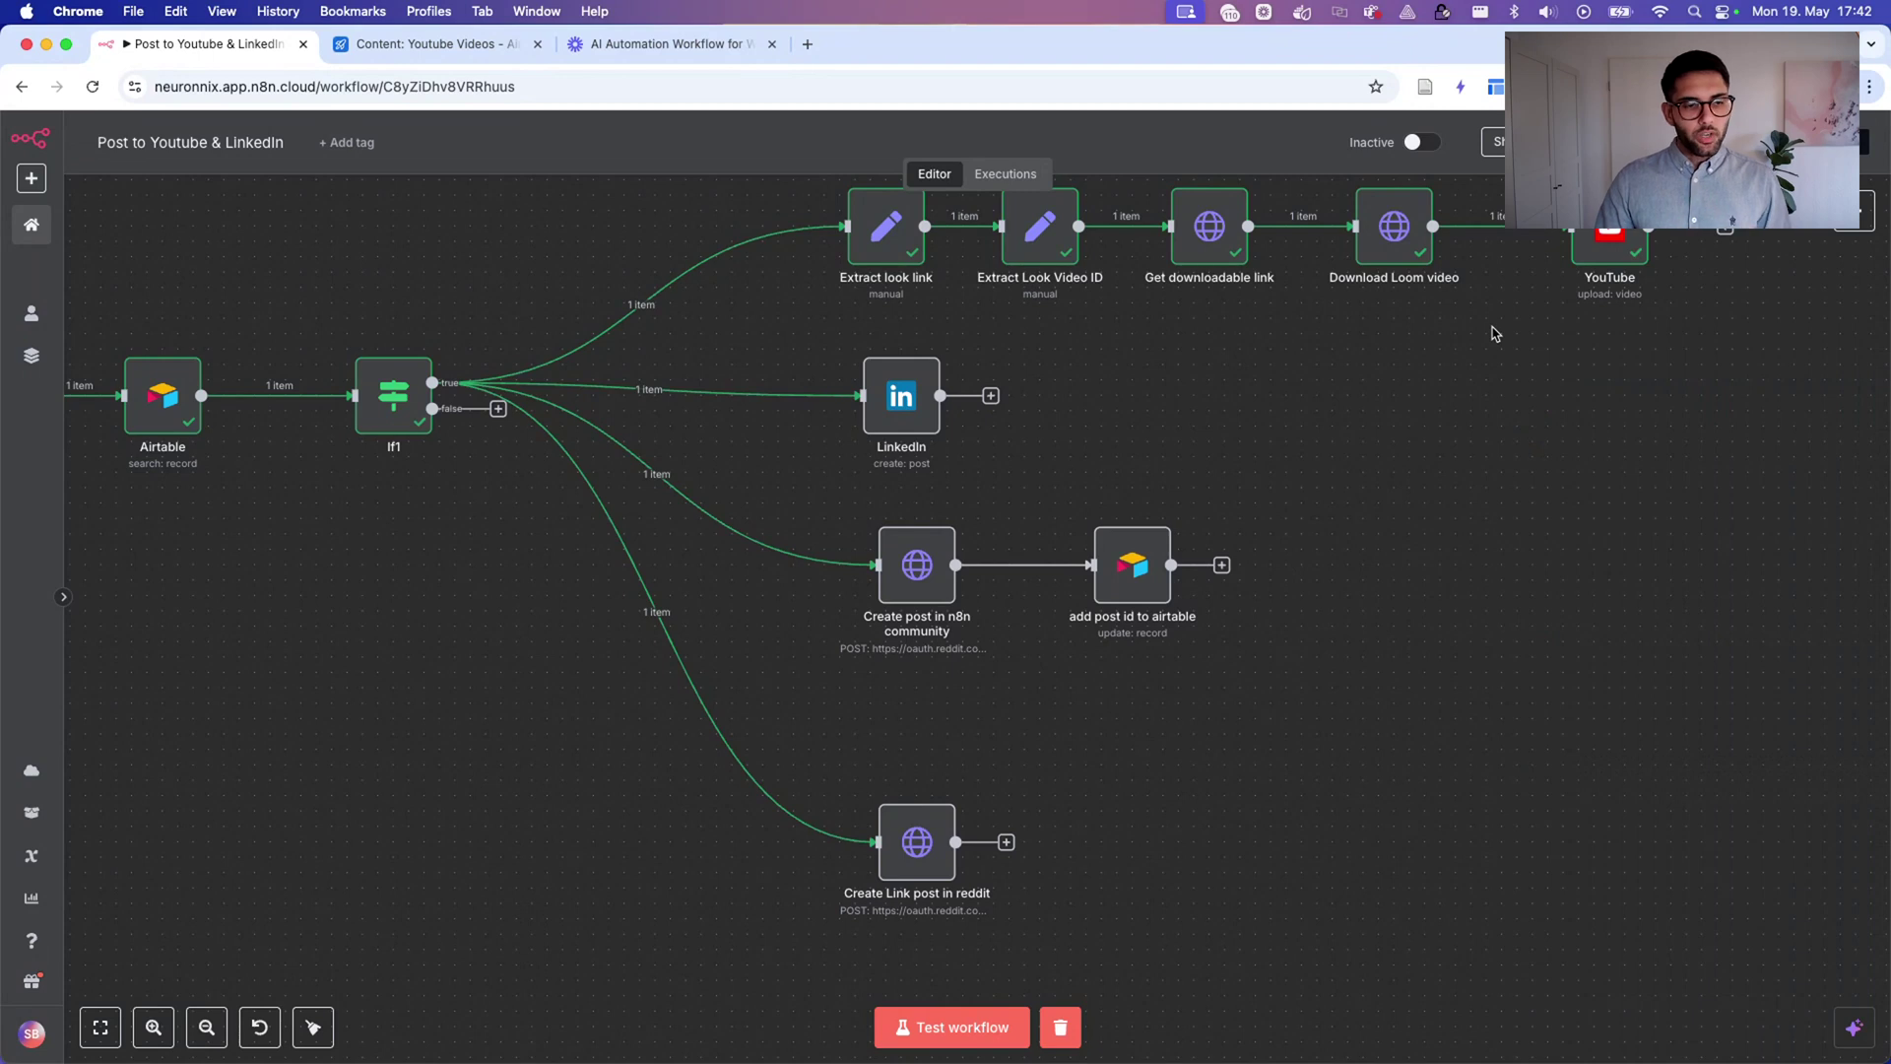
Open Reddit in a new browser tab.
click(806, 43)
text(redi)
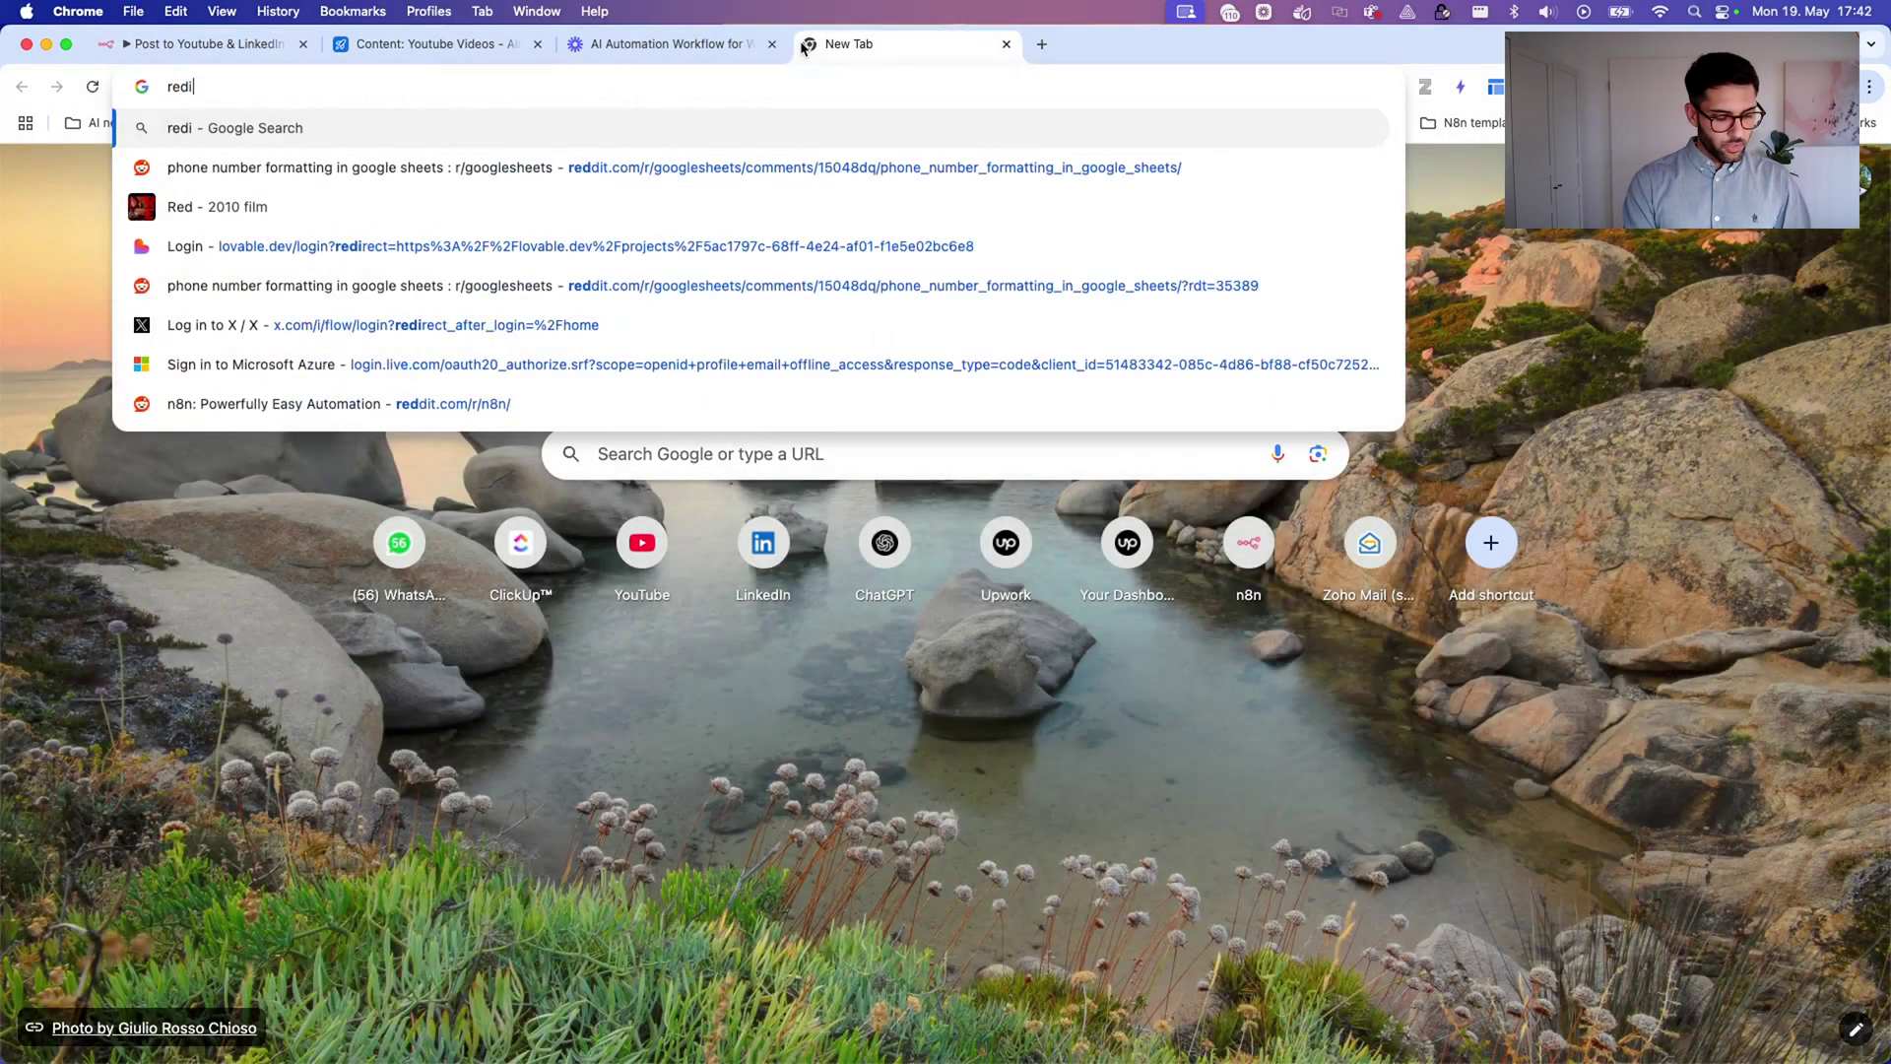
key(BackSpace)
text(dit)
key(Return)
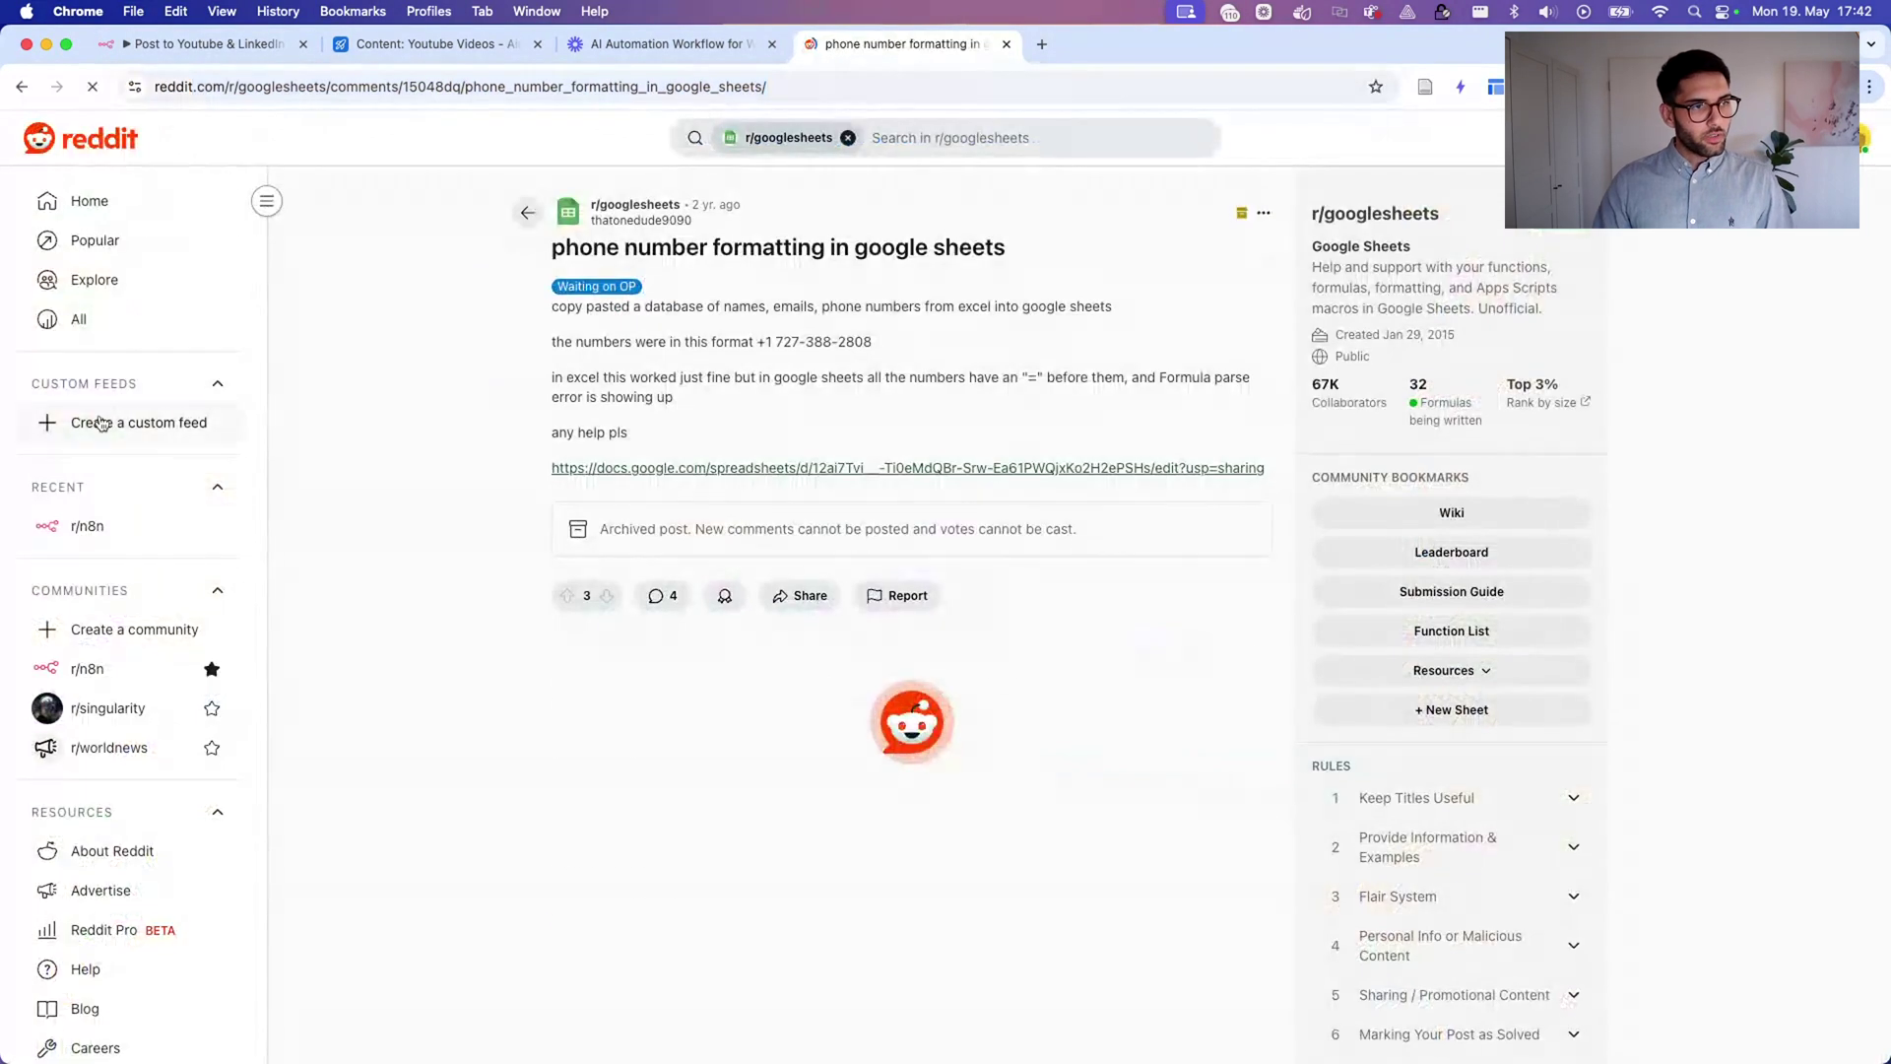
Go to the r/n8n community and open its form for creating a post.
click(86, 526)
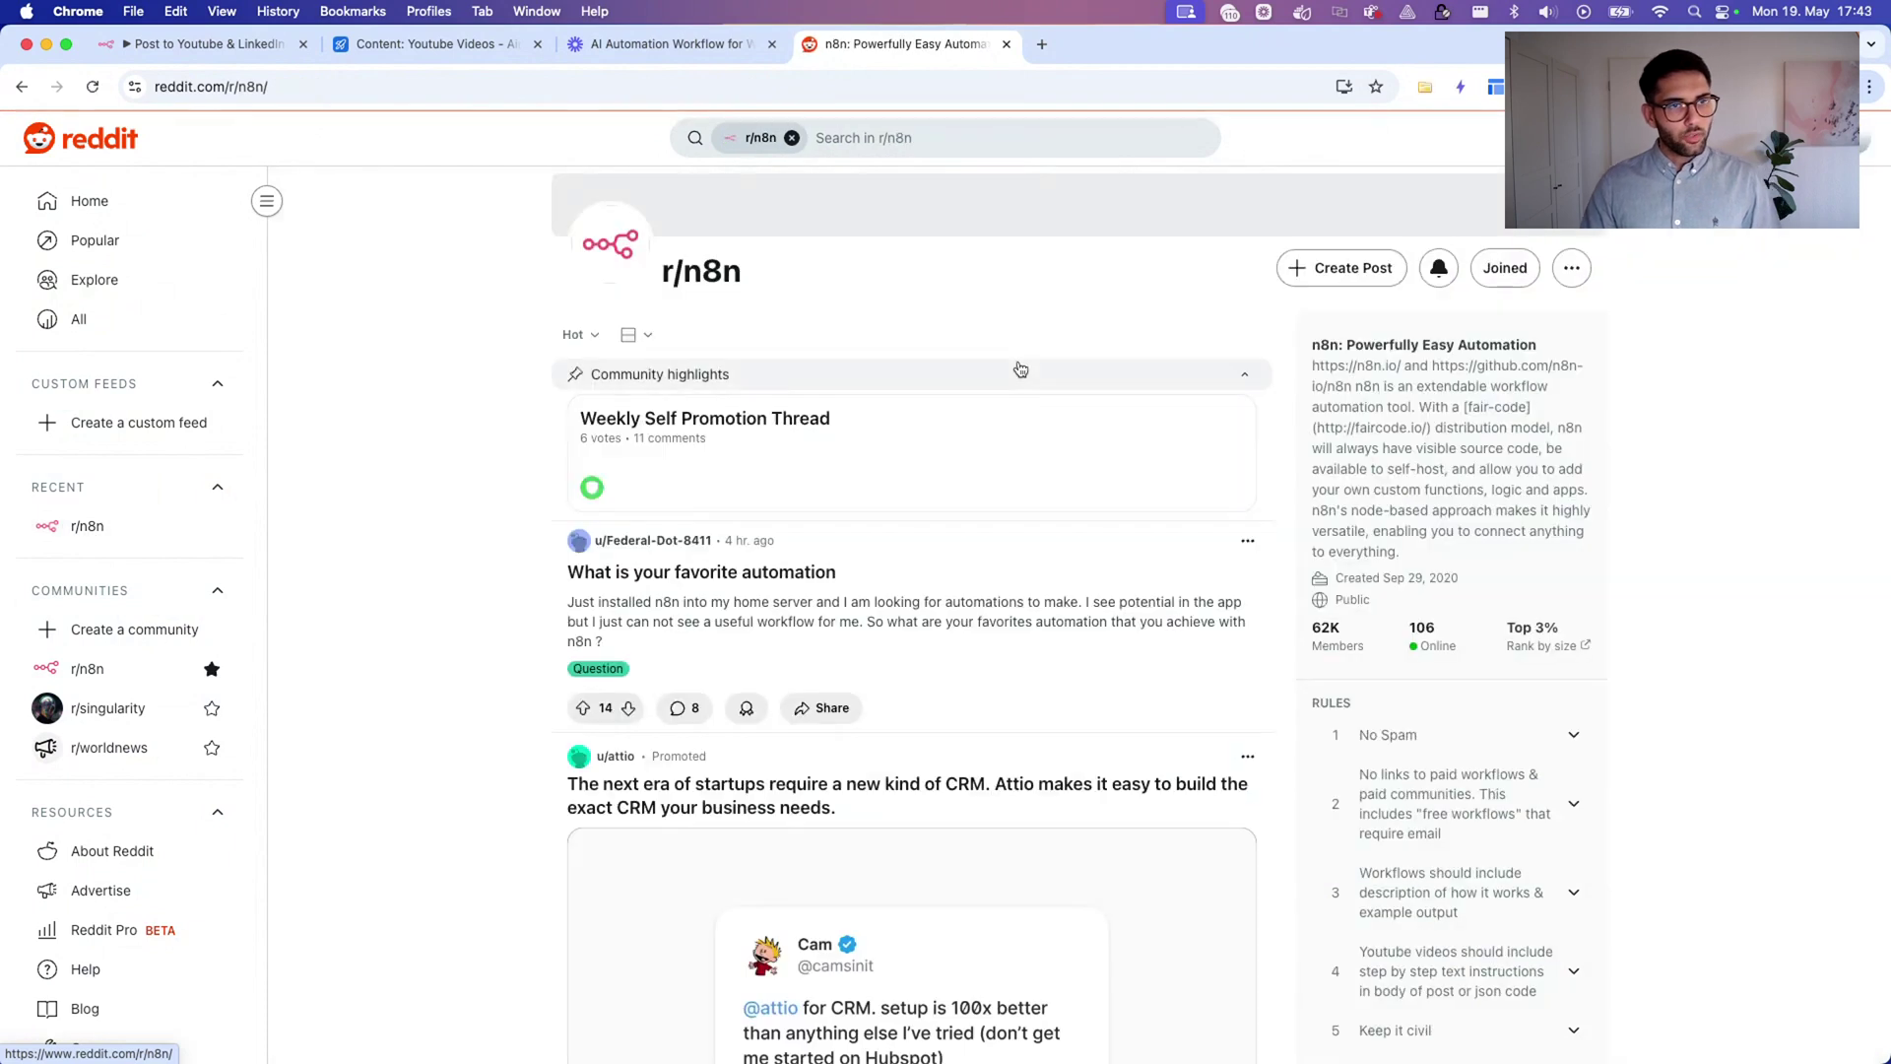
drag(746, 274, 632, 277)
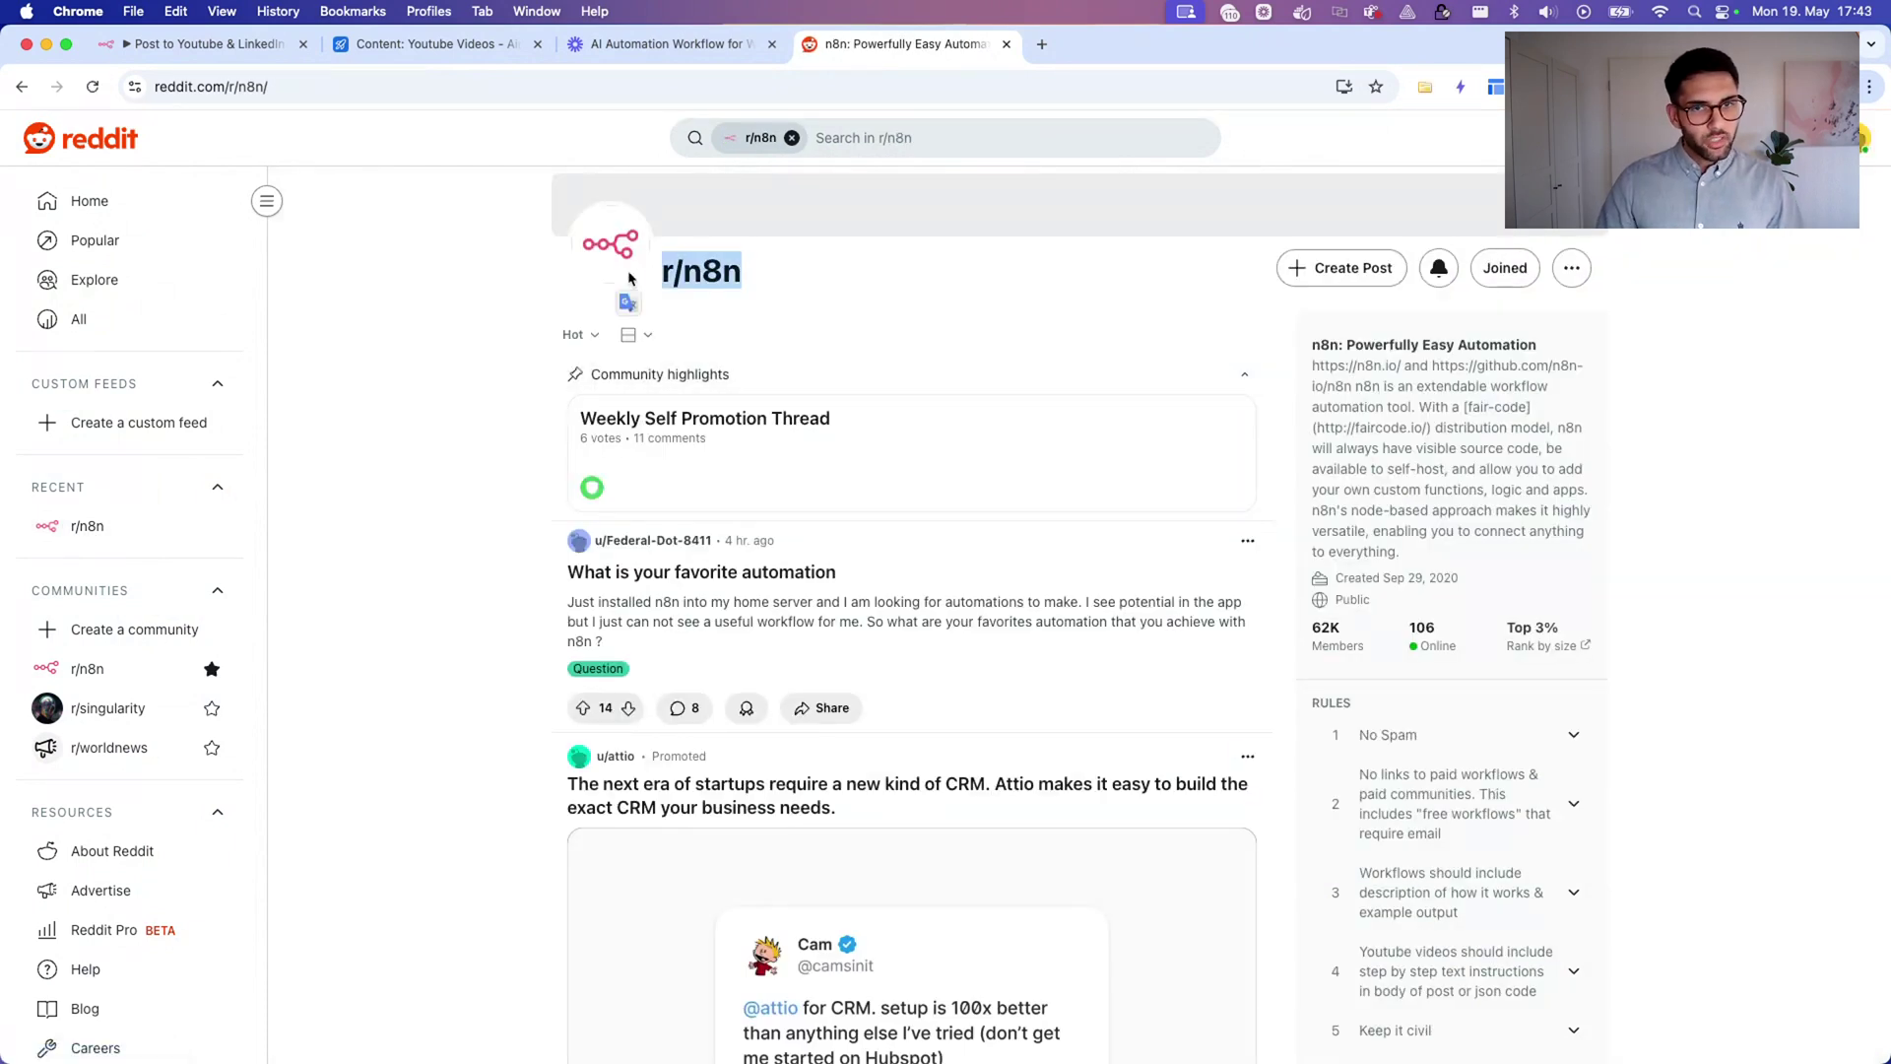
click(1342, 267)
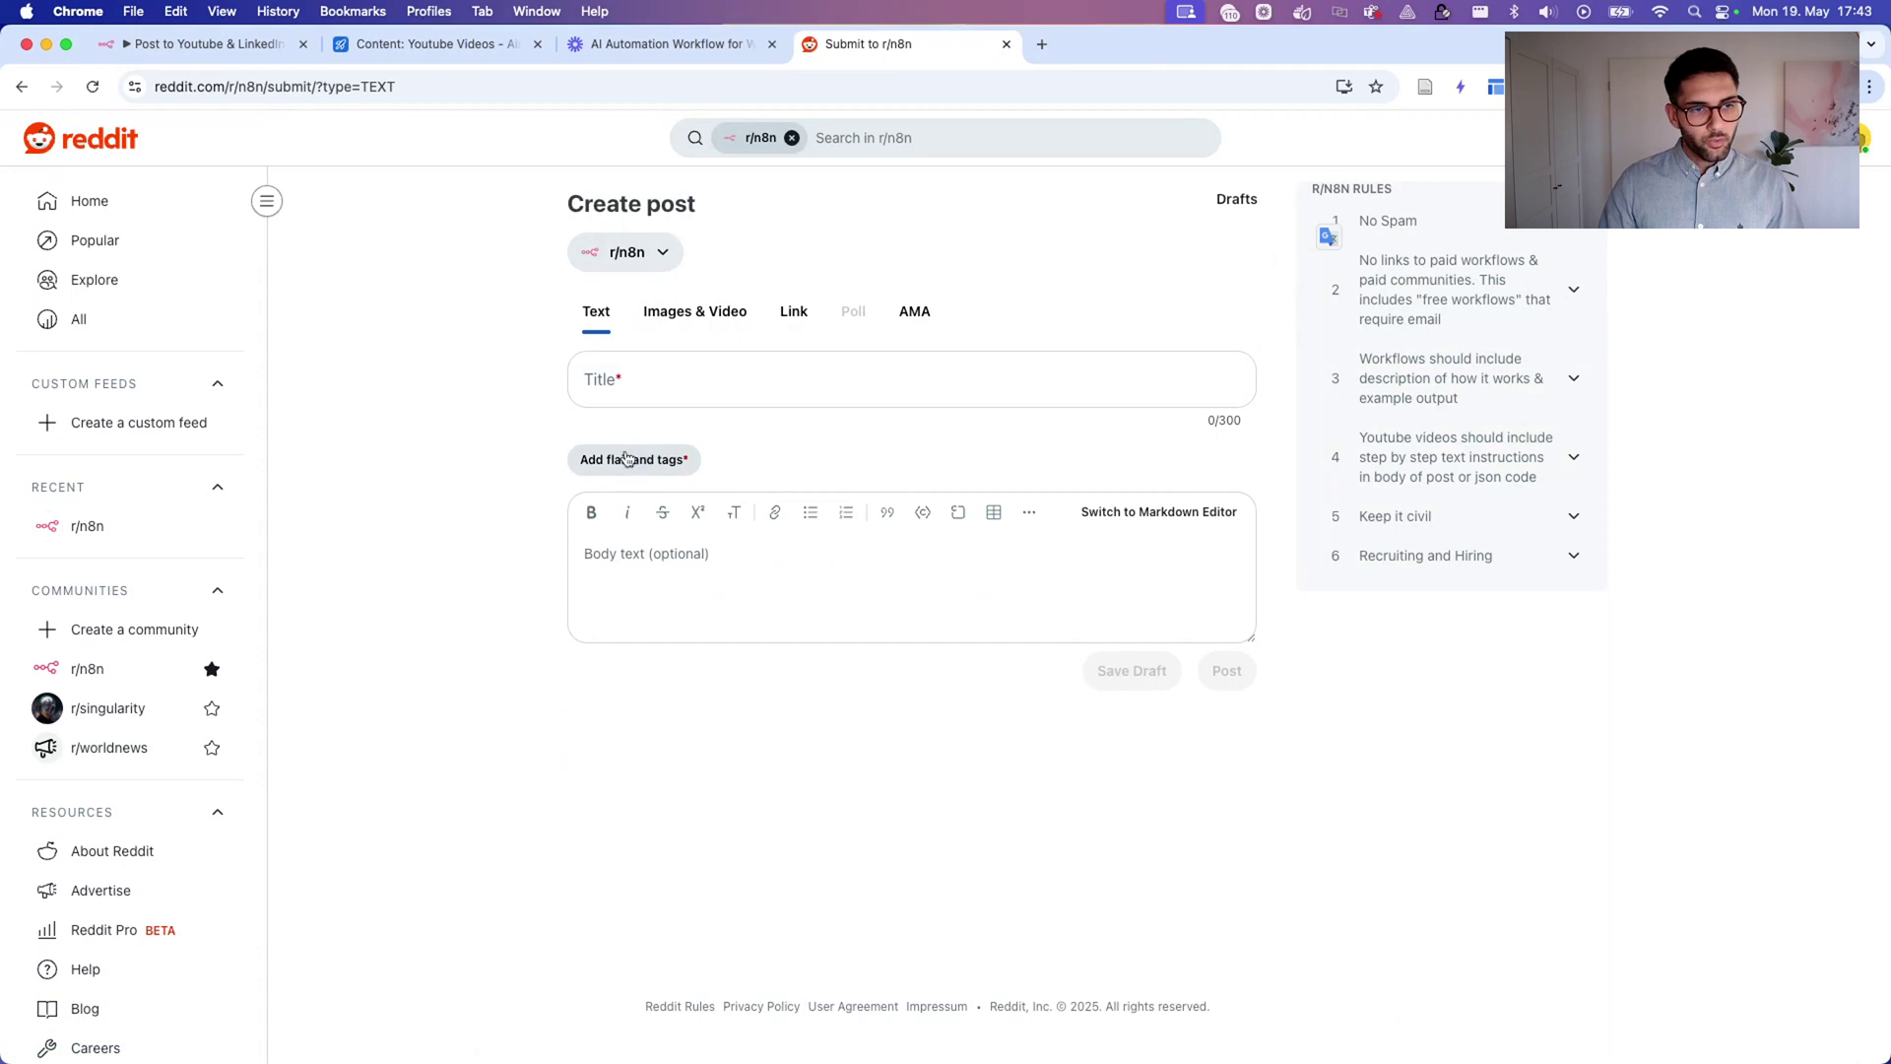
Return to the n8n workflow and add a Reddit "Create a post" node after "add post id to airtable".
click(192, 43)
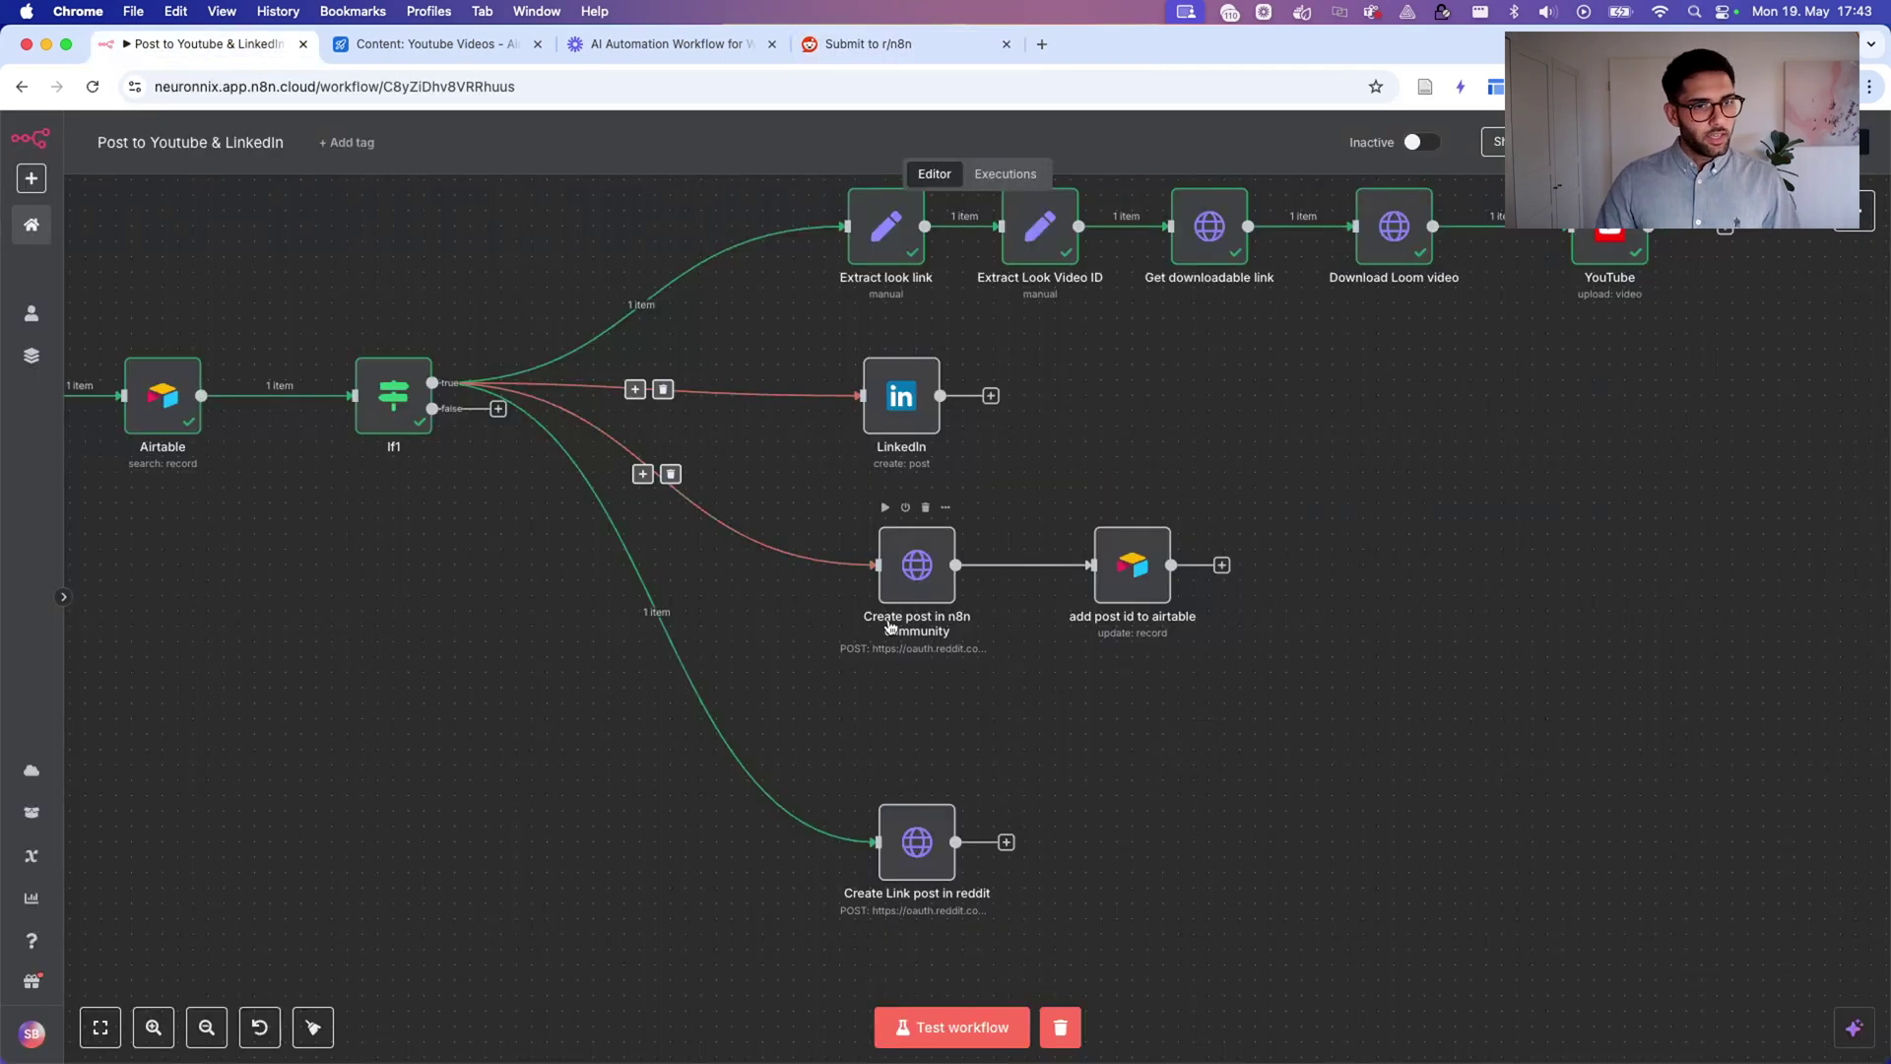
click(1223, 565)
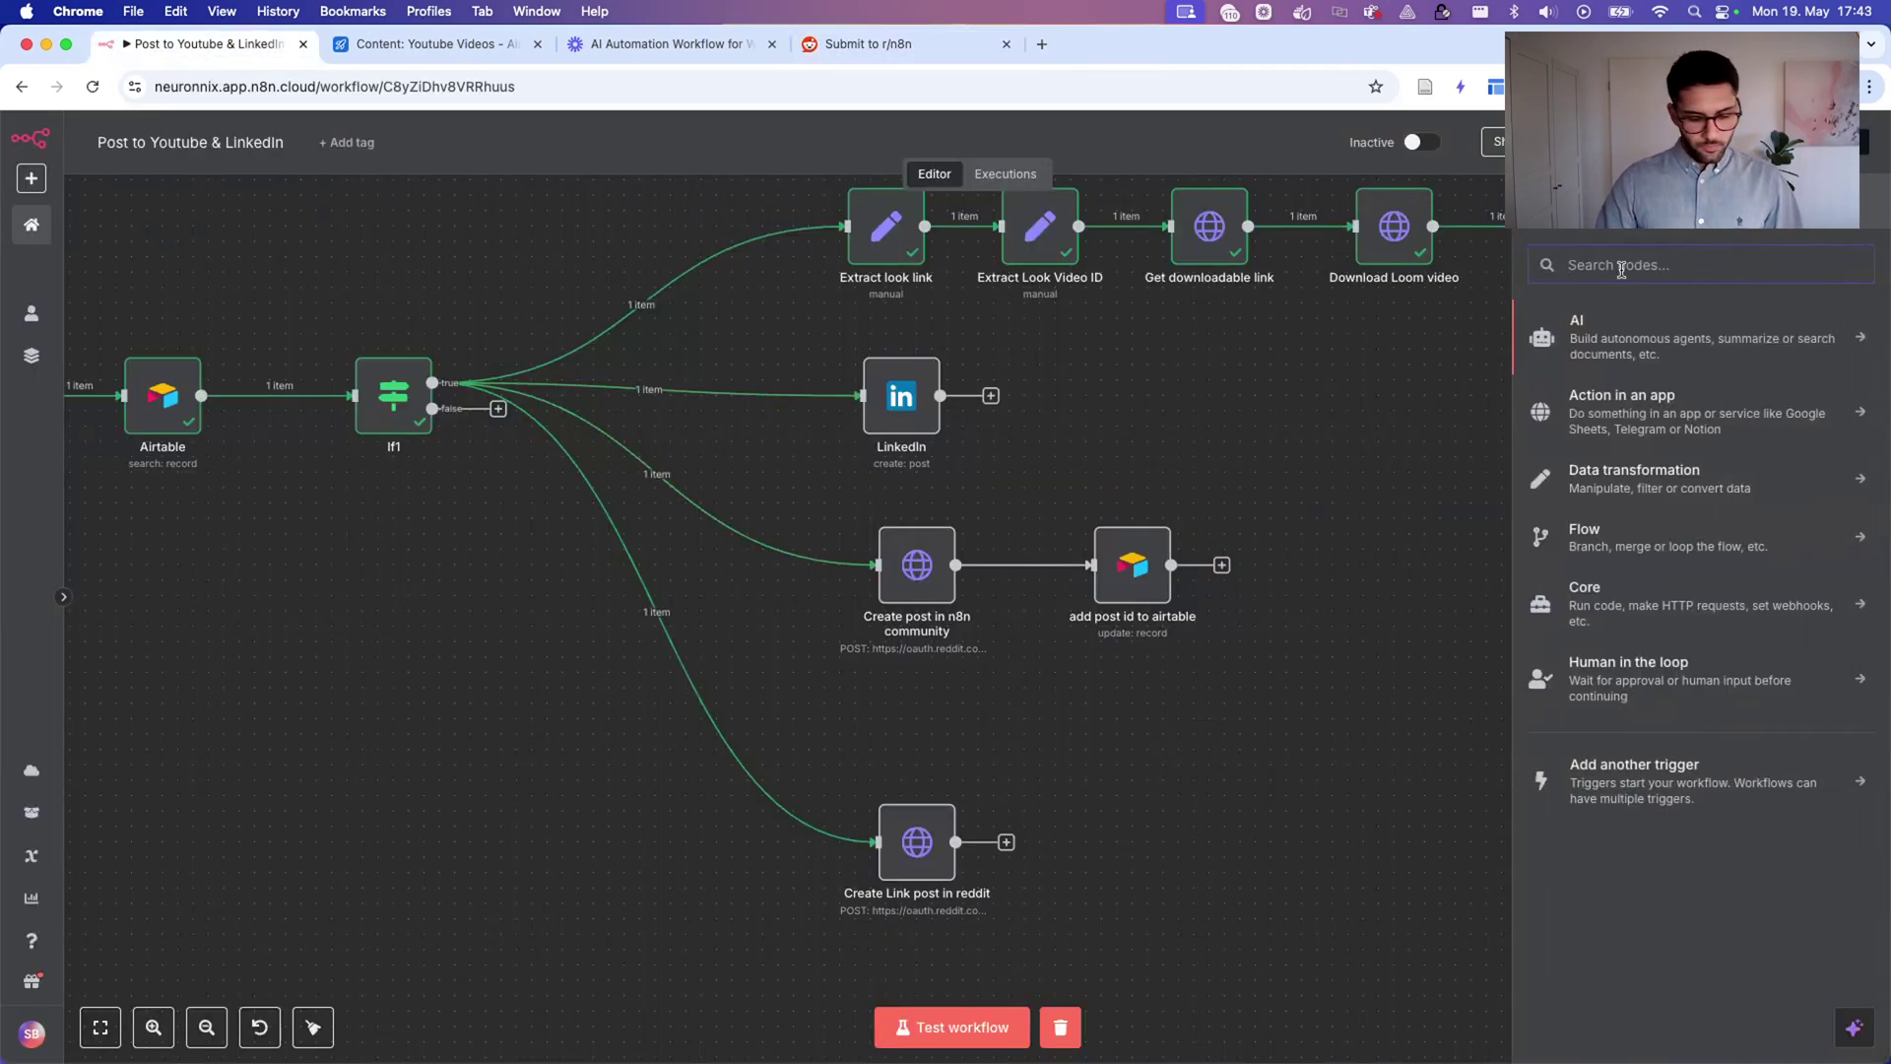
text(redi)
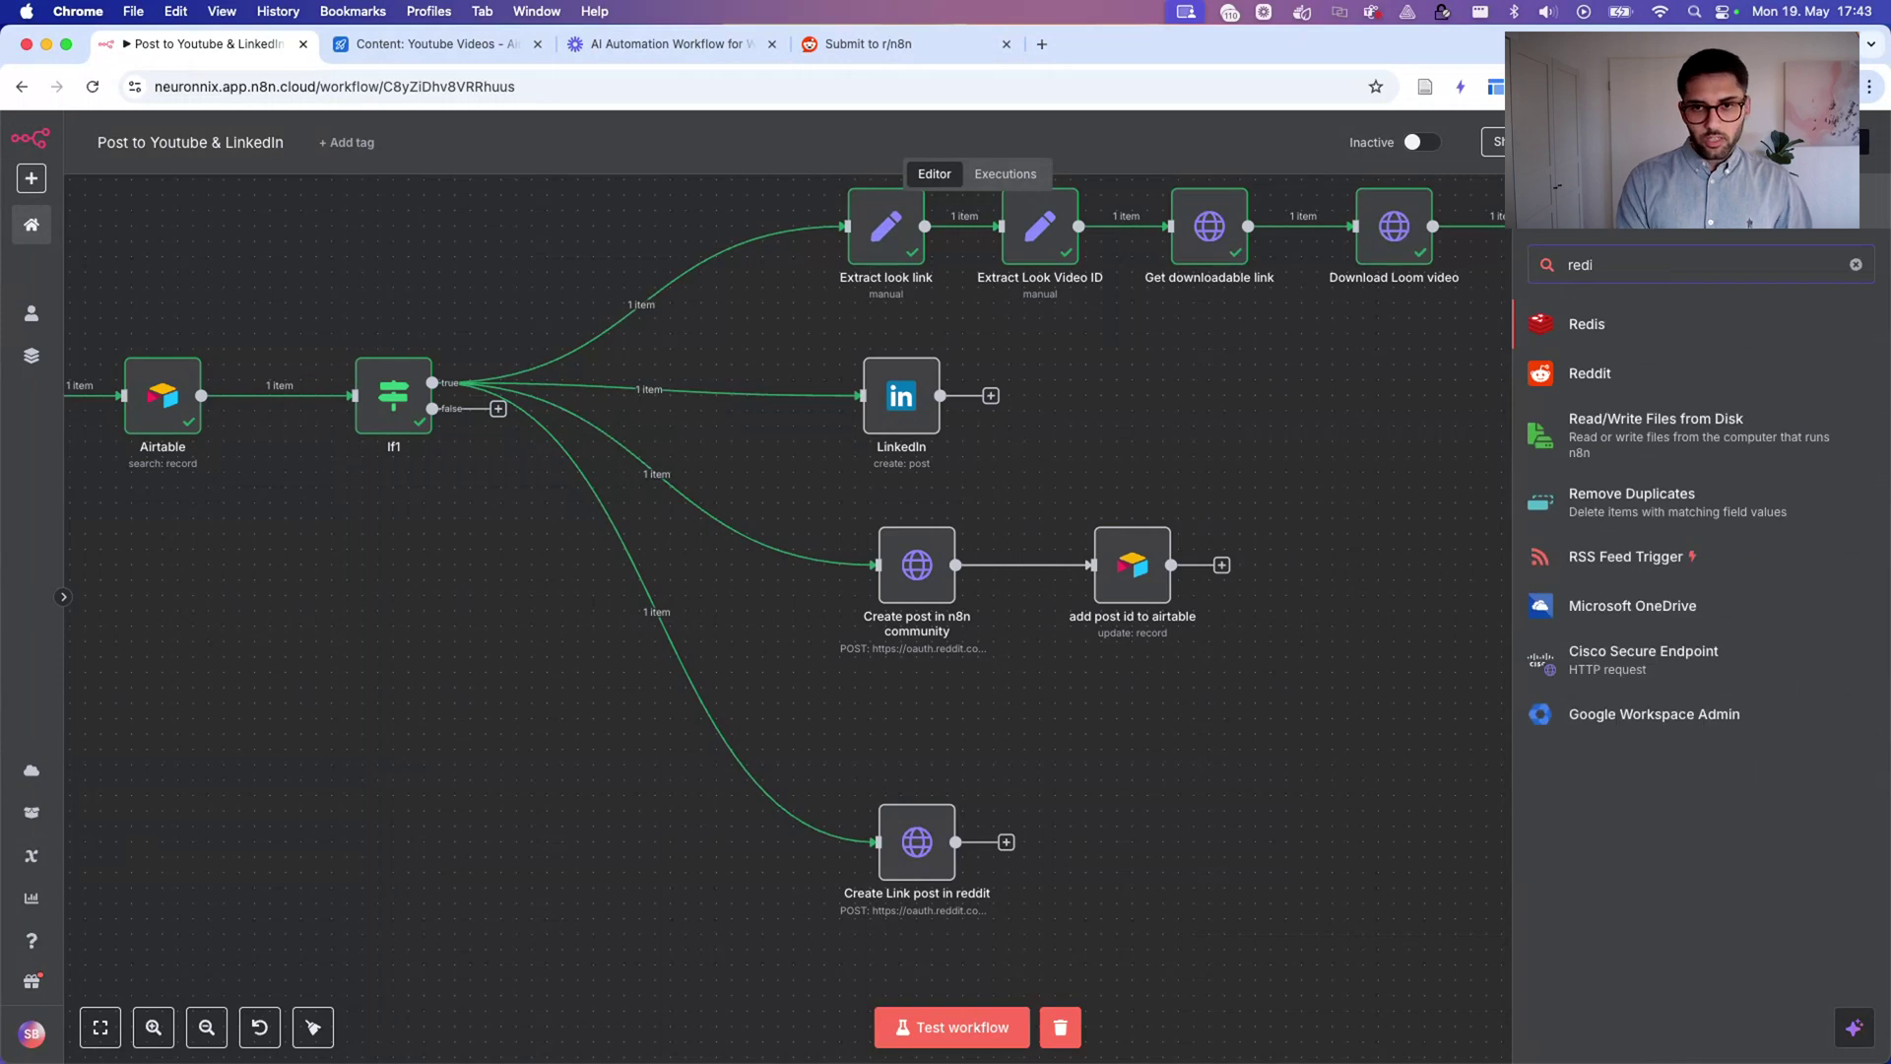
click(1618, 381)
click(1622, 401)
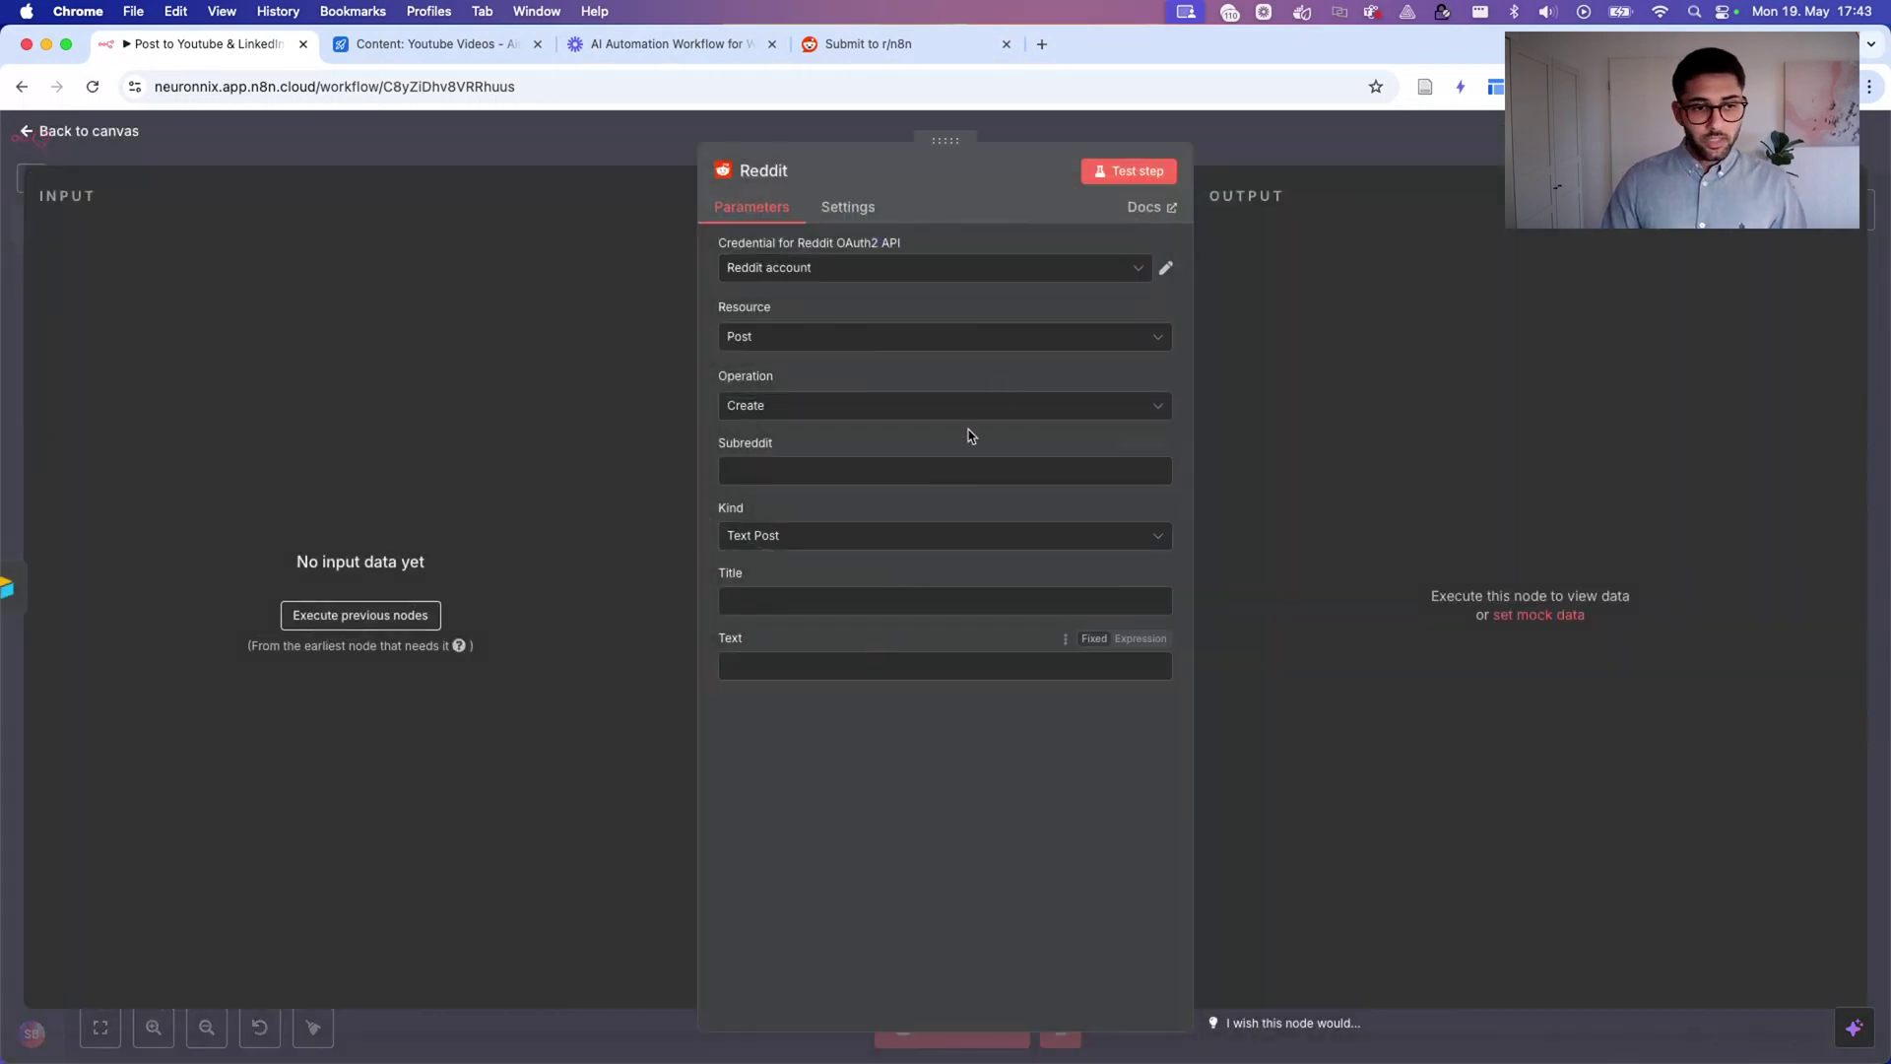
Close the Reddit node's settings, then delete its connection from "add post id to airtable" and the Reddit node itself.
key(Escape)
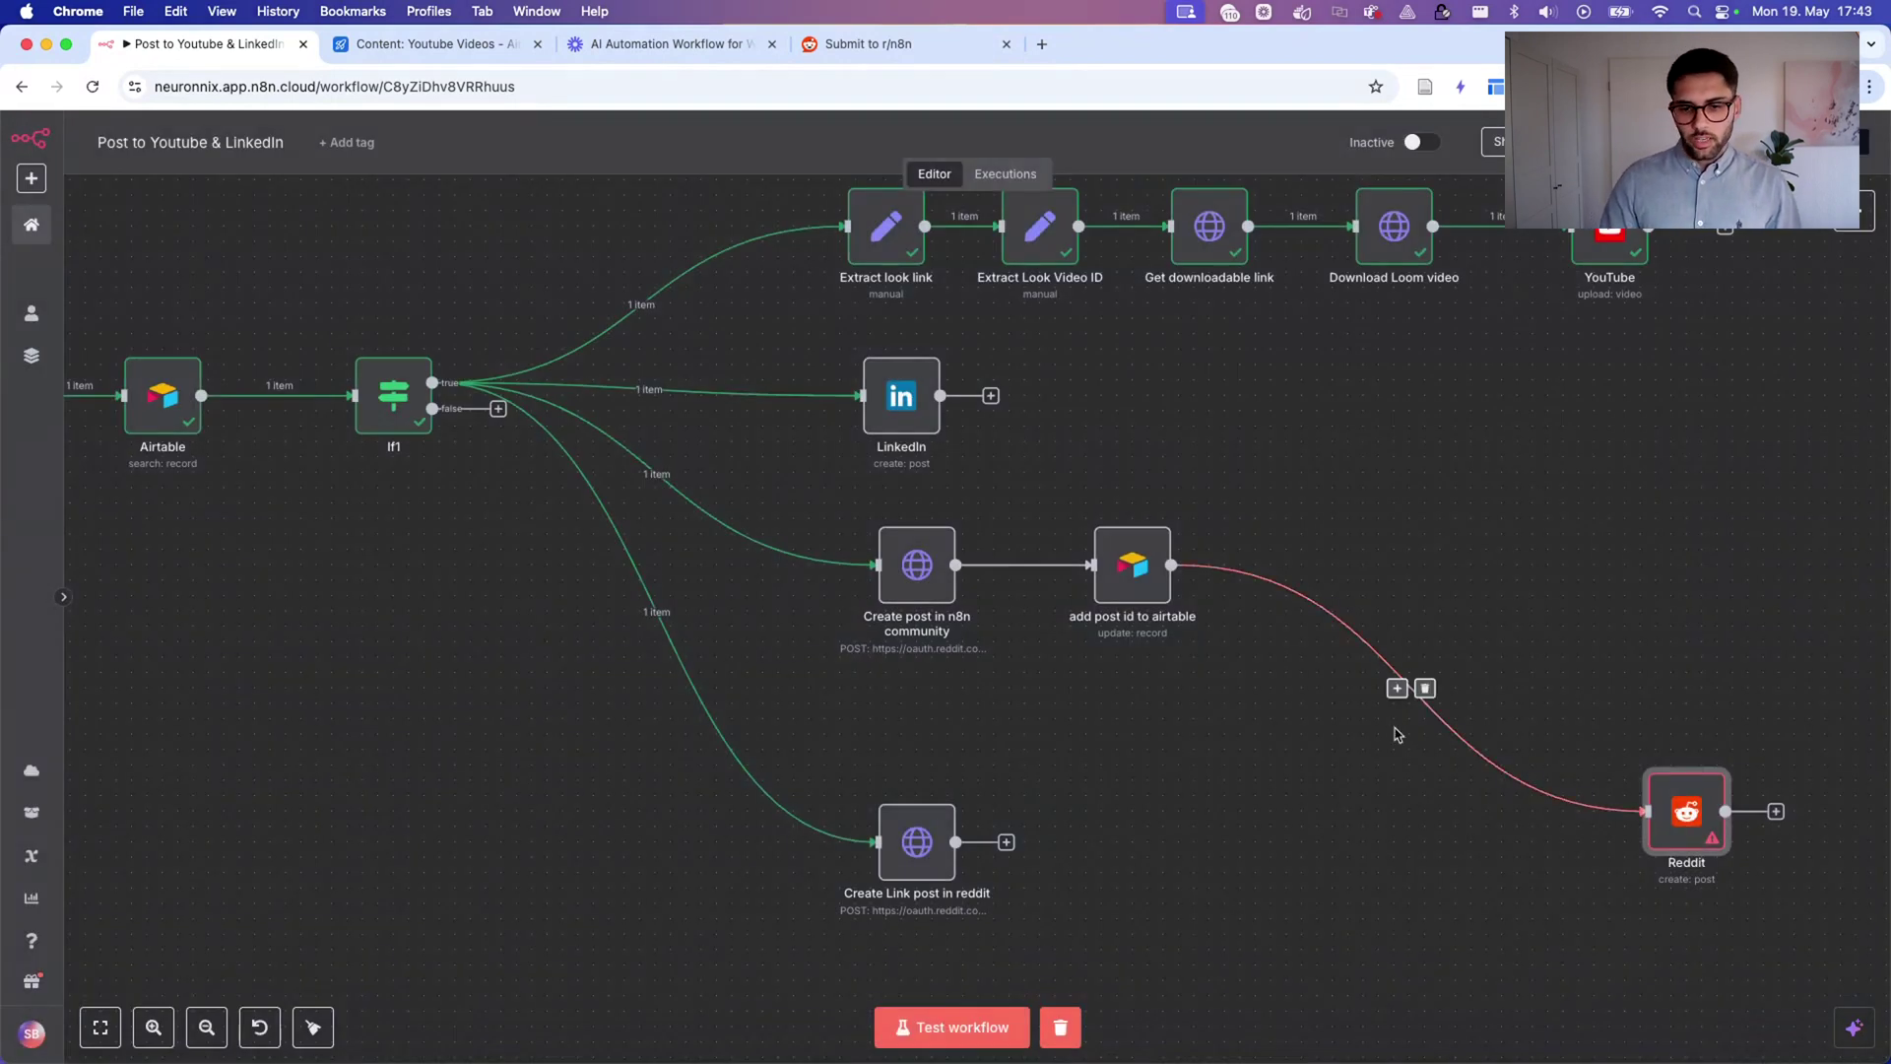
click(1424, 688)
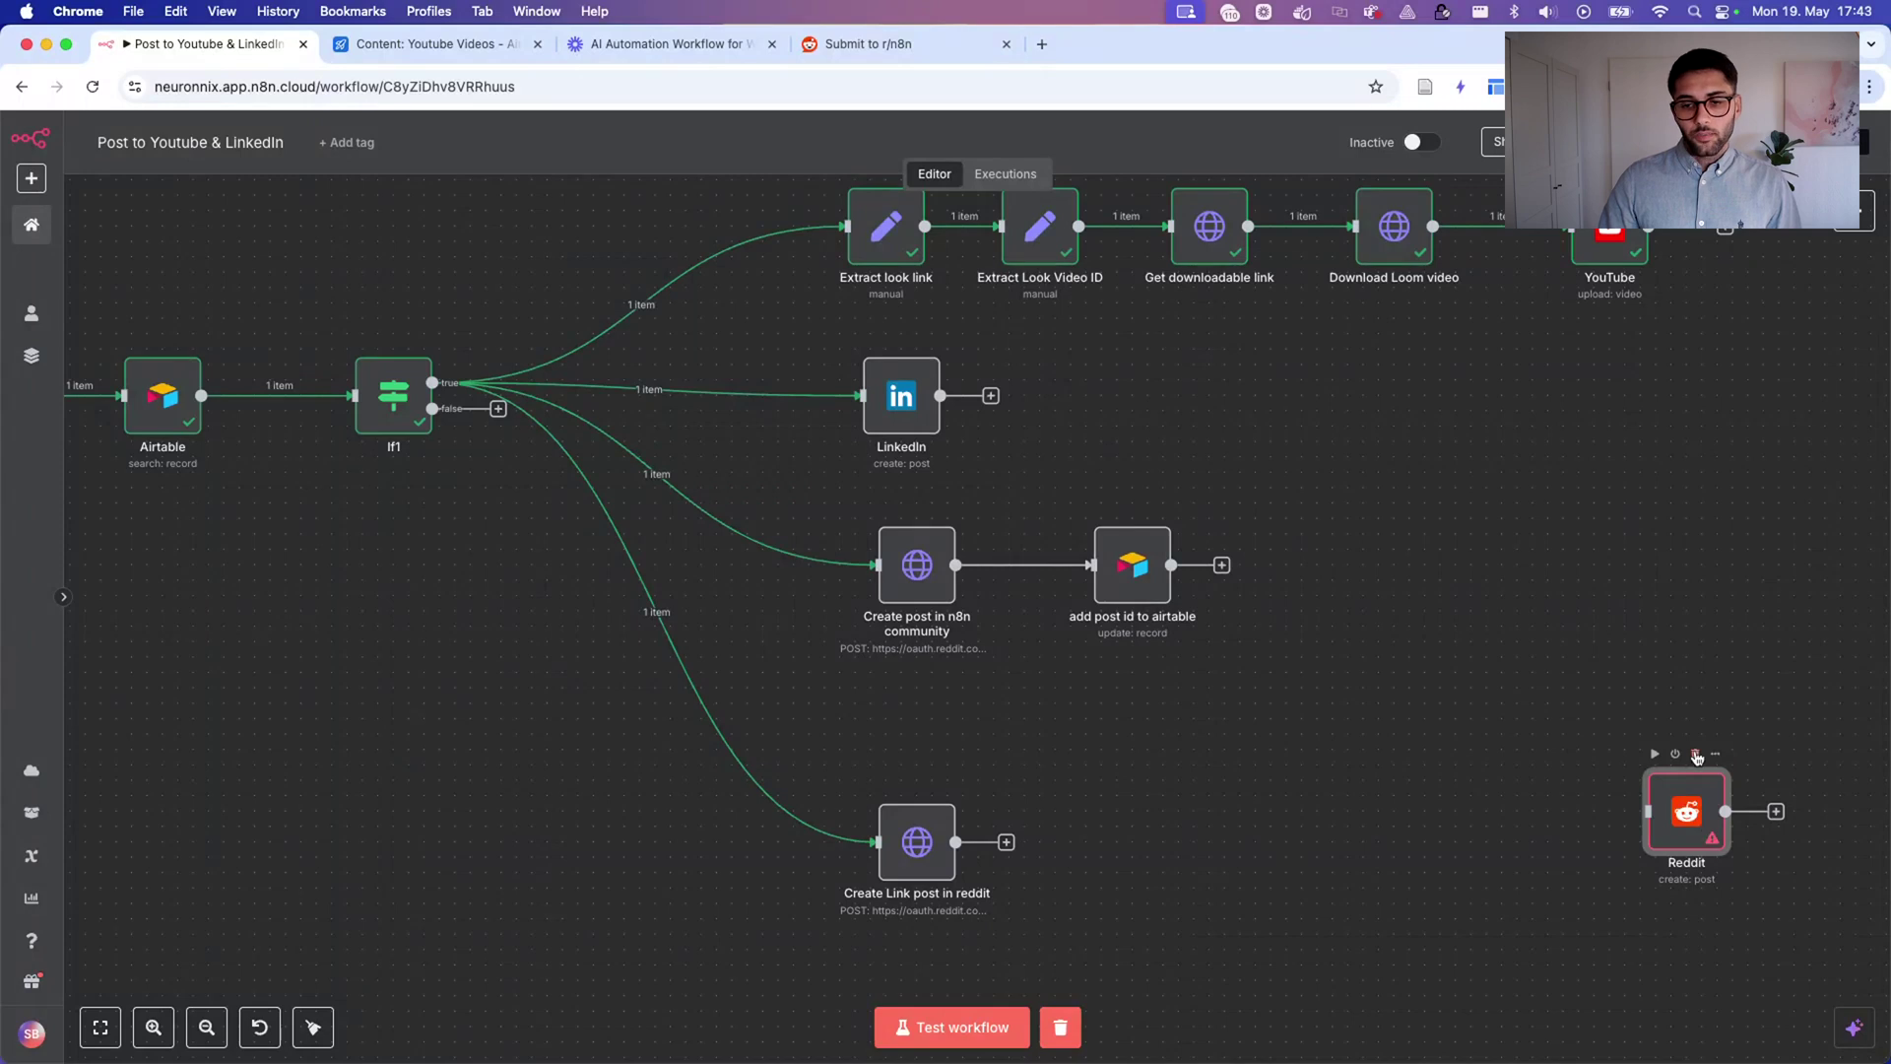
click(1696, 755)
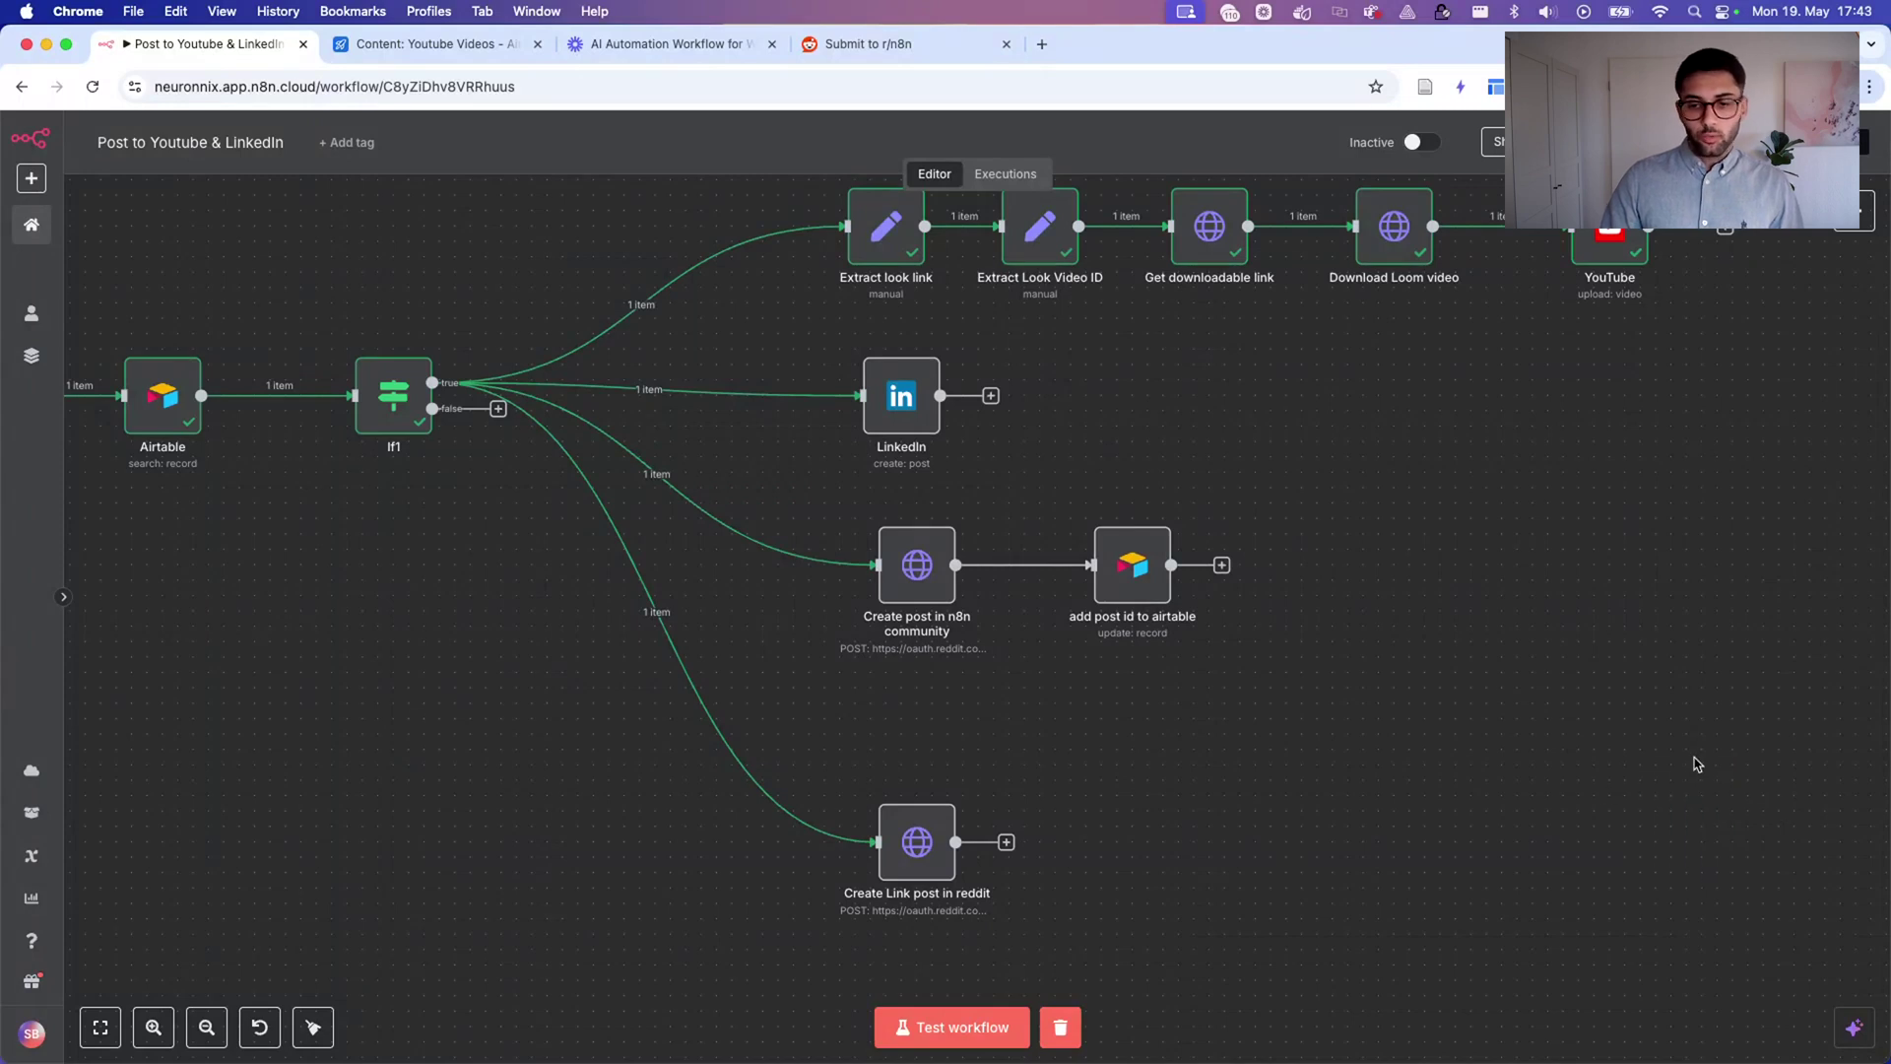
Switch to the Reddit tab, go to the Reddit home page, and return to the n8n workflow.
click(859, 56)
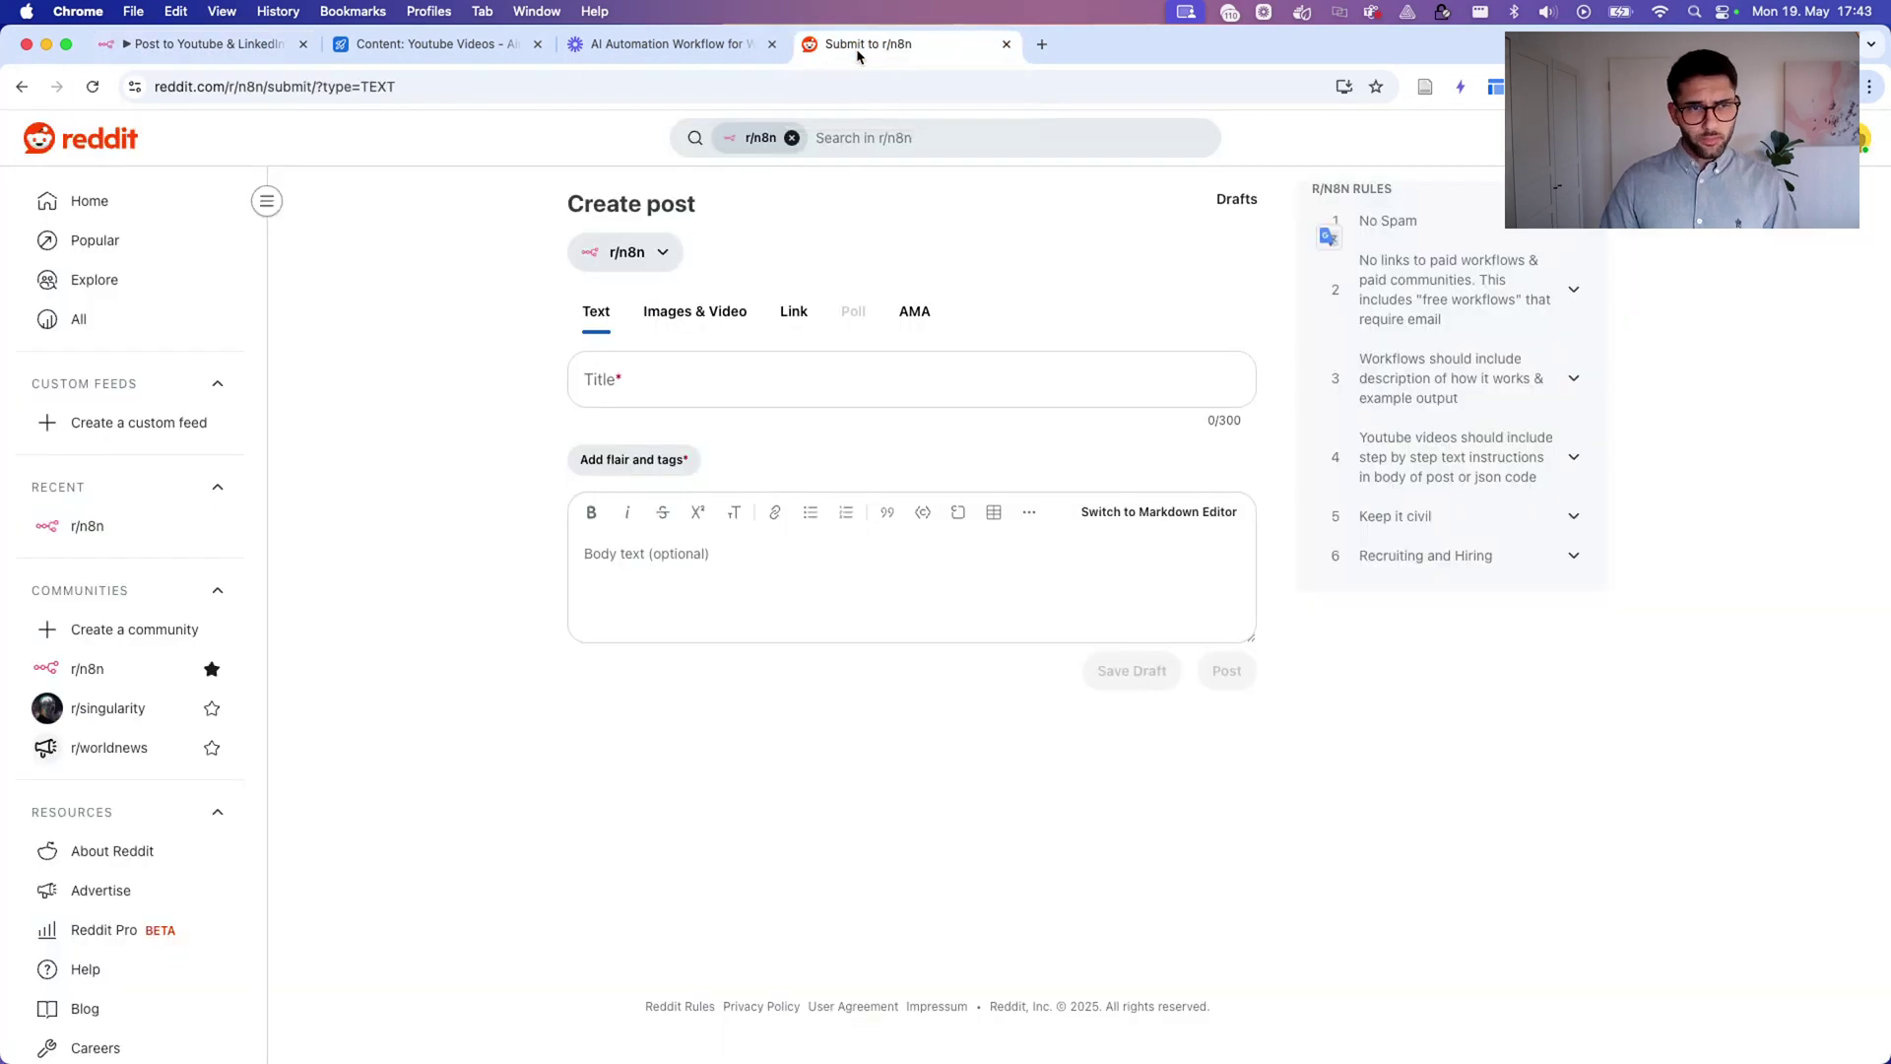
click(125, 138)
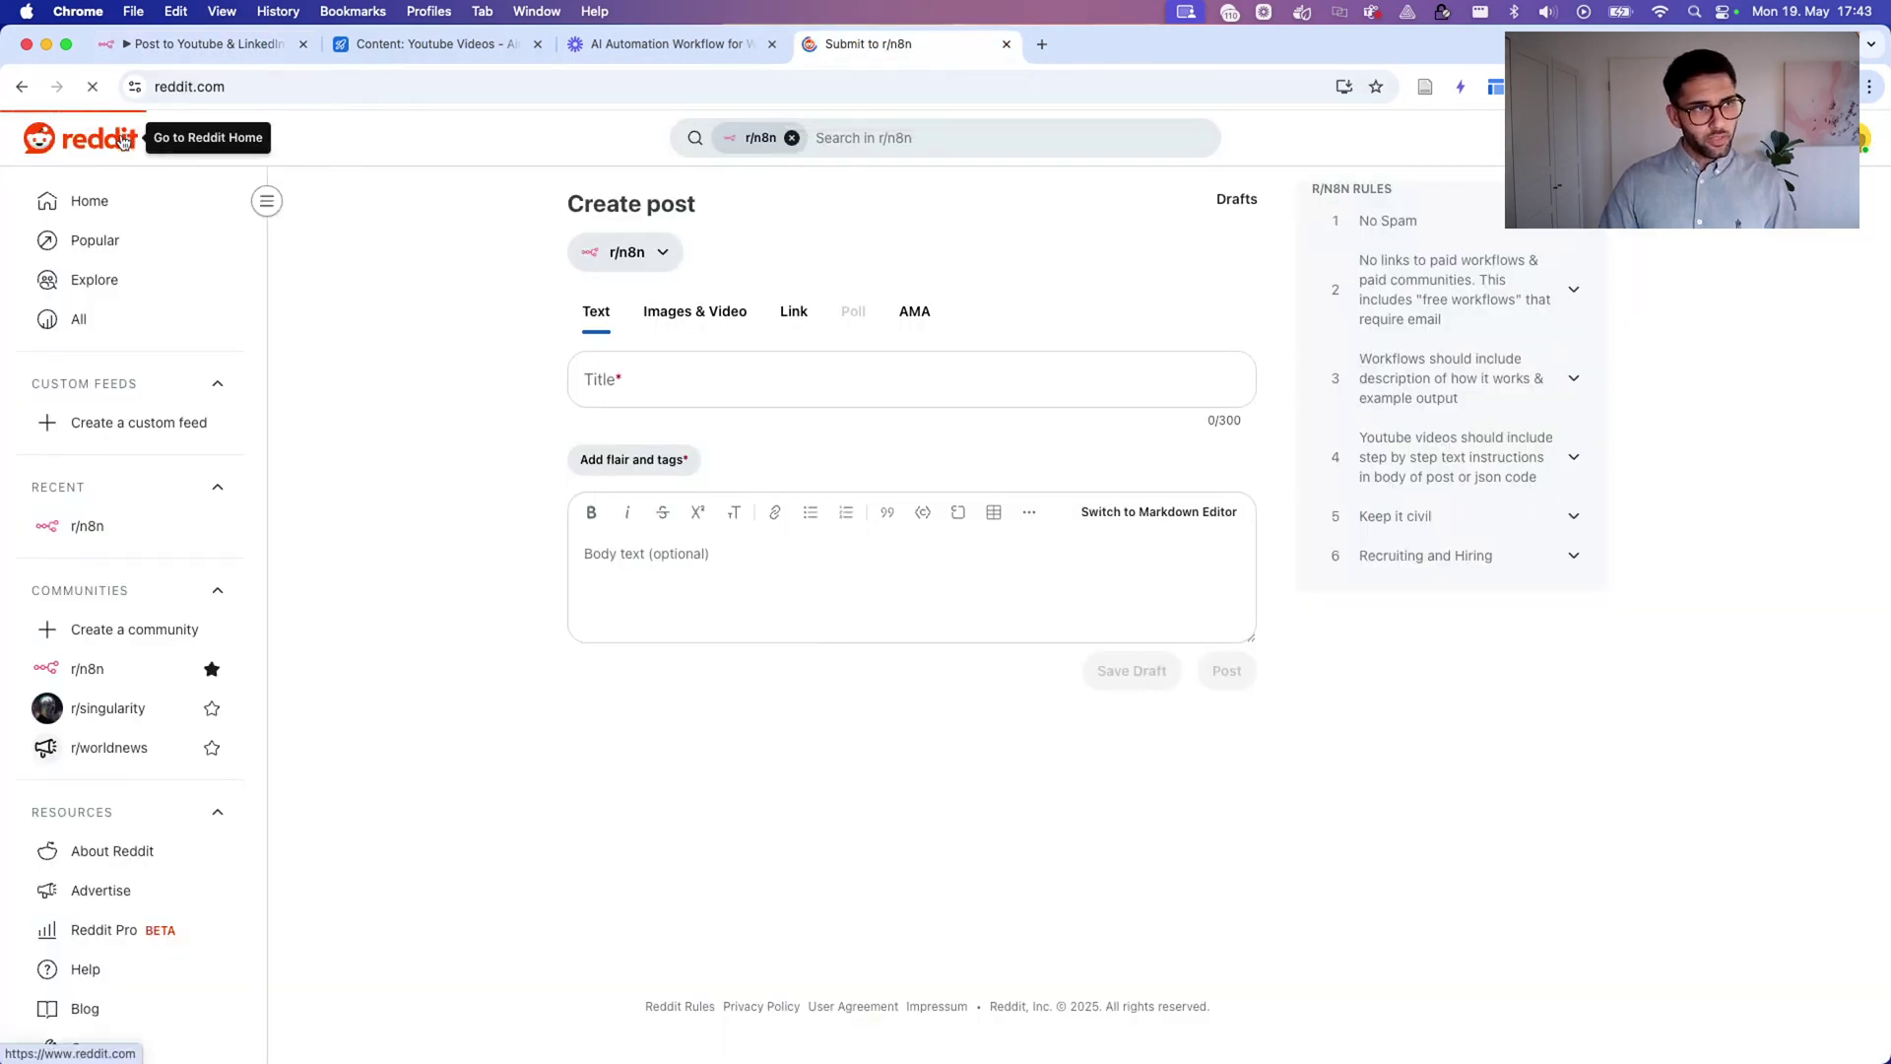
key(super+1)
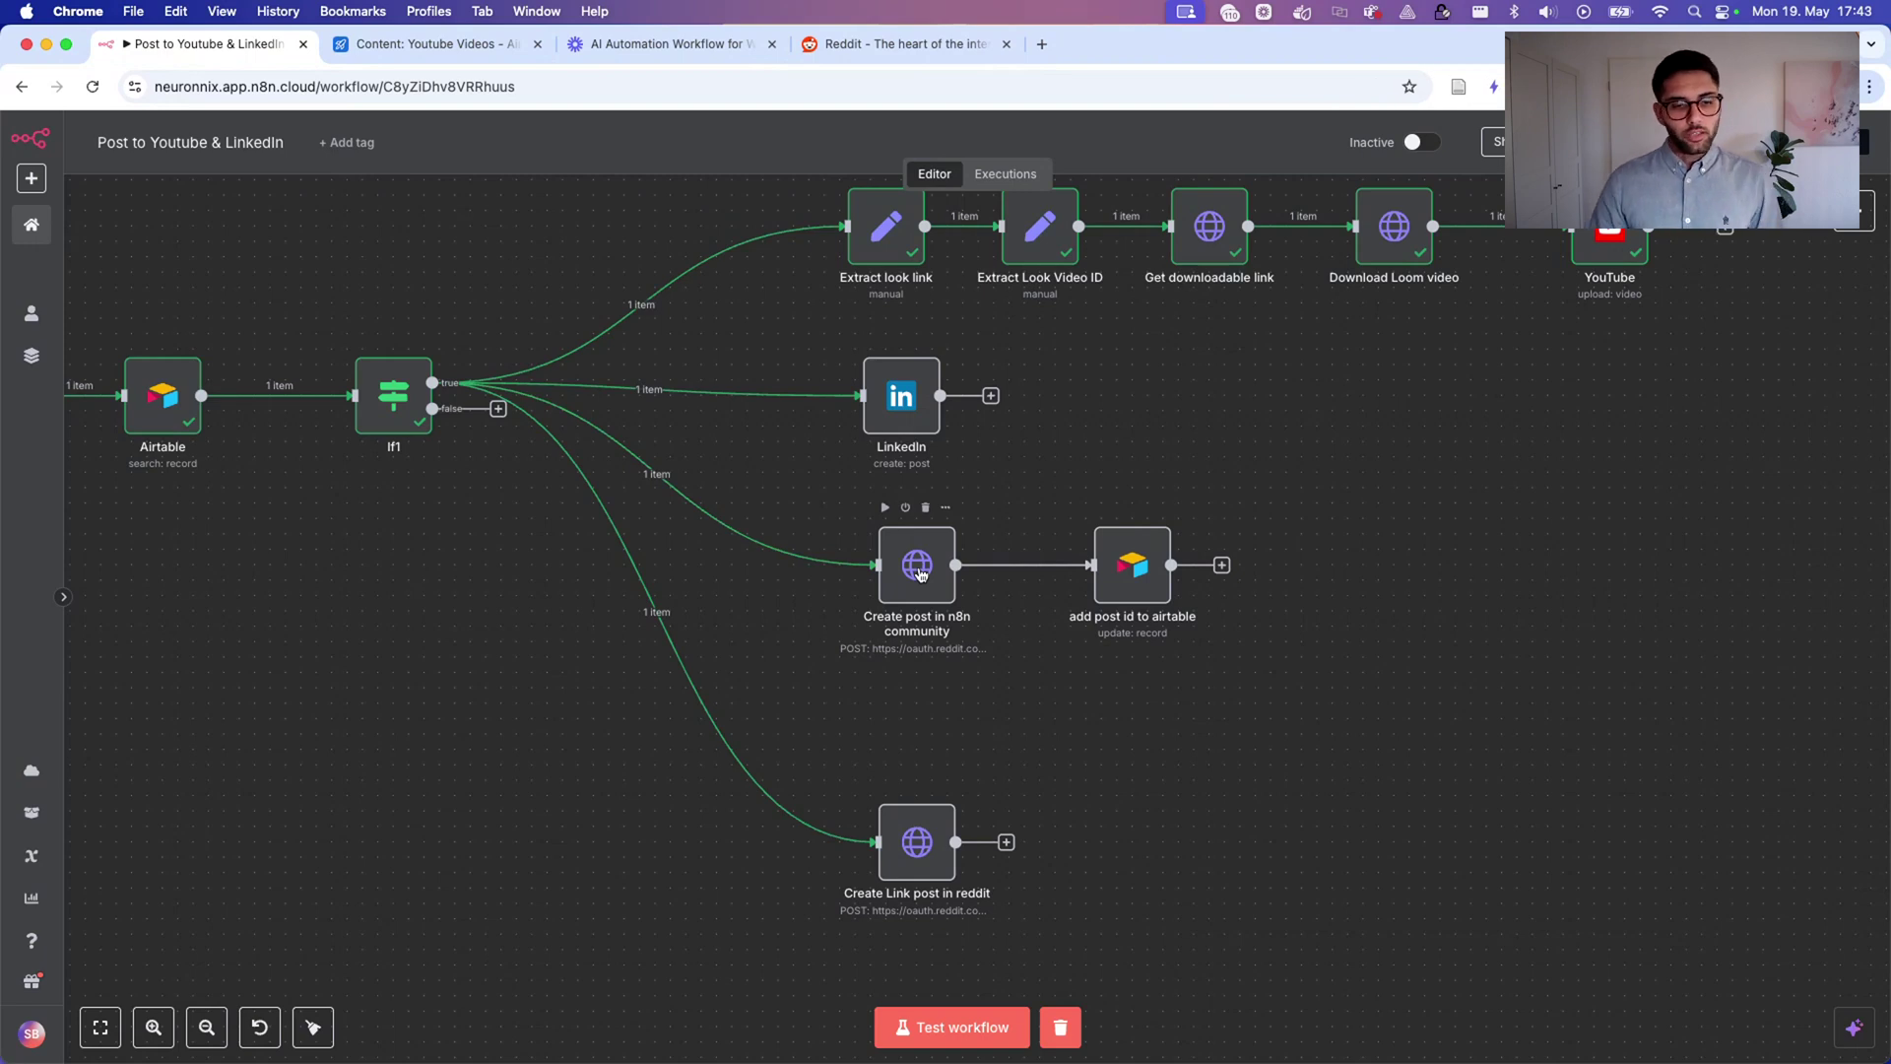
click(920, 575)
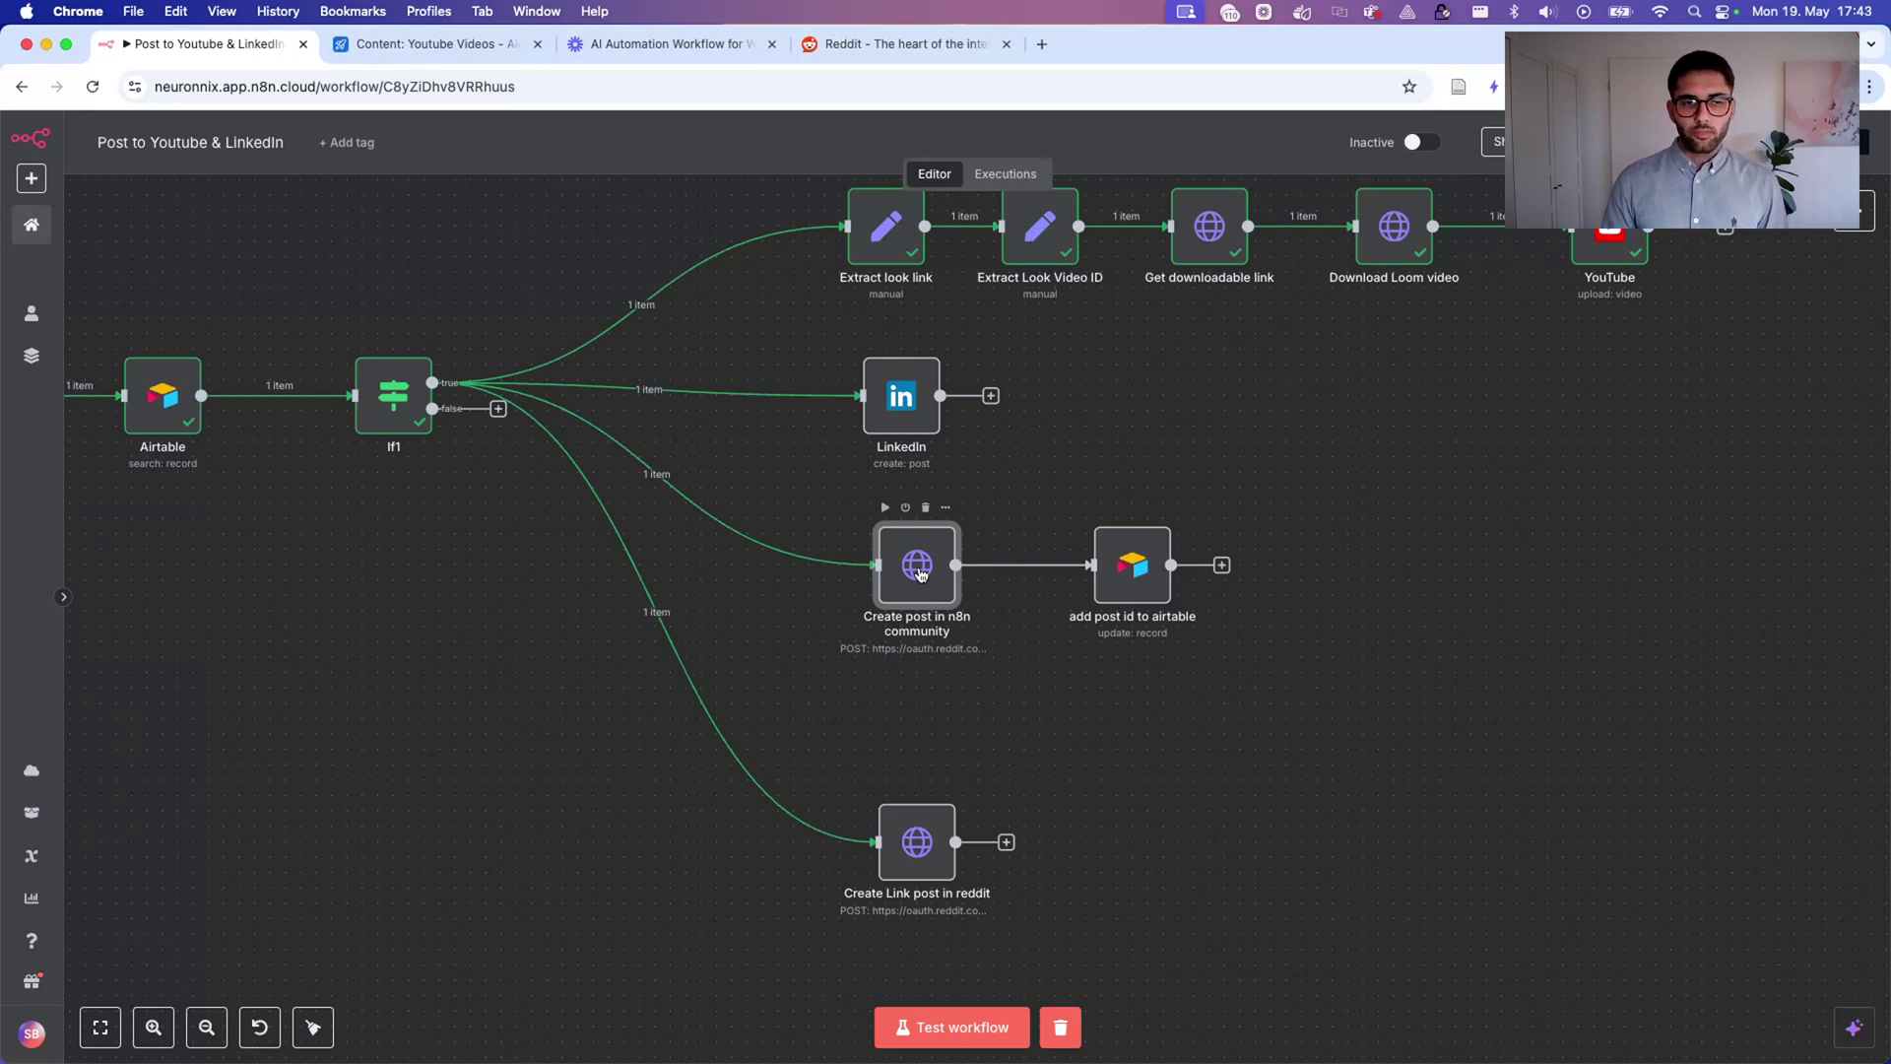
scroll(935, 759, down, 2)
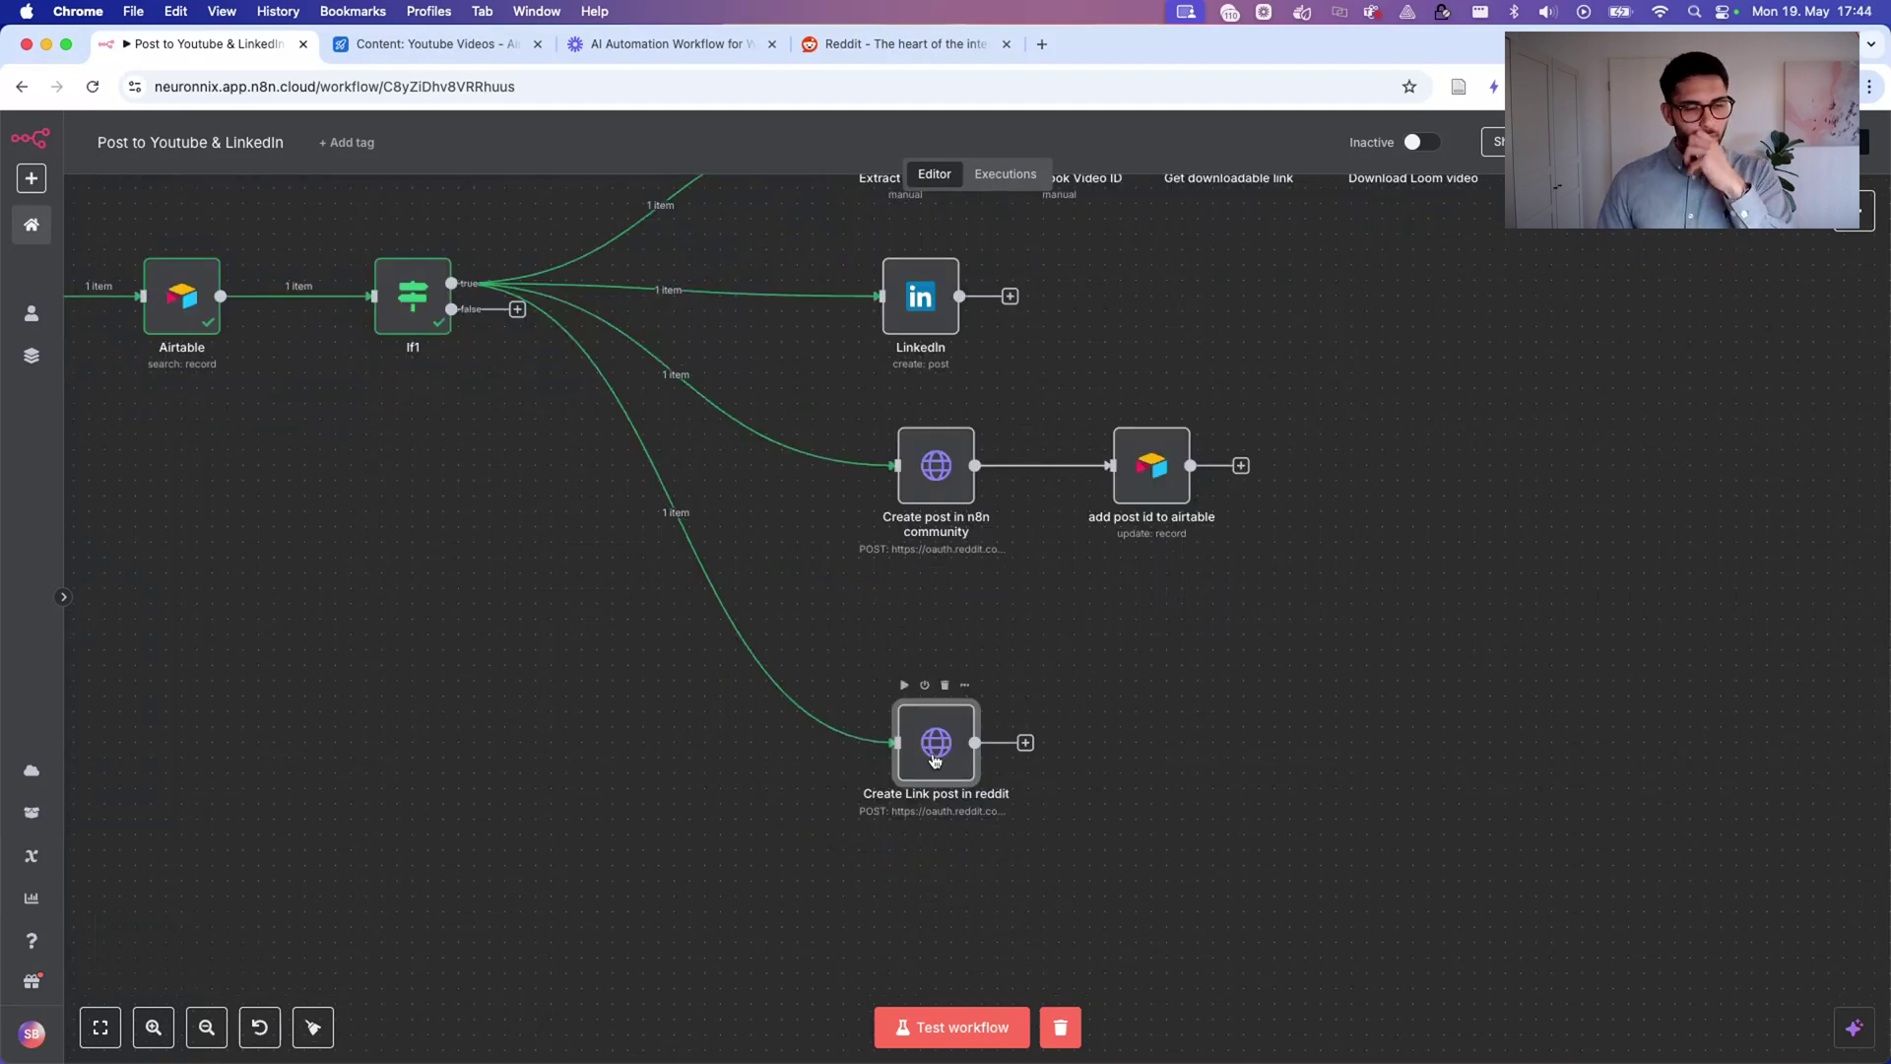
scroll(934, 760, up, 3)
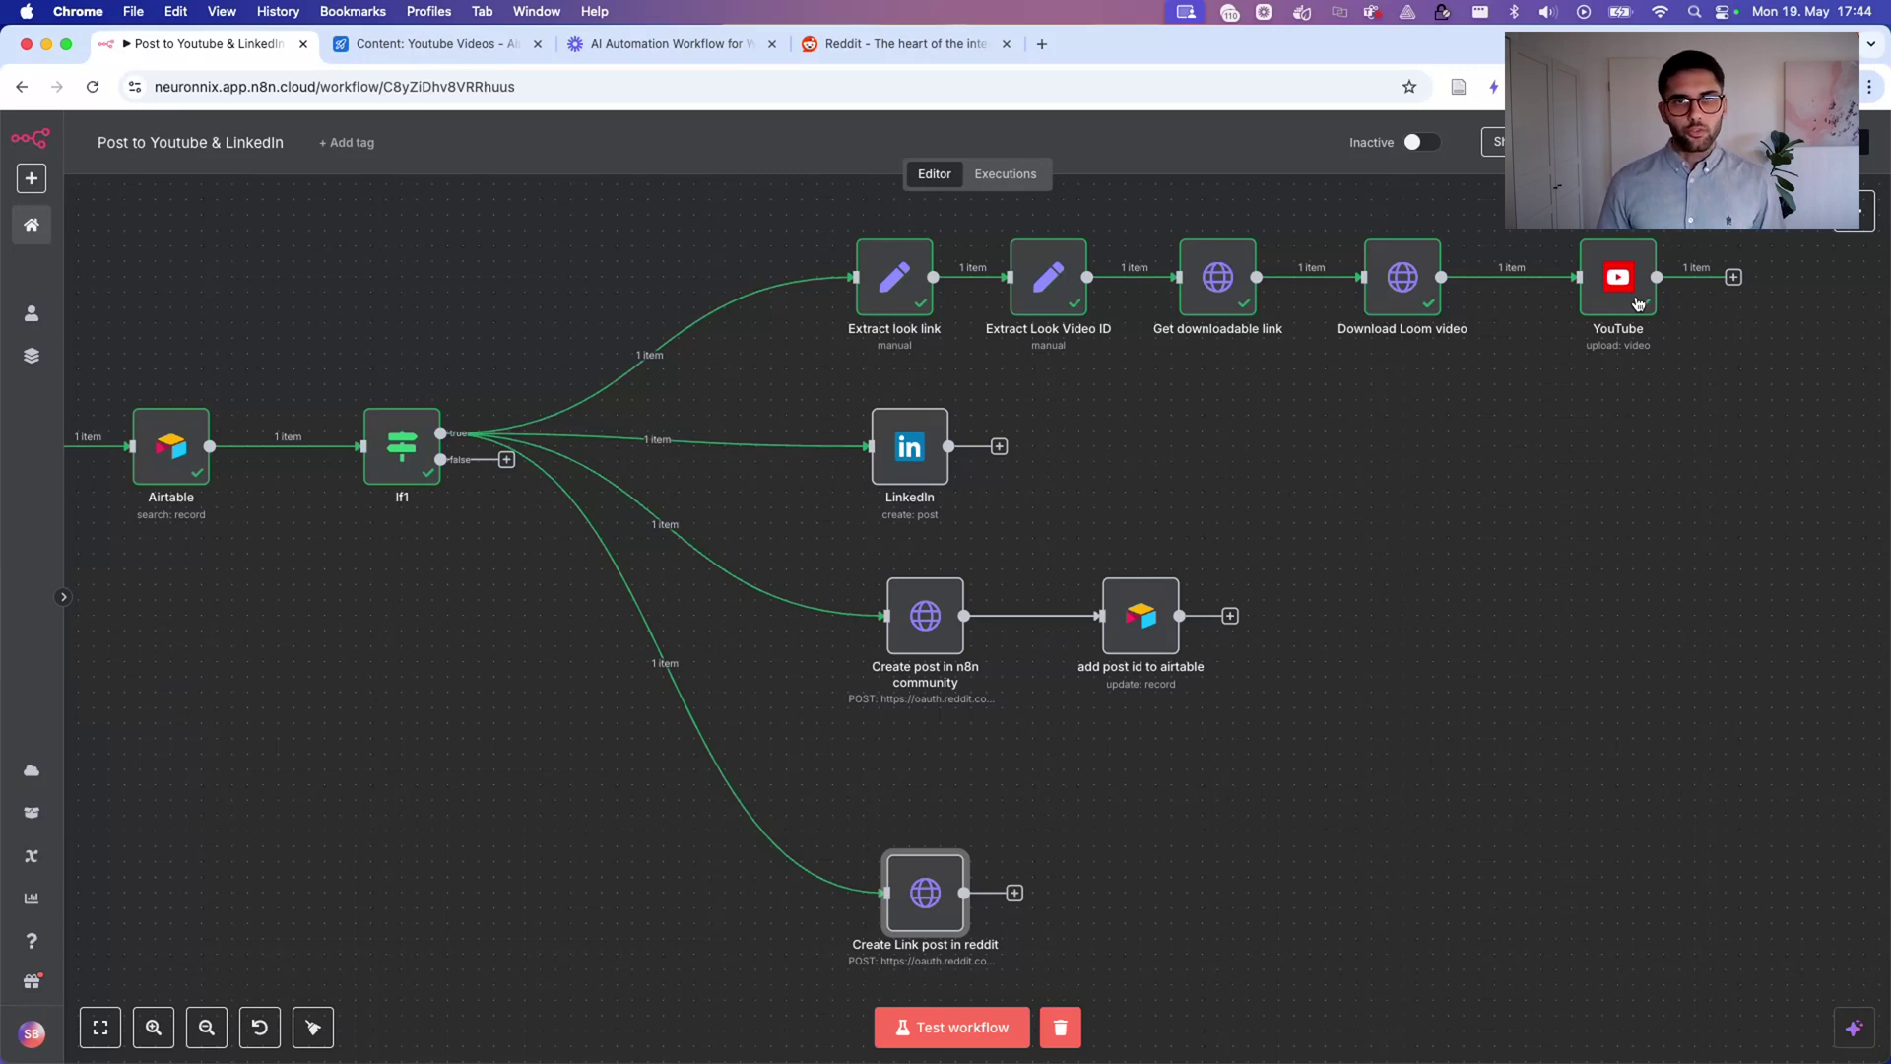
click(907, 453)
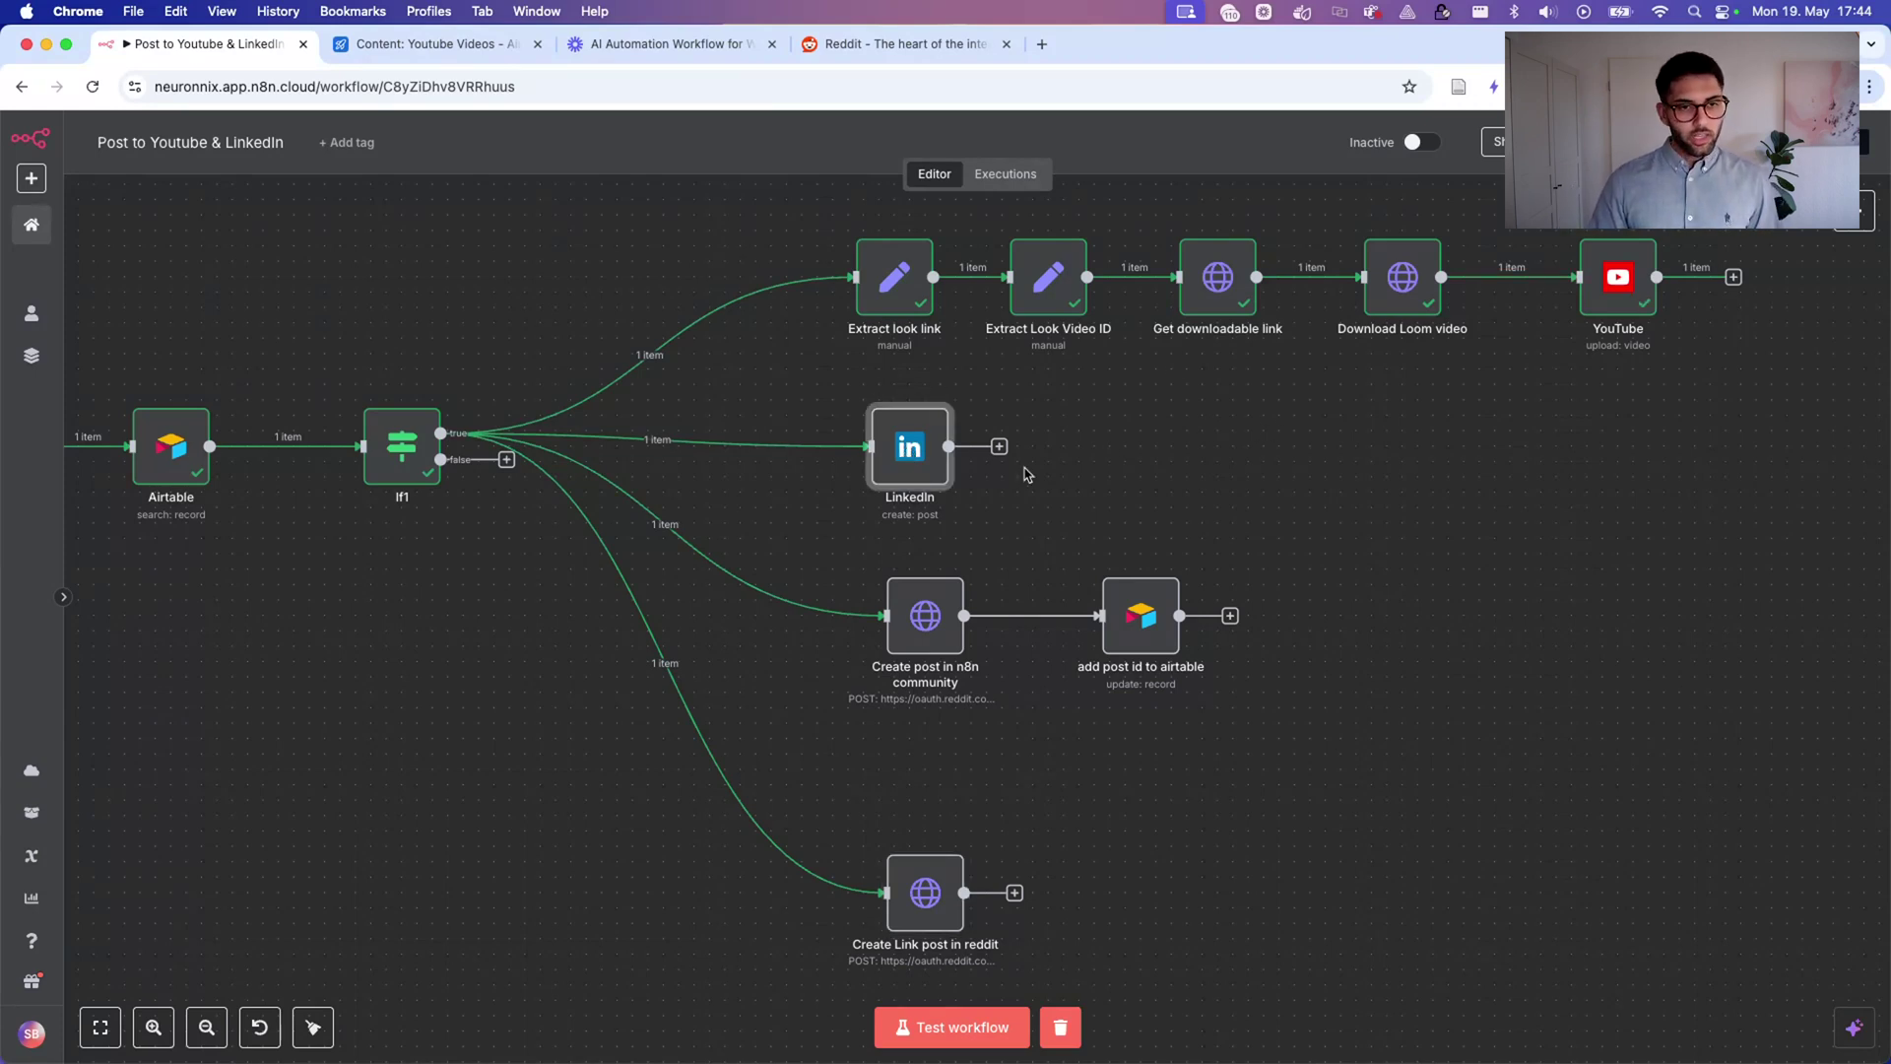
Switch to the Airtable content table and close the open LinkedIn image preview.
key(ctrl+Tab)
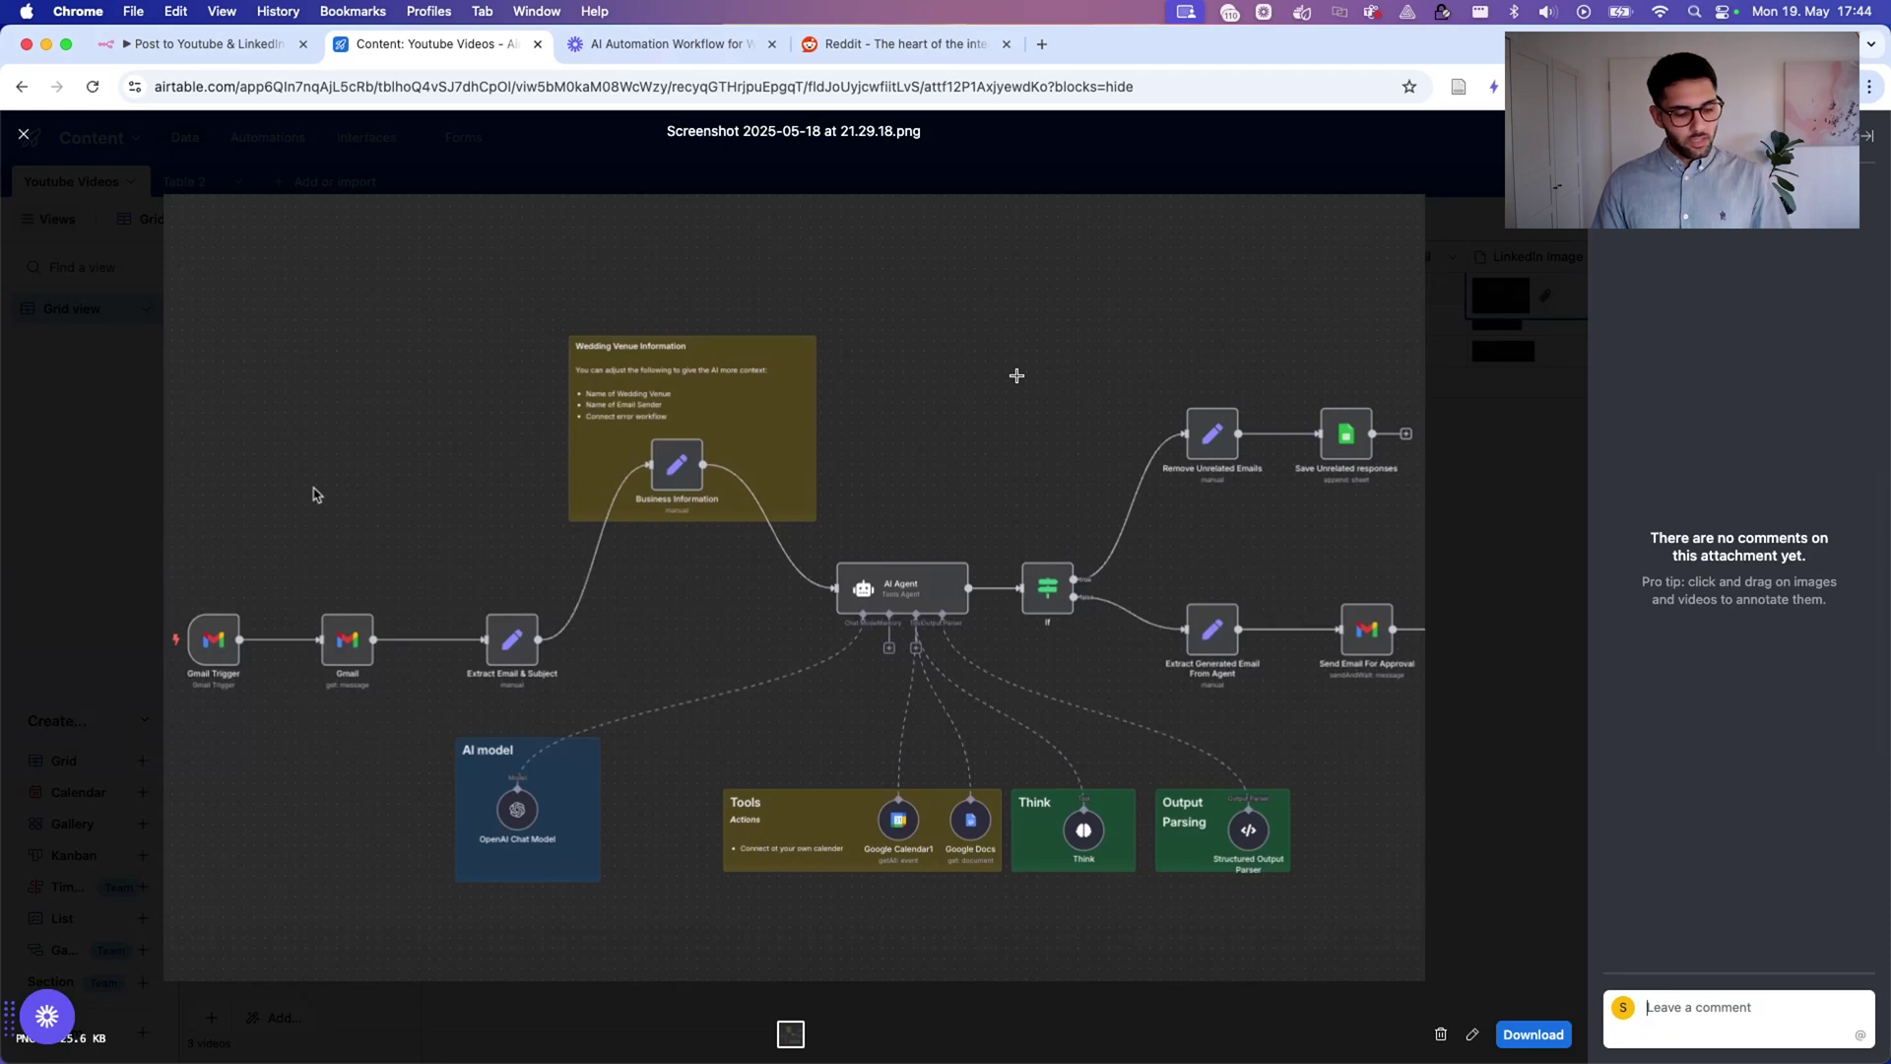
key(Escape)
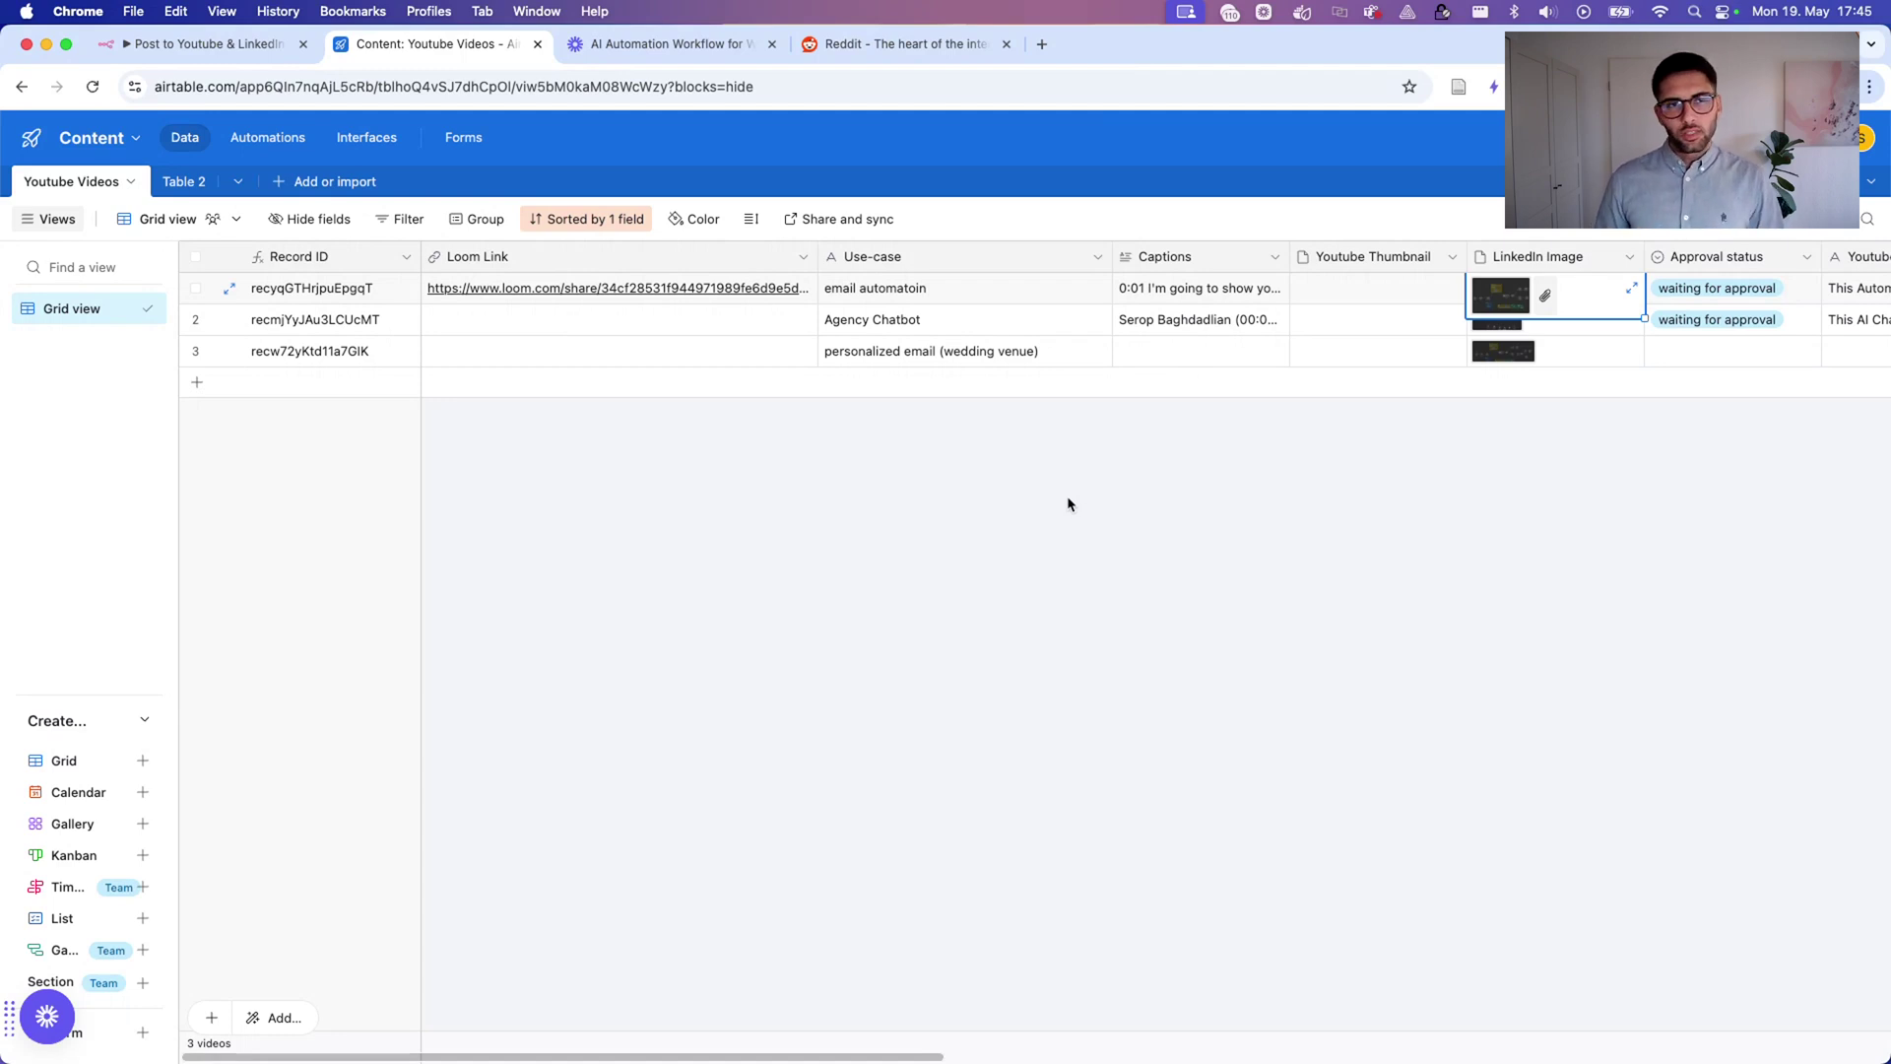
Return to the n8n workflow and move the LinkedIn node slightly to line up with the Reddit post nodes below it.
click(183, 45)
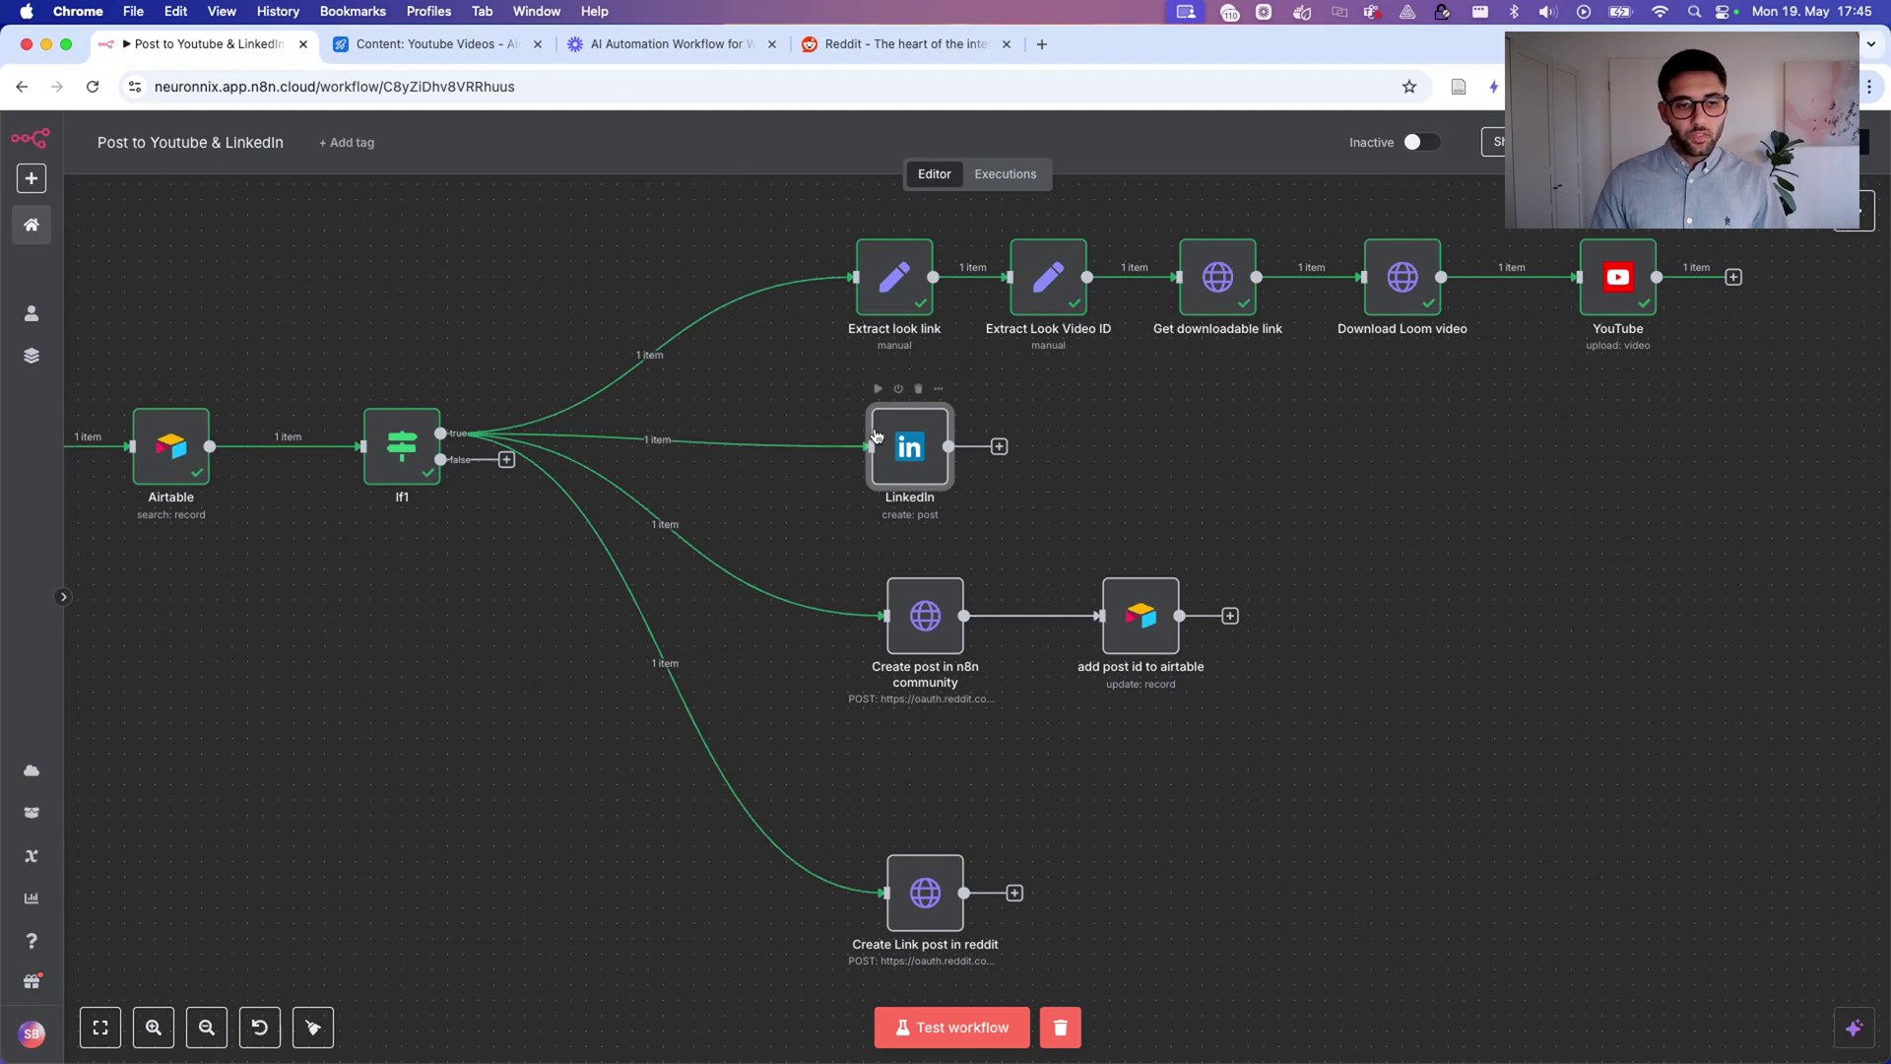
drag(893, 450, 908, 450)
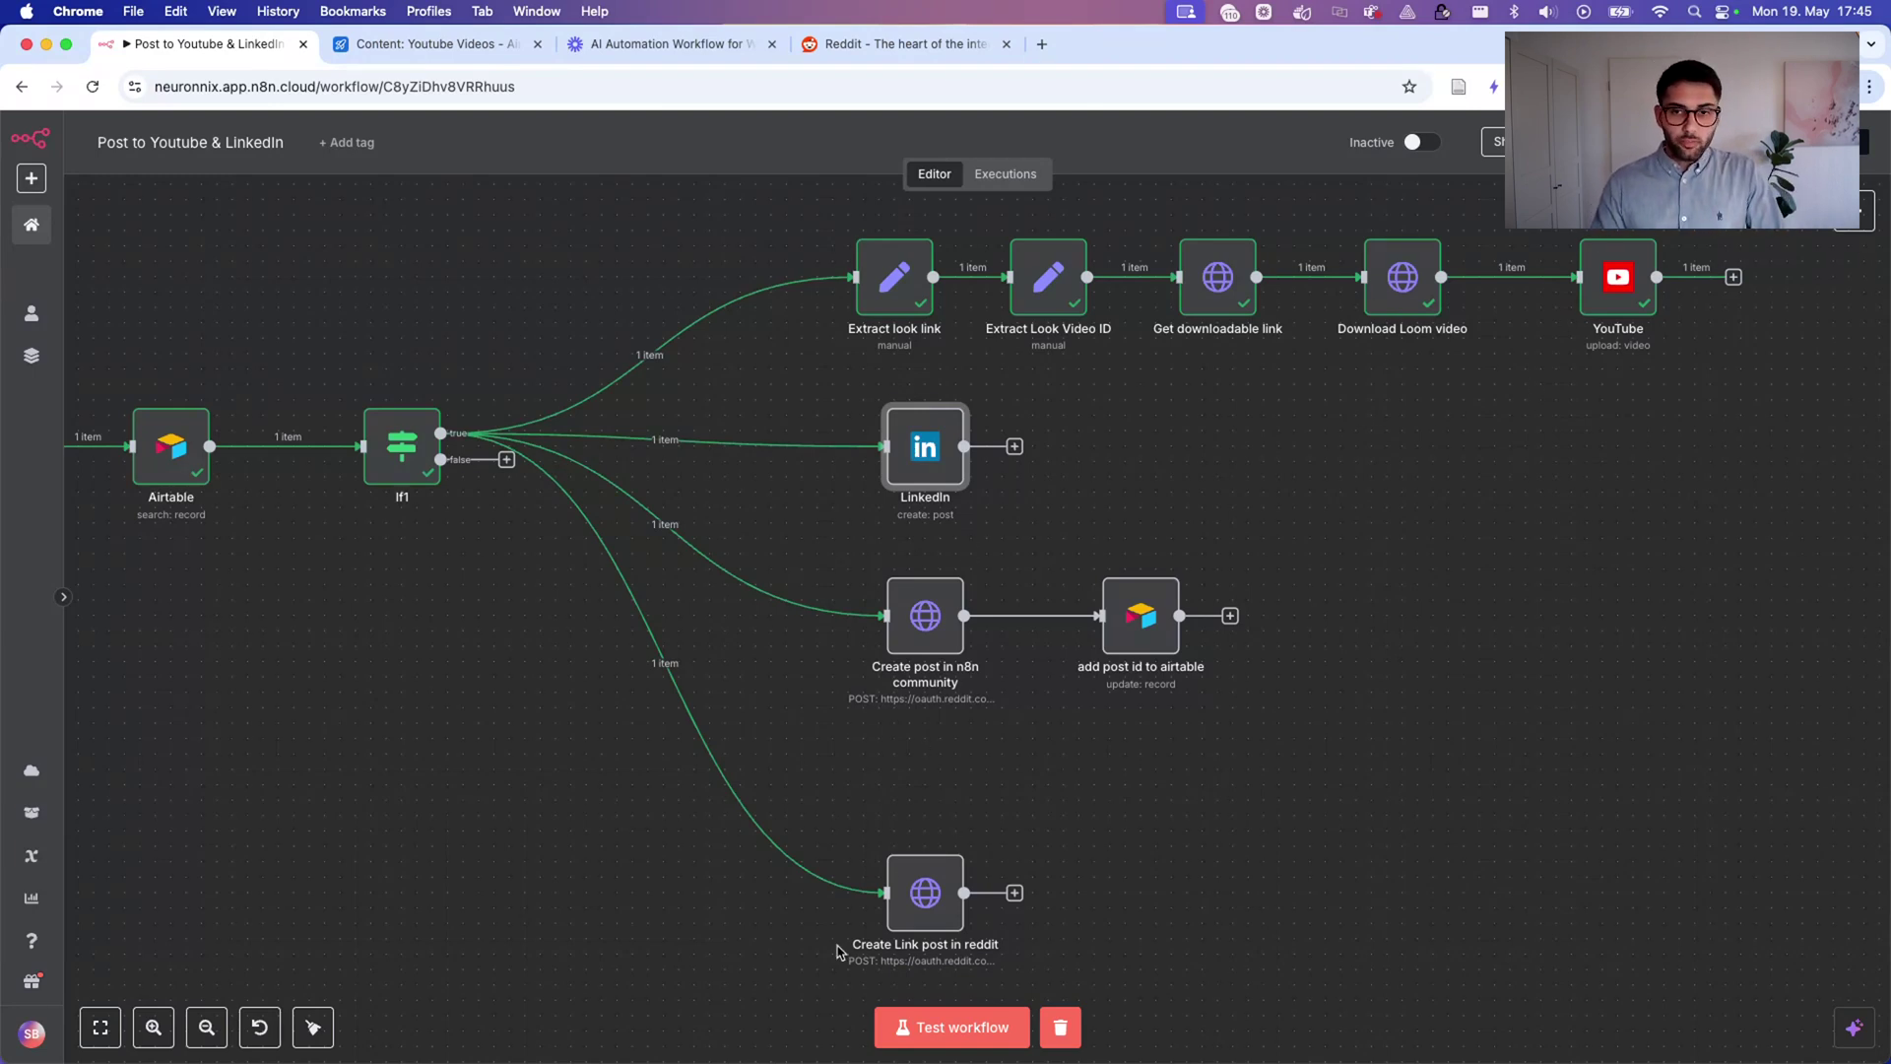
Search for an X node to follow "Create Link post in reddit", and close the node list without adding one.
scroll(1082, 751, down, 2)
click(1024, 797)
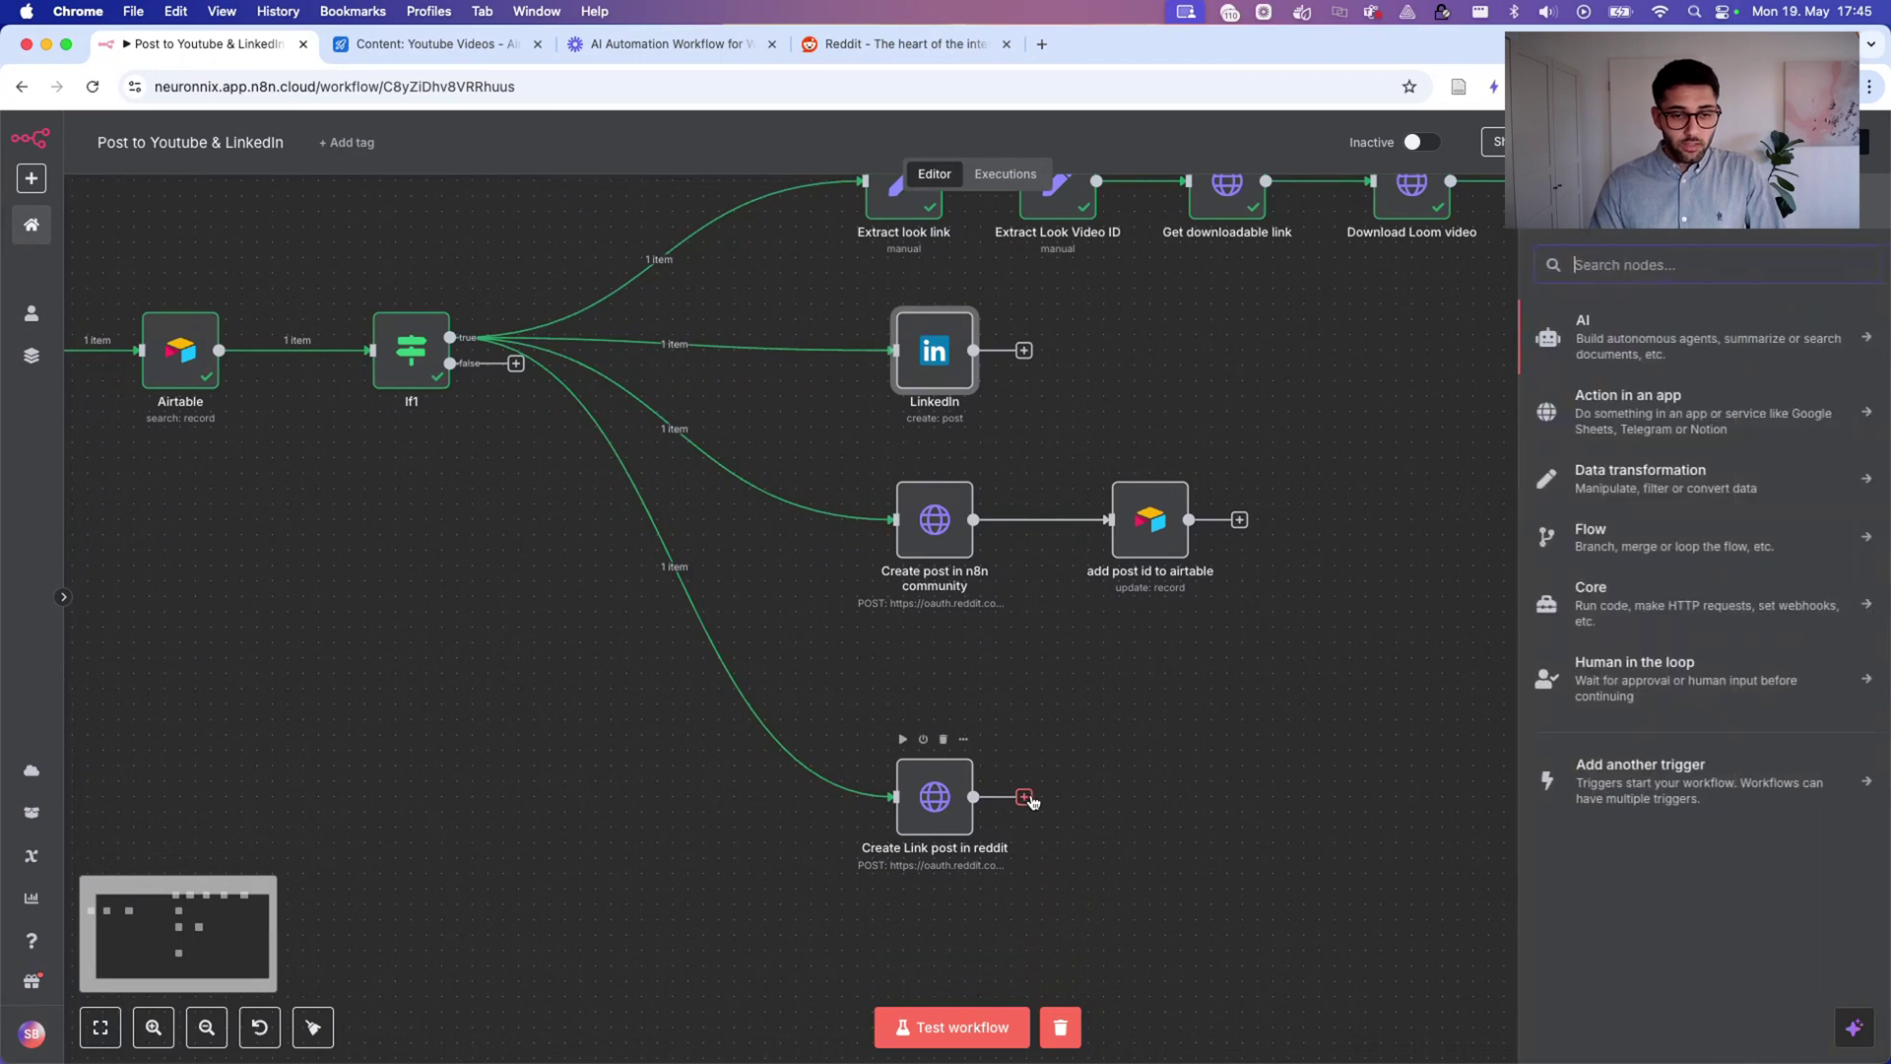
text(X)
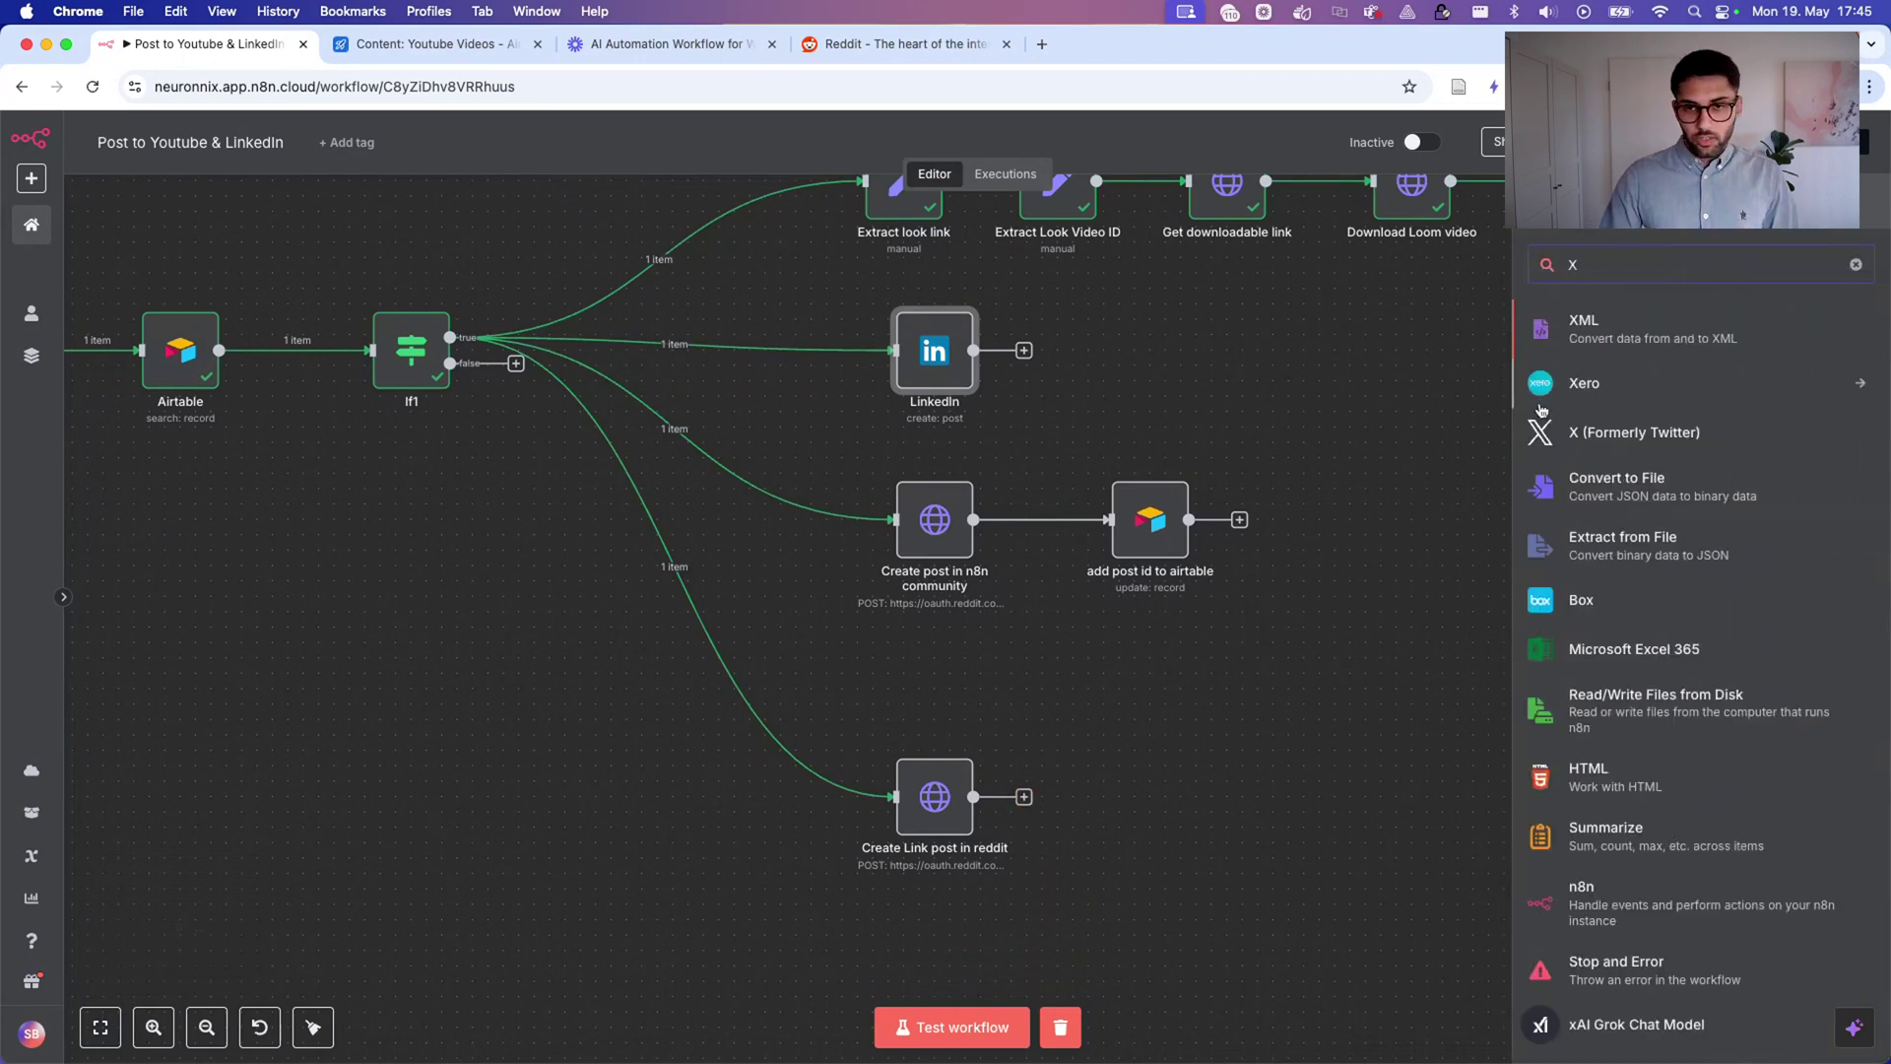
click(1331, 429)
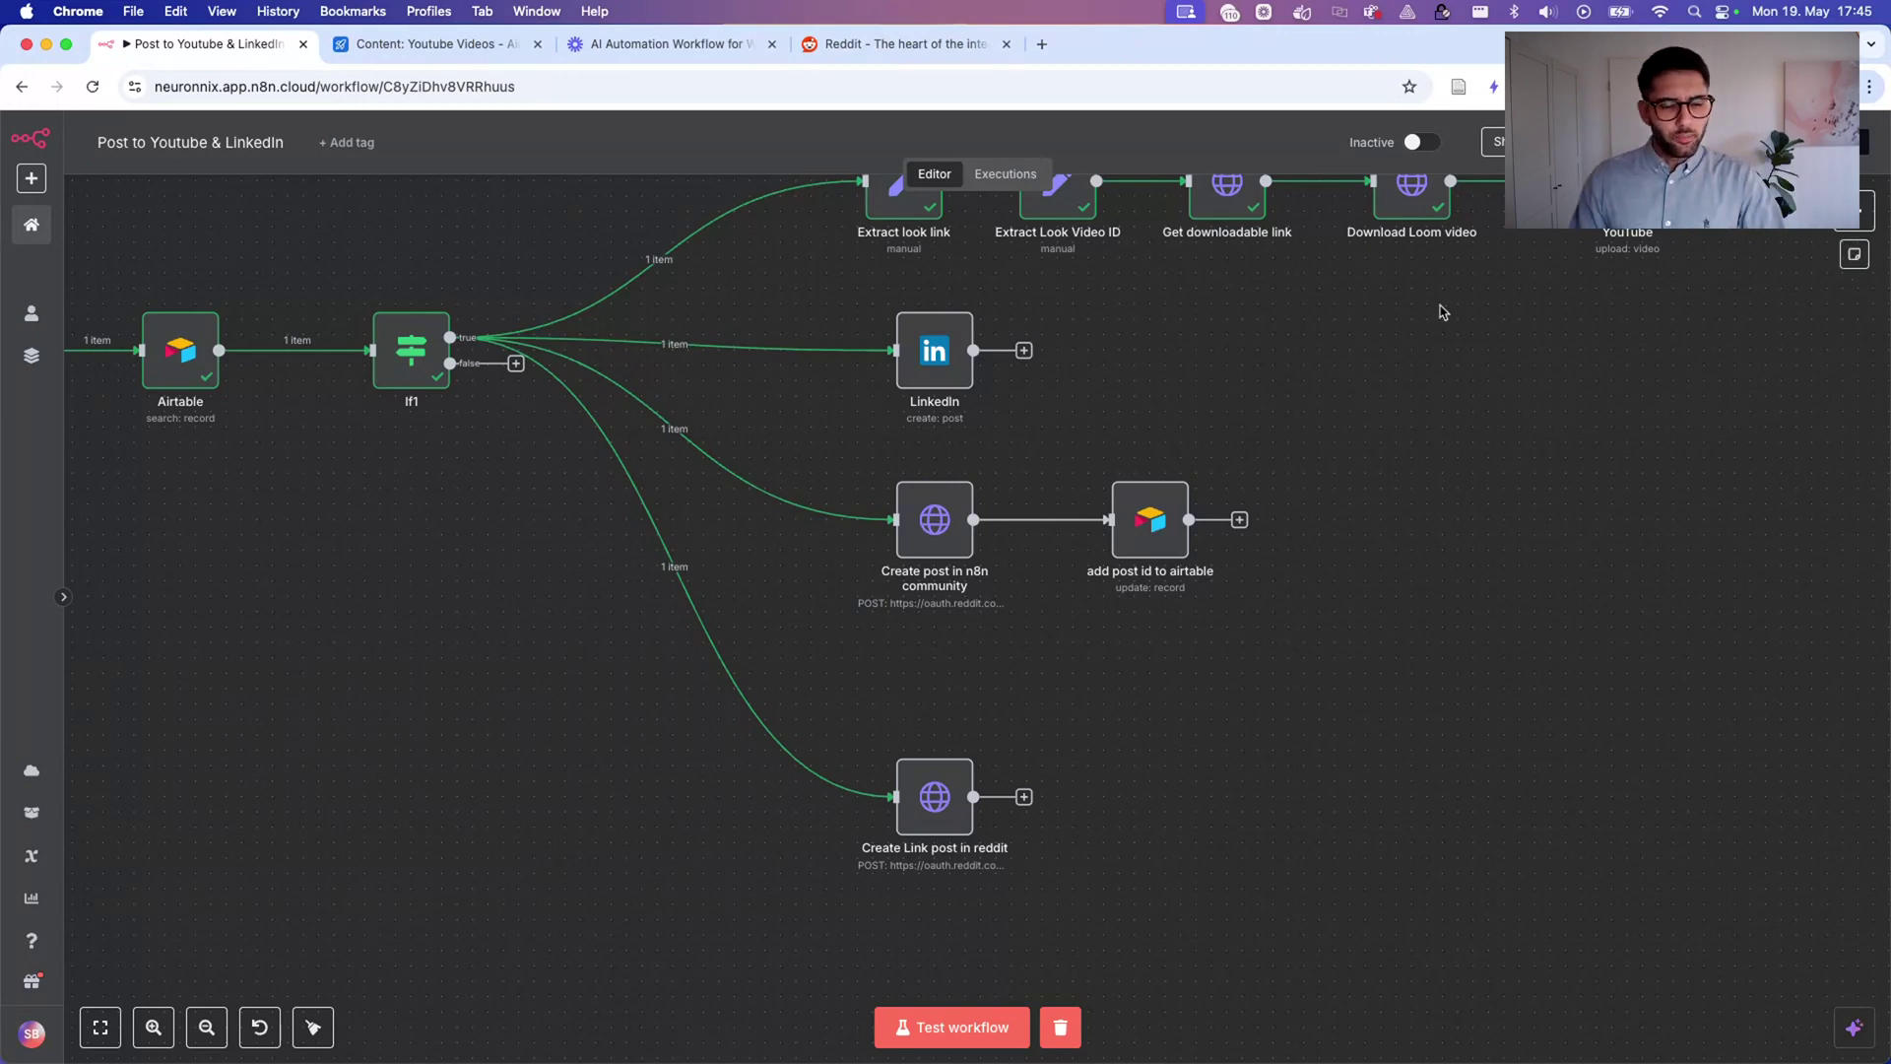
Select the Airtable trigger at the workflow's start, search the node list for "airtable", review its entries, and close the list.
scroll(1127, 397, up, 2)
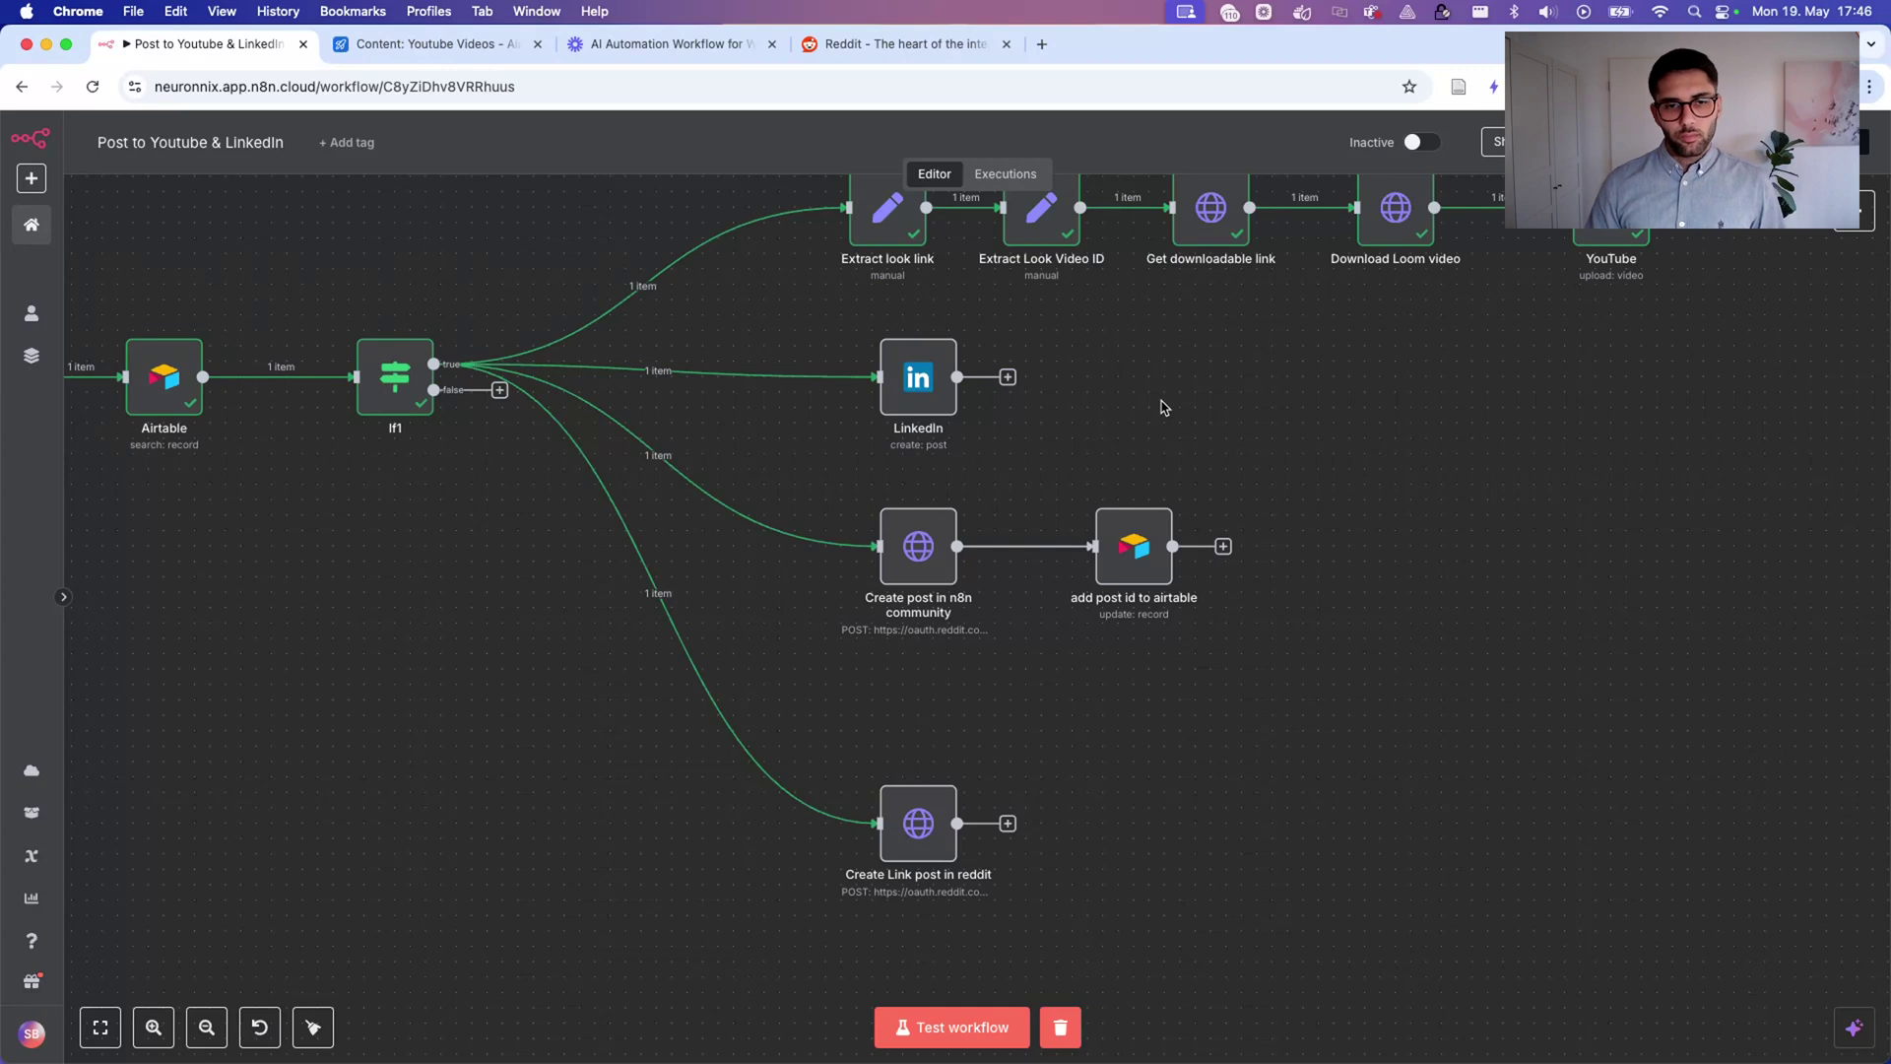
scroll(1162, 406, left, 5)
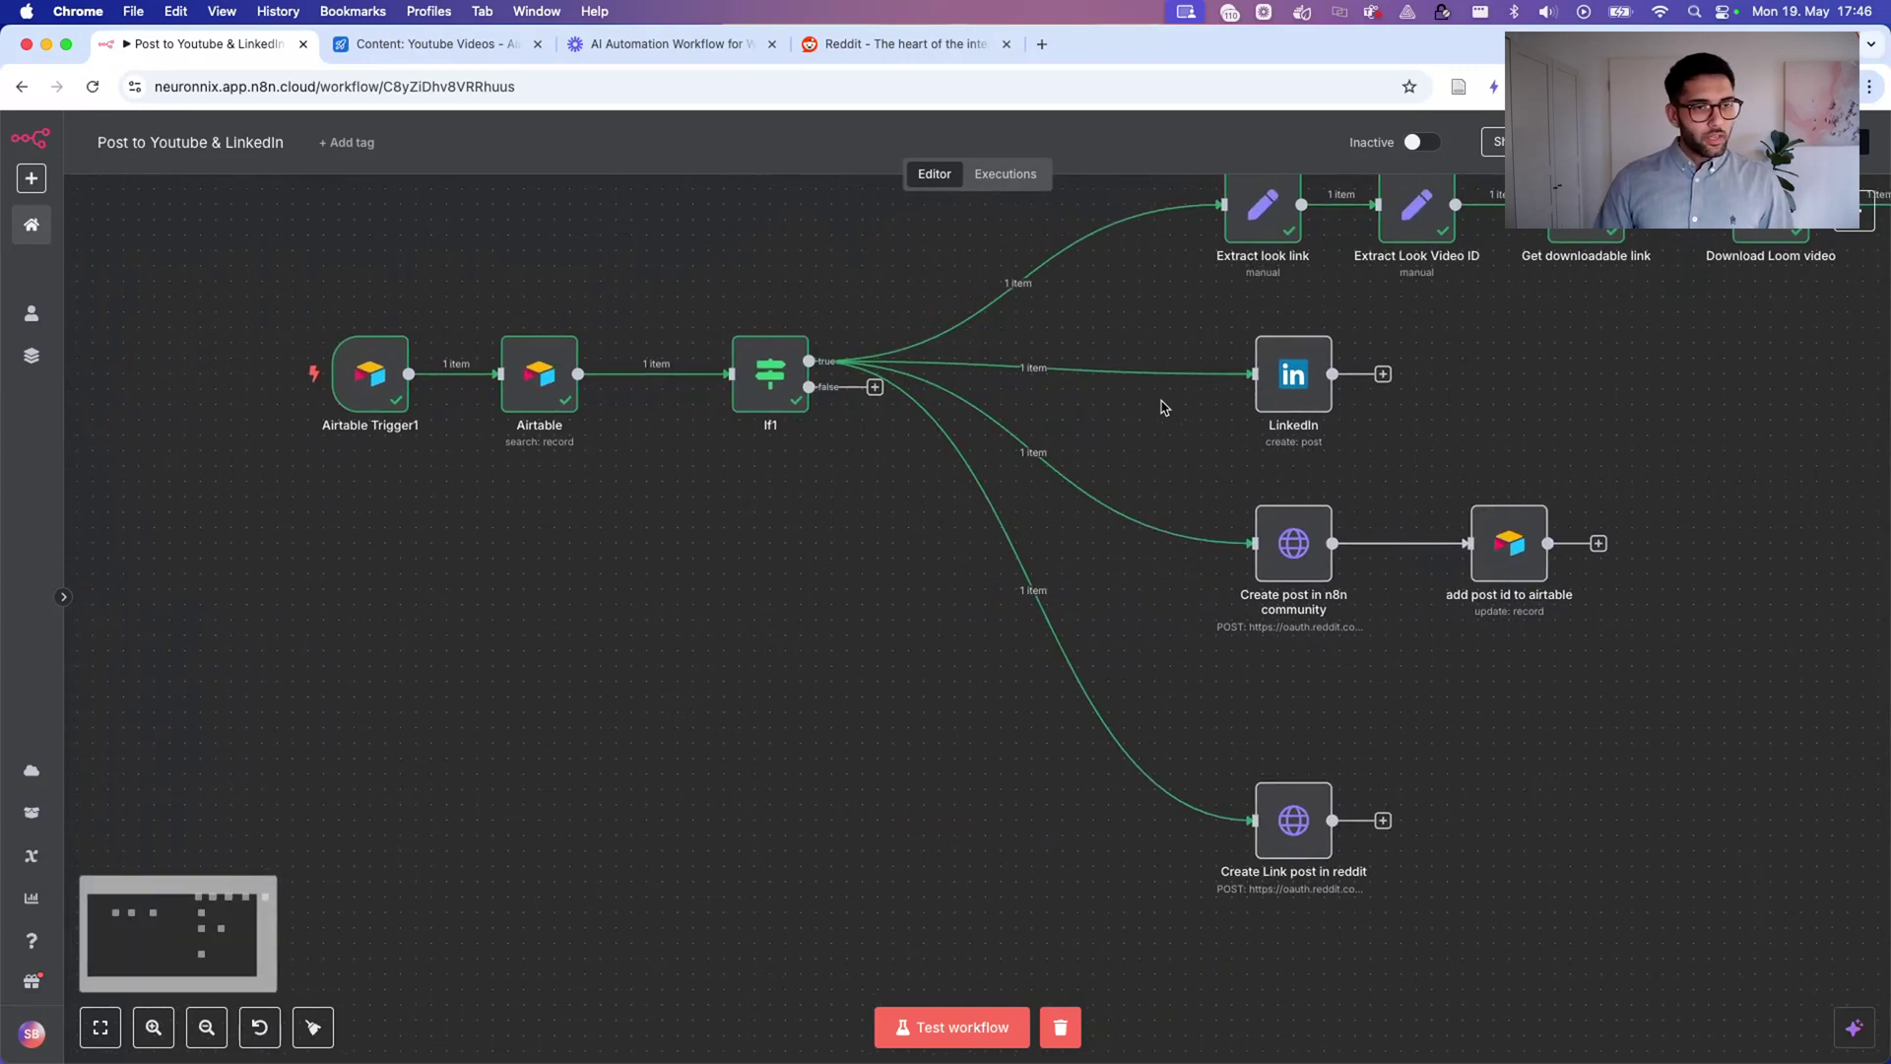
scroll(844, 564, up, 2)
scroll(842, 570, left, 2)
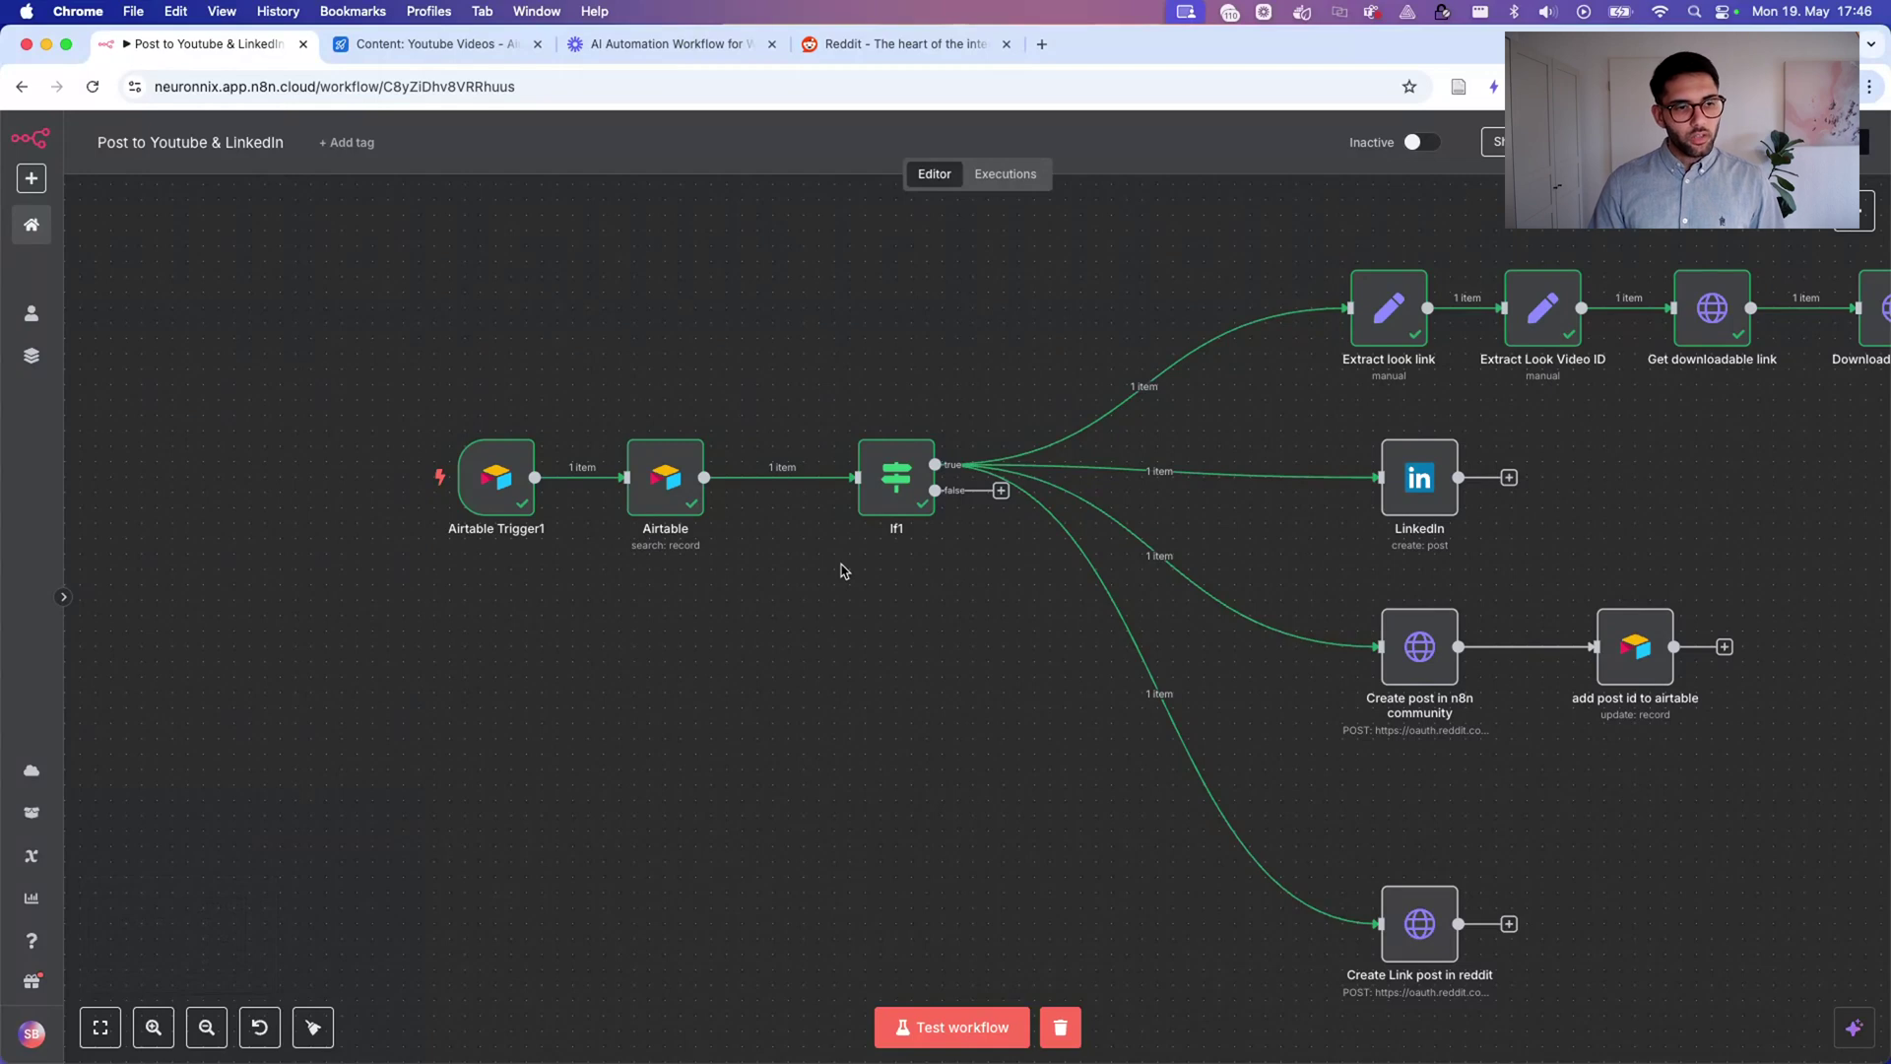
scroll(501, 527, up, 5)
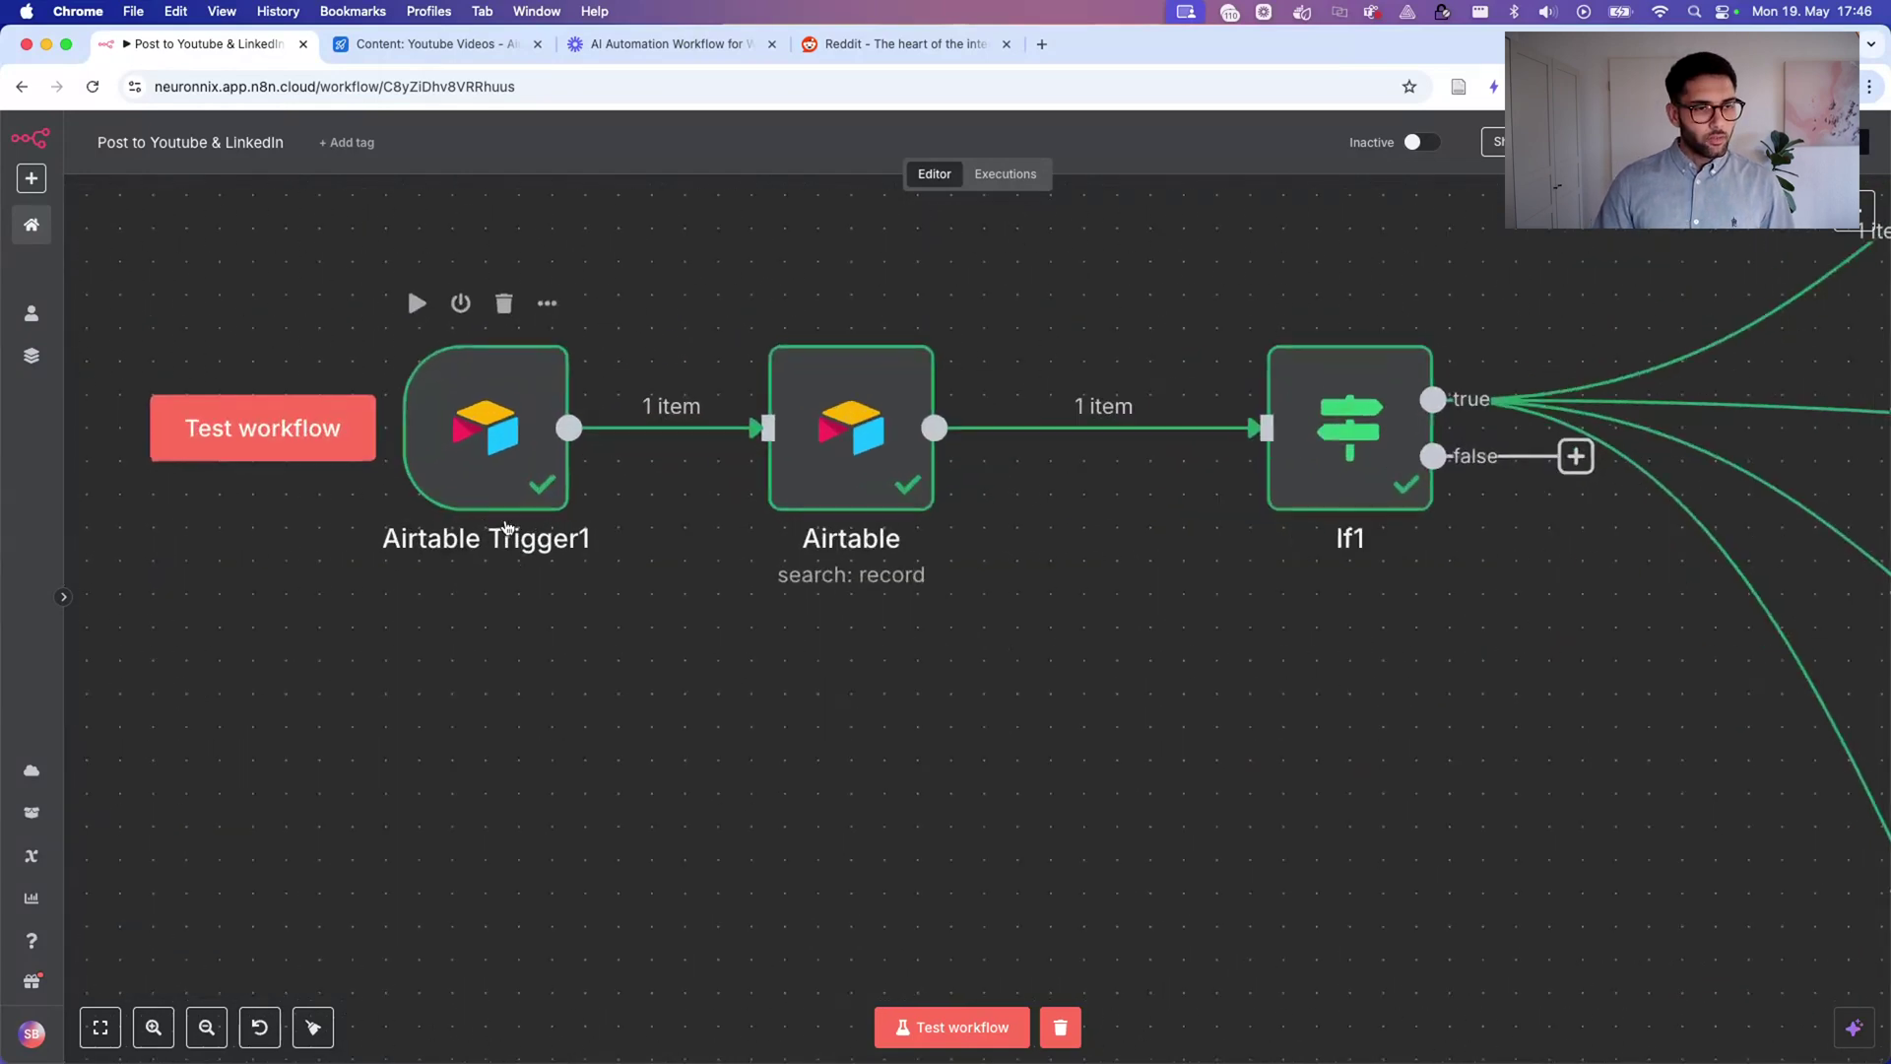
click(505, 527)
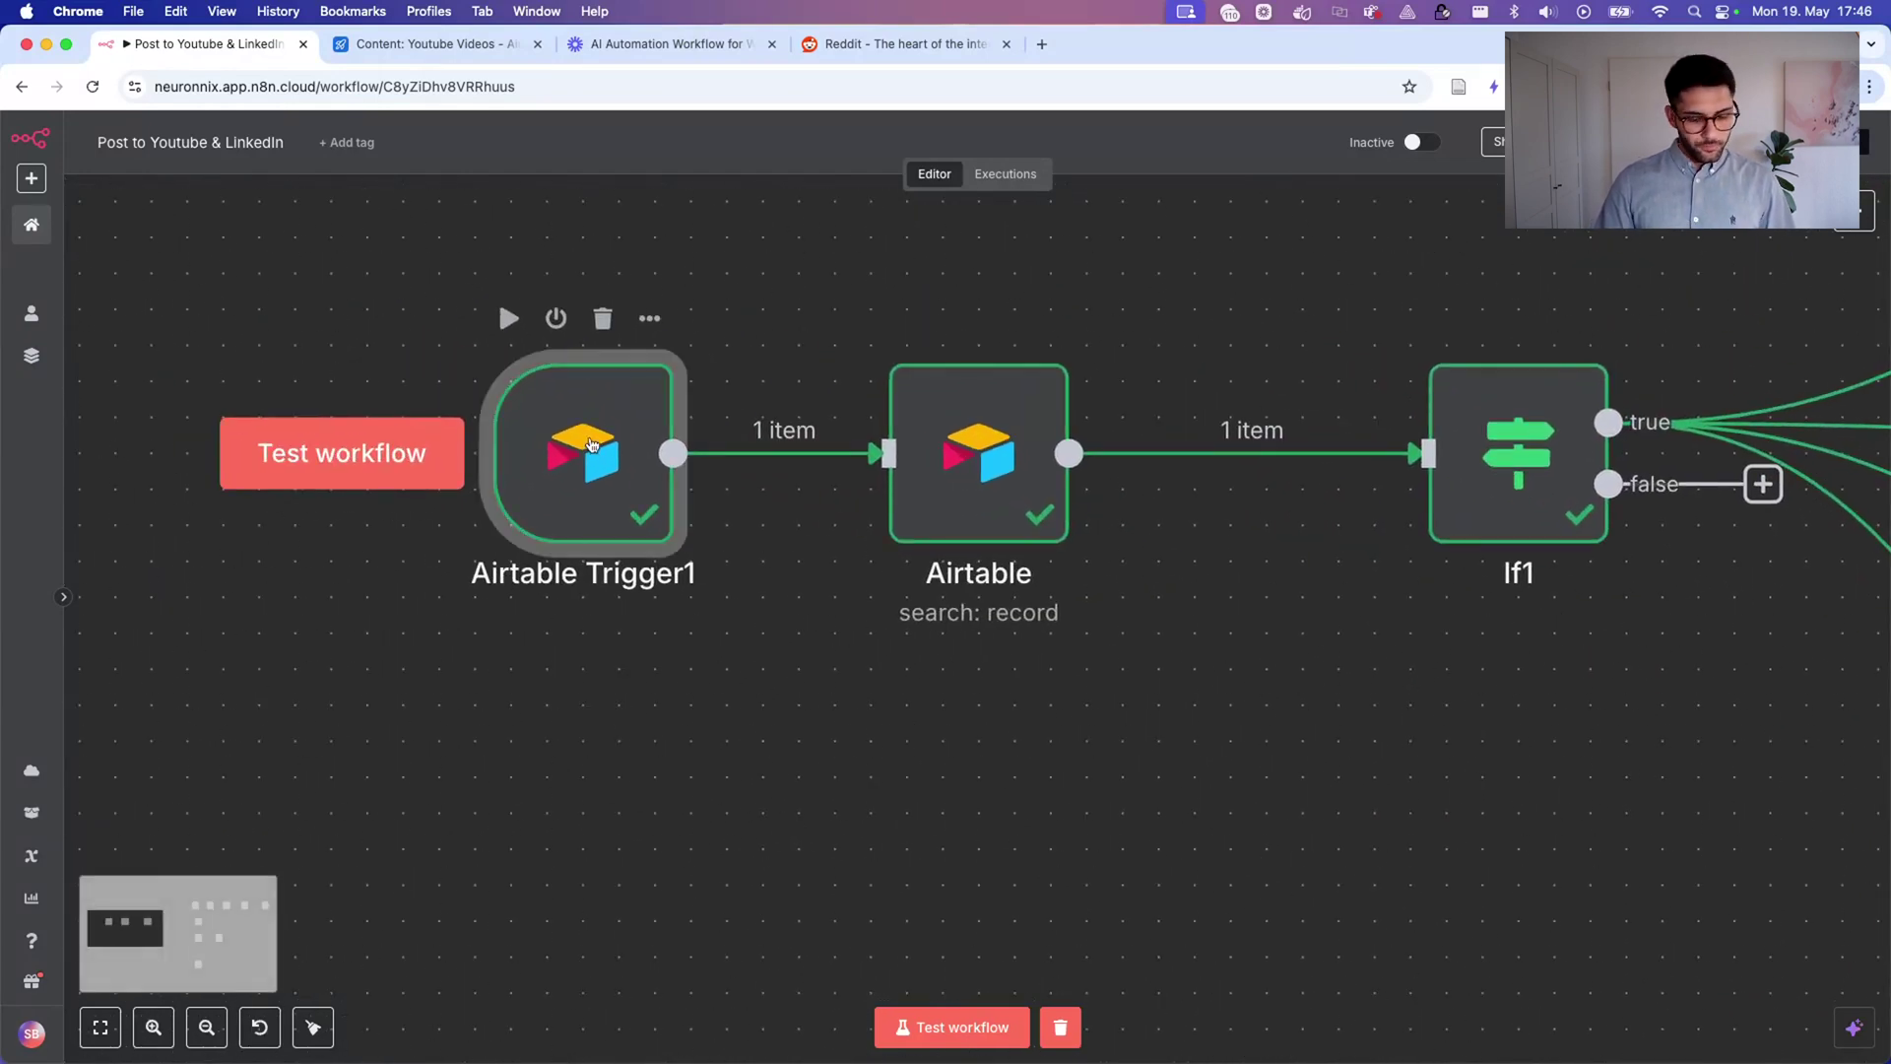
click(1854, 211)
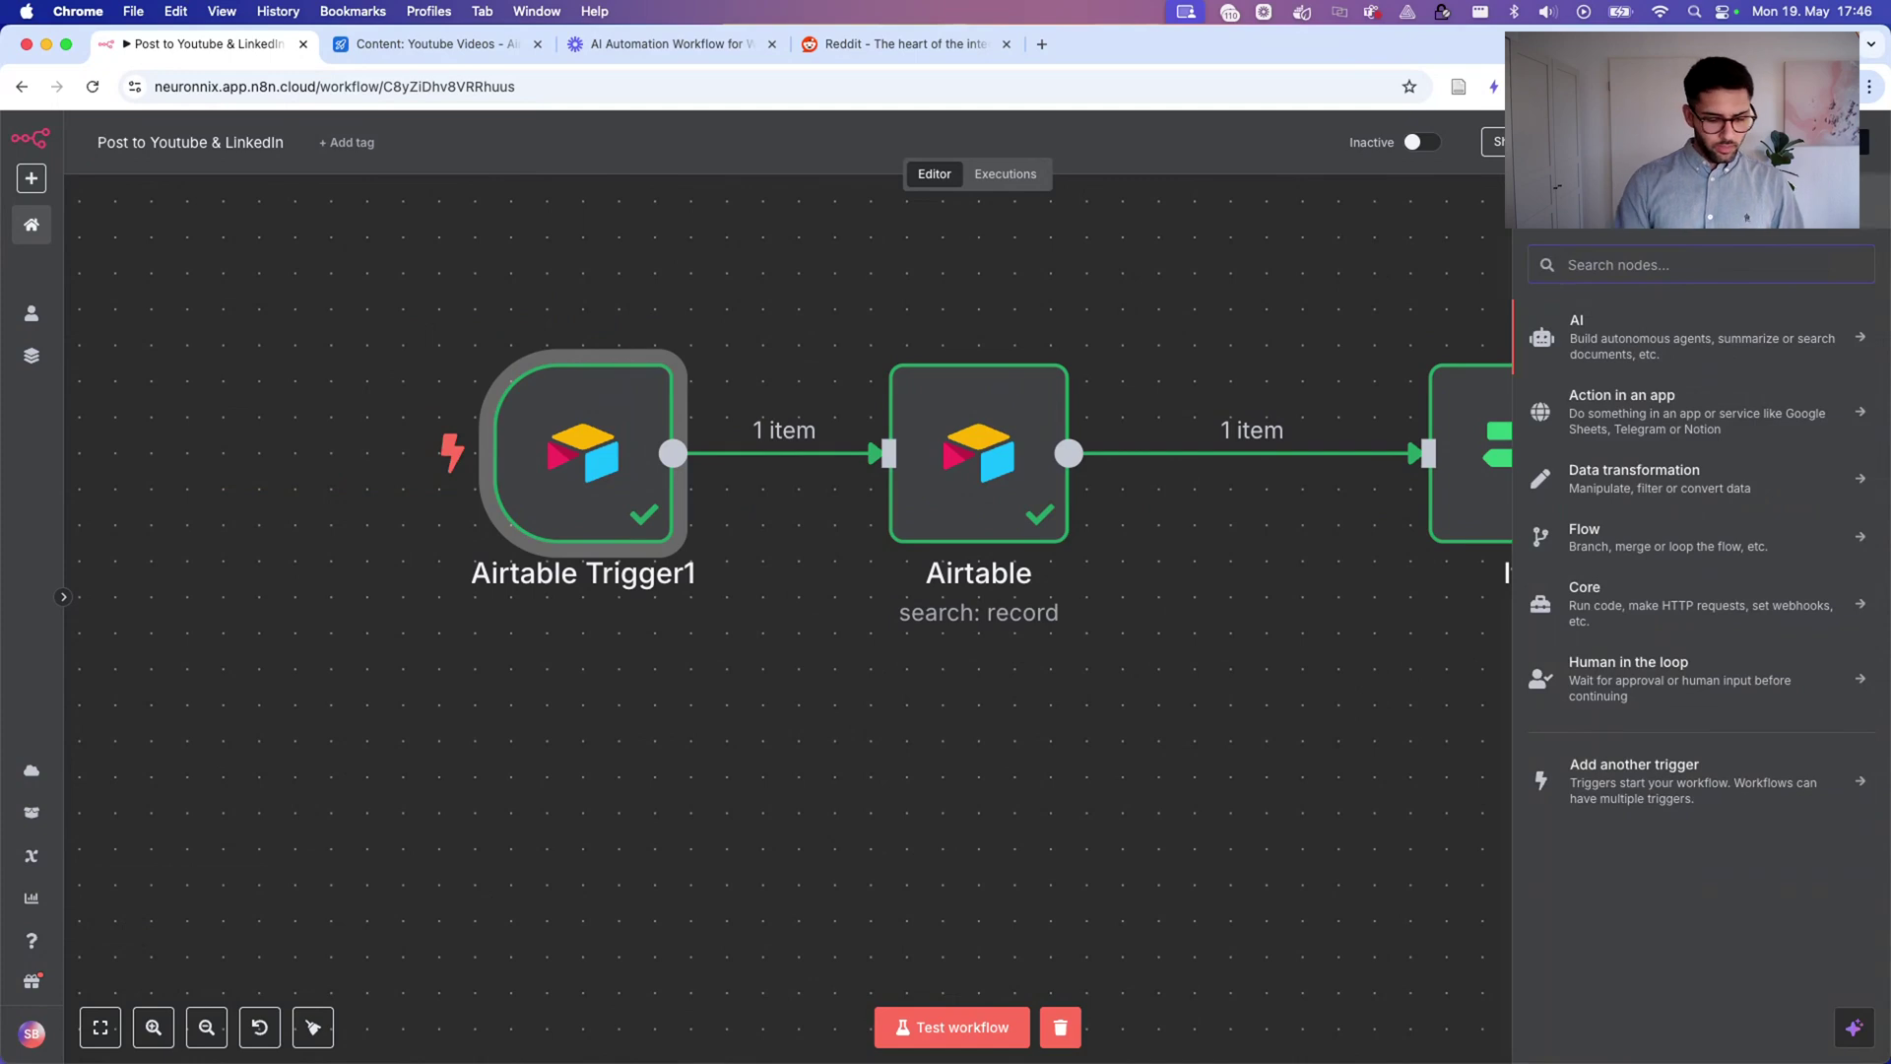
text(airtable)
click(1617, 327)
click(1639, 744)
click(678, 693)
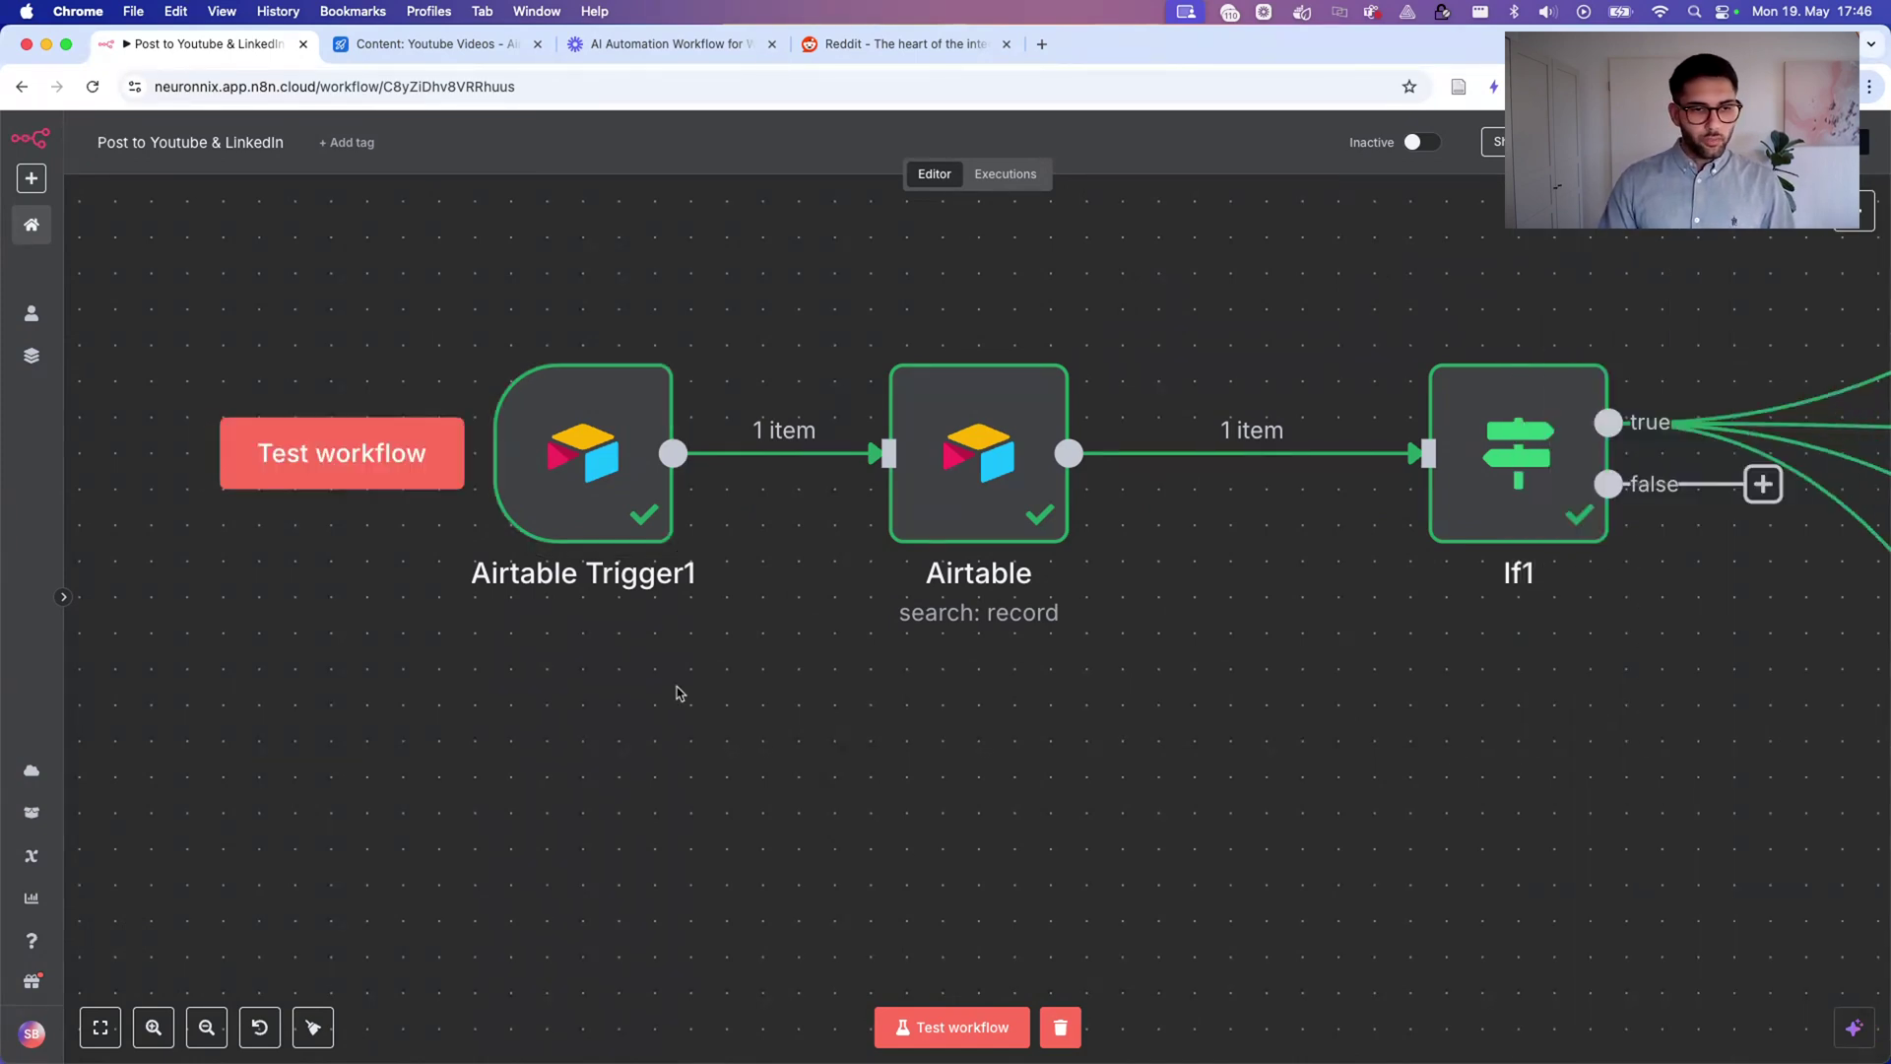
Open the Airtable trigger's parameters and review the available credentials and the ways of specifying the base.
double_click(583, 453)
click(574, 271)
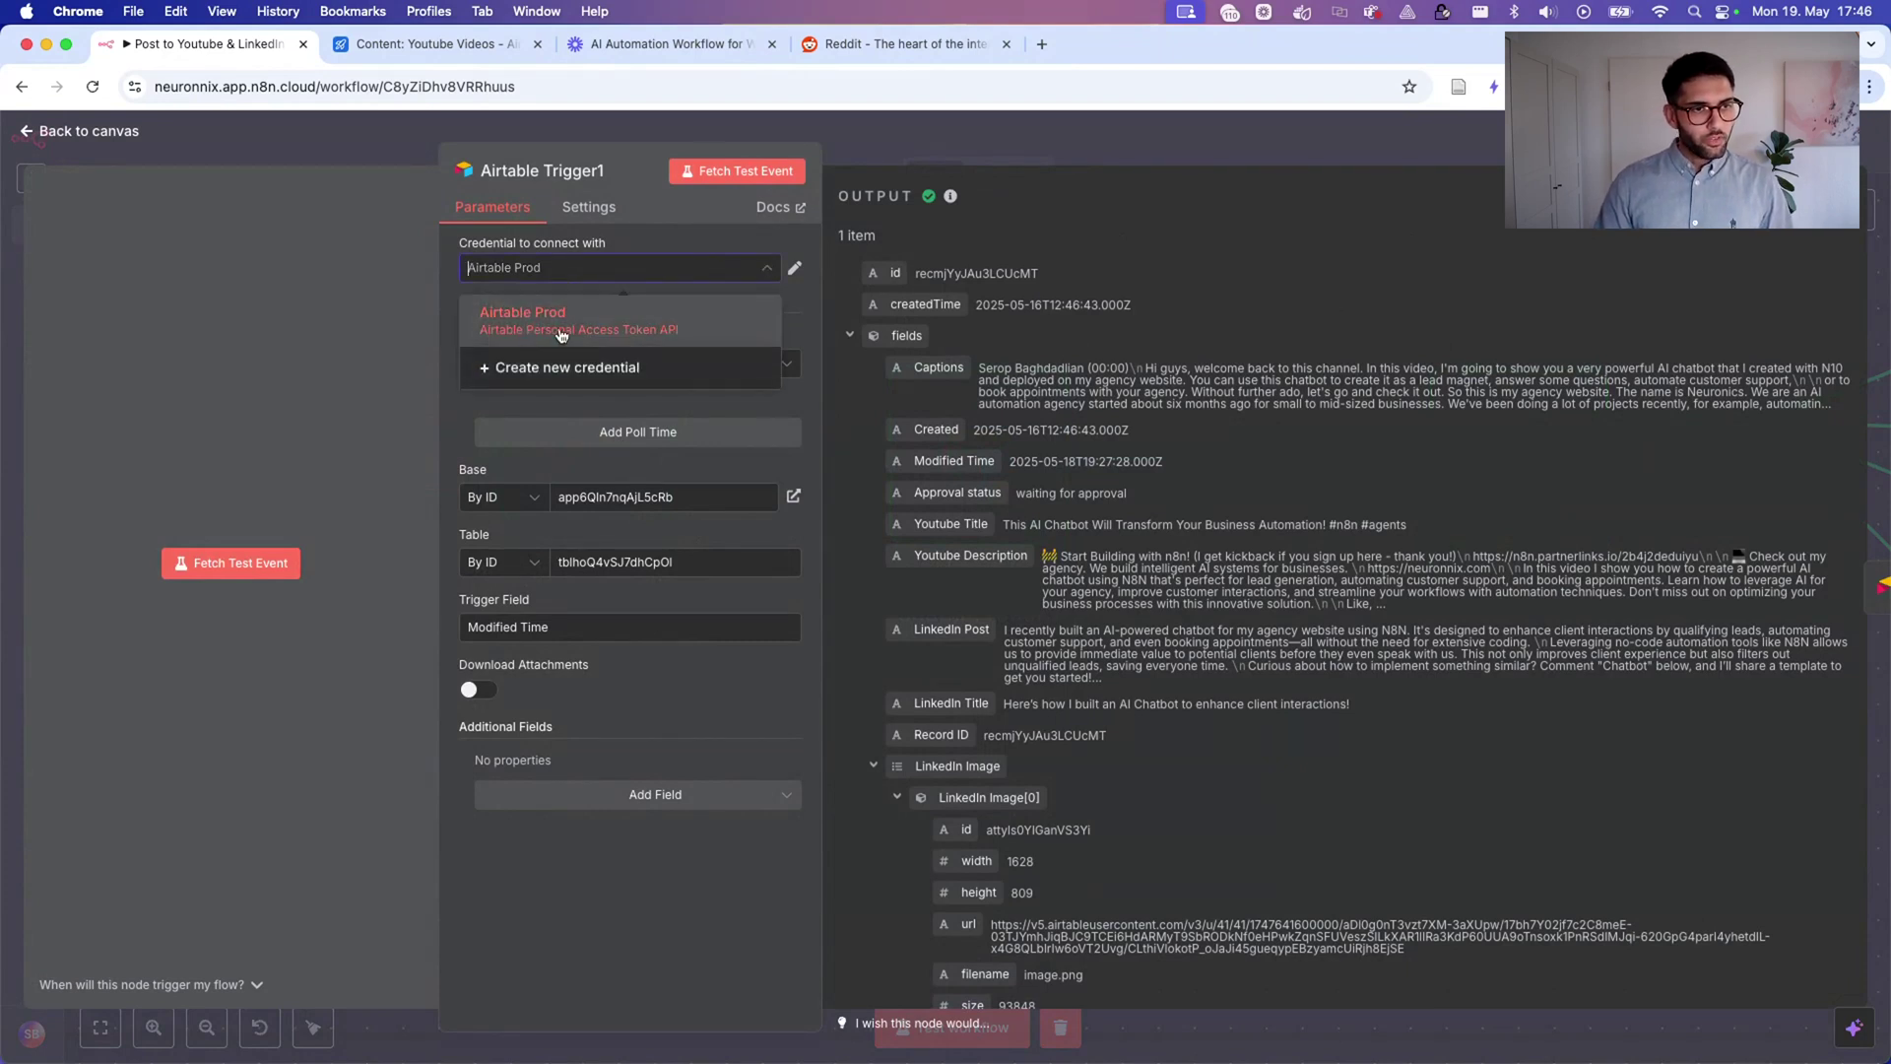
click(645, 268)
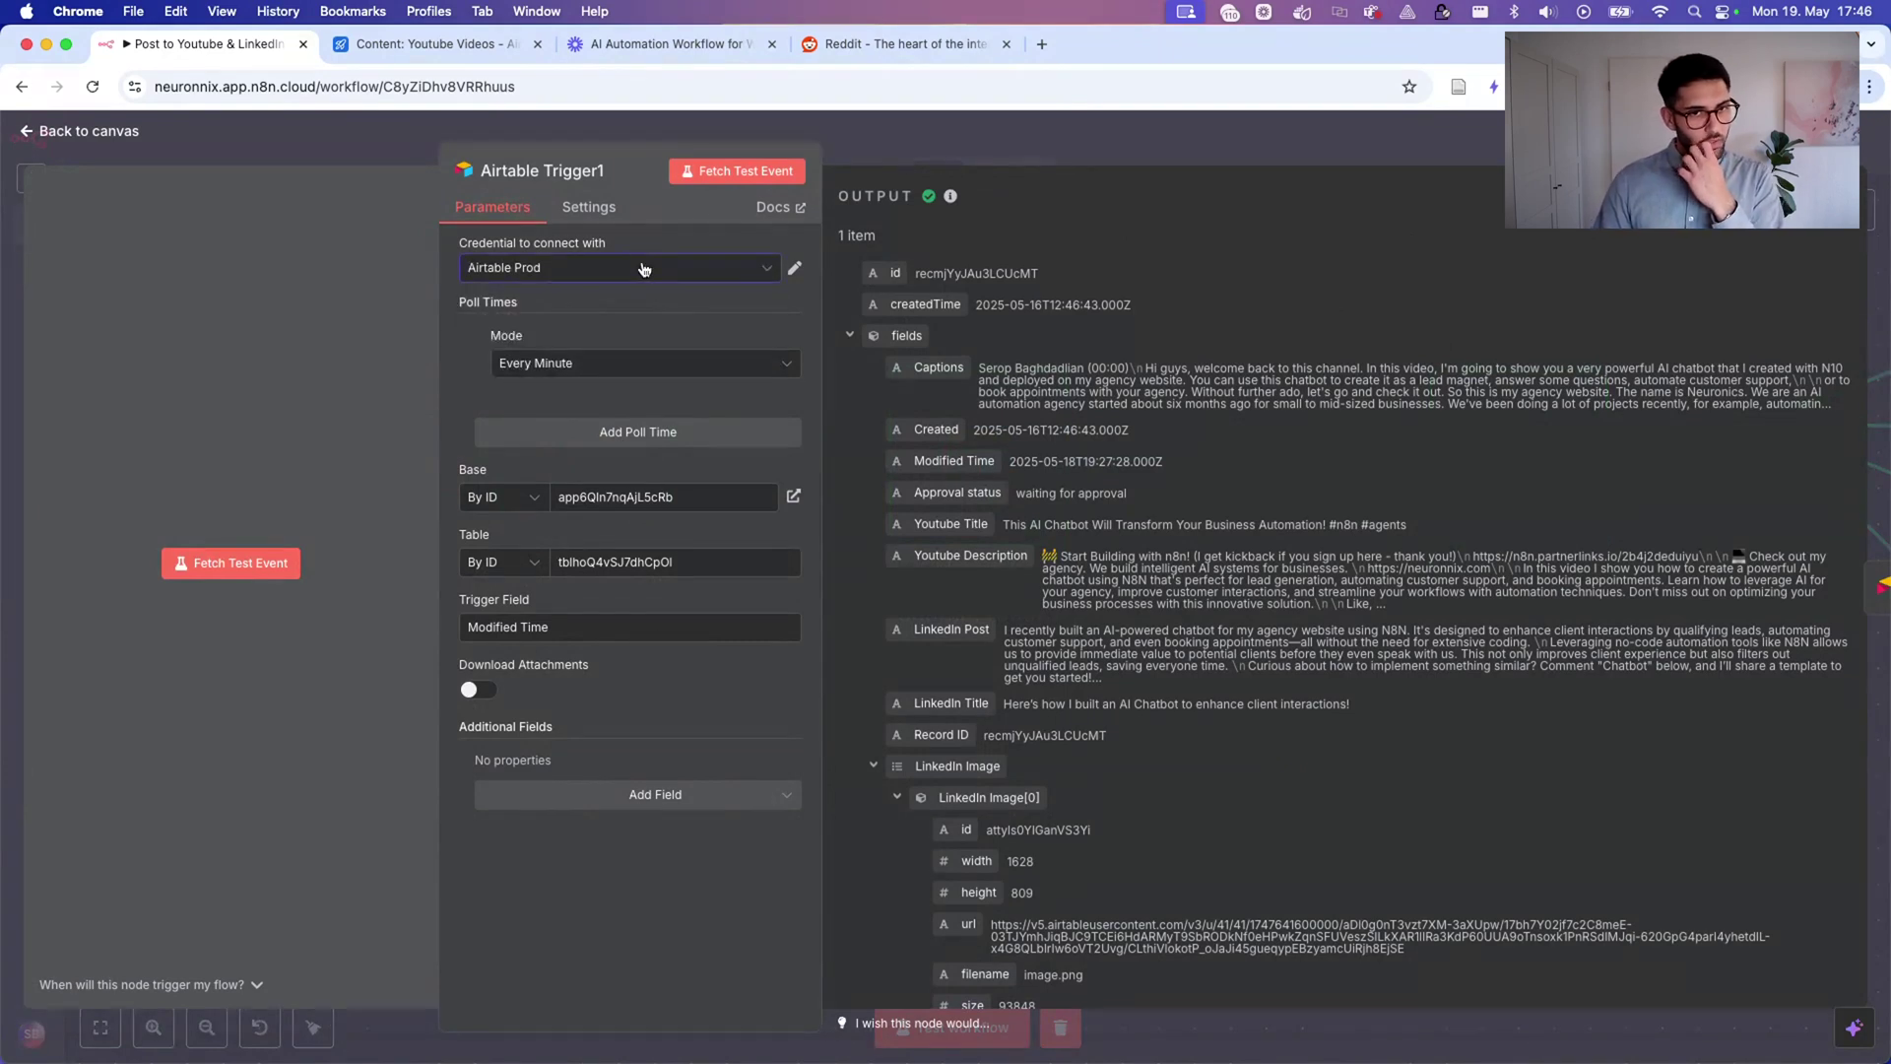
click(478, 499)
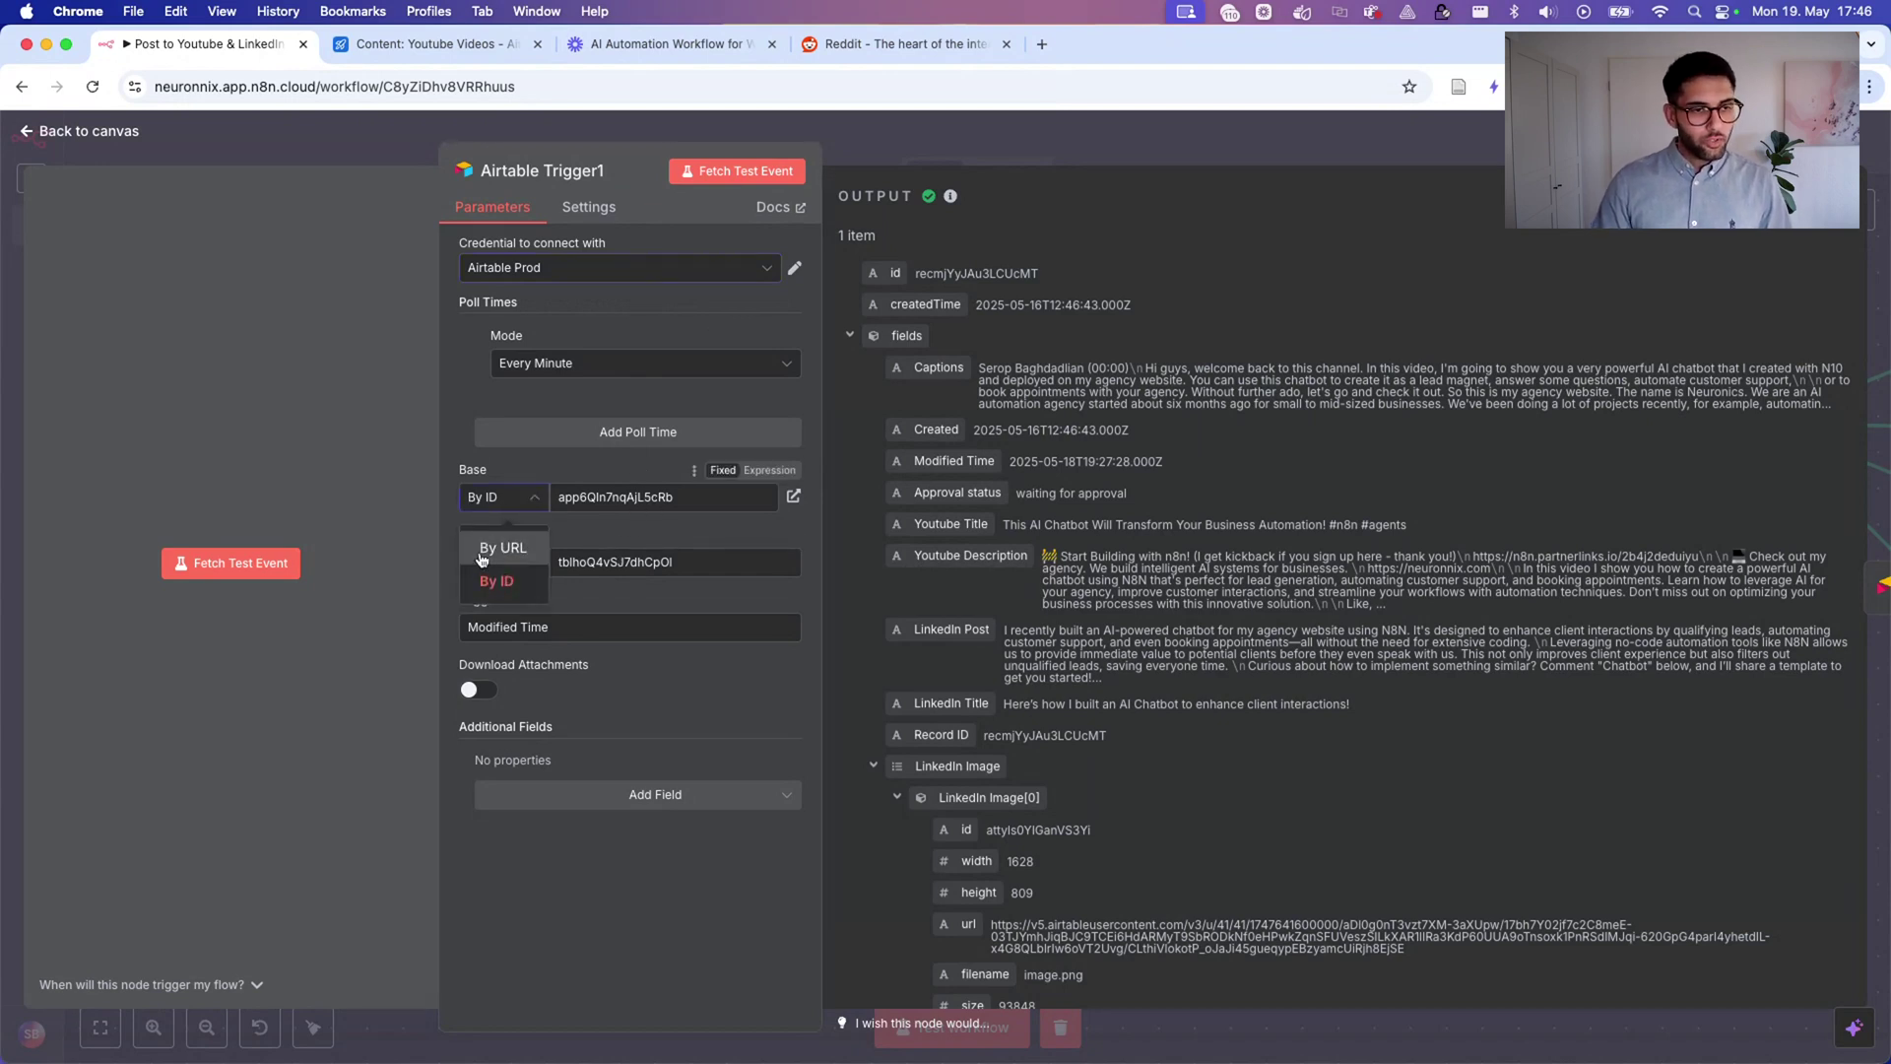
click(525, 482)
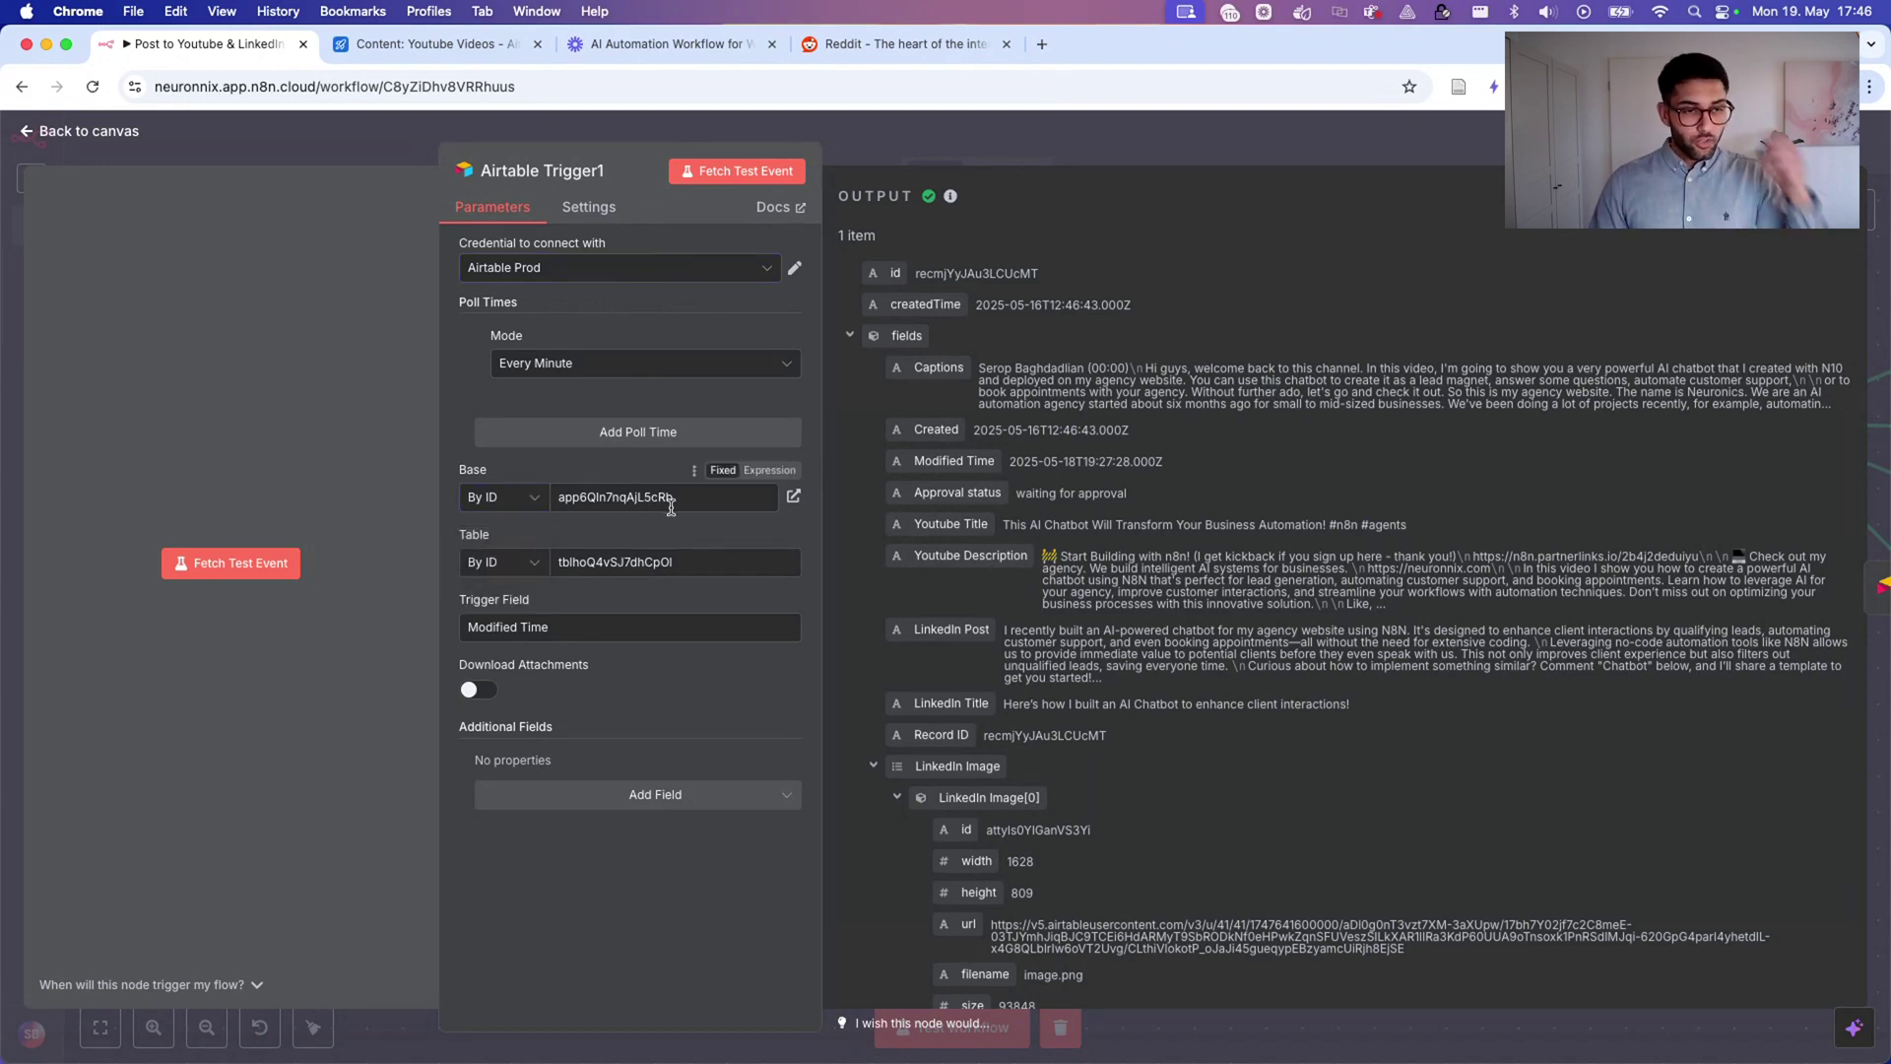
Compare the trigger's base and table IDs with the Airtable table's URL, and close the trigger's parameters.
click(448, 42)
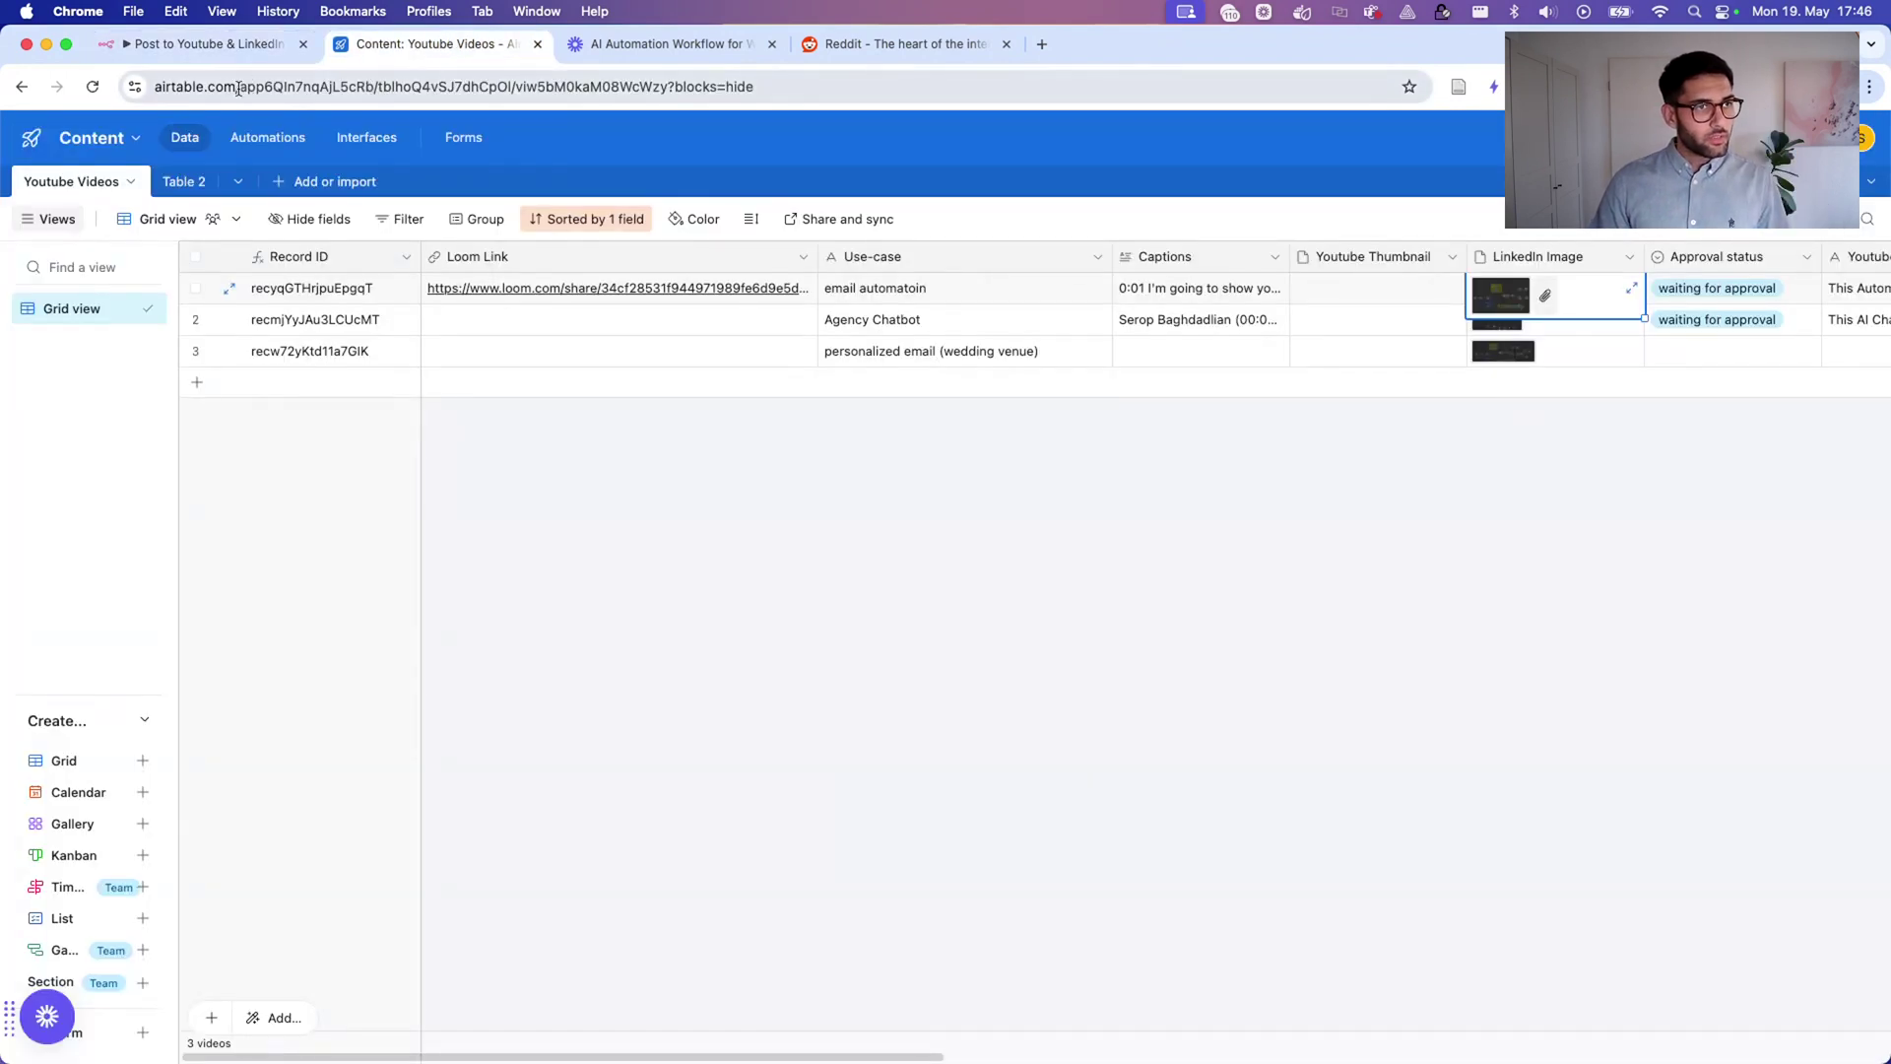
click(222, 46)
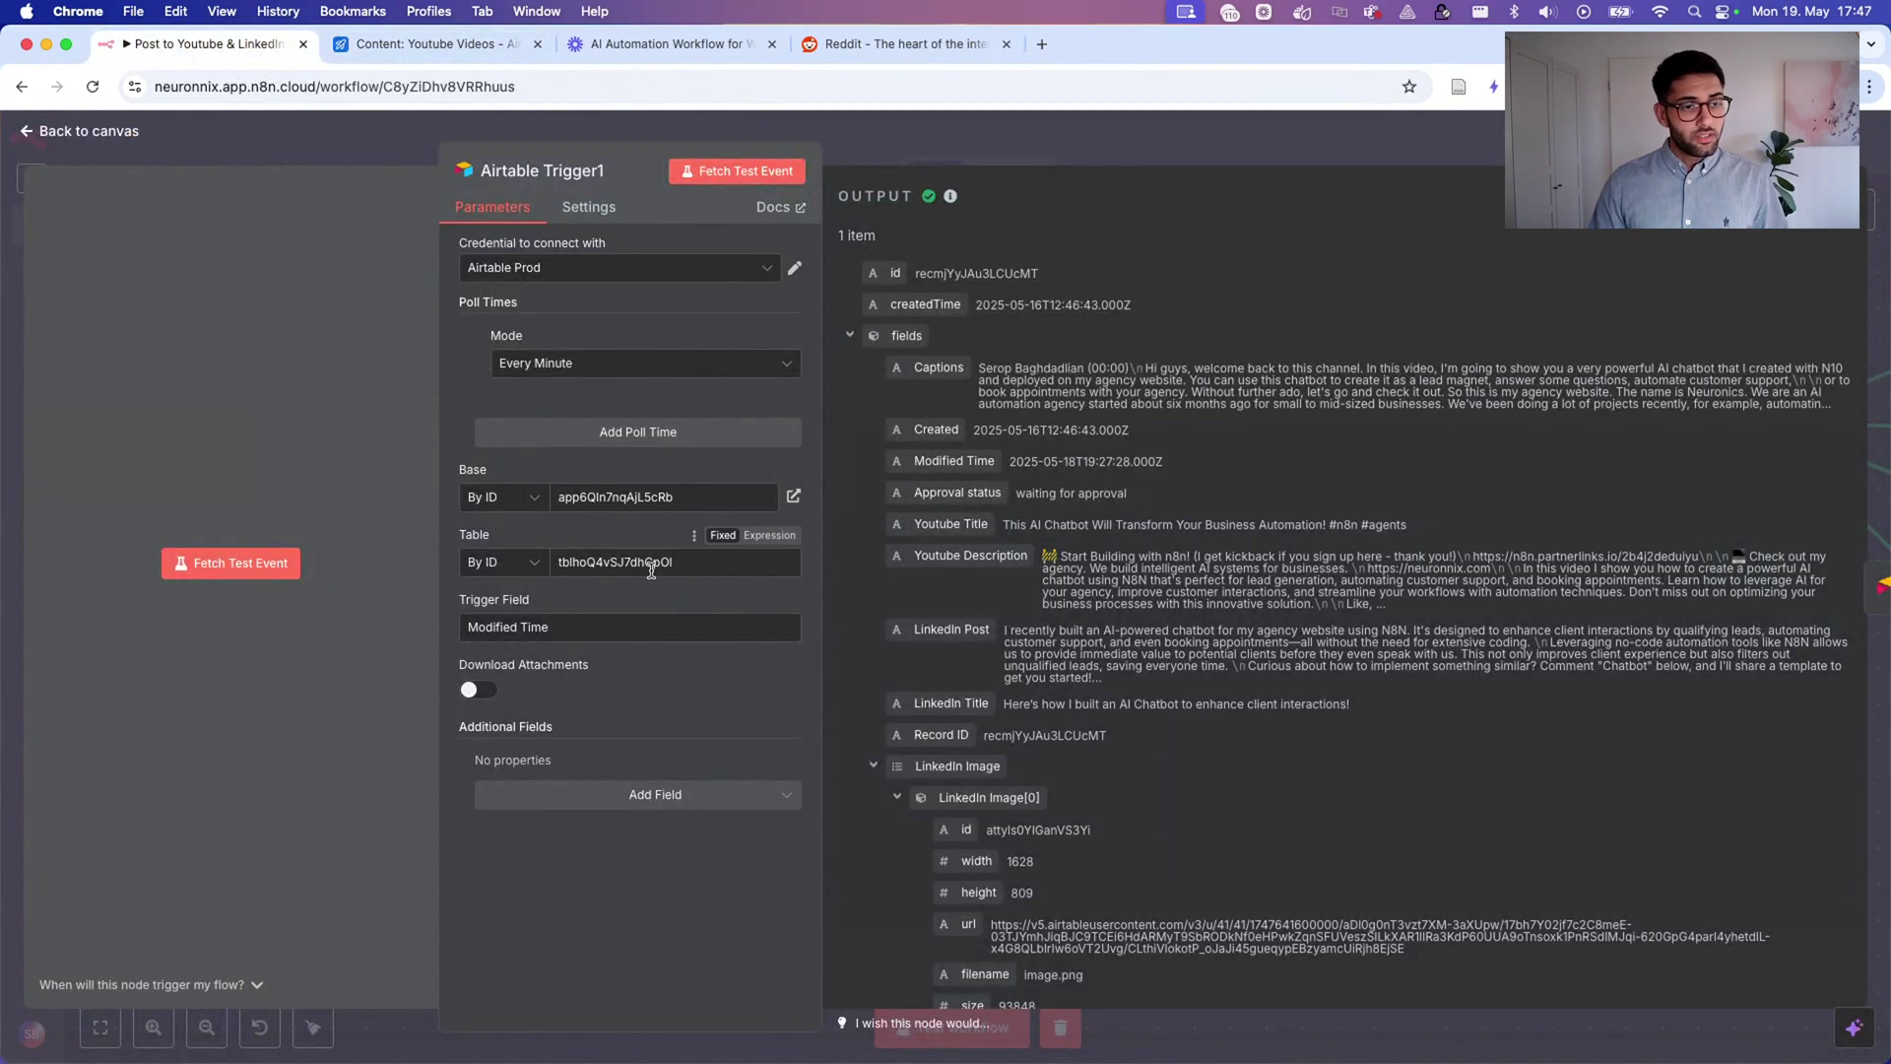
click(419, 44)
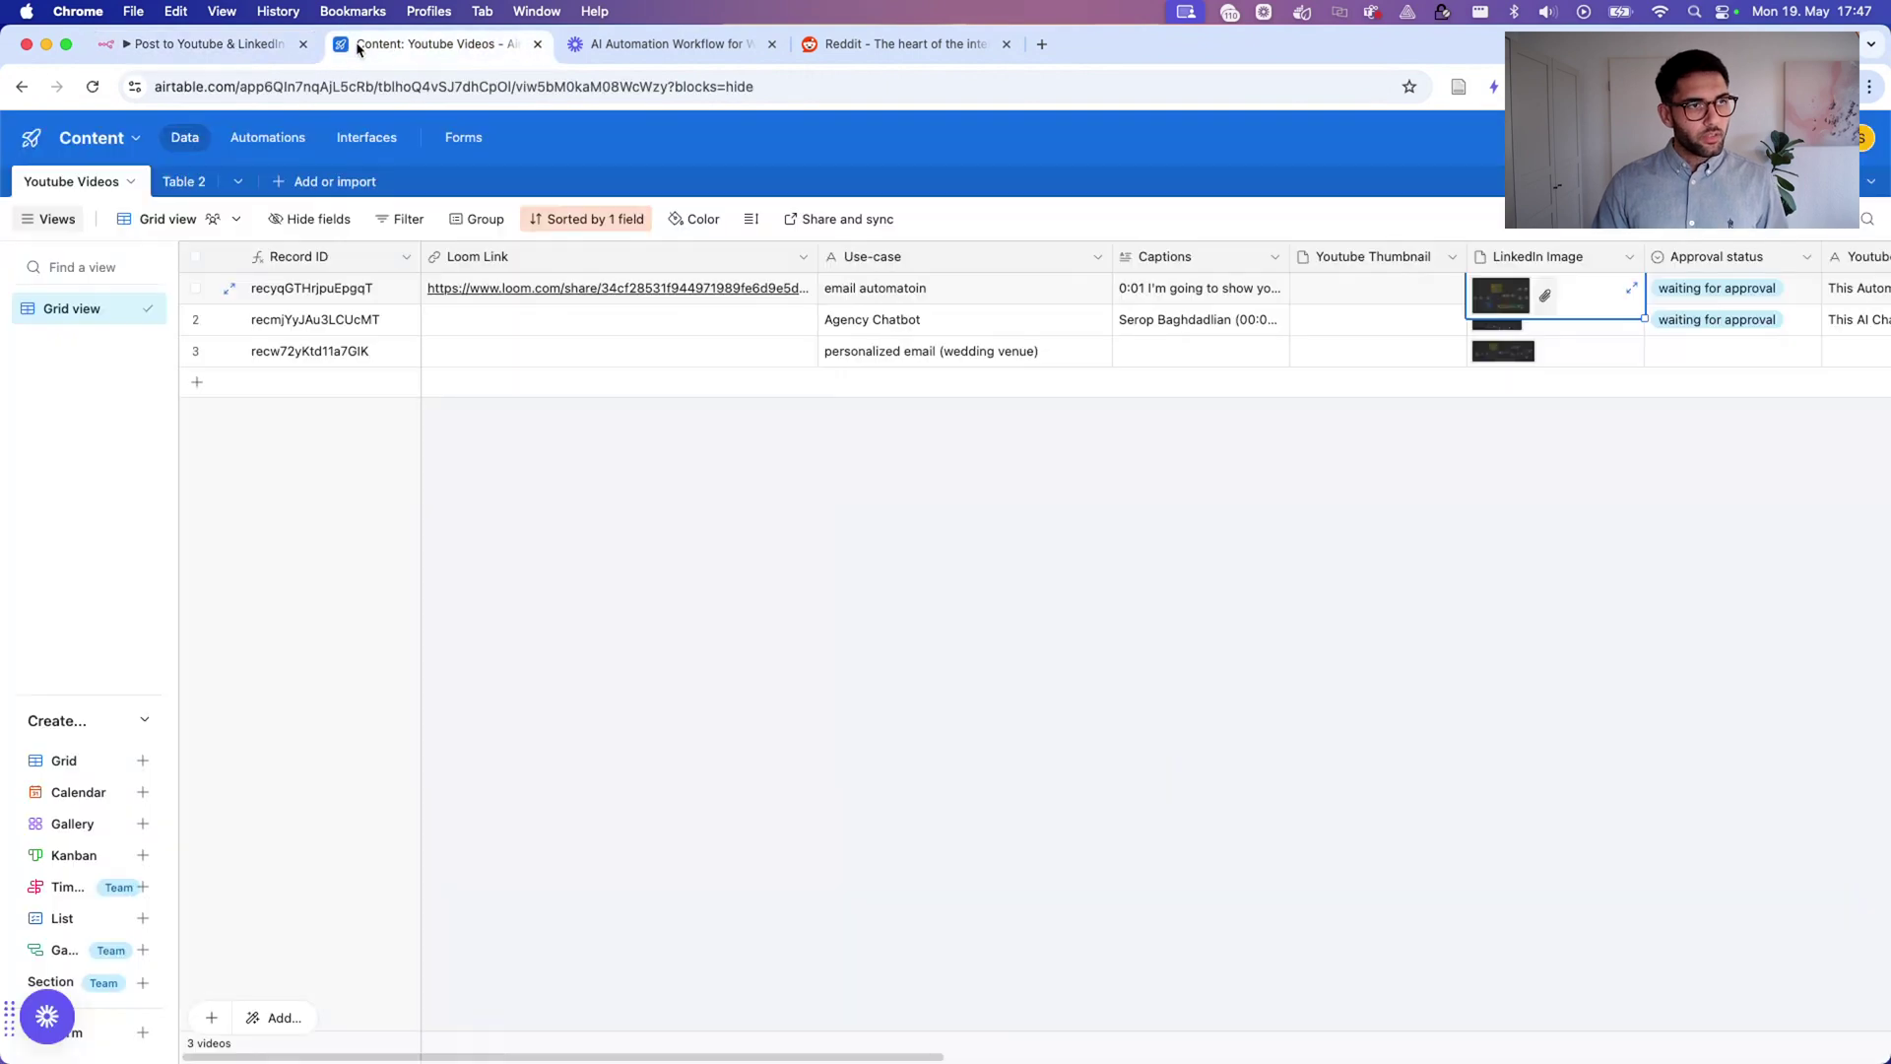
click(206, 43)
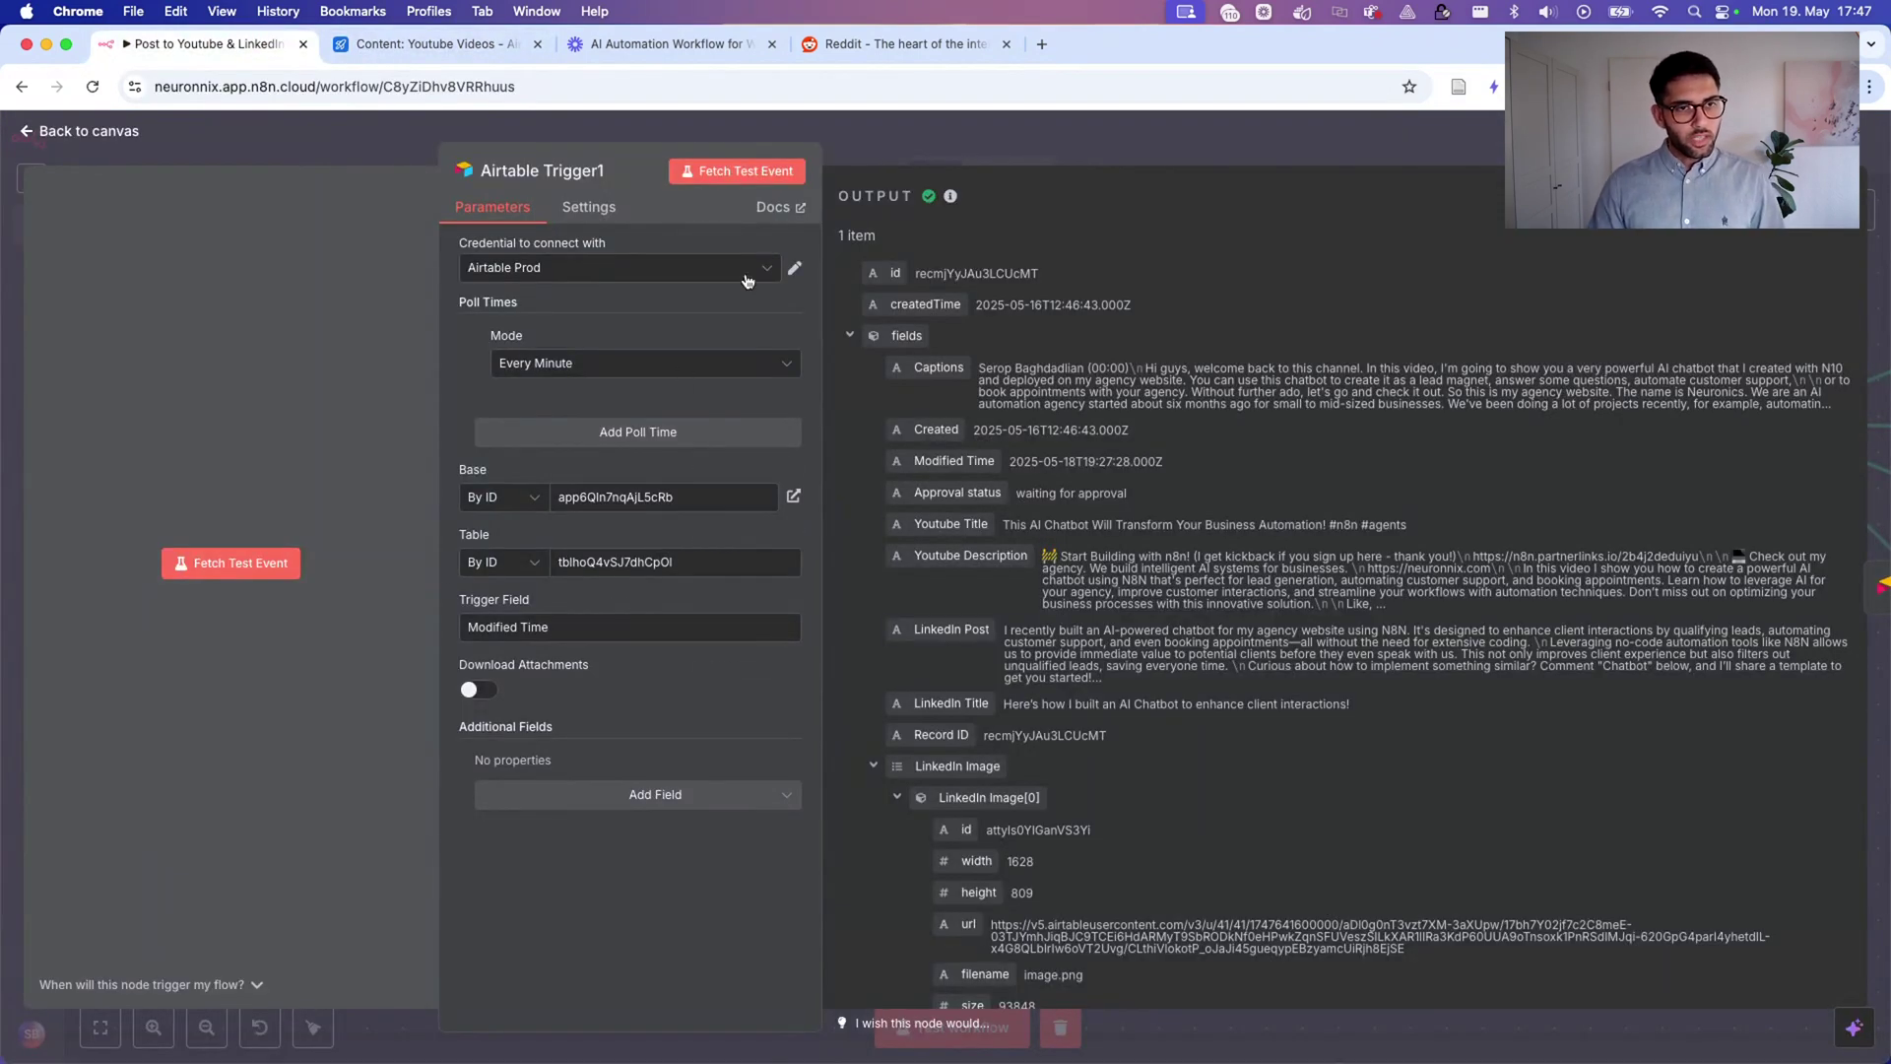
click(864, 158)
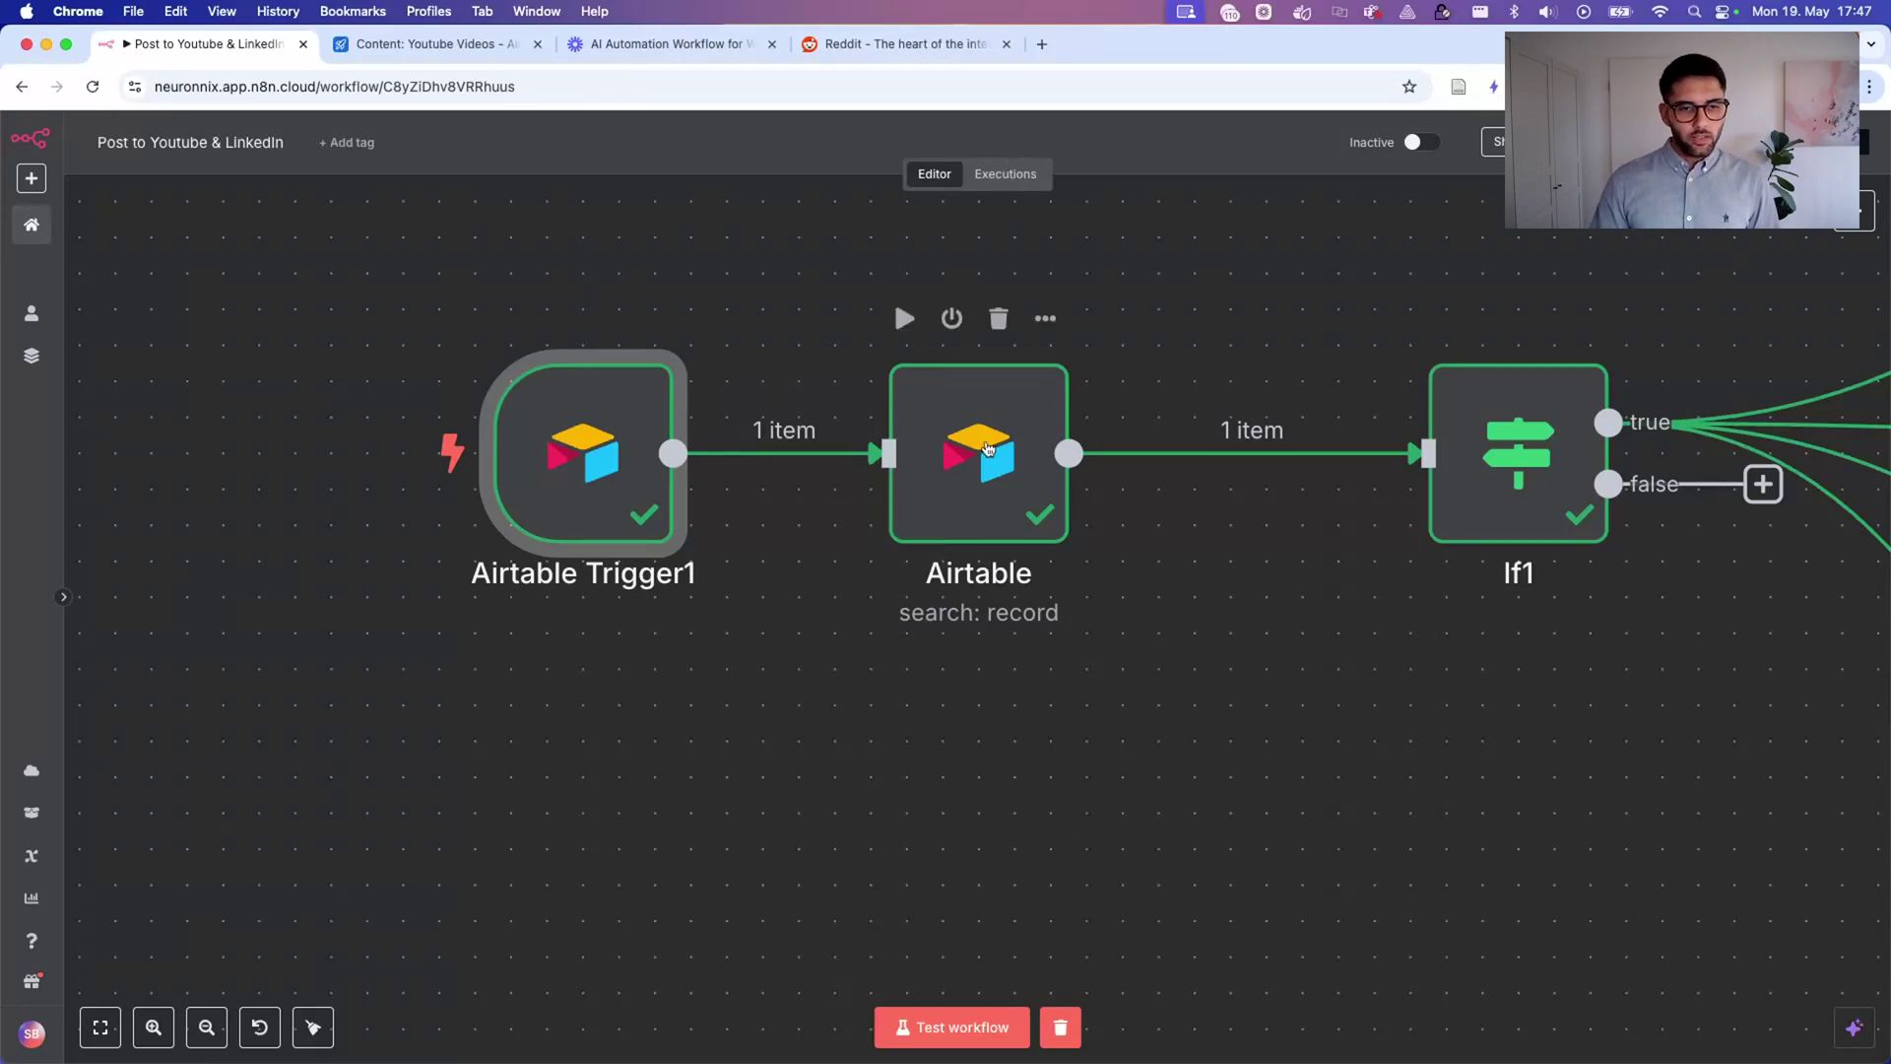
Open the parameters of the Airtable search record node that follows the trigger.
click(966, 424)
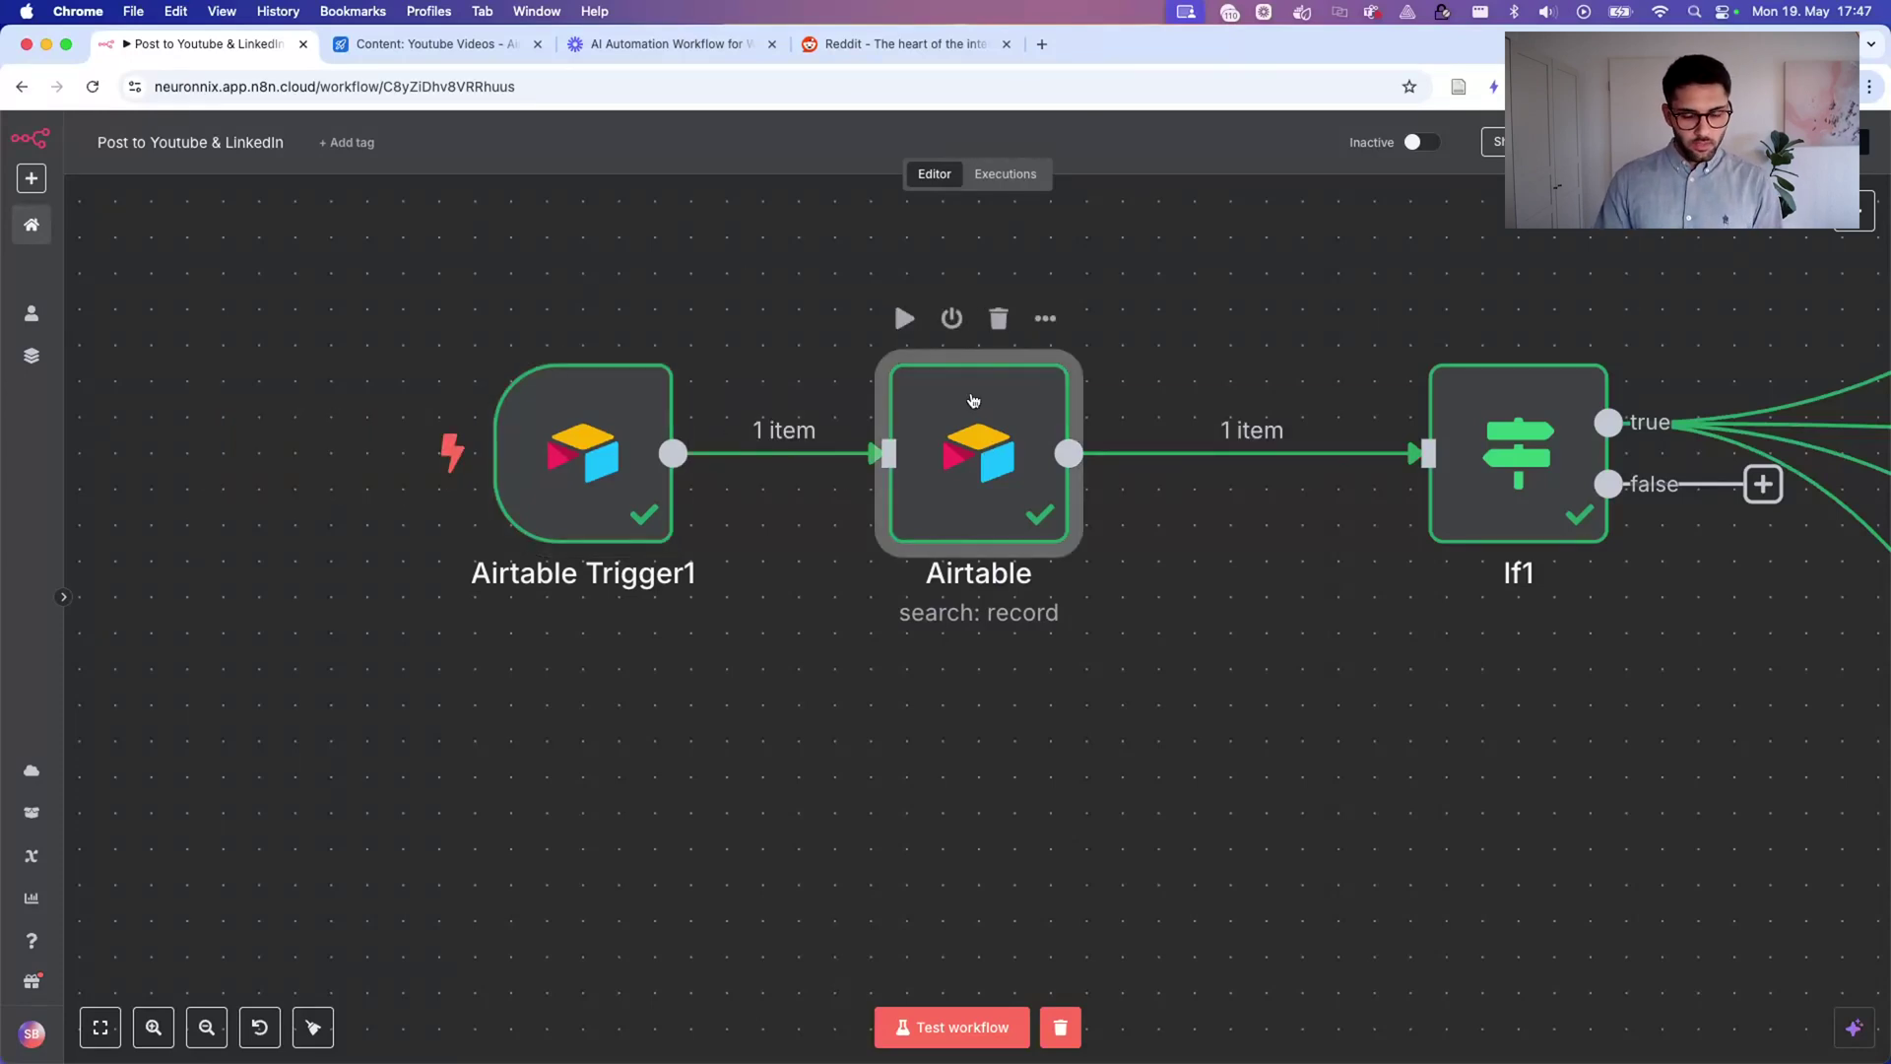
double_click(972, 400)
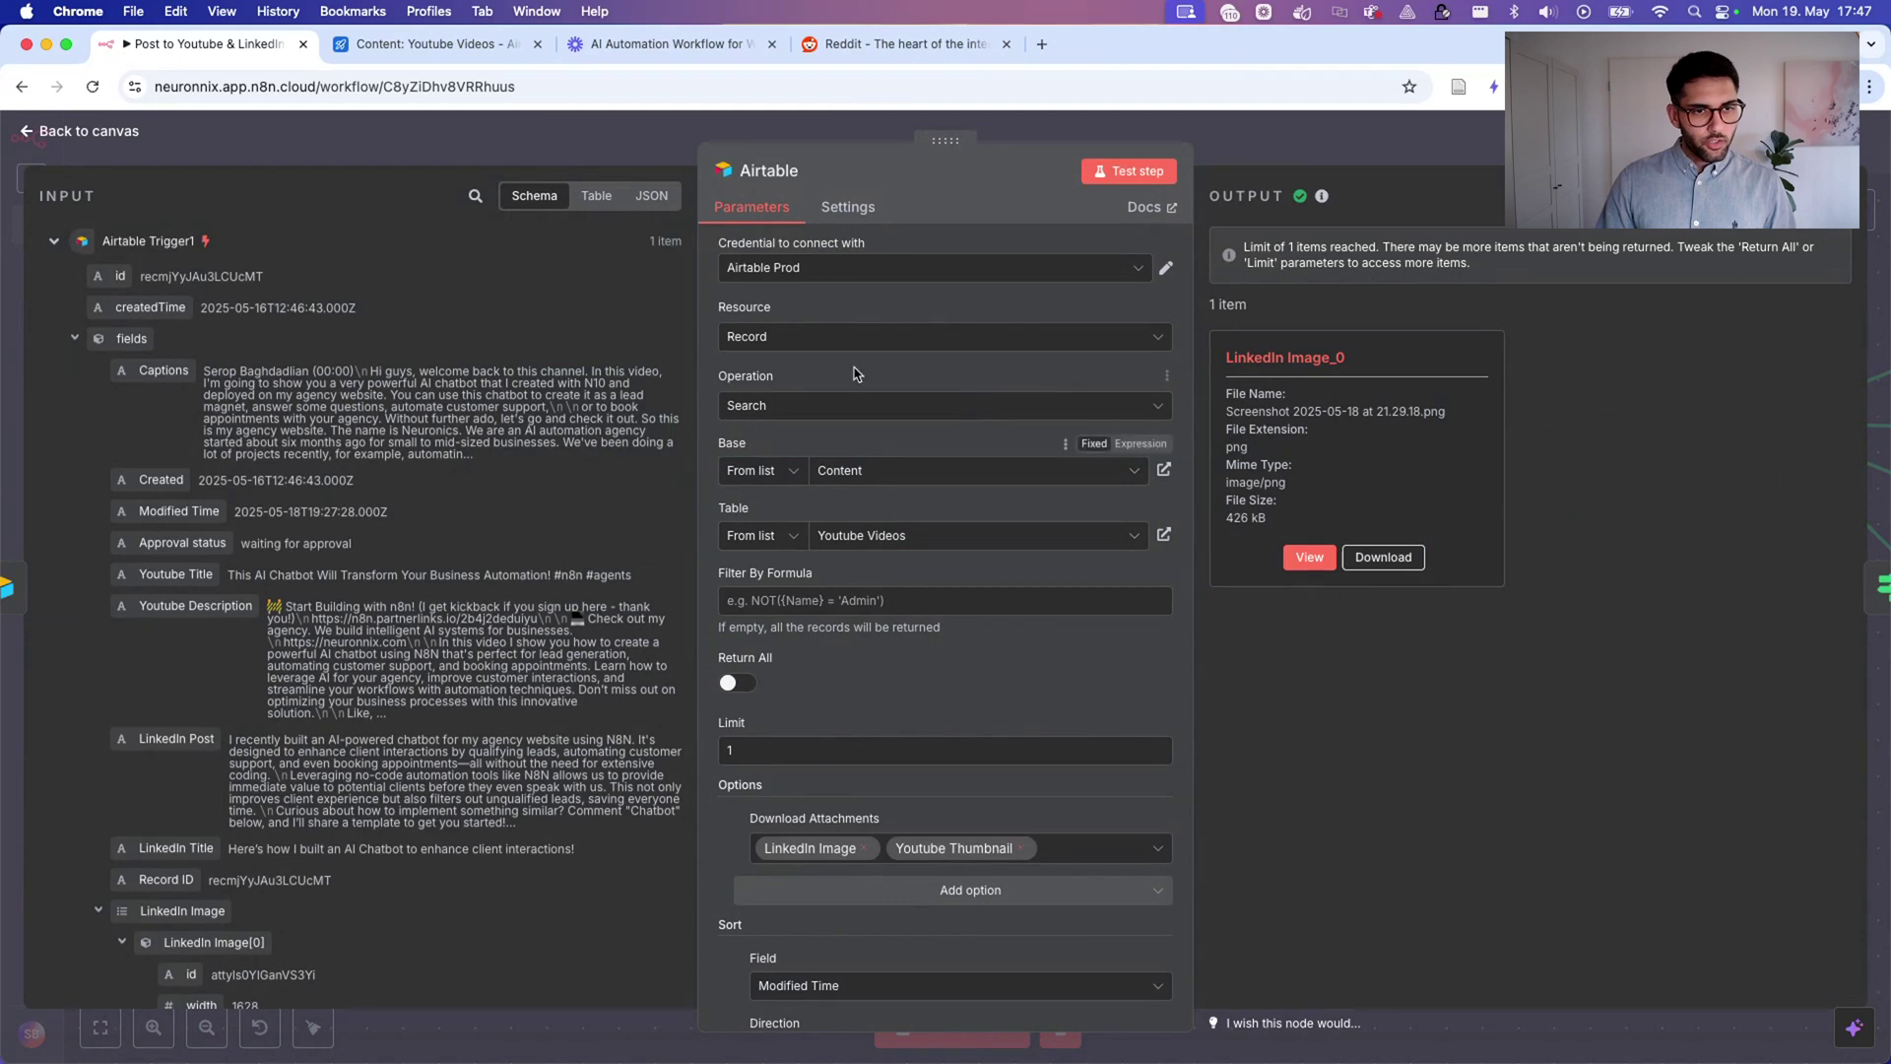
Close the Airtable node's parameters, search the node list for "airtable", and list the available Airtable actions.
key(Escape)
click(1859, 219)
text(airtable)
click(1682, 325)
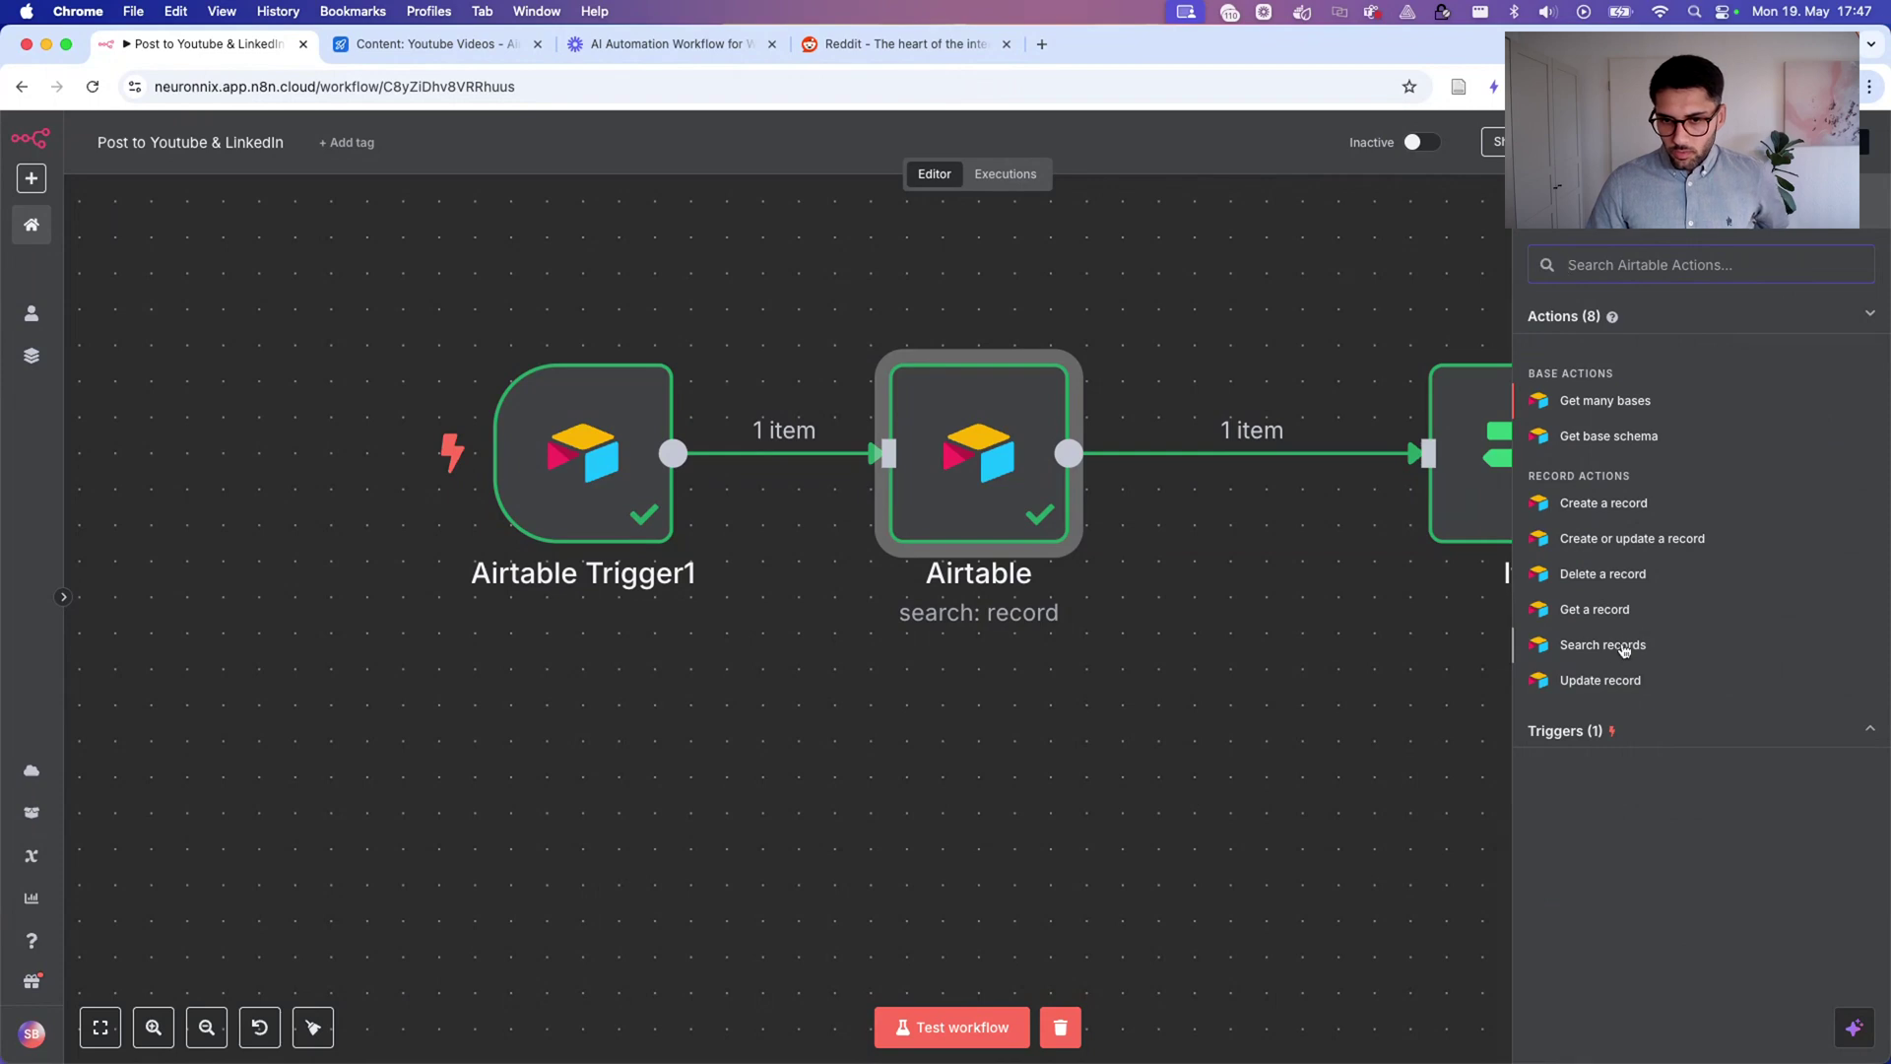
Reopen the Airtable search record node and review its resource and operation choices, keeping Record and Search.
double_click(954, 480)
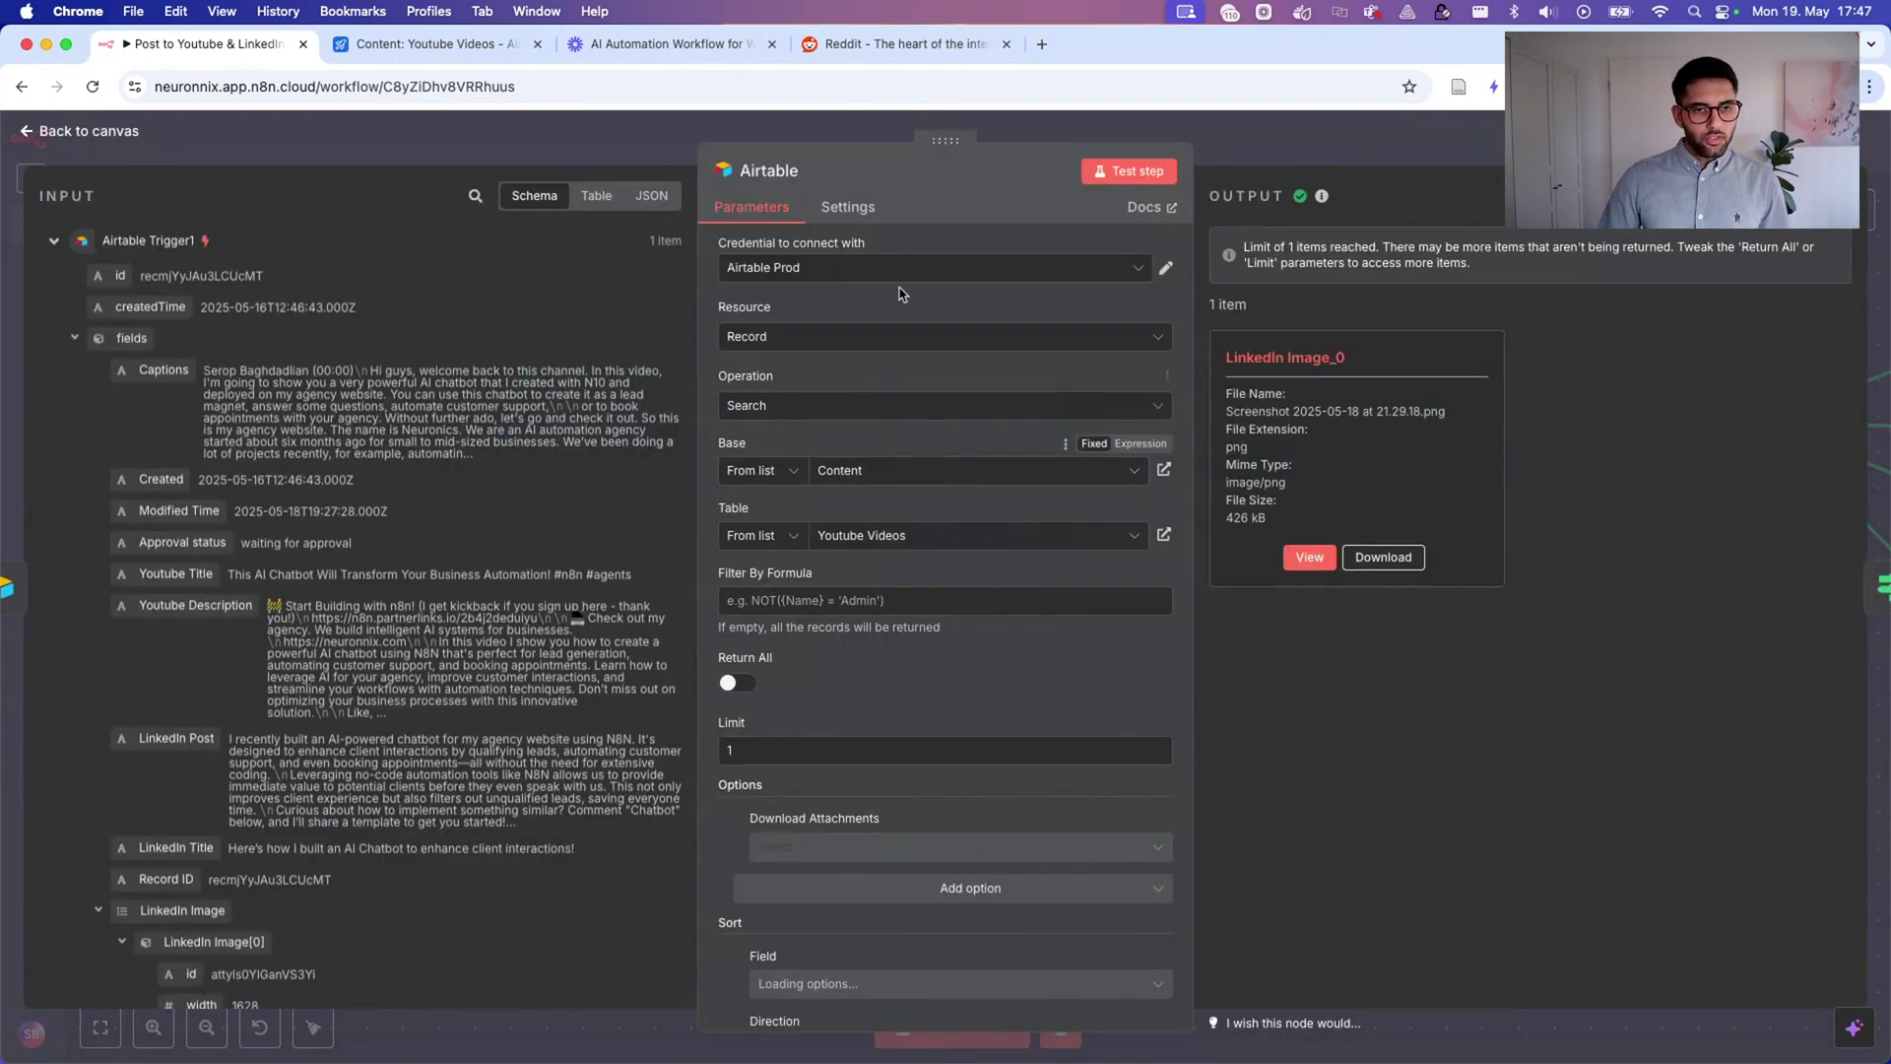
click(783, 337)
click(788, 421)
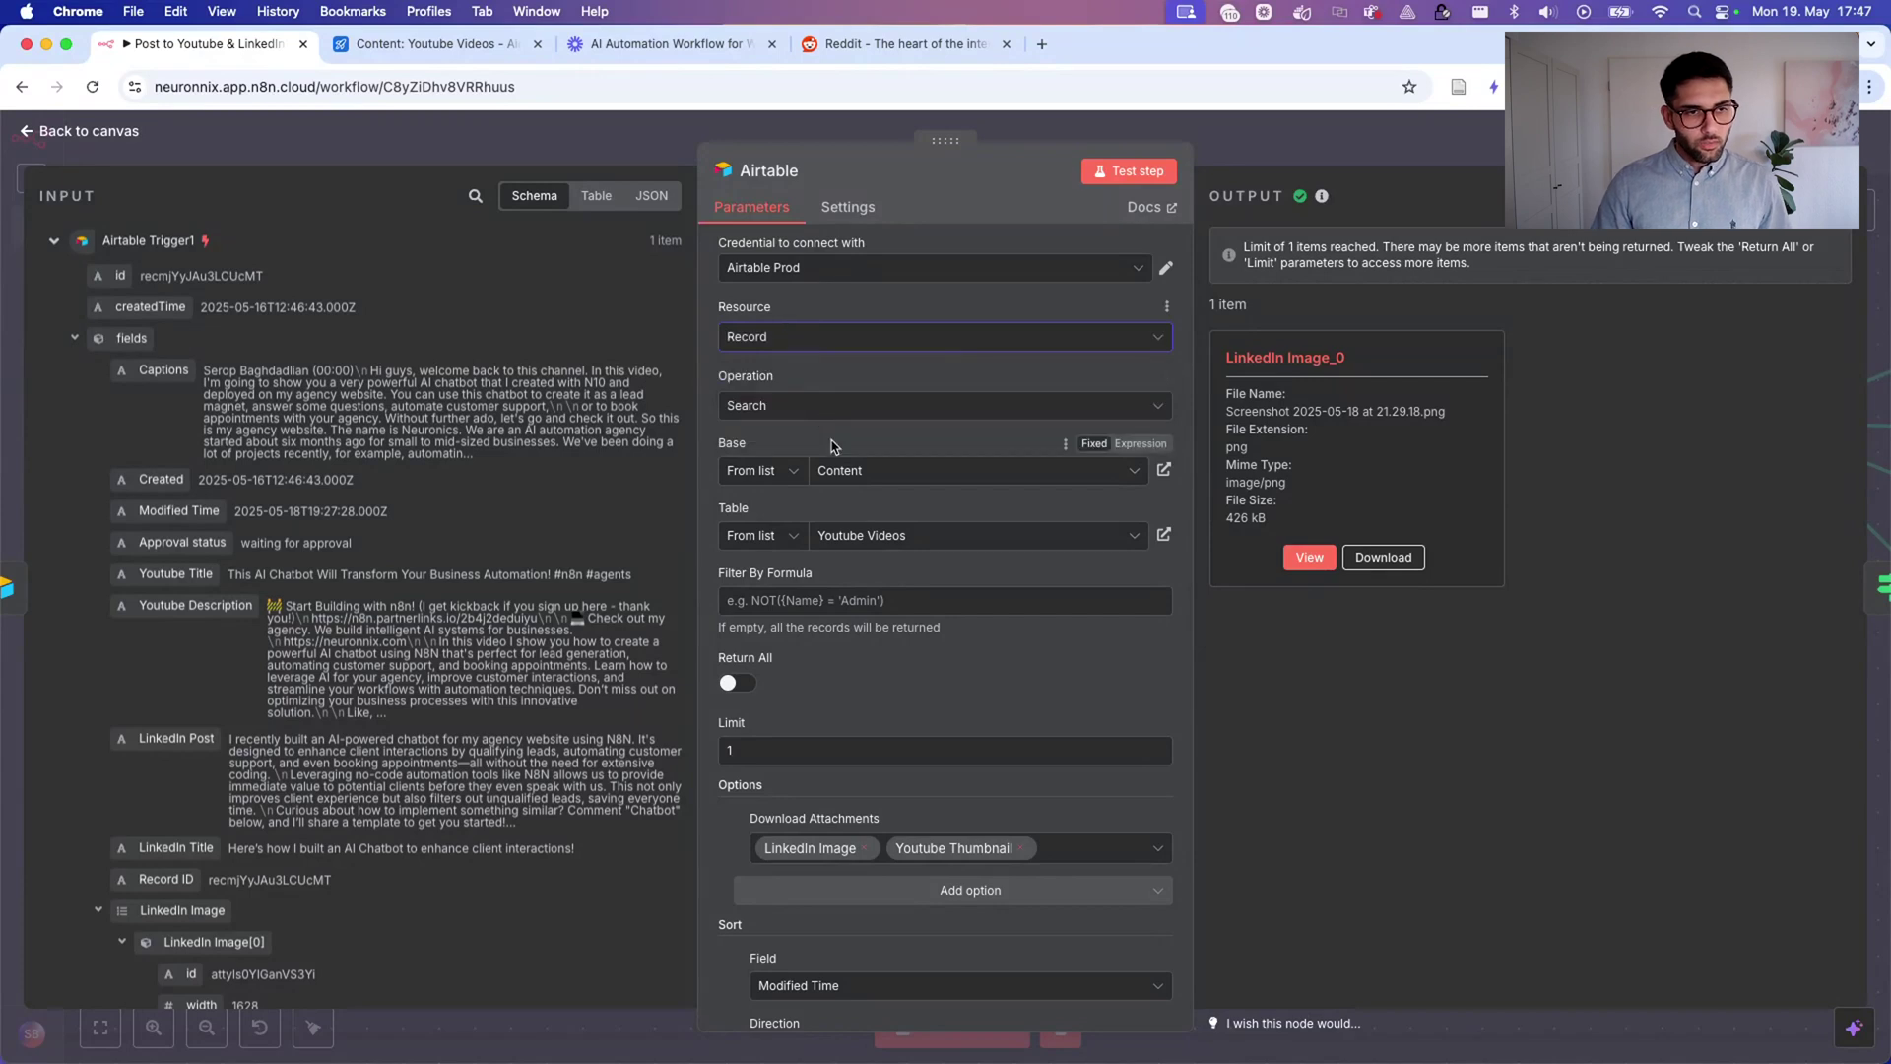
click(806, 412)
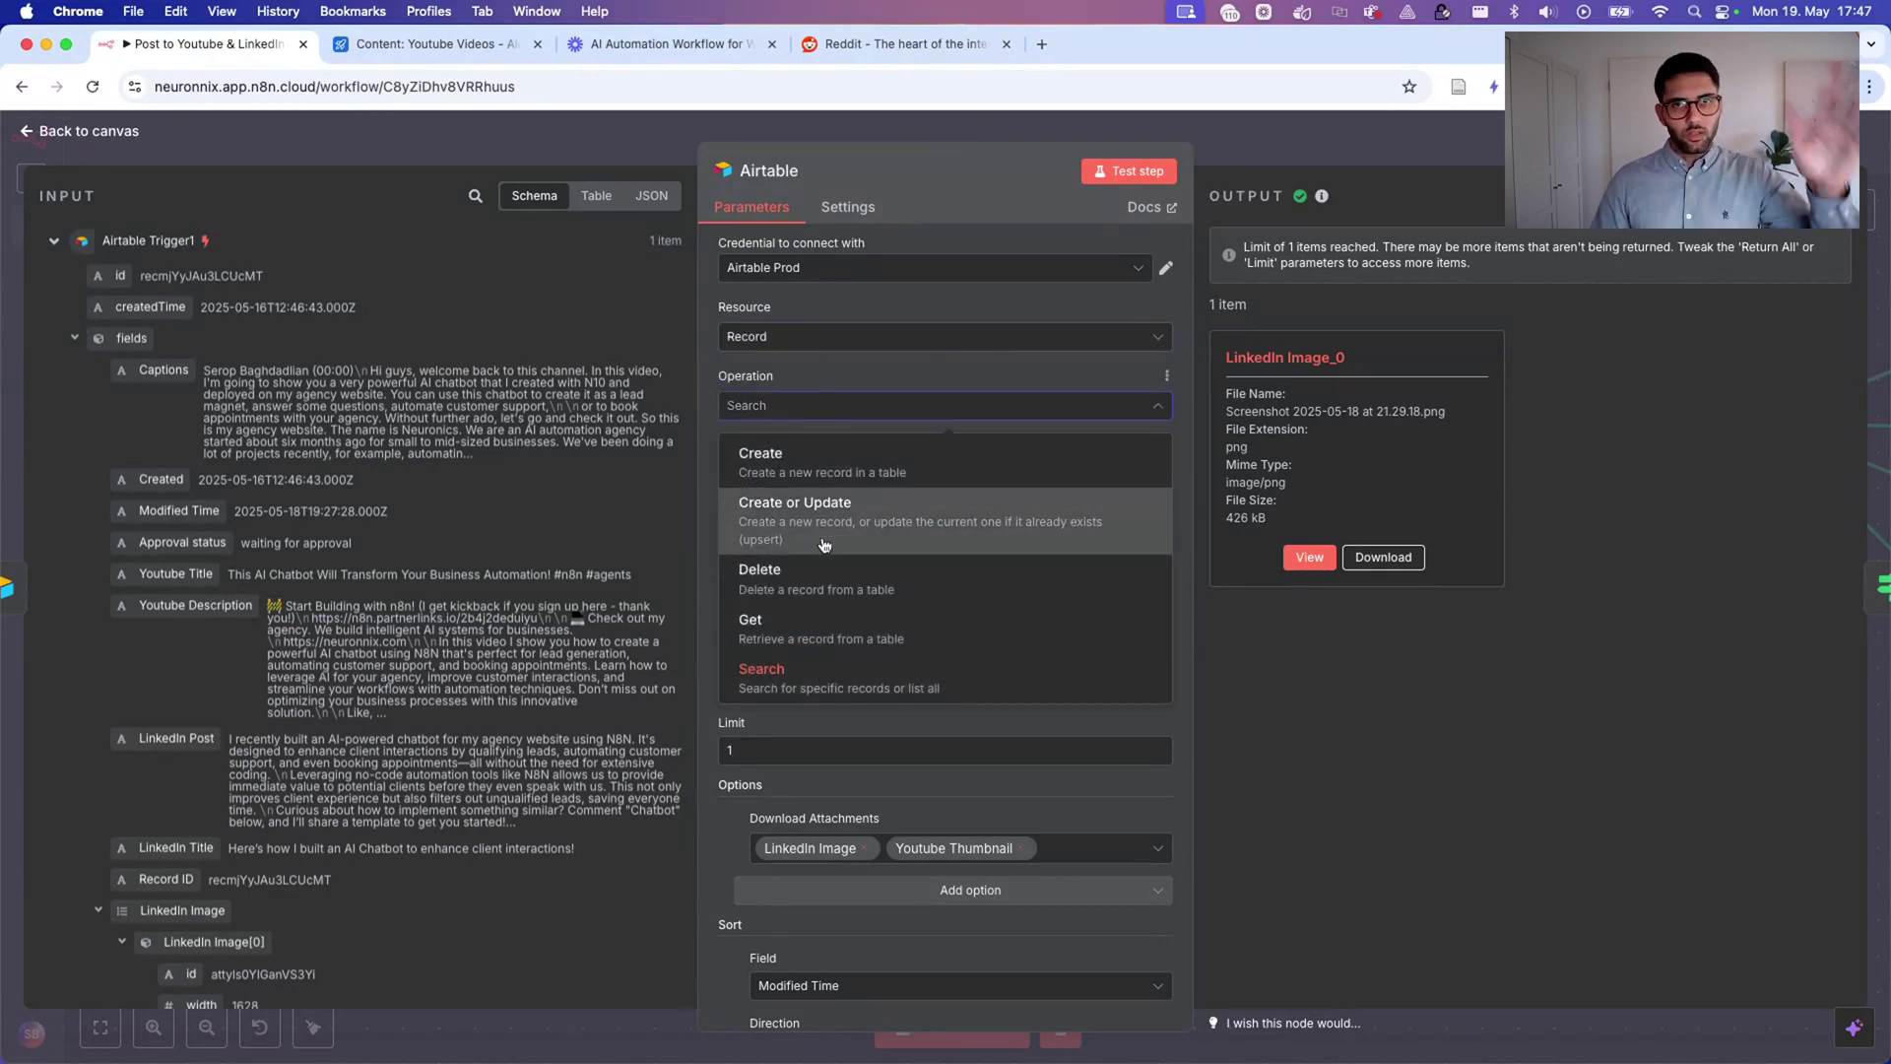
click(914, 372)
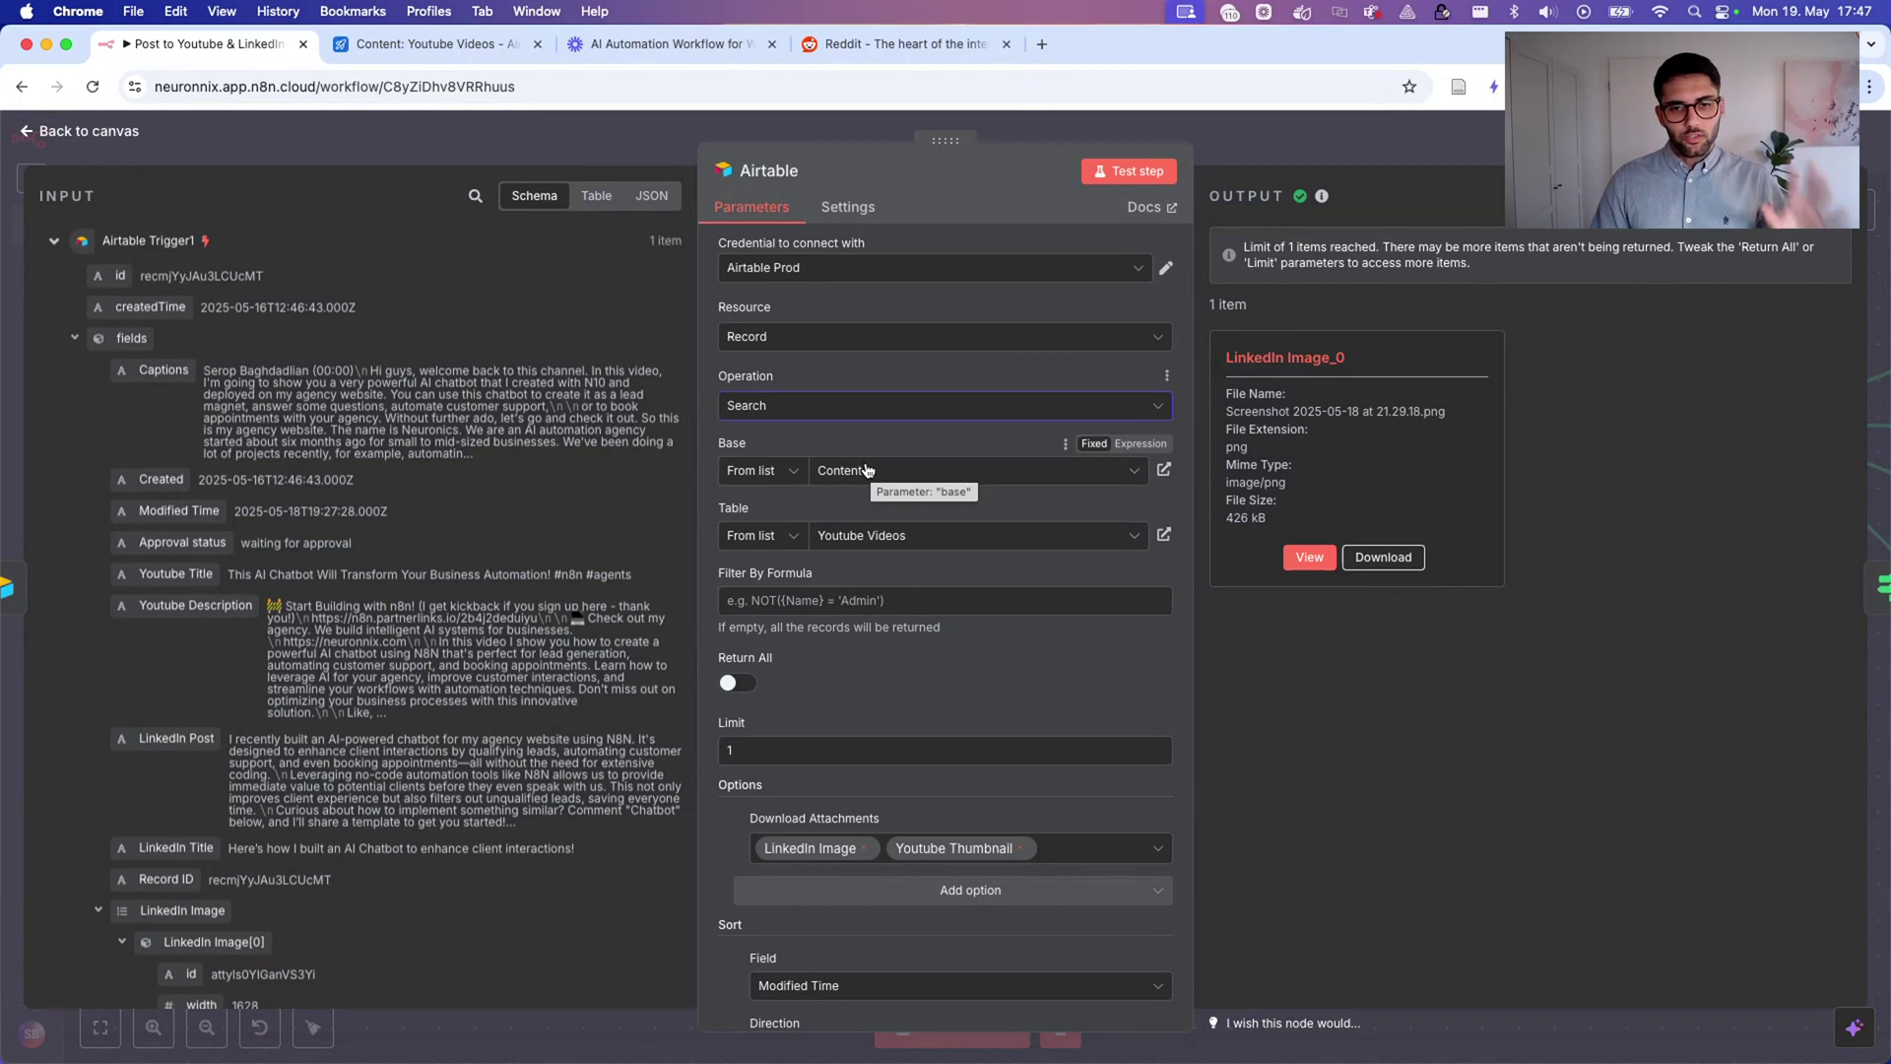
Review the search node's limit and sort settings and compare them with the Modified Time column of the Airtable table.
scroll(899, 615, down, 3)
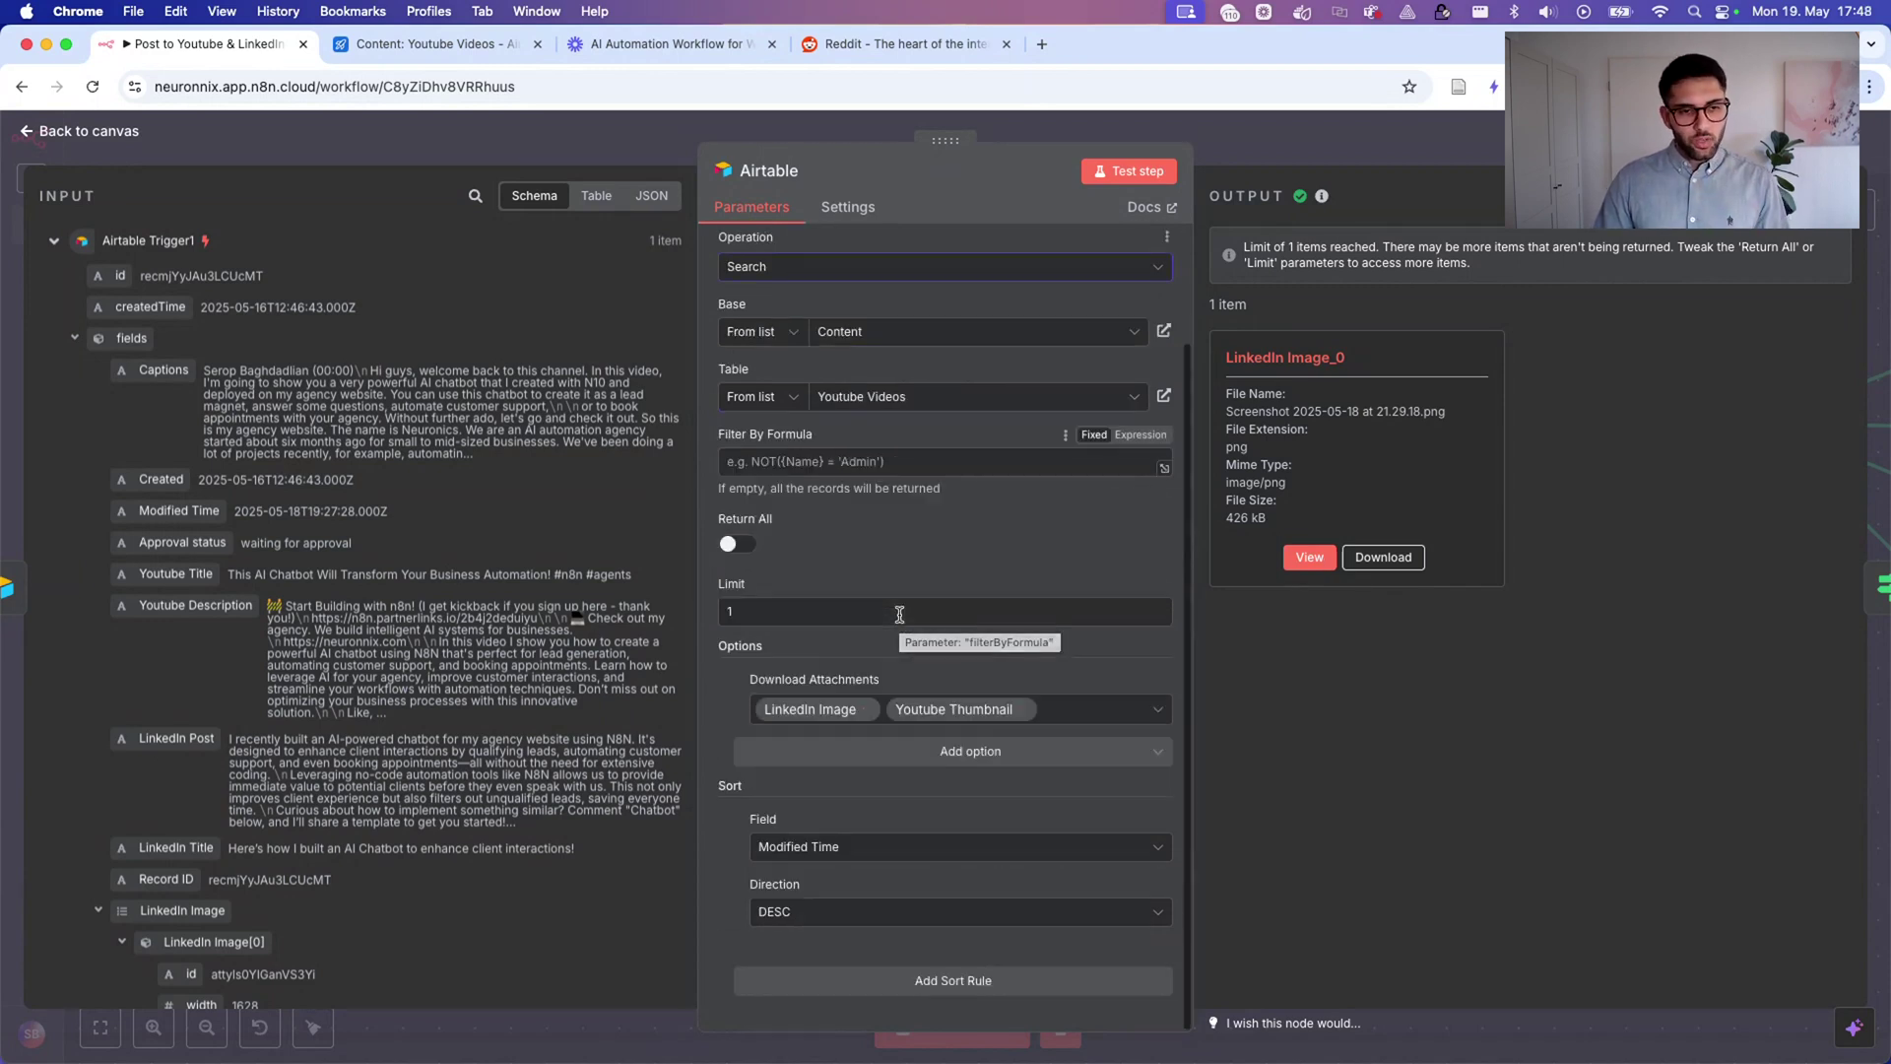
double_click(899, 612)
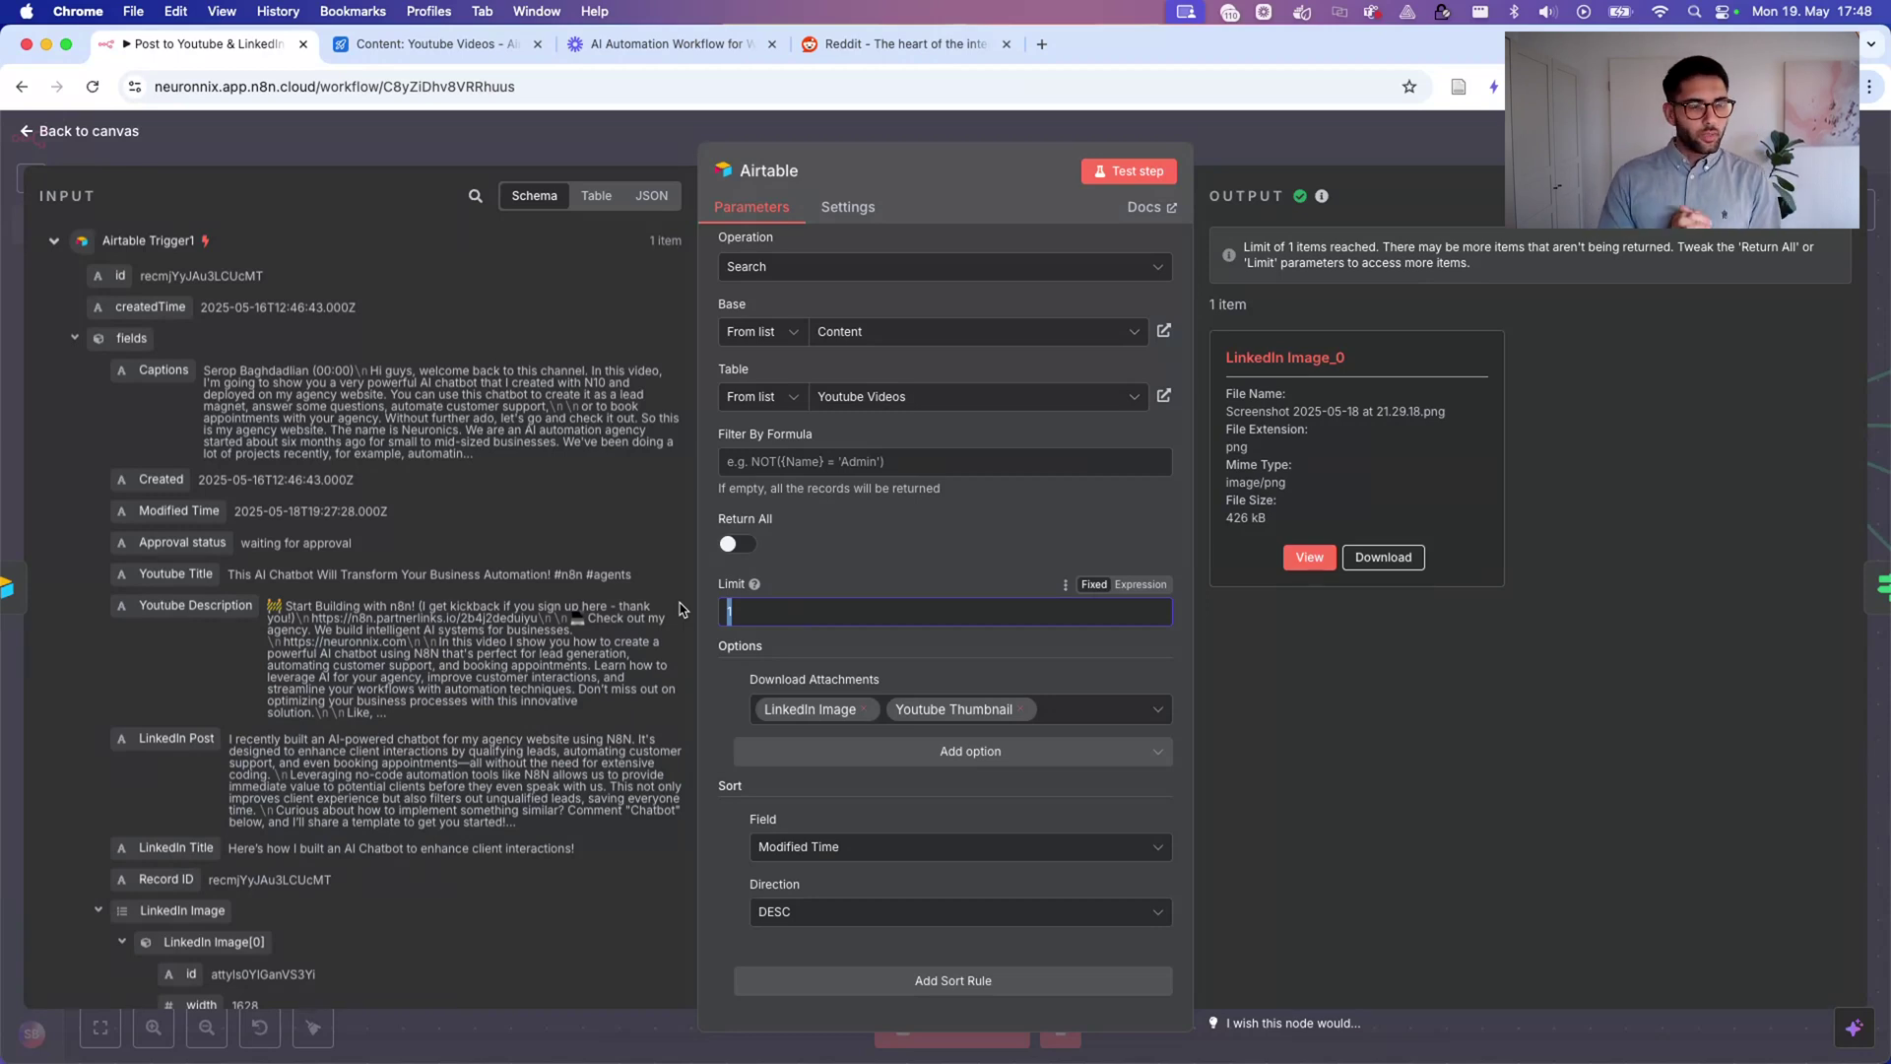
click(455, 43)
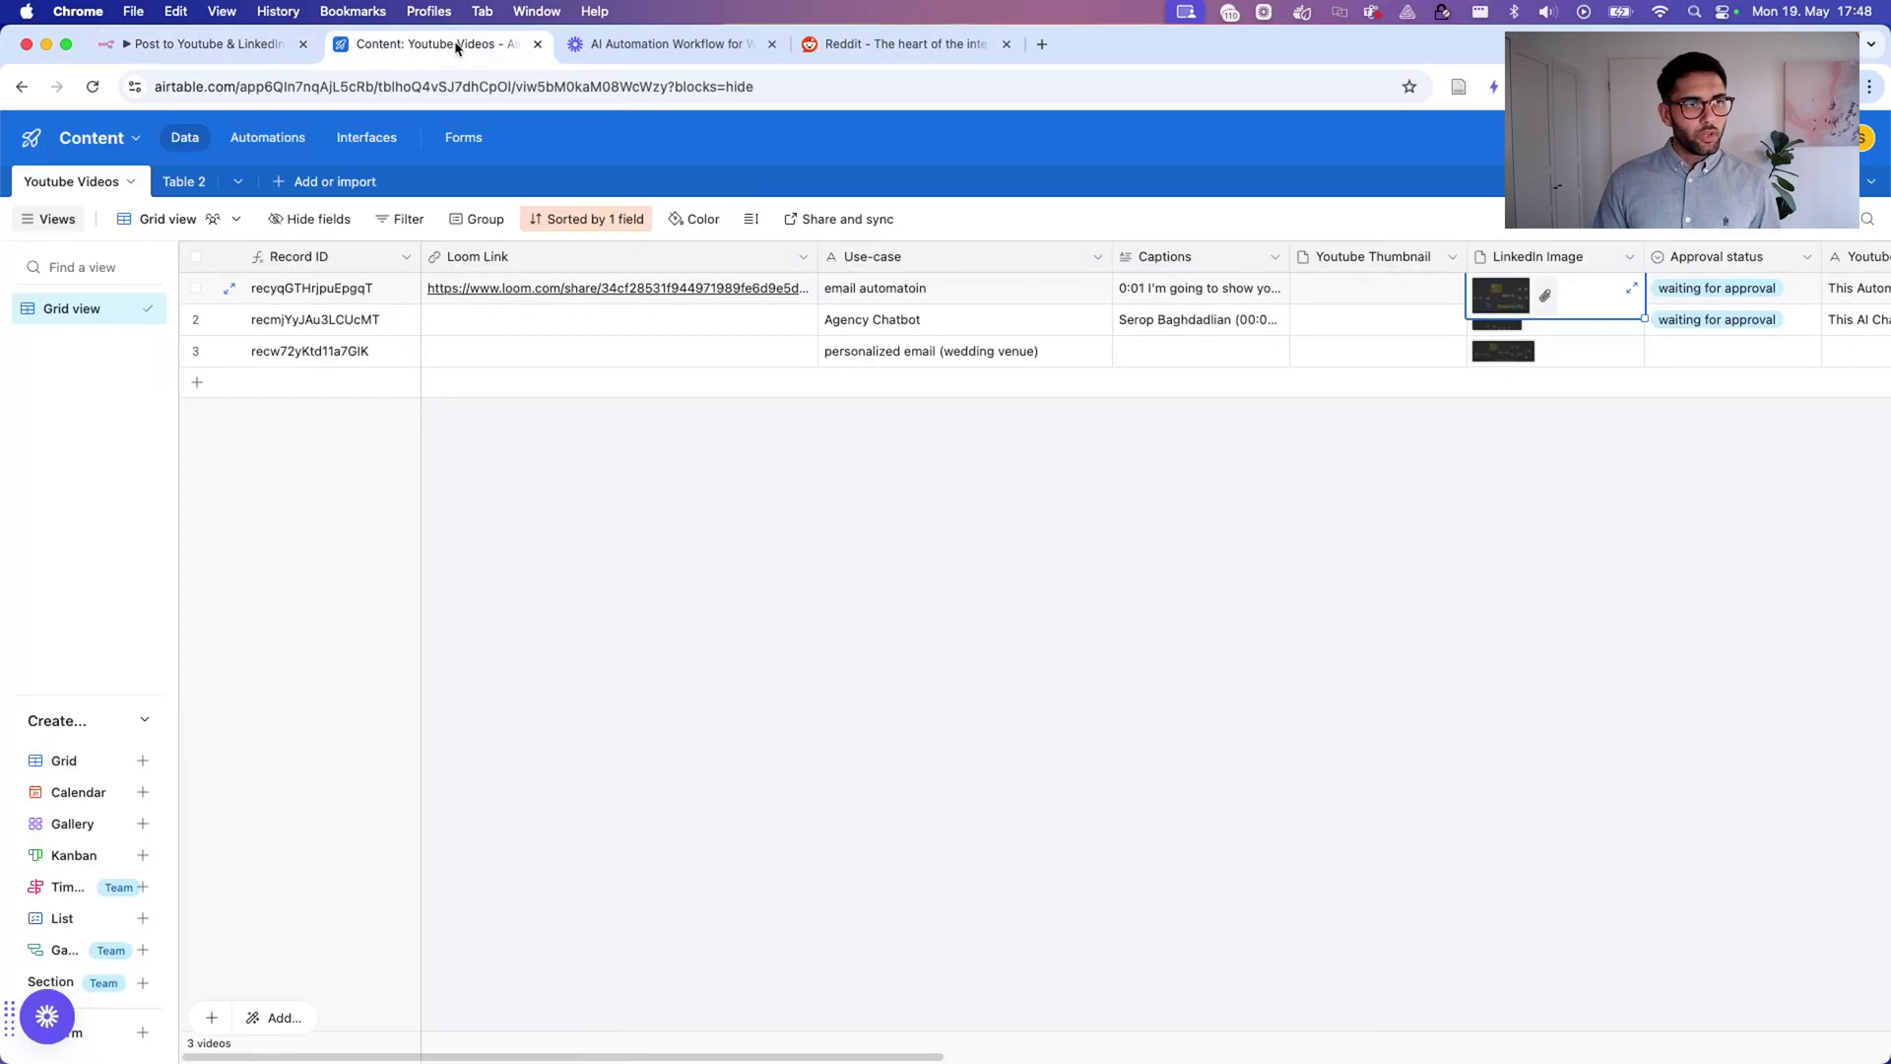
scroll(1566, 339, right, 15)
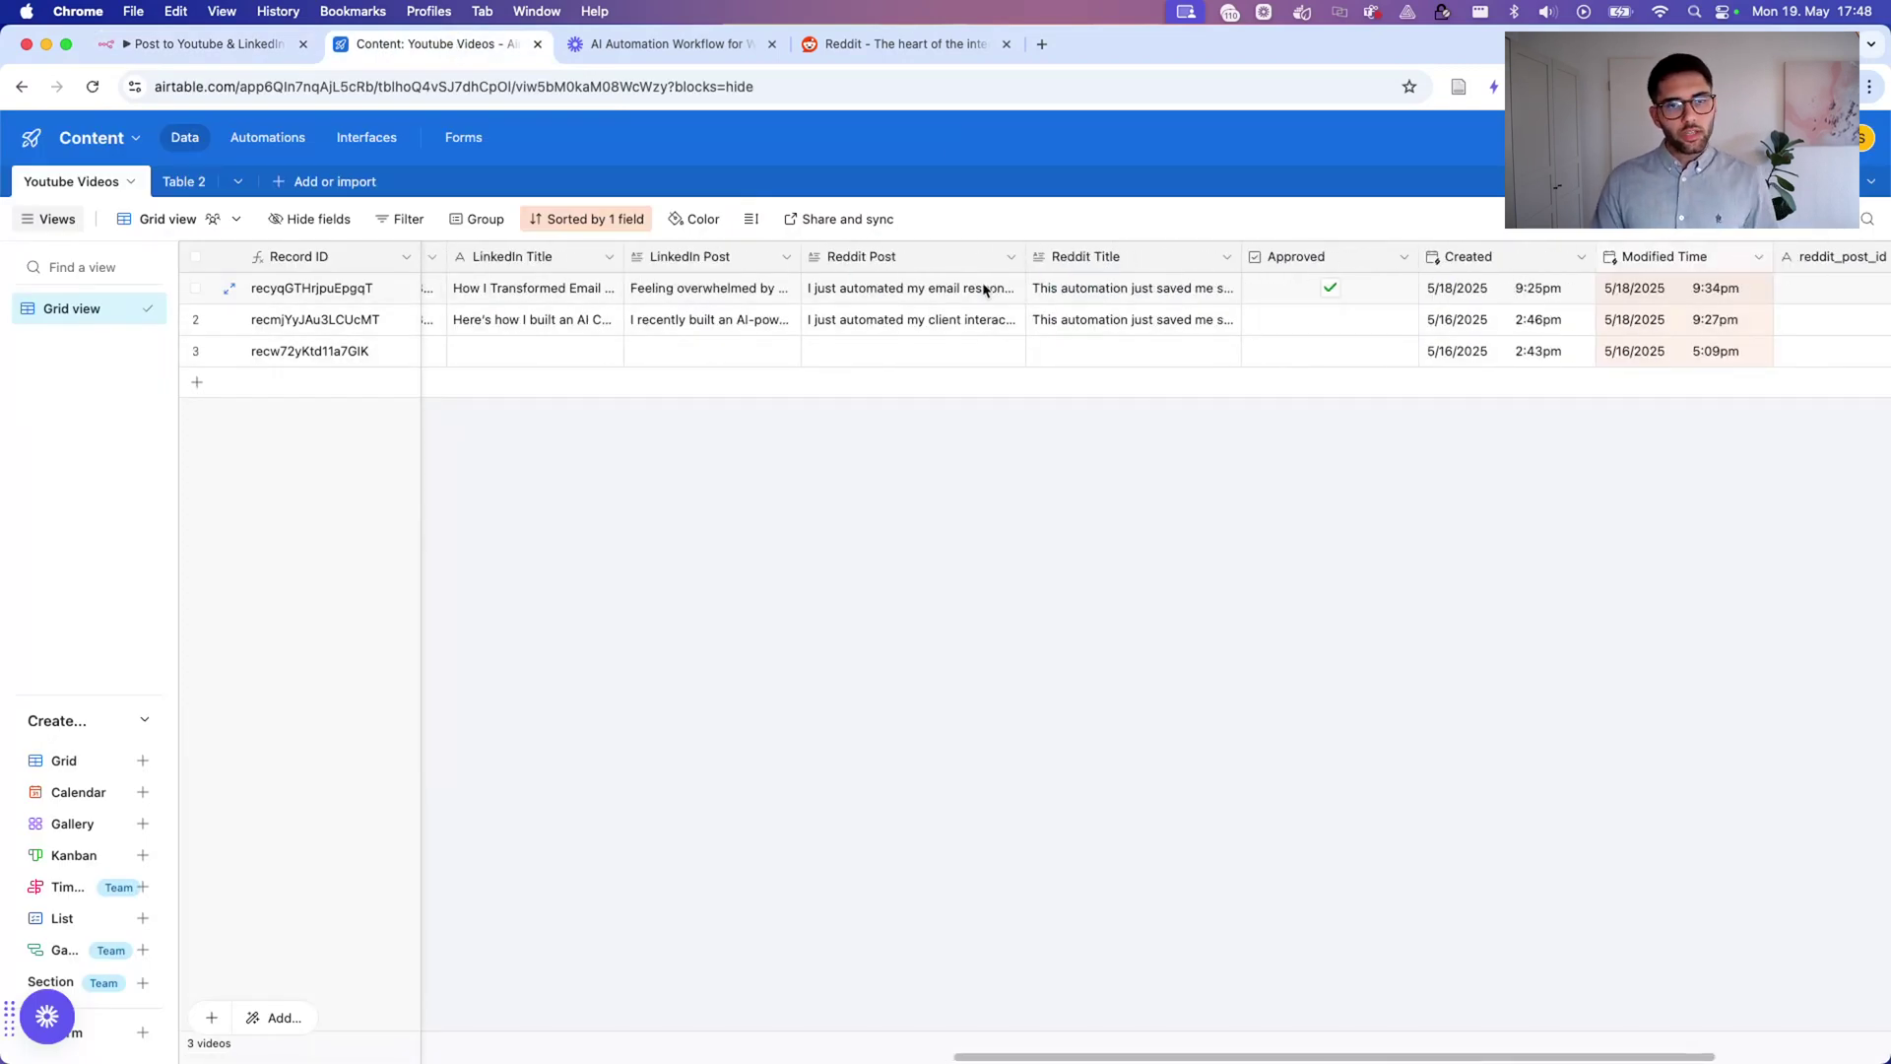
scroll(859, 330, left, 4)
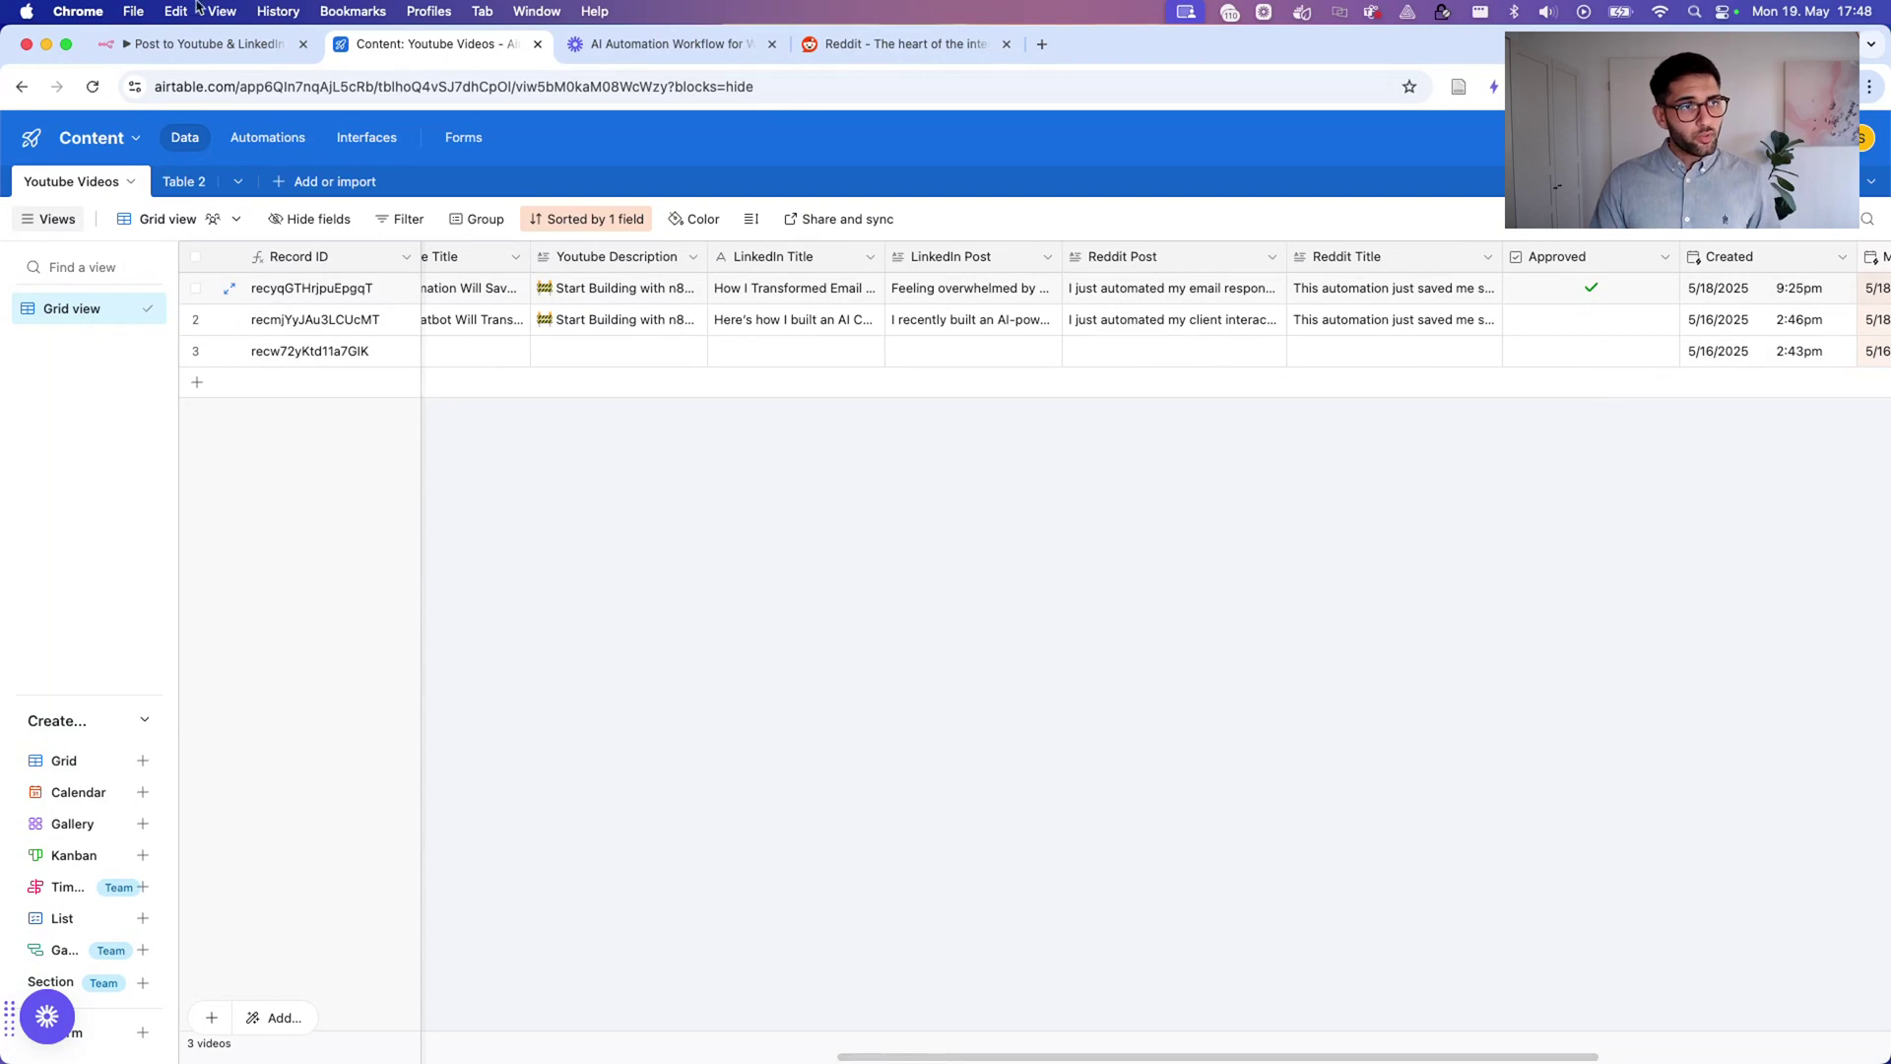
click(192, 43)
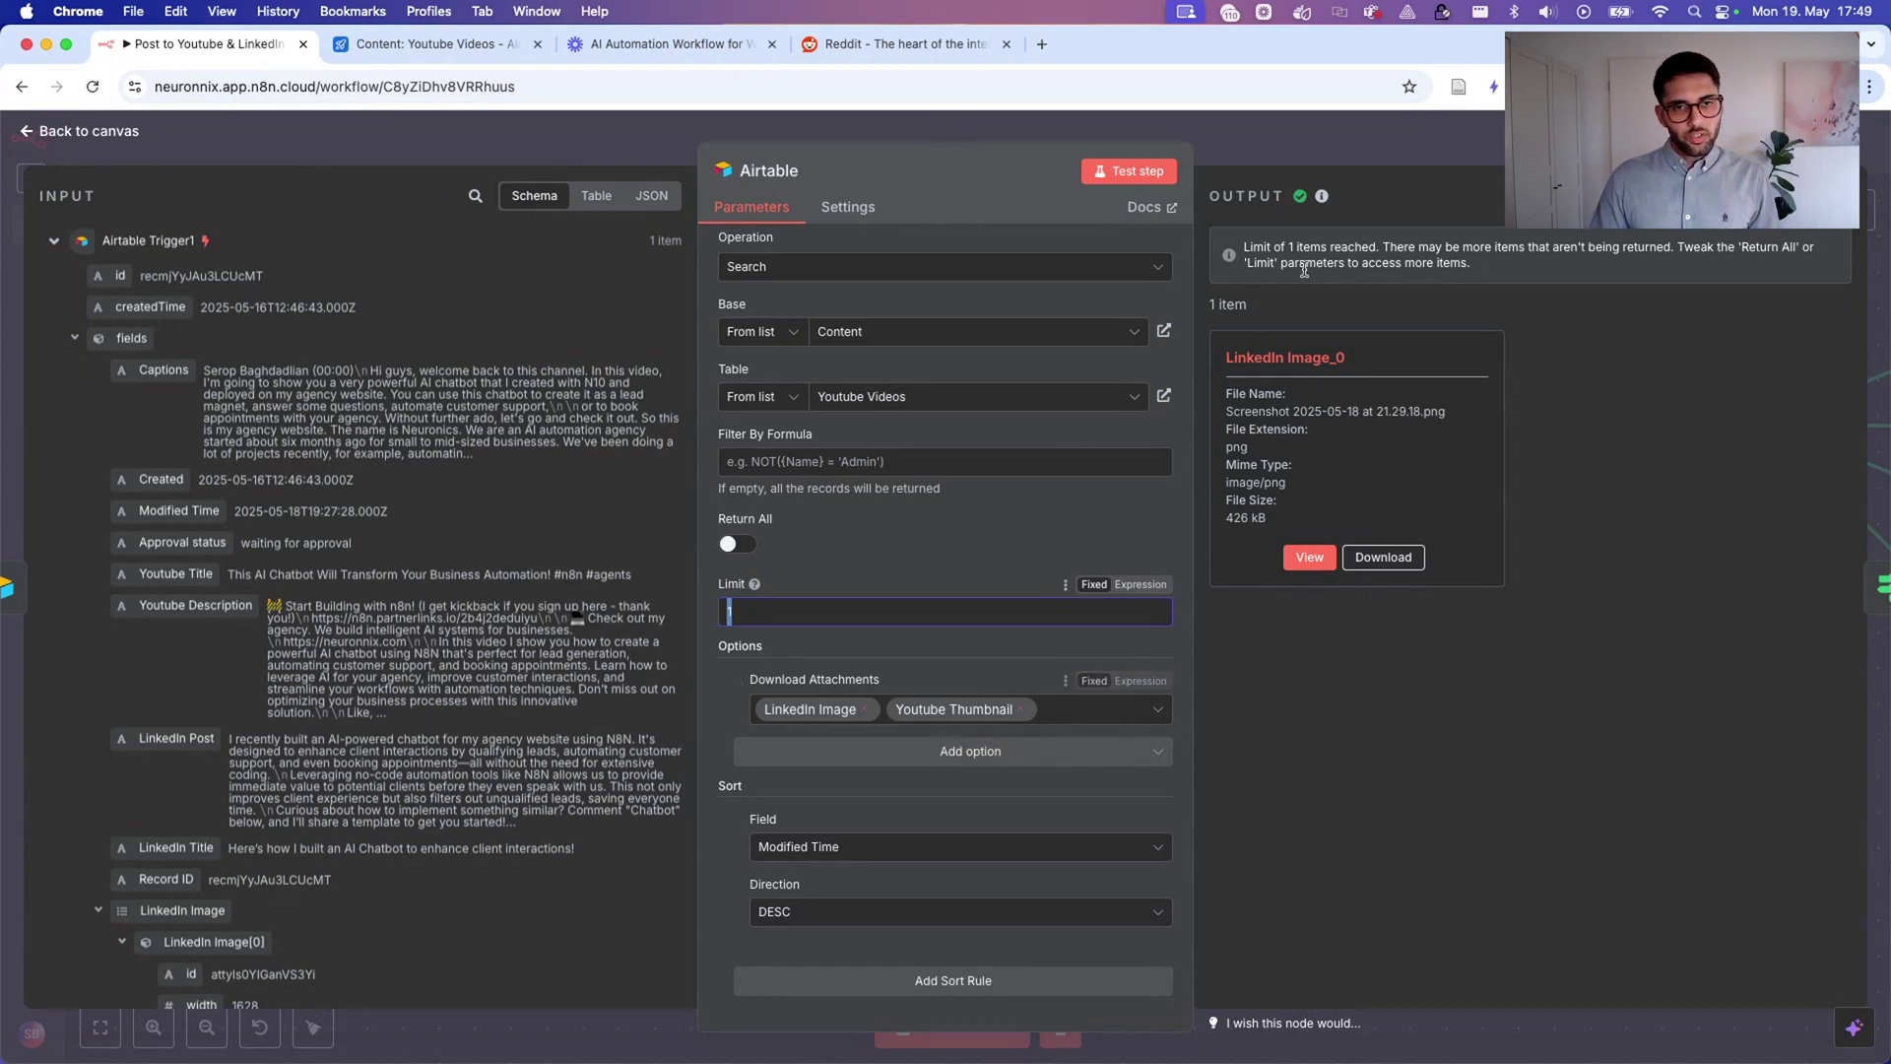
Close the Airtable search node's parameters and open those of the If1 node that follows it.
click(1348, 126)
scroll(972, 667, right, 6)
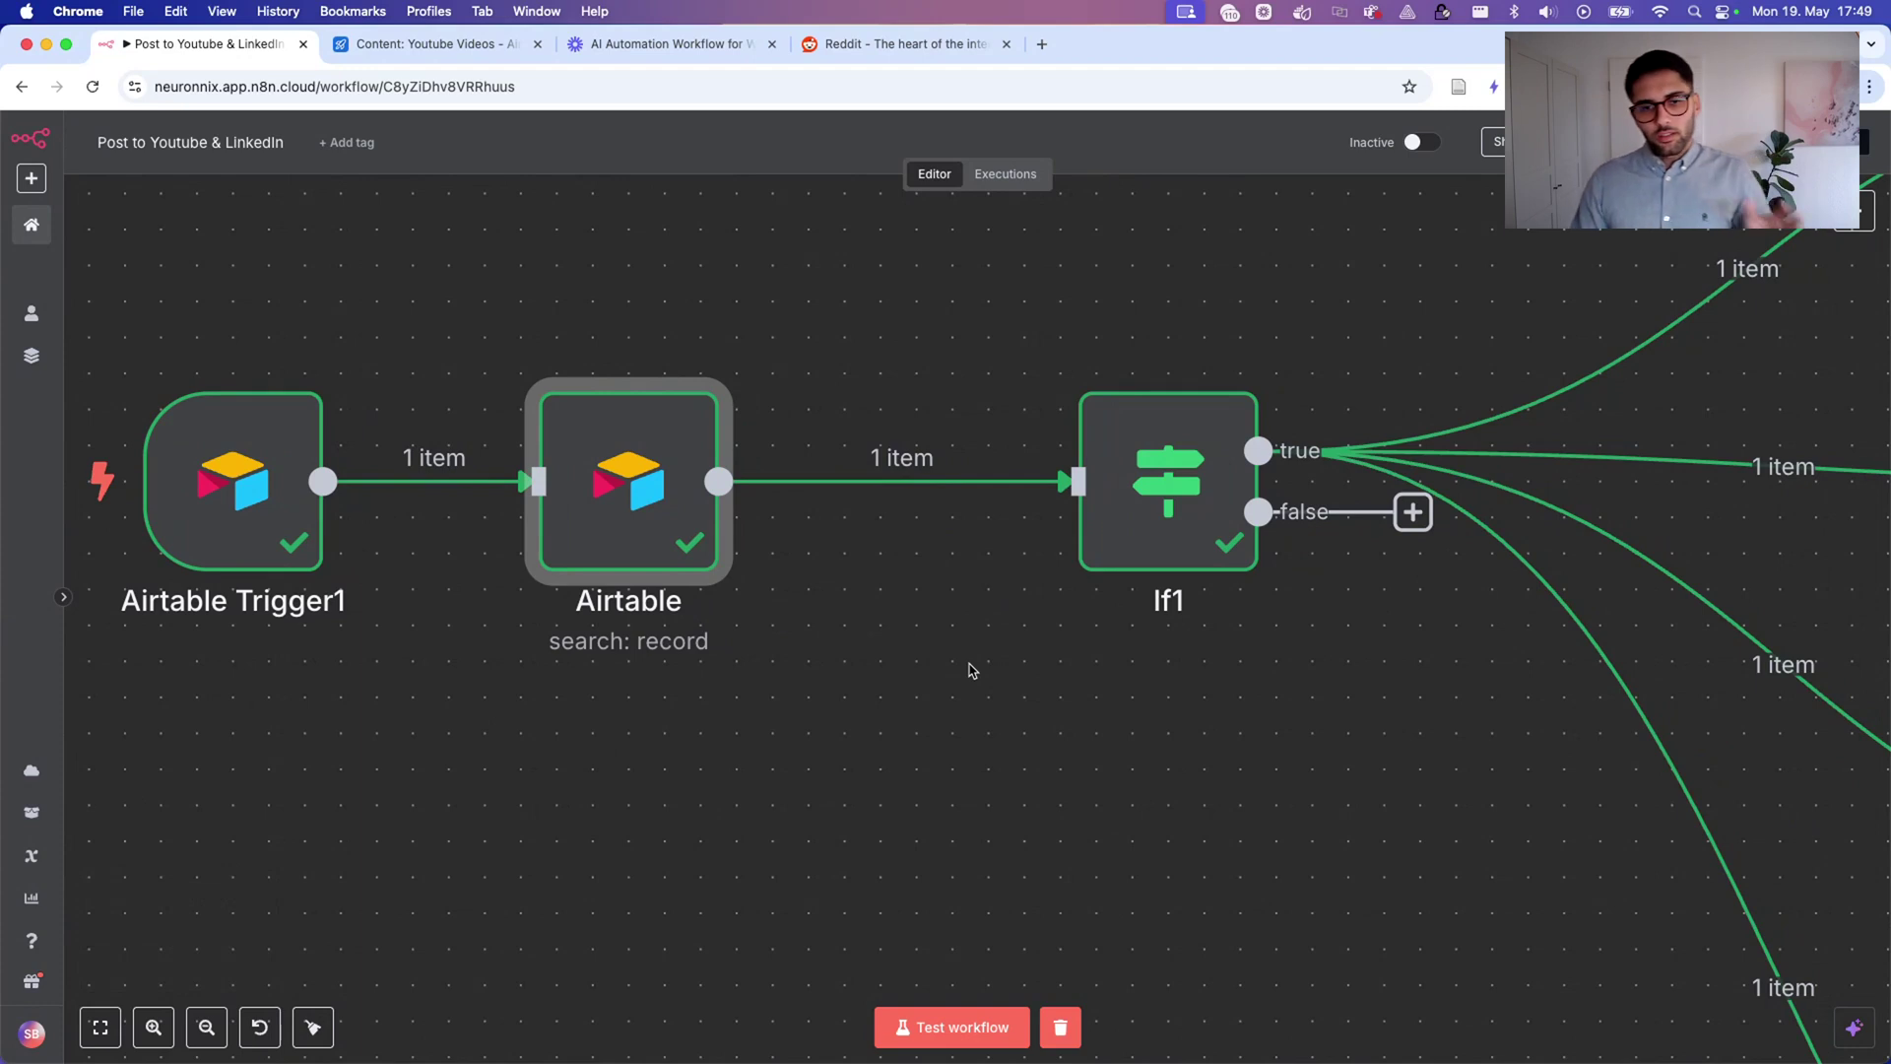
scroll(973, 670, right, 3)
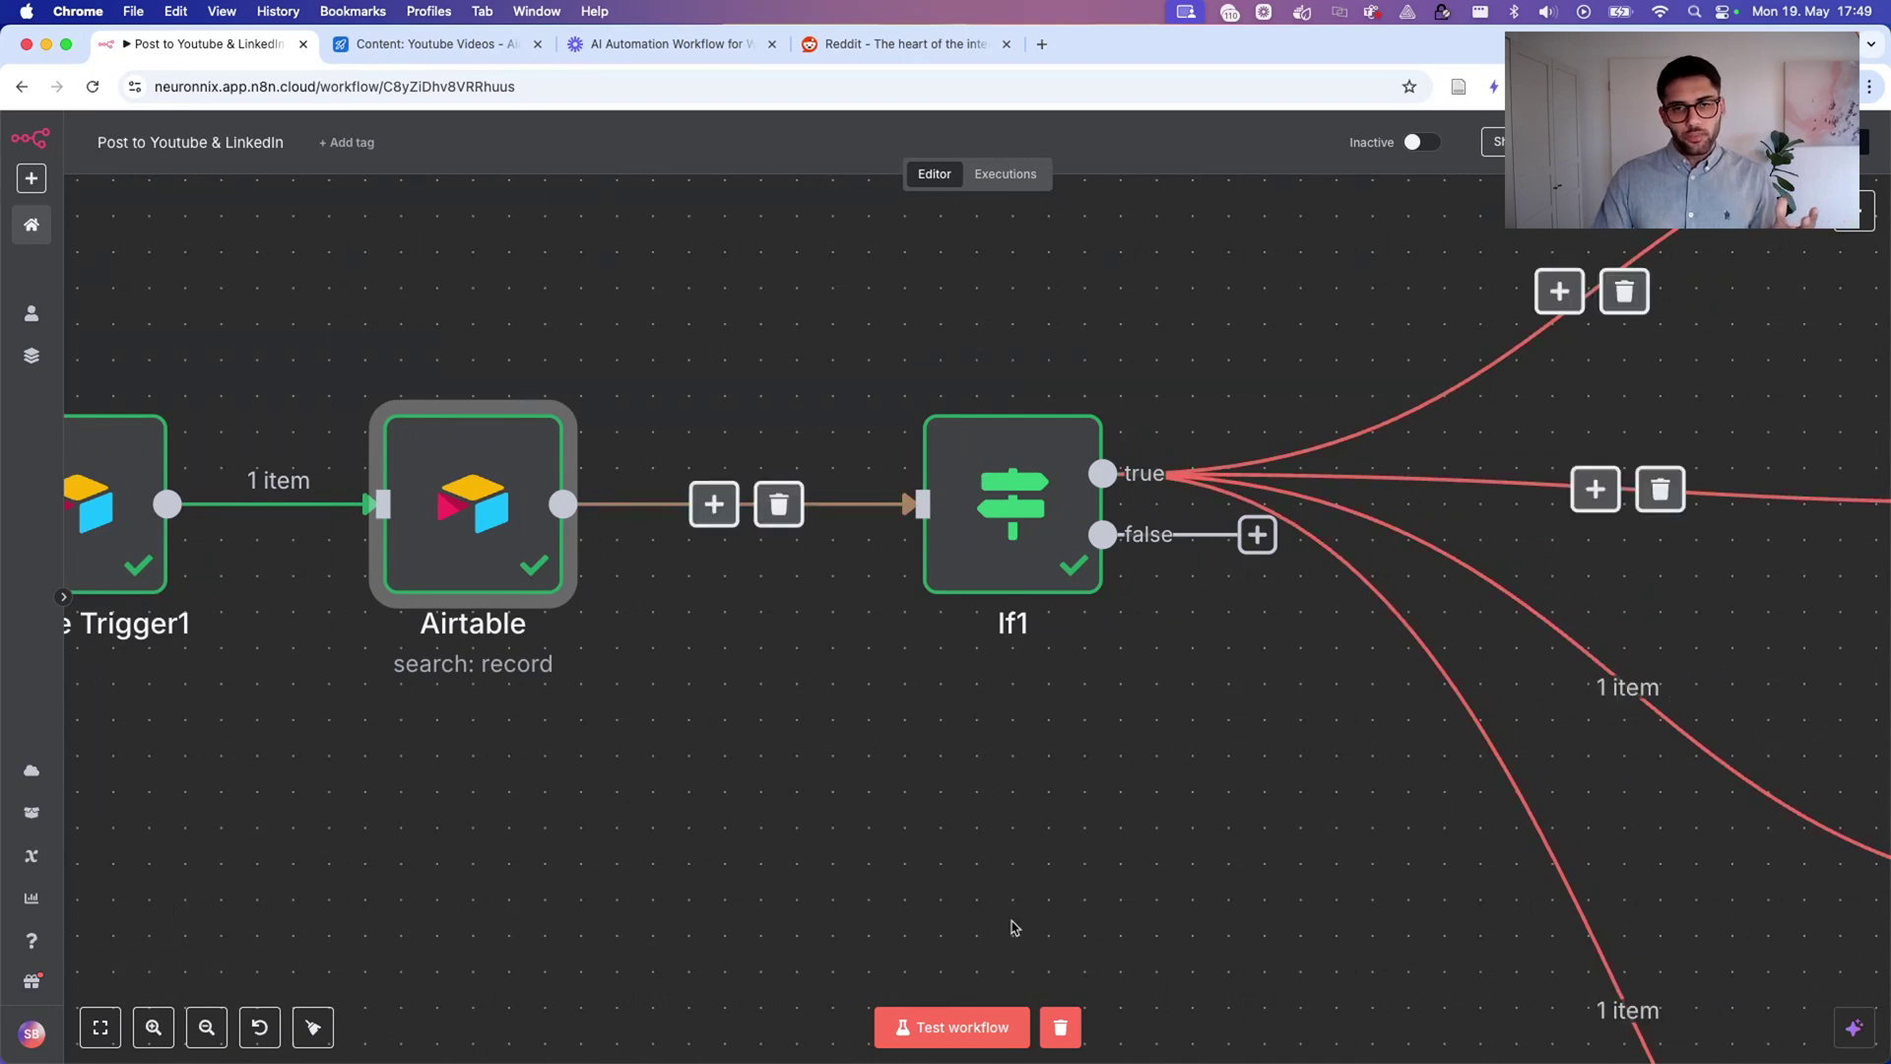
click(1023, 490)
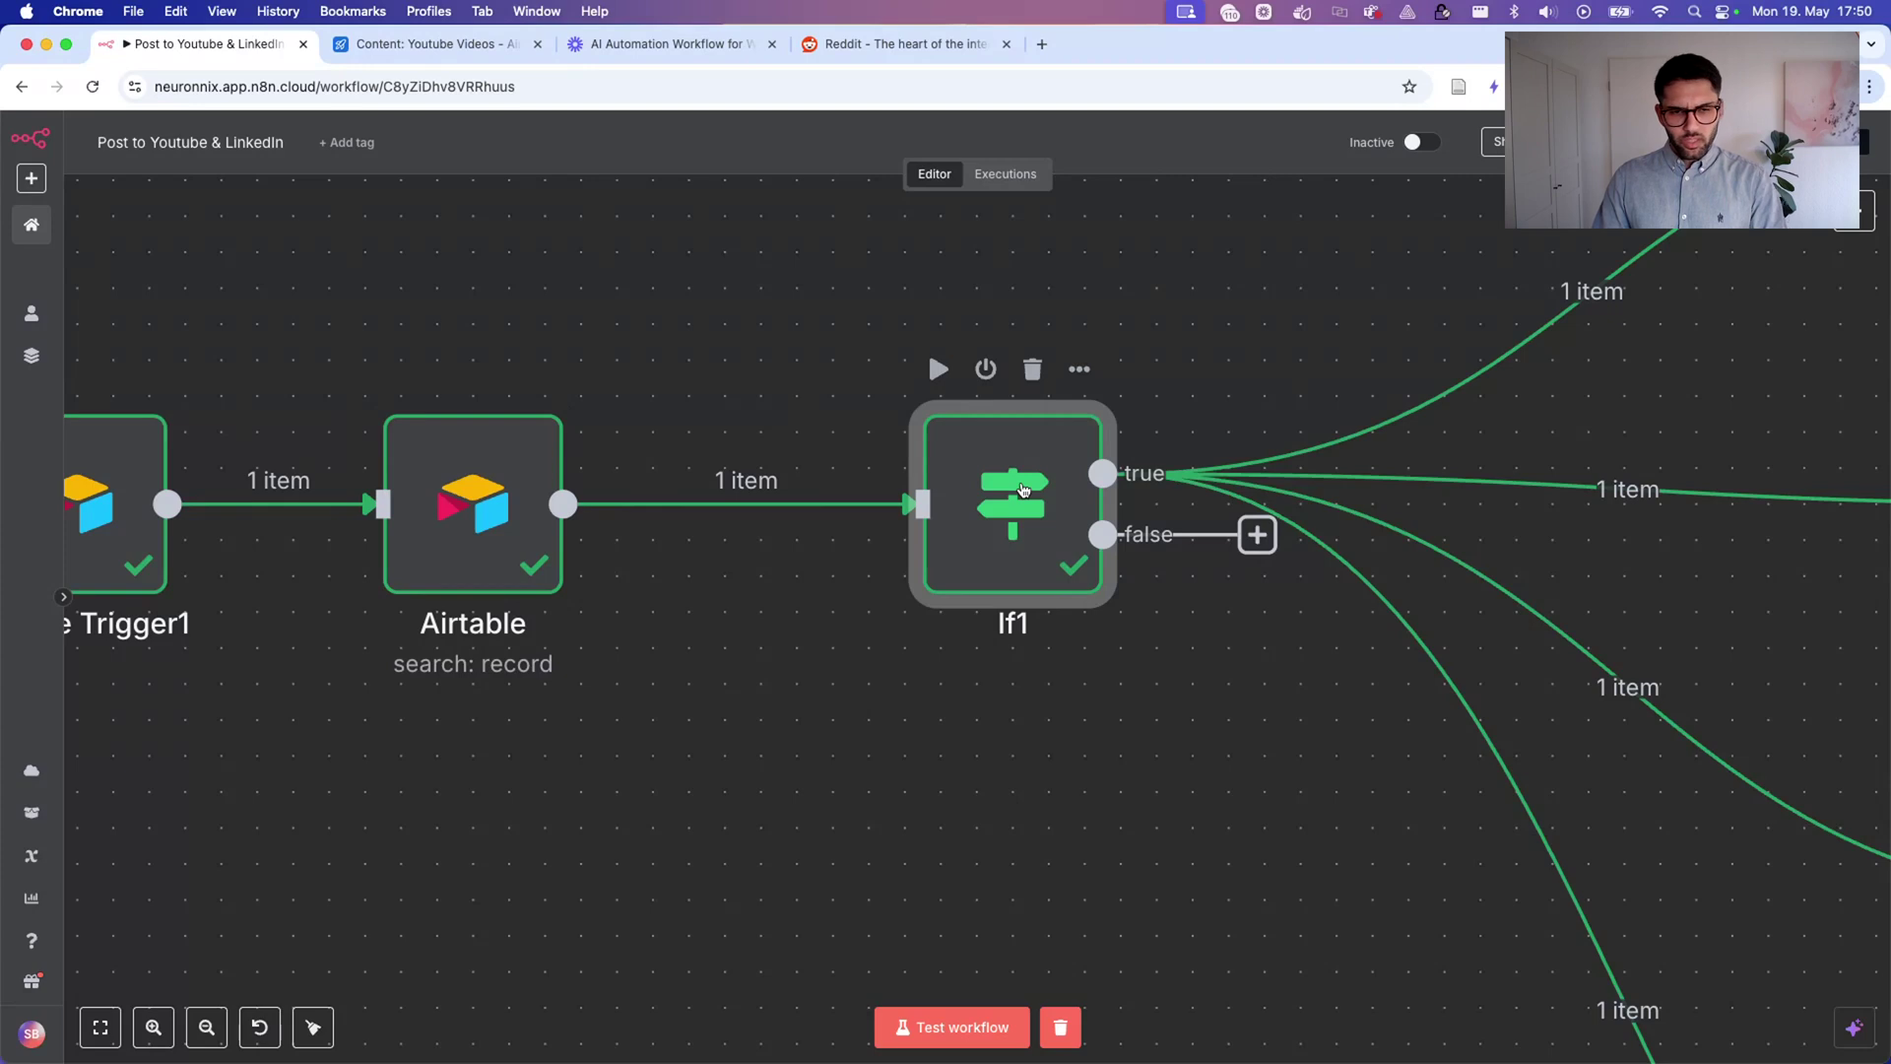
scroll(1023, 490, right, 2)
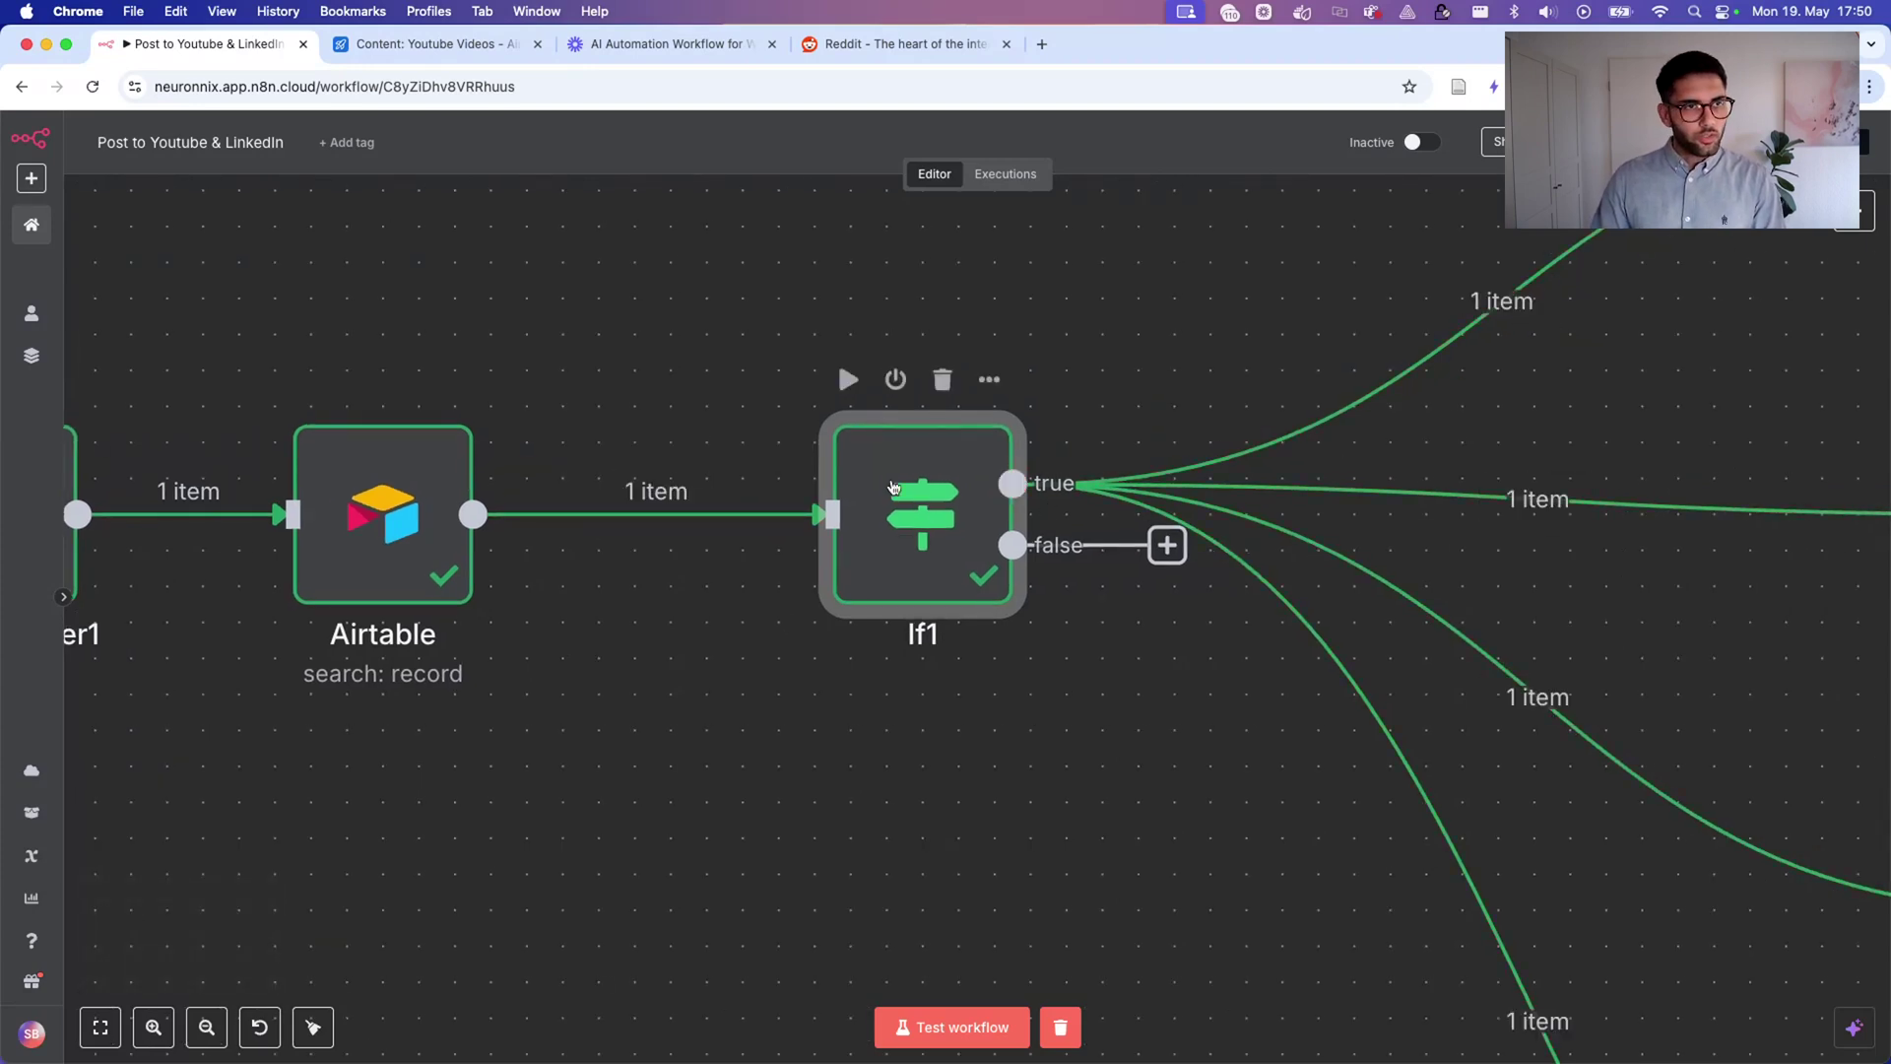
scroll(917, 495, right, 1)
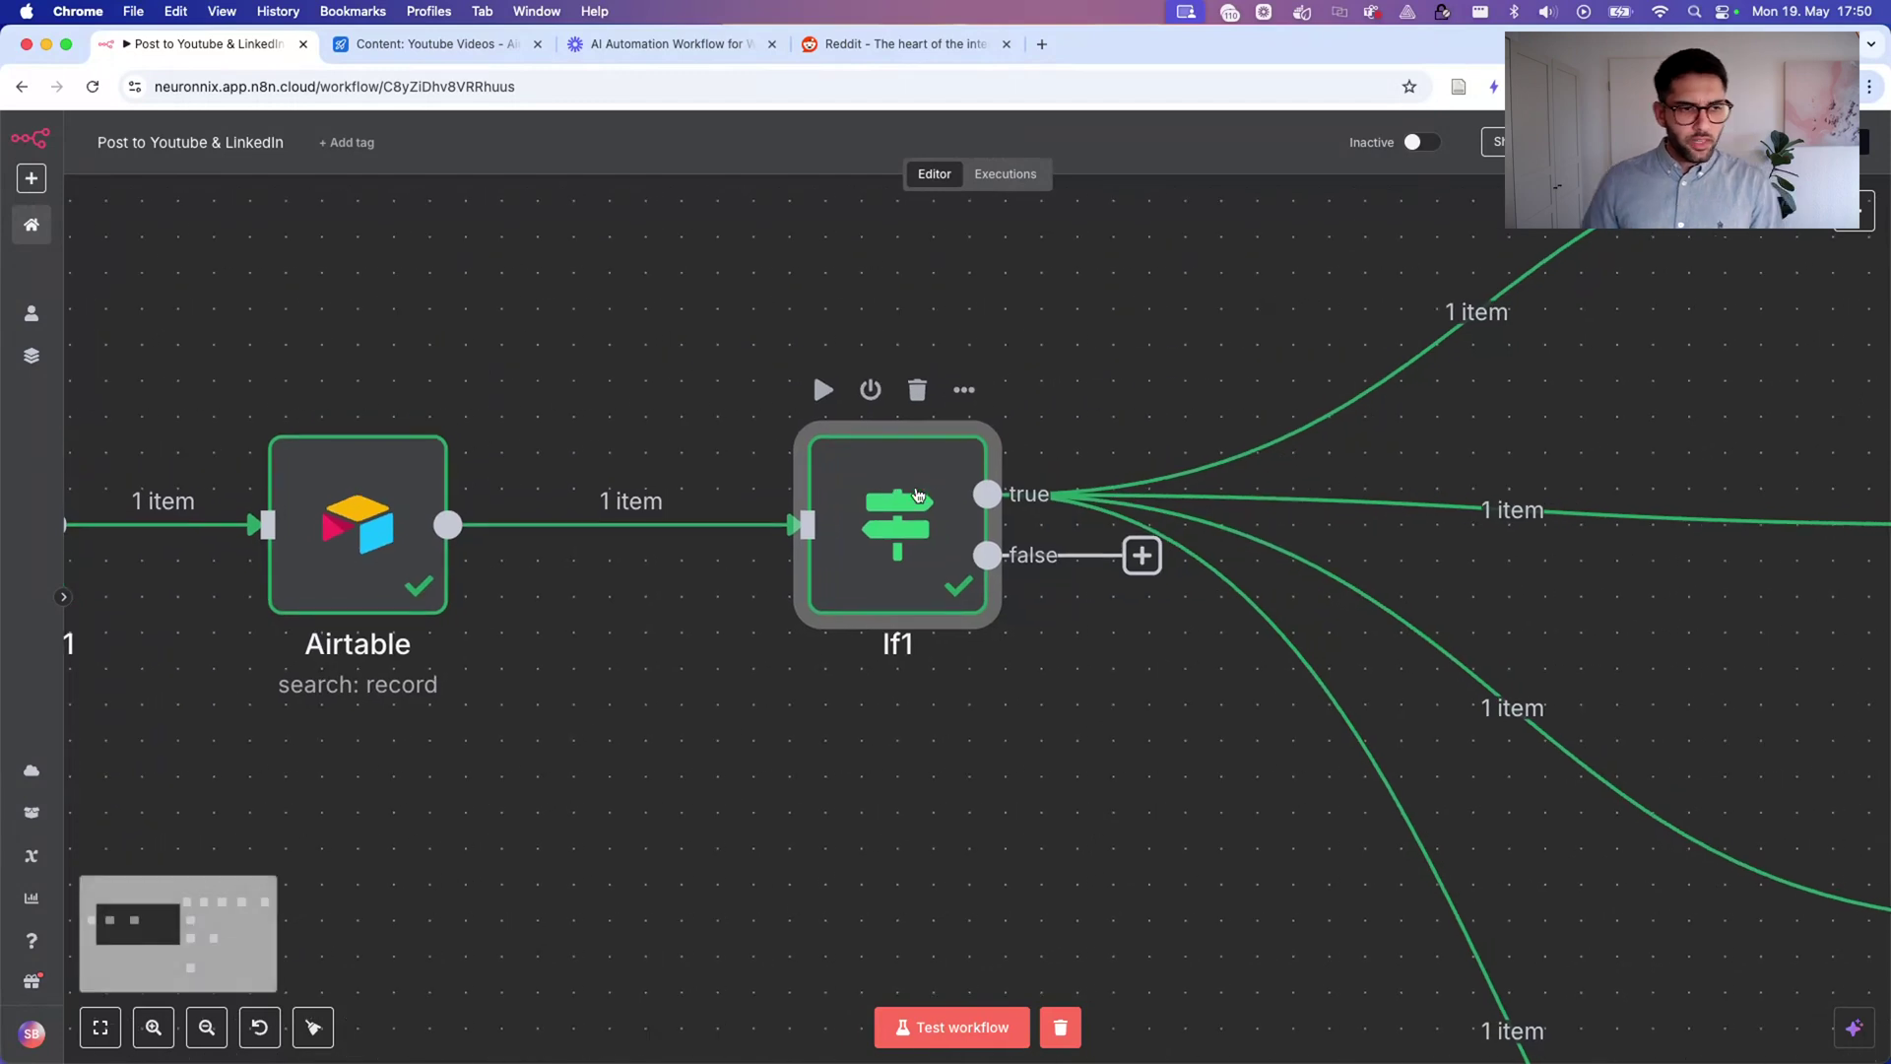
double_click(917, 495)
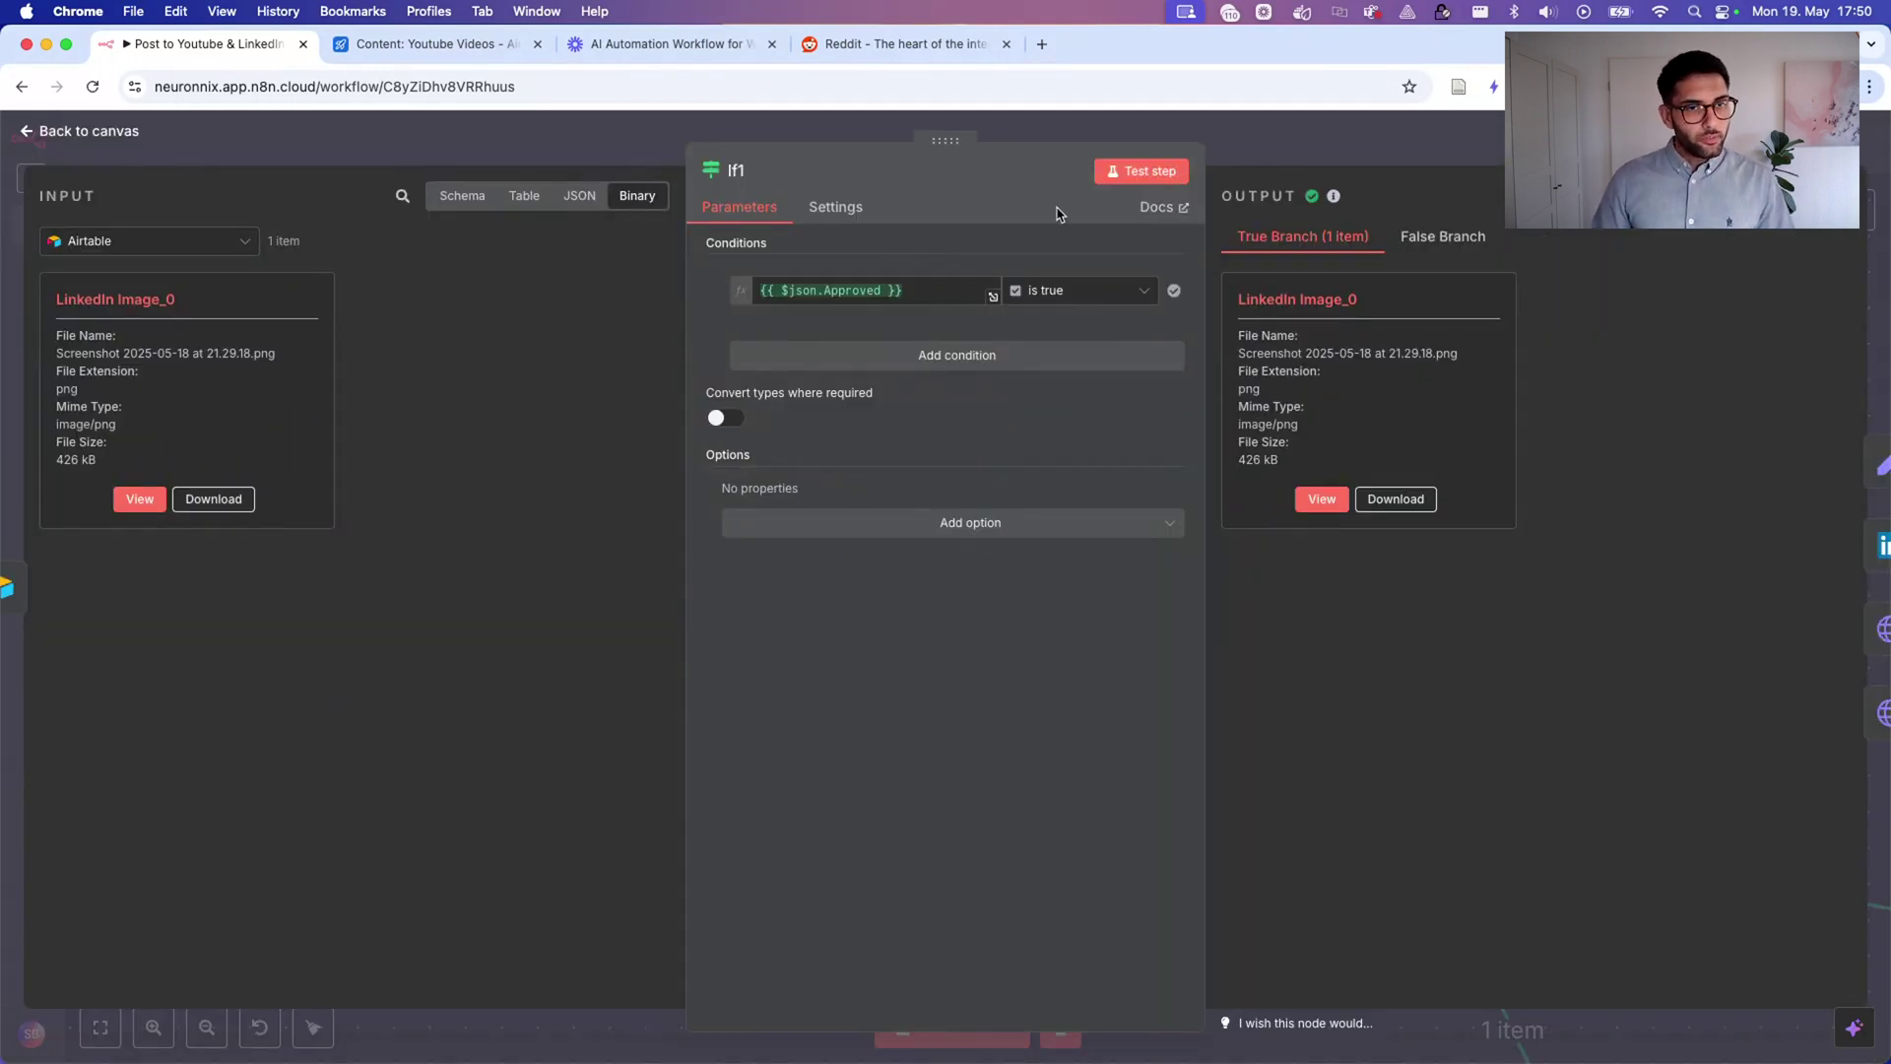
Display the If1 node's input as a schema and look through its Airtable fields for the approval field.
click(462, 195)
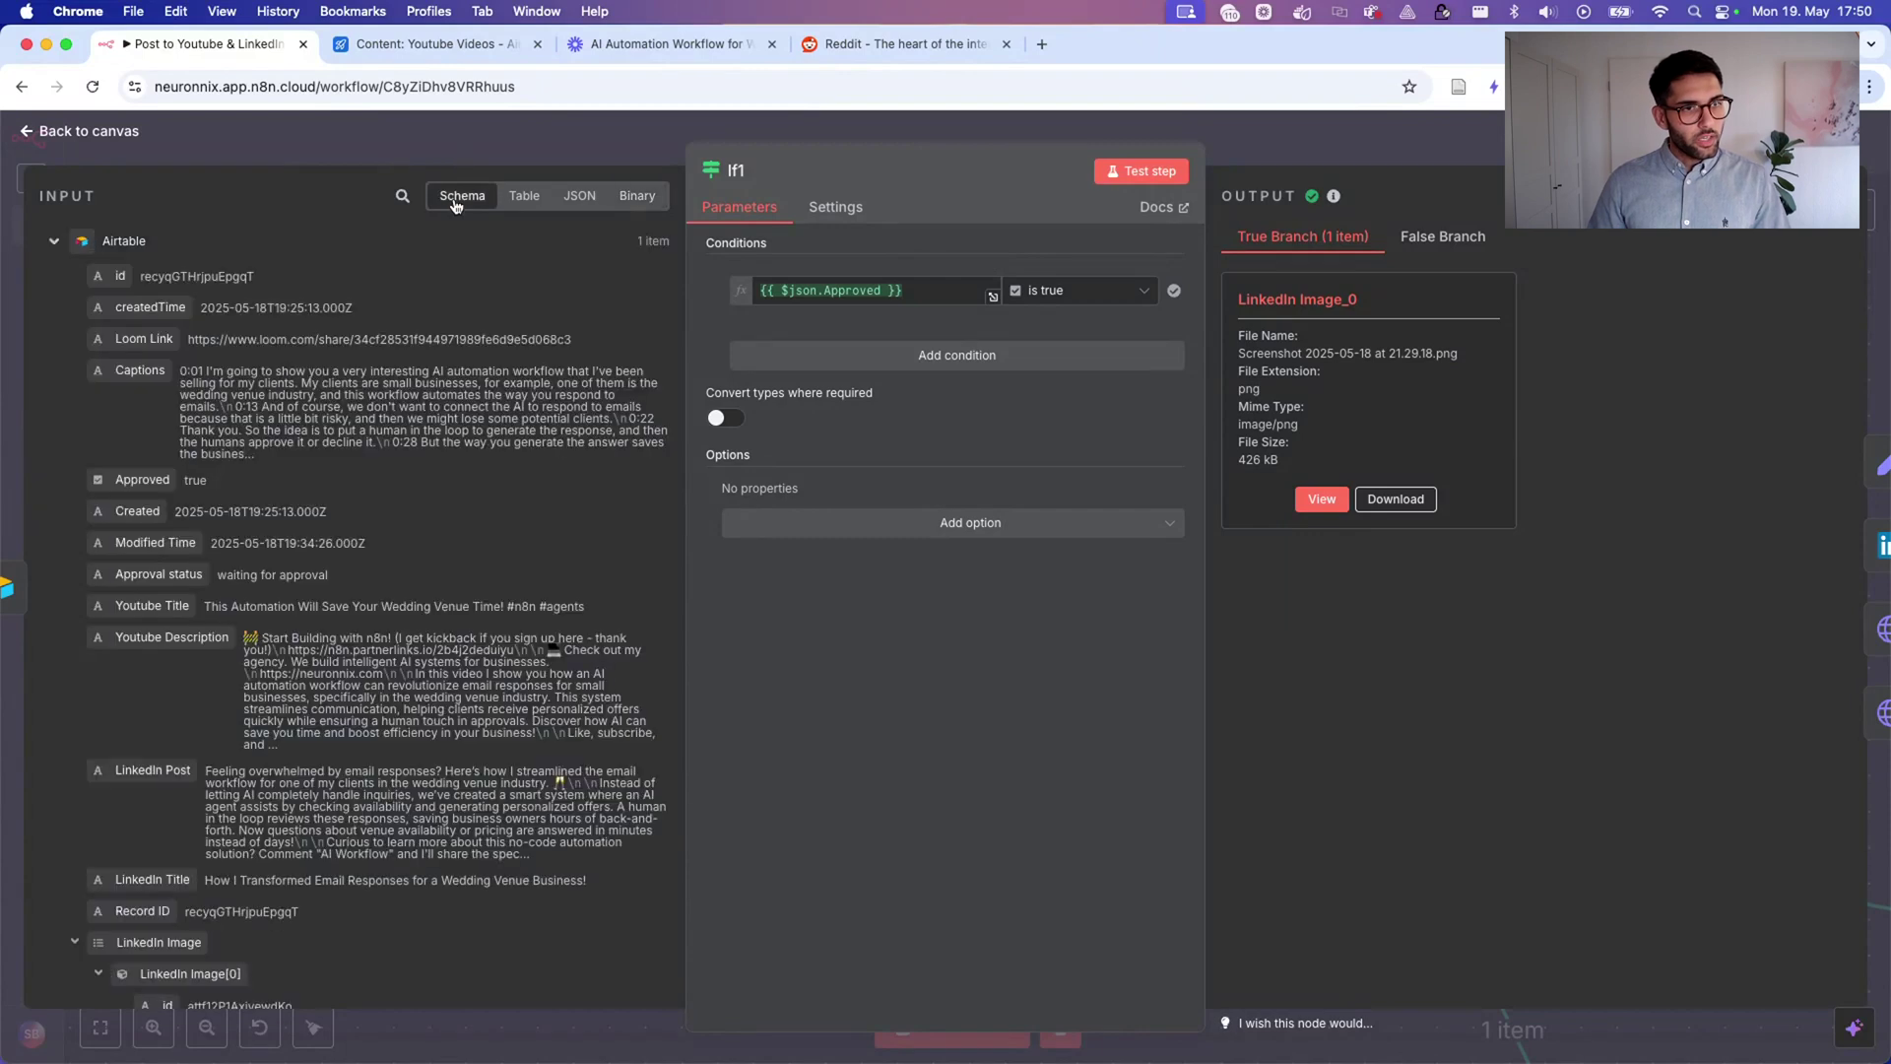
scroll(161, 569, down, 10)
scroll(161, 569, down, 5)
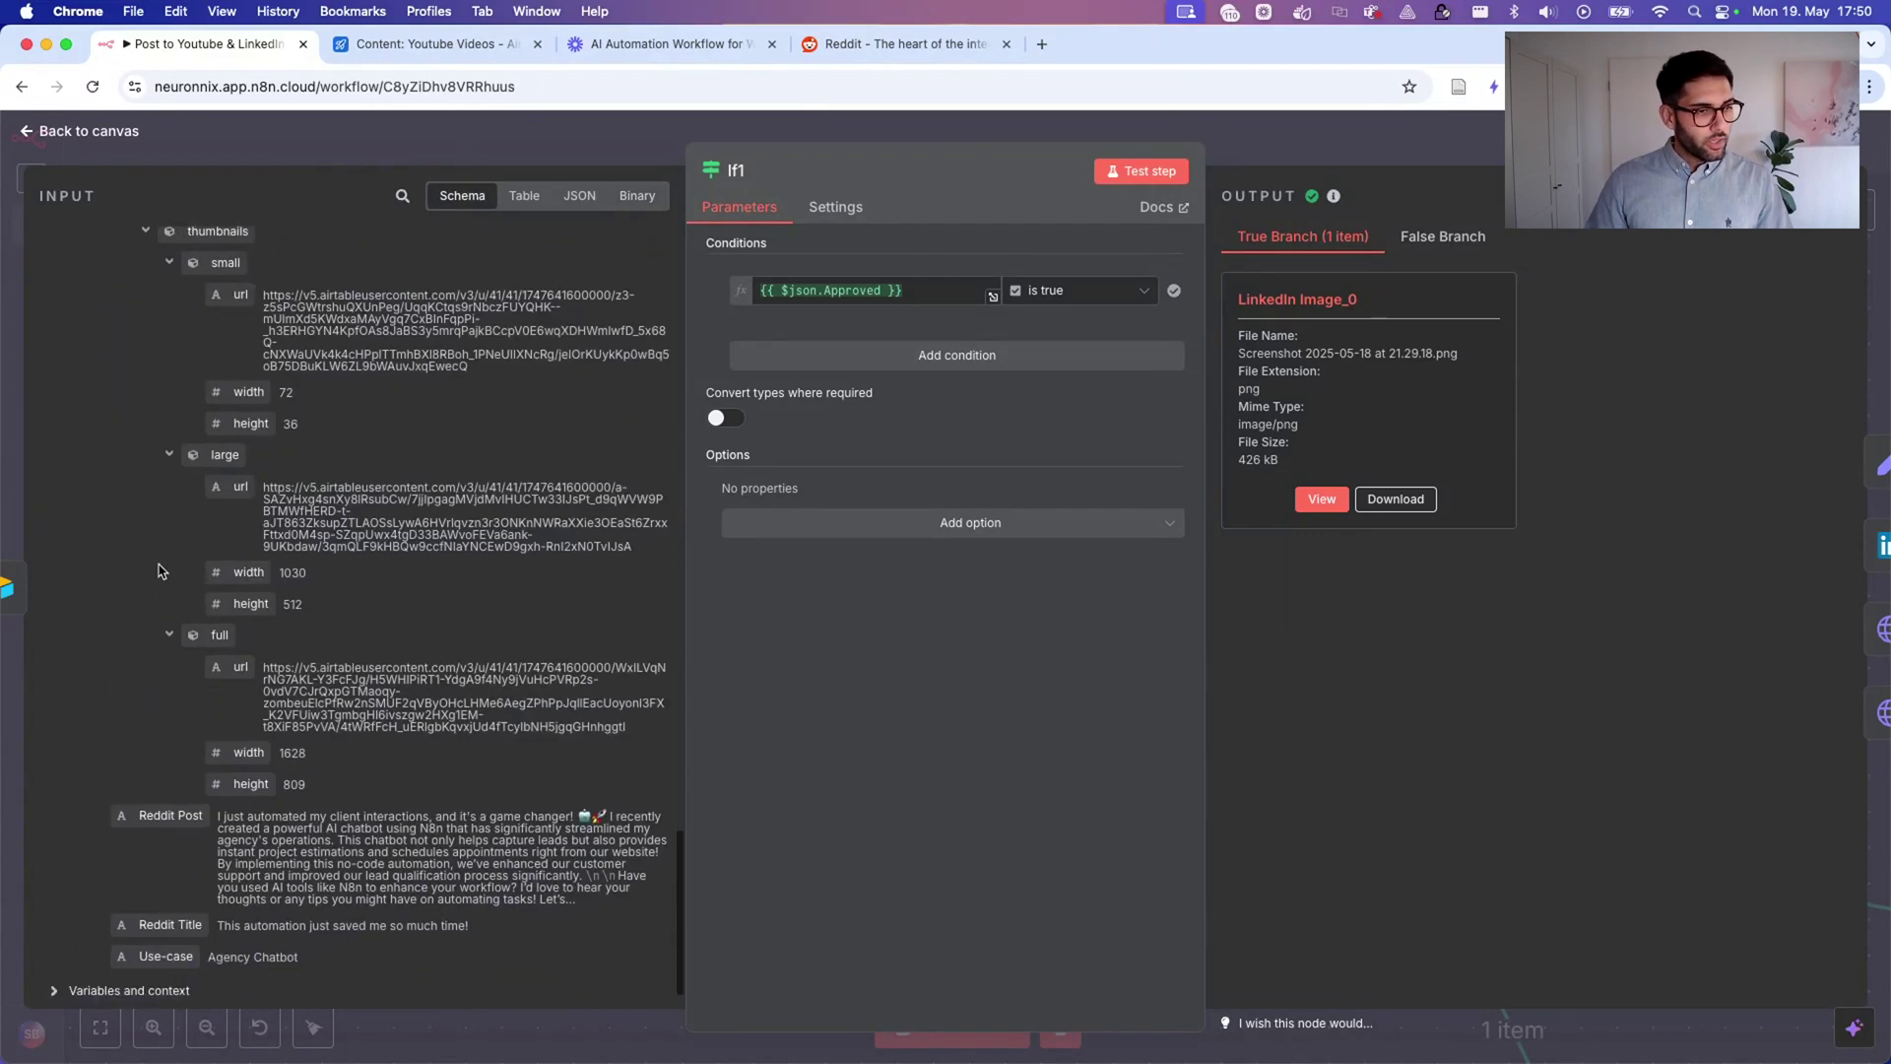
scroll(202, 865, up, 5)
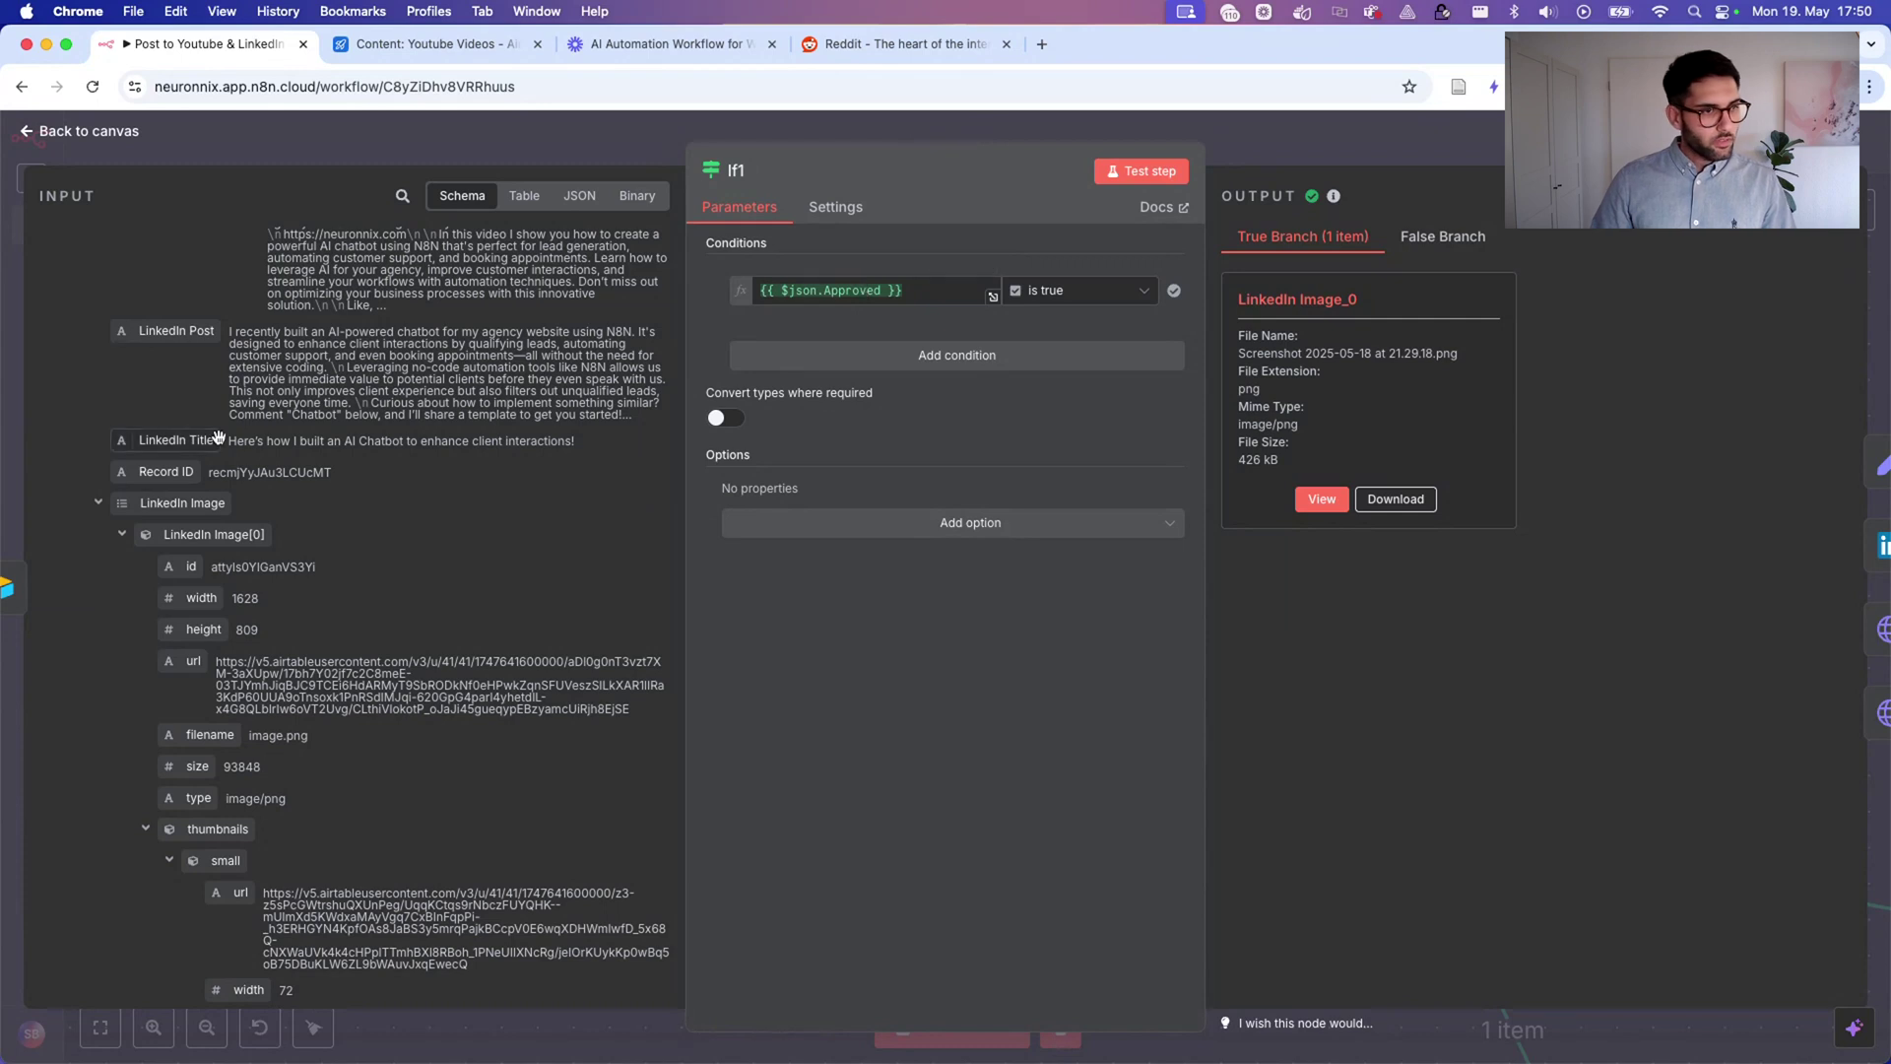
scroll(277, 442, up, 3)
scroll(277, 442, down, 10)
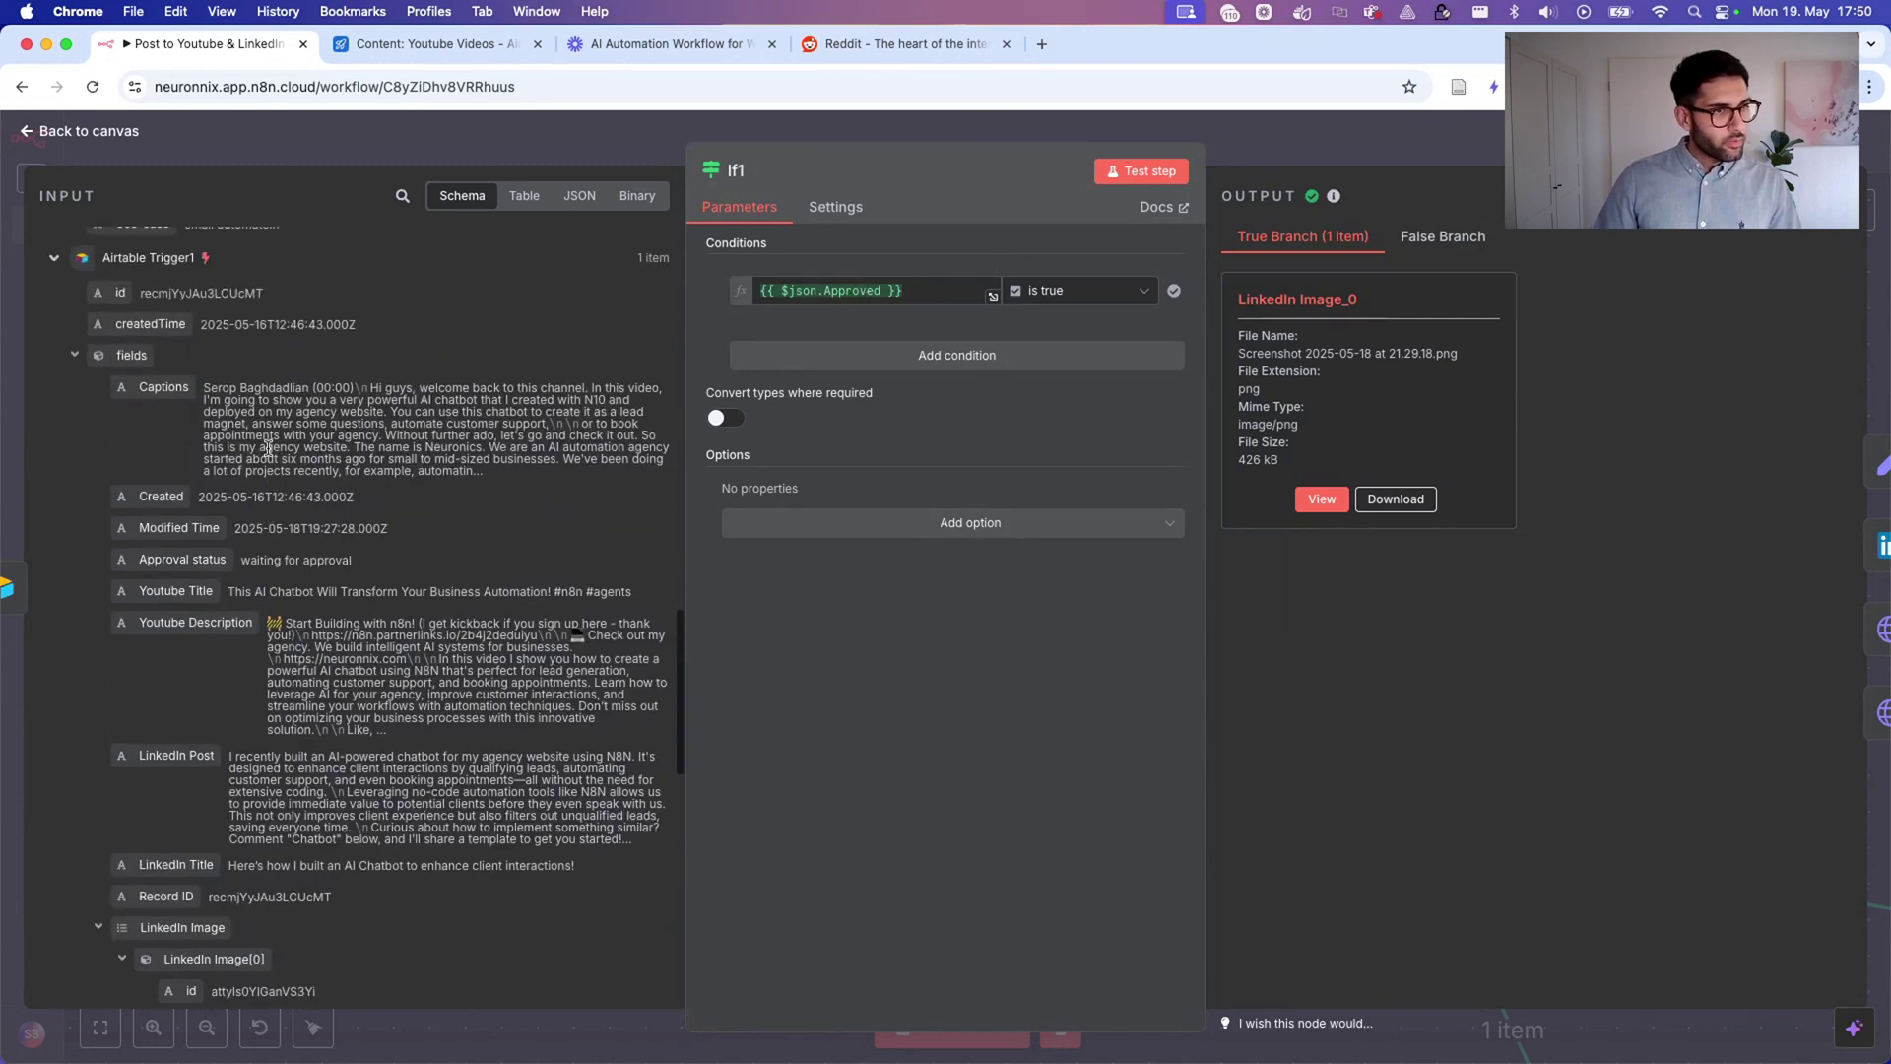
scroll(295, 472, down, 5)
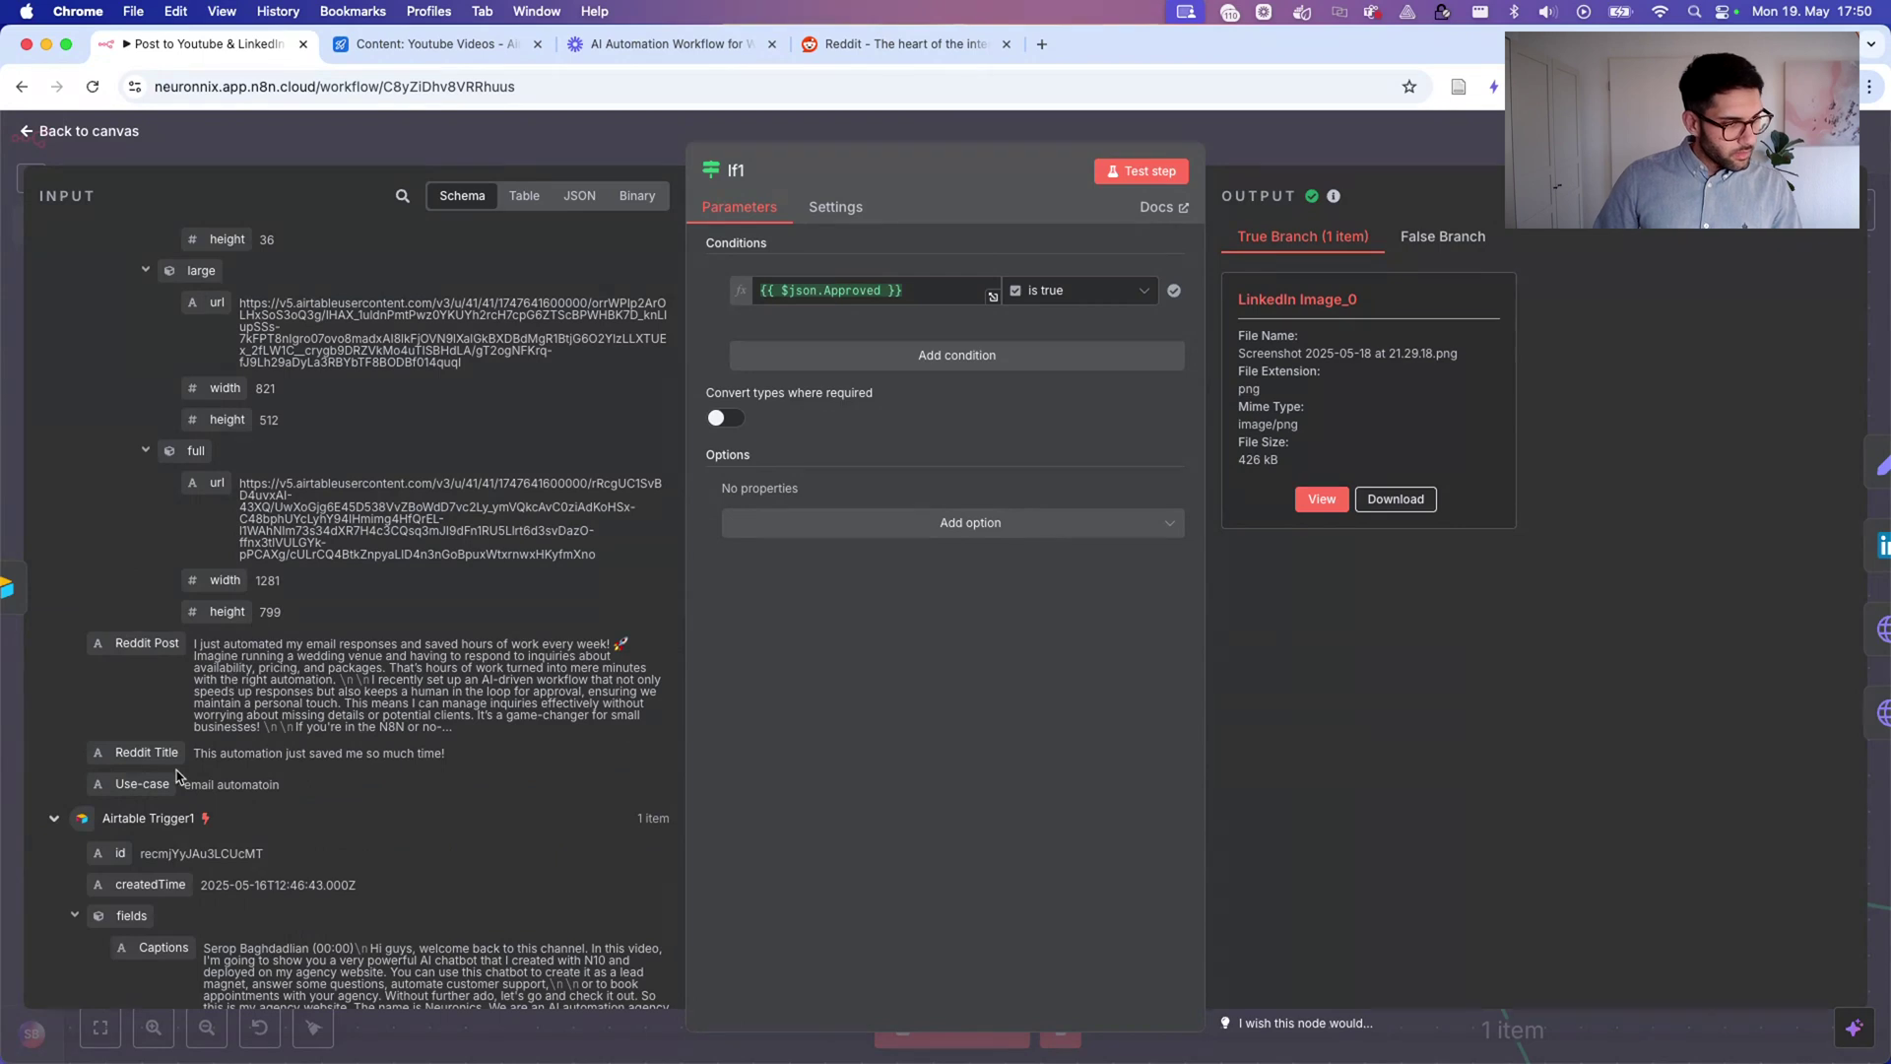
Search the page for "approved" to locate the field used in the If1 condition, and close the search and the node's parameters.
key(cmd+f)
text(approved)
key(Return)
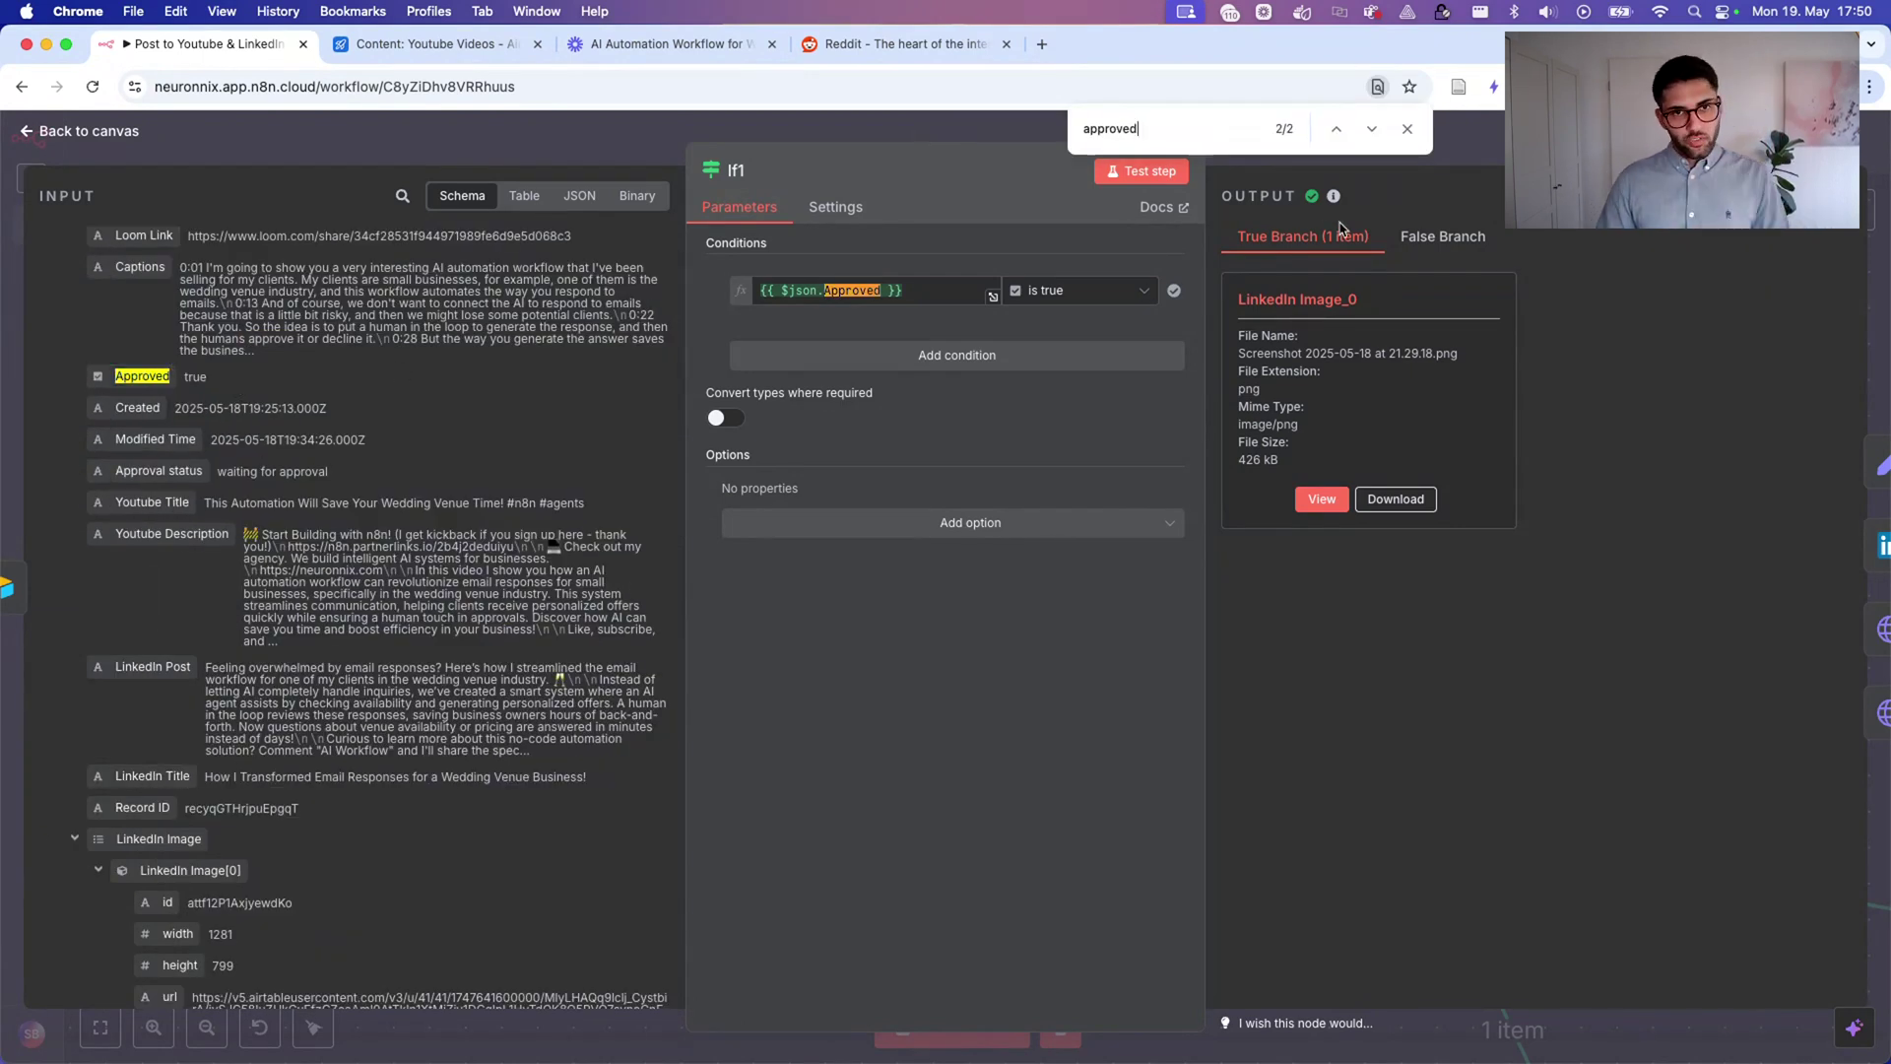
key(Escape)
scroll(1233, 535, down, 5)
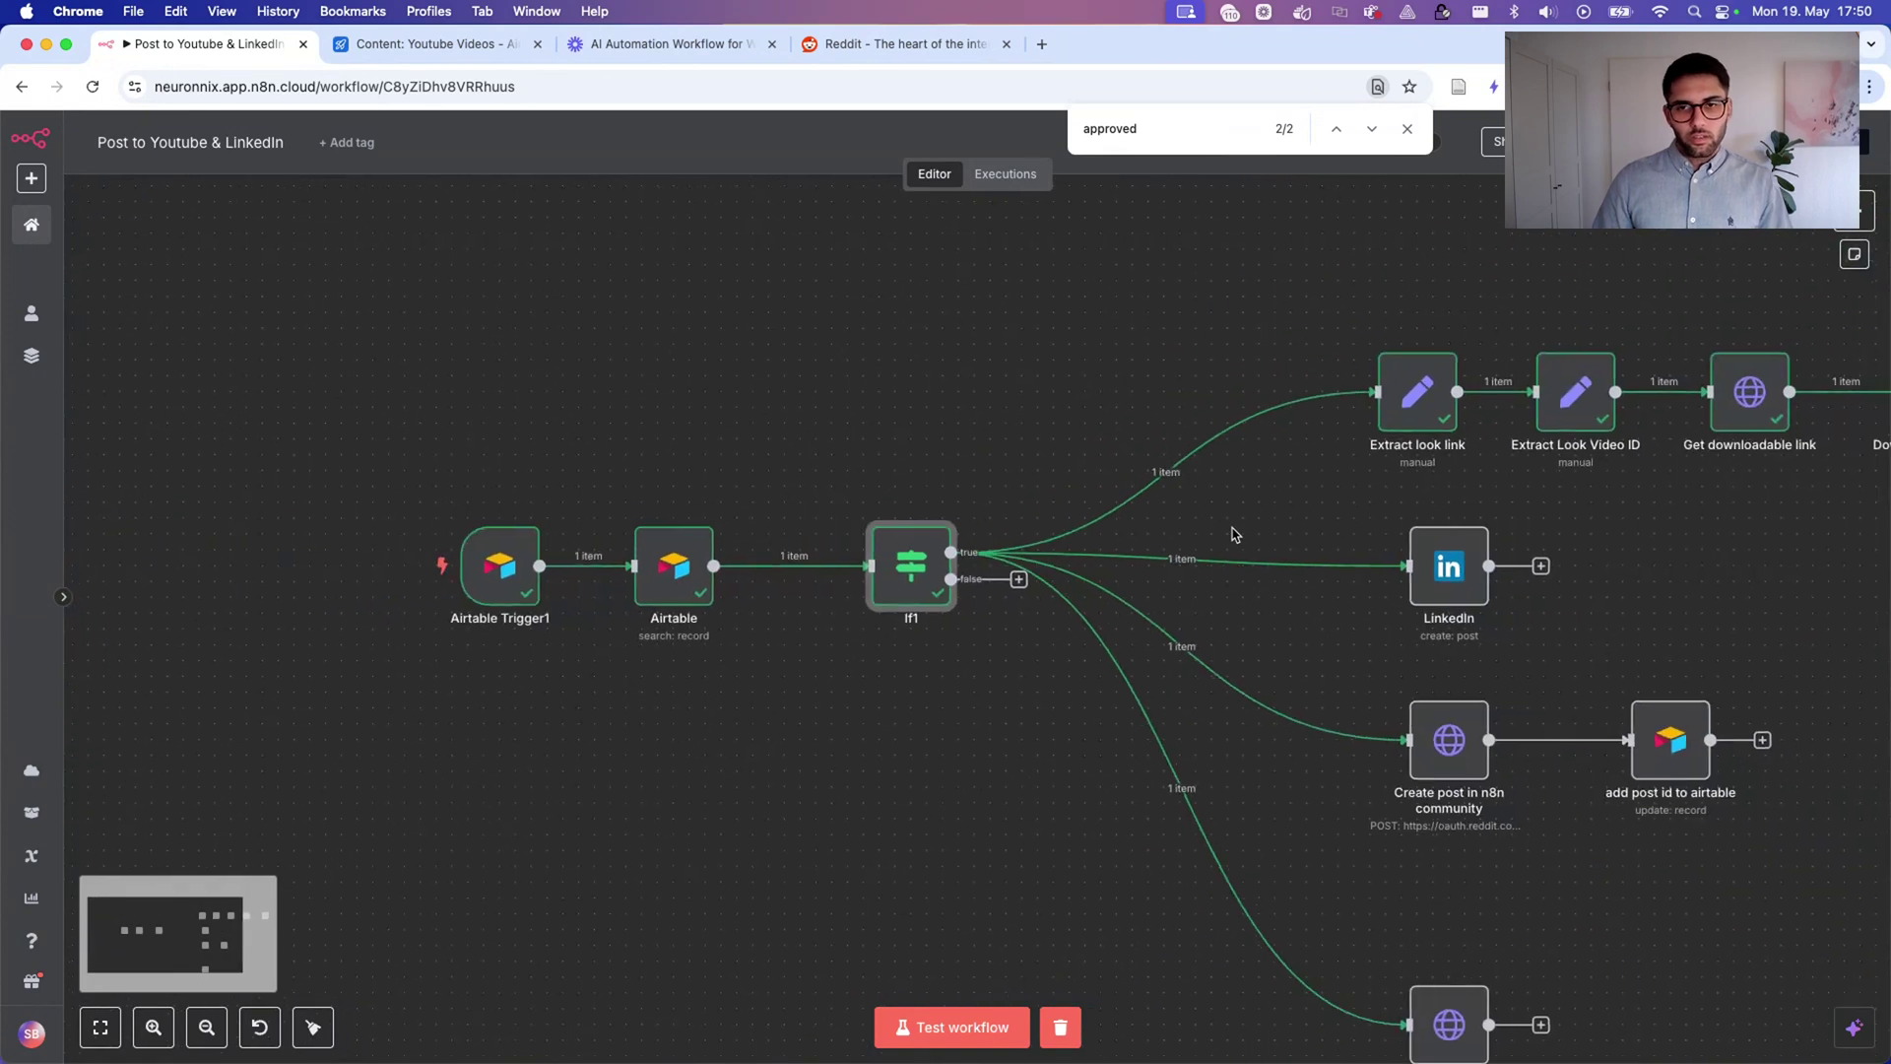
key(Escape)
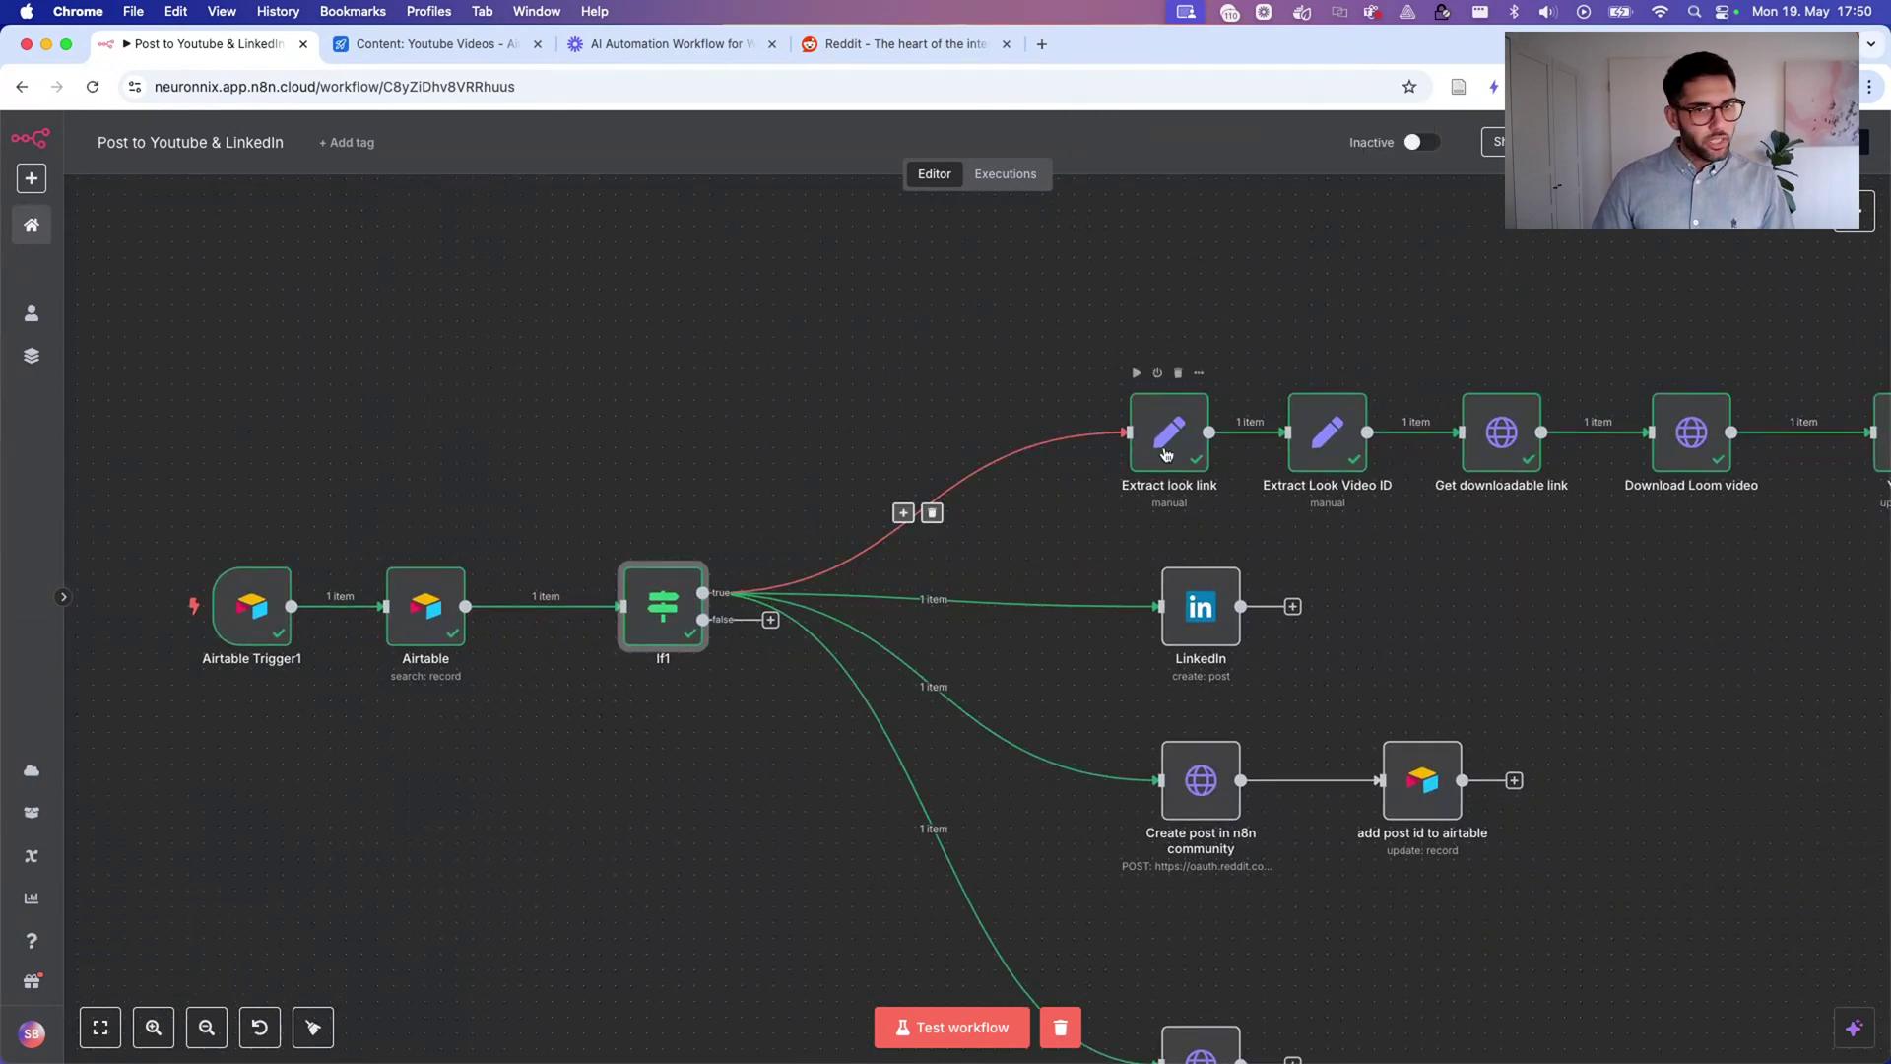
Open the Extract look link node, review how its link field maps the Loom Link, and close it.
click(1165, 454)
double_click(1165, 453)
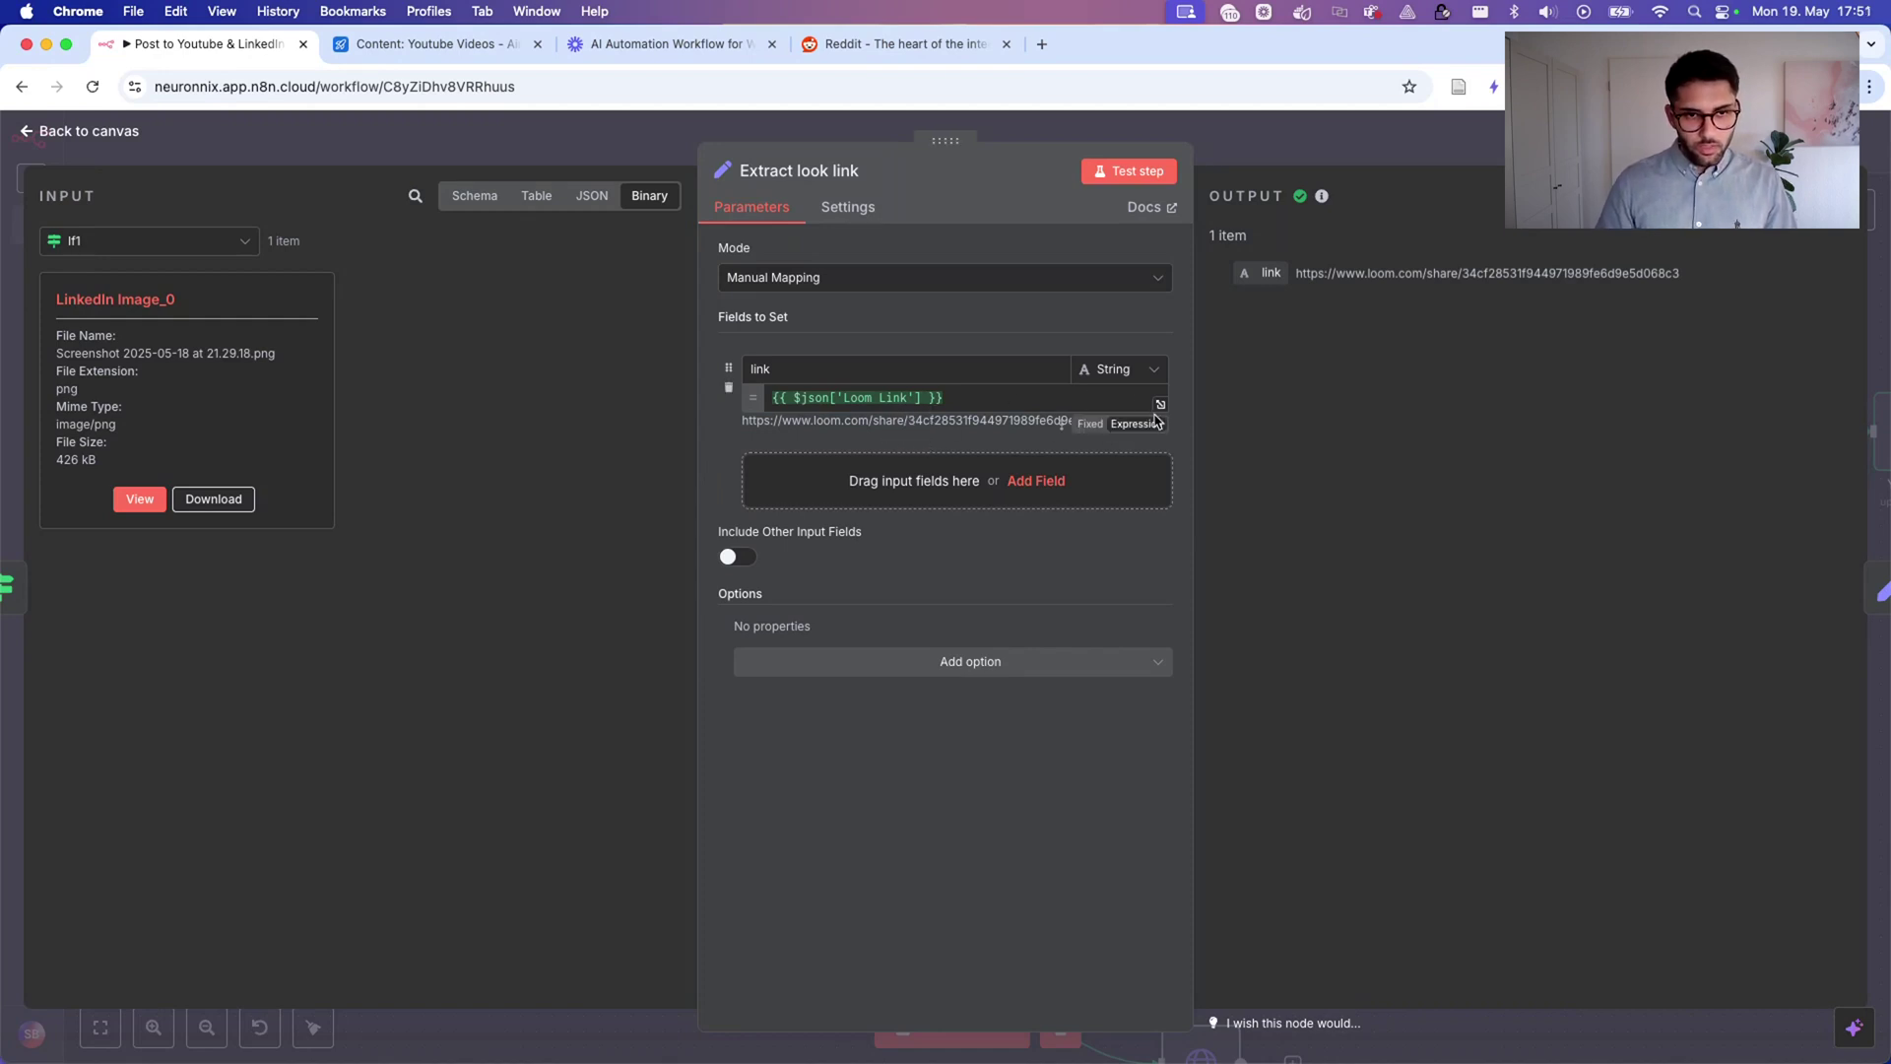
key(Escape)
Open the Extract Look Video ID node, compare its split expression with the ID at the end of the input link, and close it.
double_click(1334, 431)
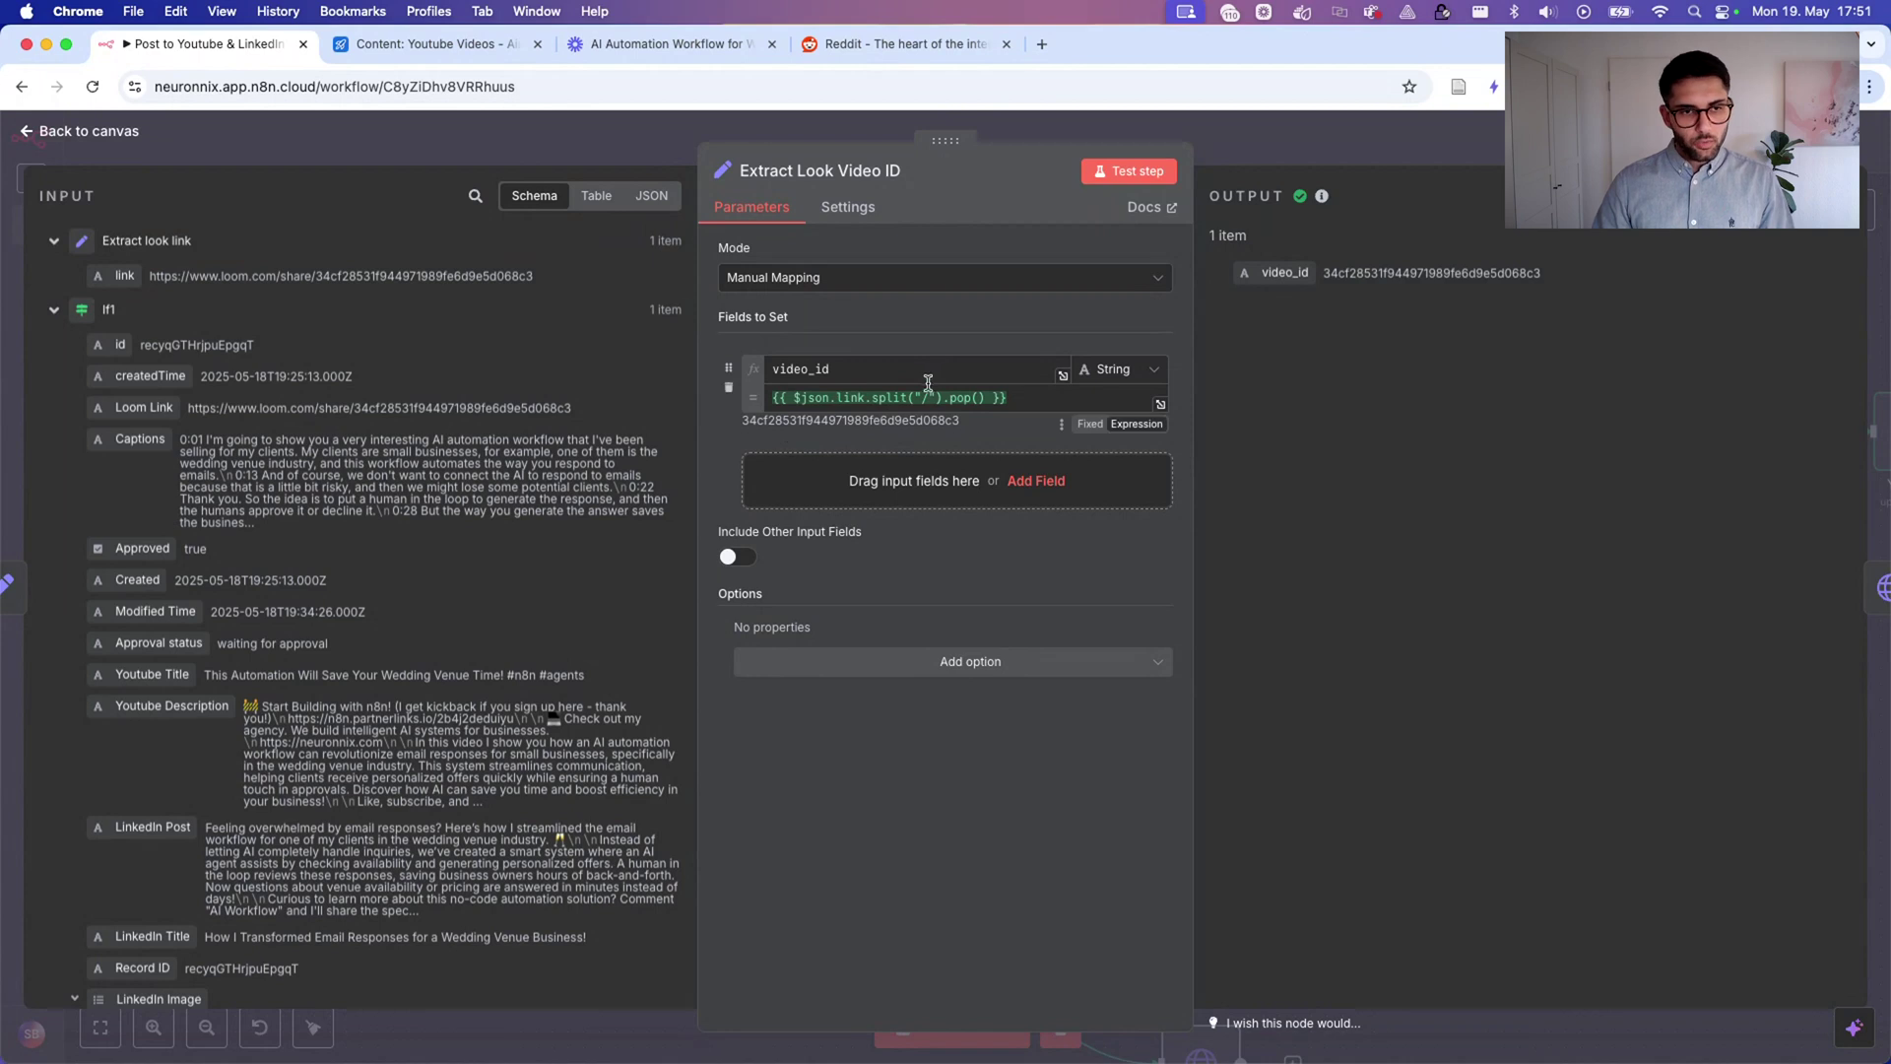
mouse_move(943, 397)
mouse_down()
mouse_move(817, 398)
mouse_move(971, 398)
mouse_up()
click(1389, 390)
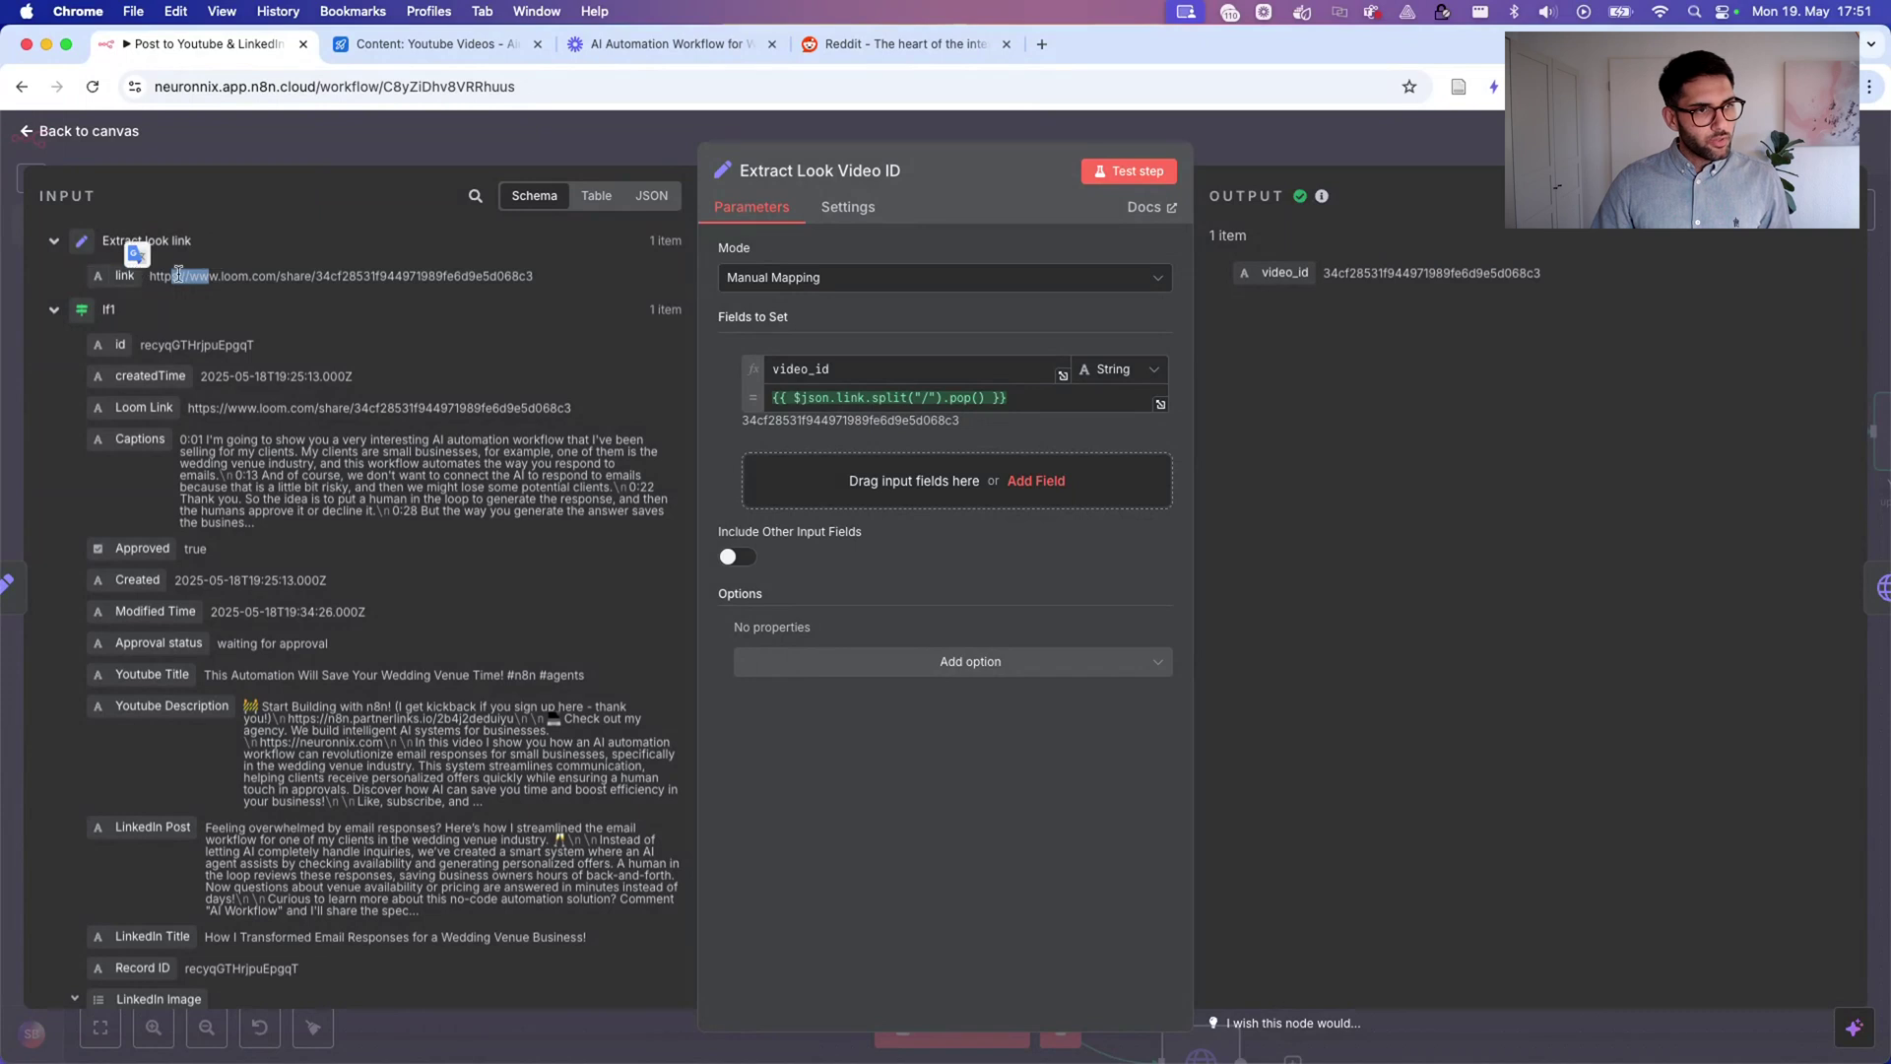
drag(315, 275, 631, 283)
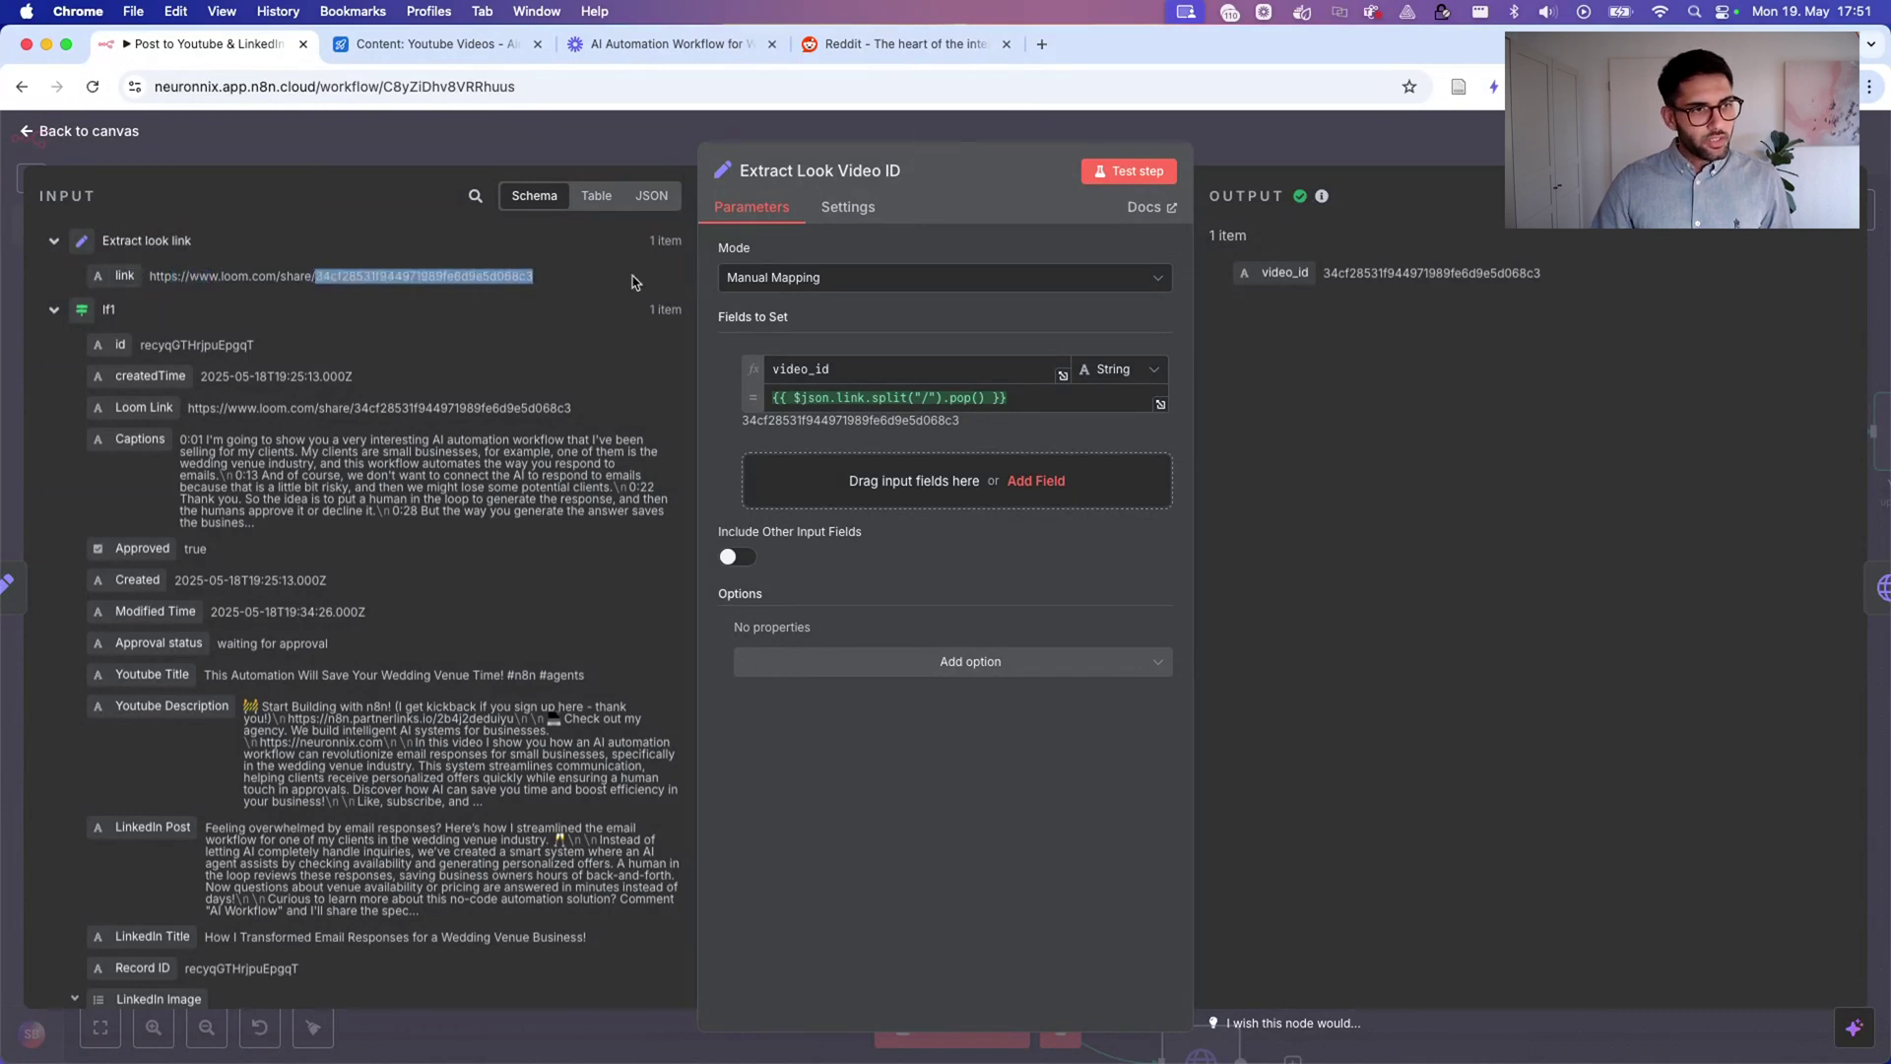
click(1369, 167)
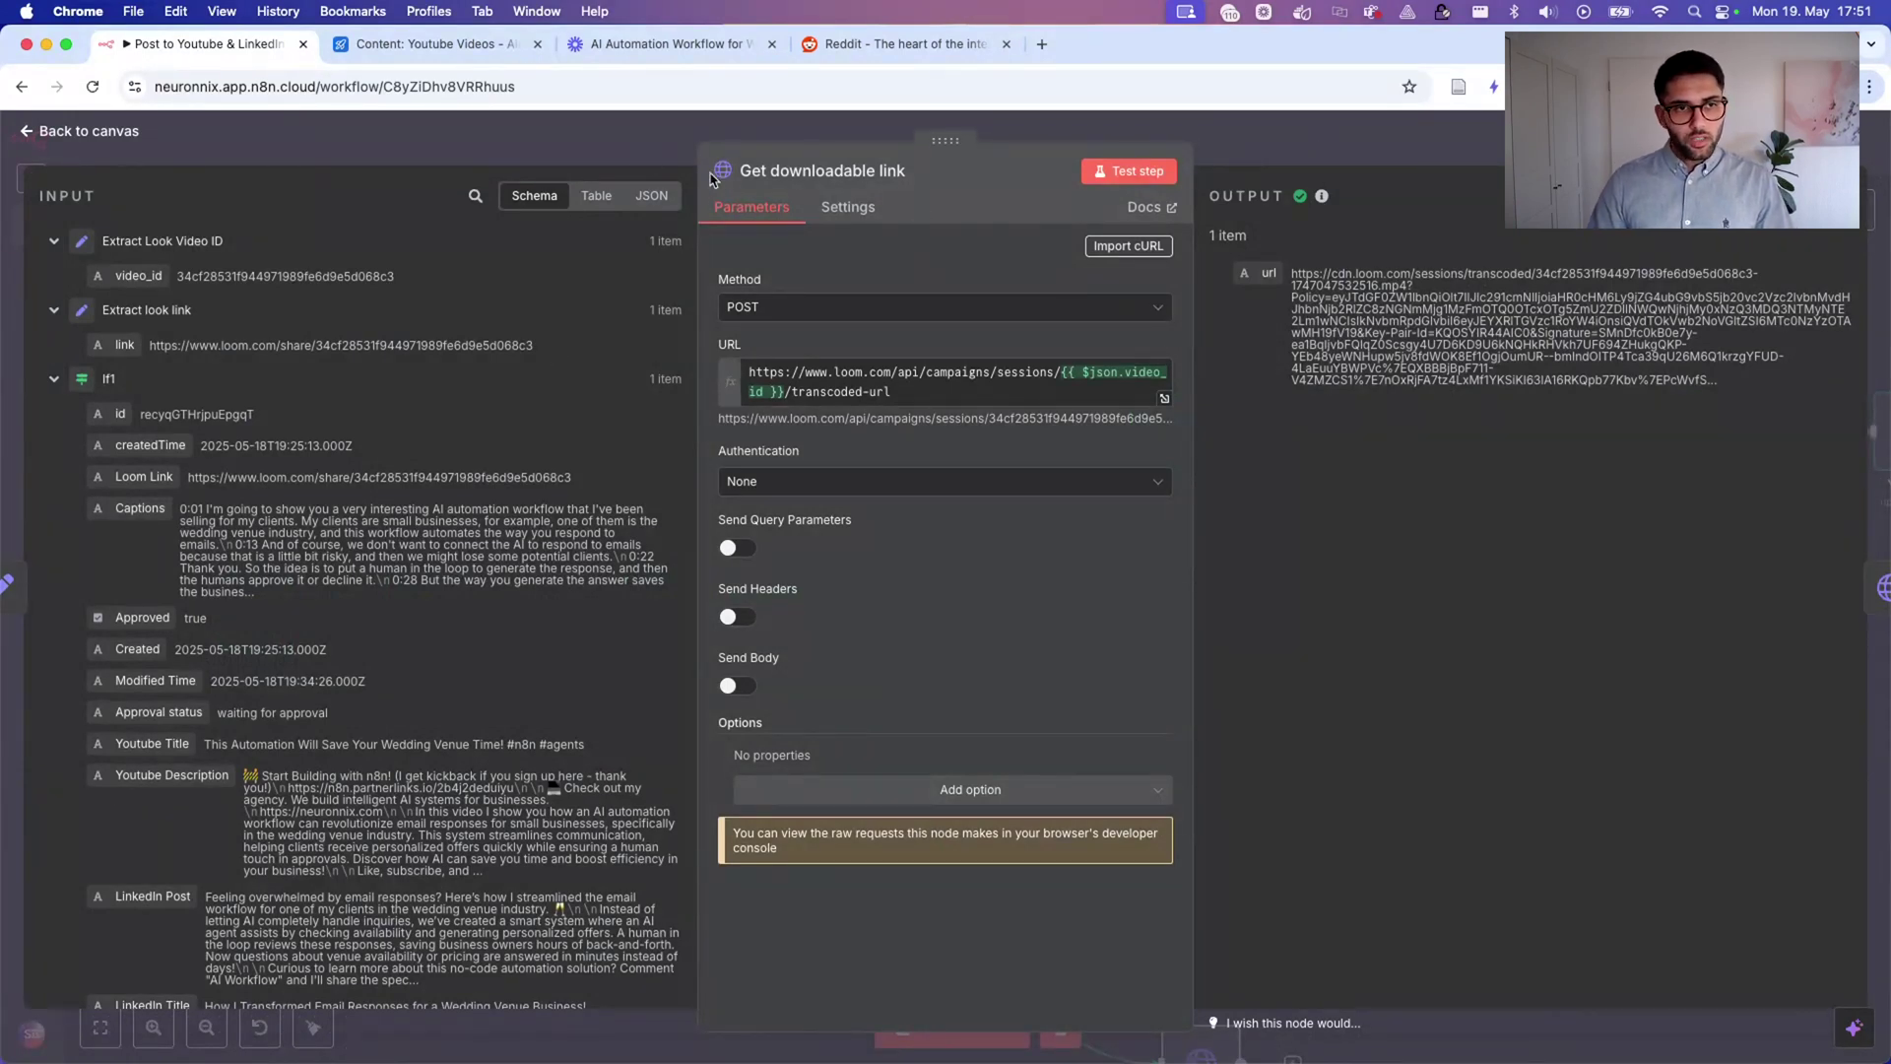
Close the Get downloadable link node's parameters and search the node list for "http".
key(Escape)
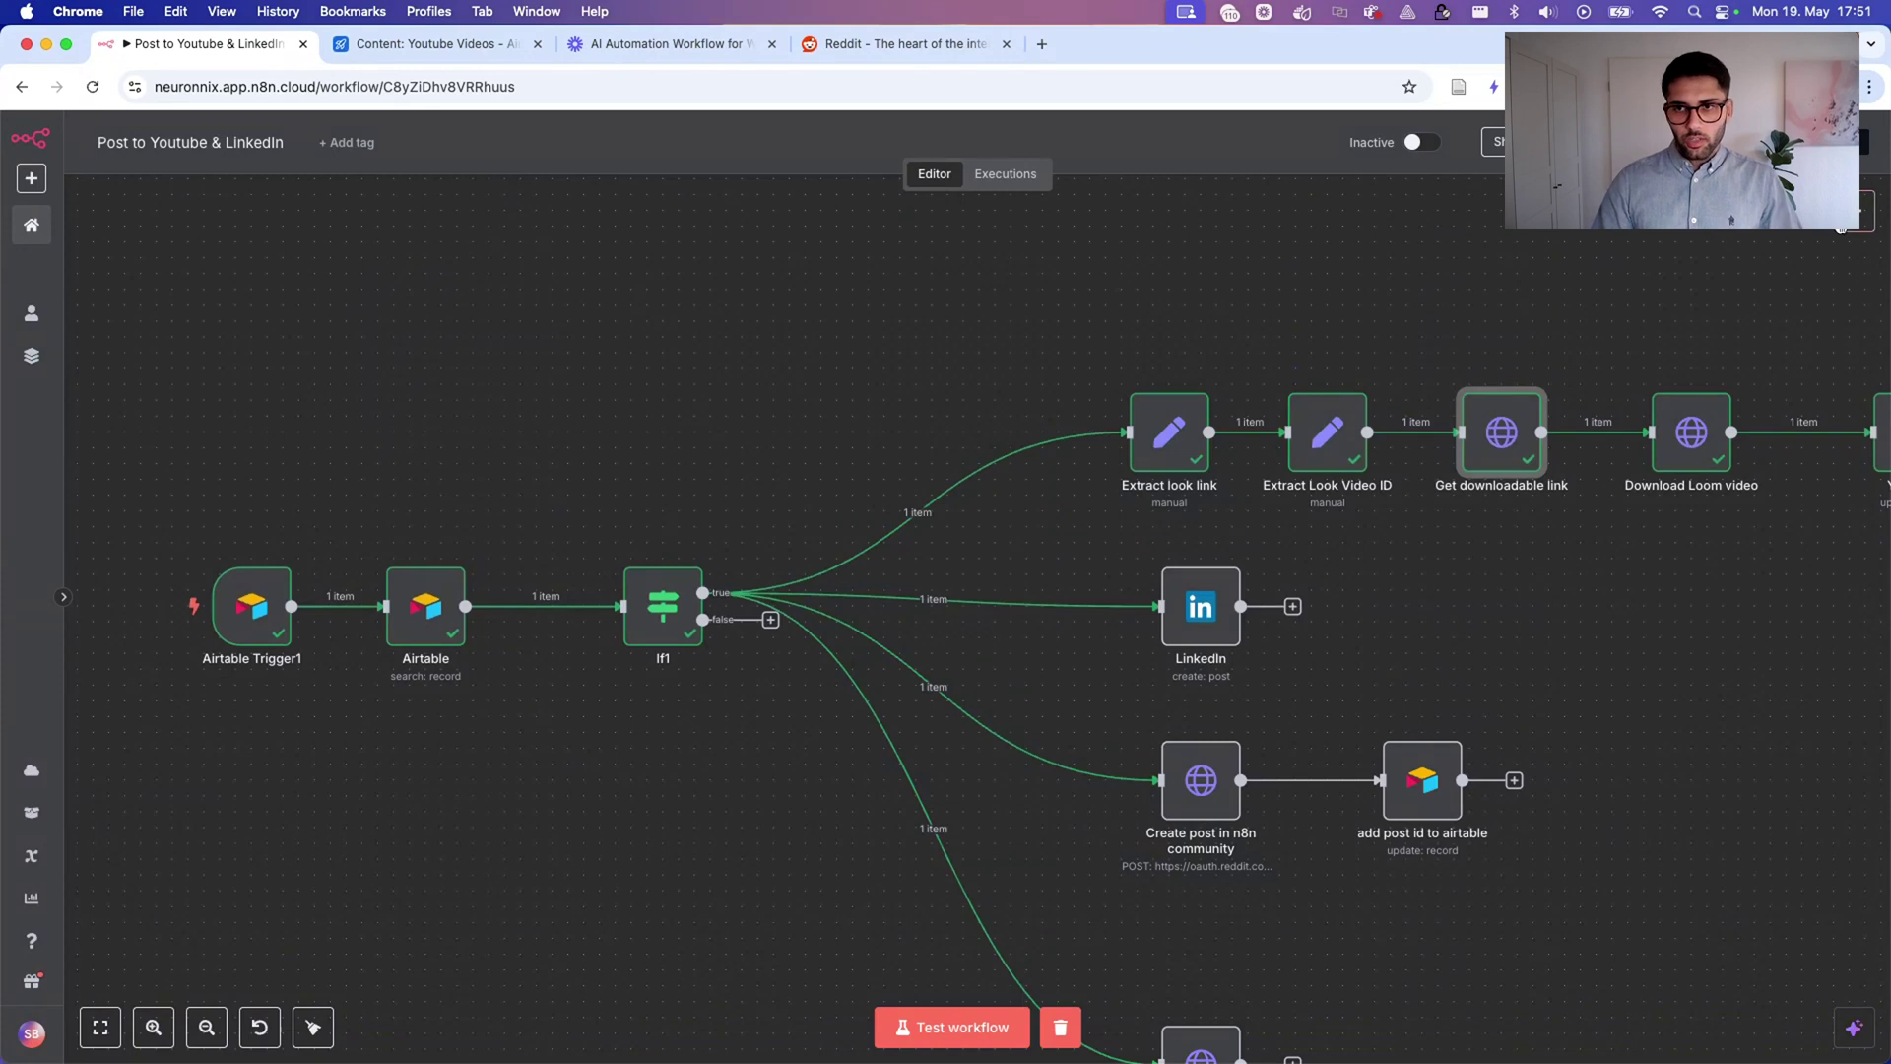
click(1848, 219)
text(http)
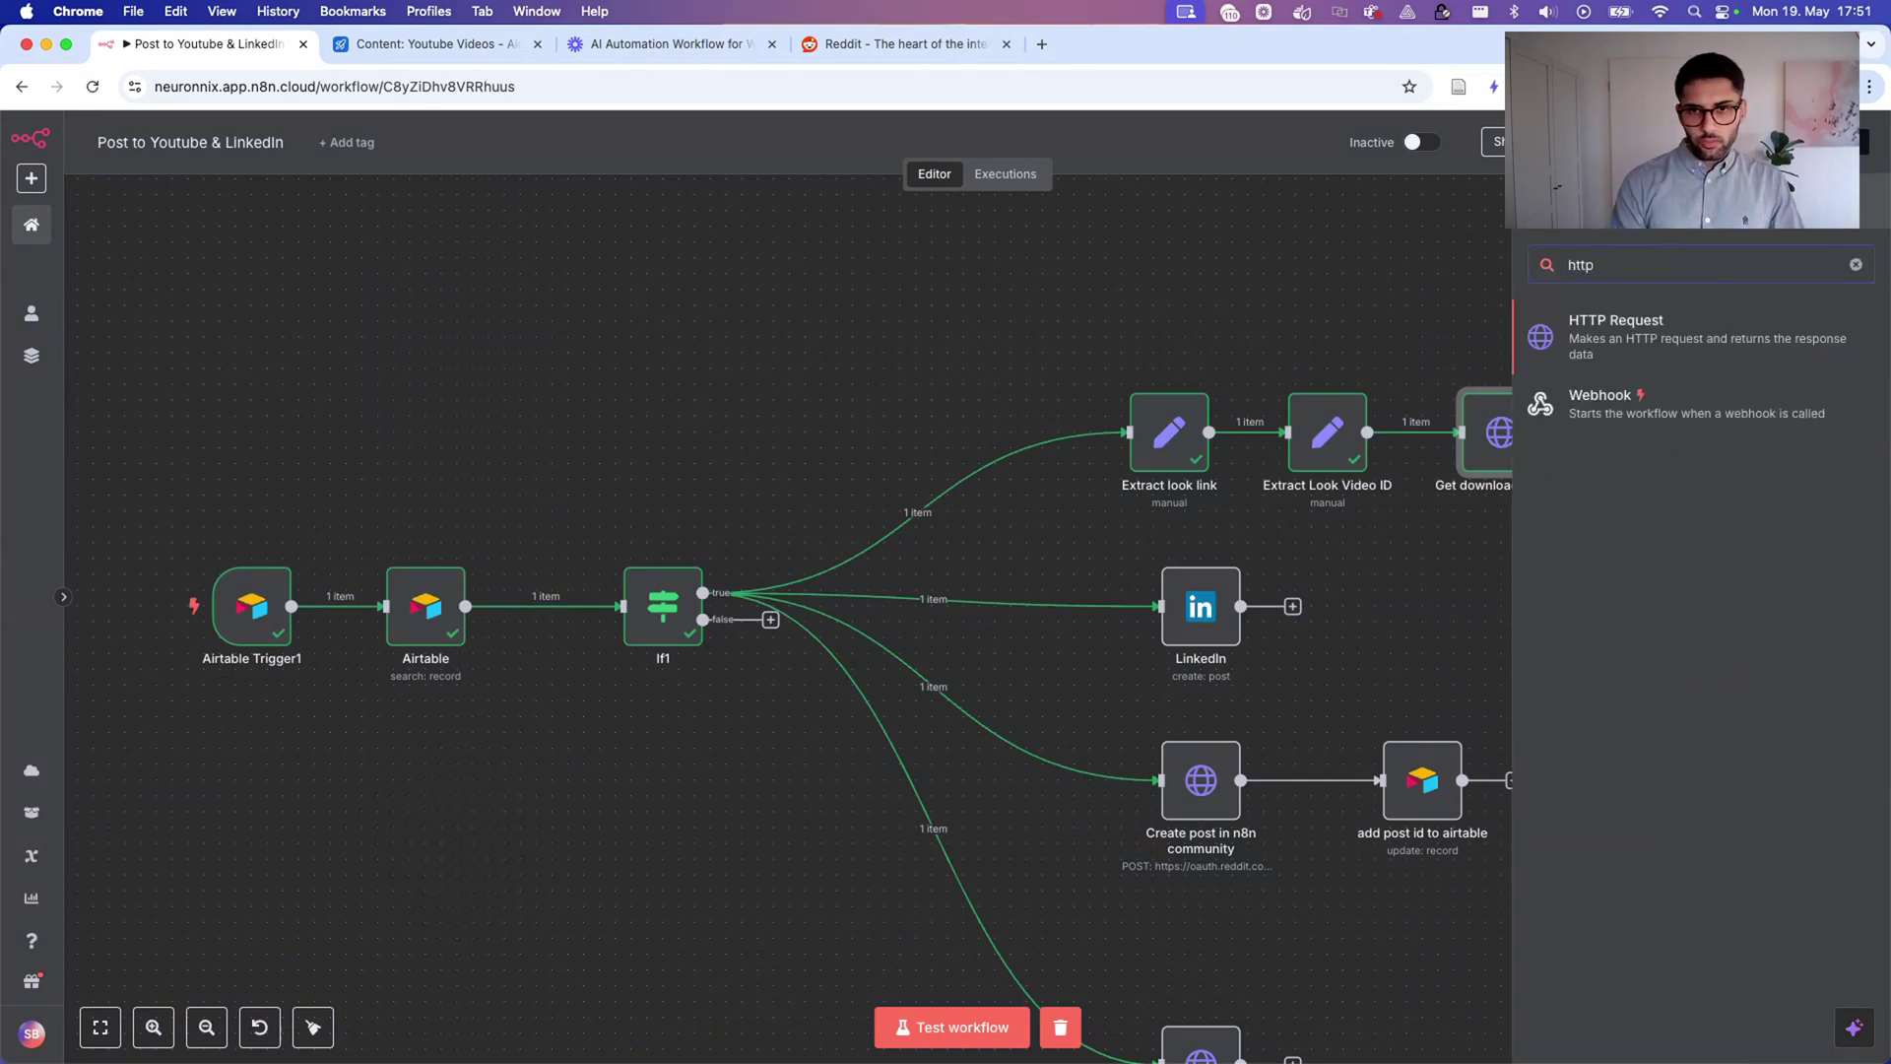
Reopen the Get downloadable link node and examine the Loom transcoded-url expression of its POST request.
double_click(1484, 433)
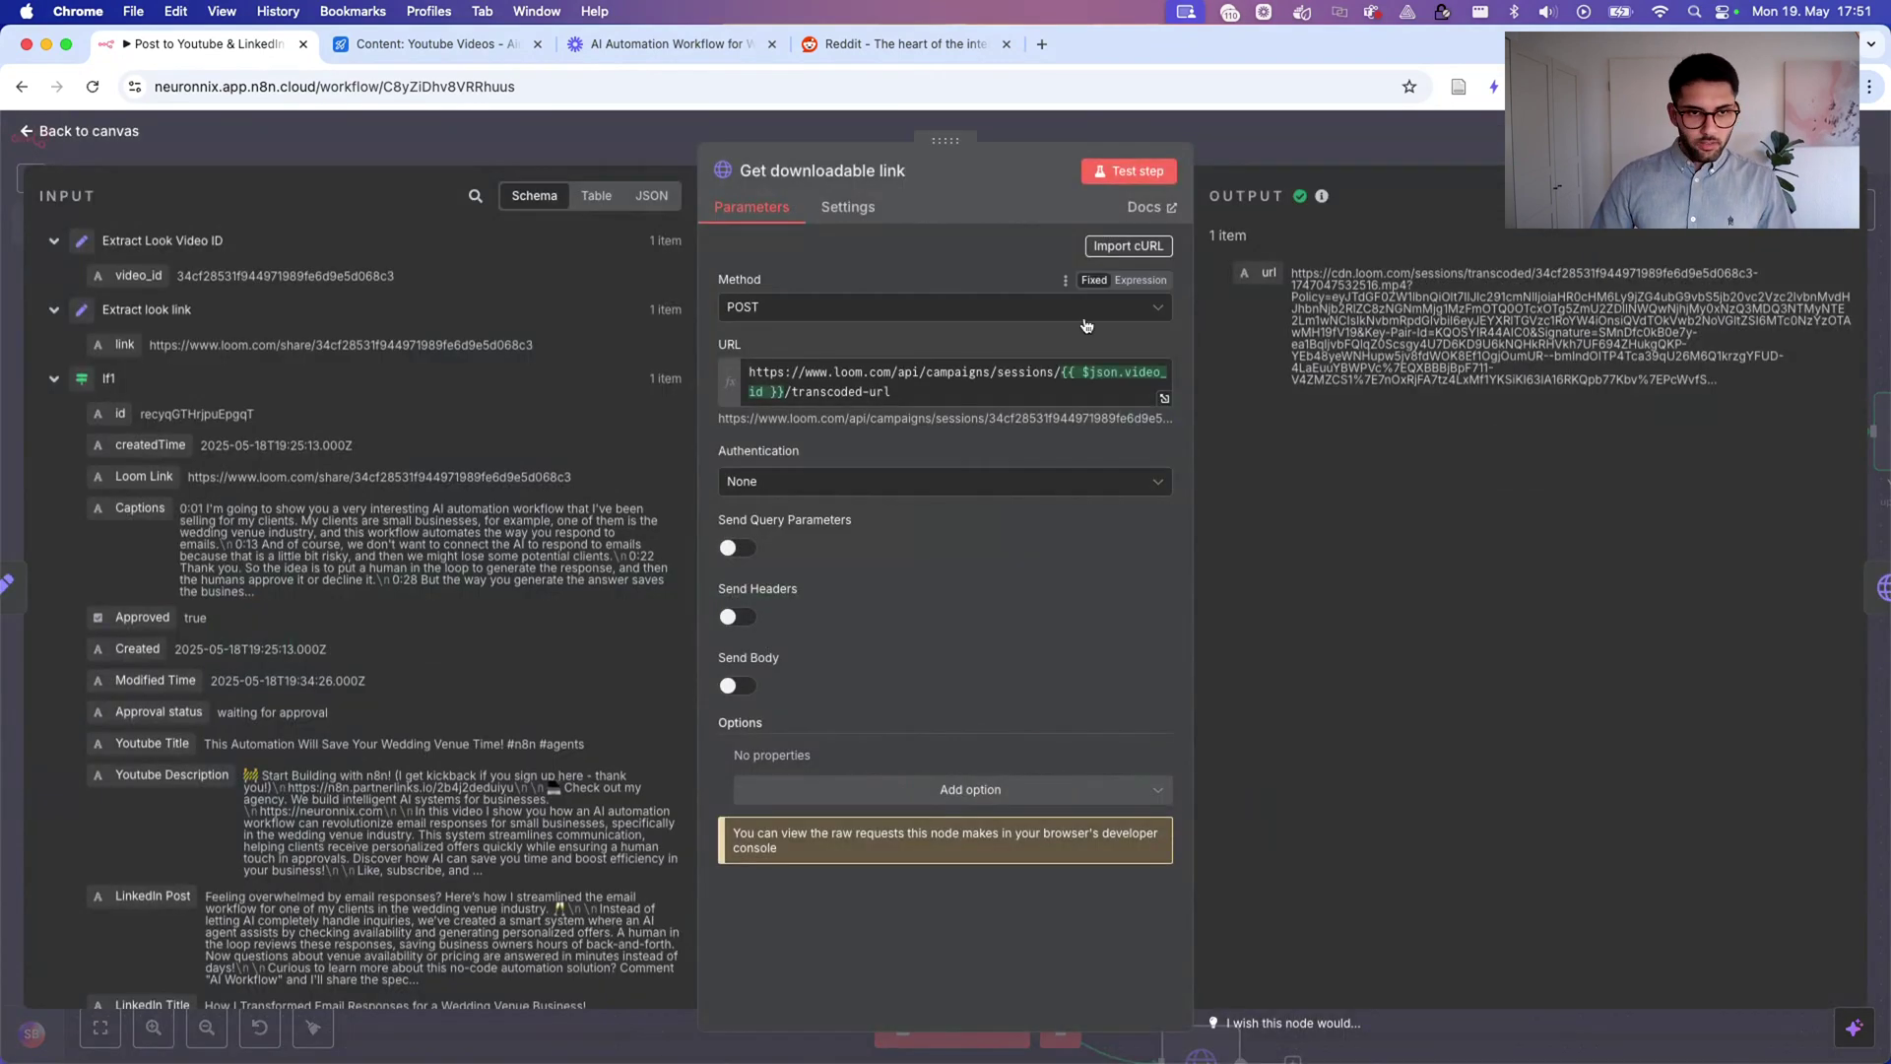
triple_click(912, 392)
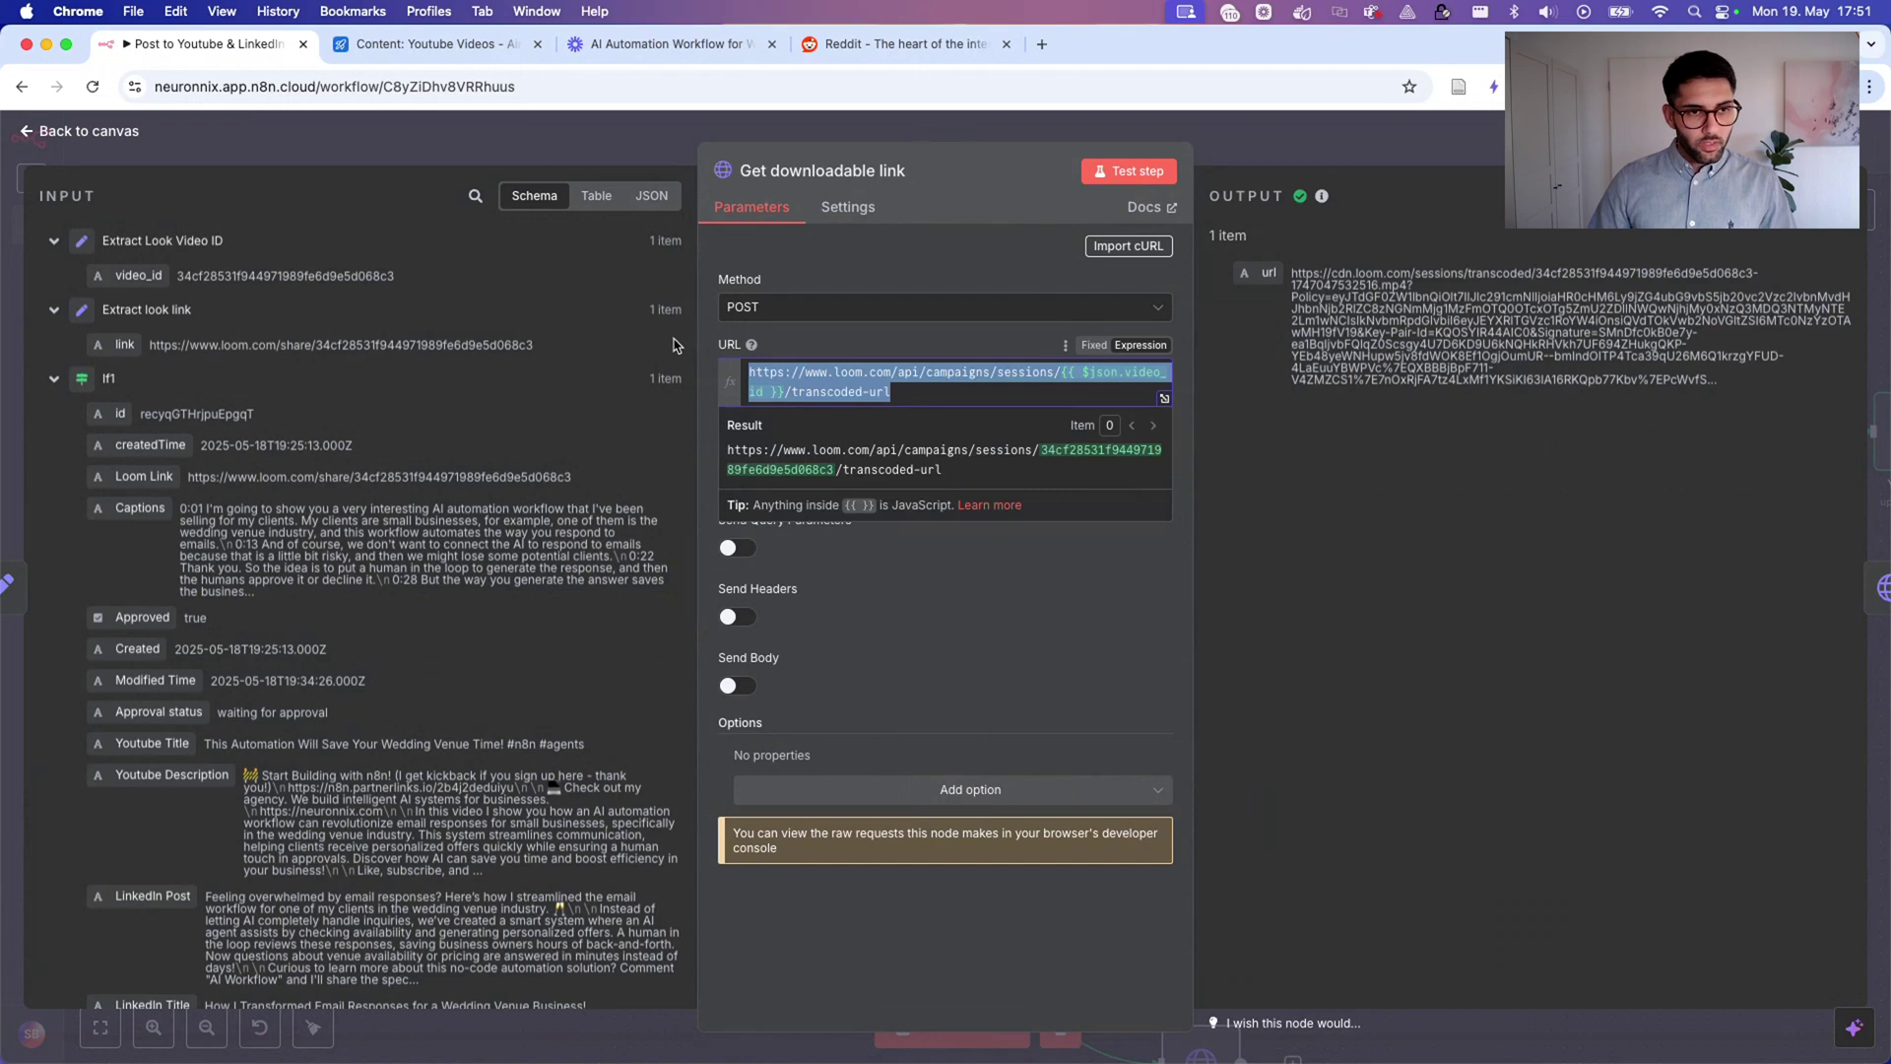
click(982, 374)
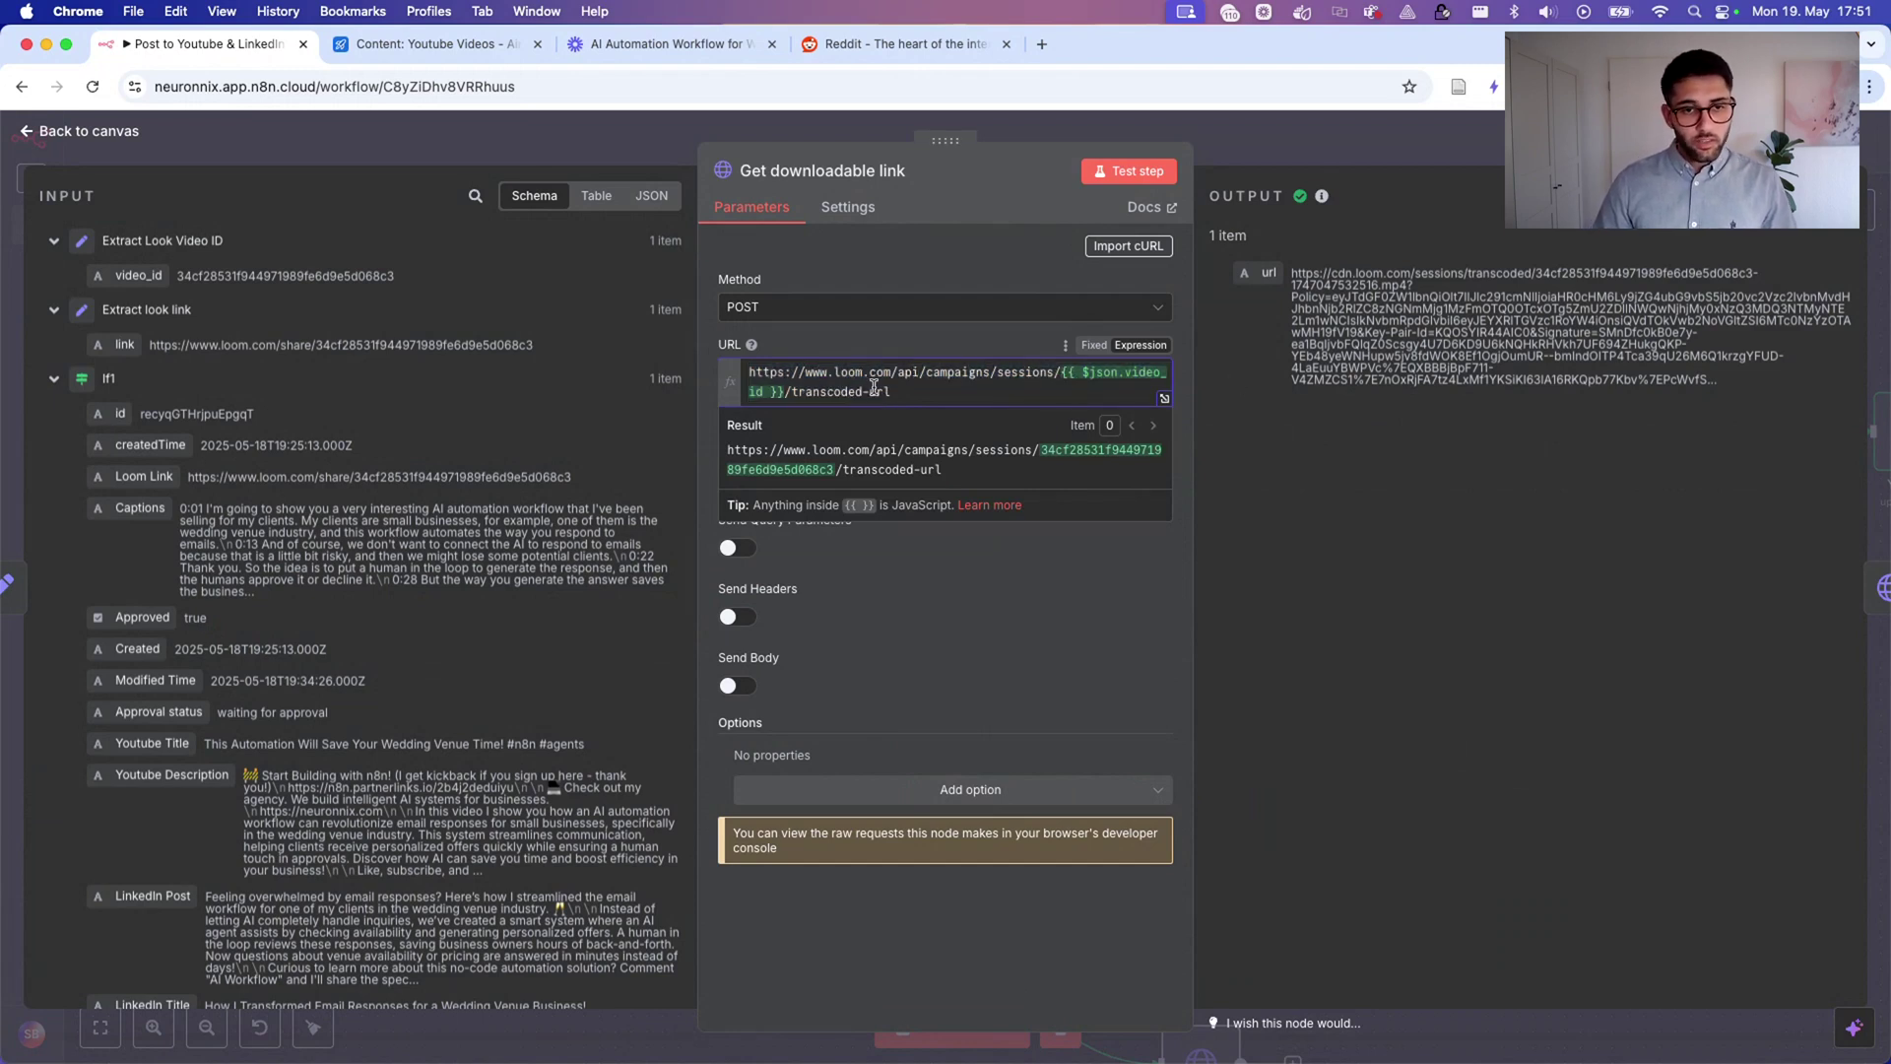
Compare the transcoded-url ending of the request URL with the output url of the Get downloadable link node, and close the node.
drag(798, 391, 892, 392)
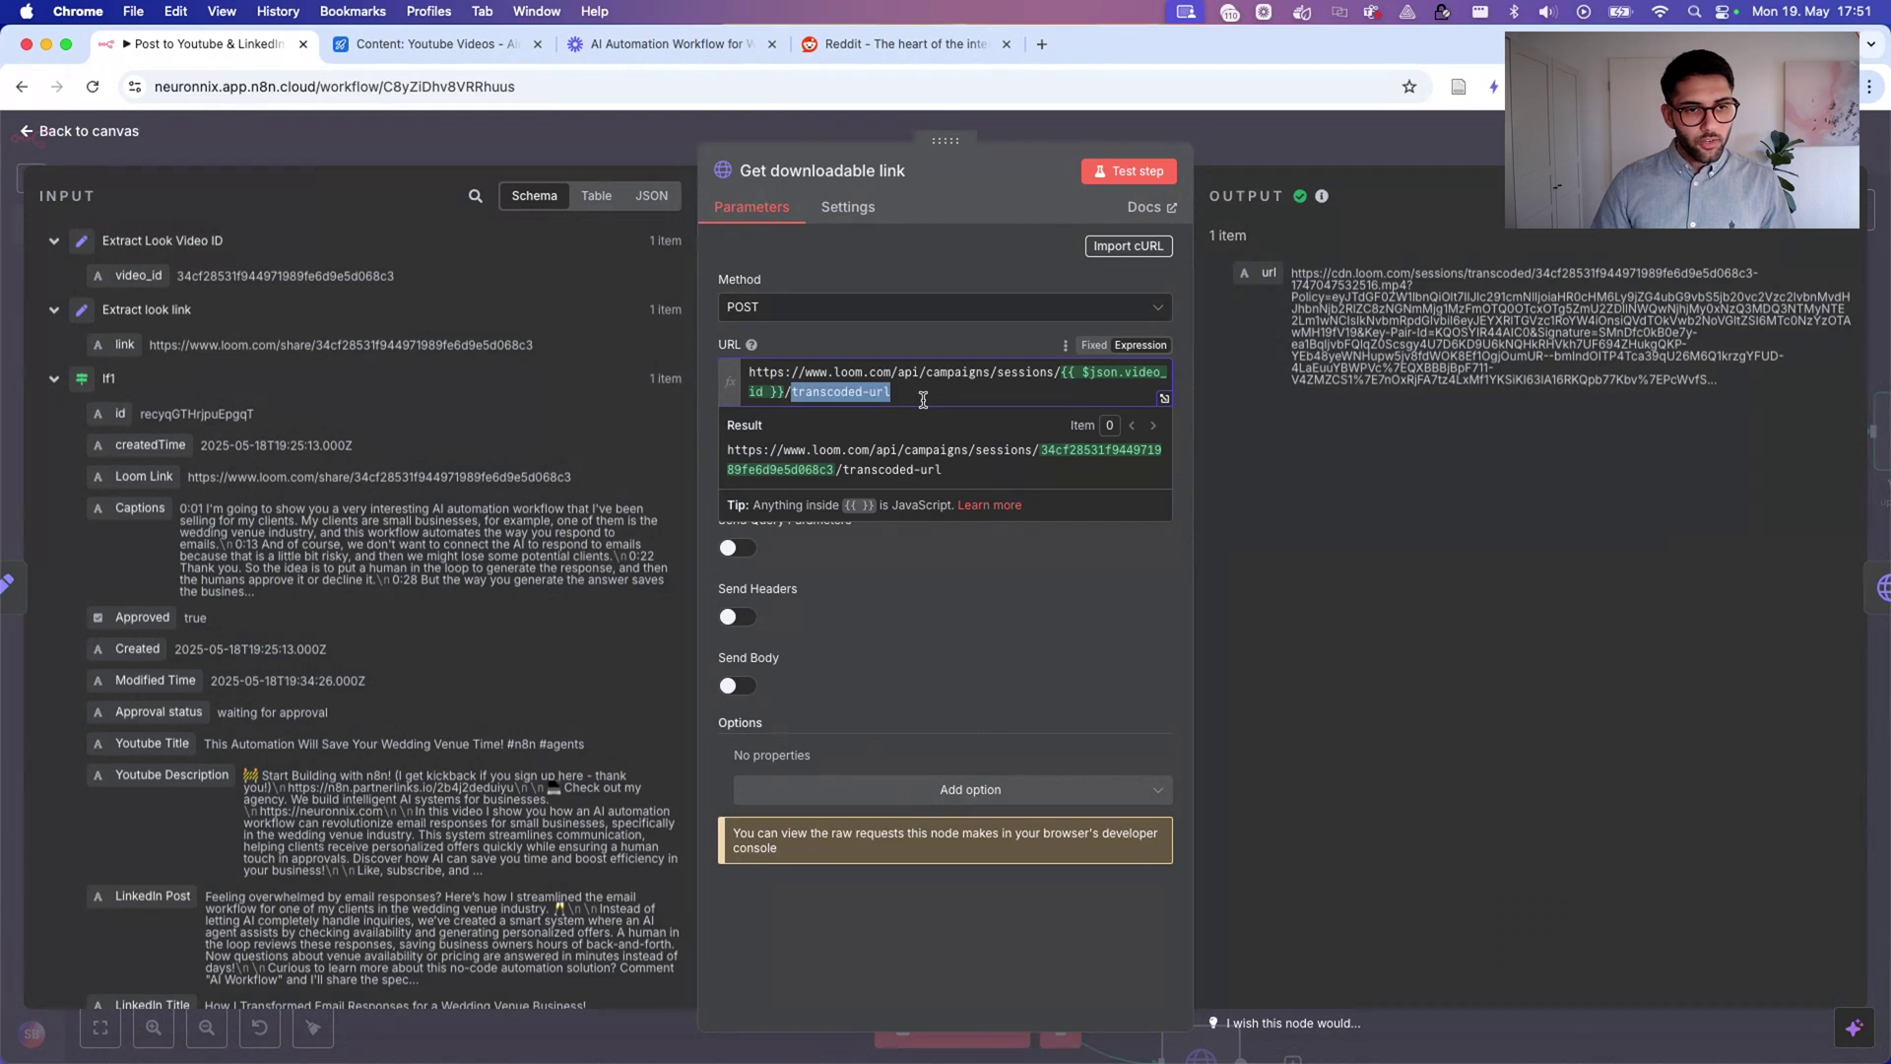
click(1354, 529)
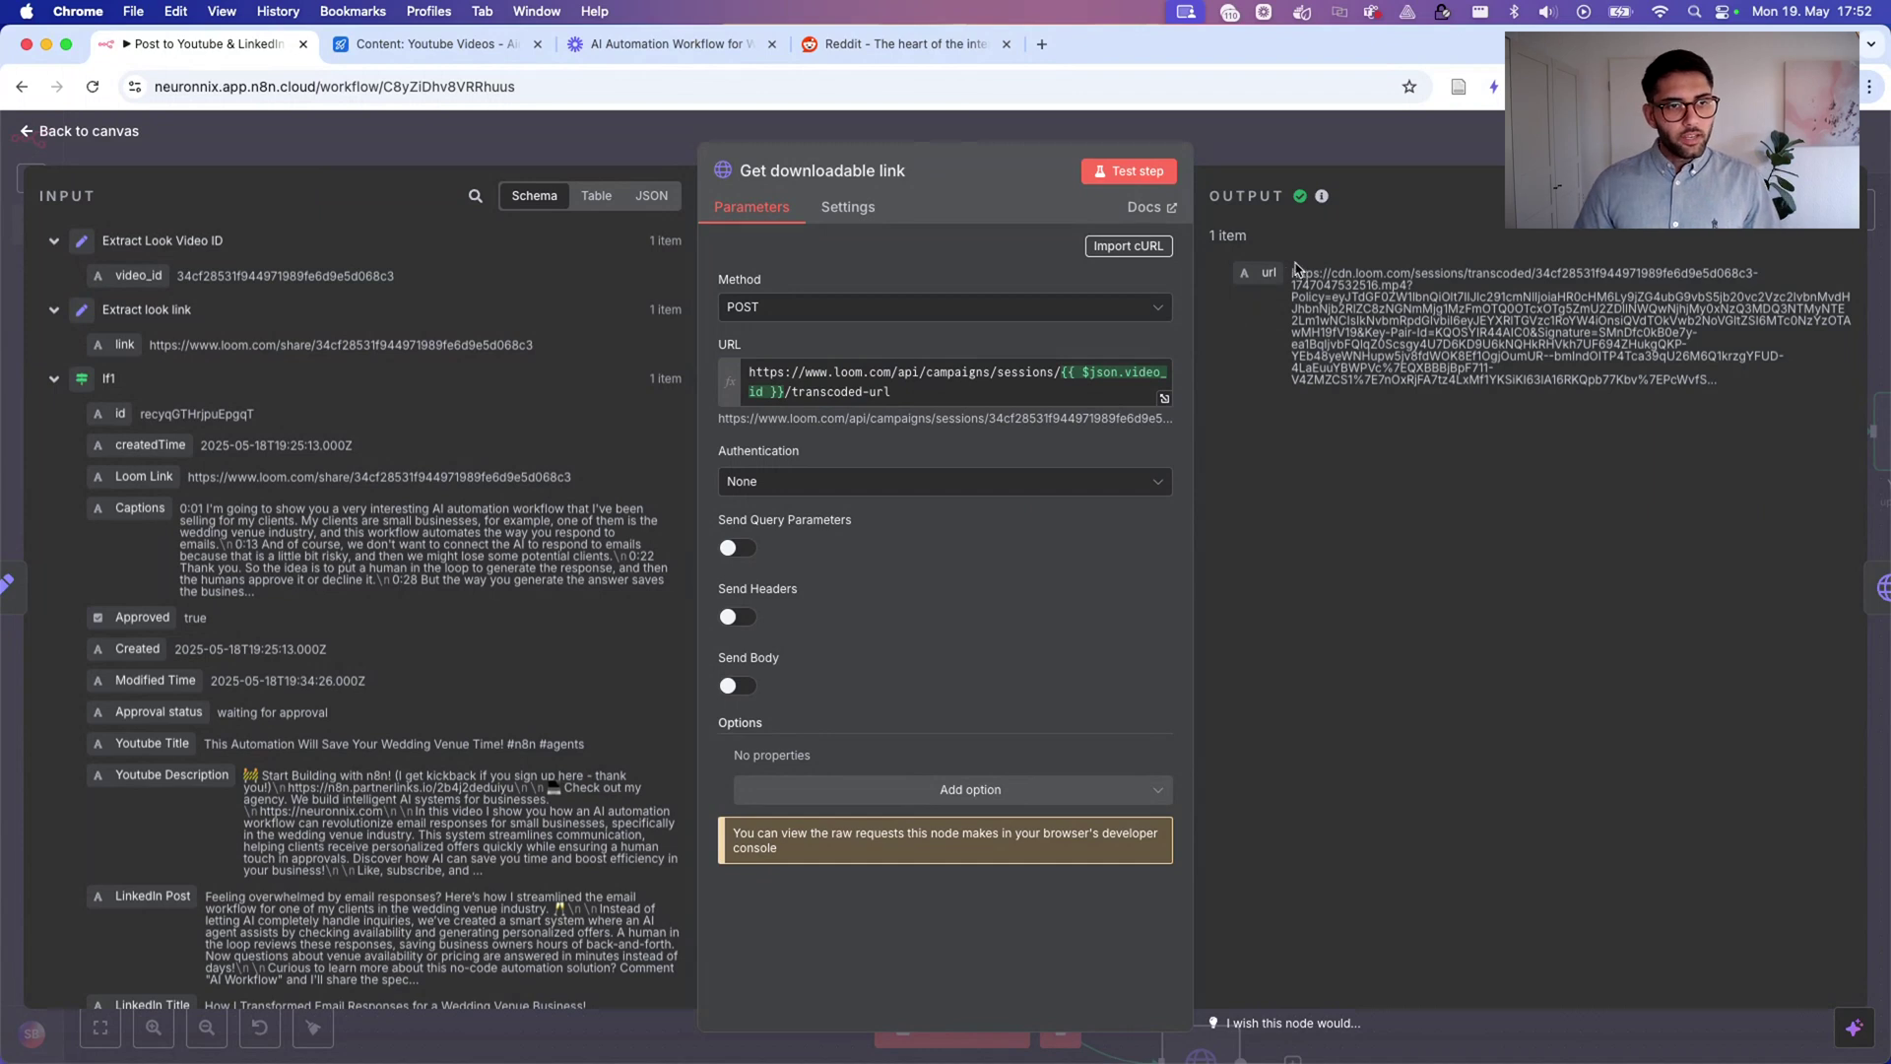
drag(1290, 272, 1721, 387)
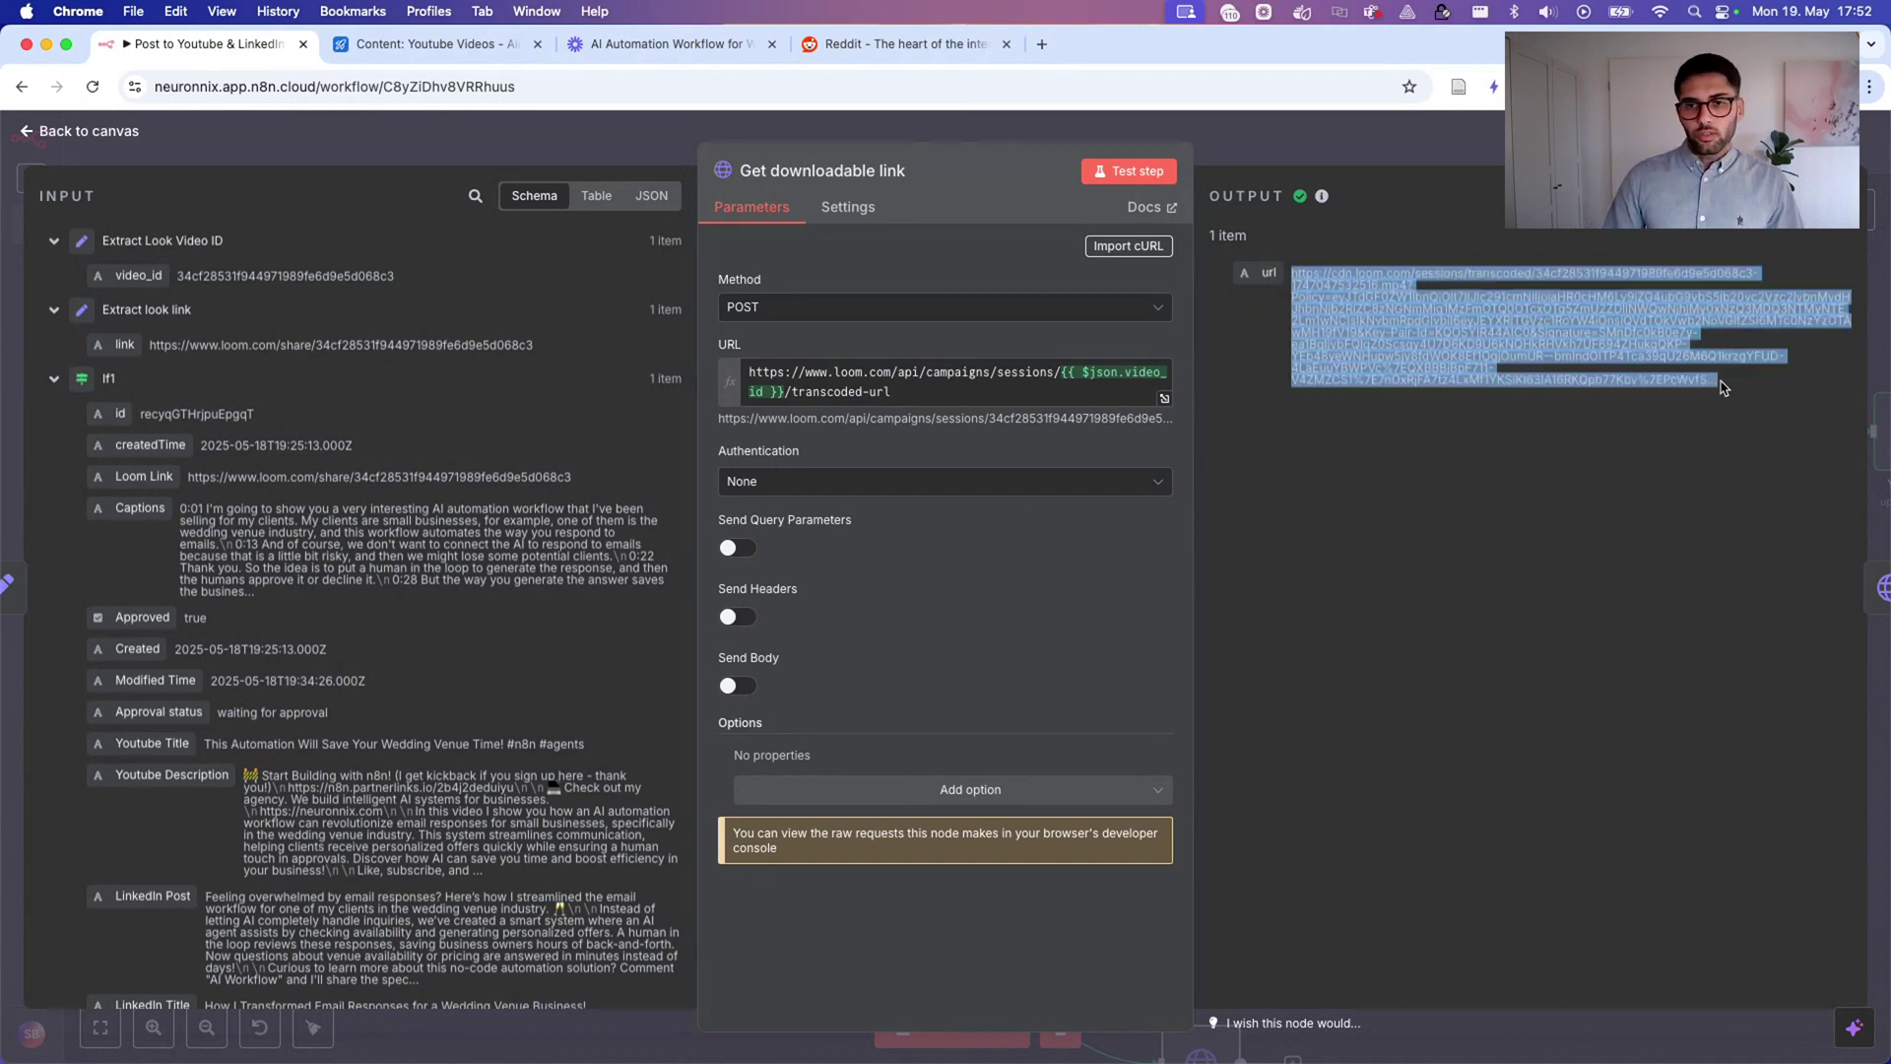
click(1350, 550)
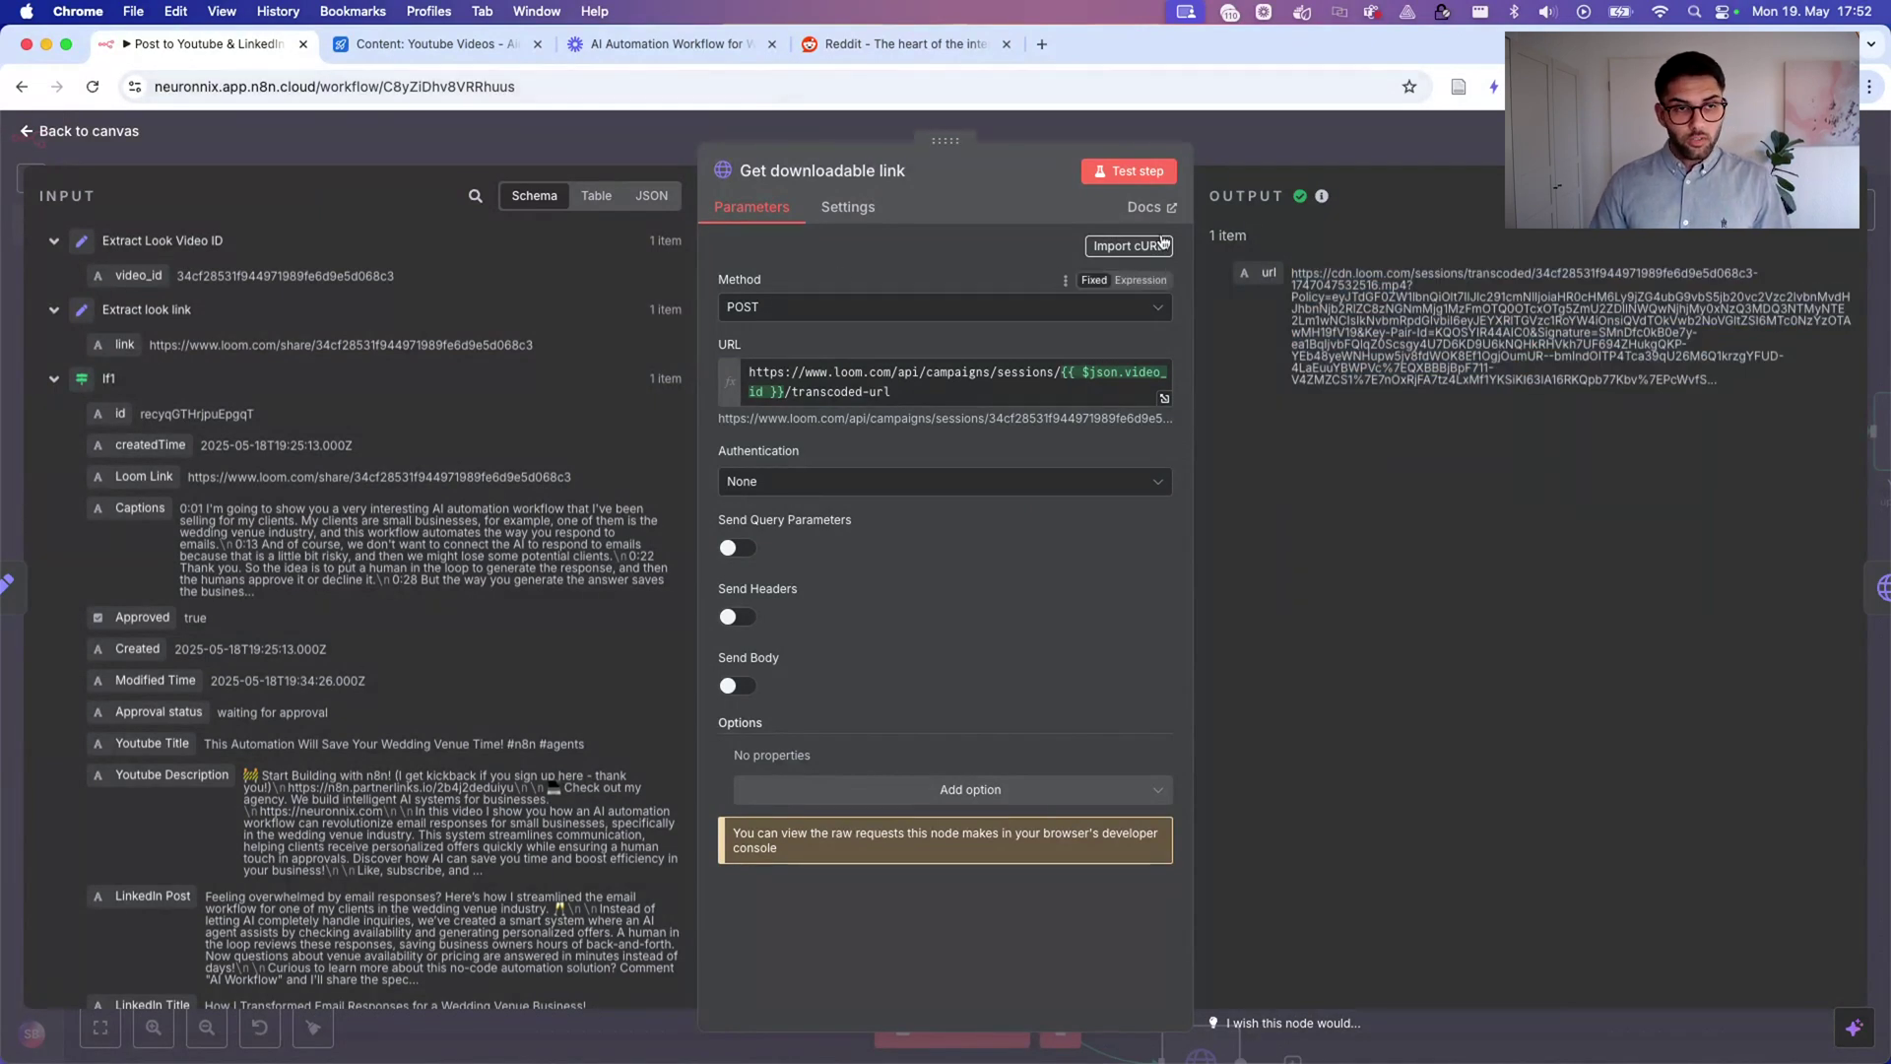
triple_click(917, 391)
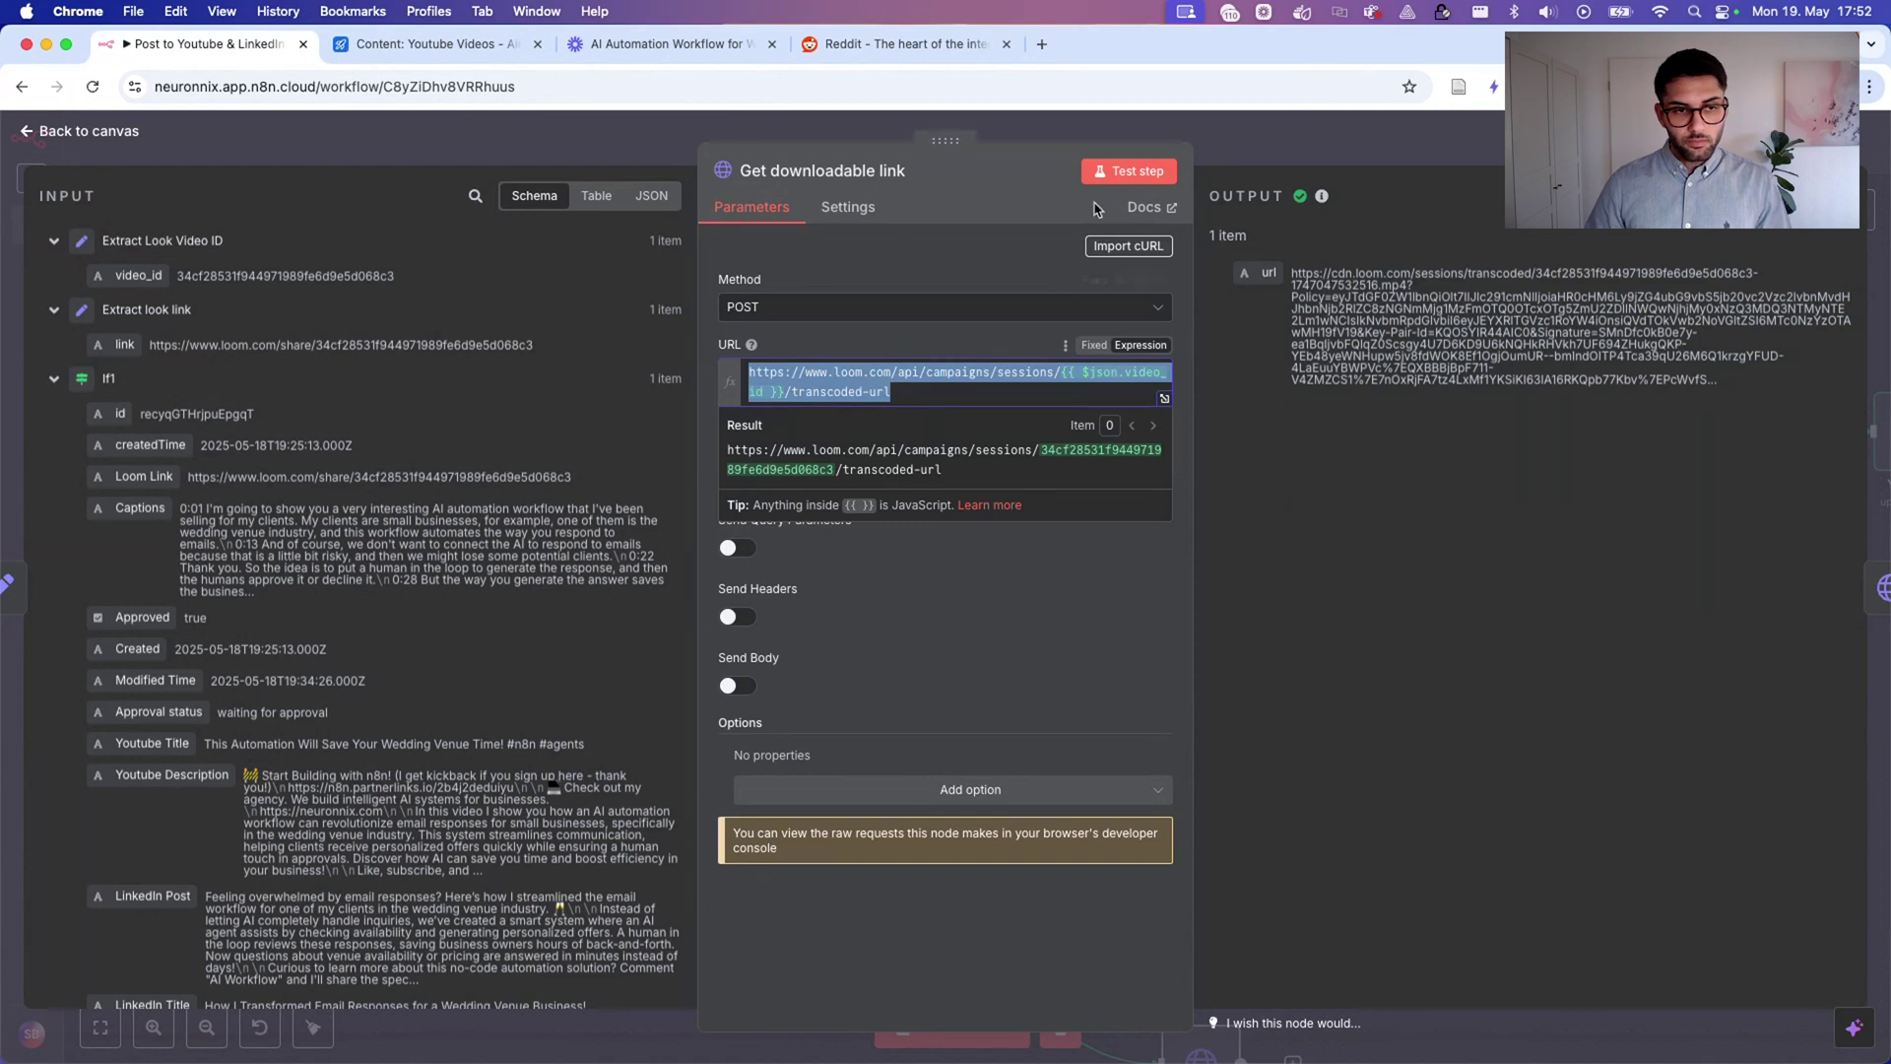
click(1237, 143)
Reopen the Get downloadable link node, check its output url field, and close it.
scroll(988, 626, right, 5)
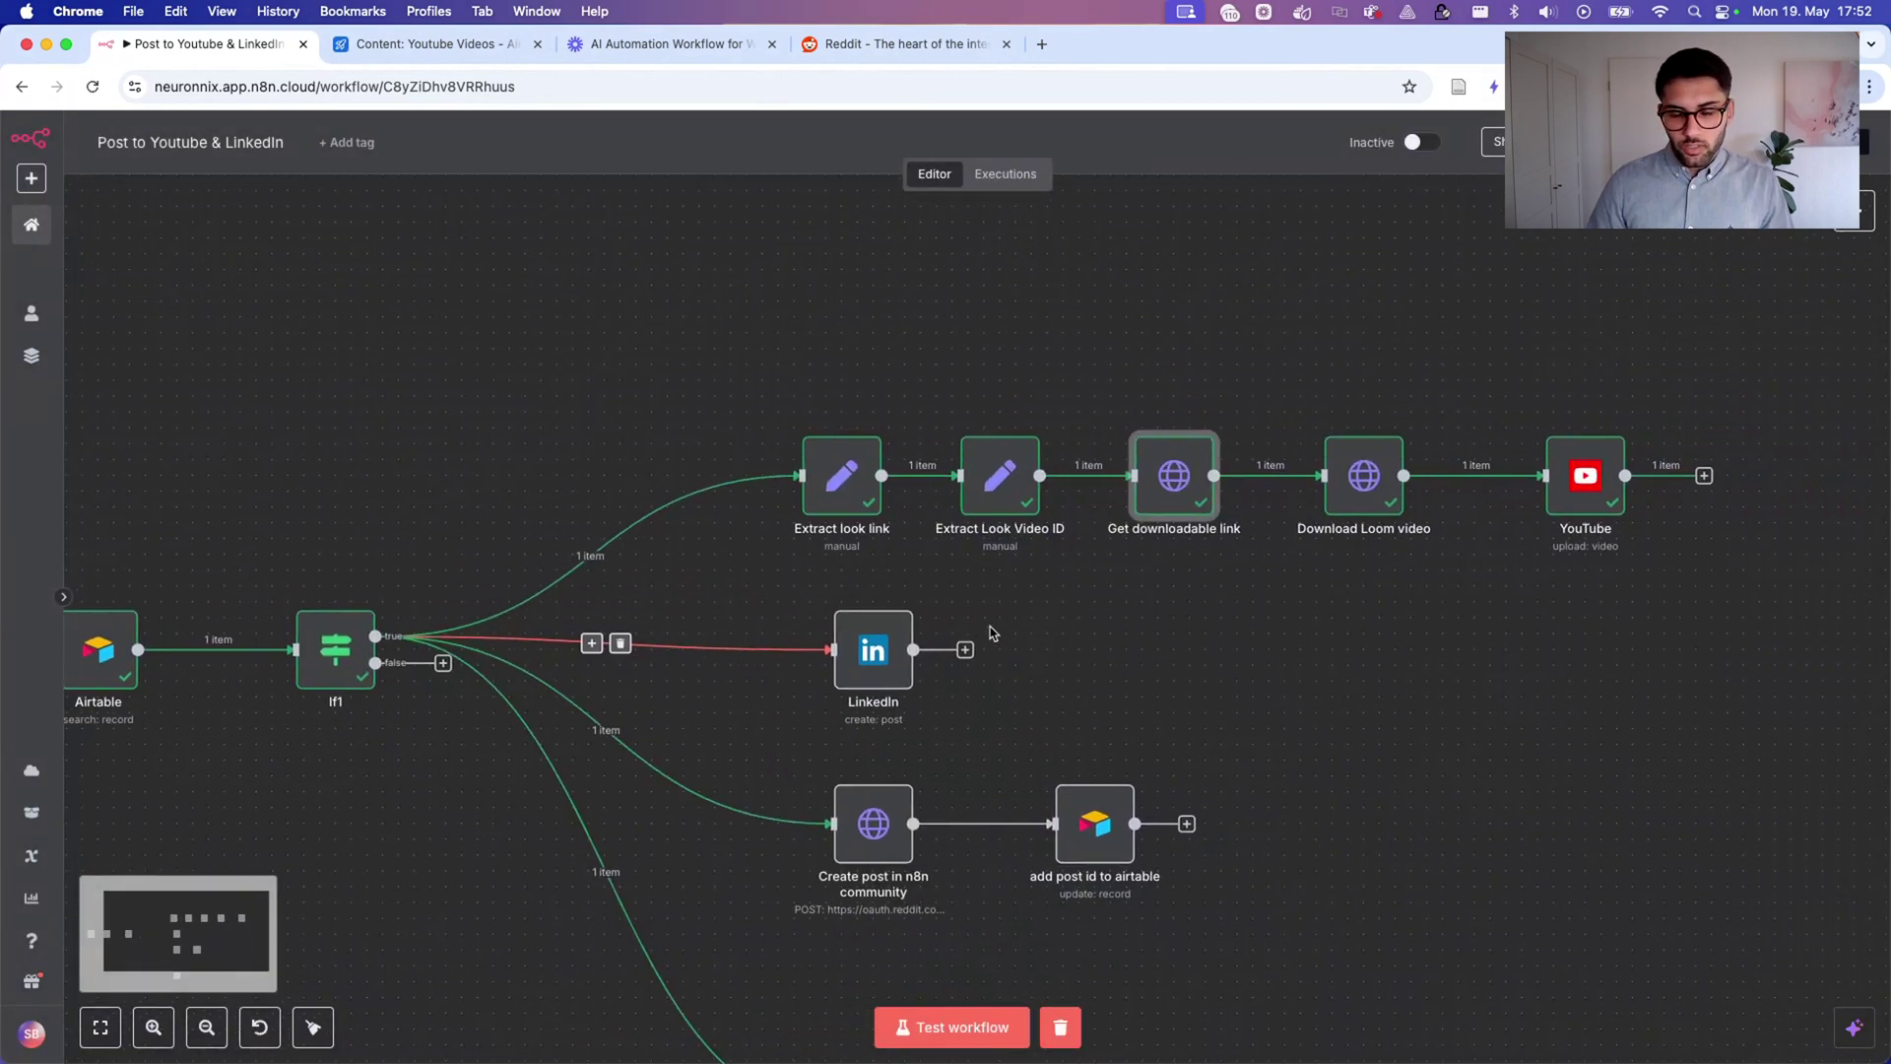
key(Return)
drag(1255, 274, 1300, 271)
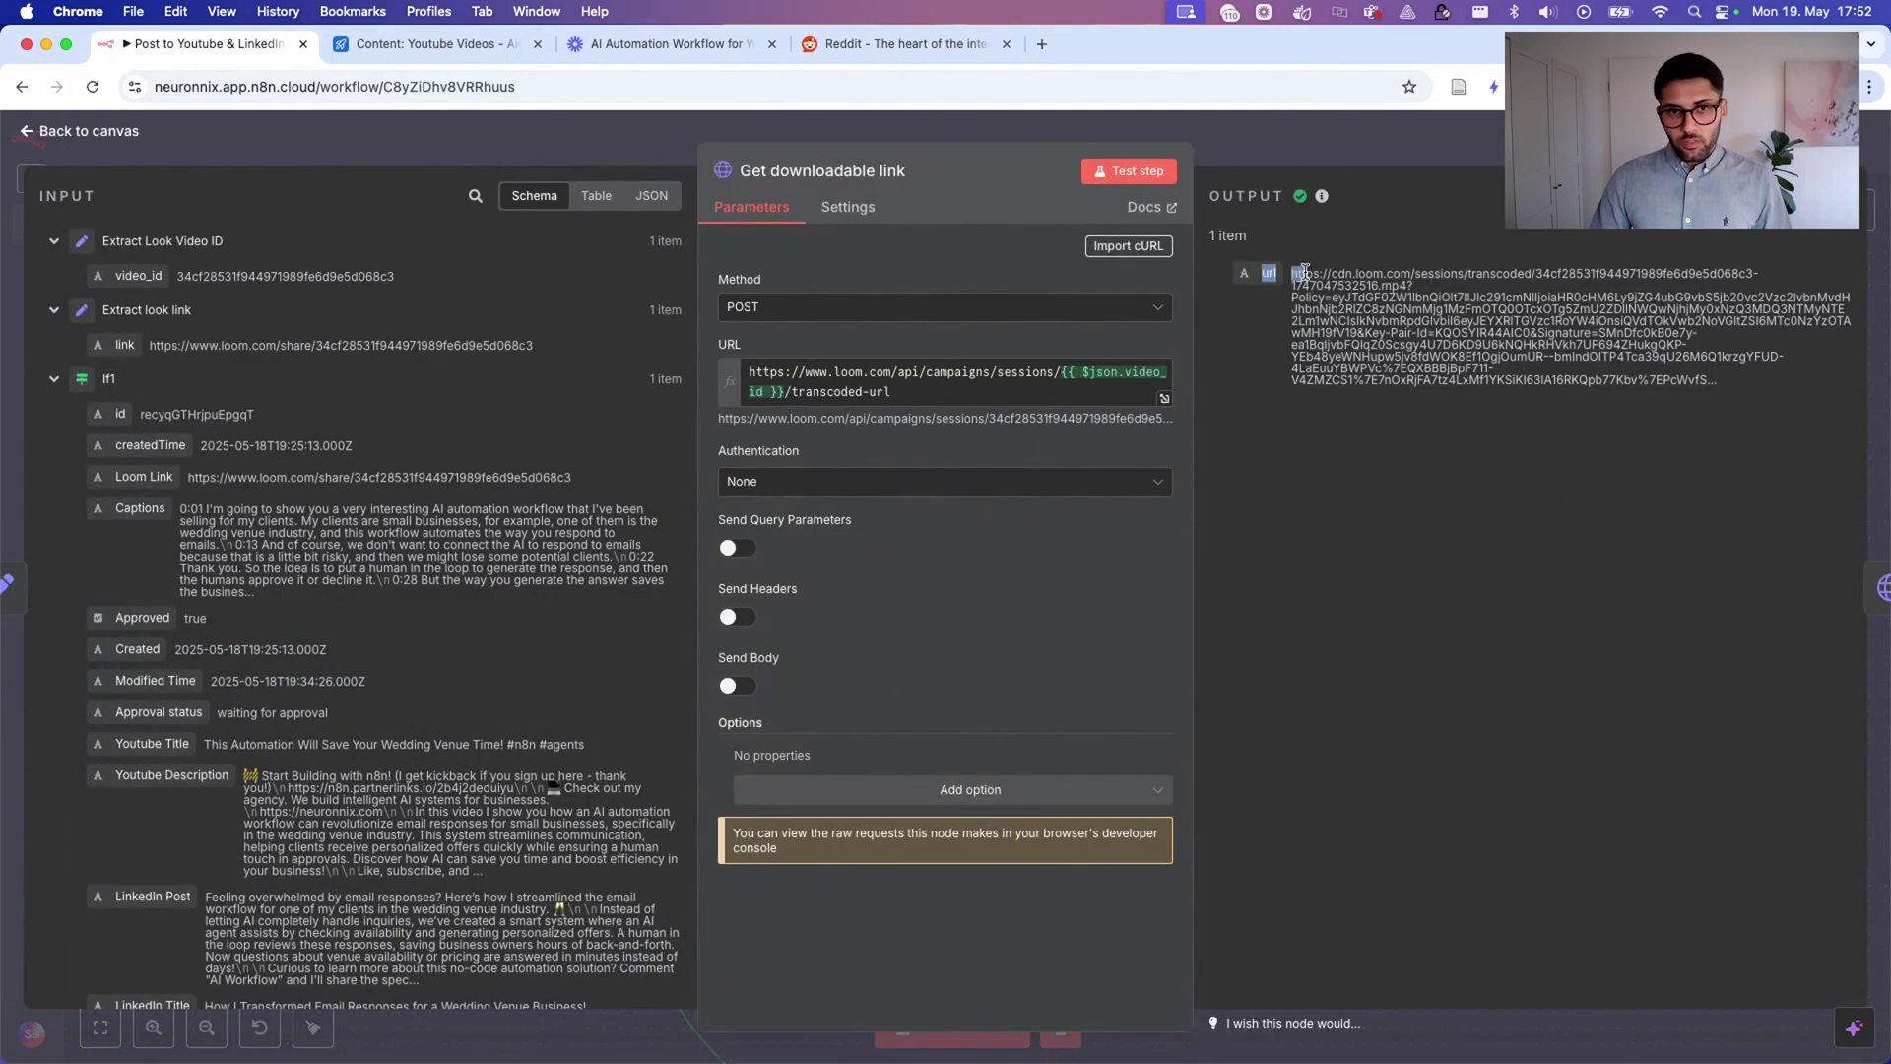
key(Escape)
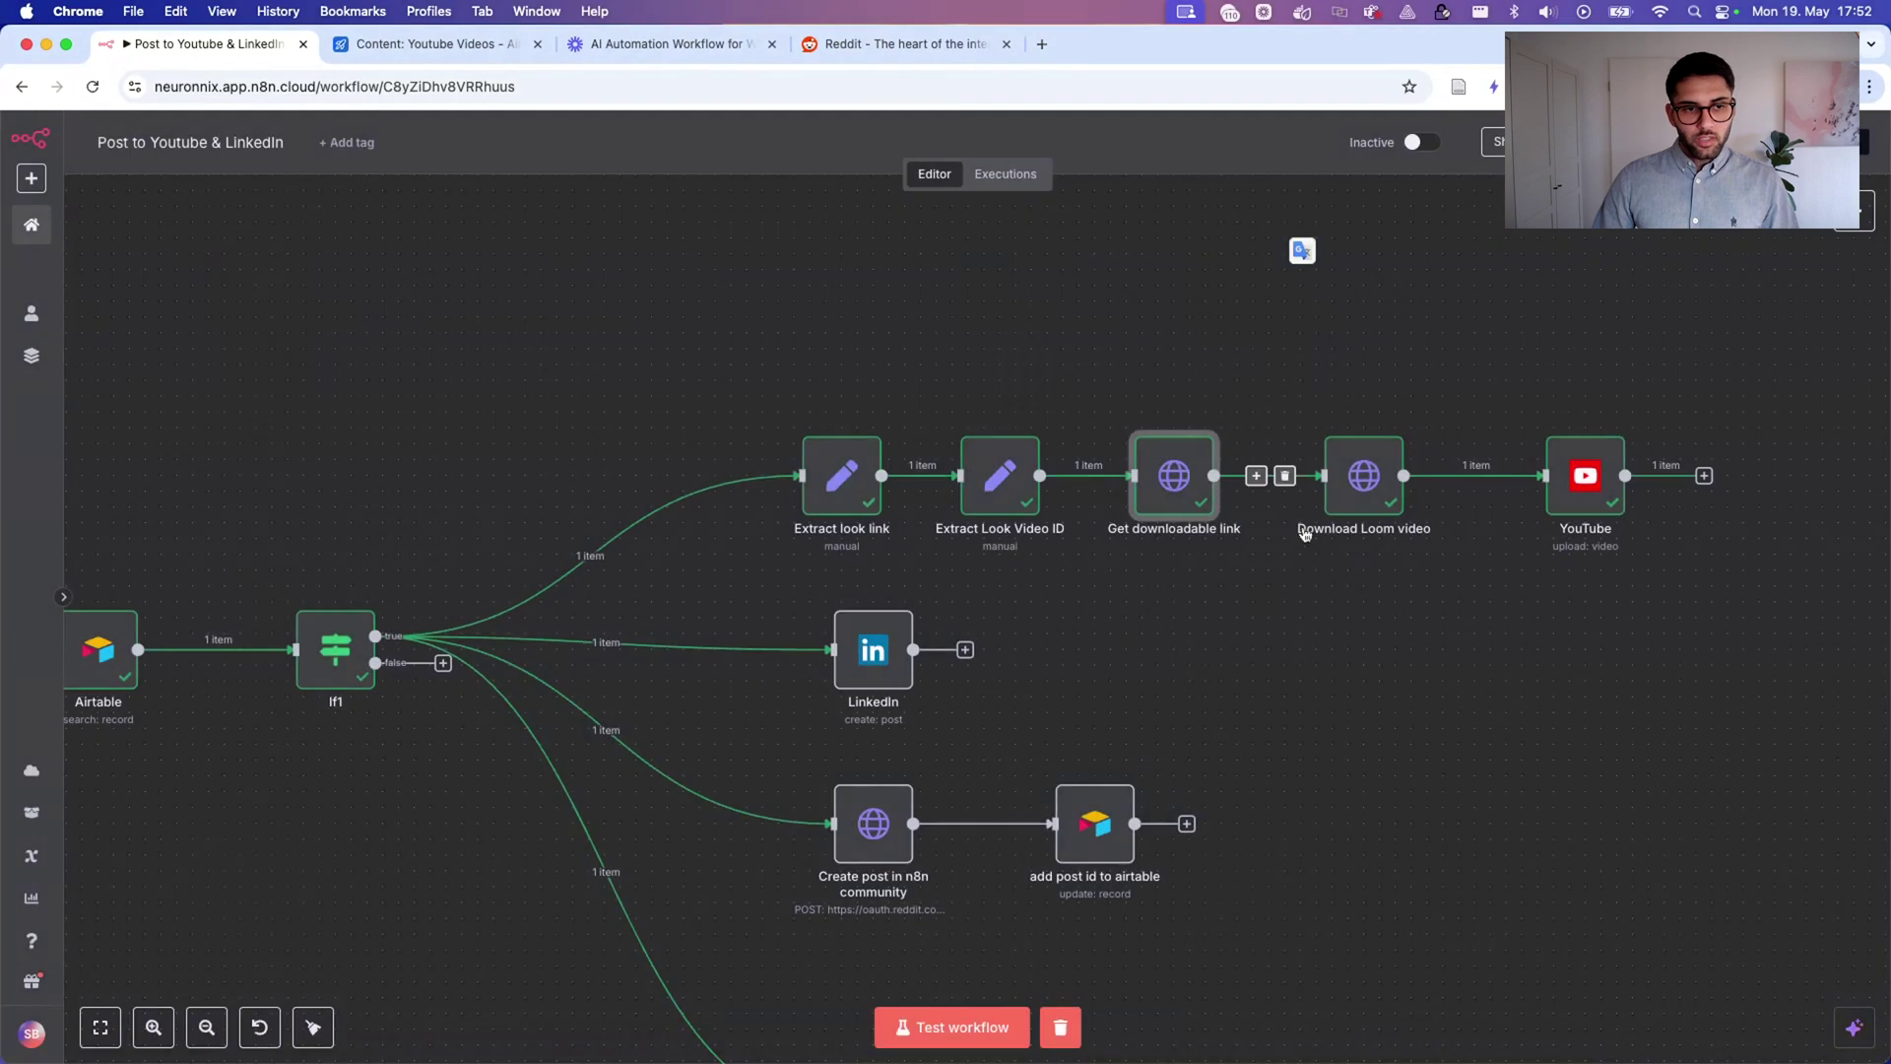
Open the Download Loom video node, review the input url used by its GET request, and close it.
double_click(1365, 492)
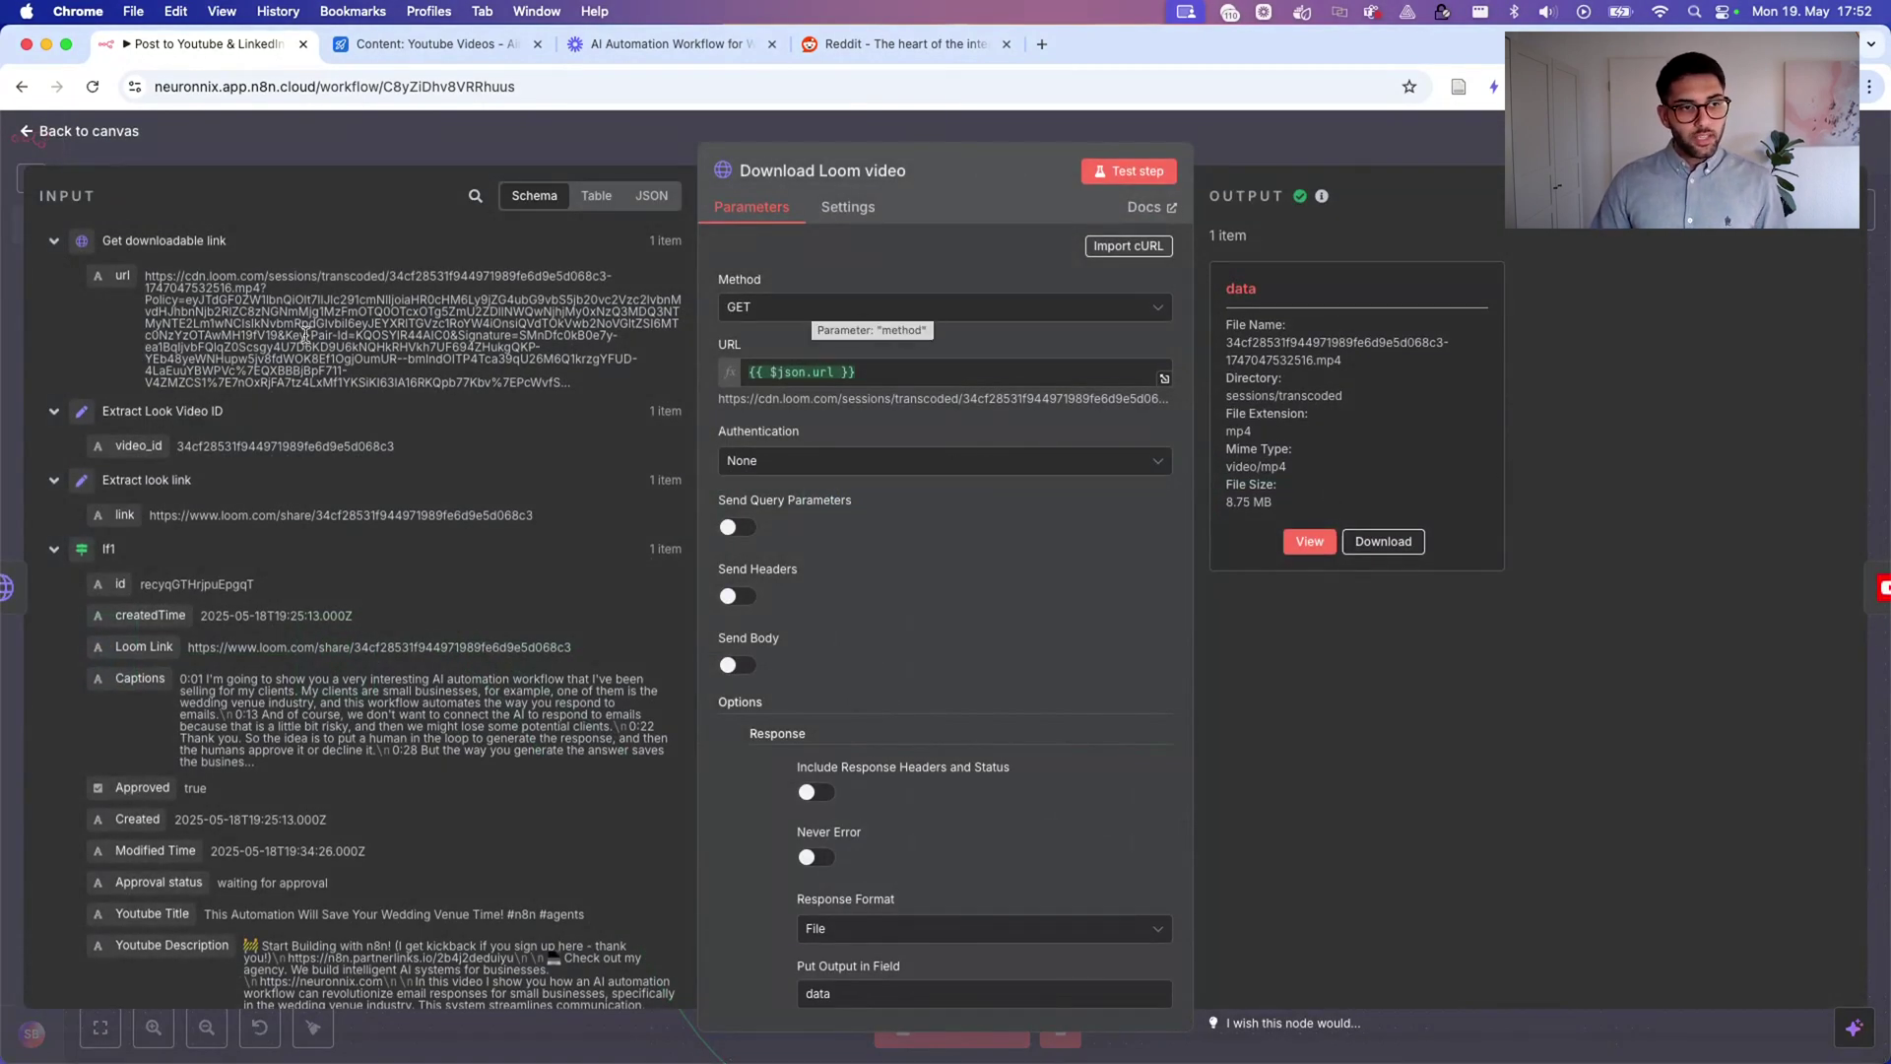
drag(145, 275, 566, 384)
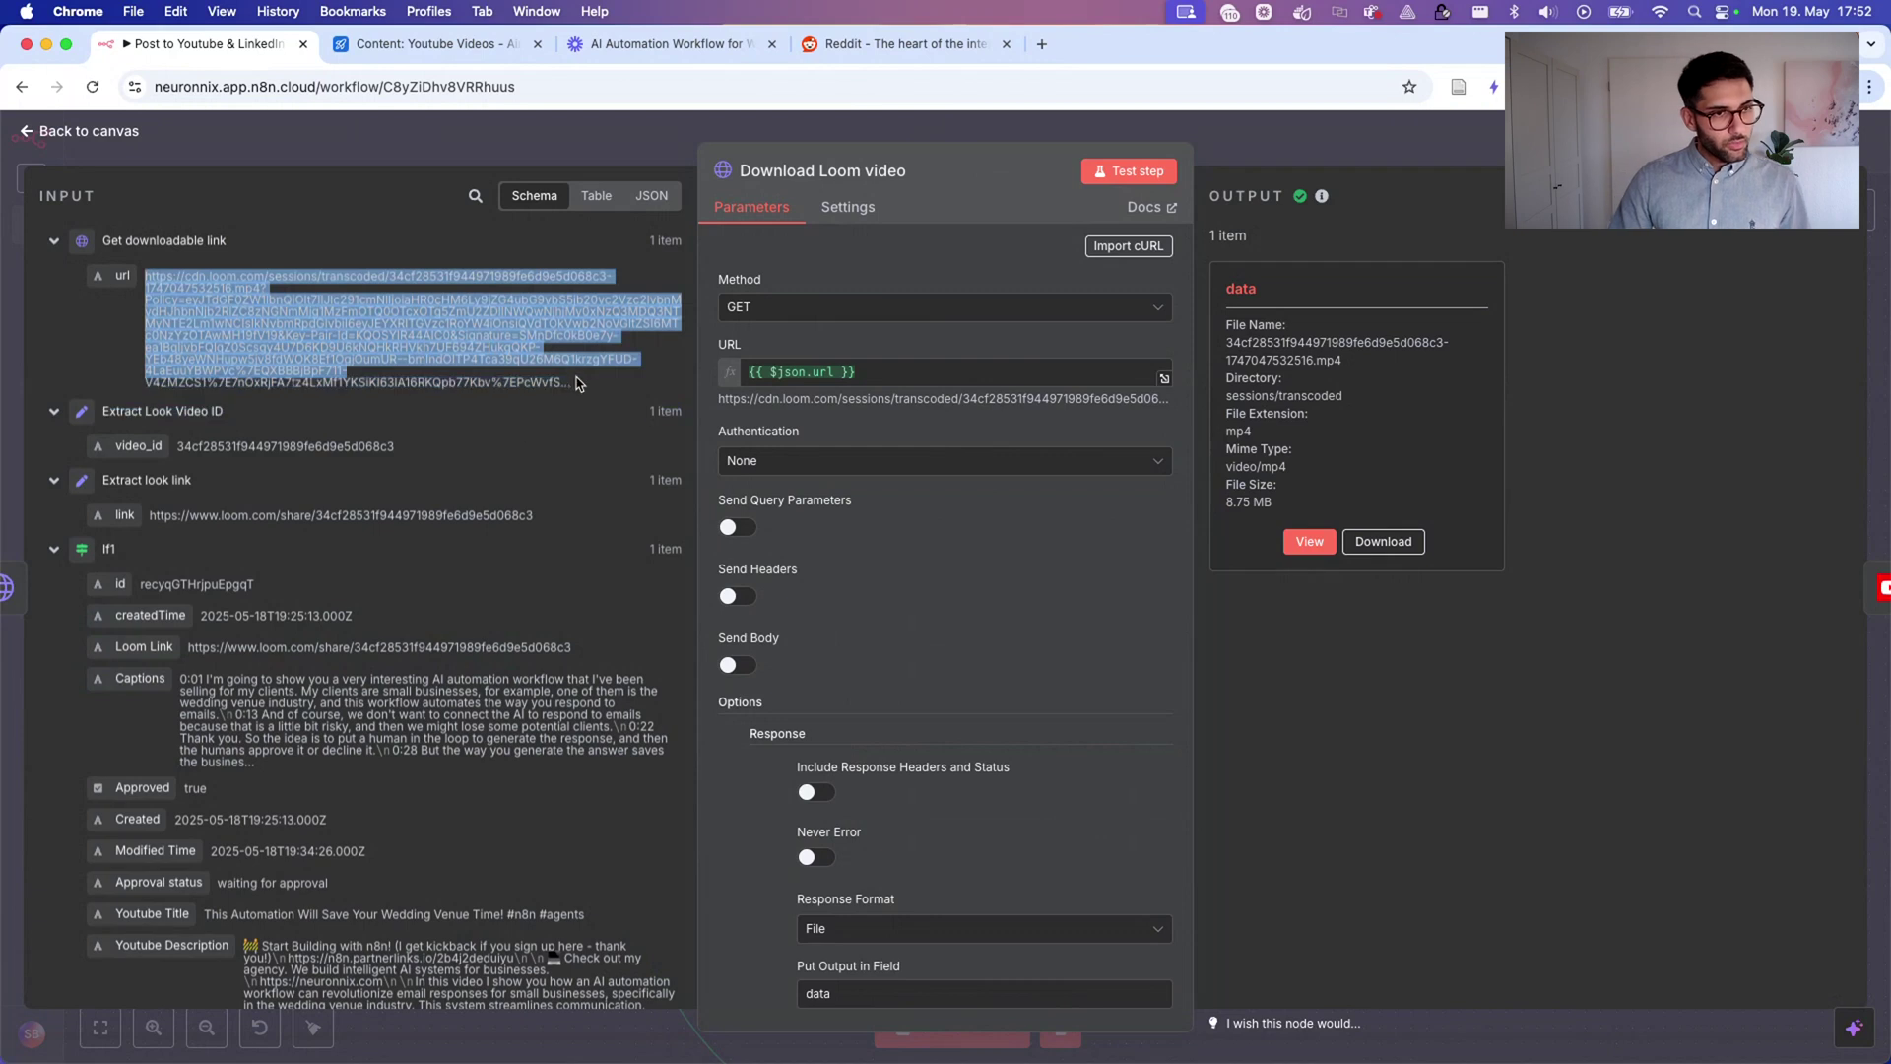
click(1325, 148)
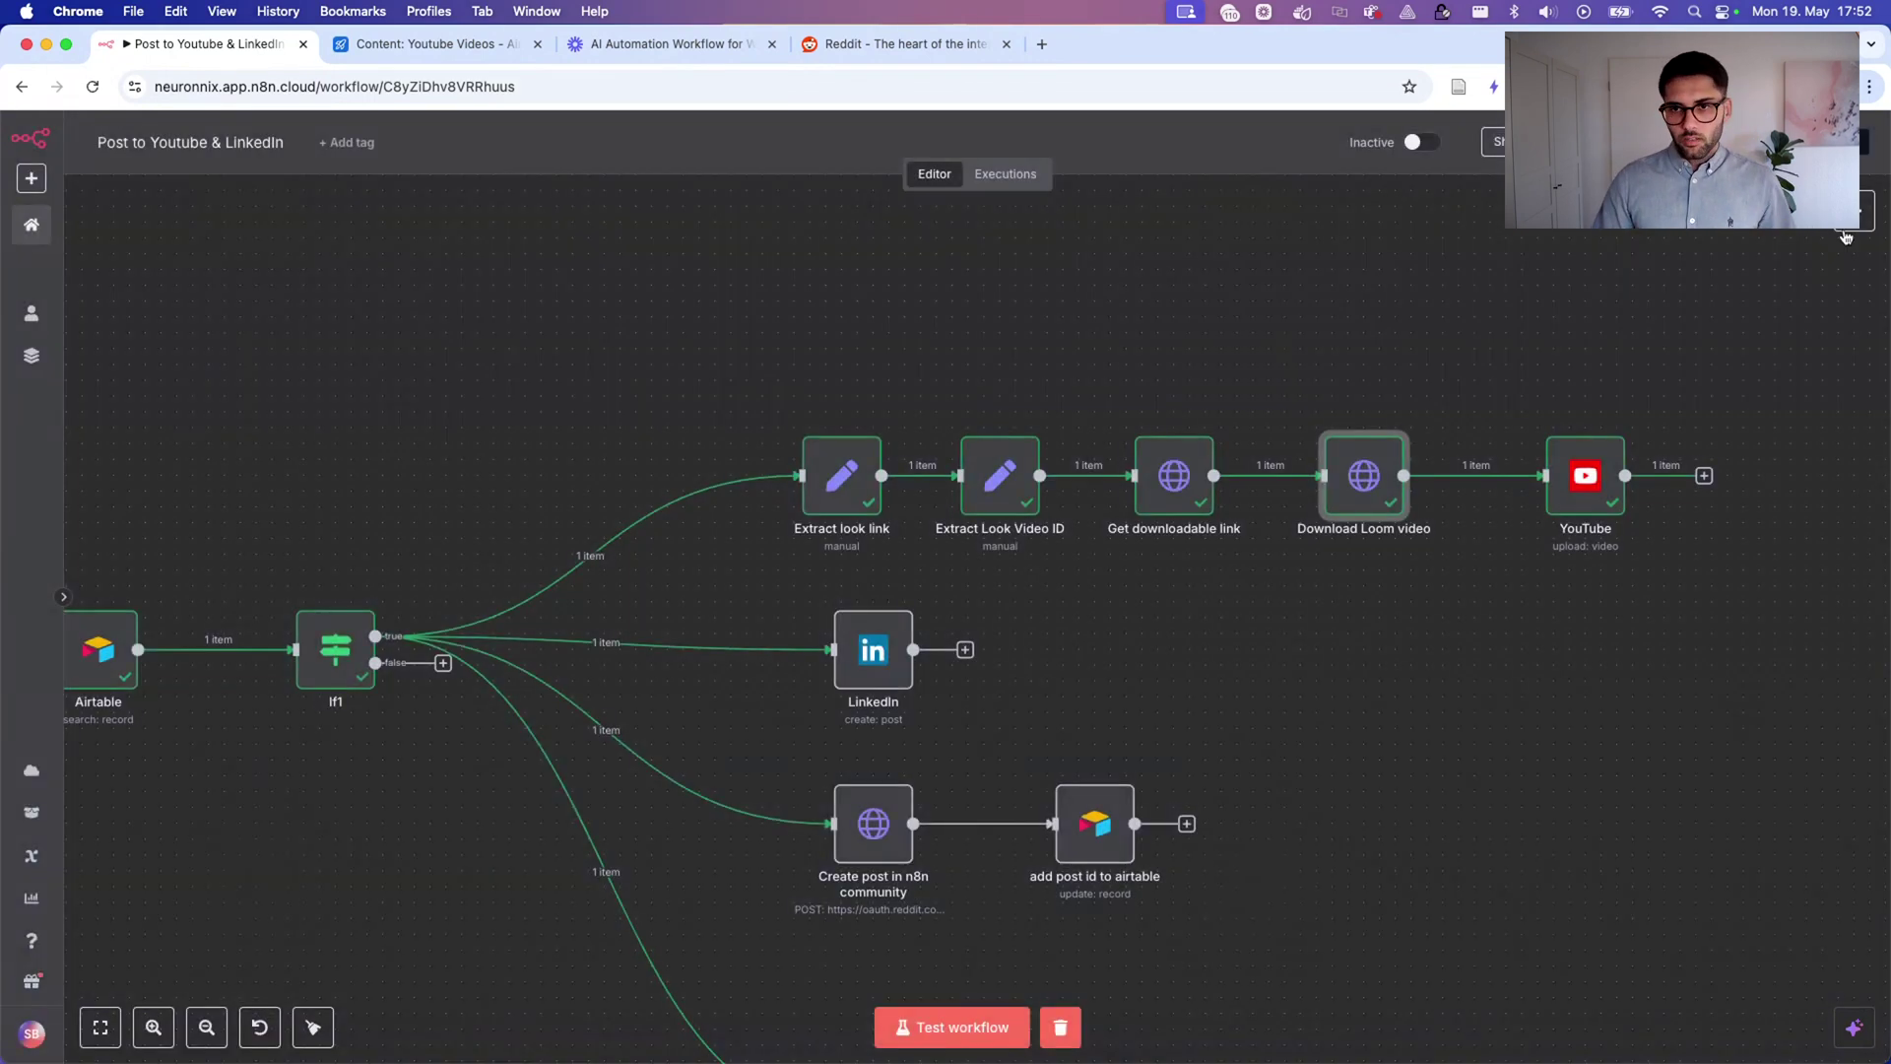
Add a blank HTTP Request node after the YouTube node, look at its Method setting, and delete the node.
key(Tab)
text(http)
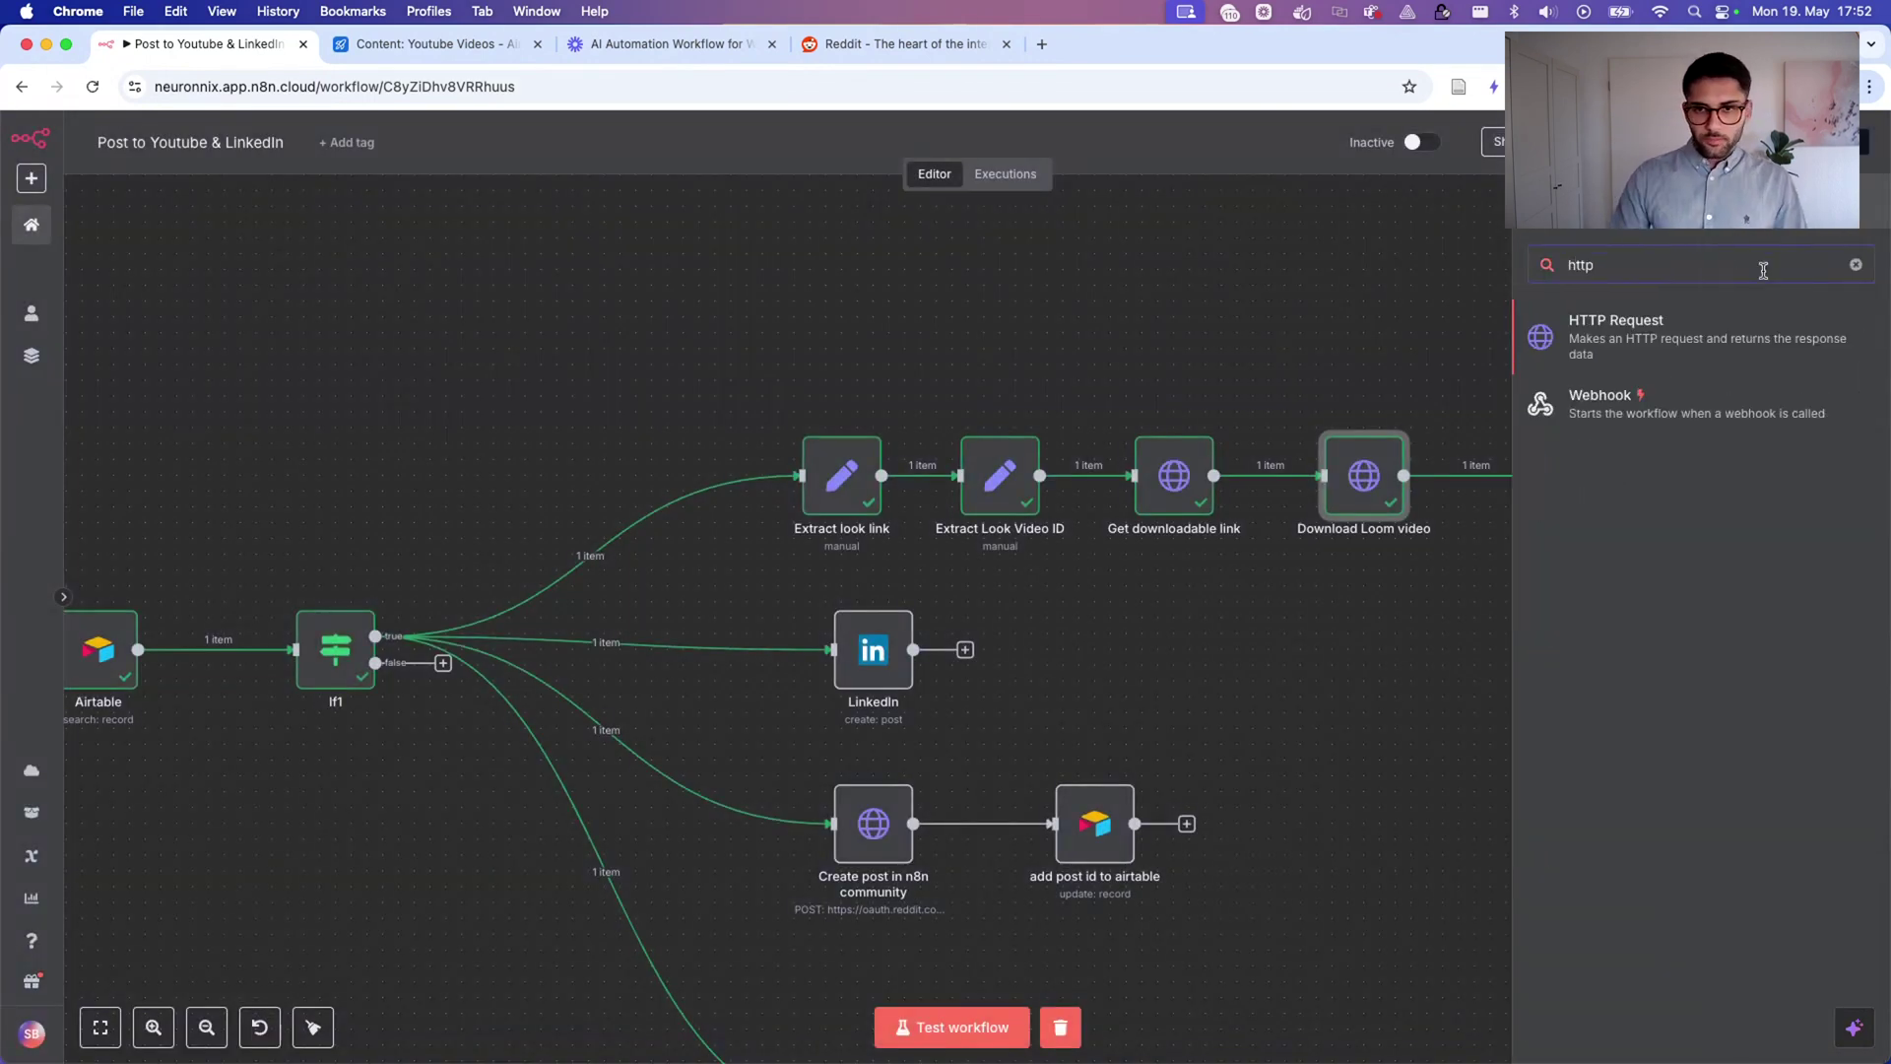
click(1725, 331)
click(845, 310)
click(1228, 134)
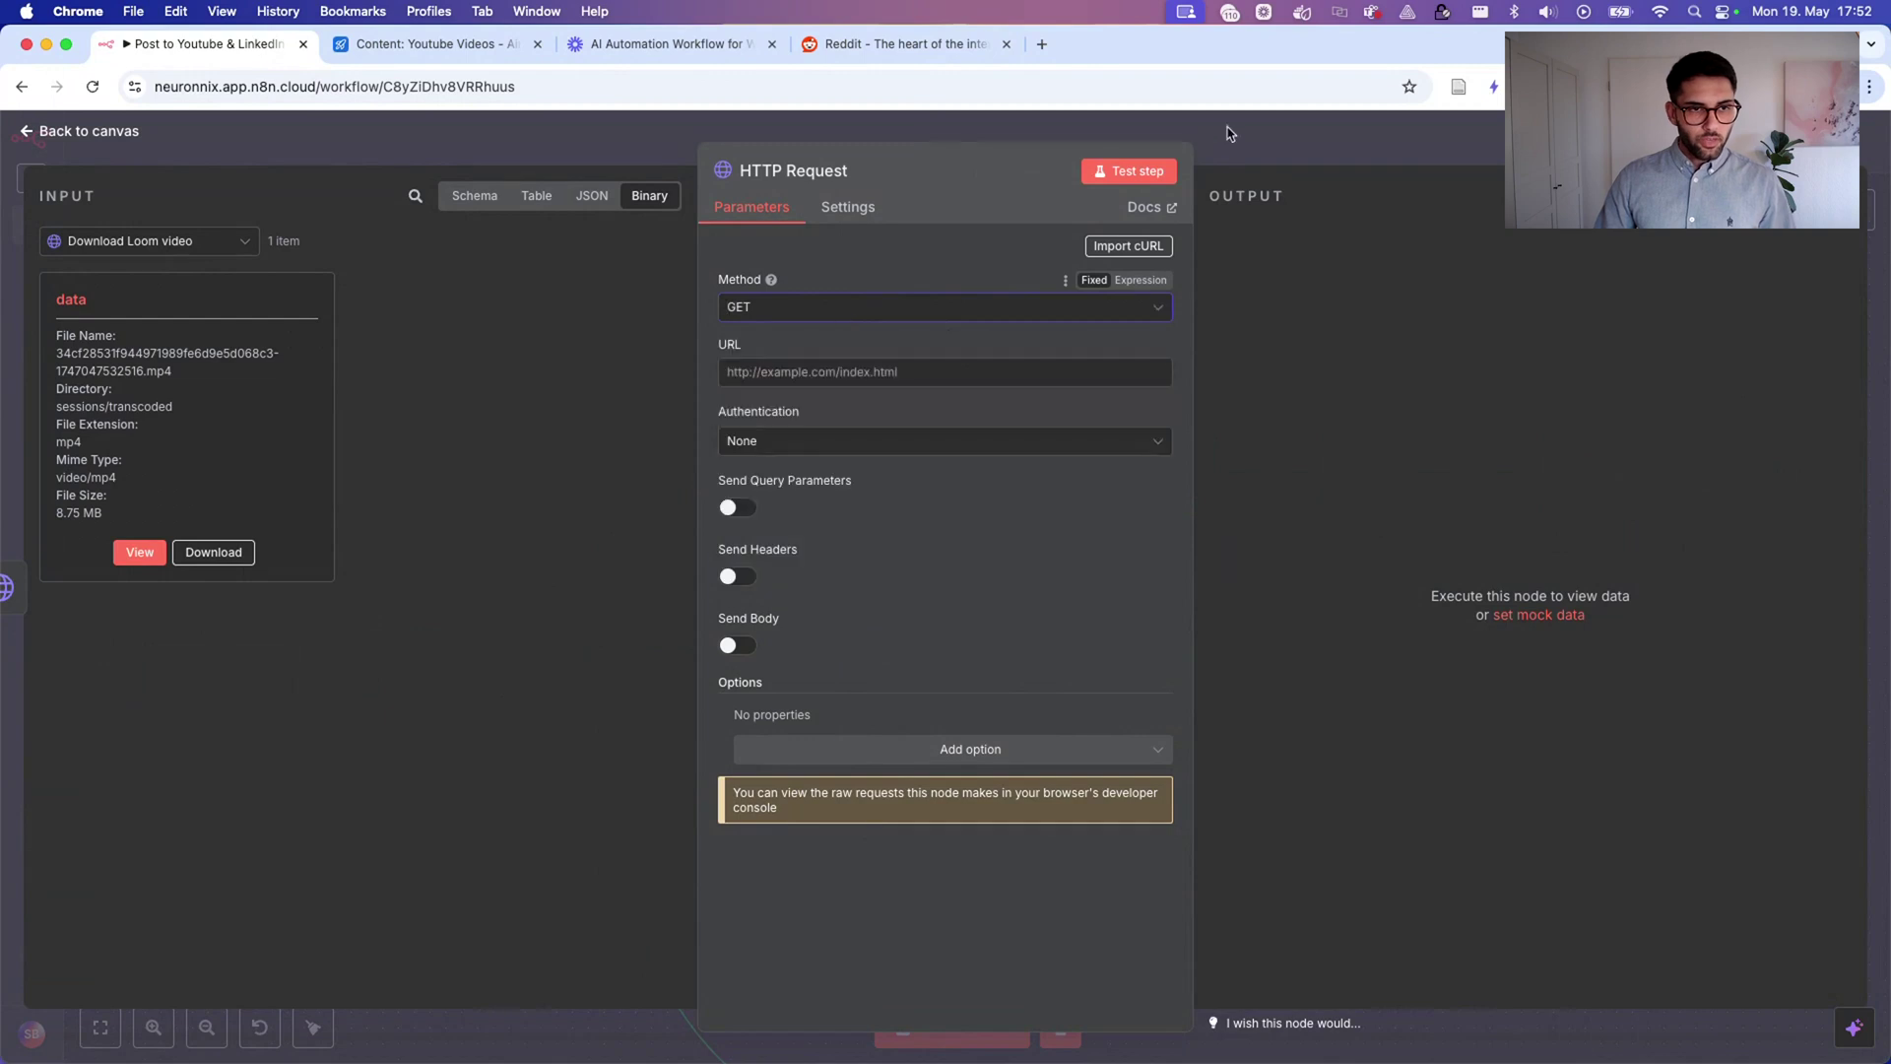
click(1310, 124)
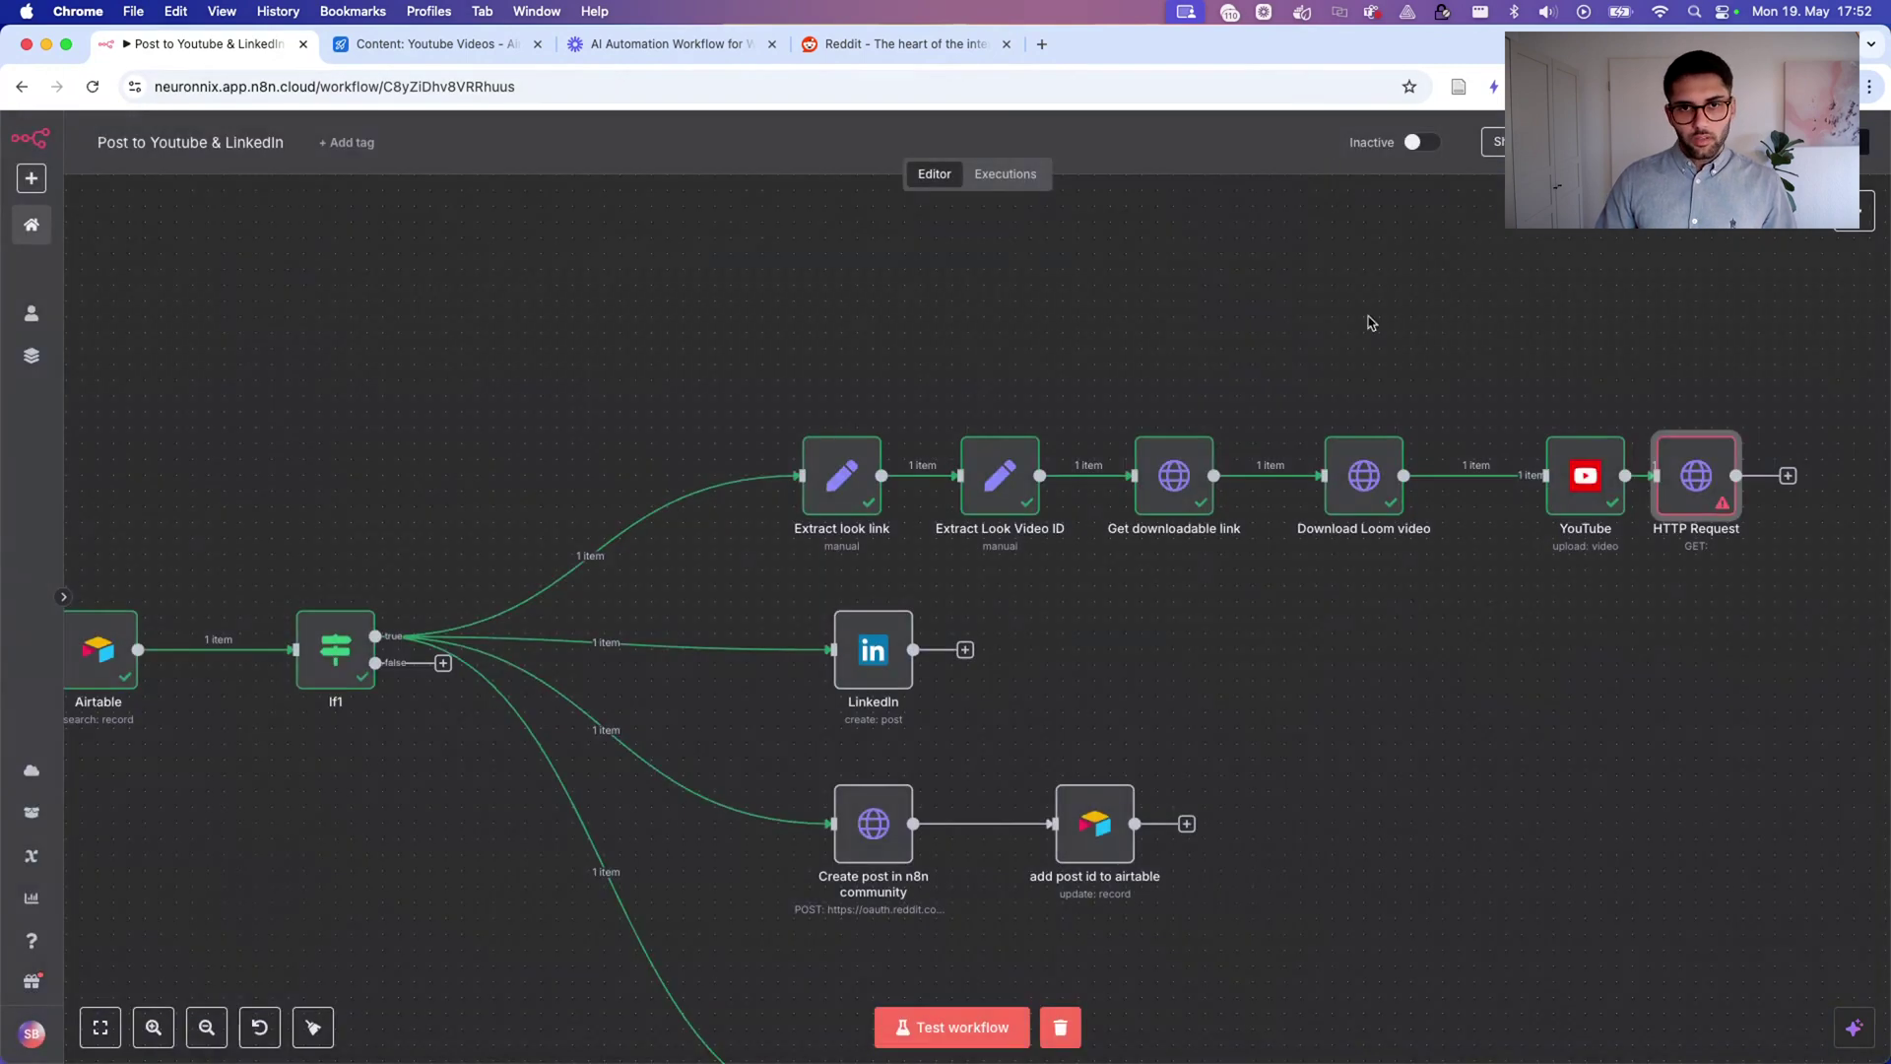
scroll(1333, 194, right, 3)
key(Delete)
Reopen the Download Loom video node, examine its File response format, format choices and data output field, and close it.
double_click(1184, 500)
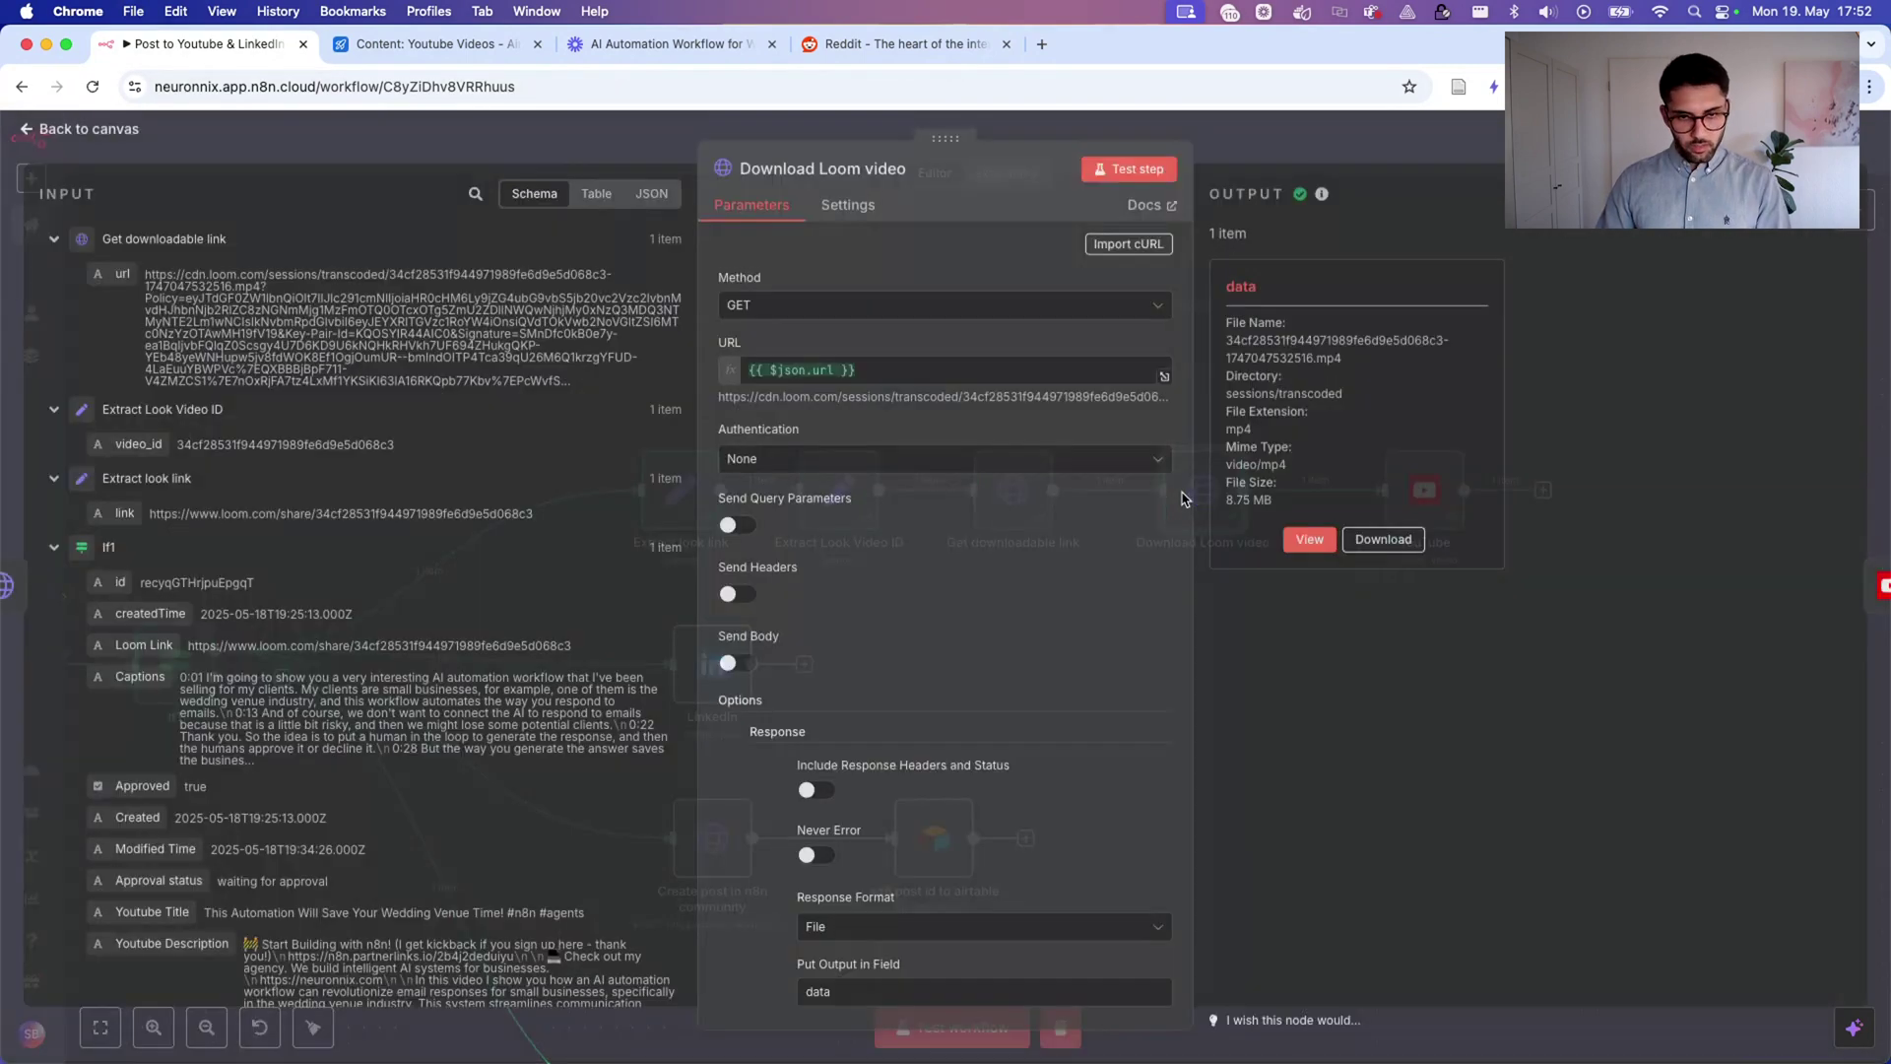
scroll(778, 461, down, 3)
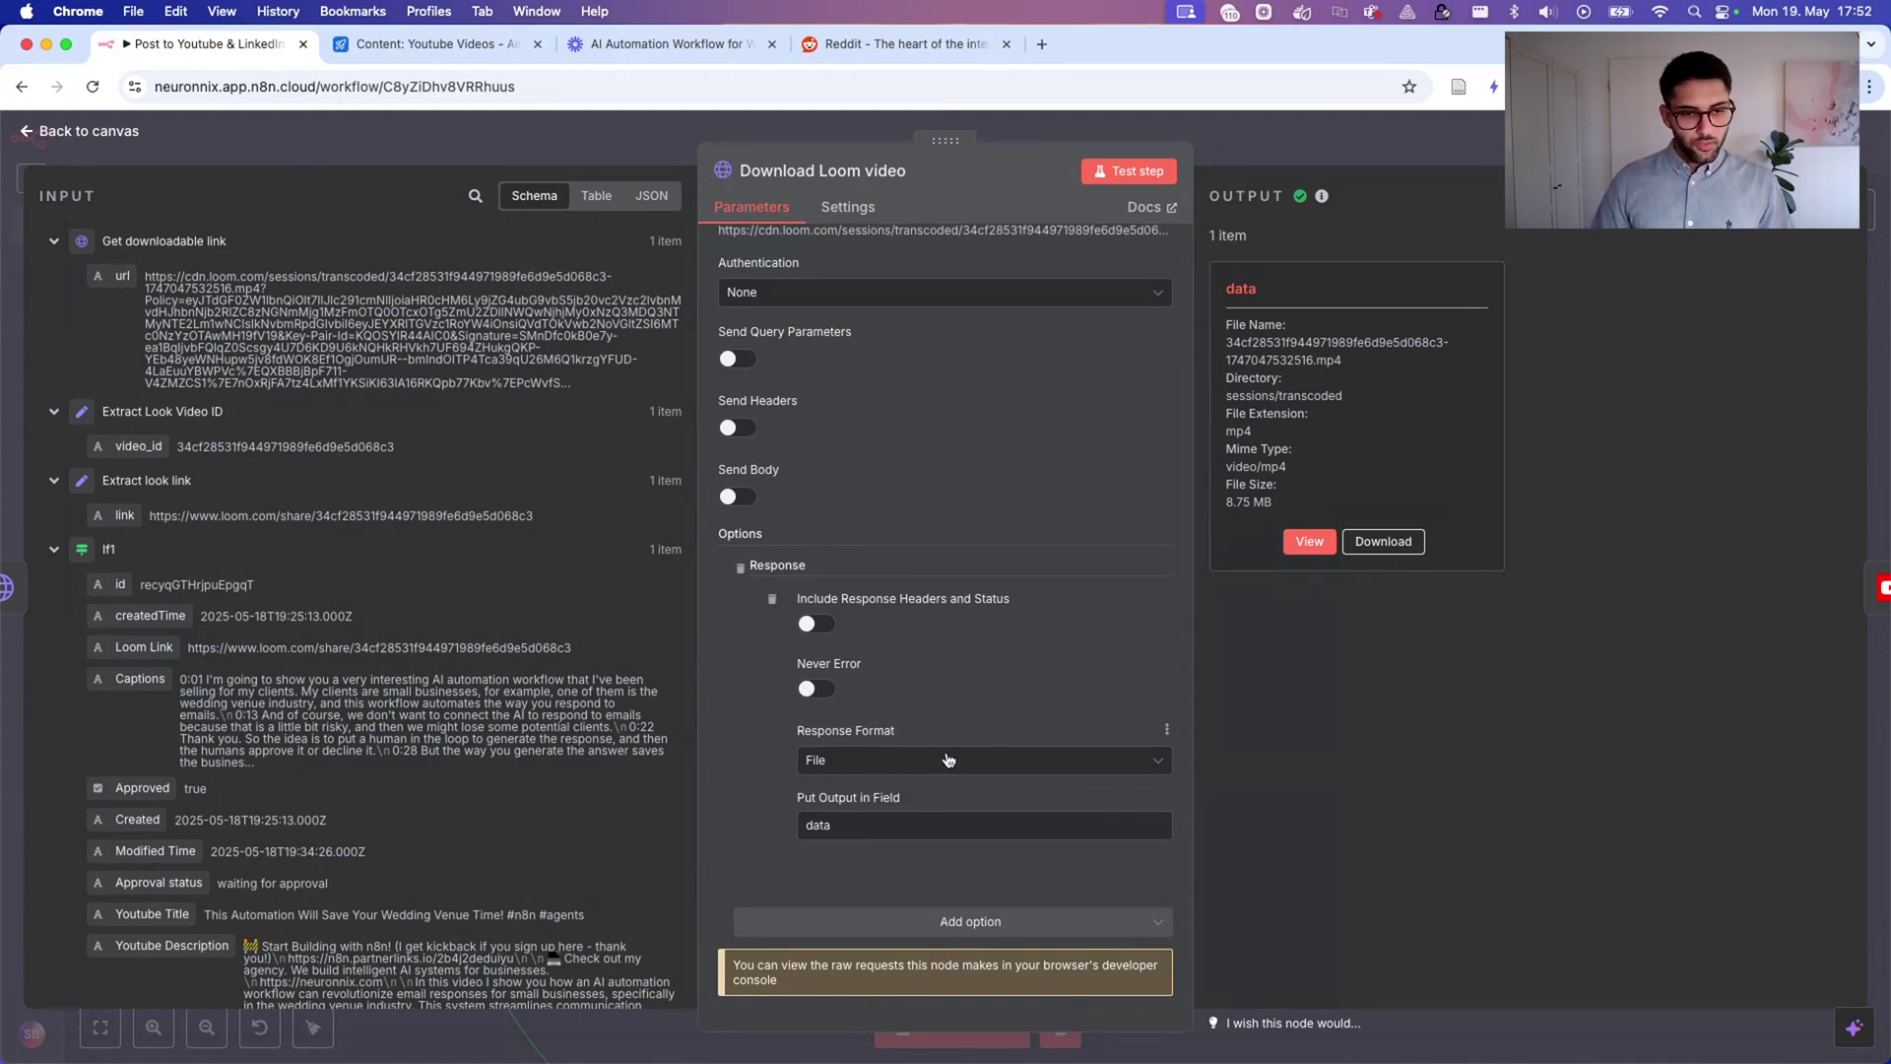
double_click(832, 826)
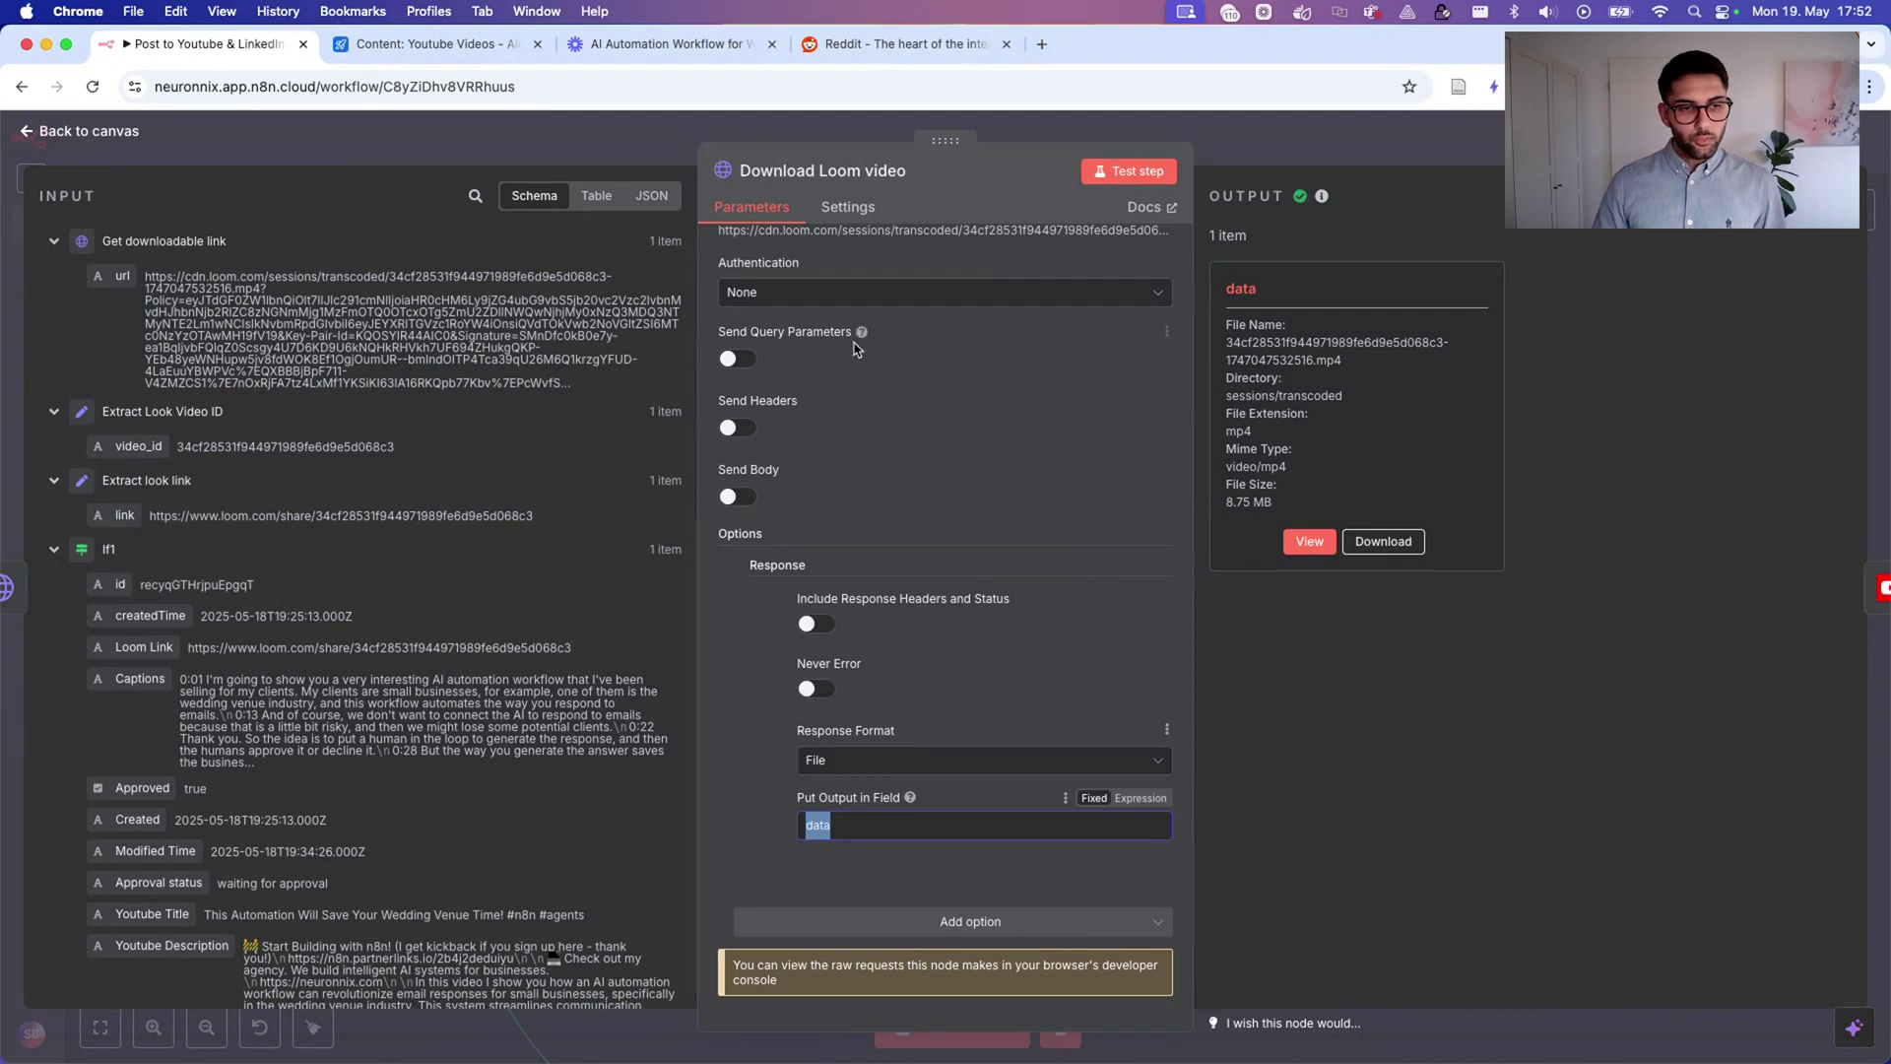
scroll(856, 352, up, 3)
scroll(922, 618, down, 3)
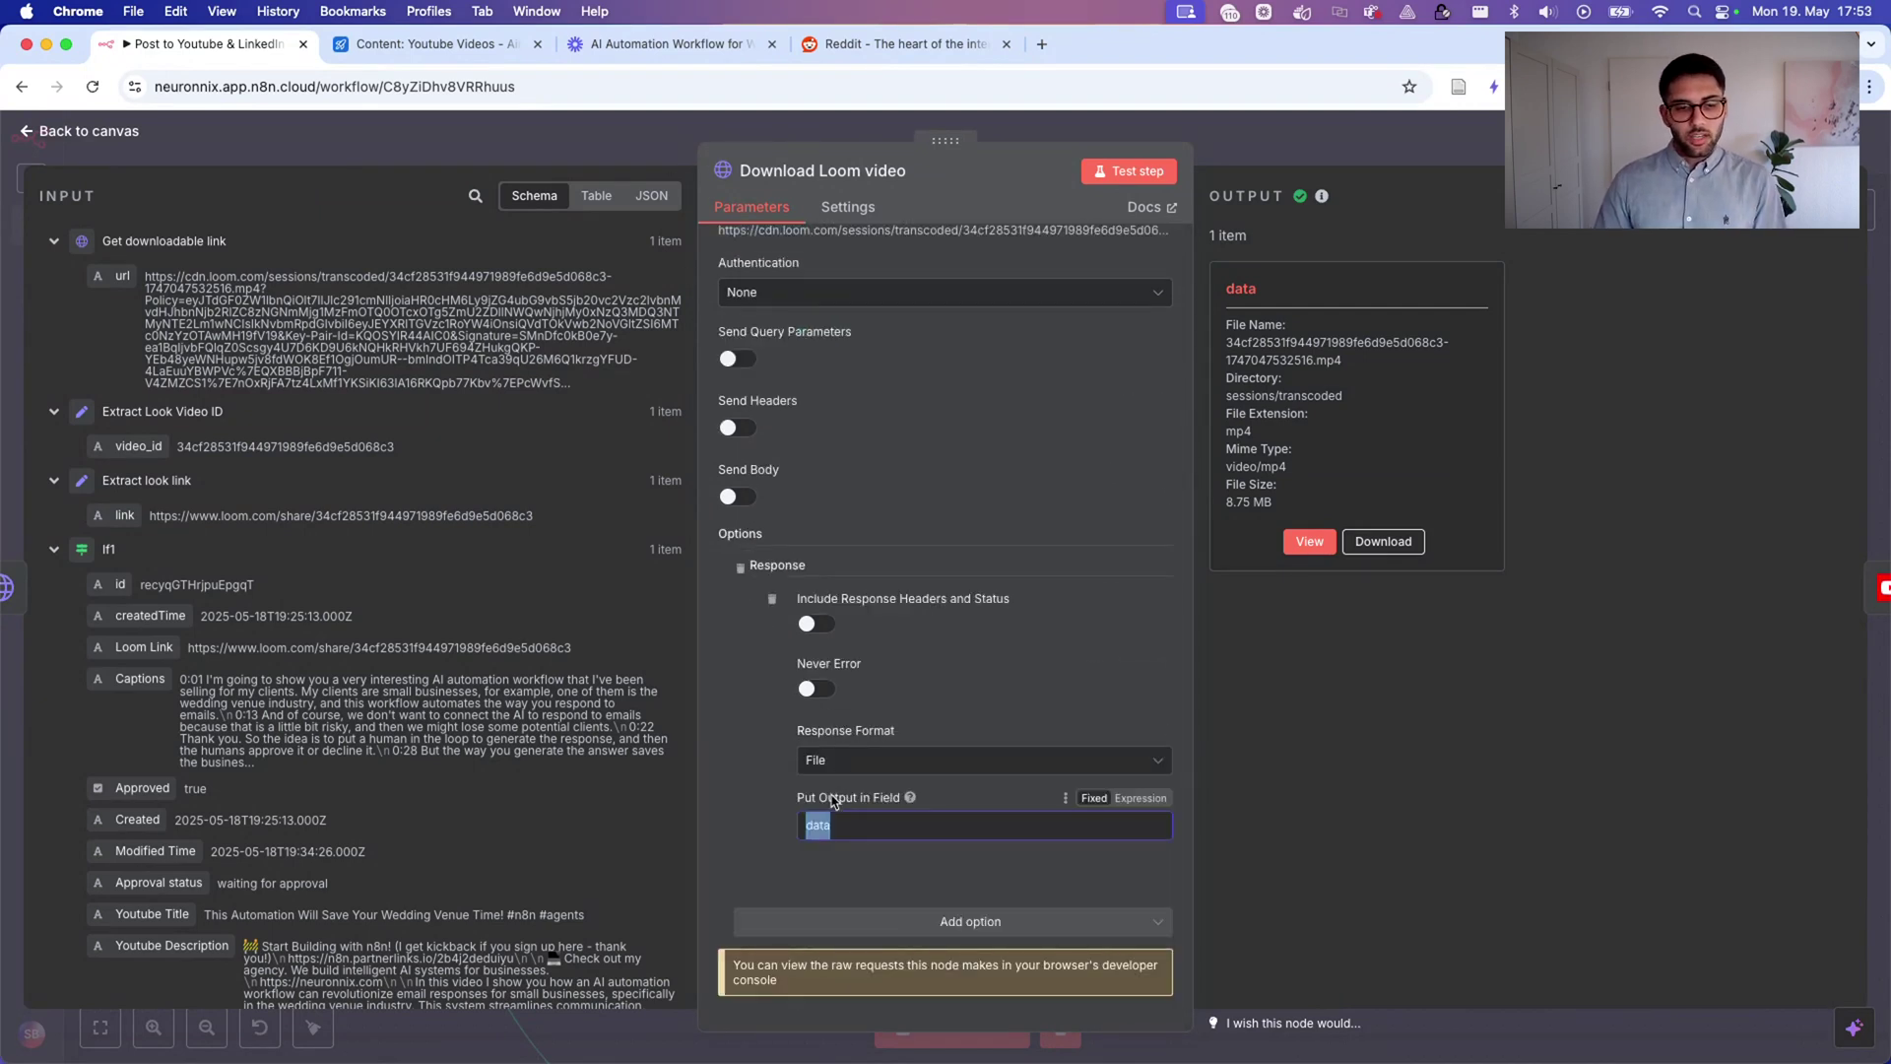
click(828, 763)
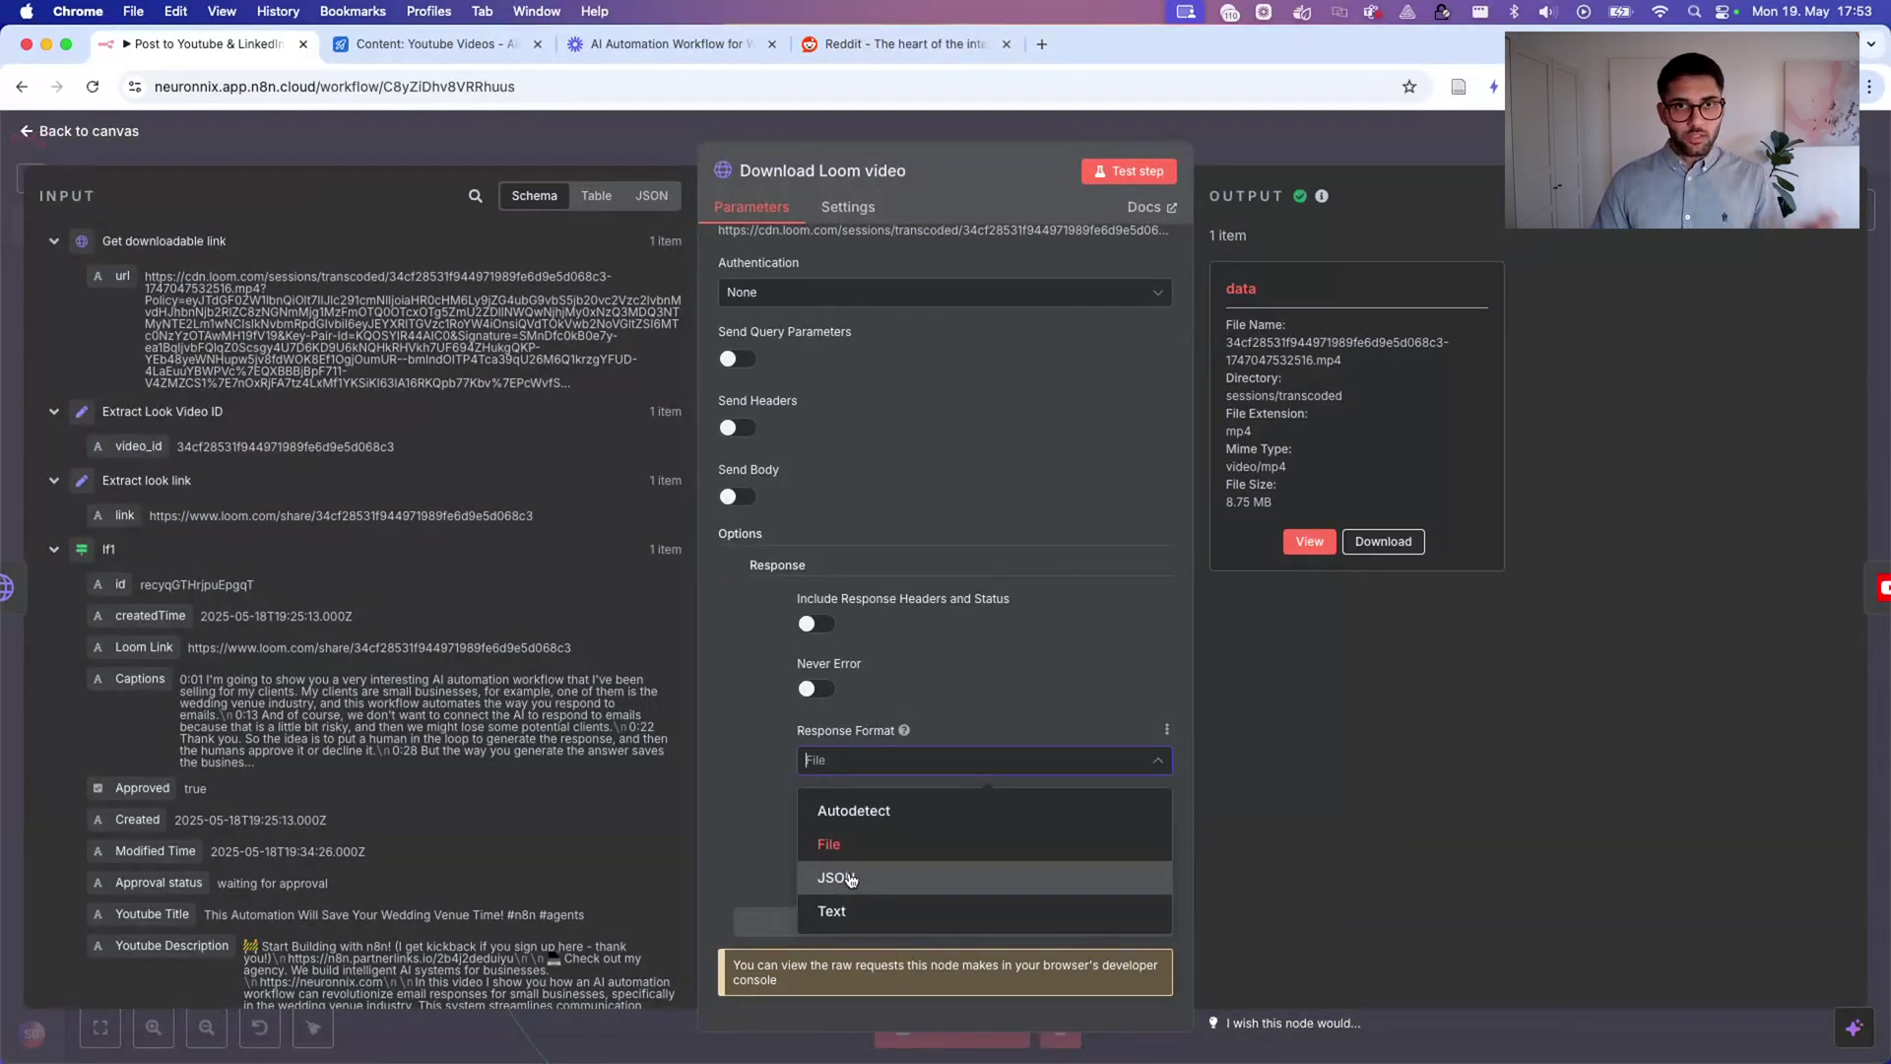
click(829, 764)
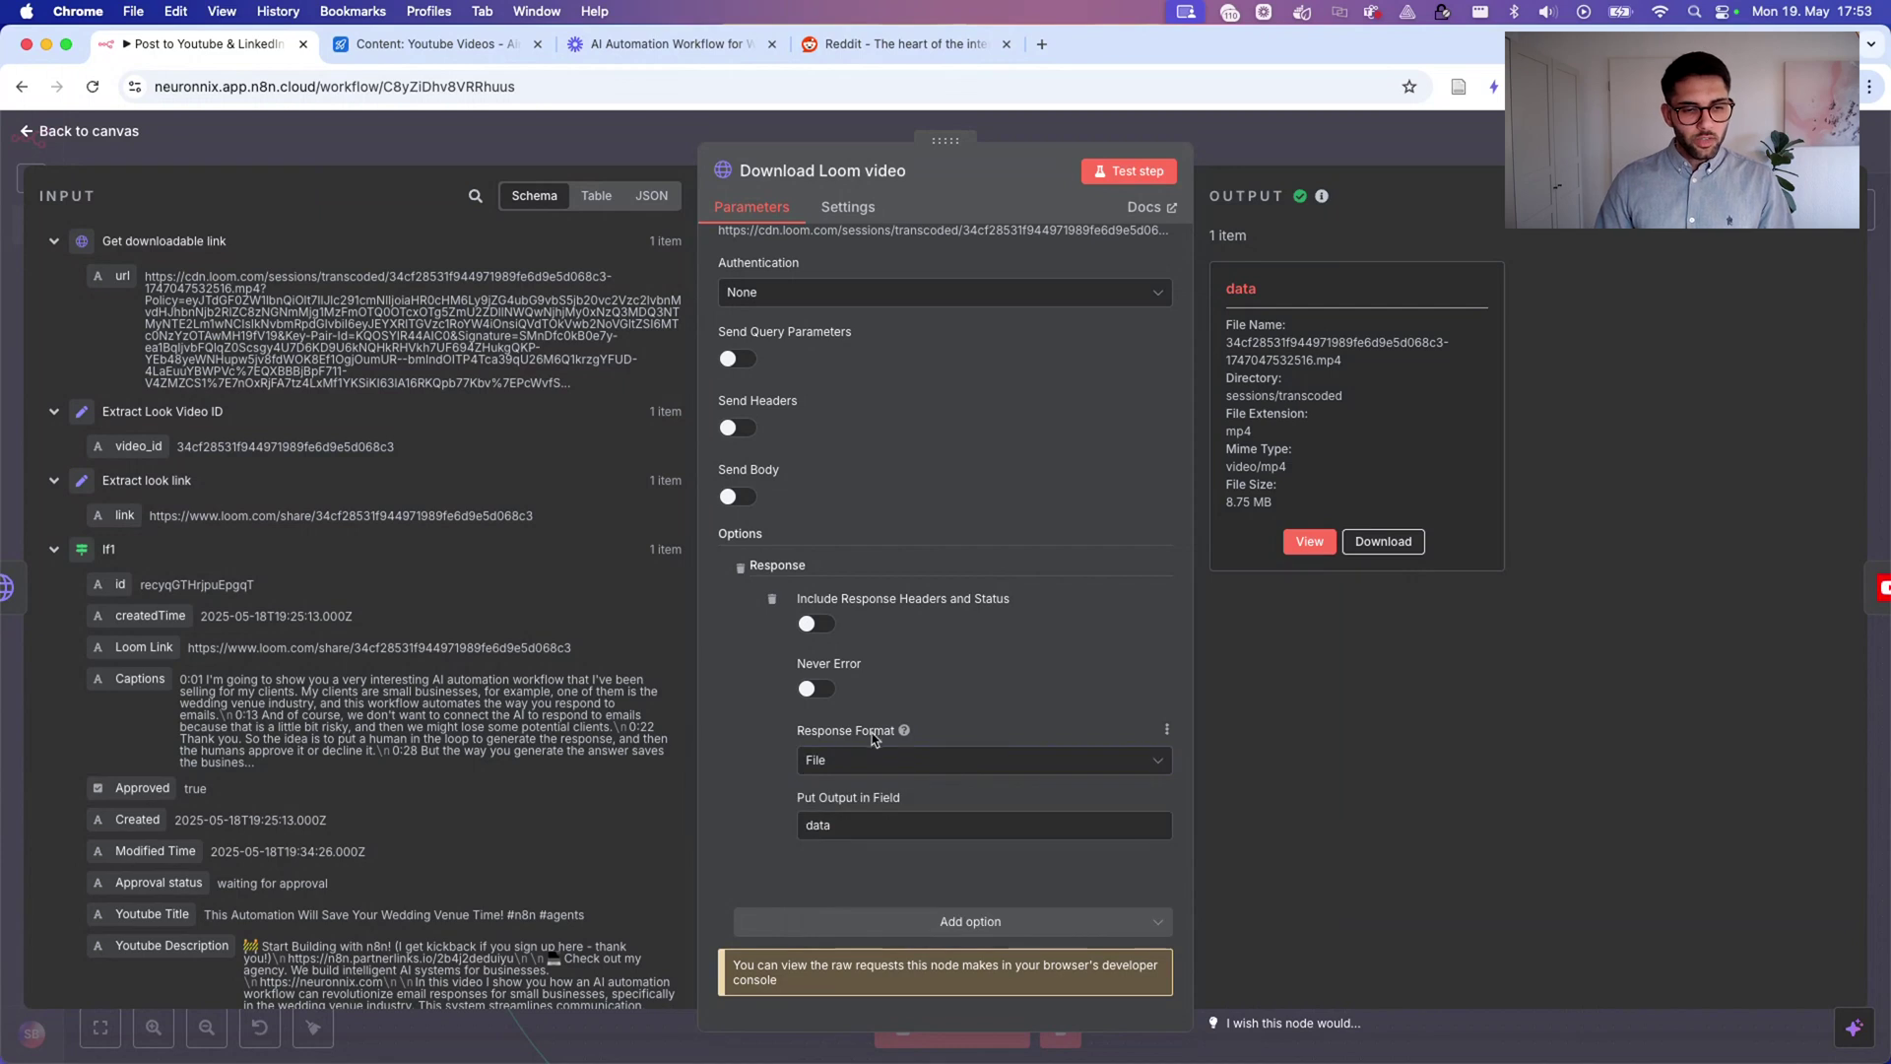
drag(845, 827, 791, 825)
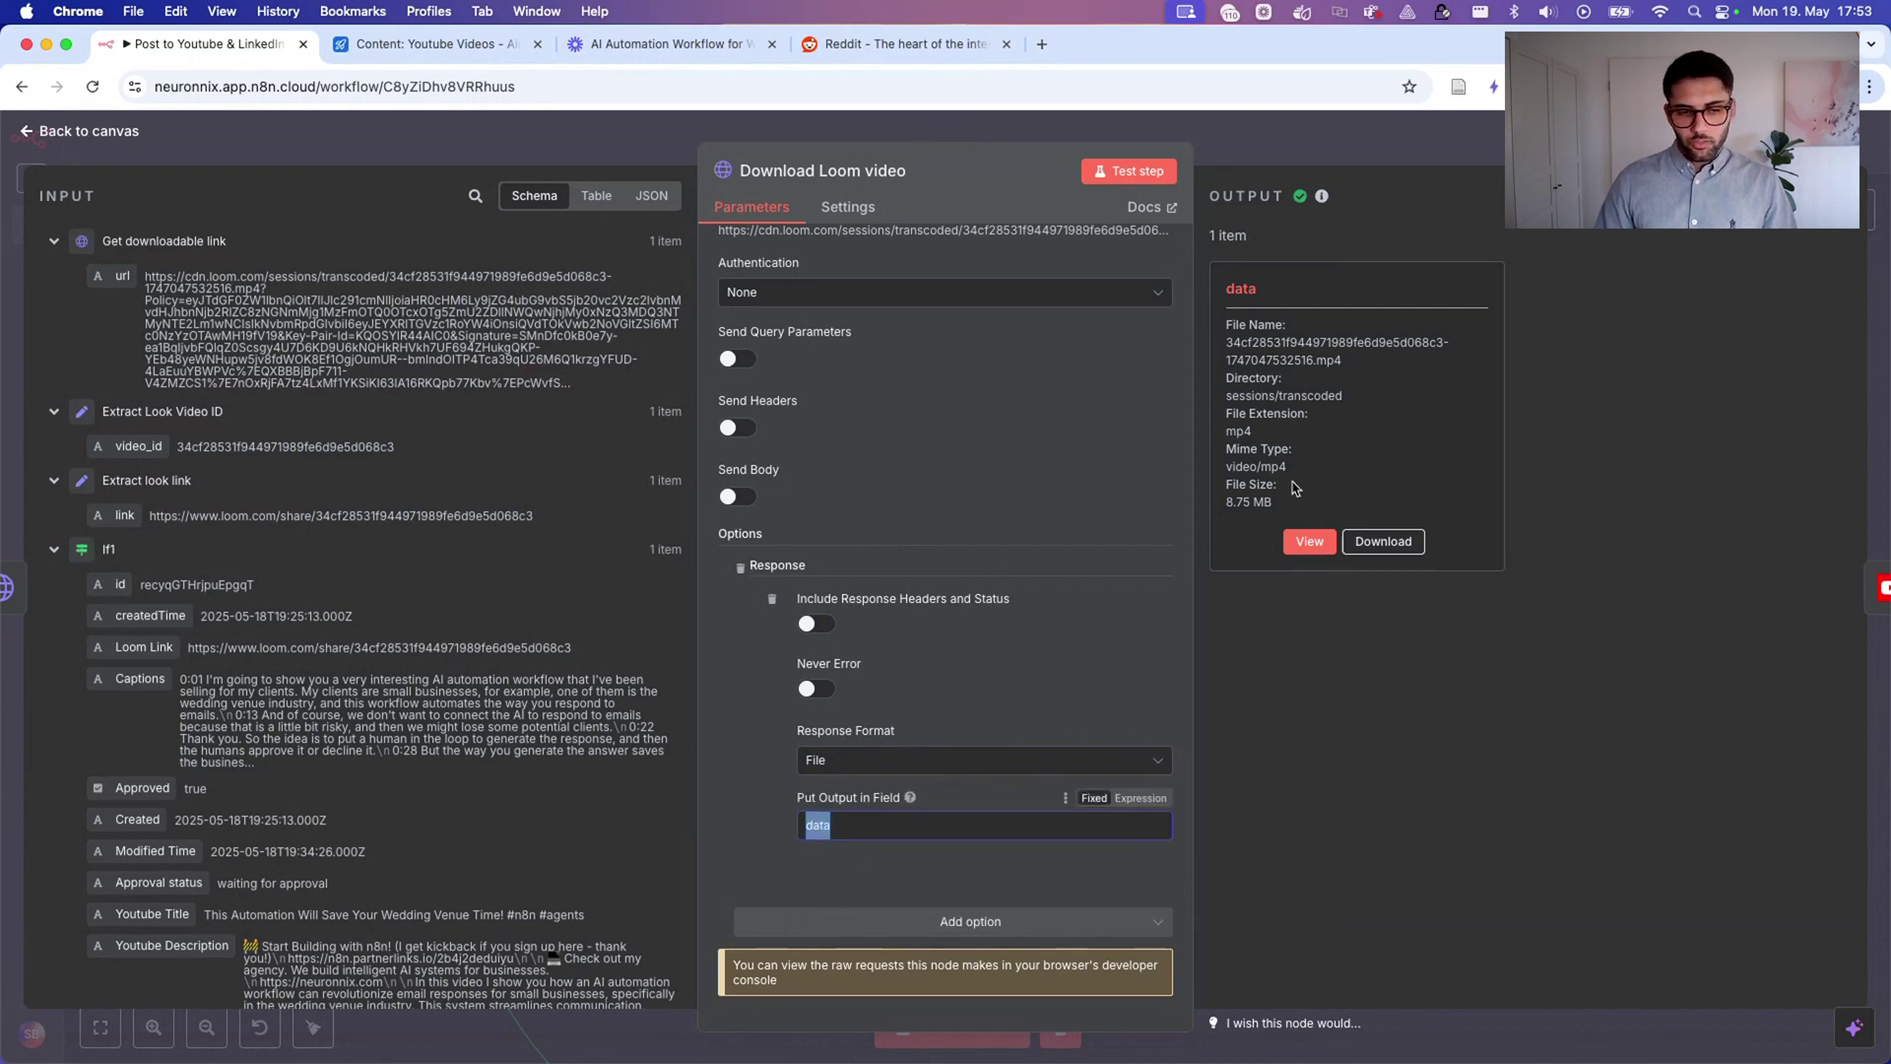
key(Escape)
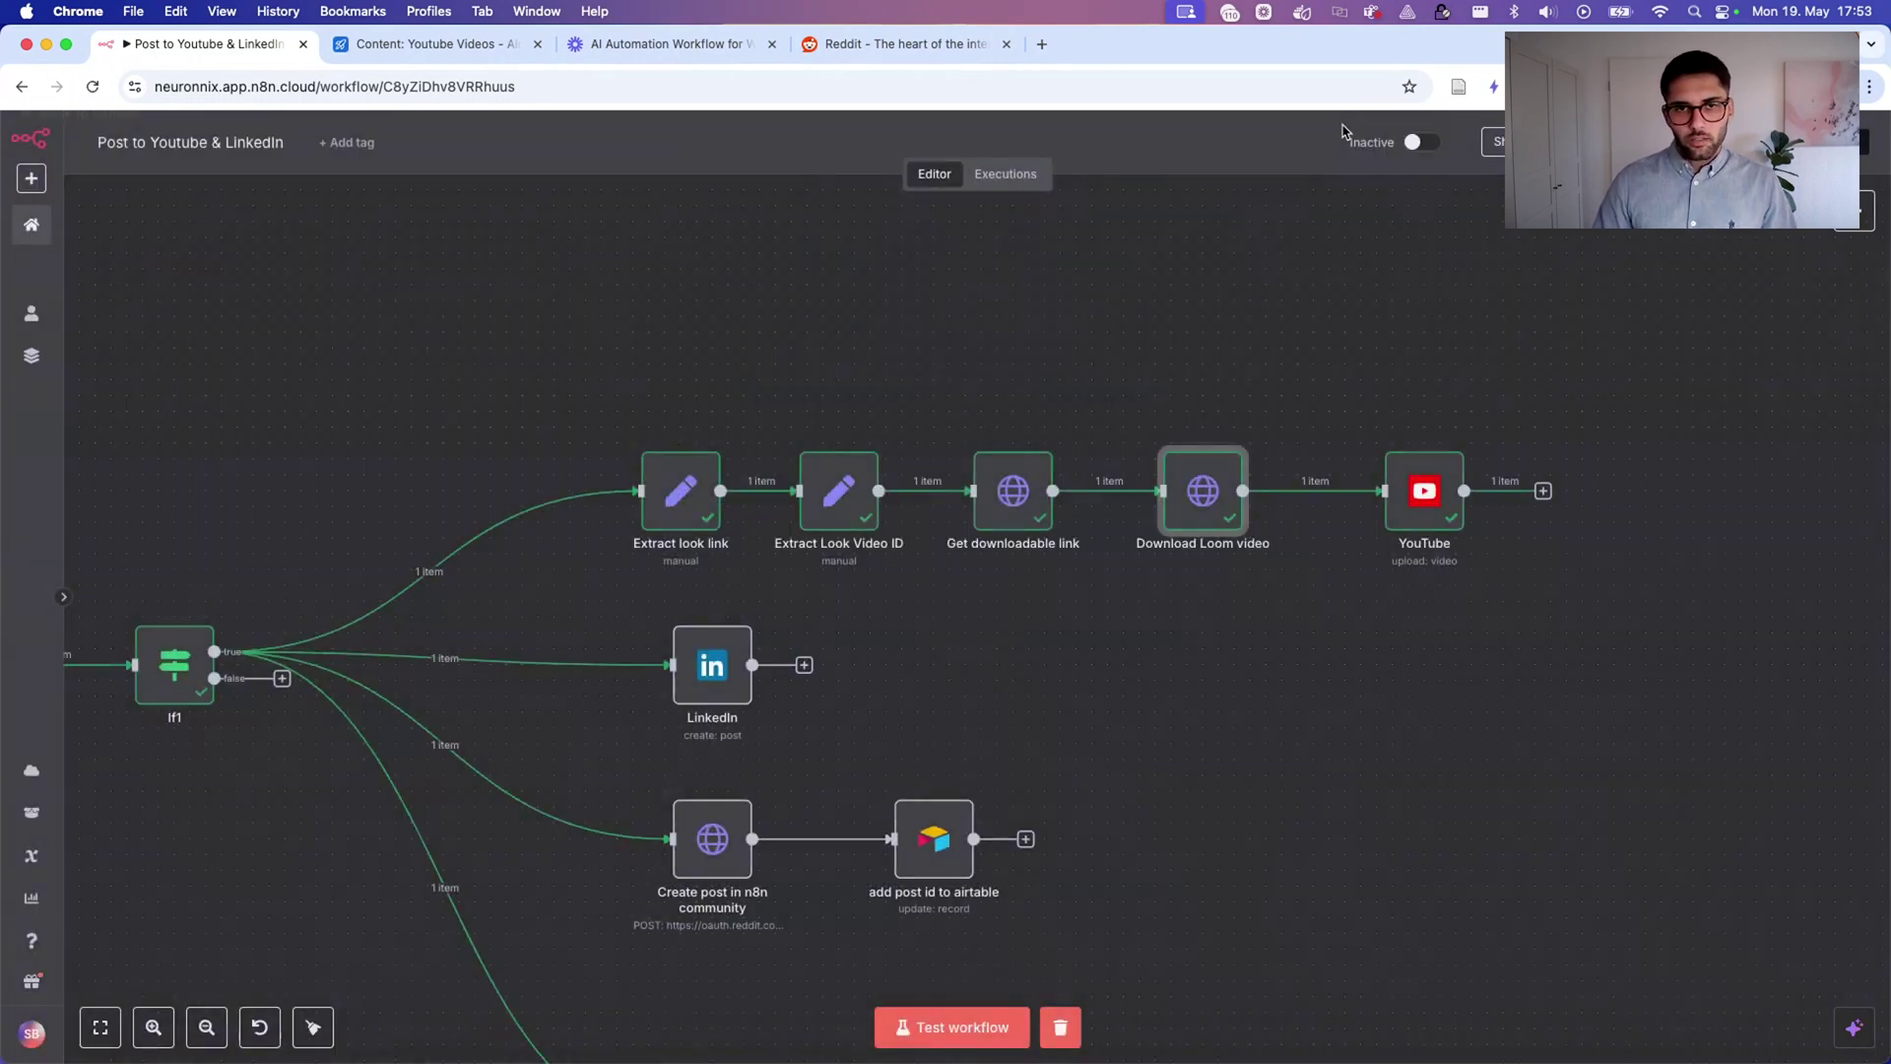
Search the node list for "youtub", browse the available YouTube video actions, and close the list.
click(1543, 491)
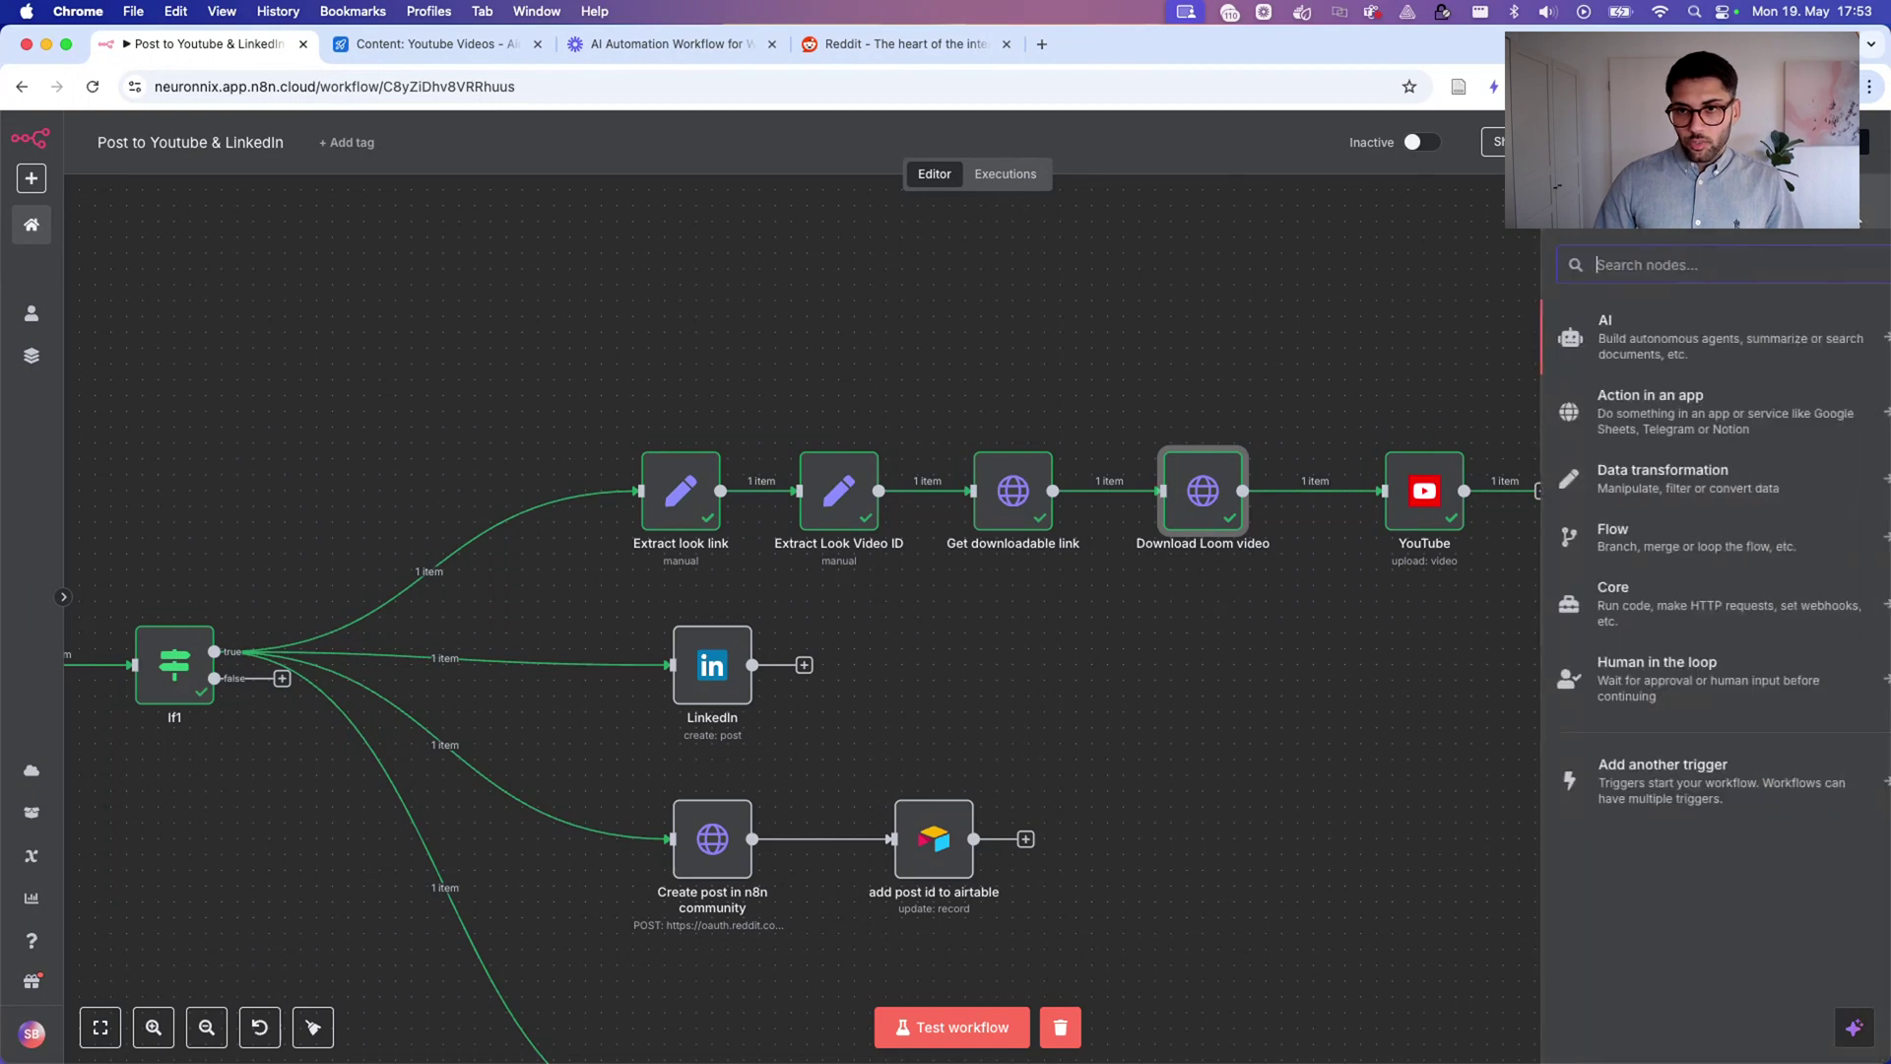
text(youtub)
click(1653, 335)
scroll(1644, 525, down, 3)
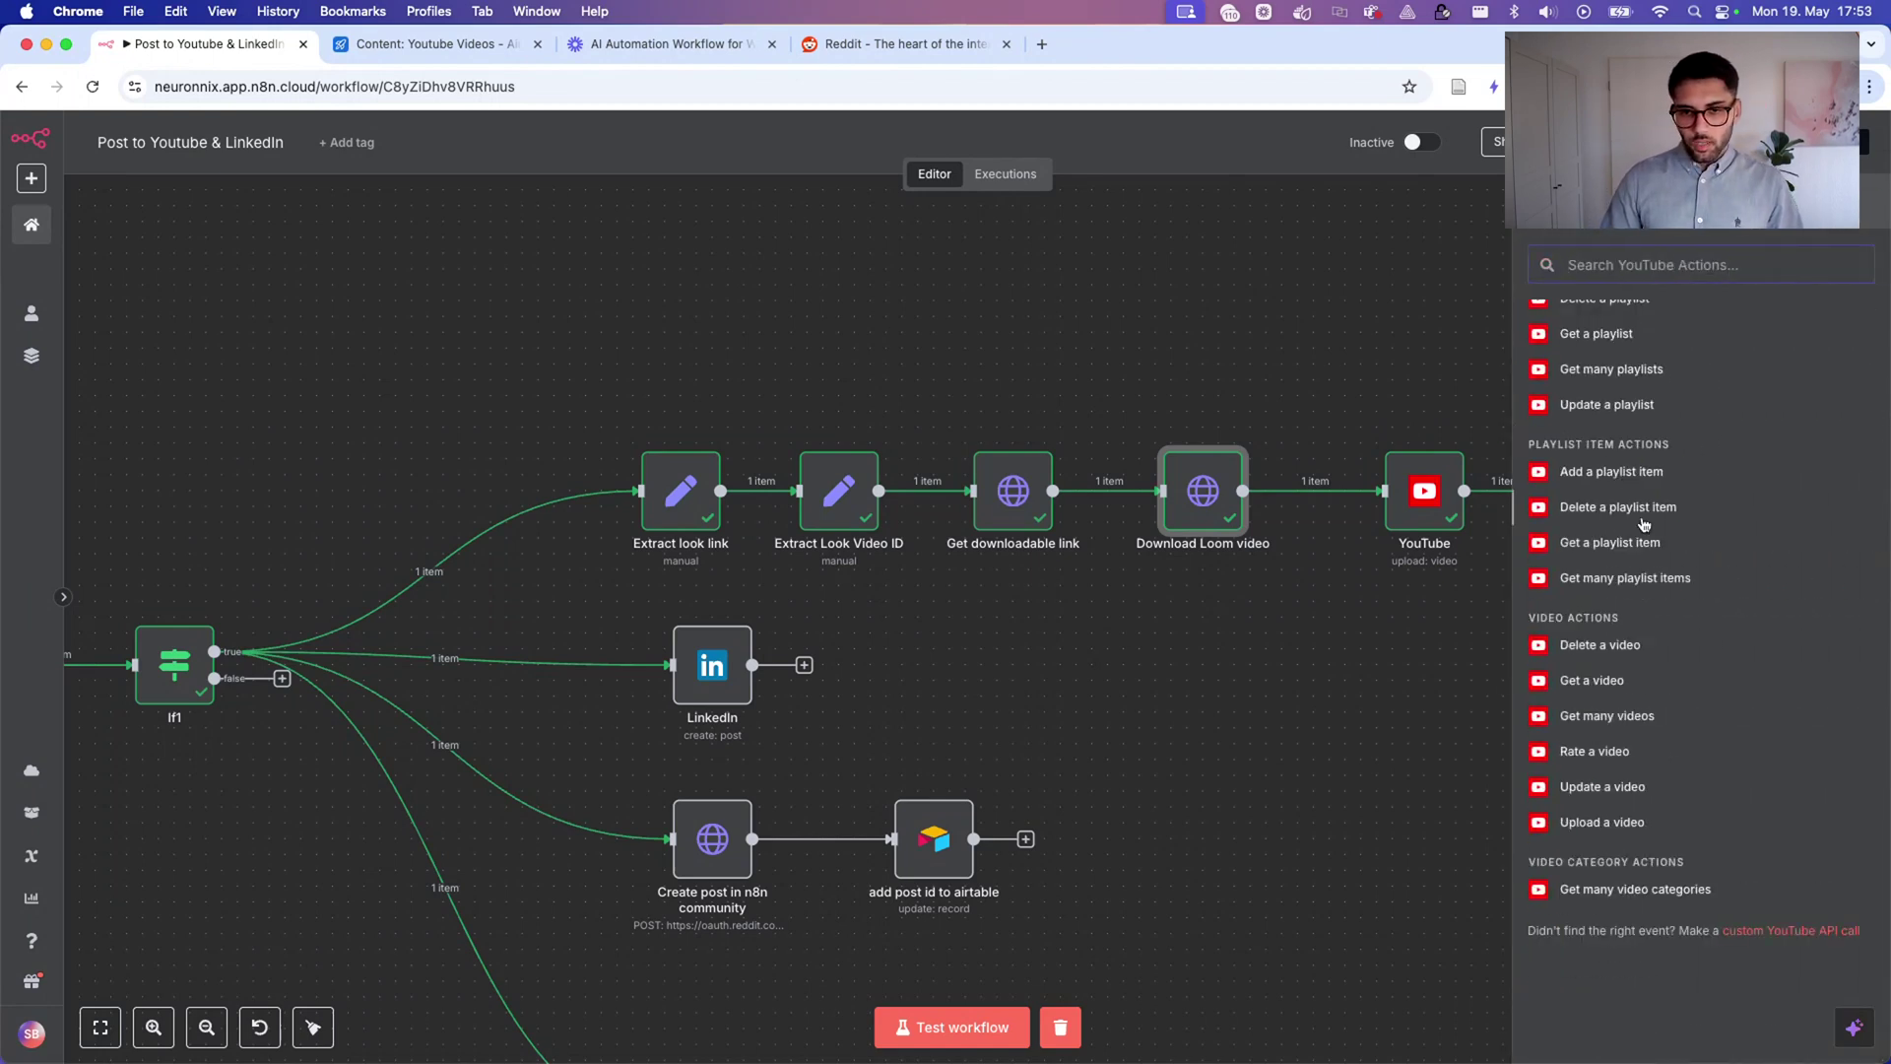
click(1340, 616)
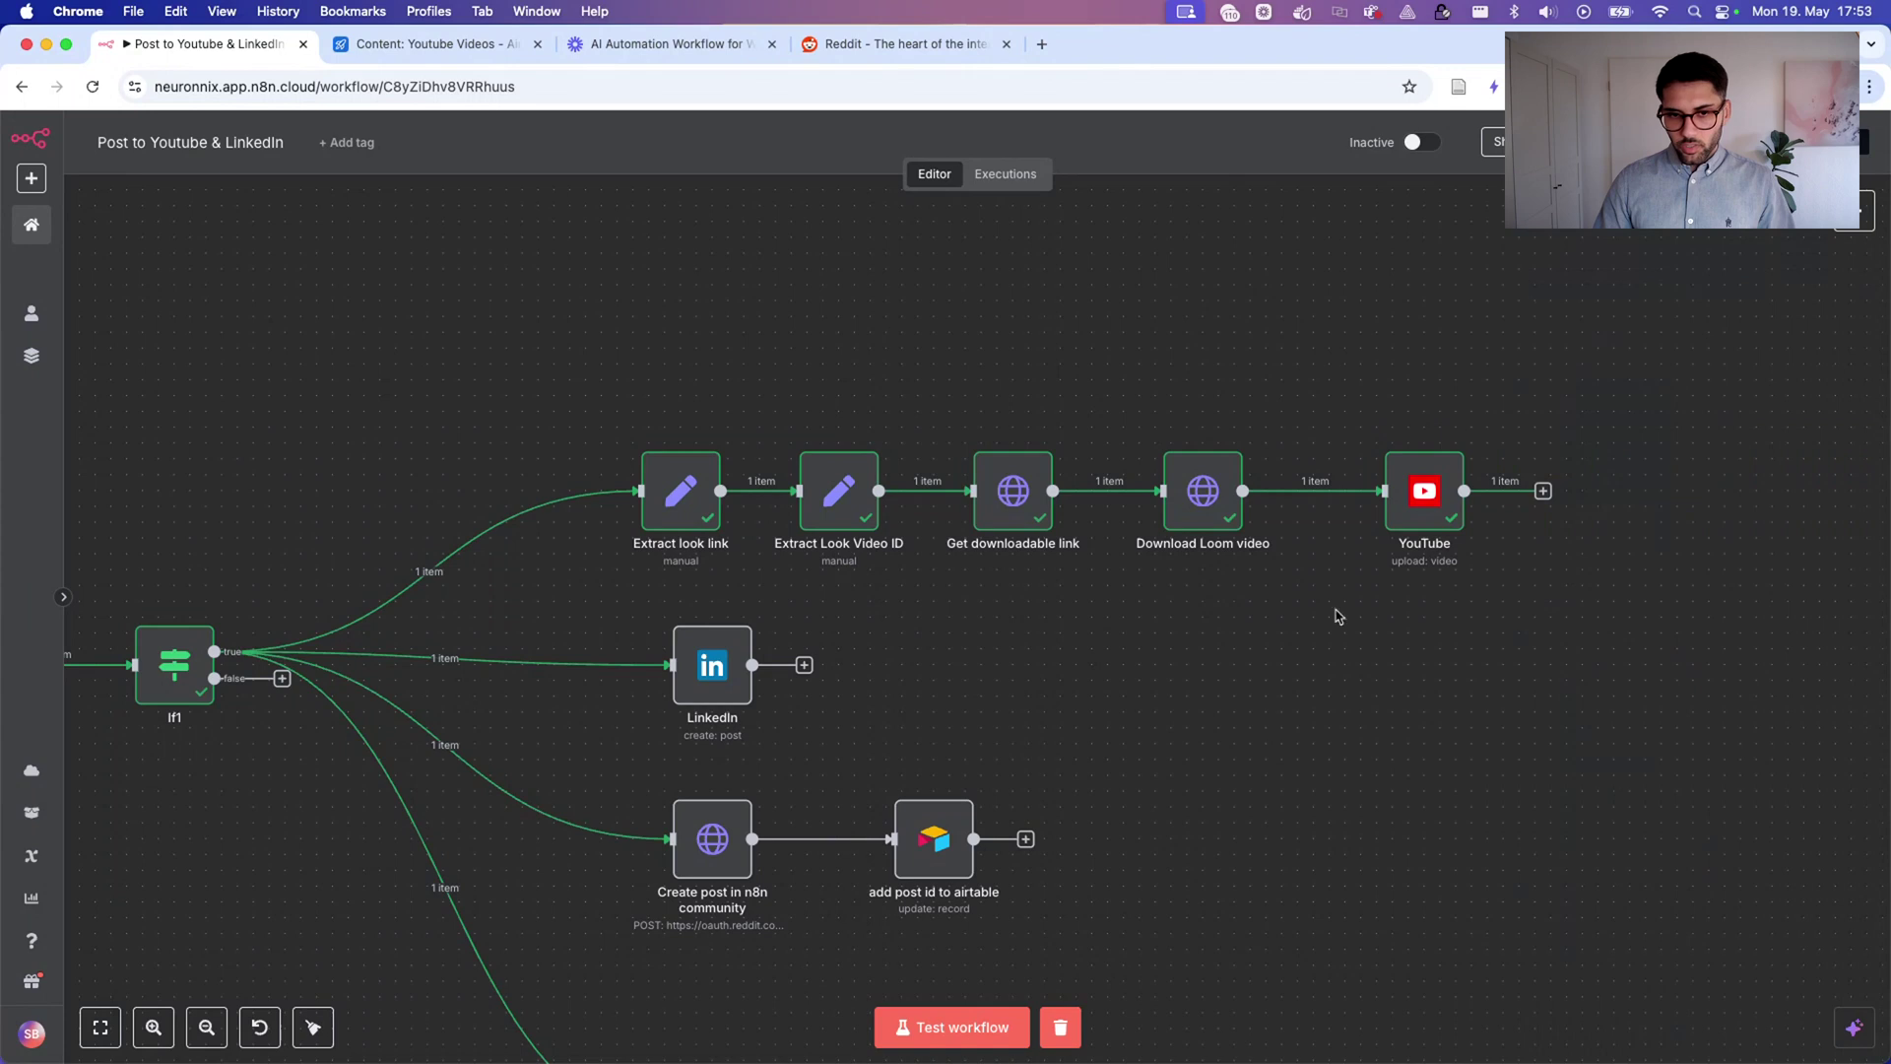
Open the YouTube node and start a new YouTube OAuth2 credential to view its Client ID and Client Secret fields.
double_click(1412, 495)
click(850, 277)
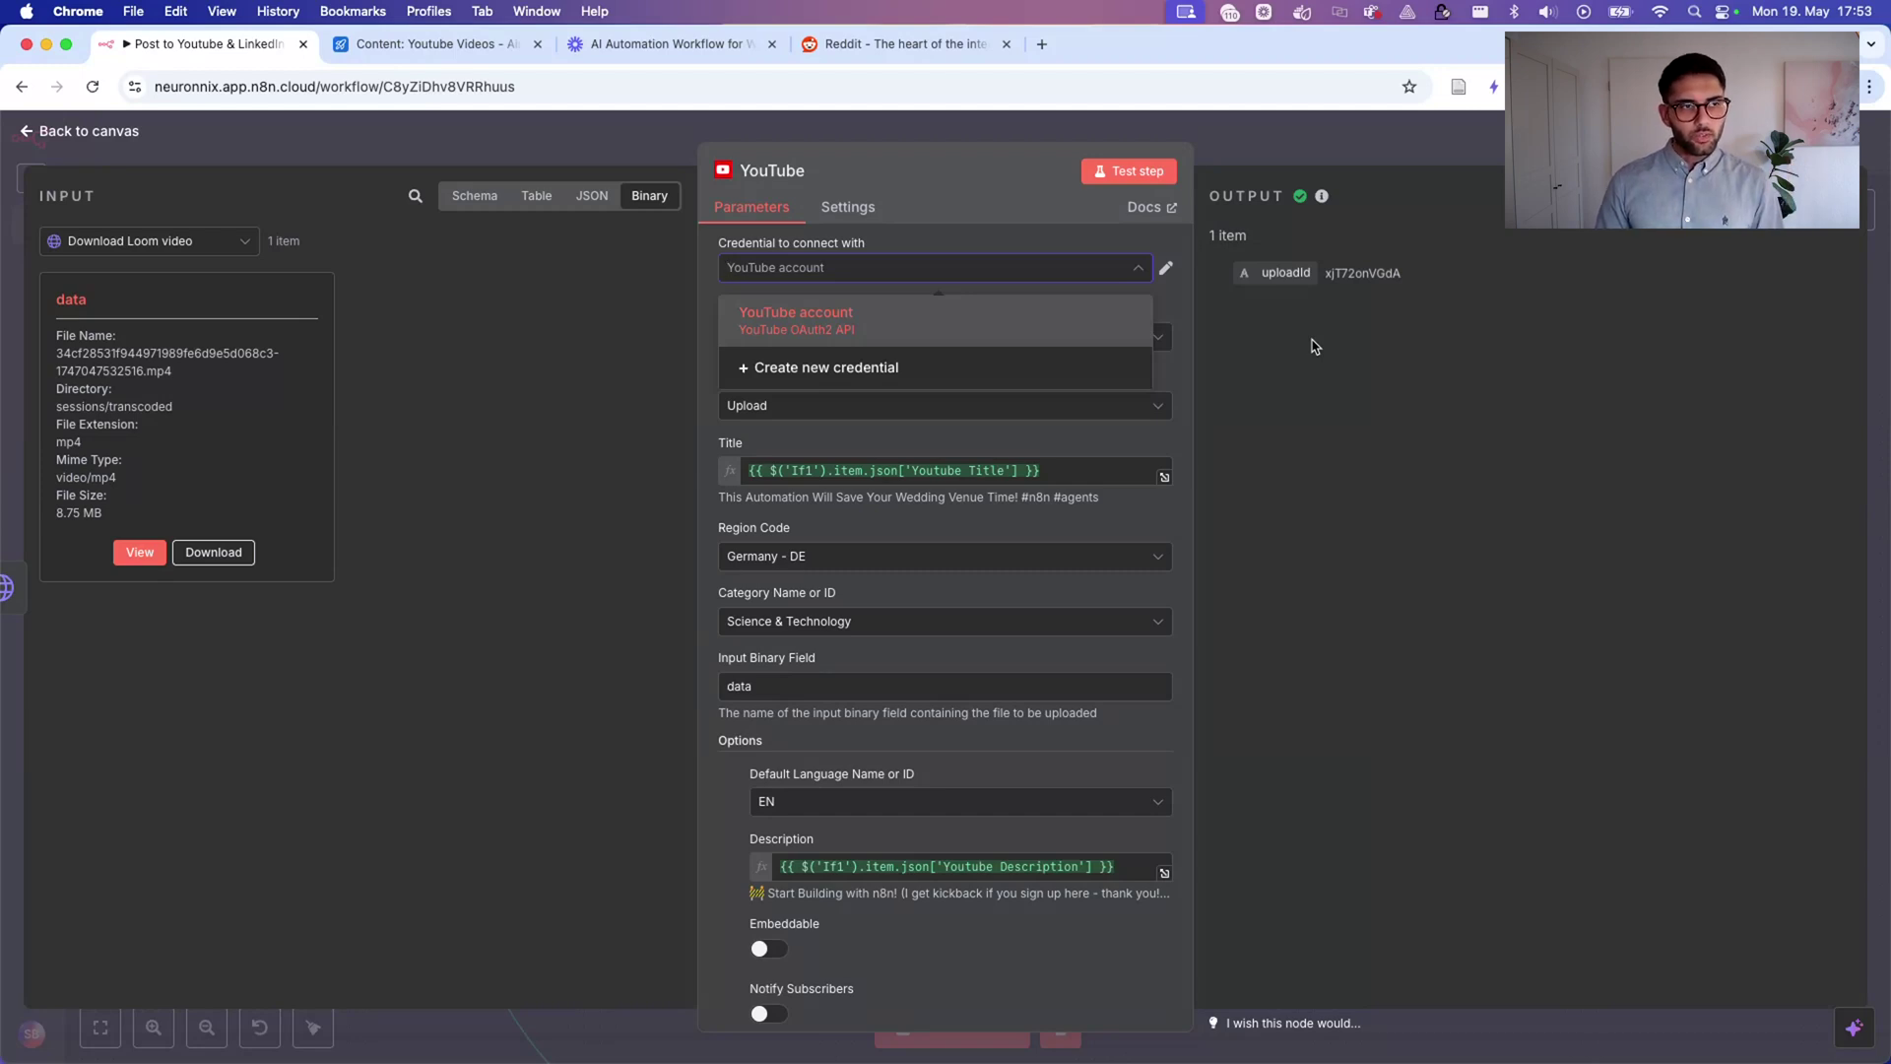
click(817, 367)
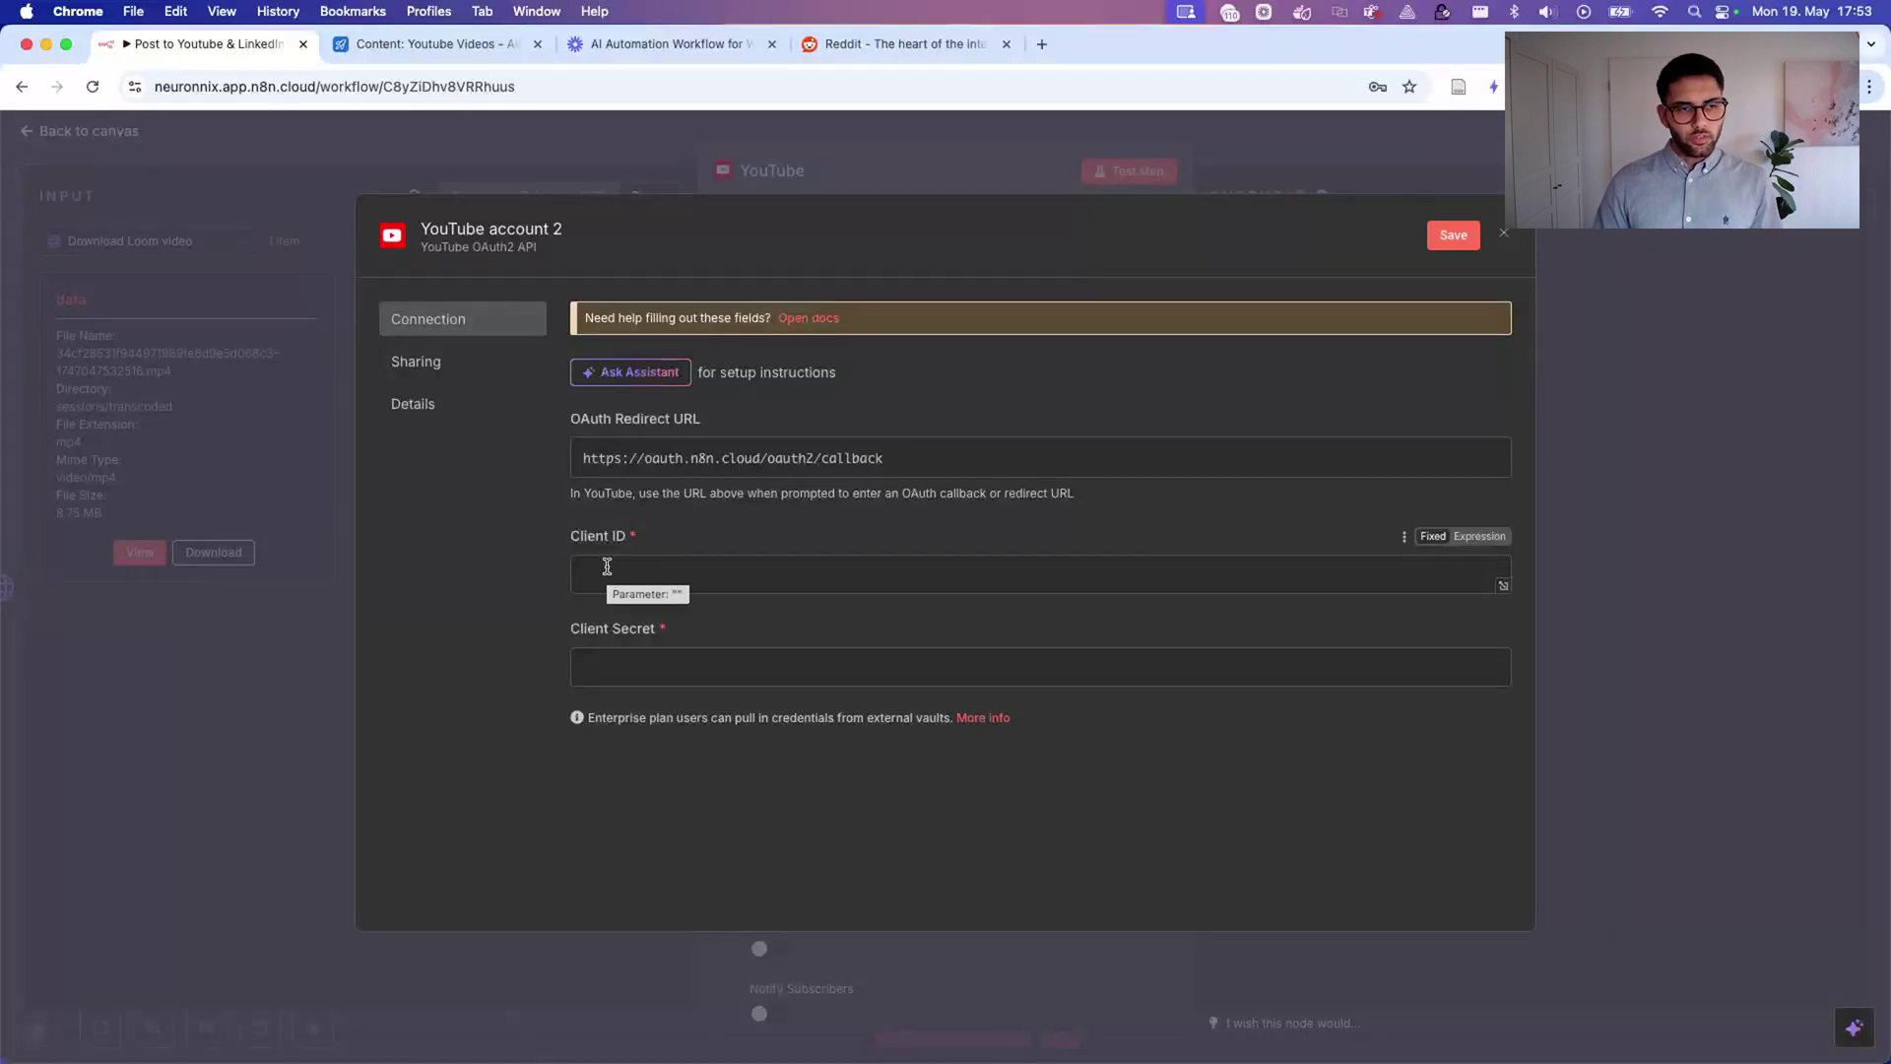
drag(619, 562, 497, 538)
click(630, 597)
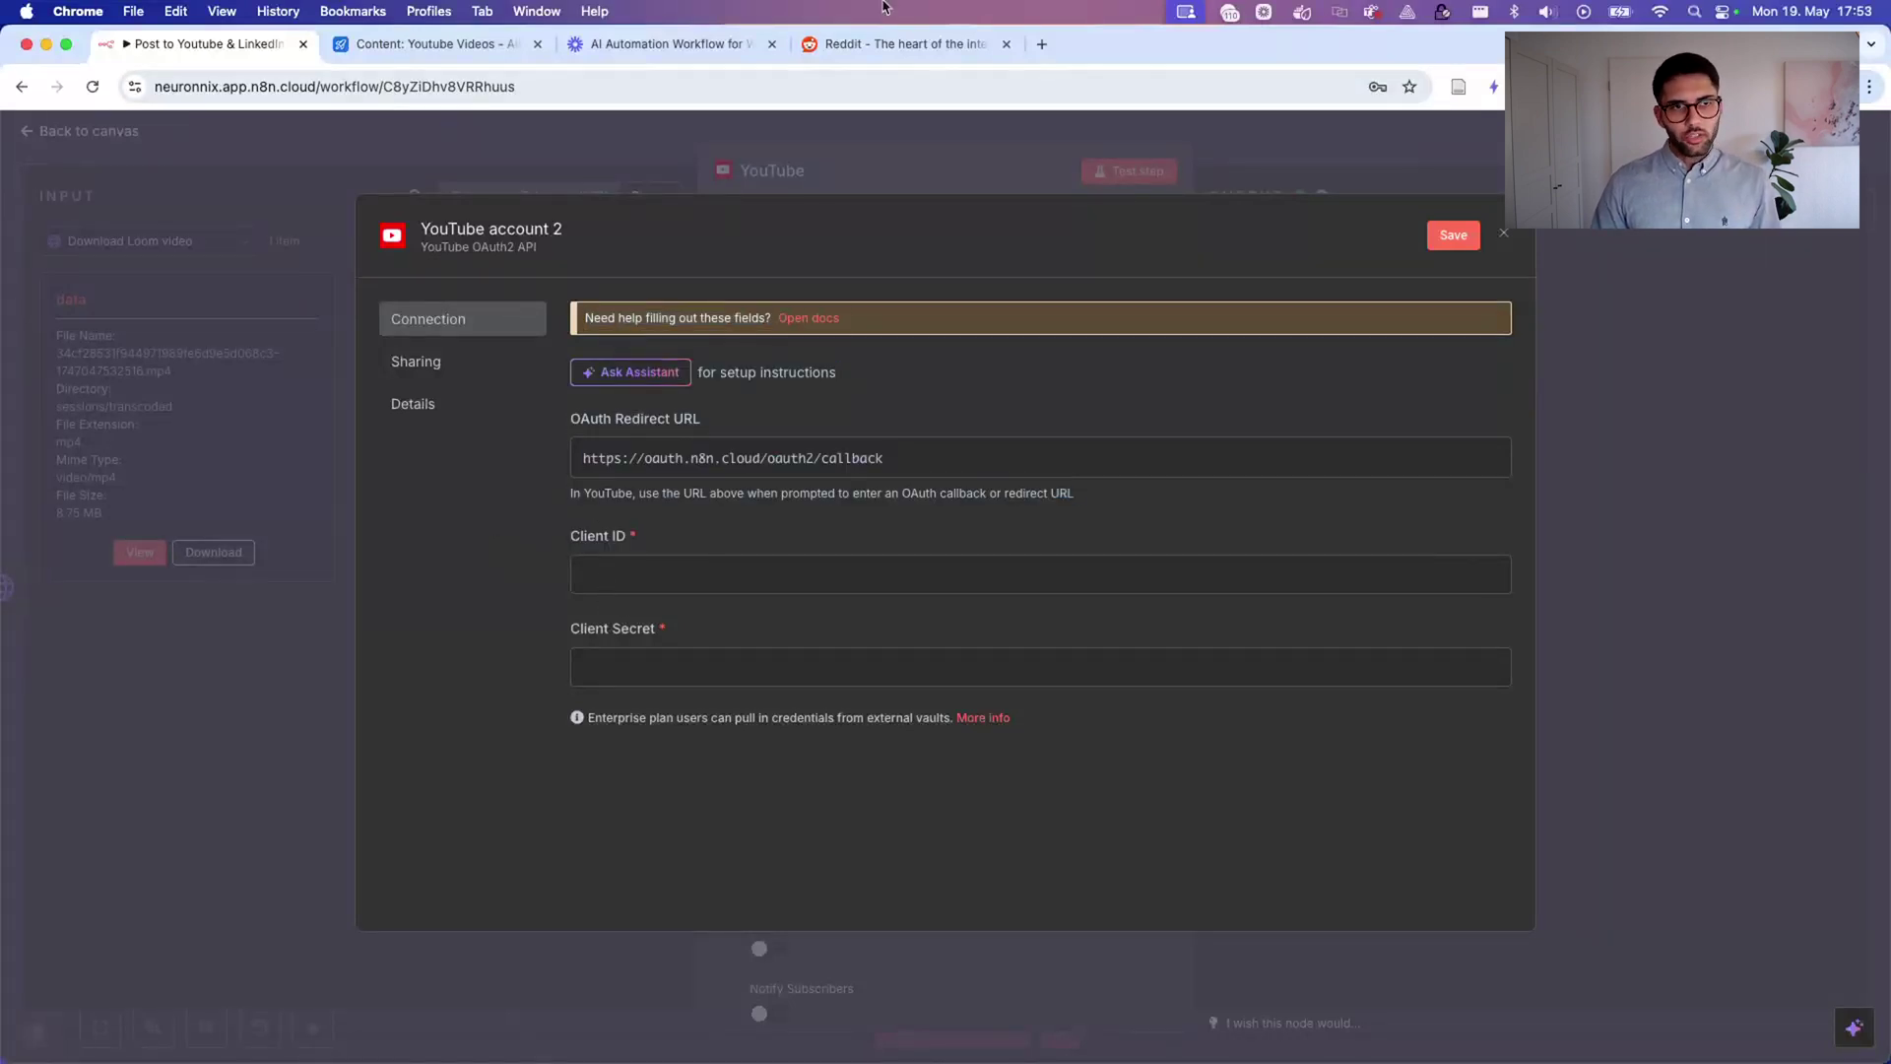
click(1041, 43)
text(gcp)
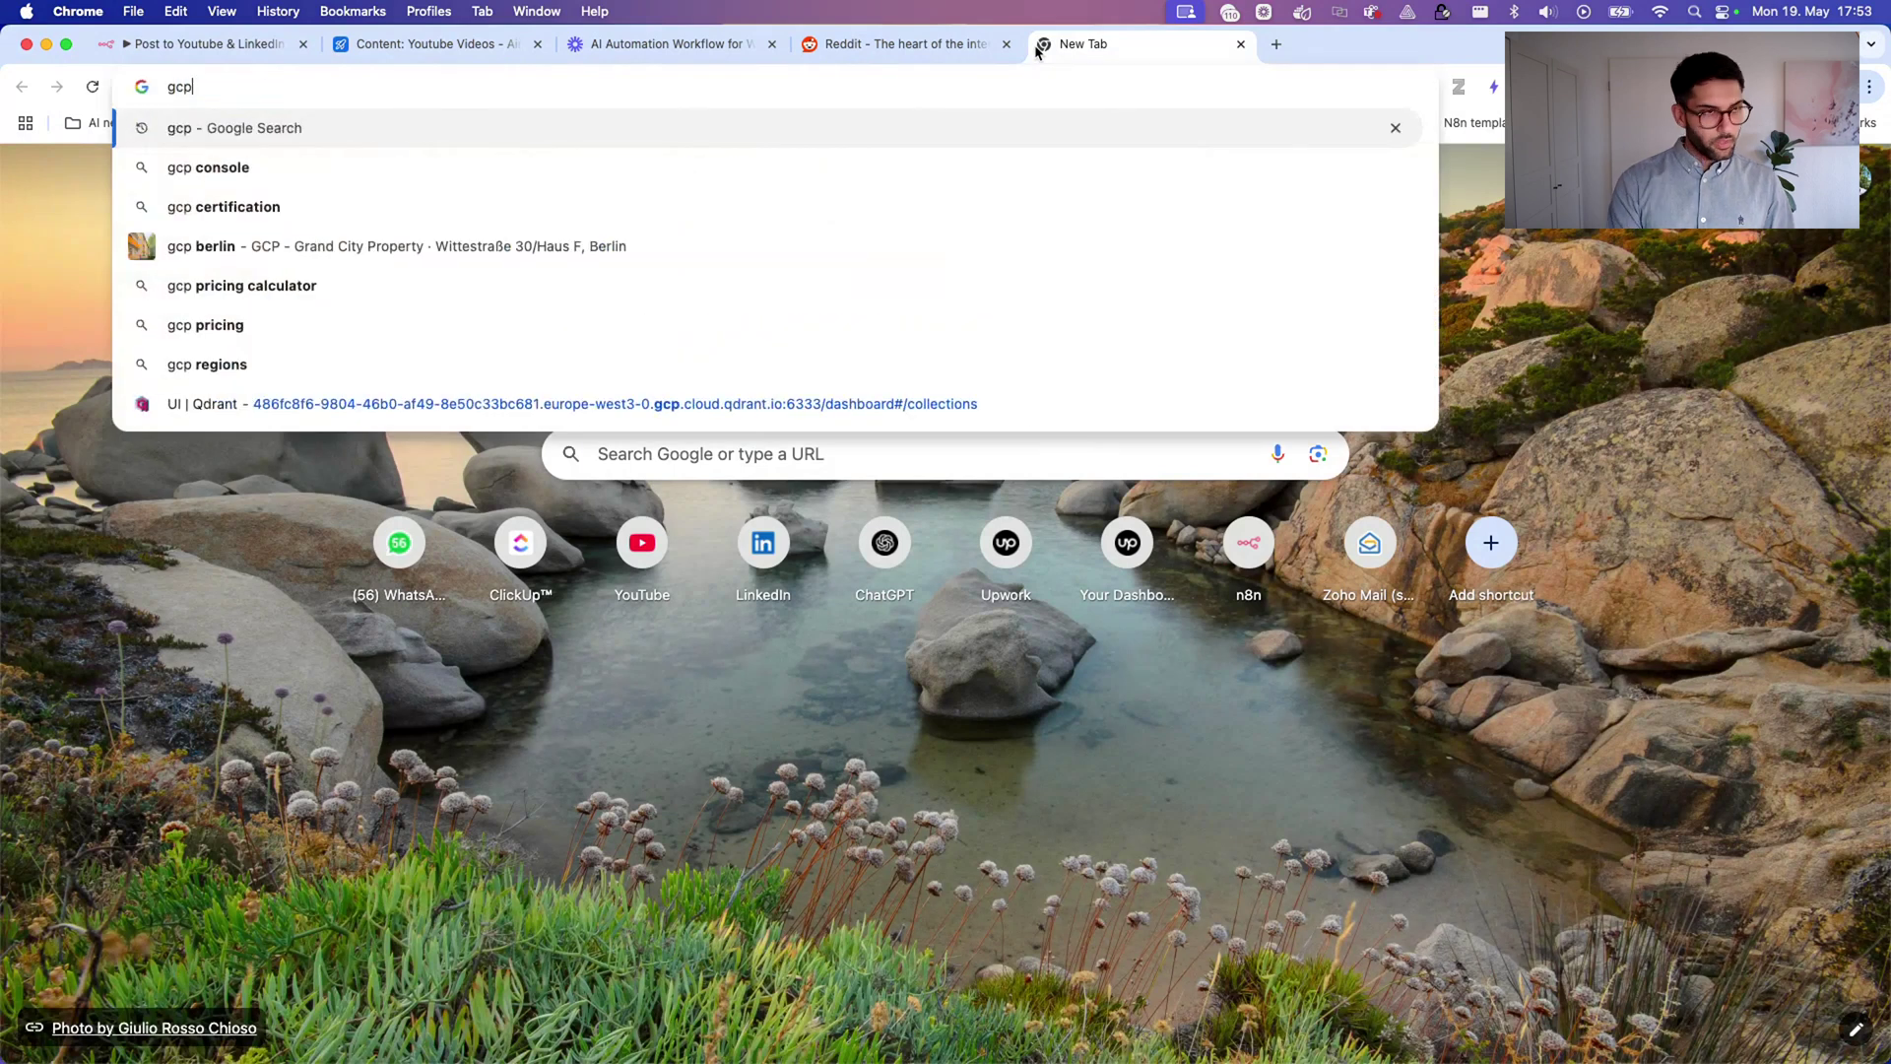
click(212, 43)
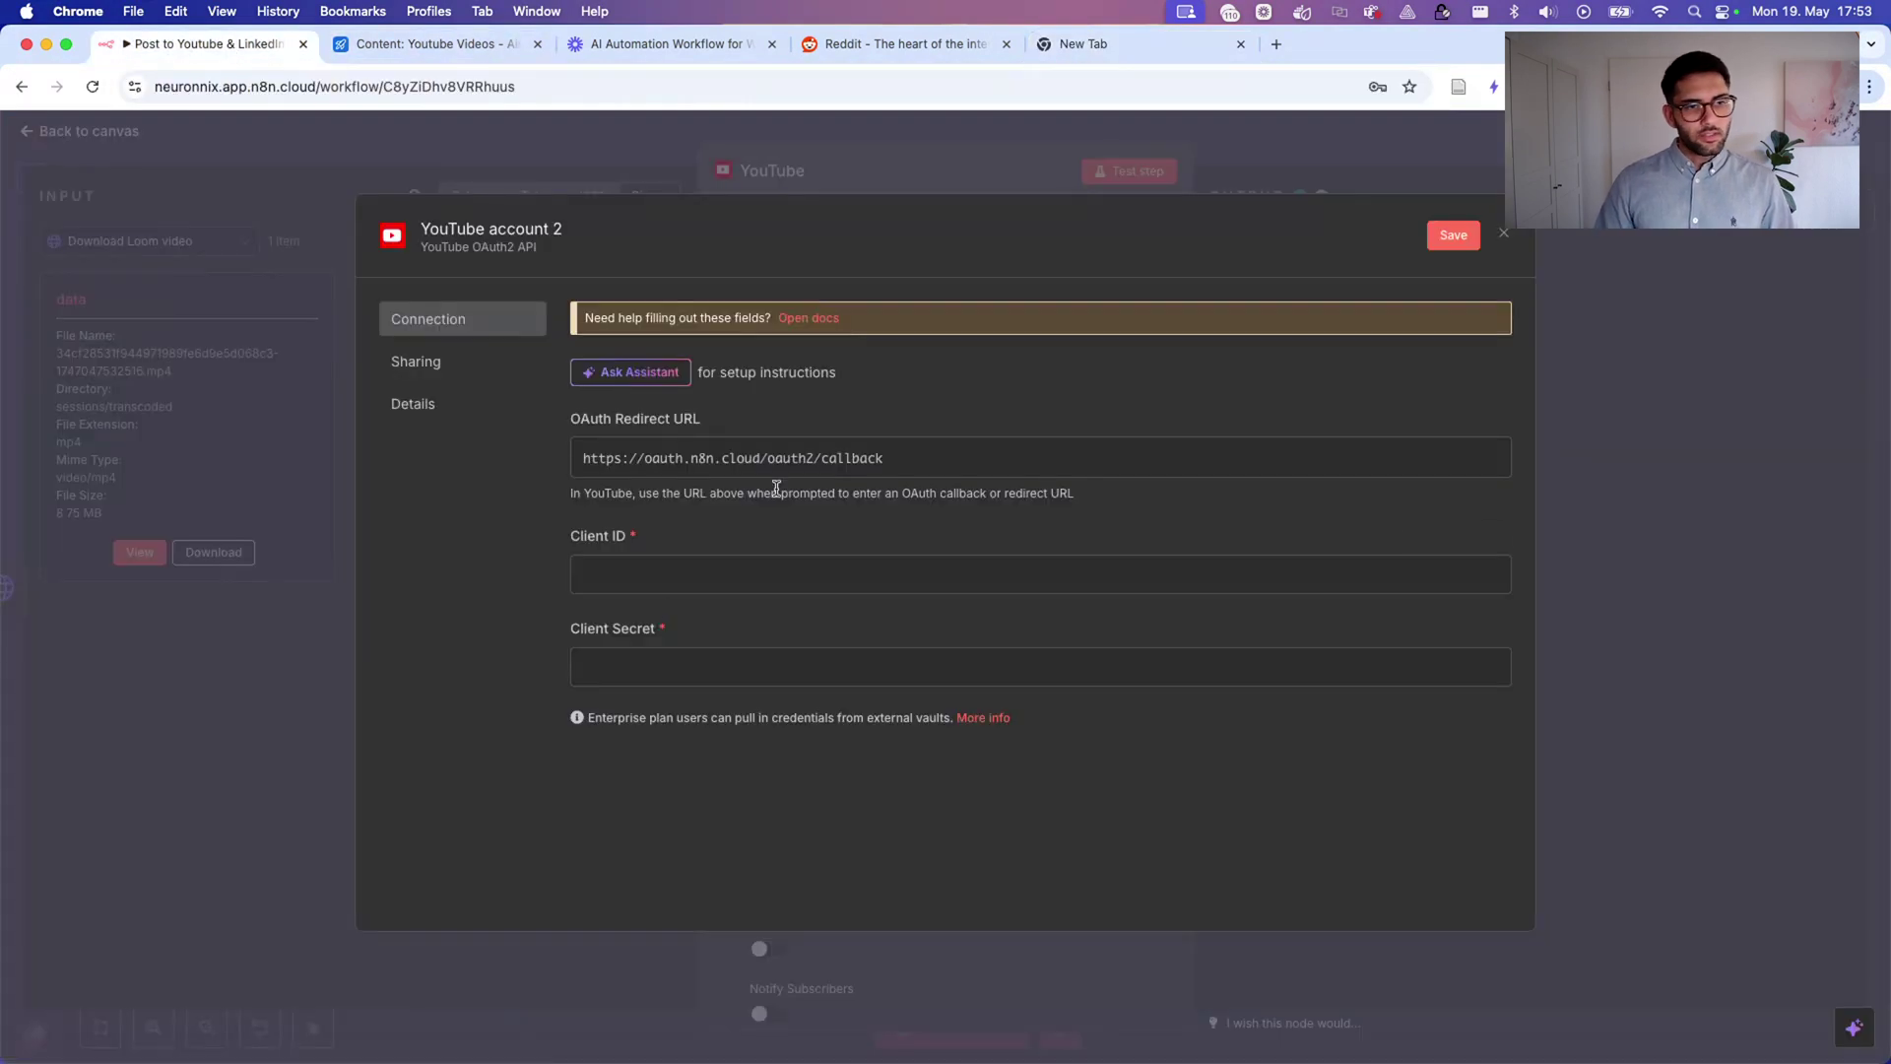
Review the Client ID and Client Secret labels, and close the new YouTube credential without connecting it.
drag(680, 628, 532, 632)
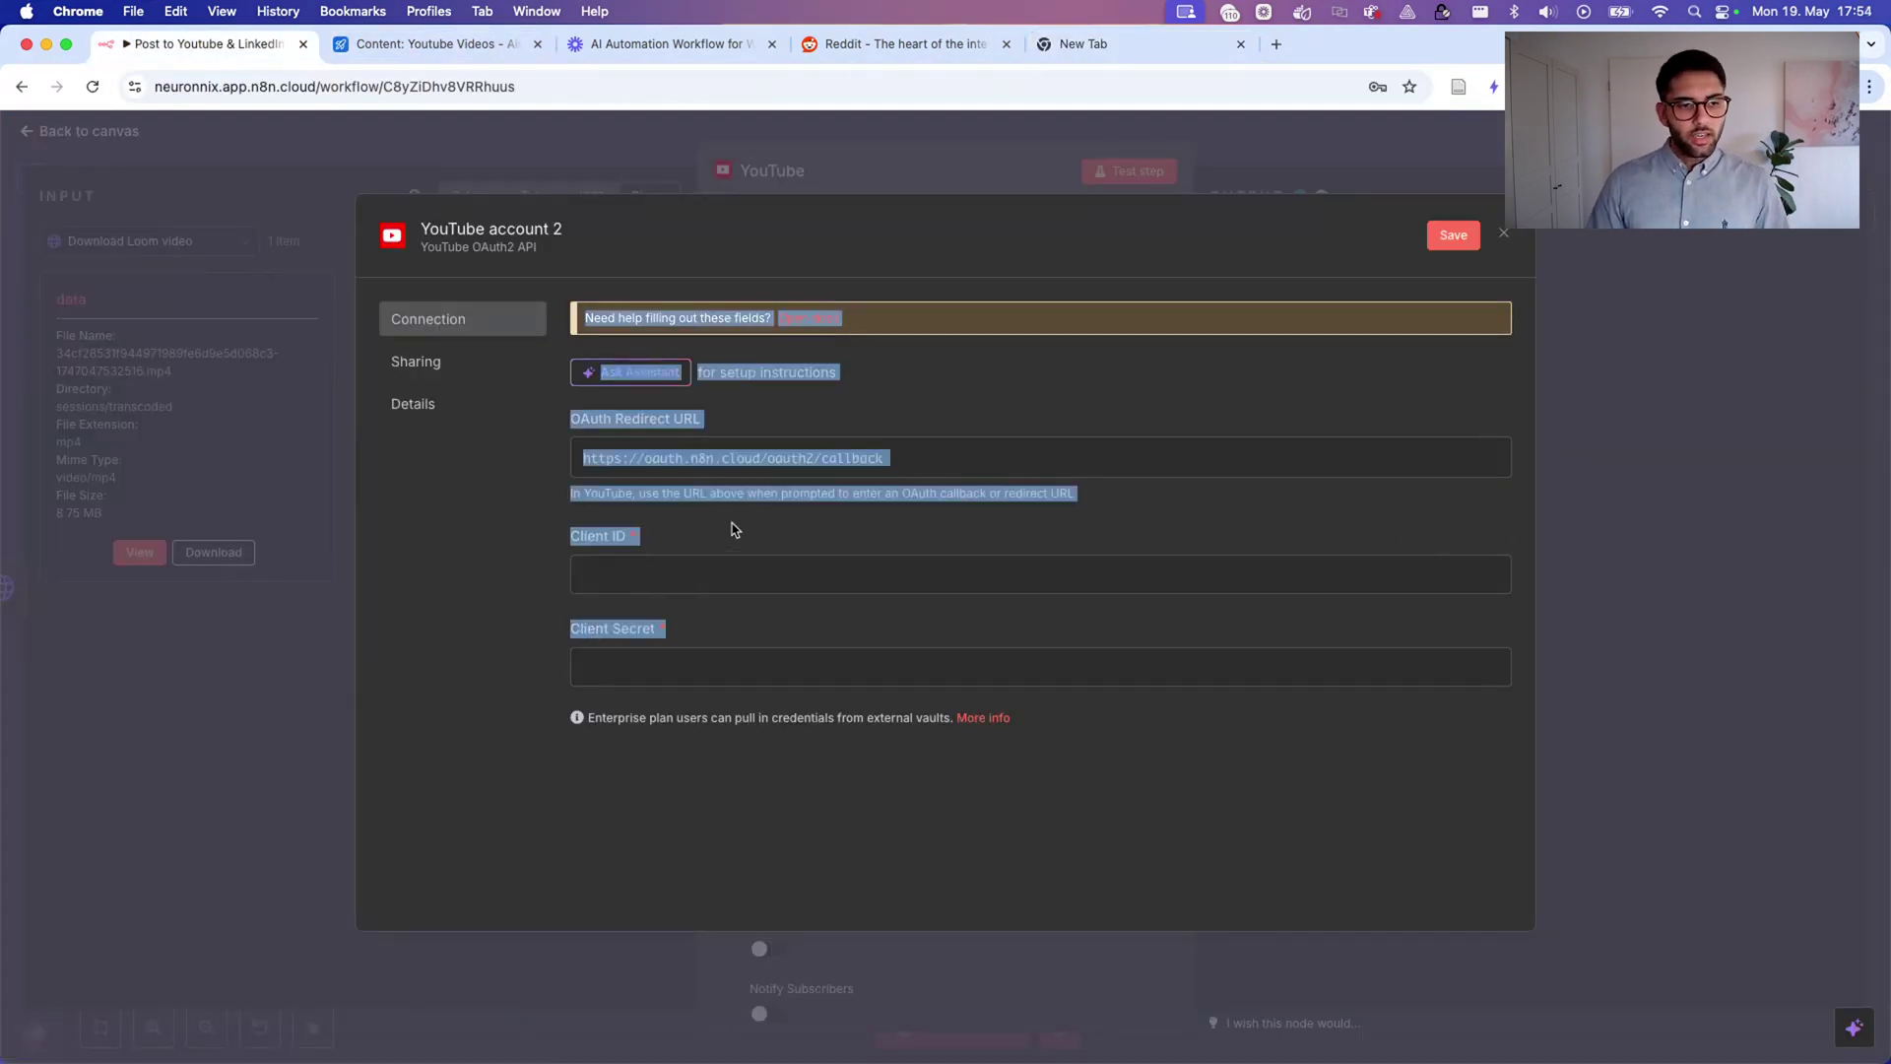
click(732, 530)
click(1504, 236)
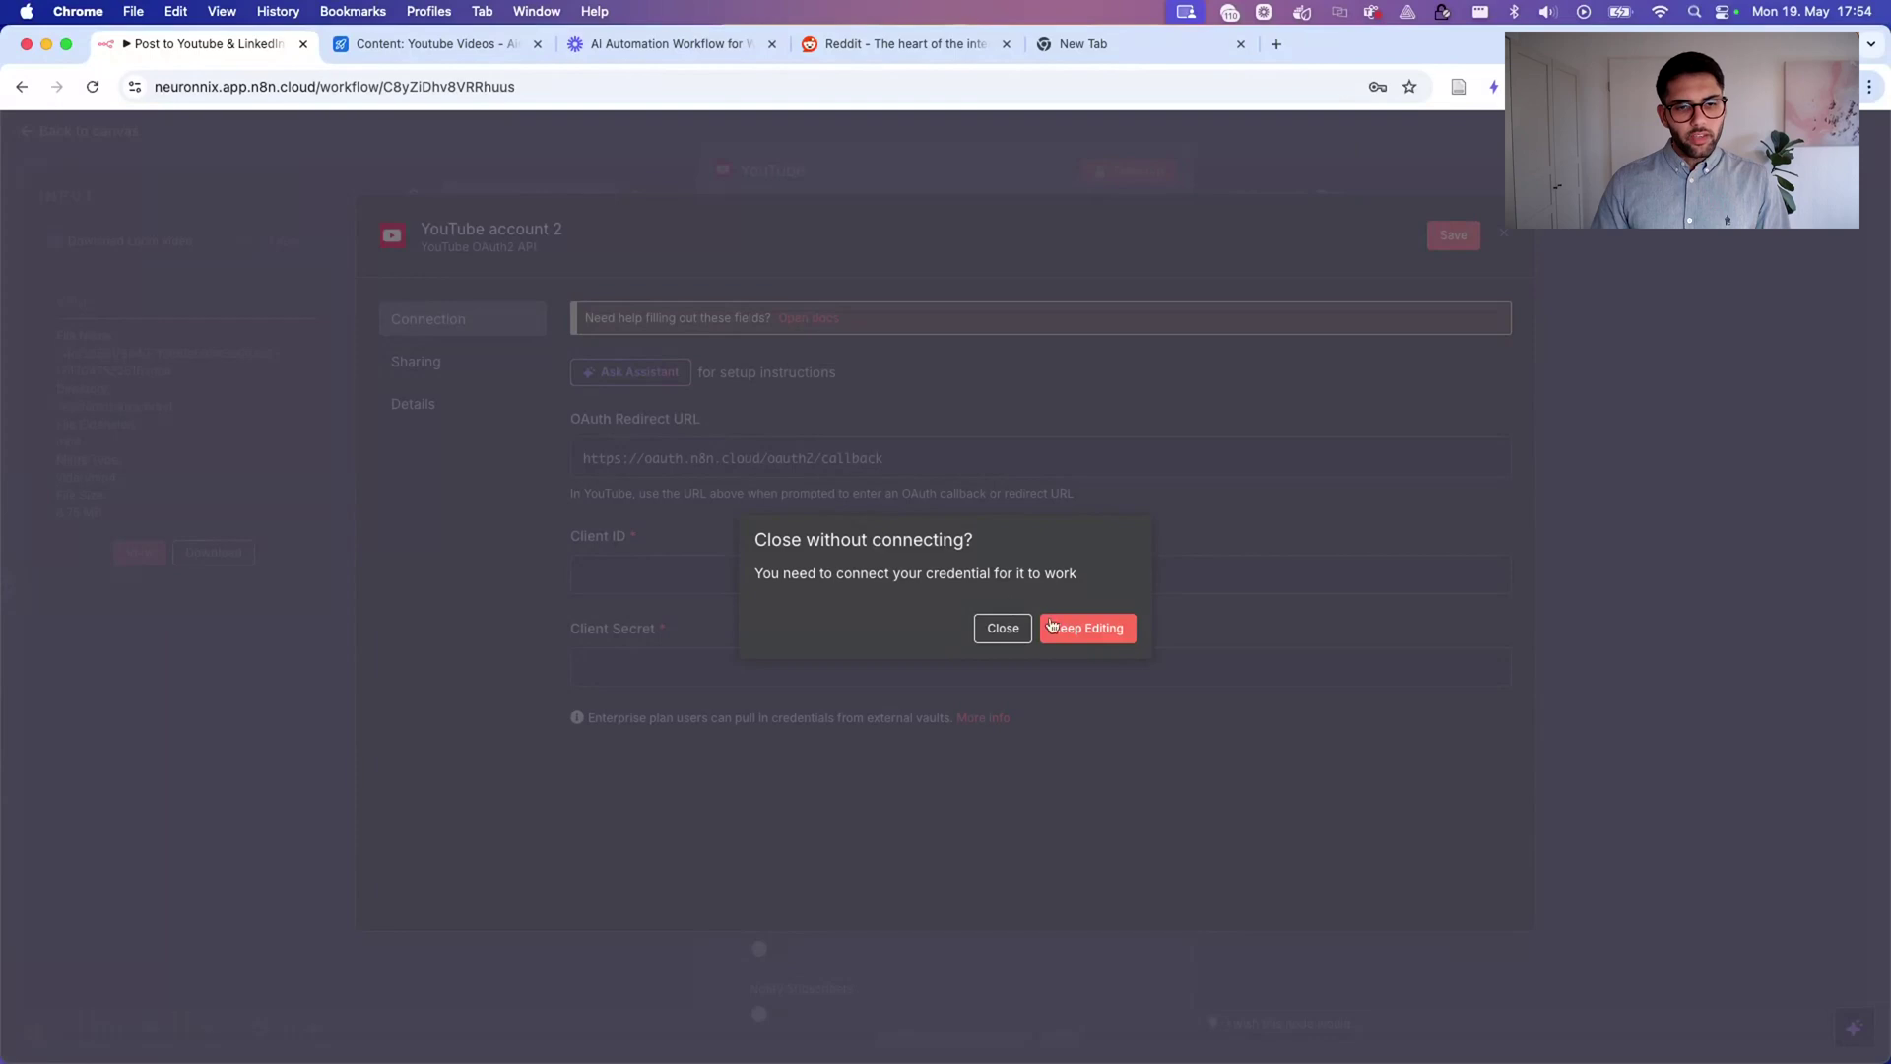
click(1000, 627)
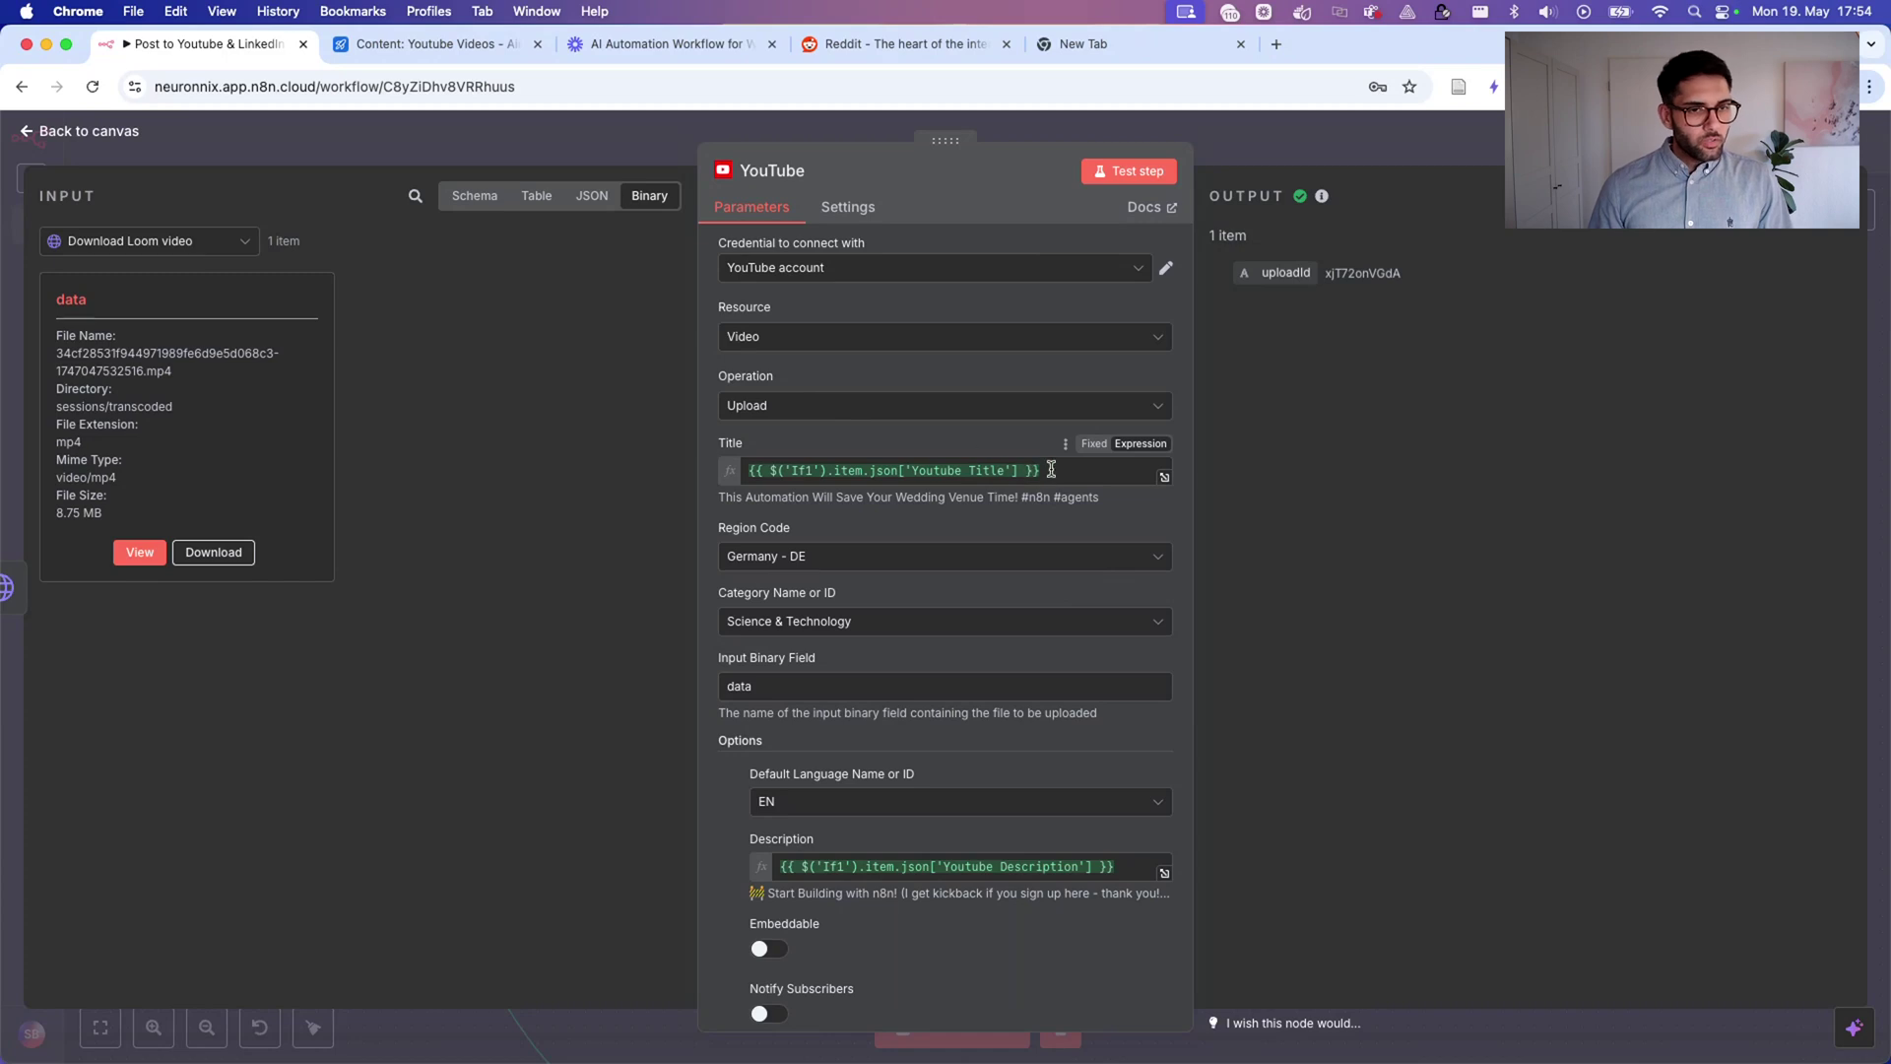
Examine the YouTube node's Title expression, Upload operation and Input Binary Field setting.
drag(1032, 474, 613, 474)
click(776, 405)
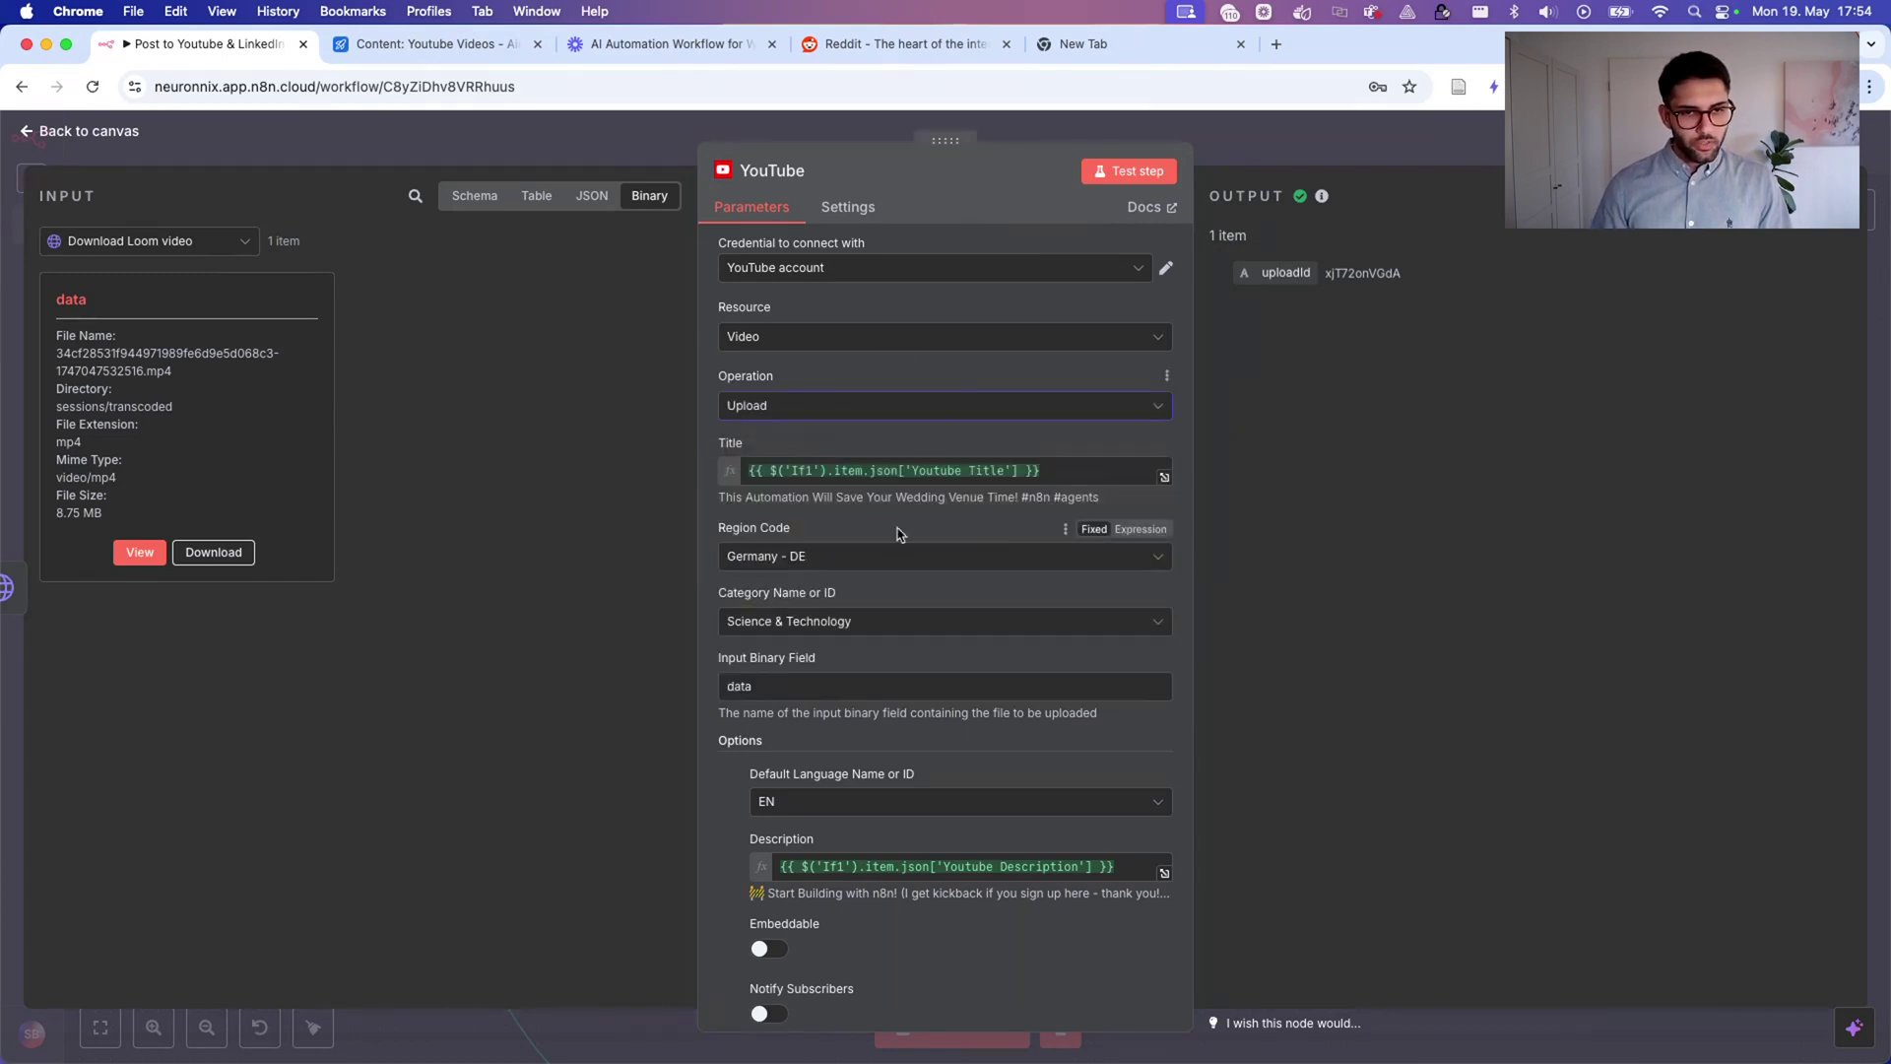
scroll(818, 576, down, 2)
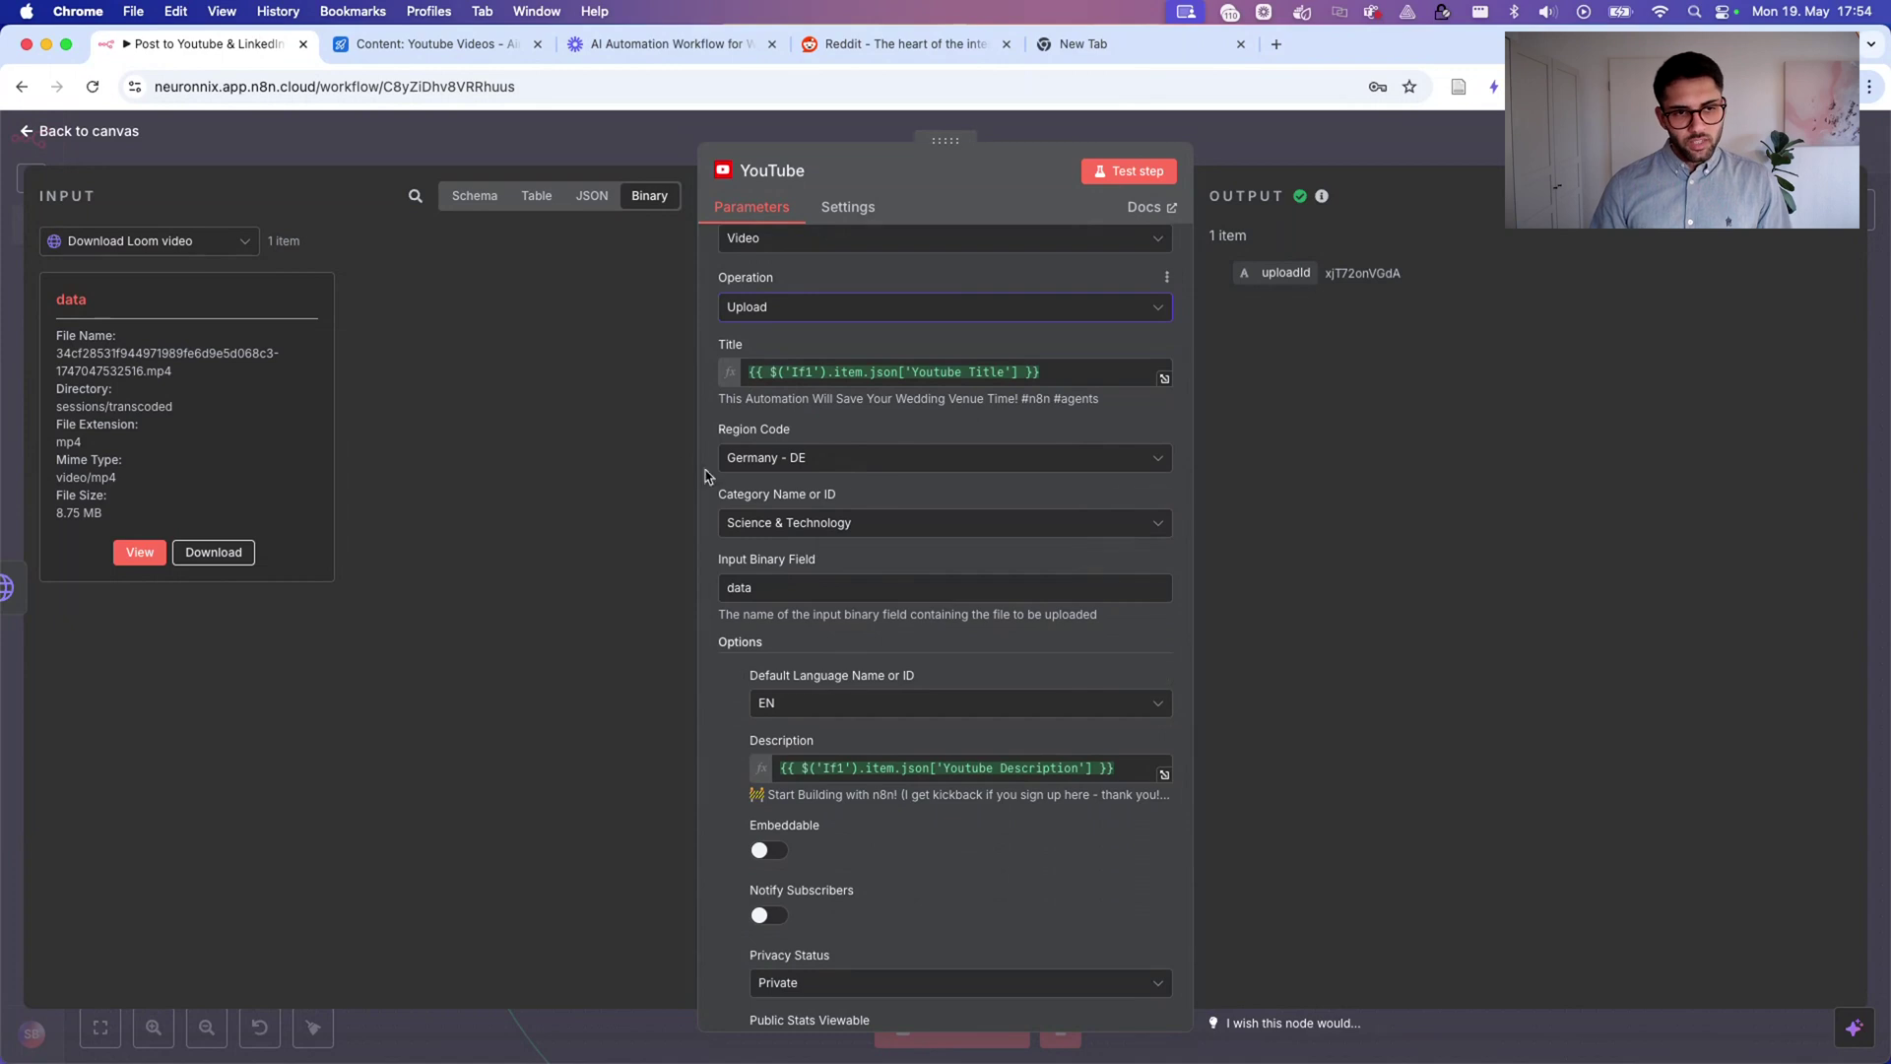
drag(778, 589, 646, 592)
drag(825, 566, 708, 563)
click(741, 589)
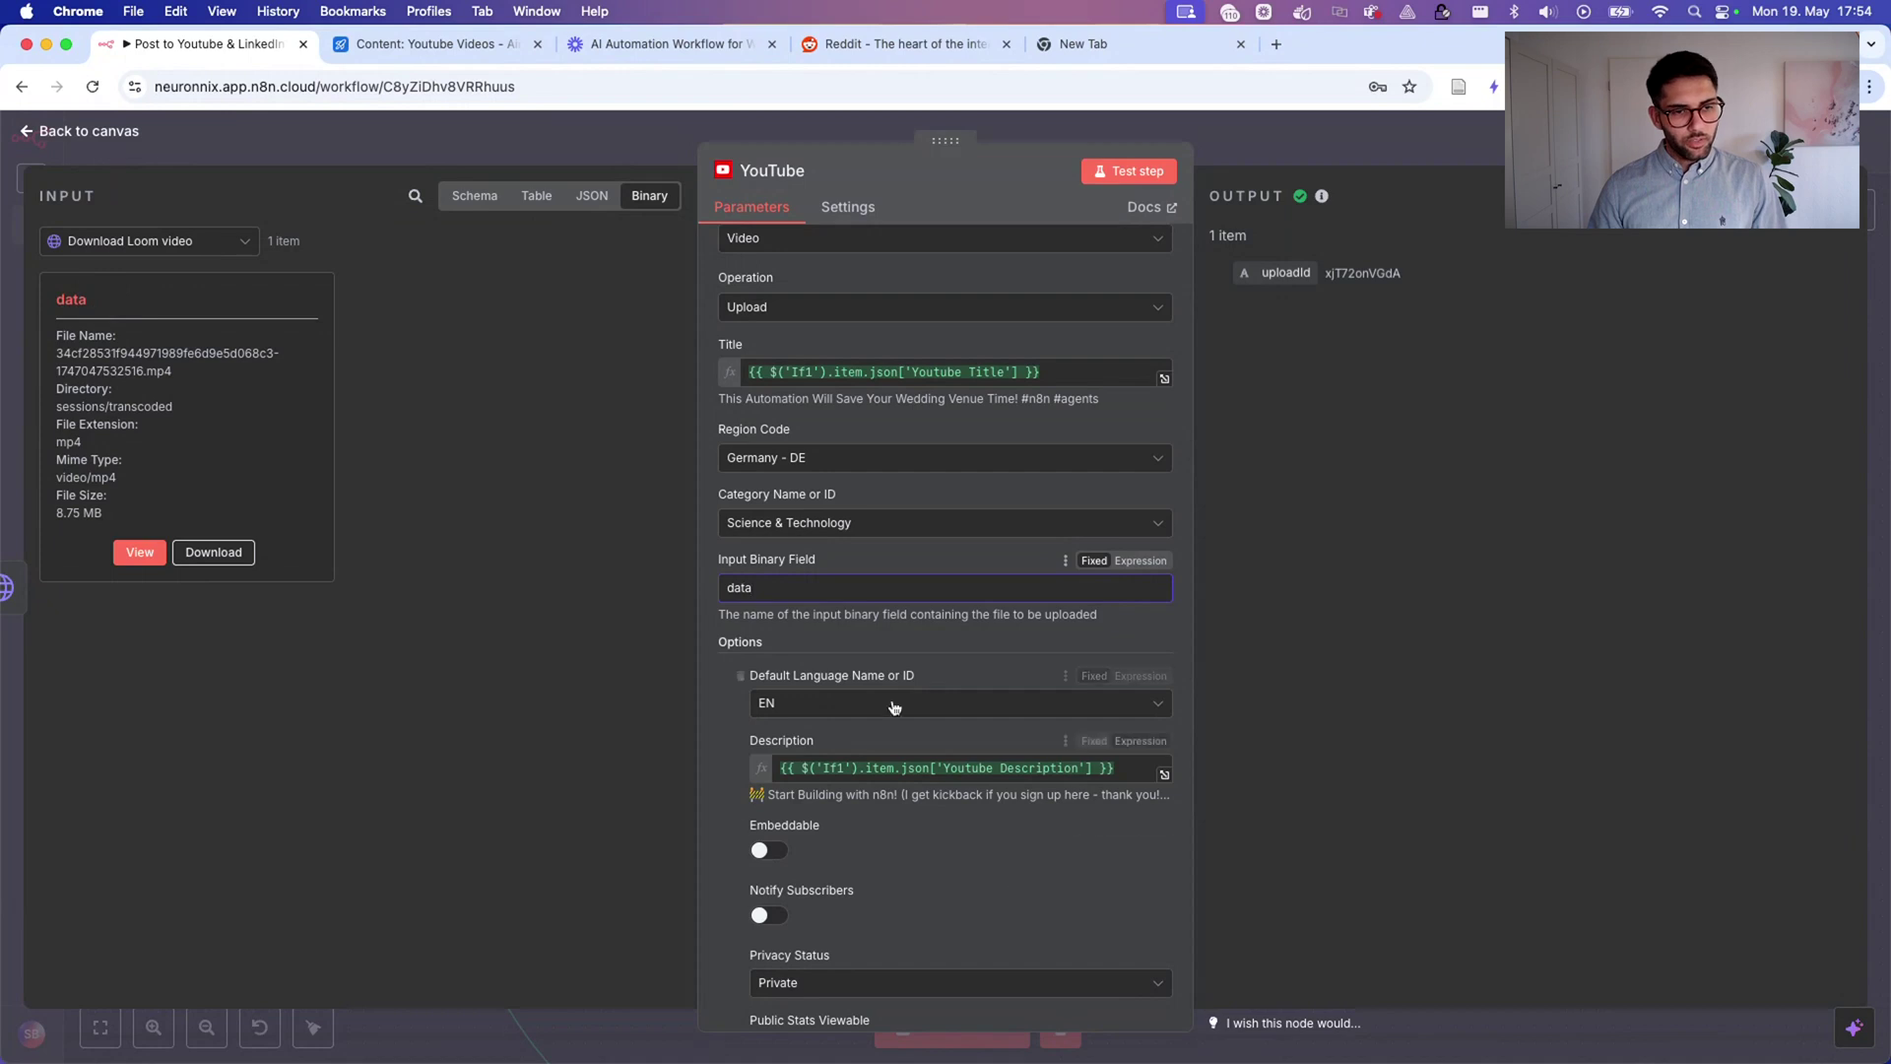
Review the YouTube node's upload options, including the addable options, the Description expression and the Tags field.
scroll(1000, 663, down, 3)
scroll(907, 557, down, 1)
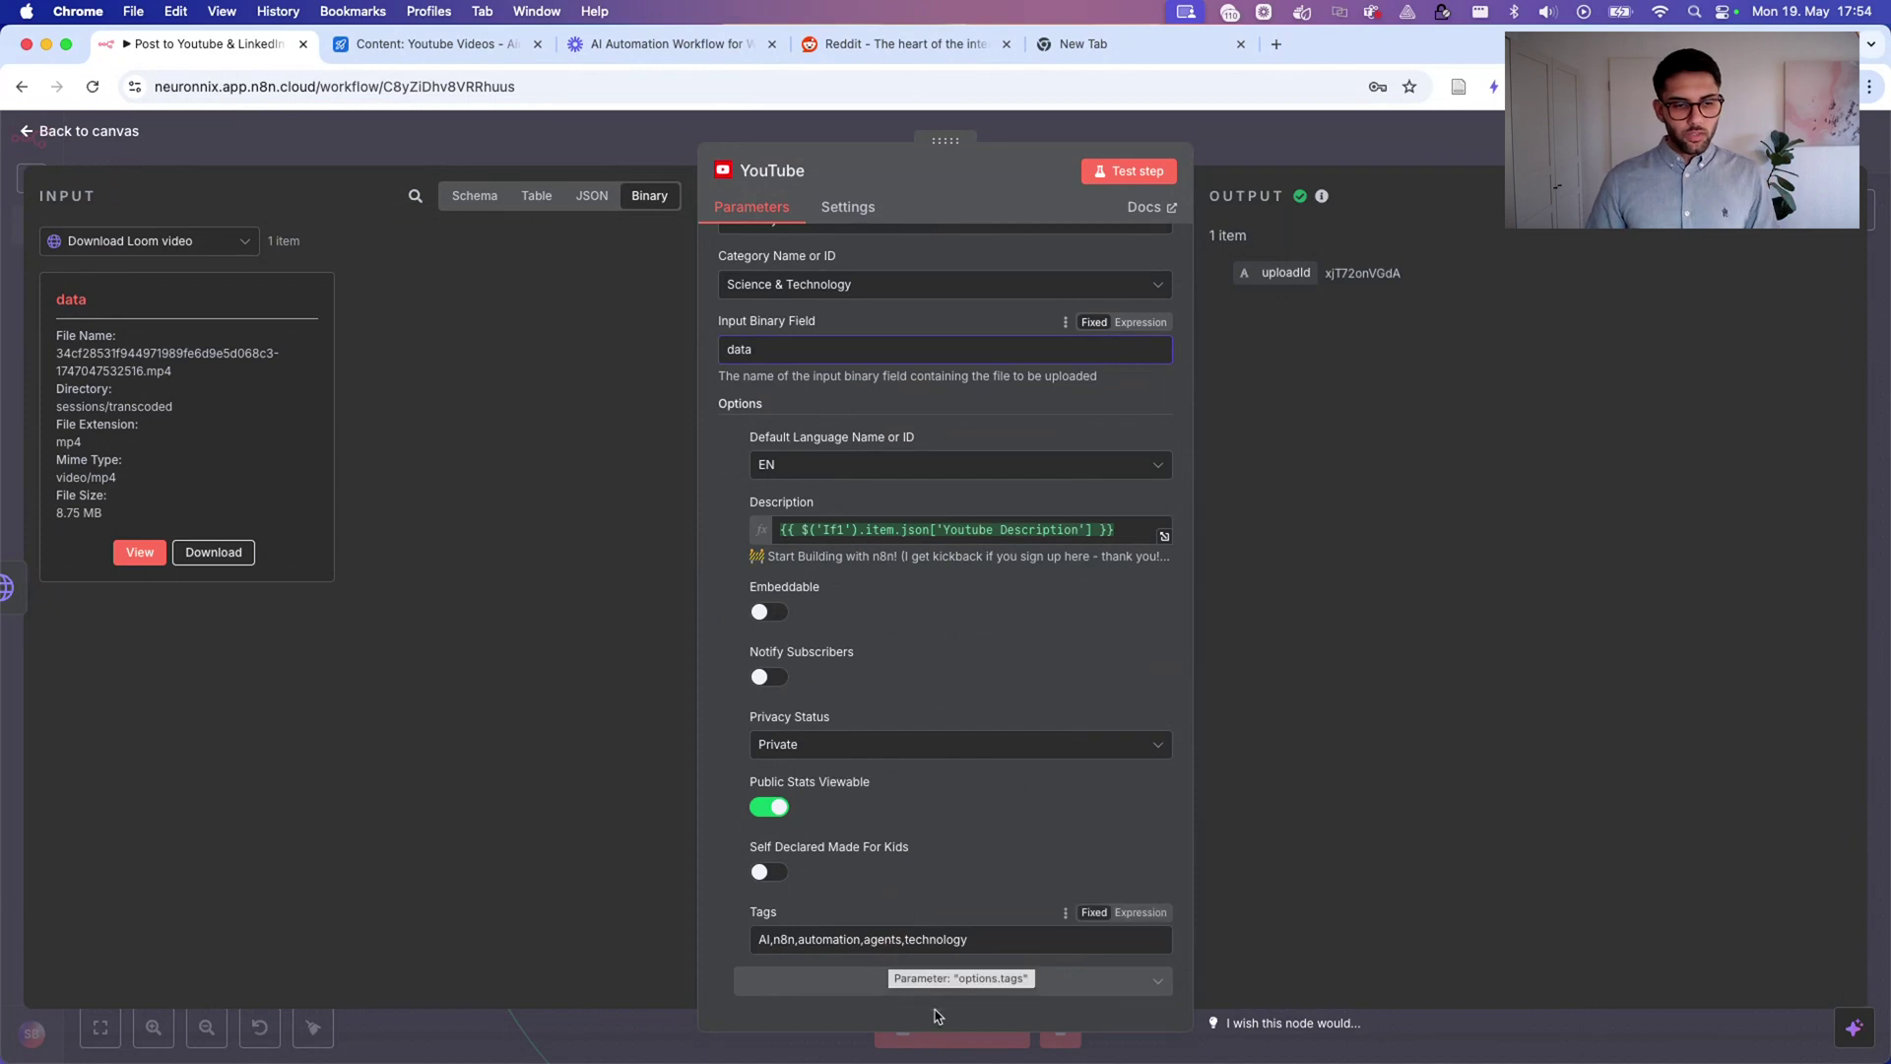
click(843, 981)
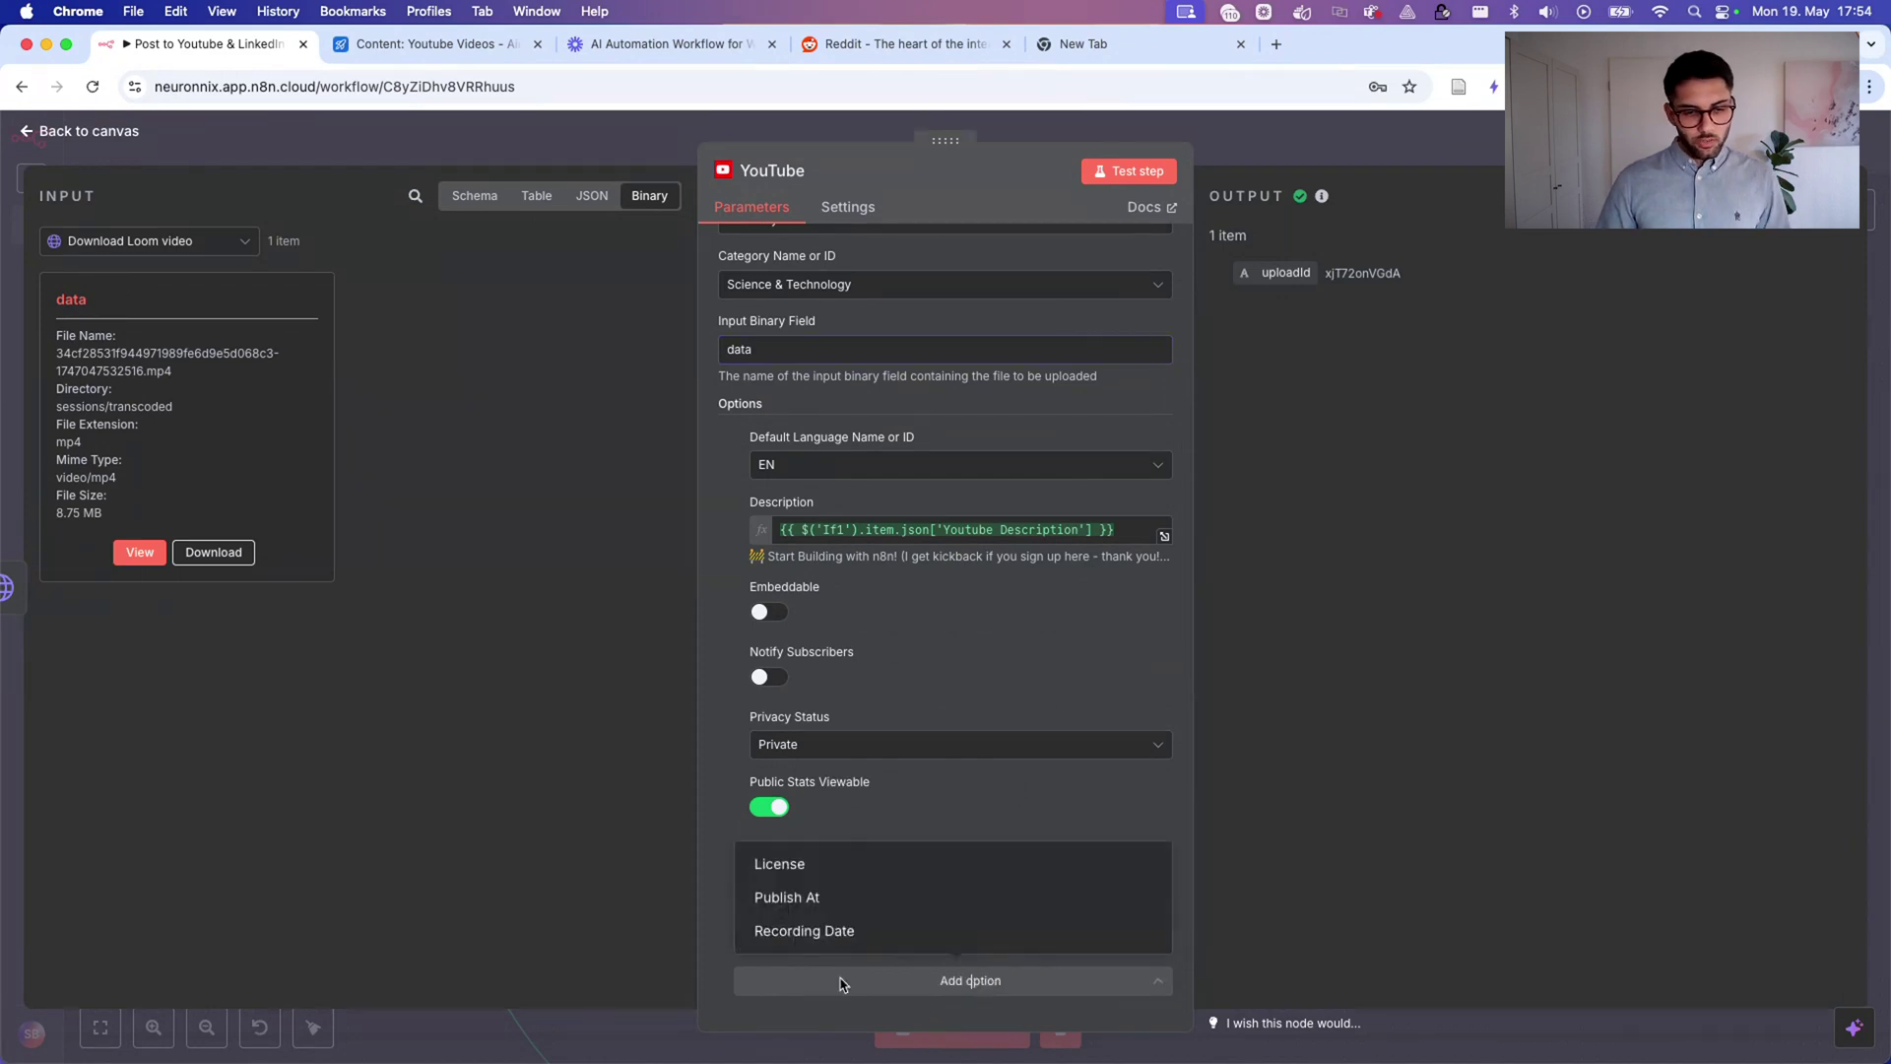
click(689, 831)
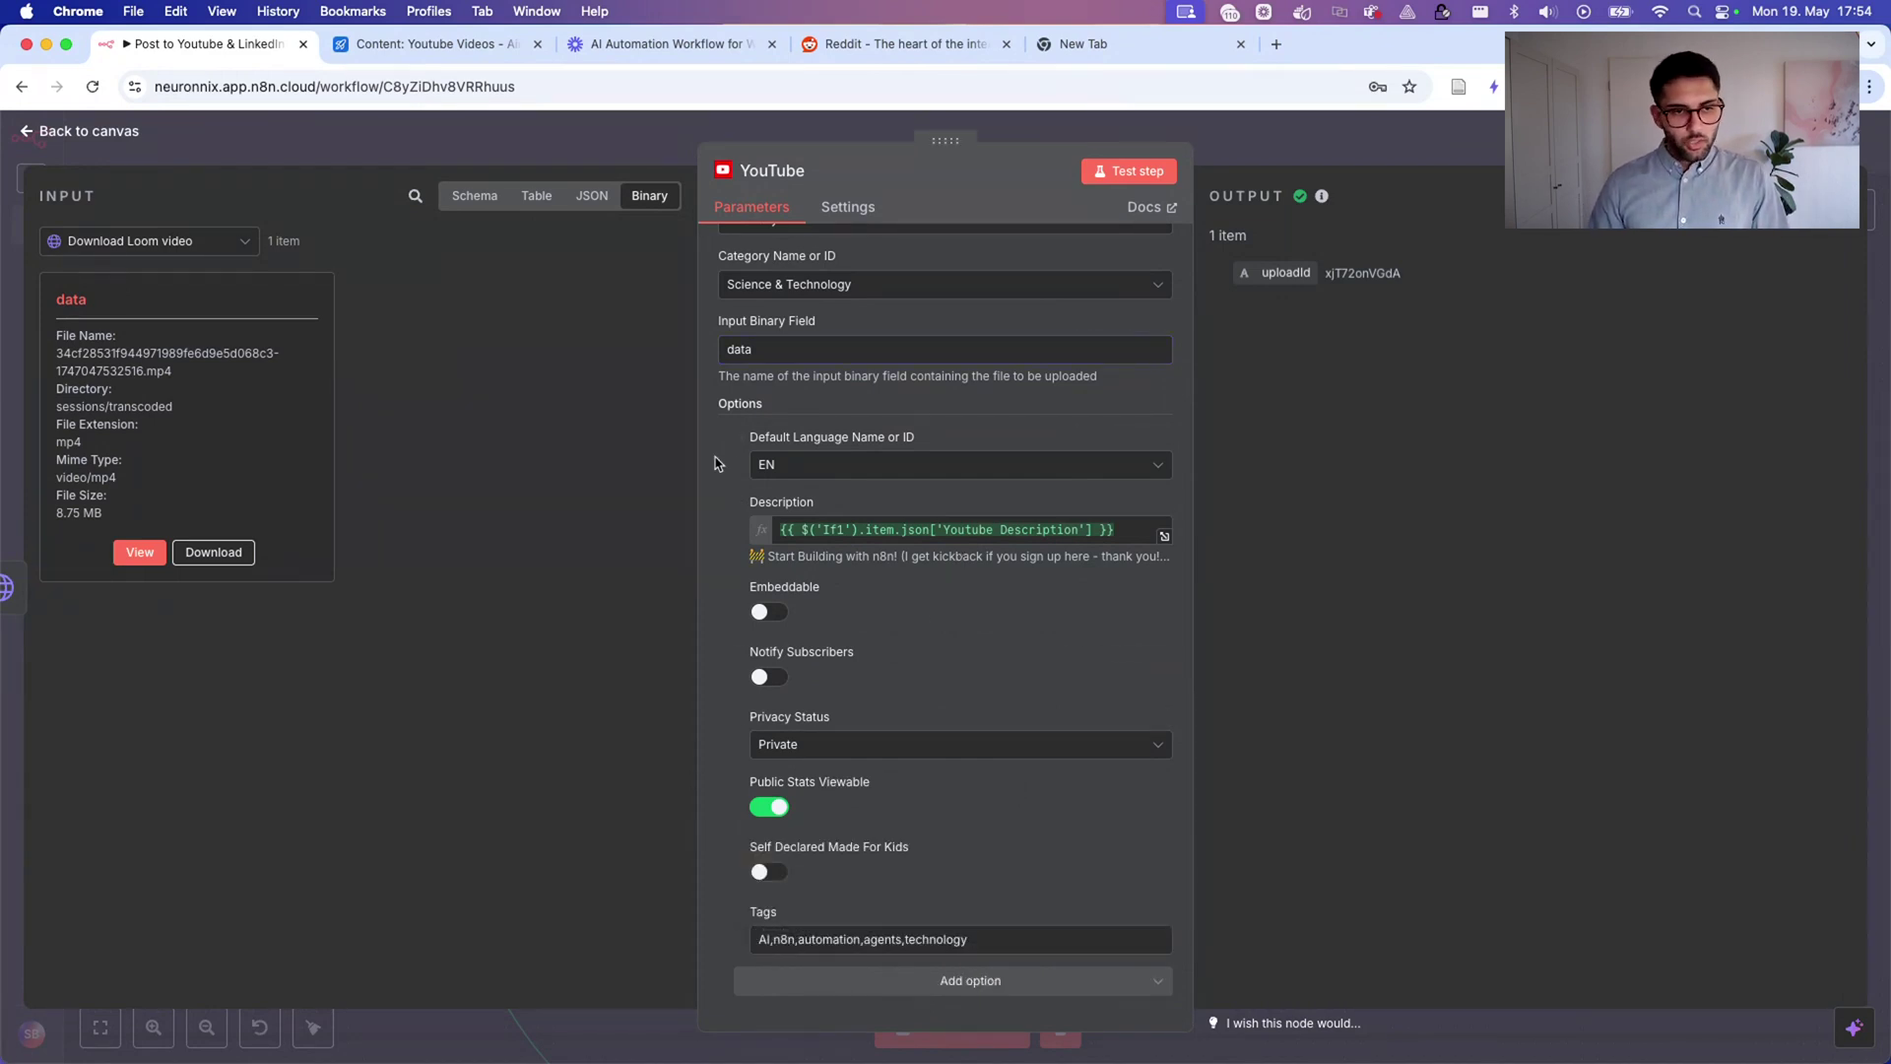
drag(1120, 533, 635, 545)
click(718, 533)
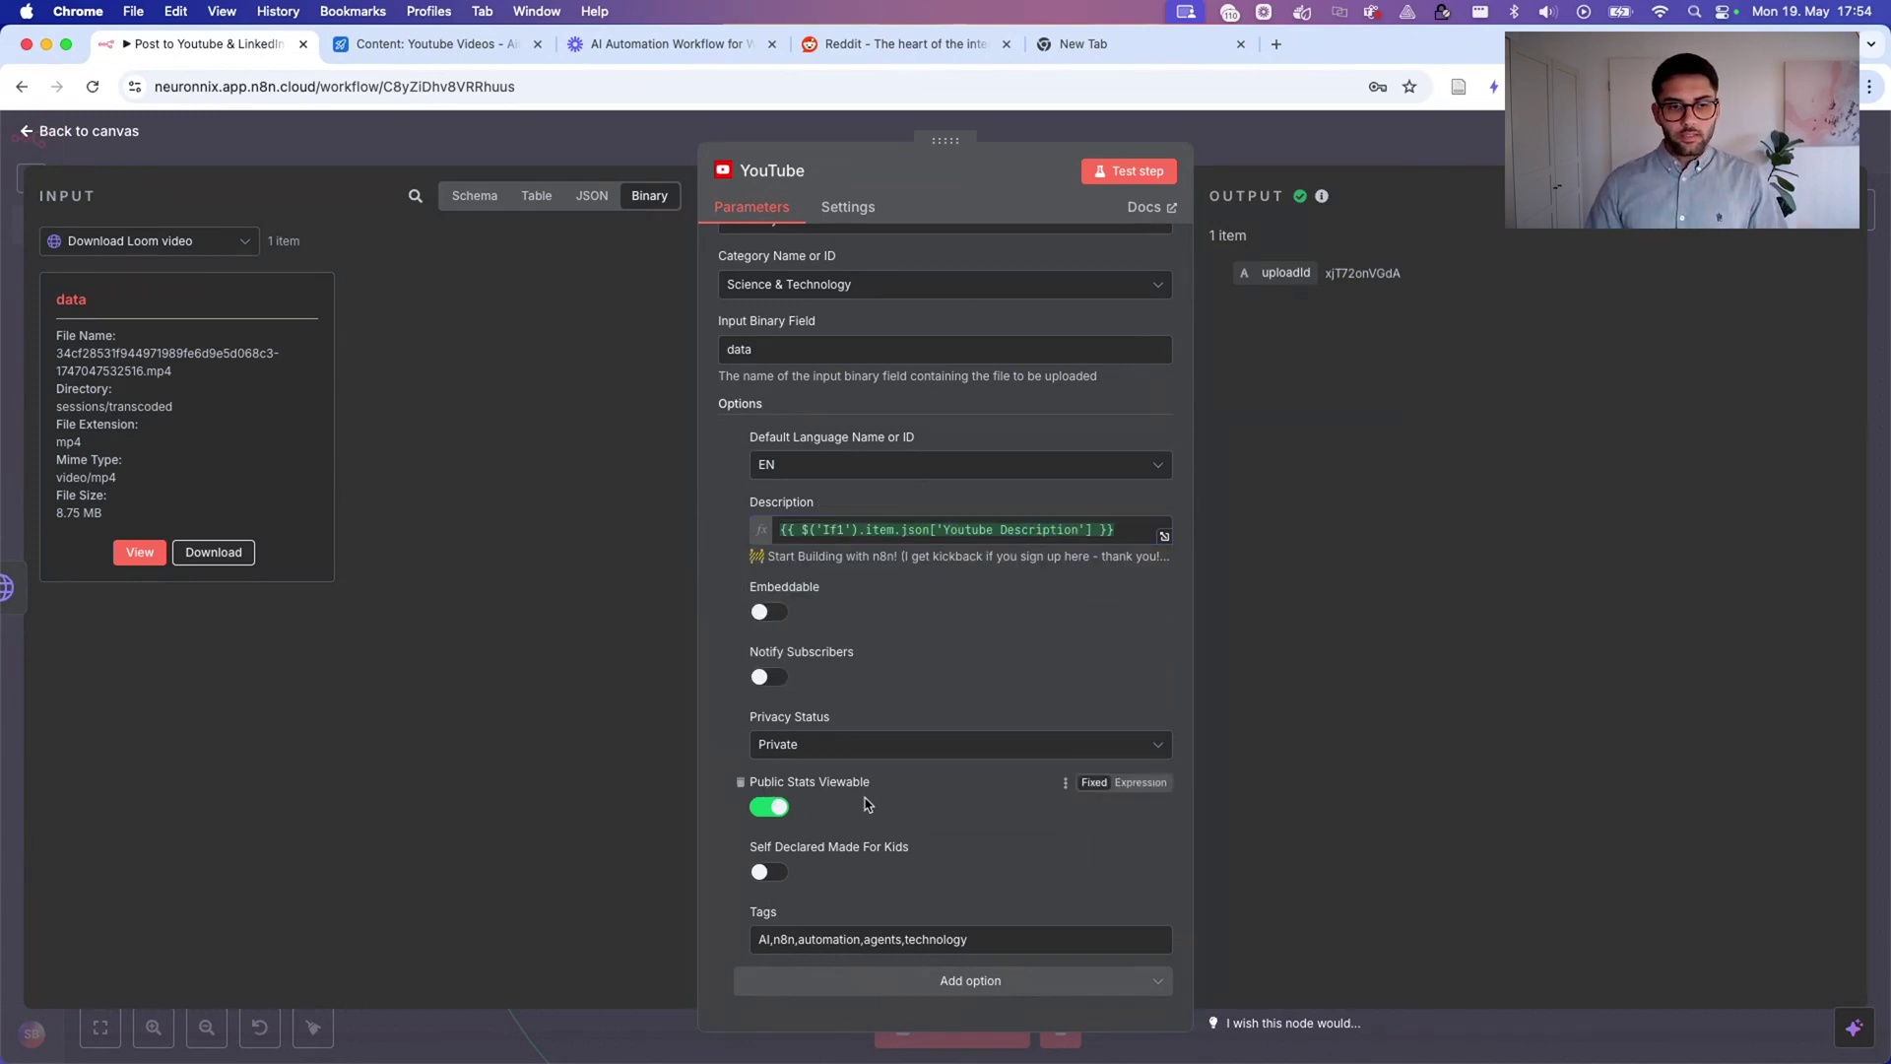
drag(965, 939, 625, 936)
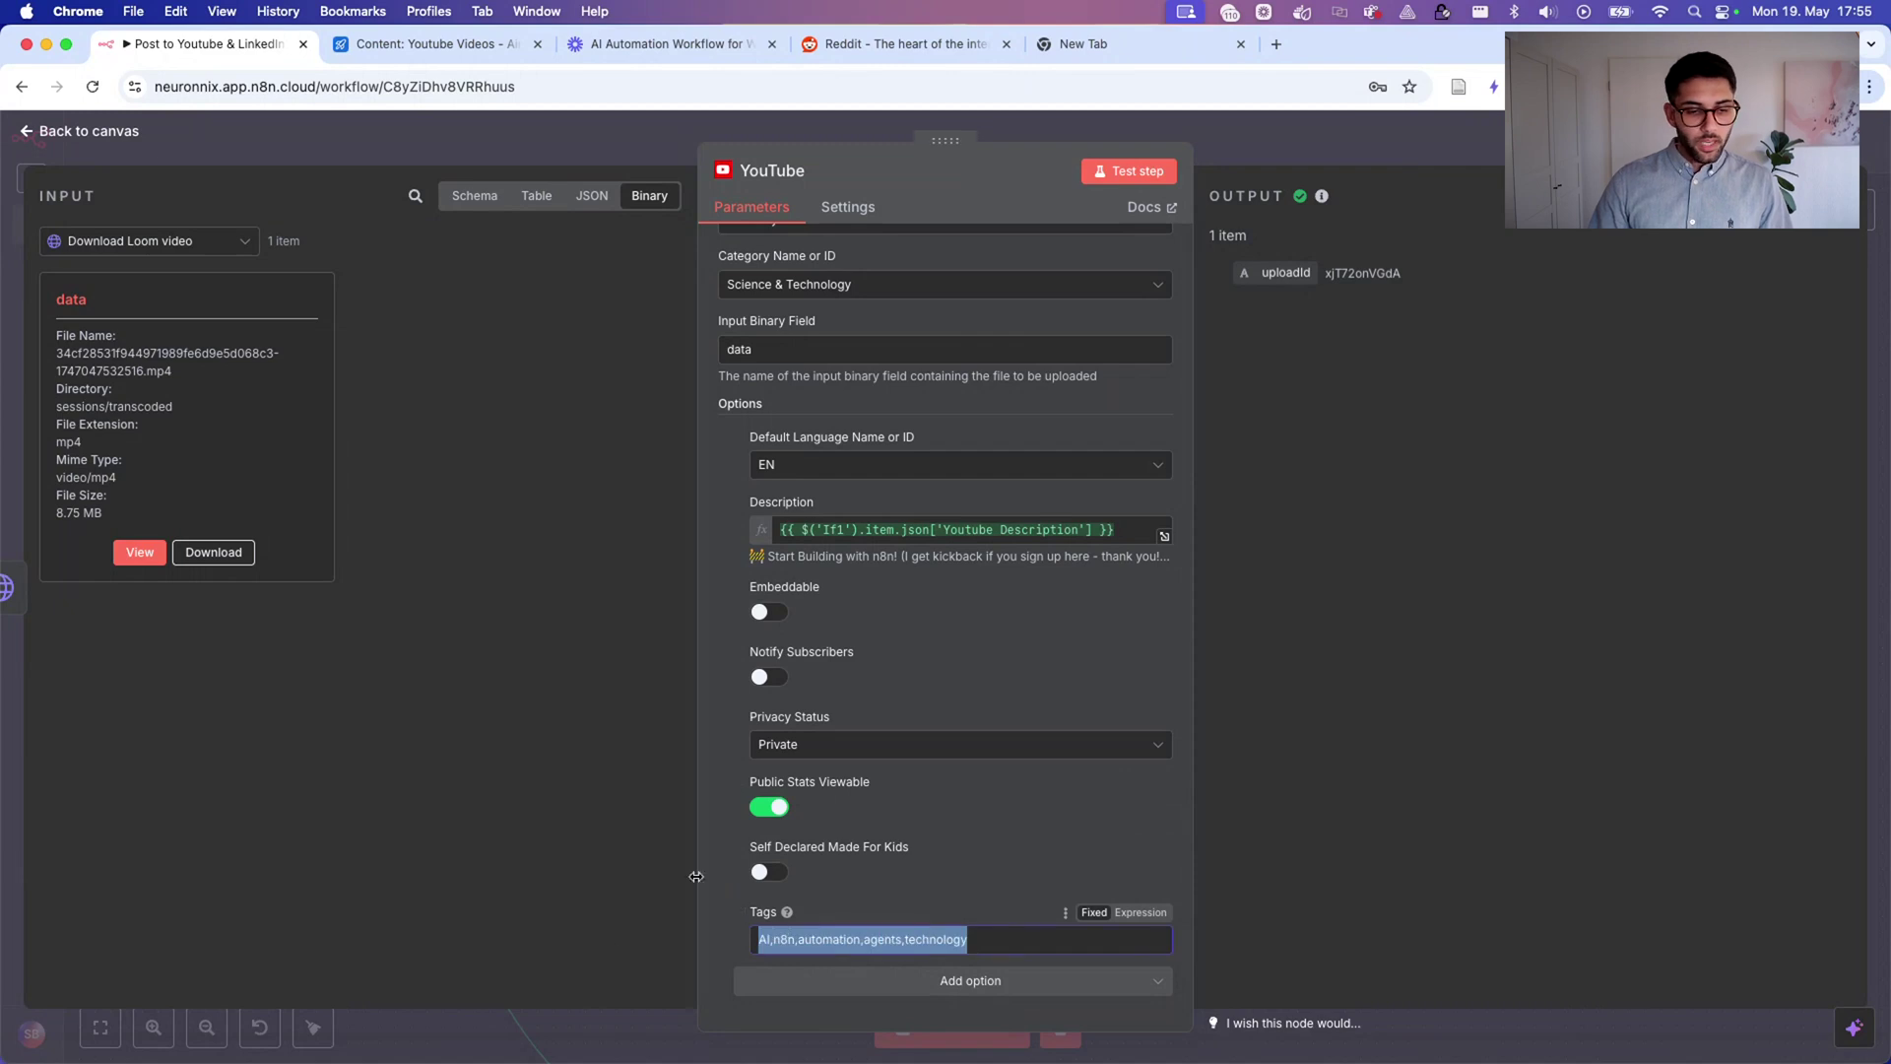
Examine the Privacy Status choices of the YouTube node and leave the list without picking another one.
click(823, 751)
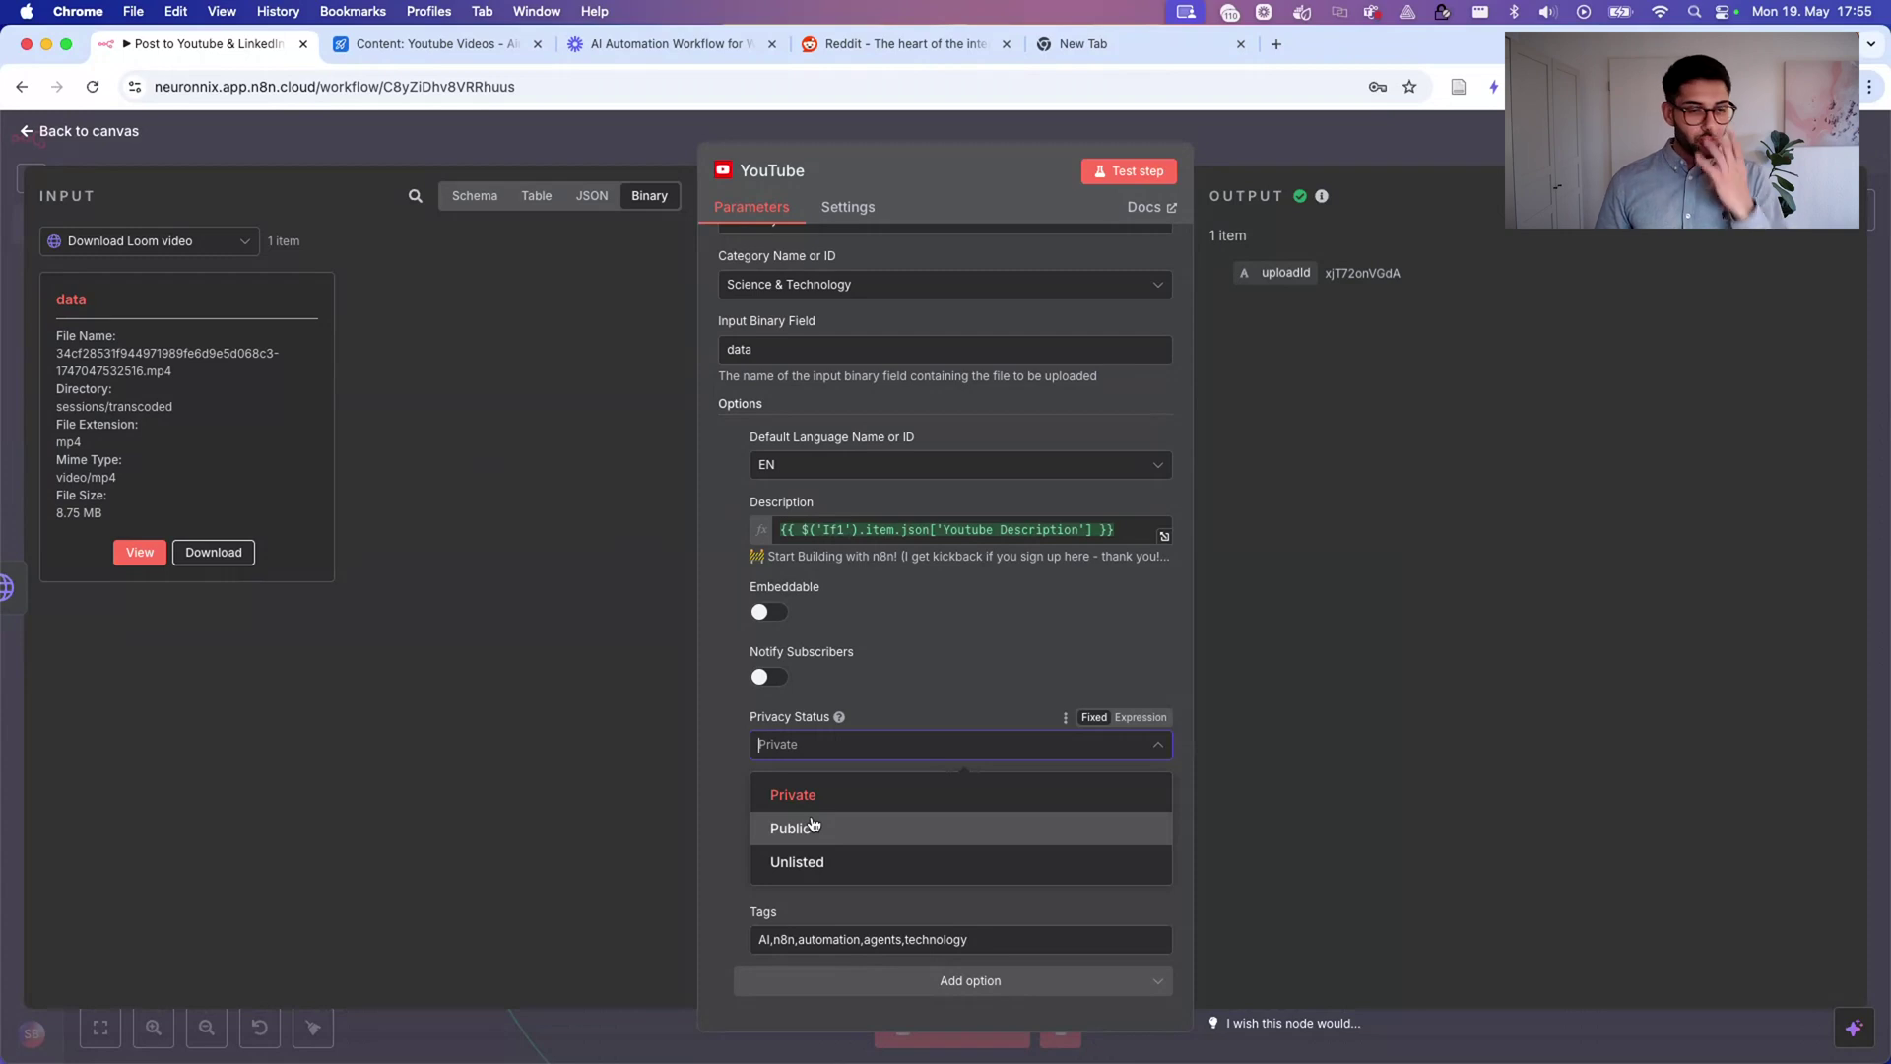
click(988, 691)
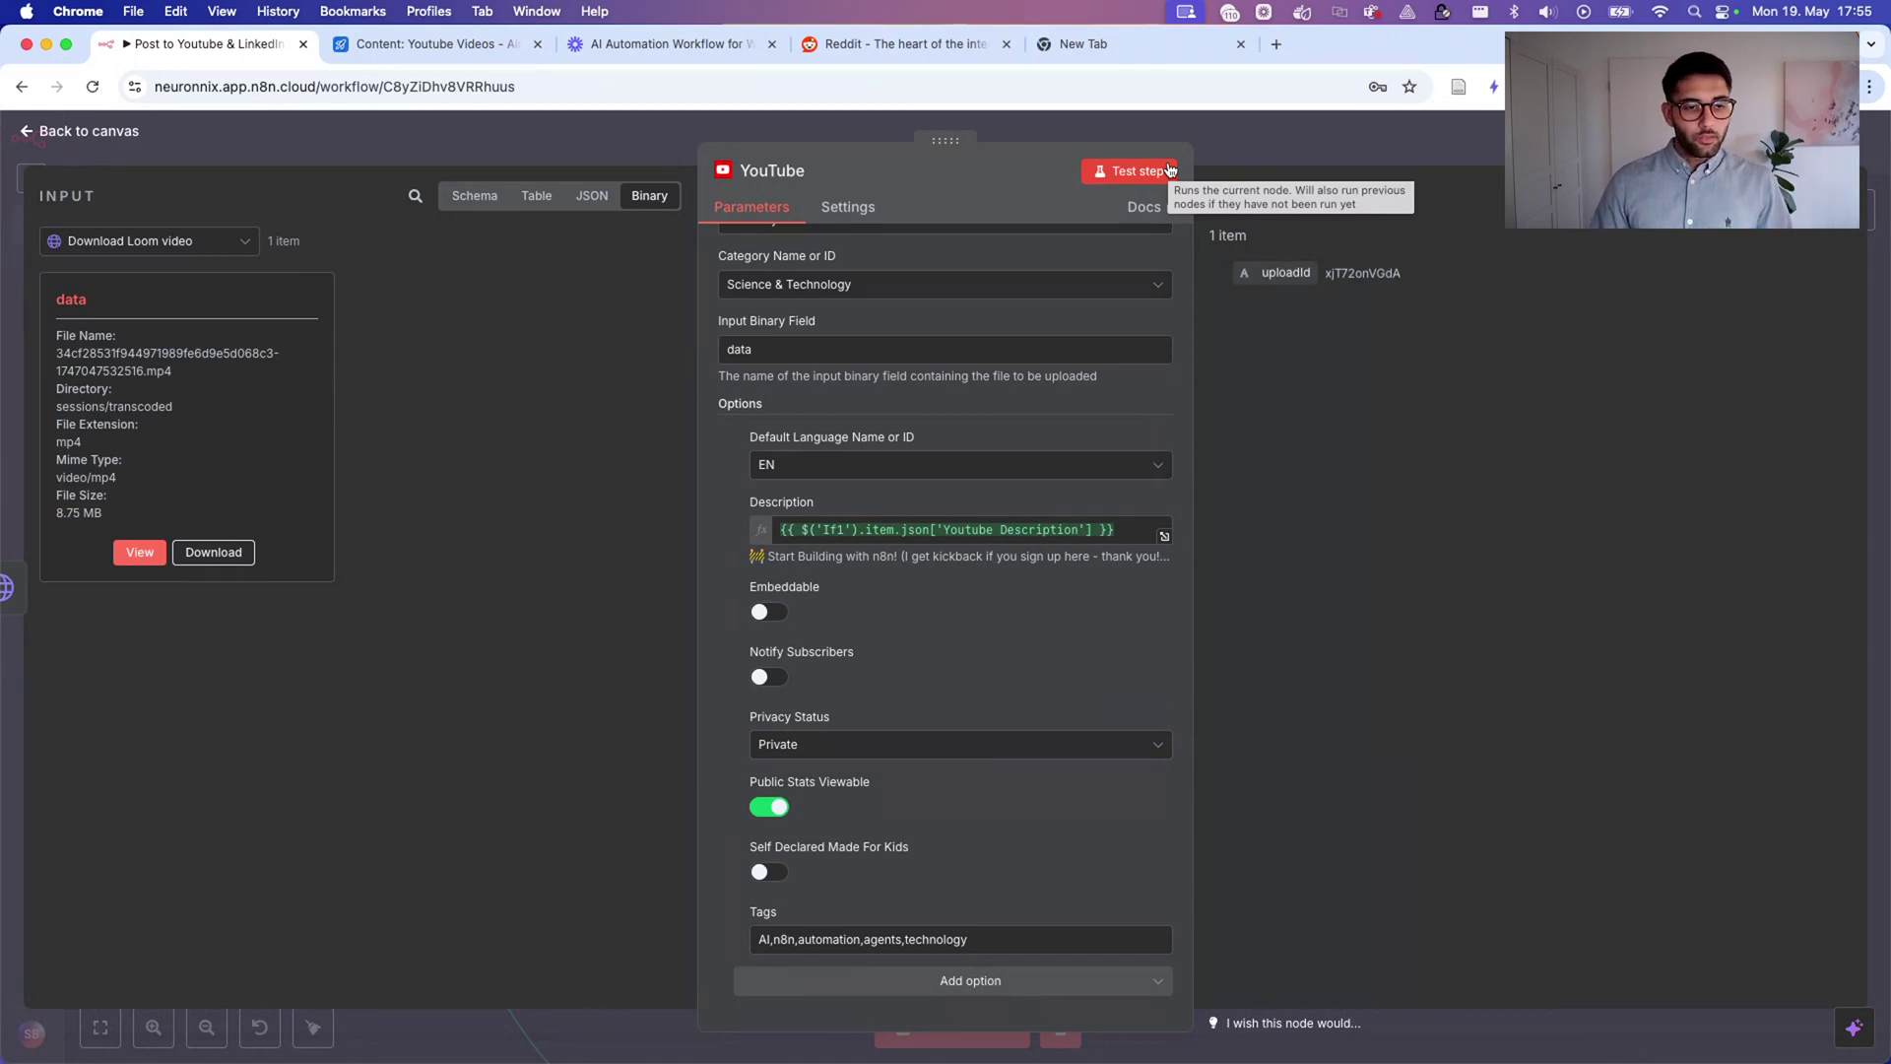
click(907, 740)
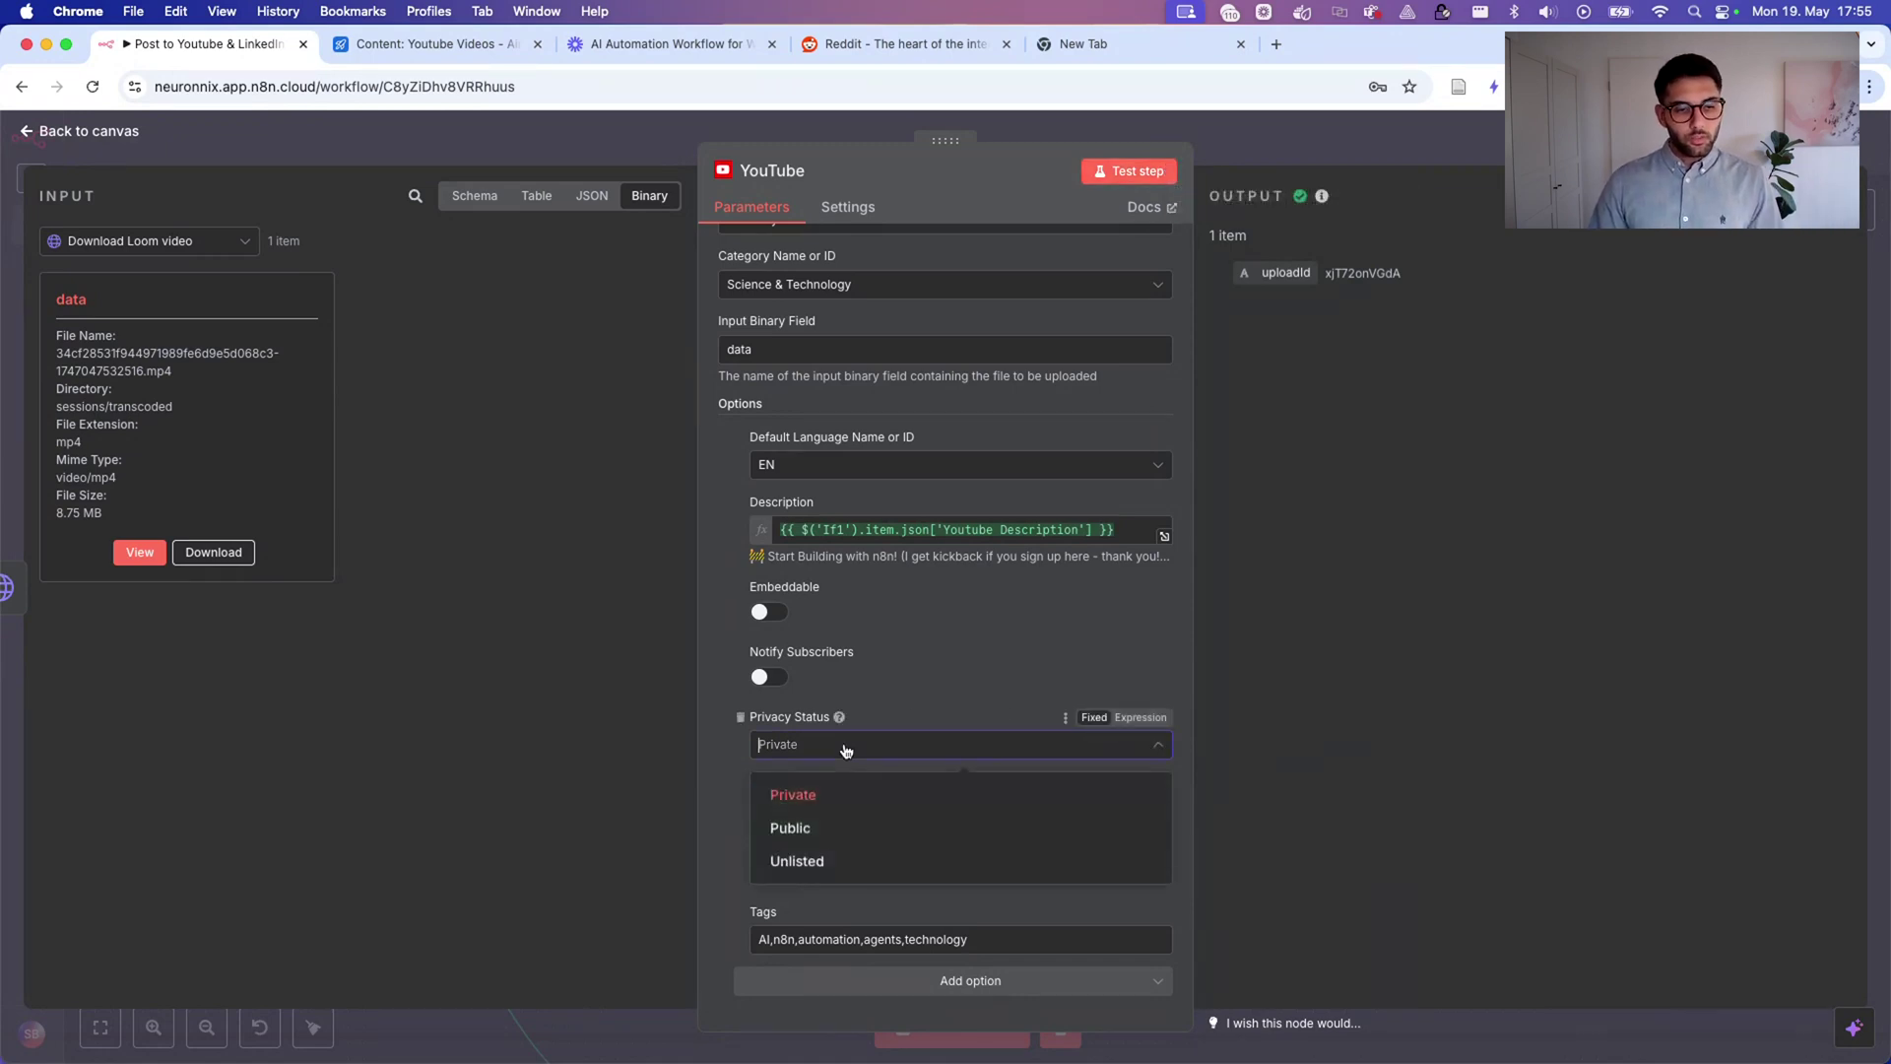
click(924, 699)
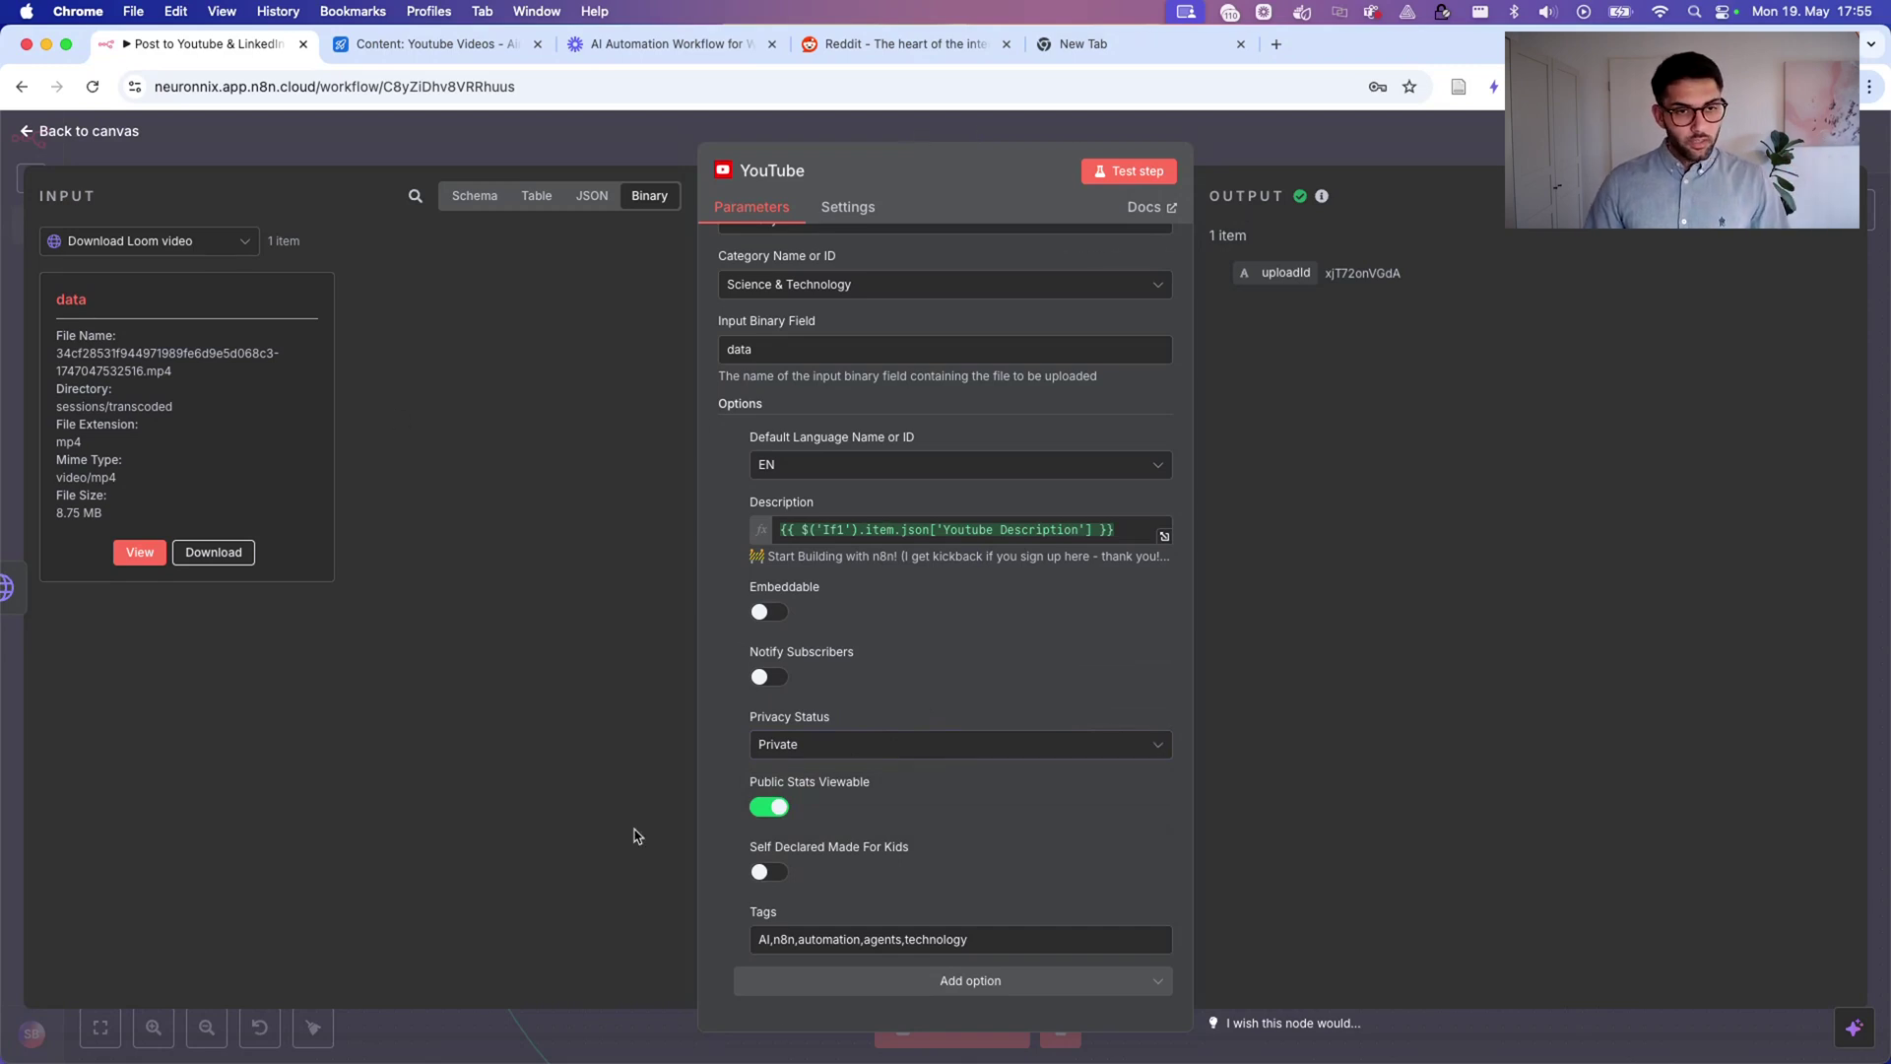
Look over all YouTube node parameters once more, return to the workflow canvas, and reopen the node.
scroll(1127, 422, up, 4)
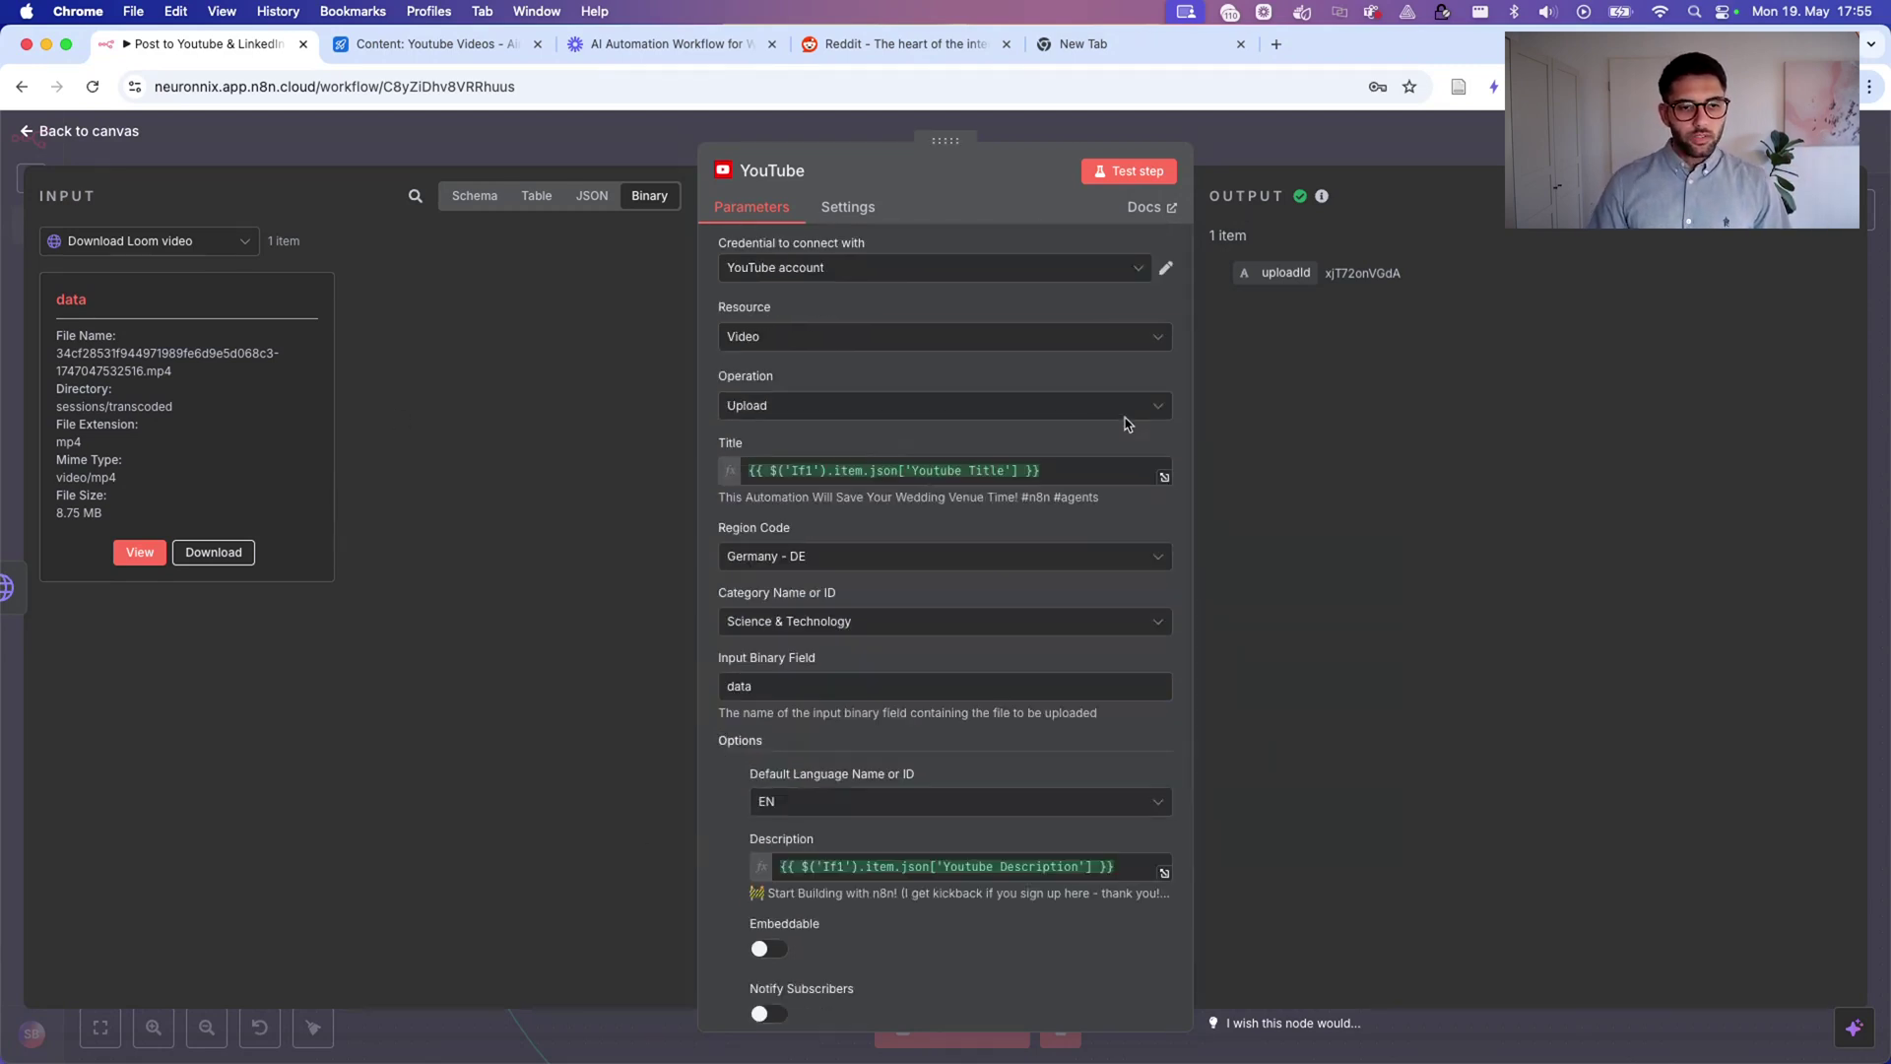
scroll(1127, 424, down, 4)
scroll(931, 589, up, 4)
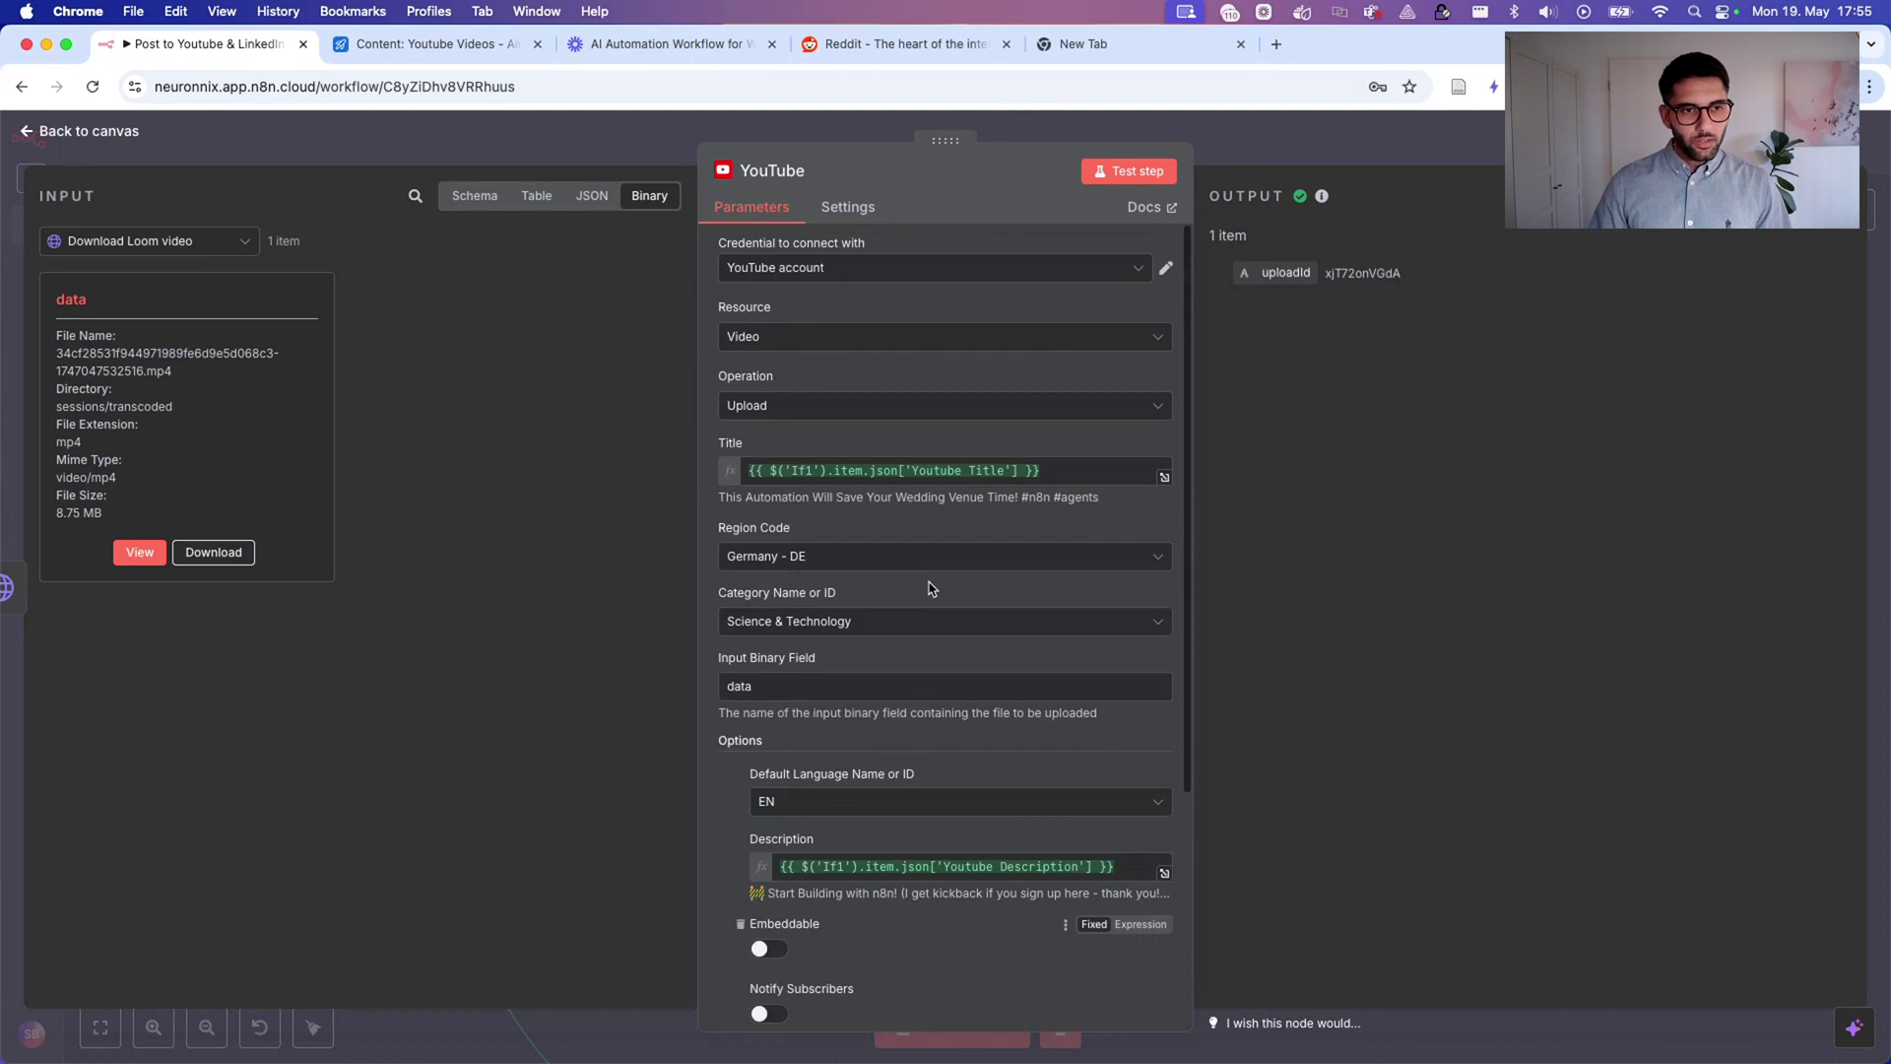
click(1256, 163)
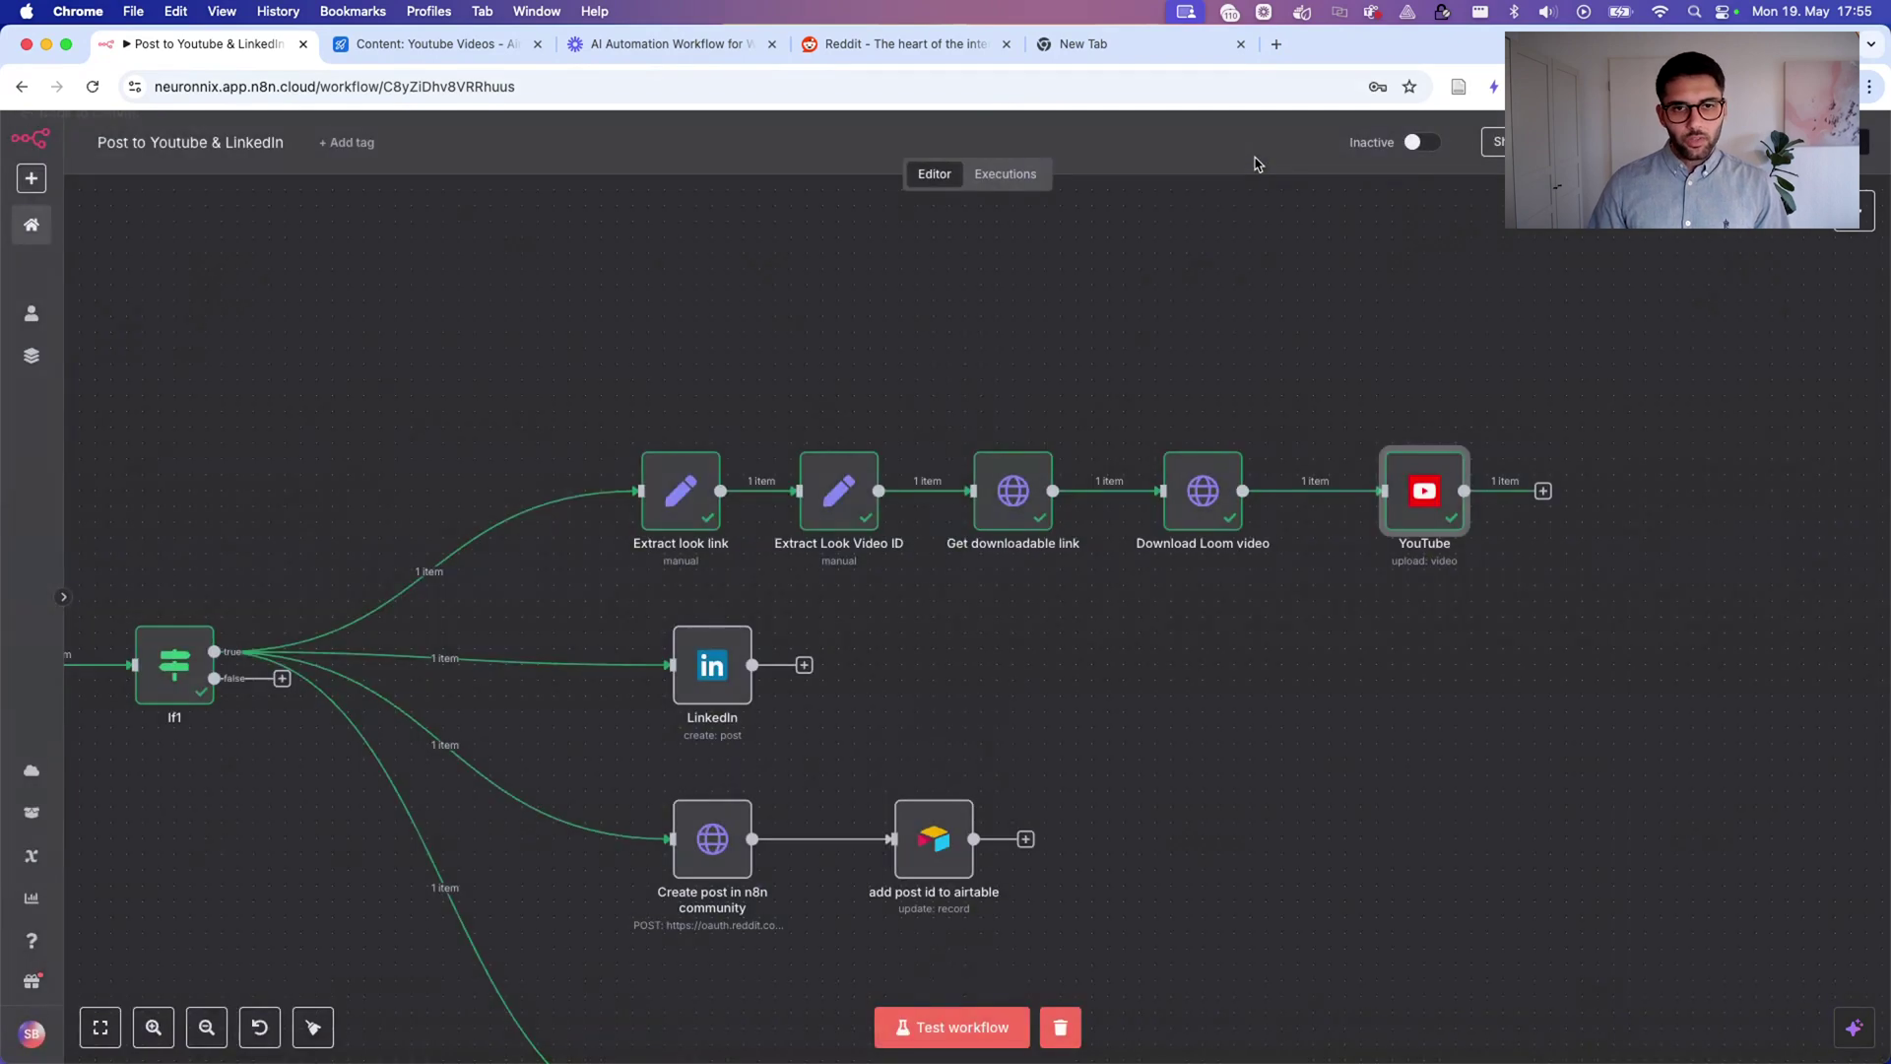
double_click(1415, 485)
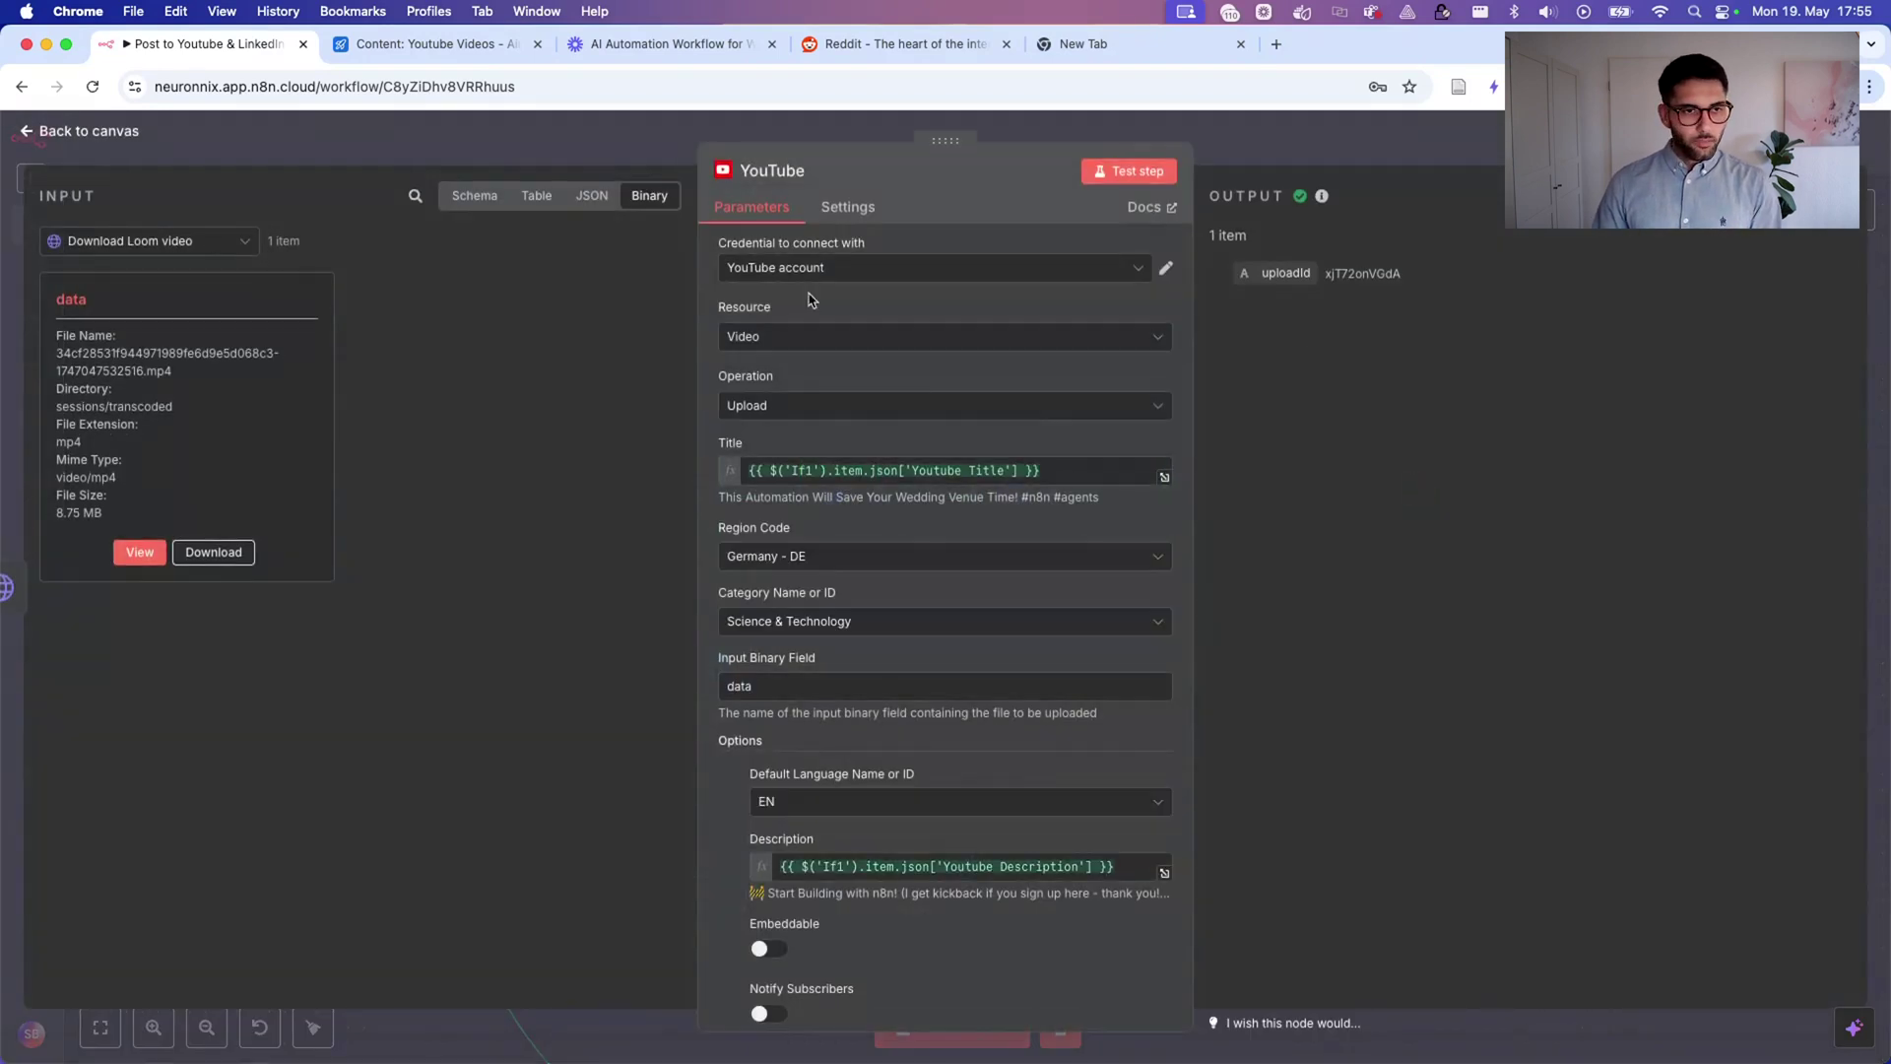
Switch to the empty browser tab, open the Make organization dashboard, and start a new scenario.
click(1142, 45)
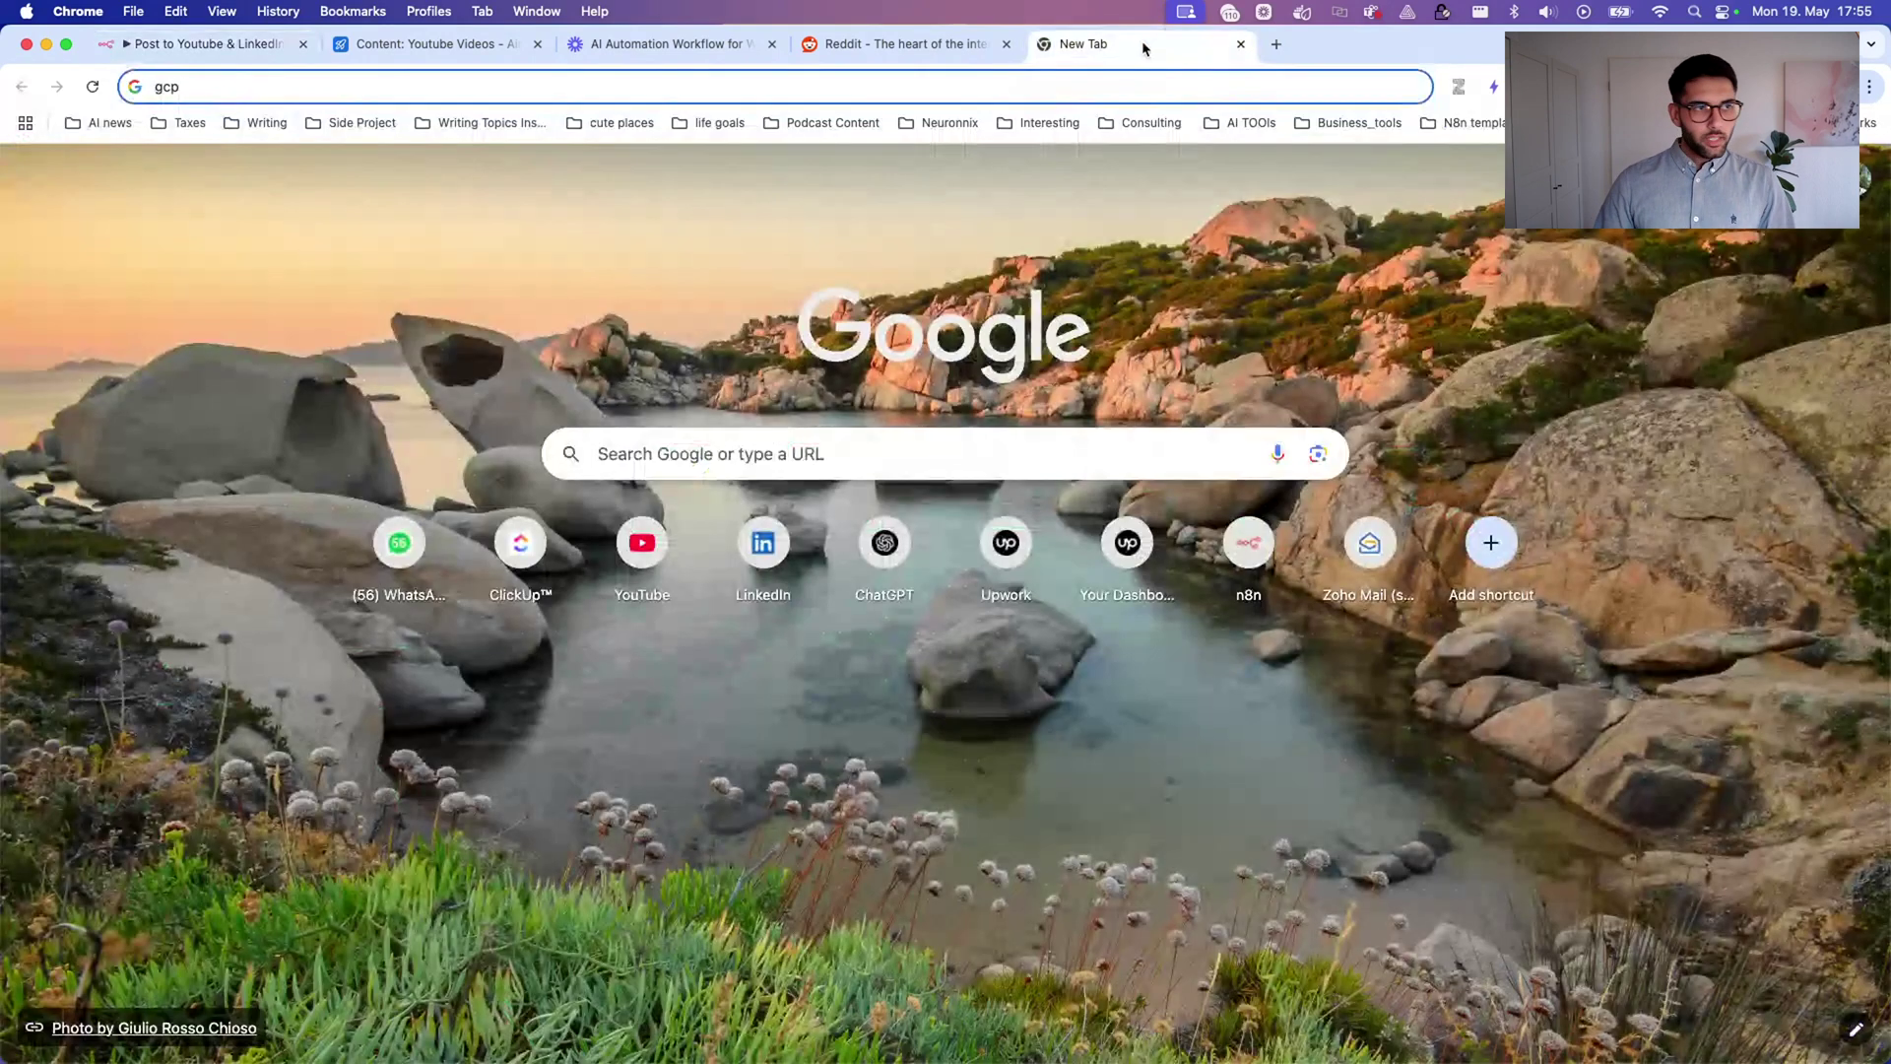
text(mak)
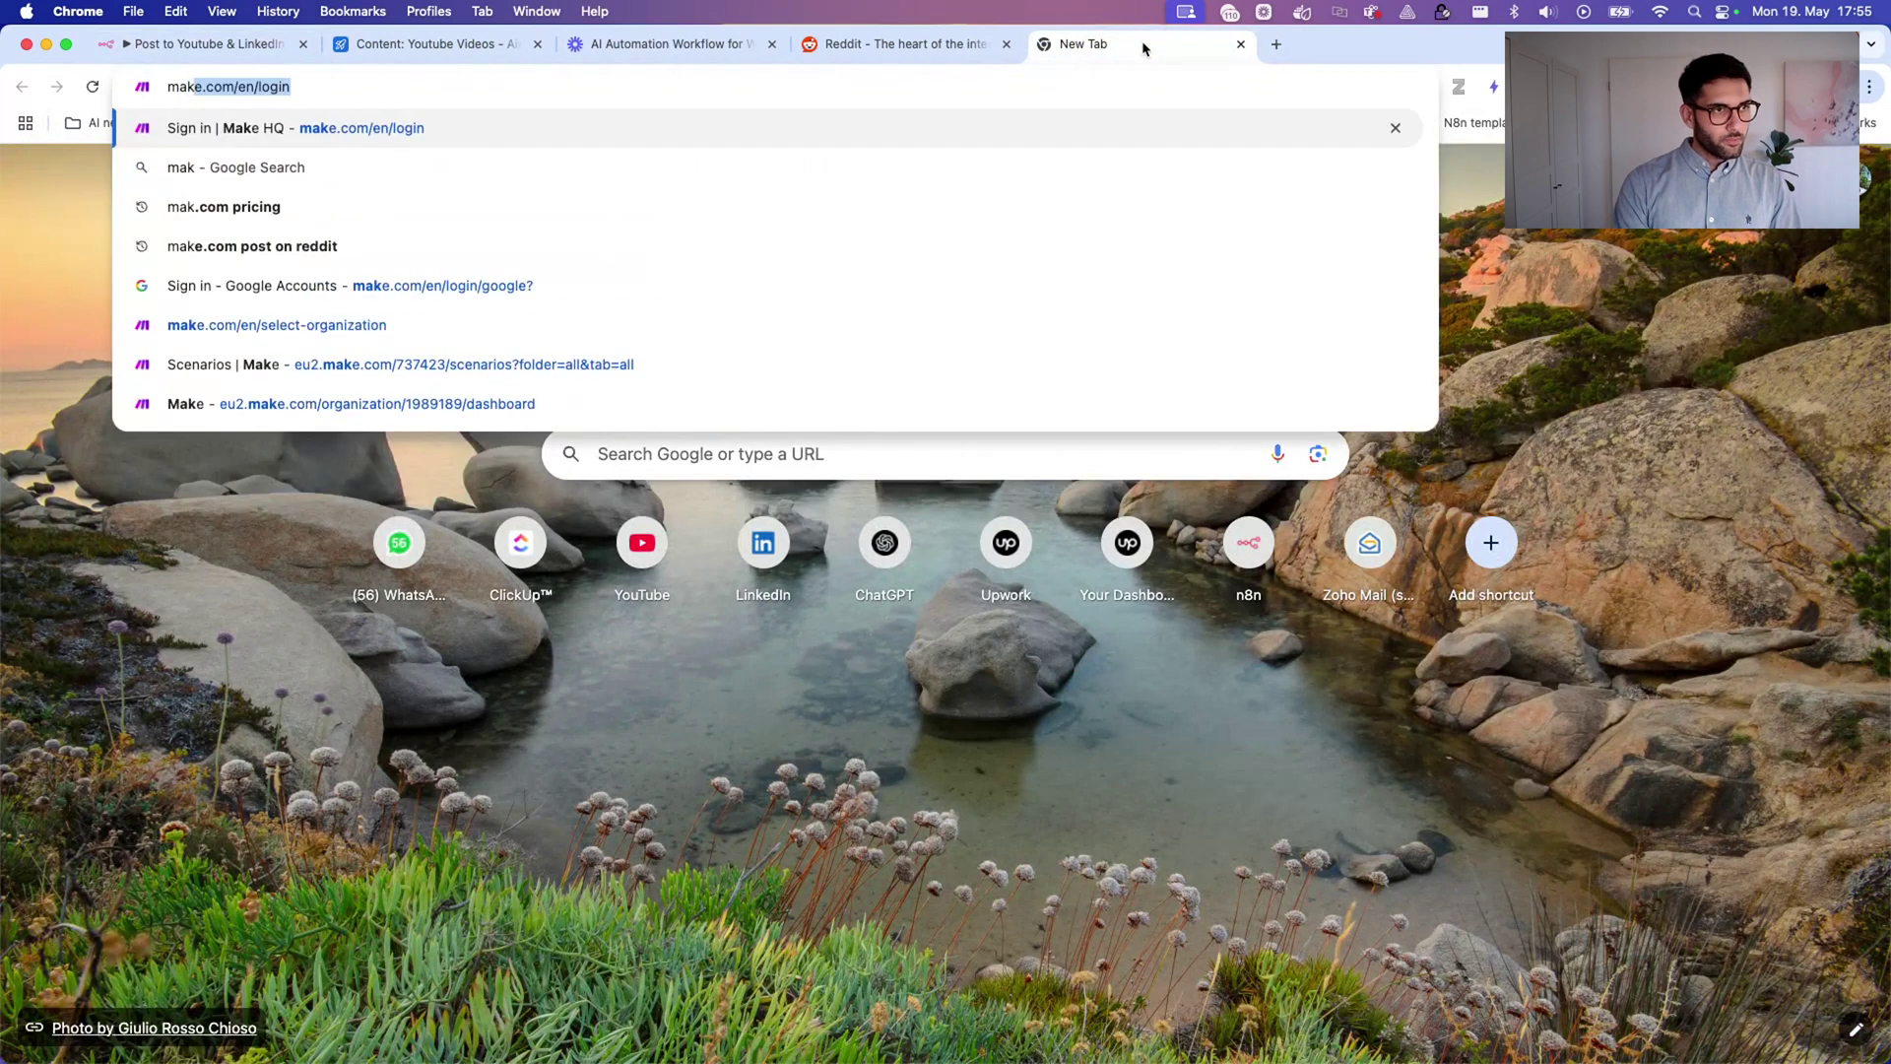
click(607, 404)
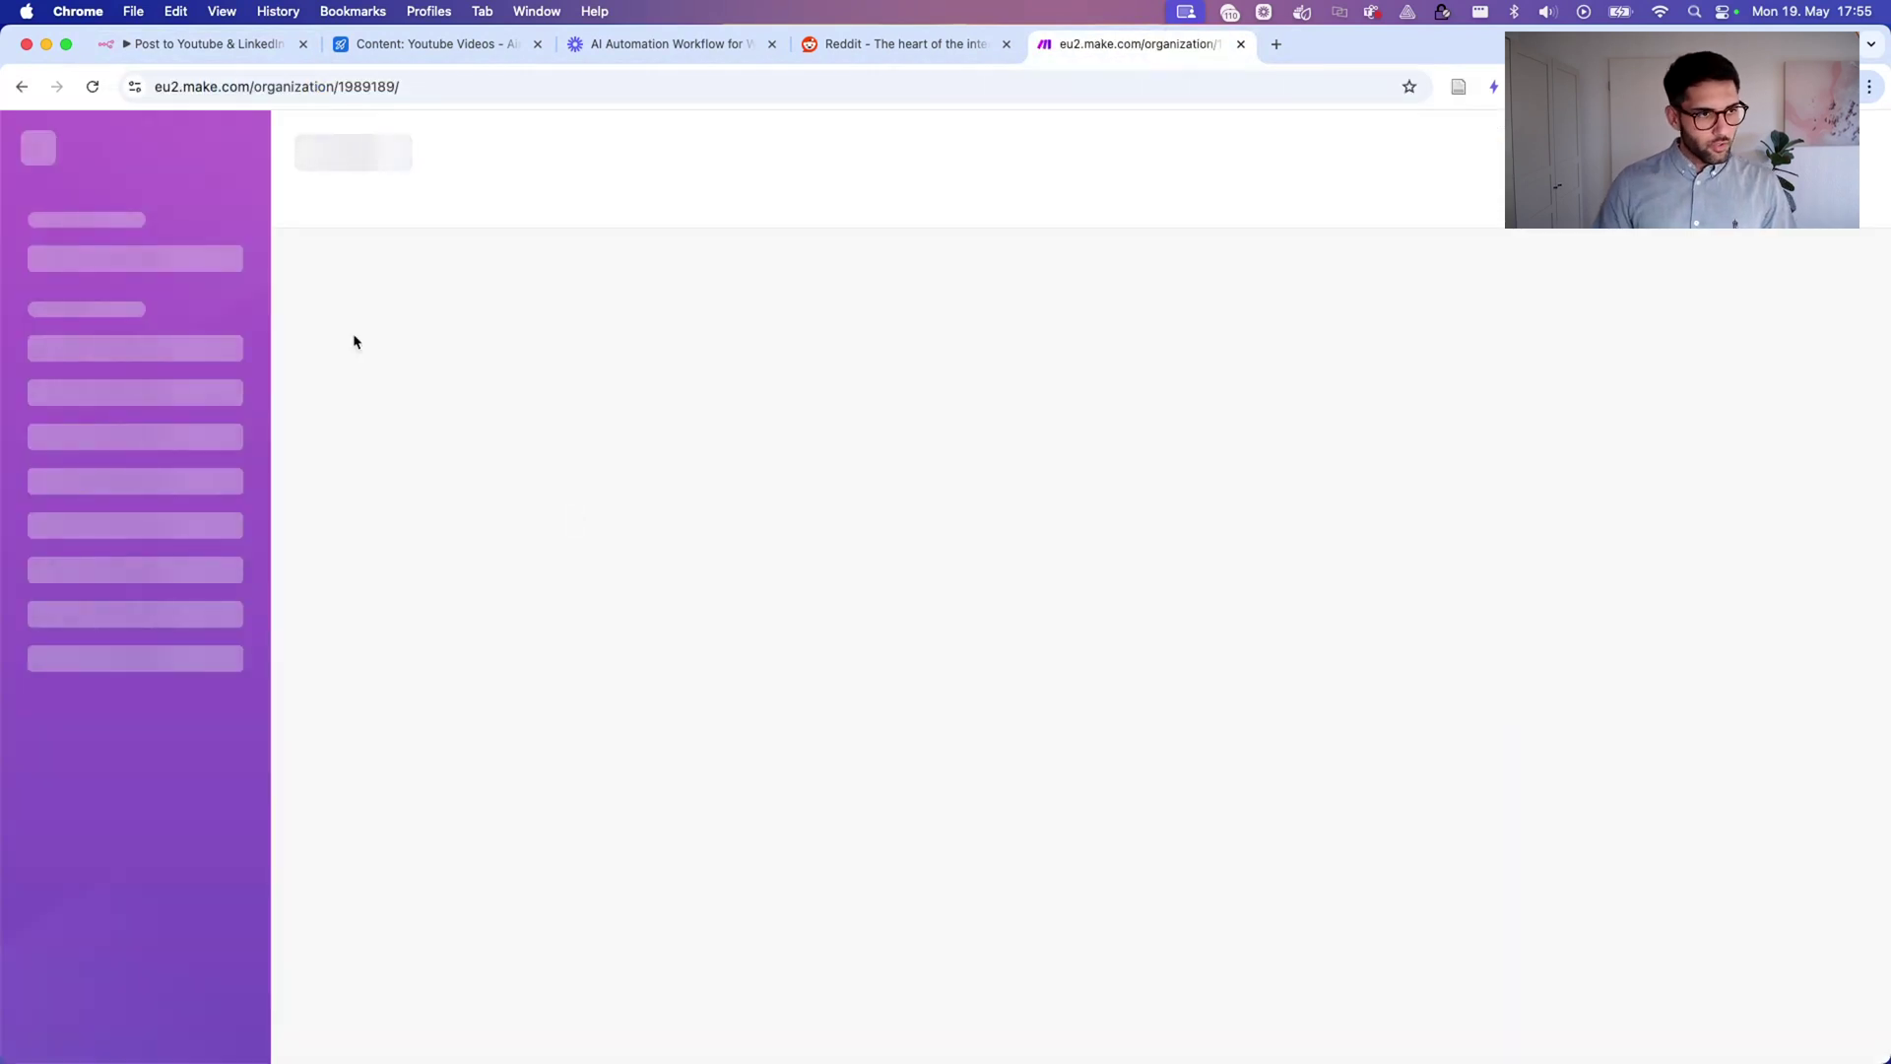
click(239, 360)
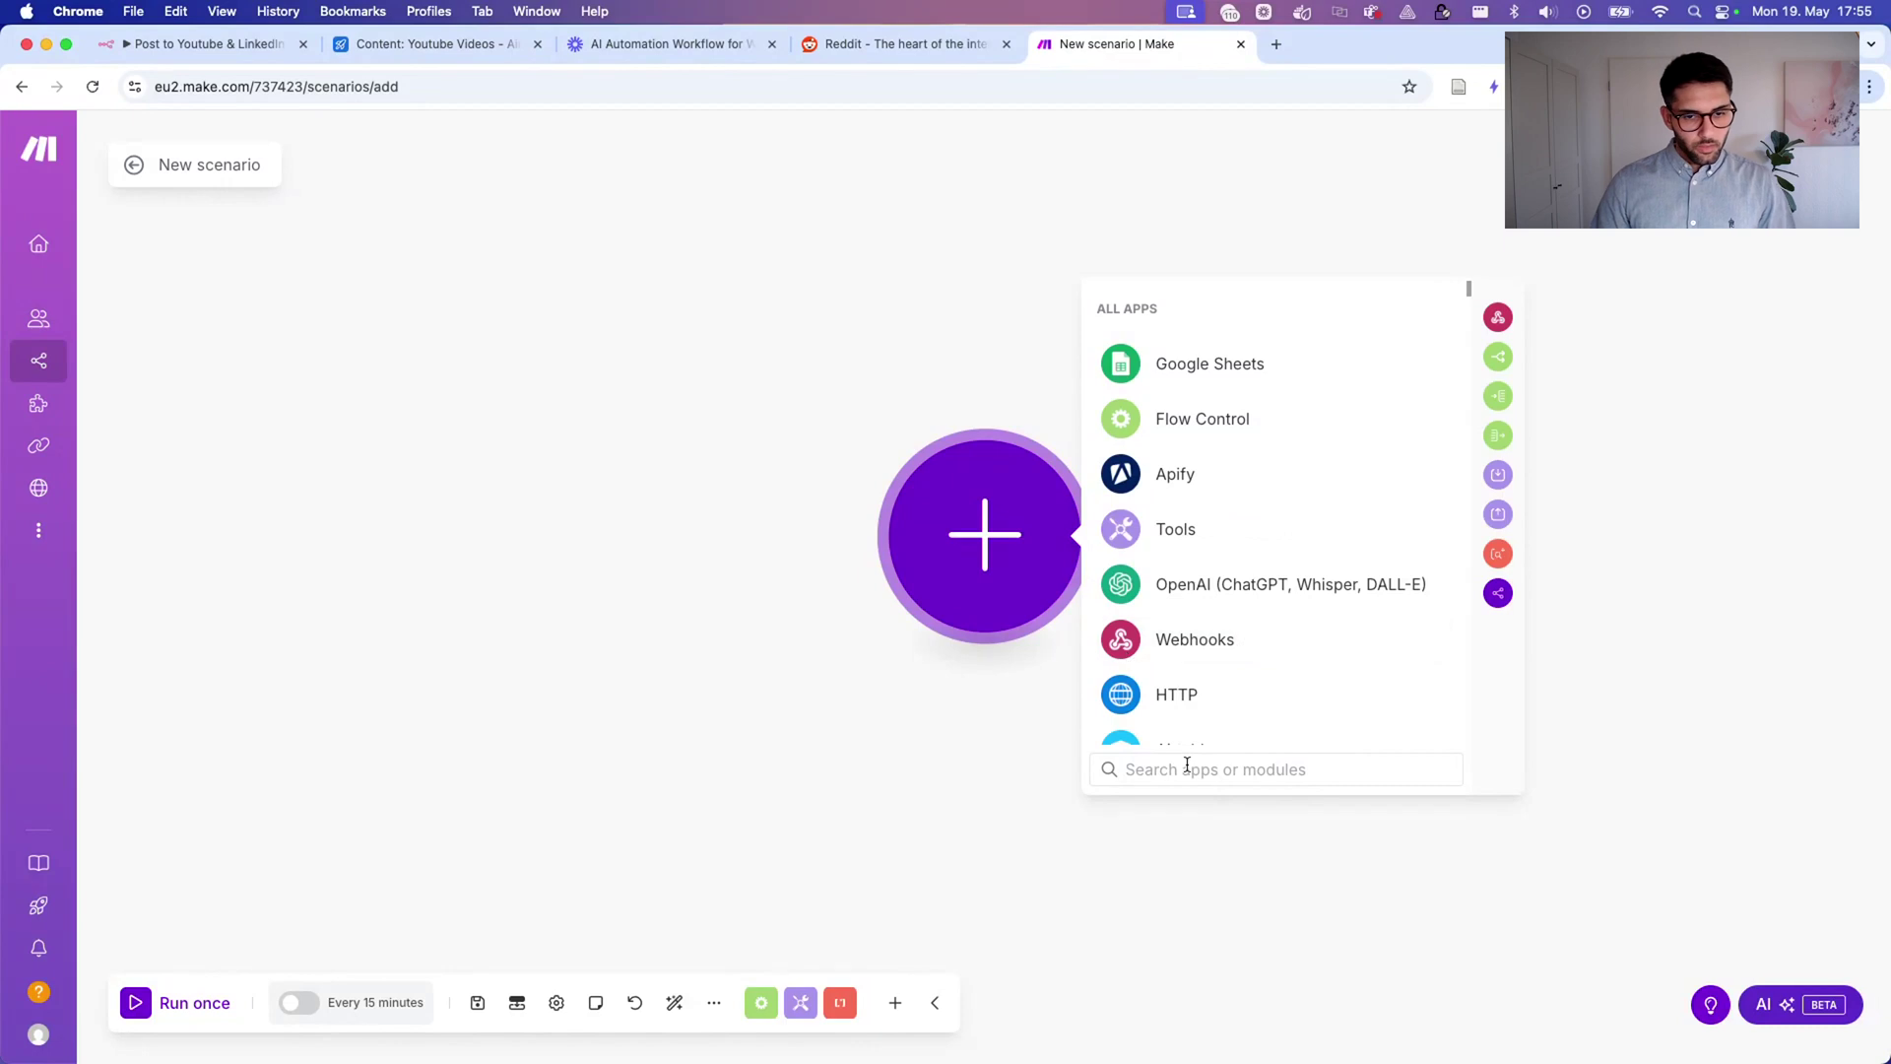
Search the Make apps for "youtube" and add the YouTube Upload a Video module to the scenario.
text(youu)
key(BackSpace)
text(tube)
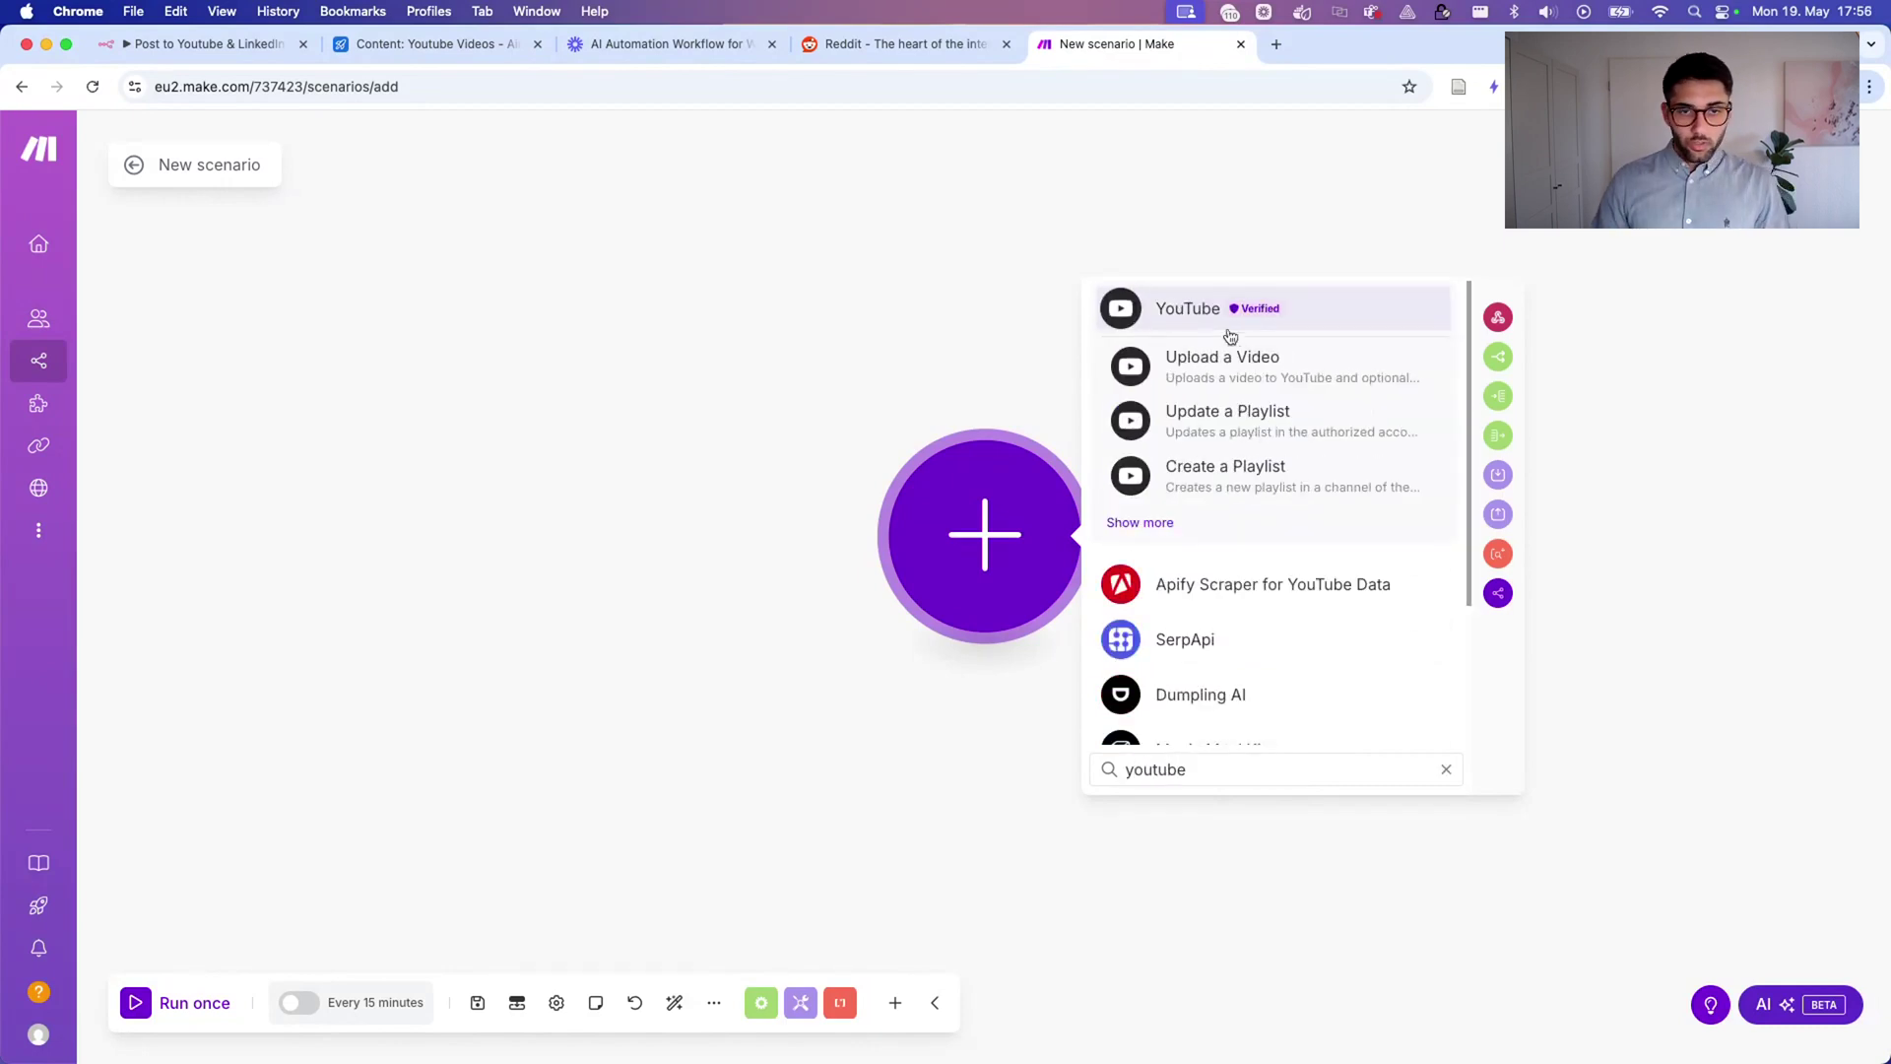
click(1200, 316)
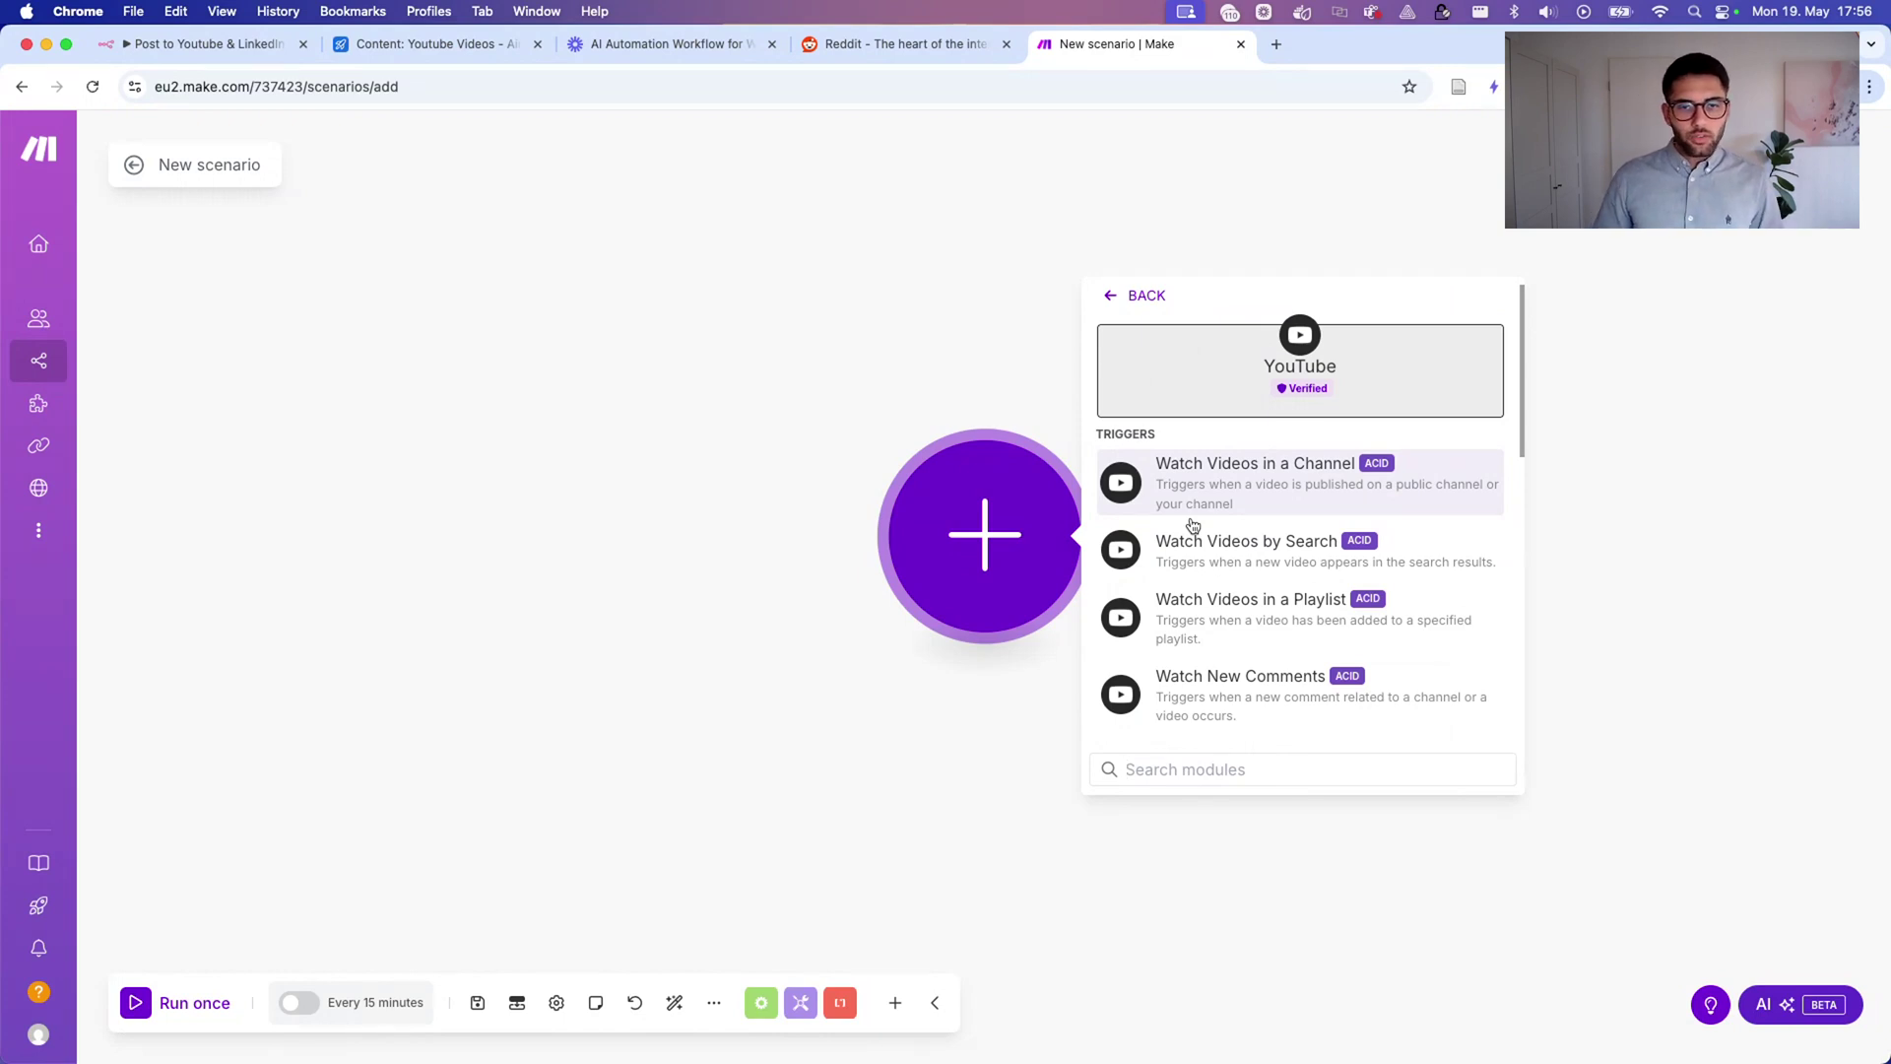
scroll(1192, 524, down, 5)
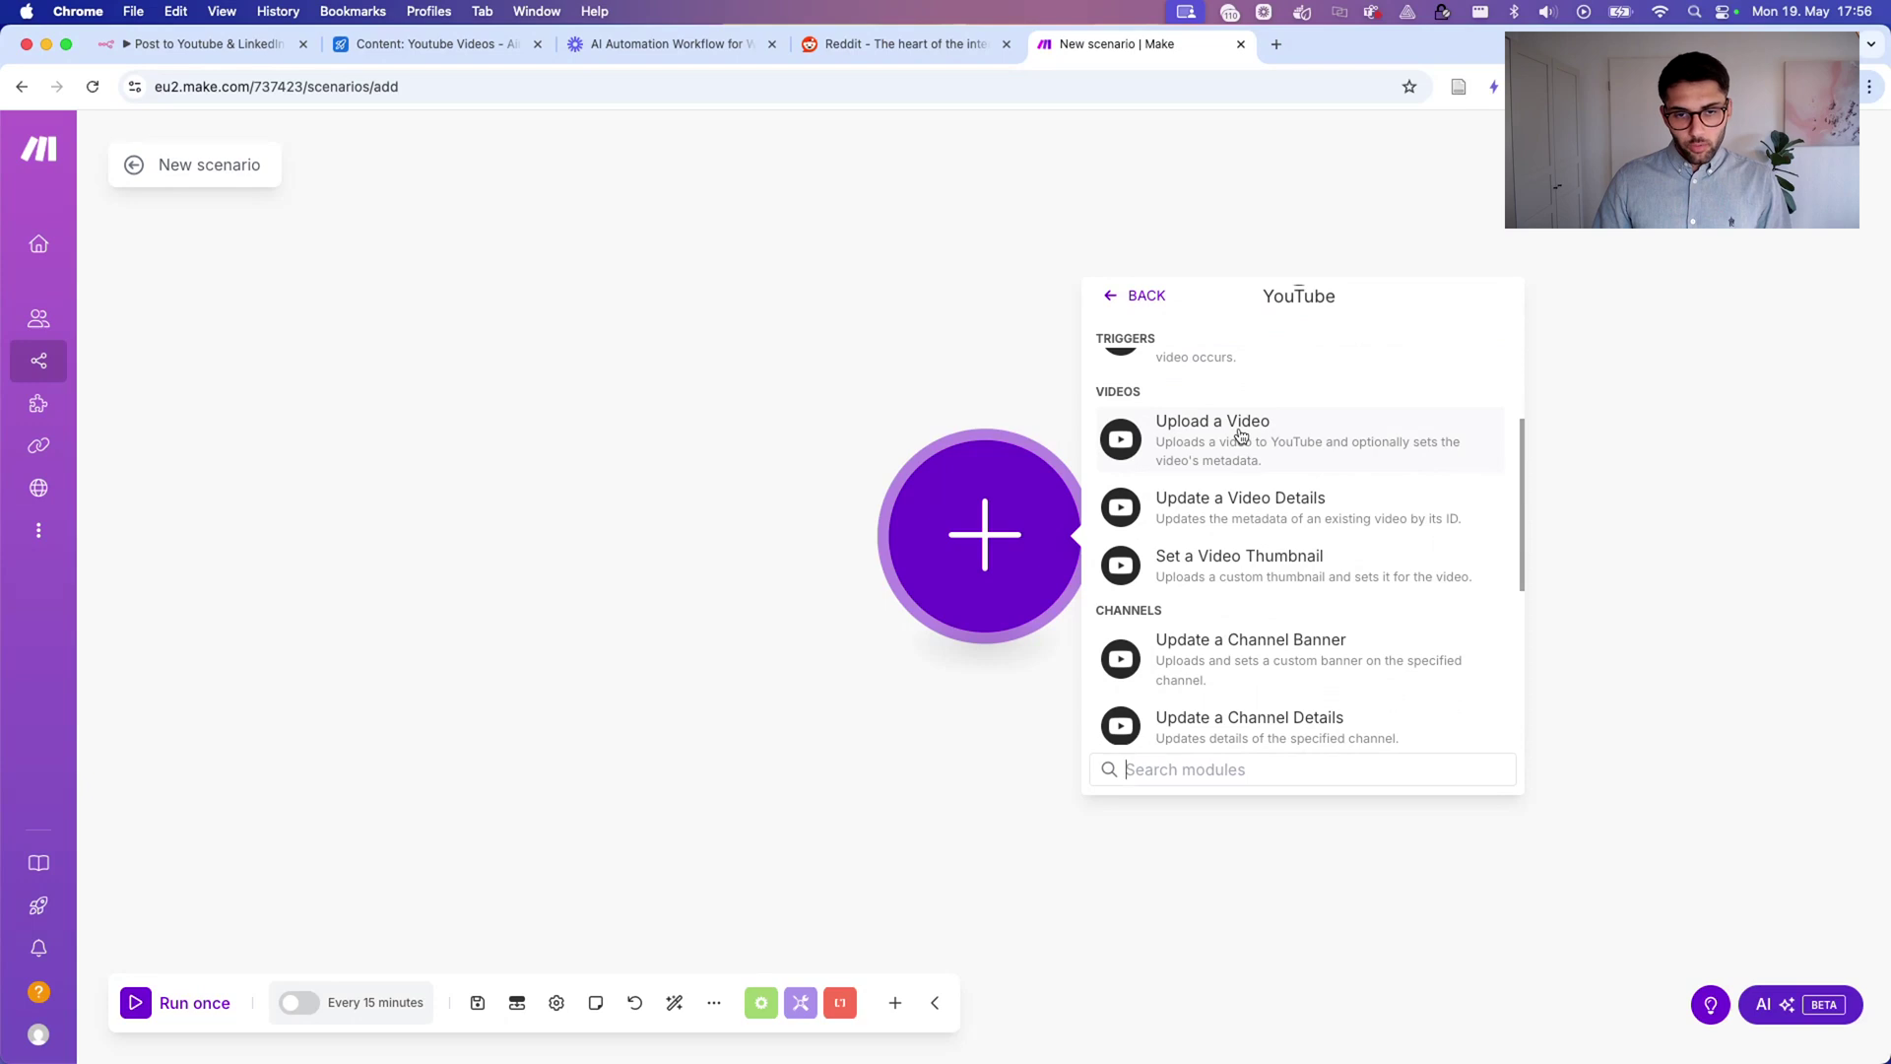
click(1241, 436)
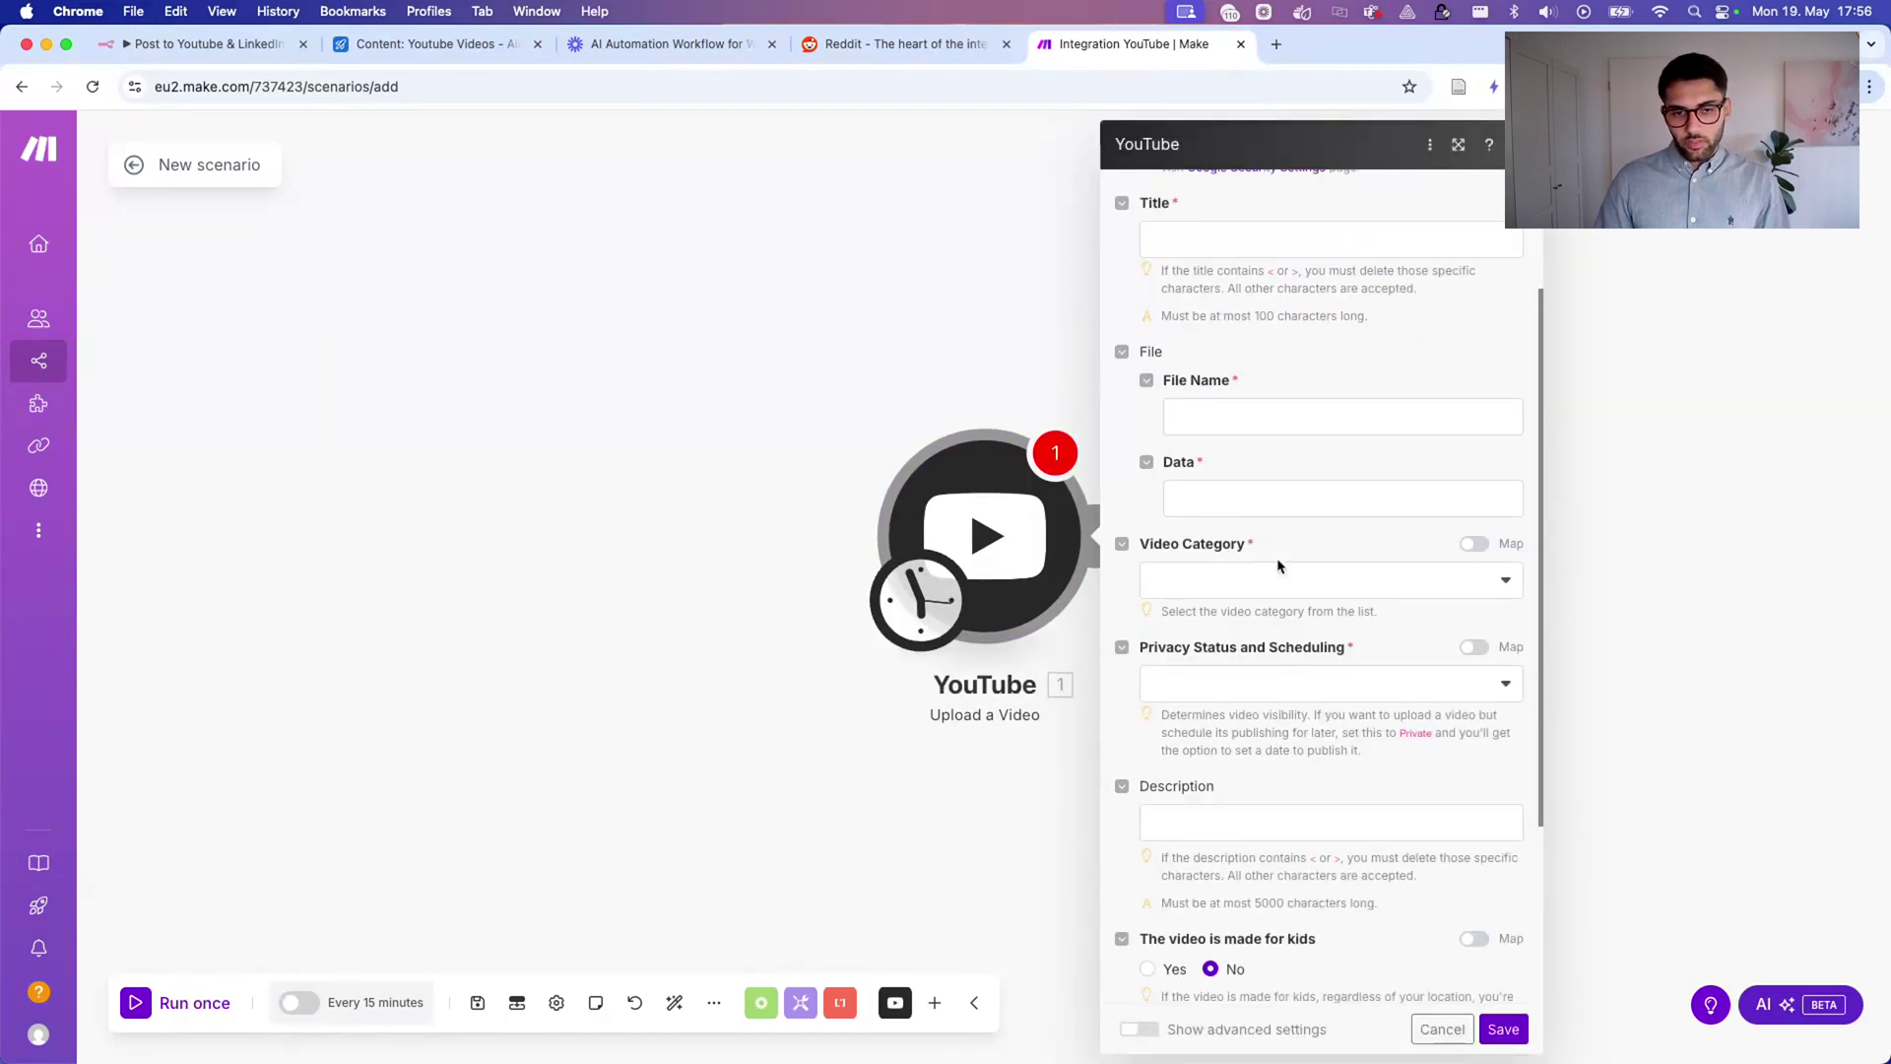
Review the Upload a Video module's title, file, category, privacy and description fields, and close its settings.
scroll(1278, 566, down, 1)
scroll(1237, 605, down, 3)
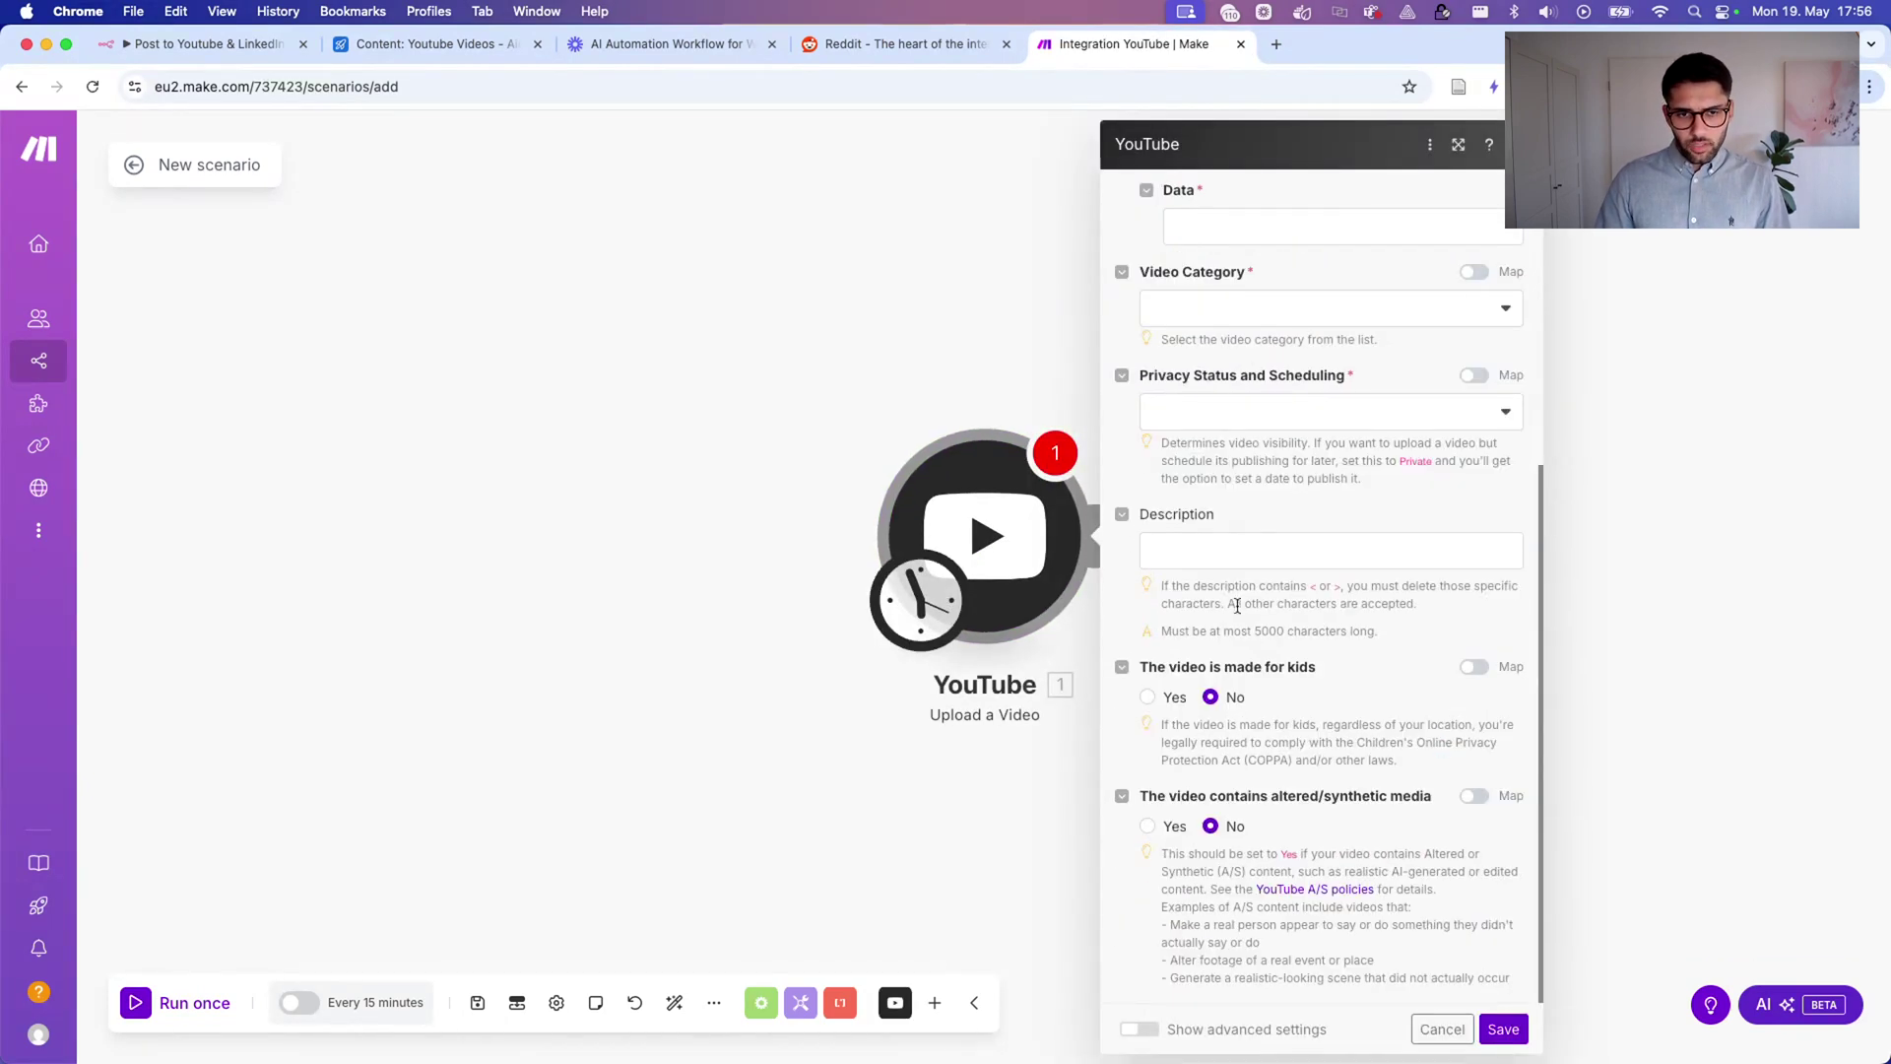
click(1504, 1029)
Add a YouTube Set a Video Thumbnail module after the Upload a Video module.
click(1108, 539)
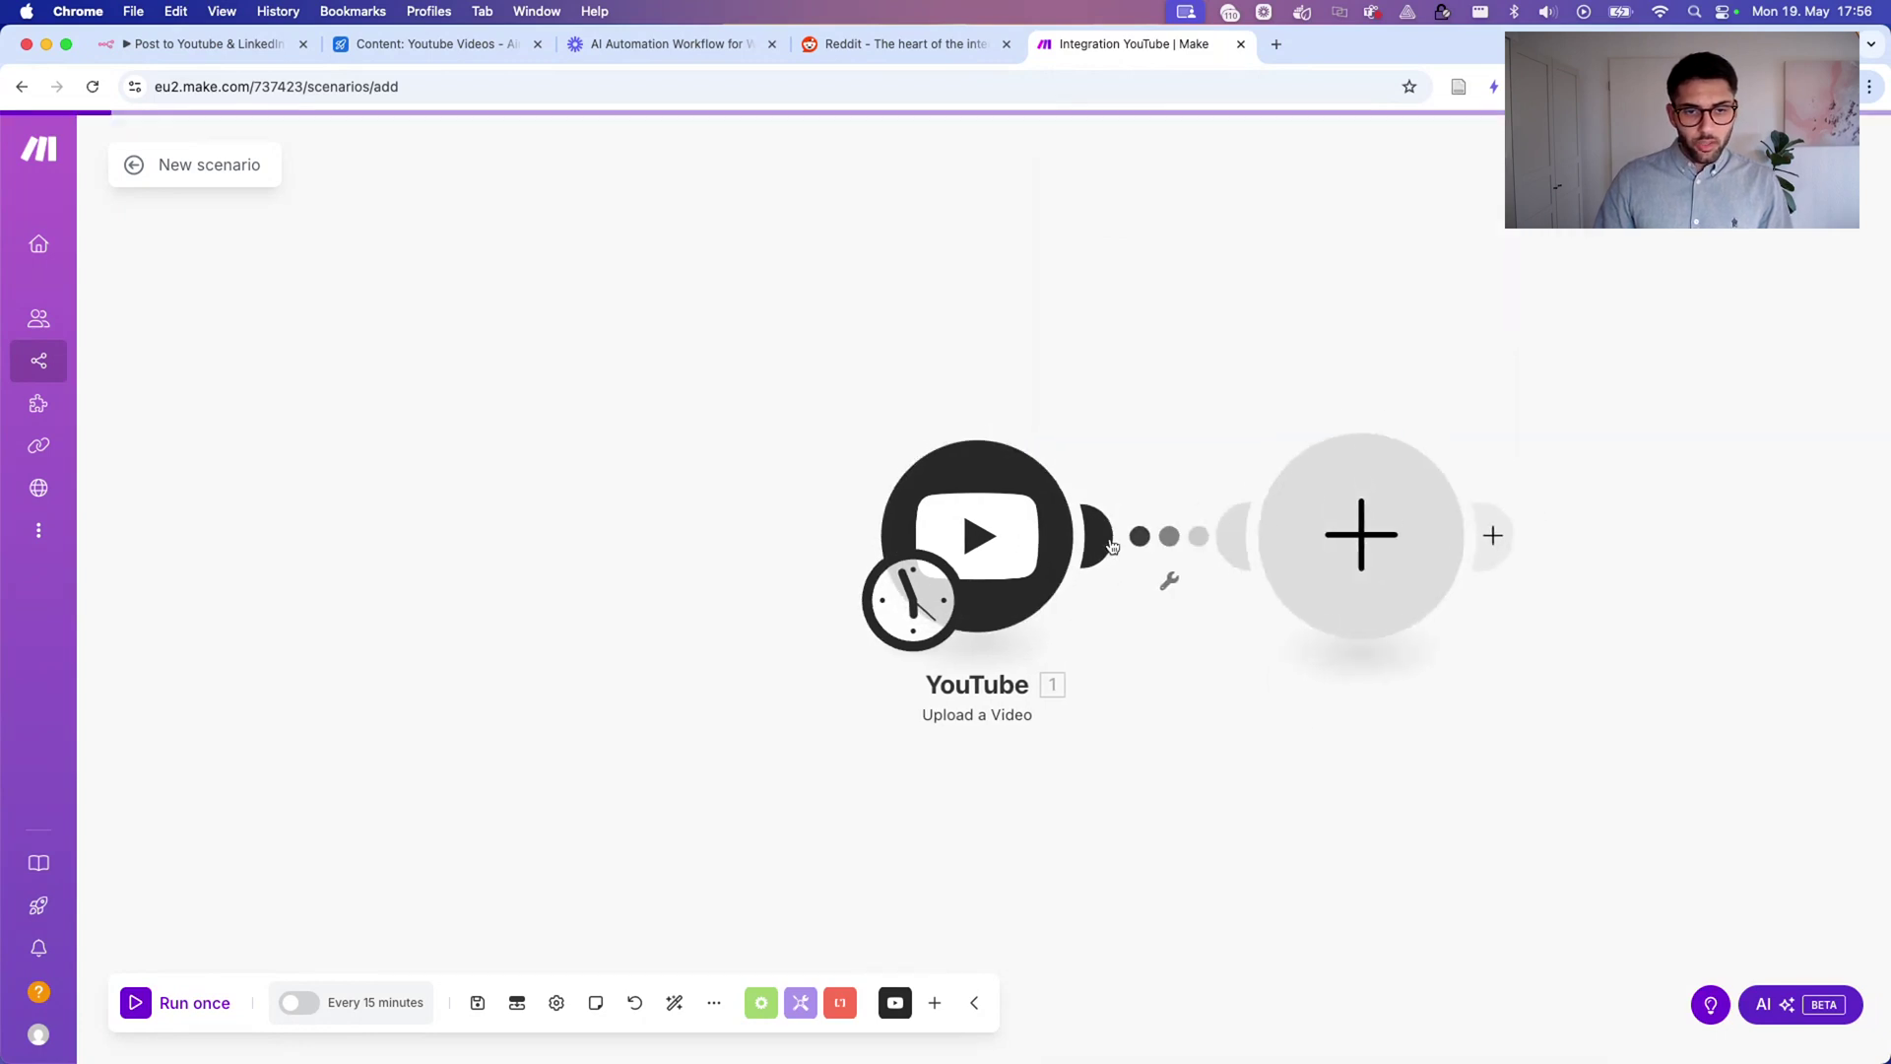
click(1536, 367)
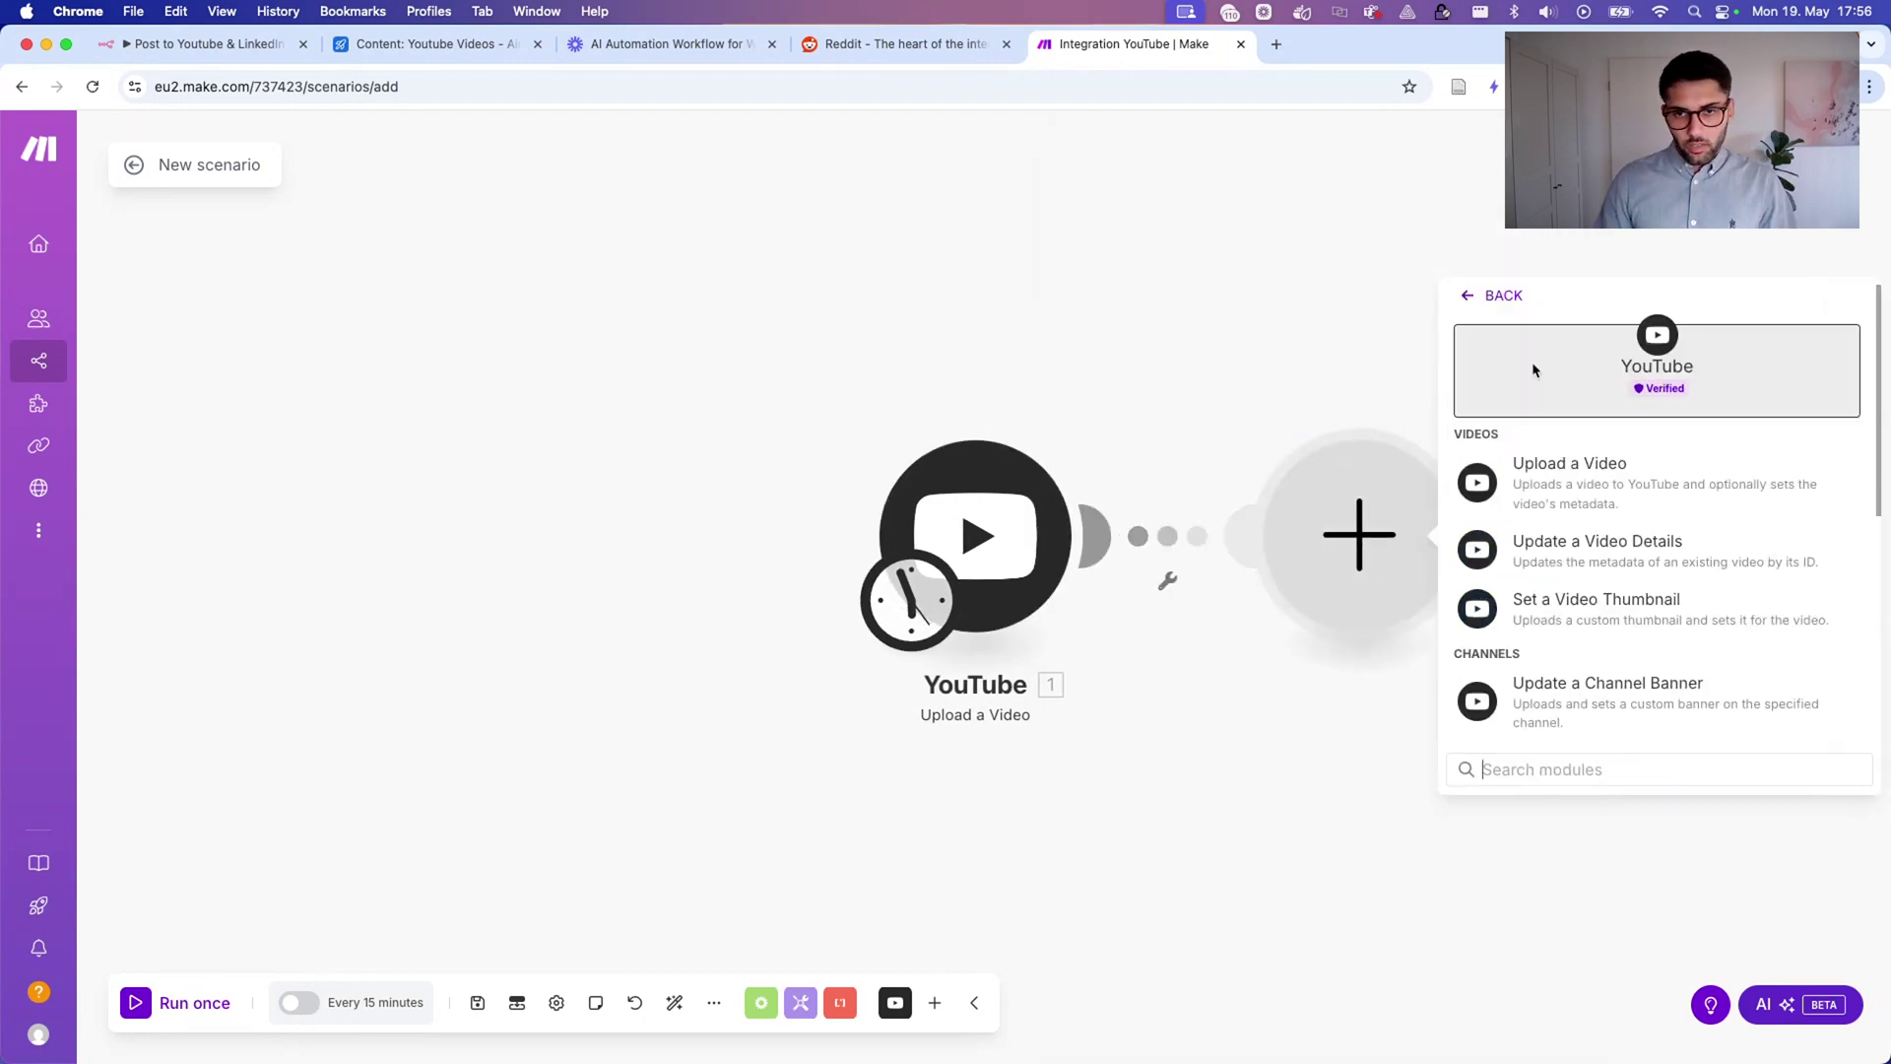
scroll(1616, 607, down, 1)
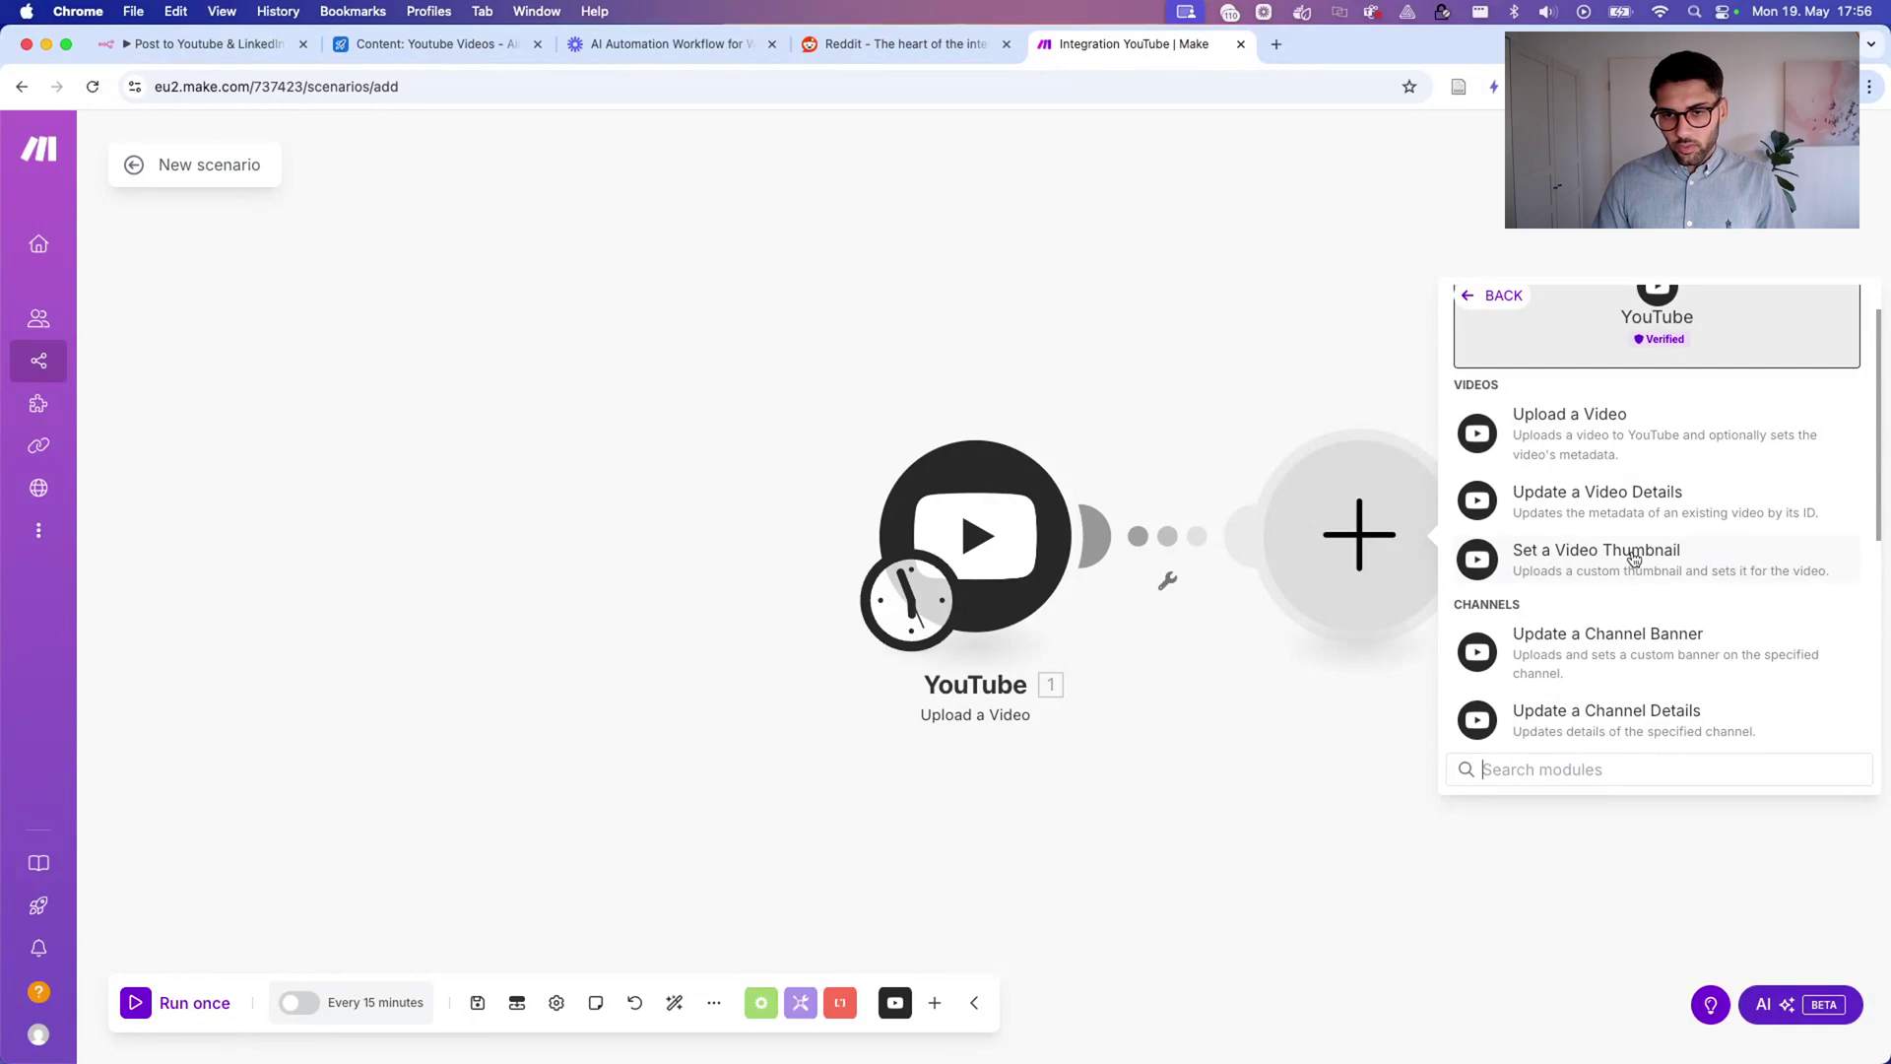
click(1820, 578)
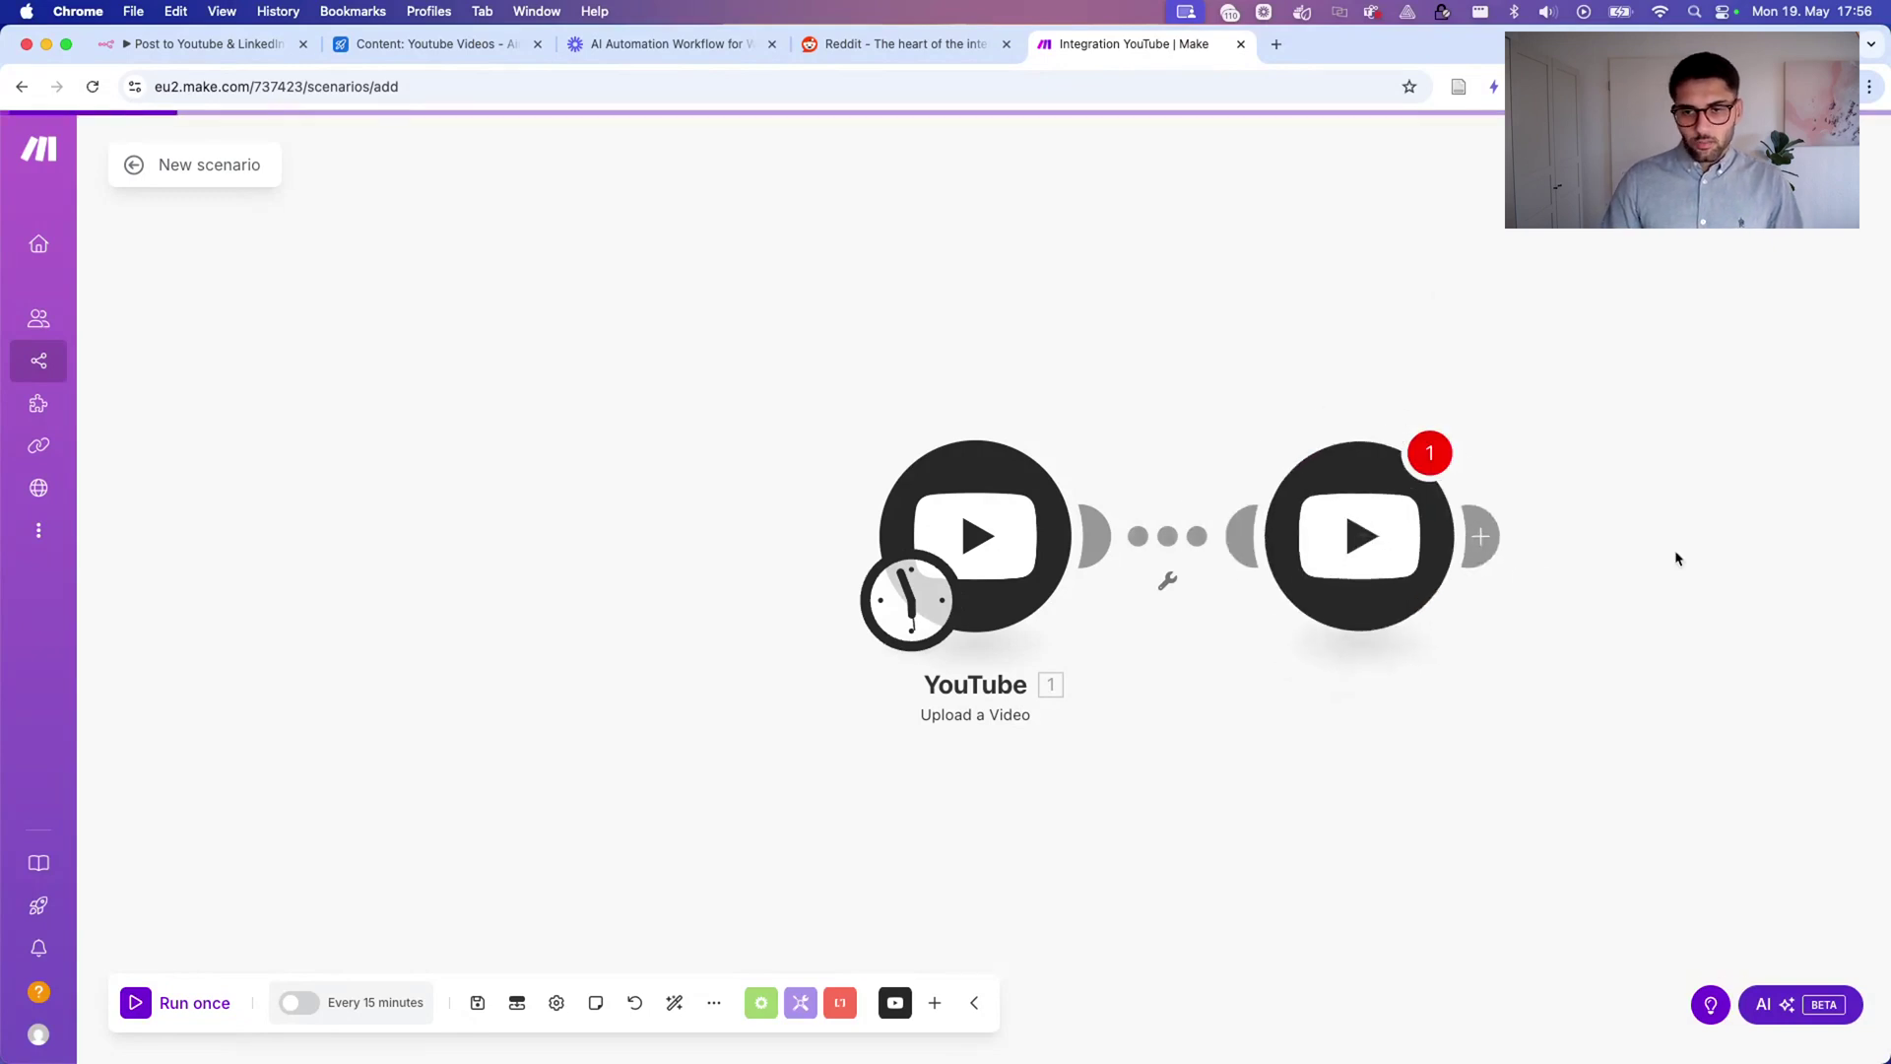
Examine the thumbnail module's Video ID field, its mappable upload values and the Thumbnail Data field, and close the settings.
click(1544, 529)
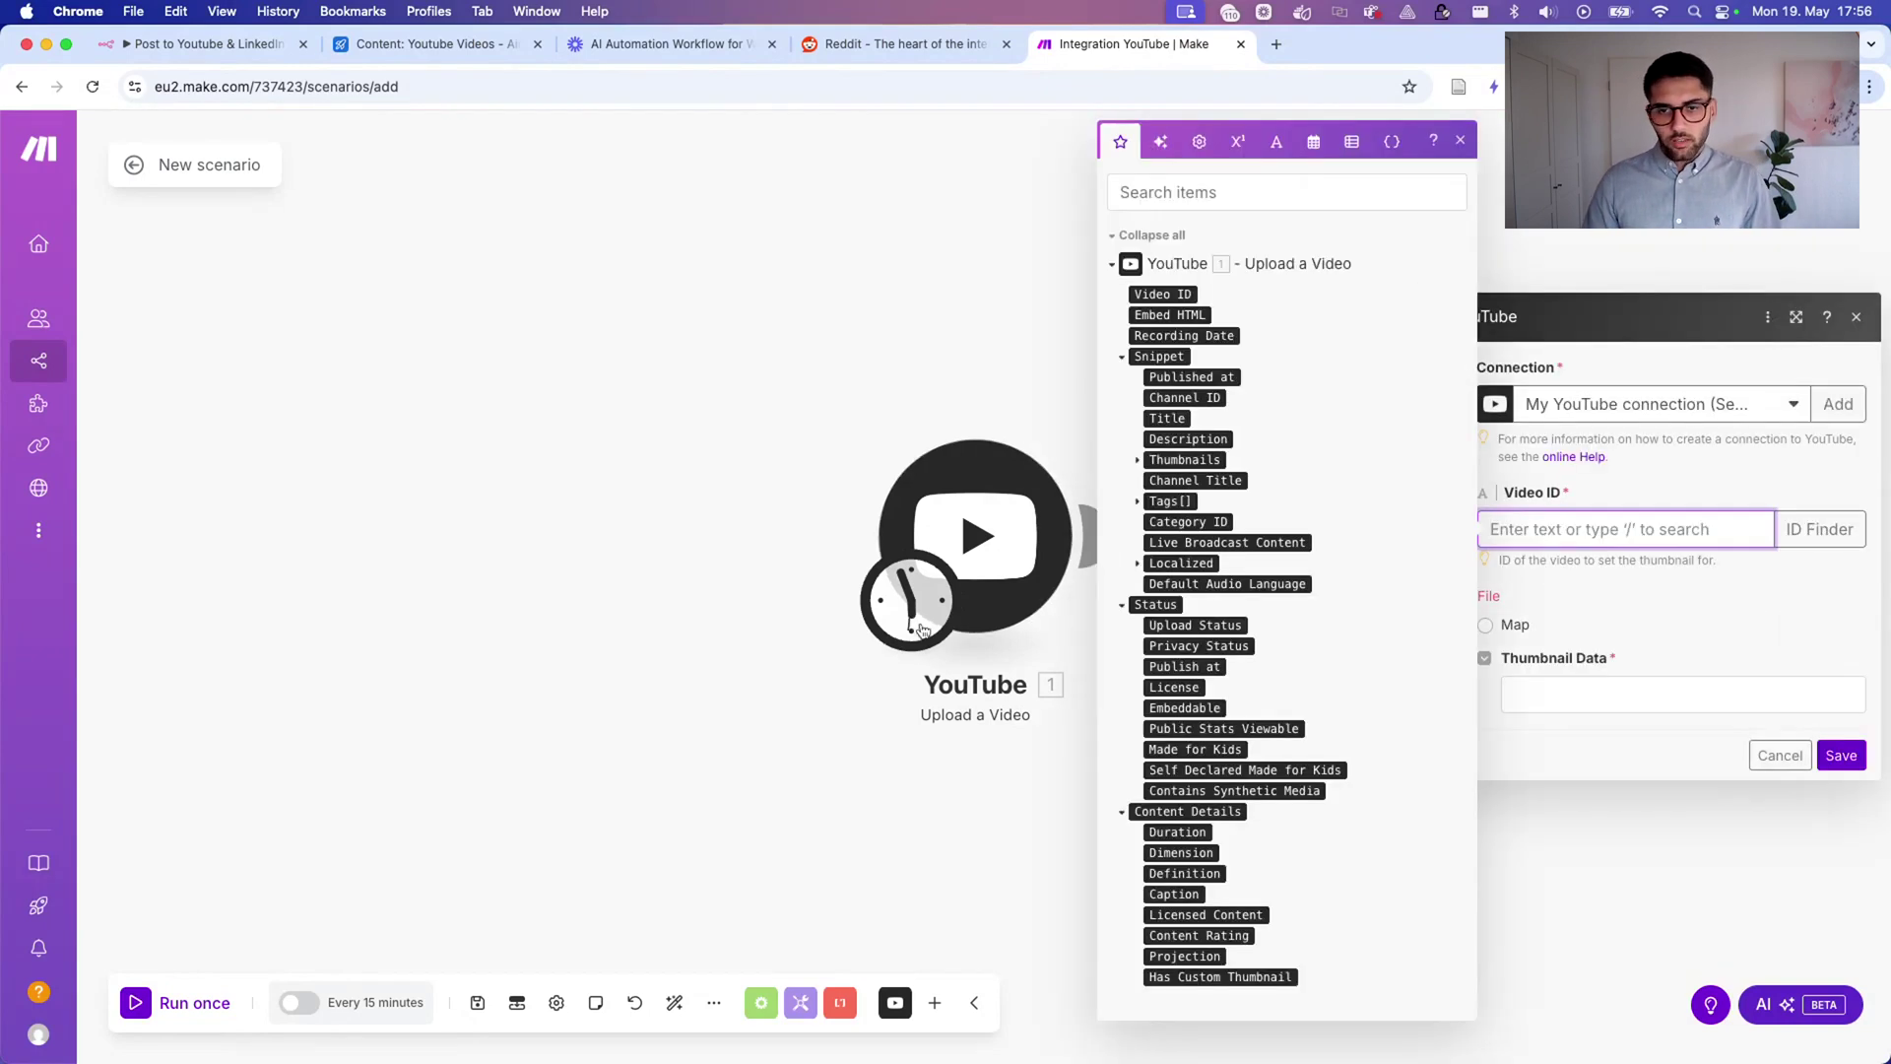
key(Escape)
click(1393, 522)
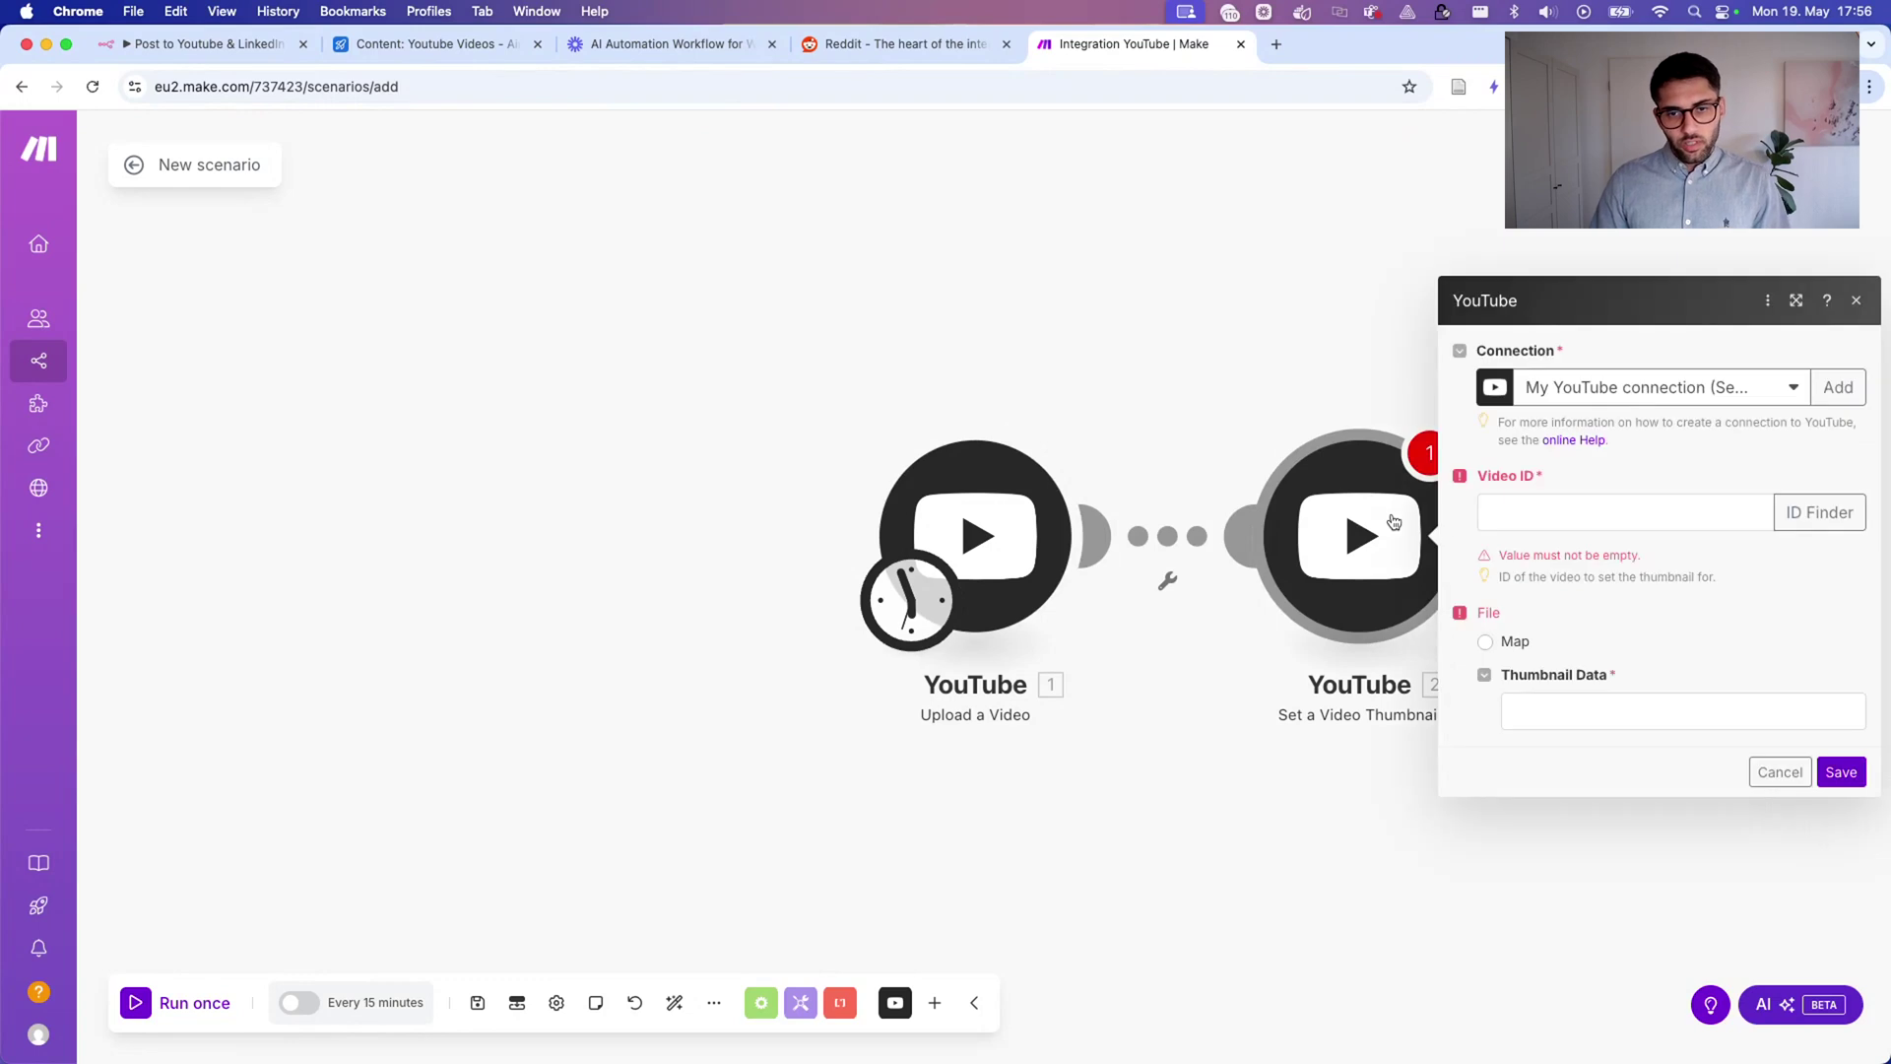
click(1547, 506)
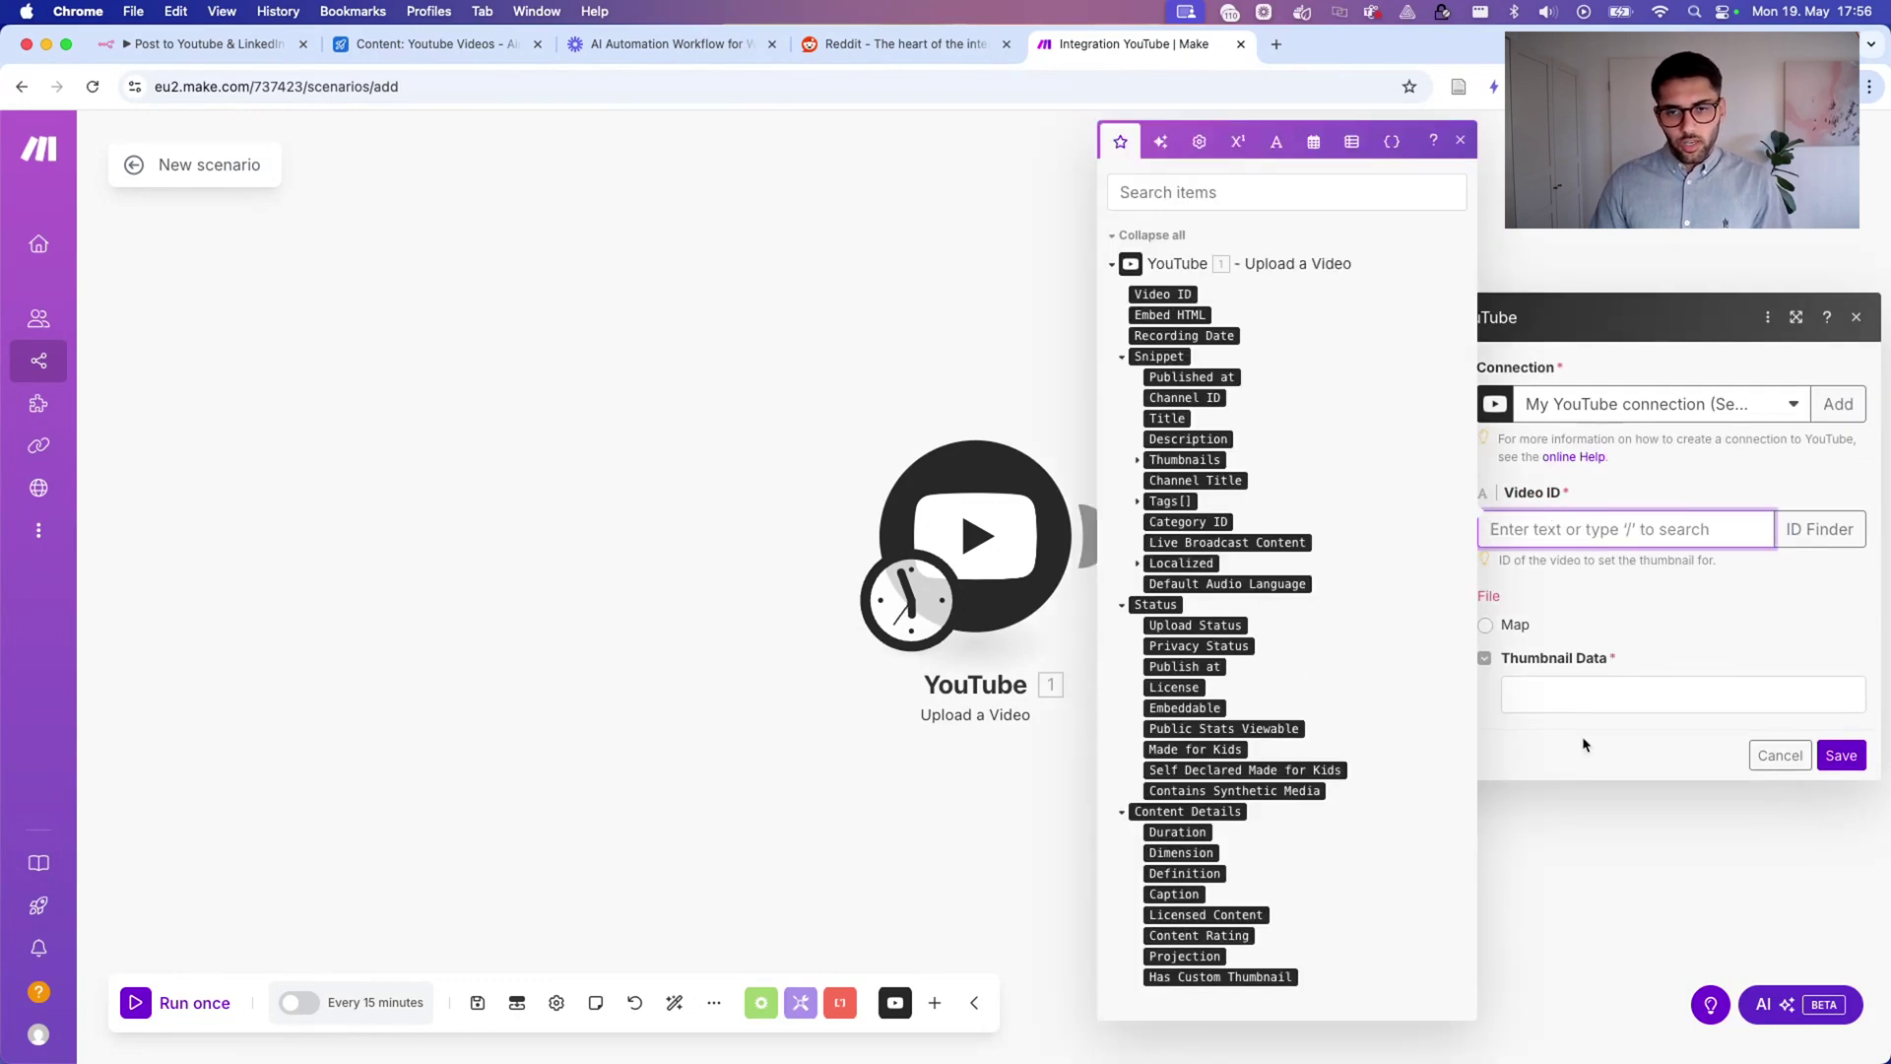
click(1576, 706)
key(Escape)
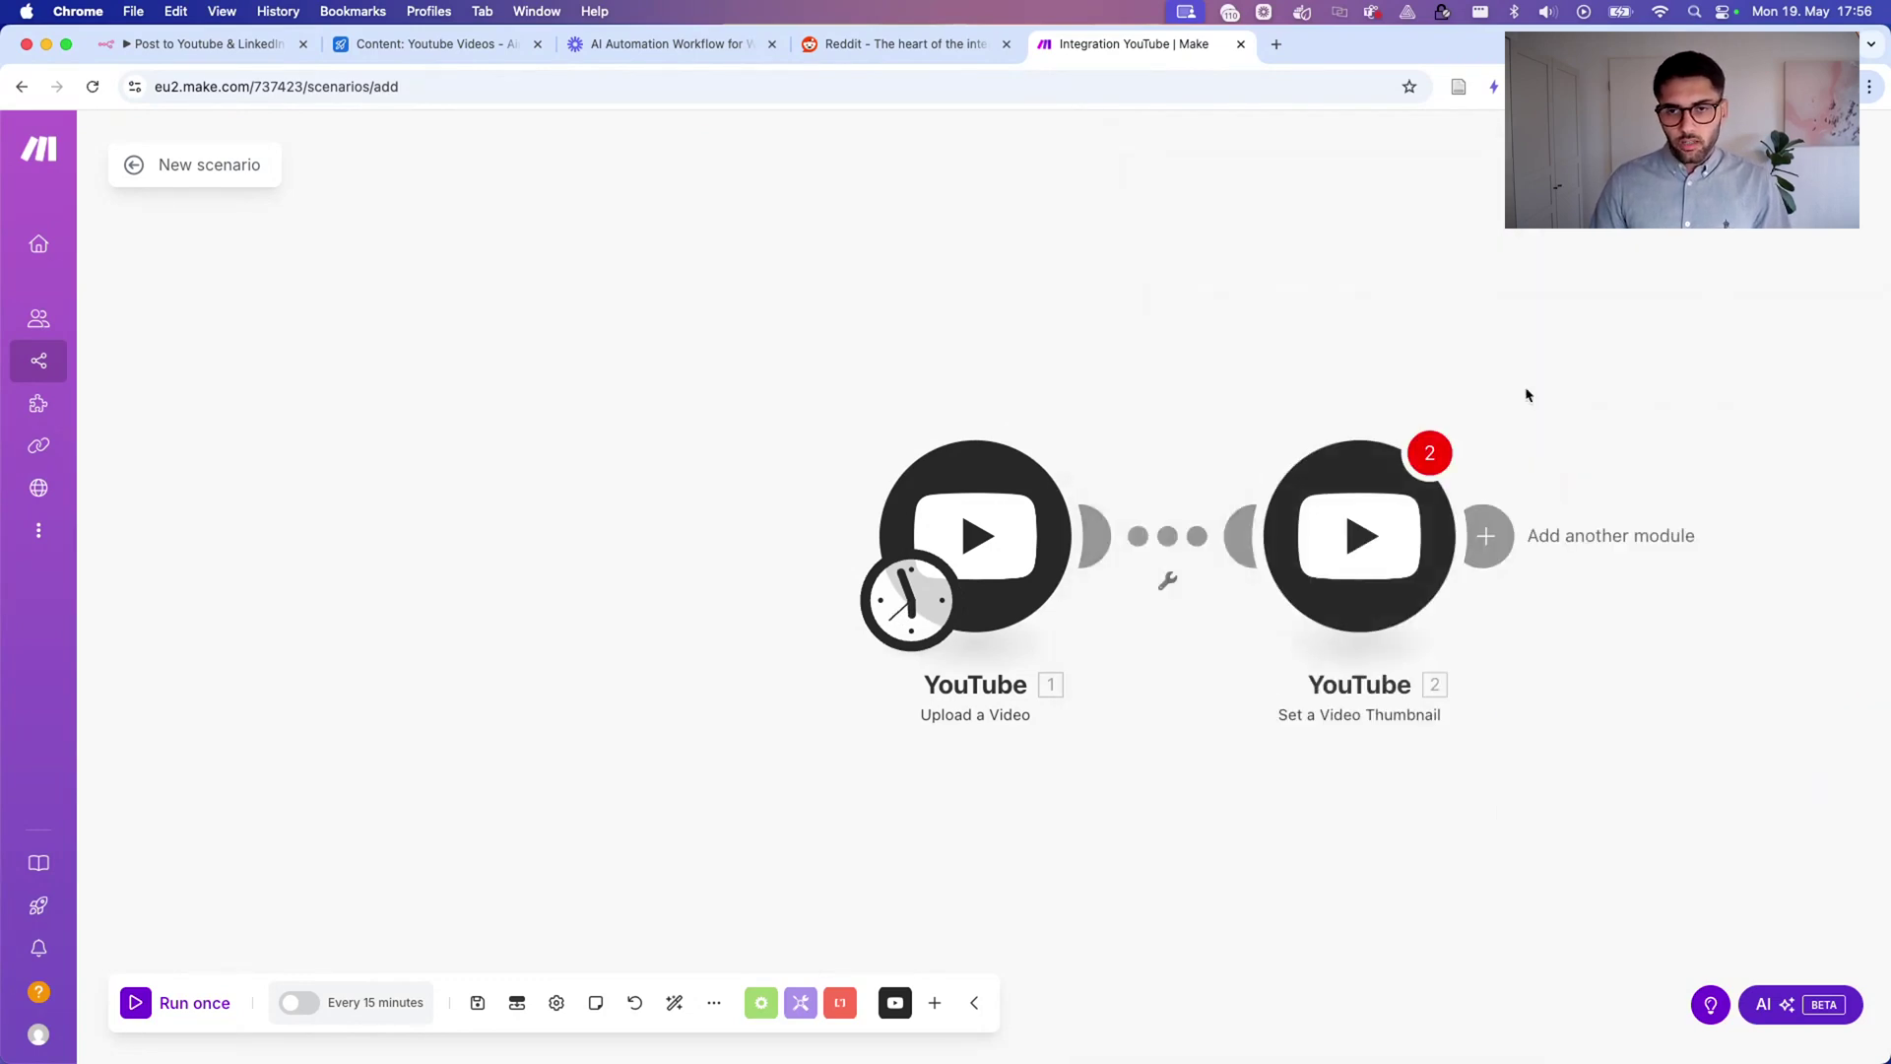
Delete the YouTube Set a Video Thumbnail module from the scenario.
click(1376, 530)
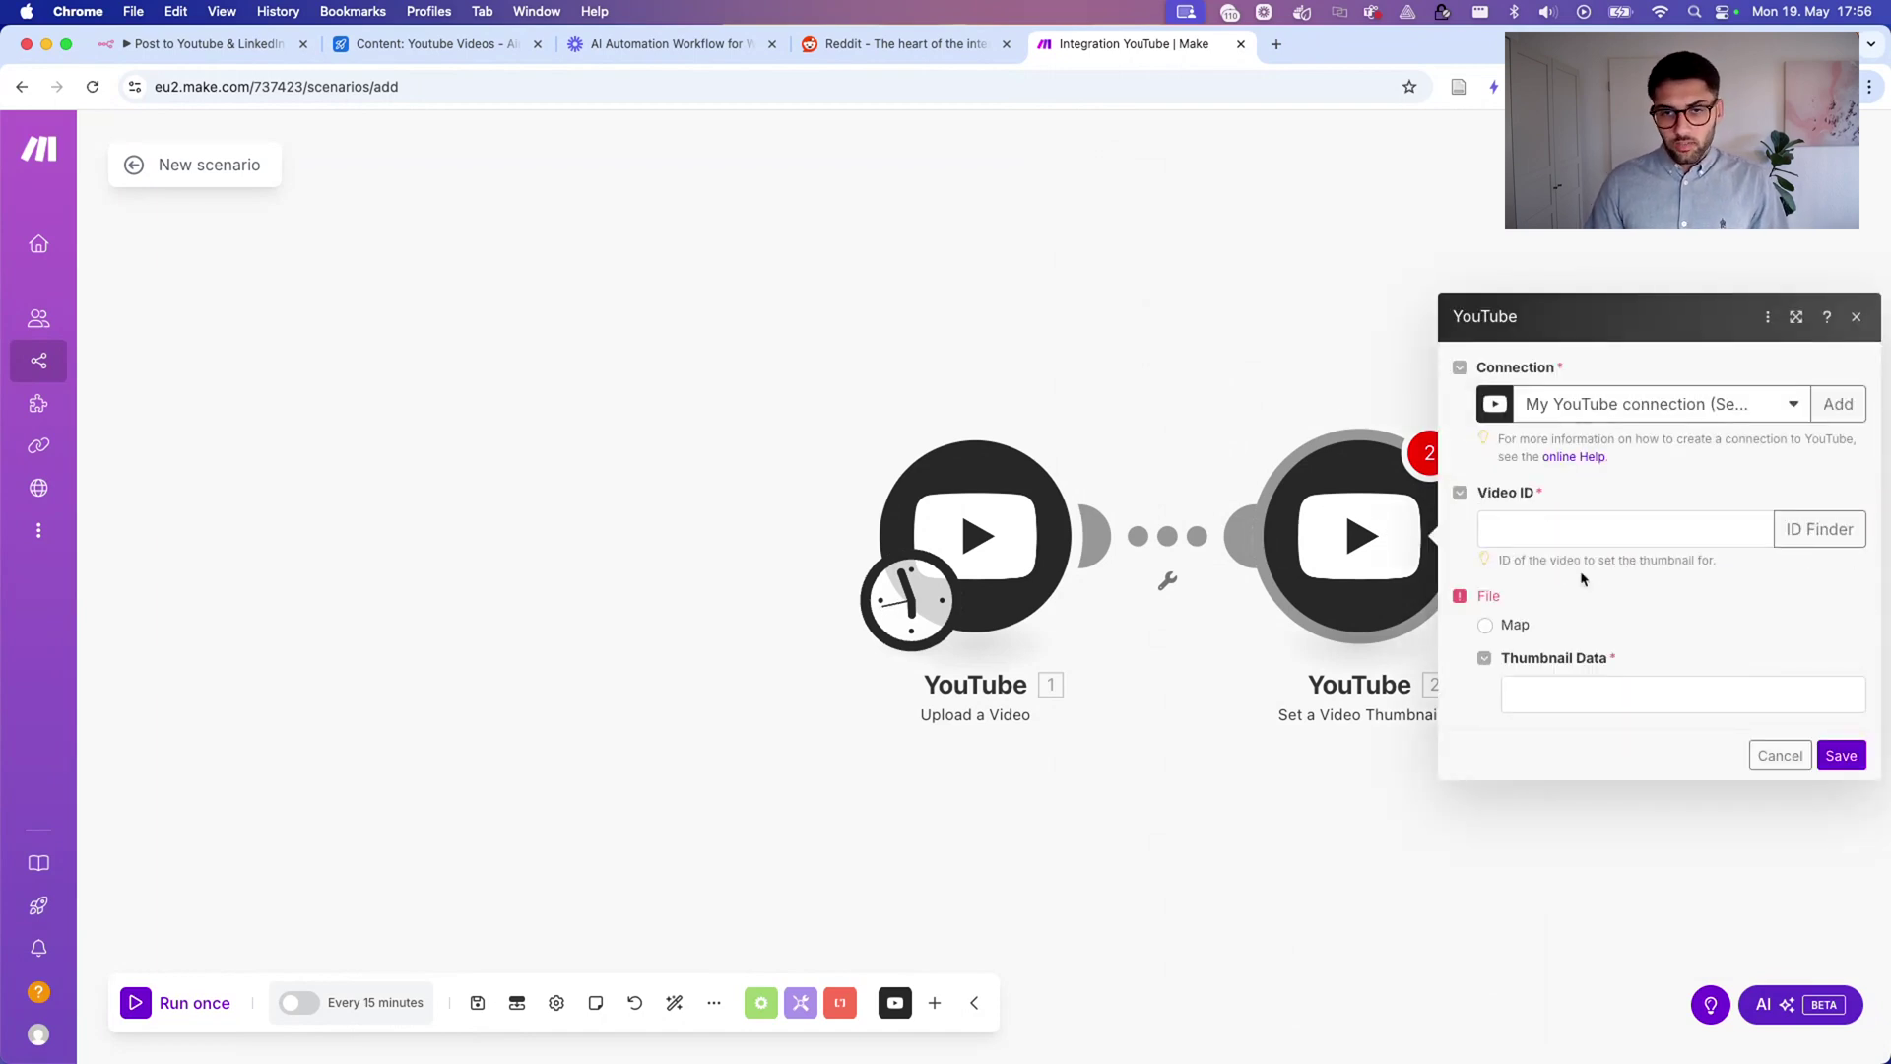
right_click(1387, 523)
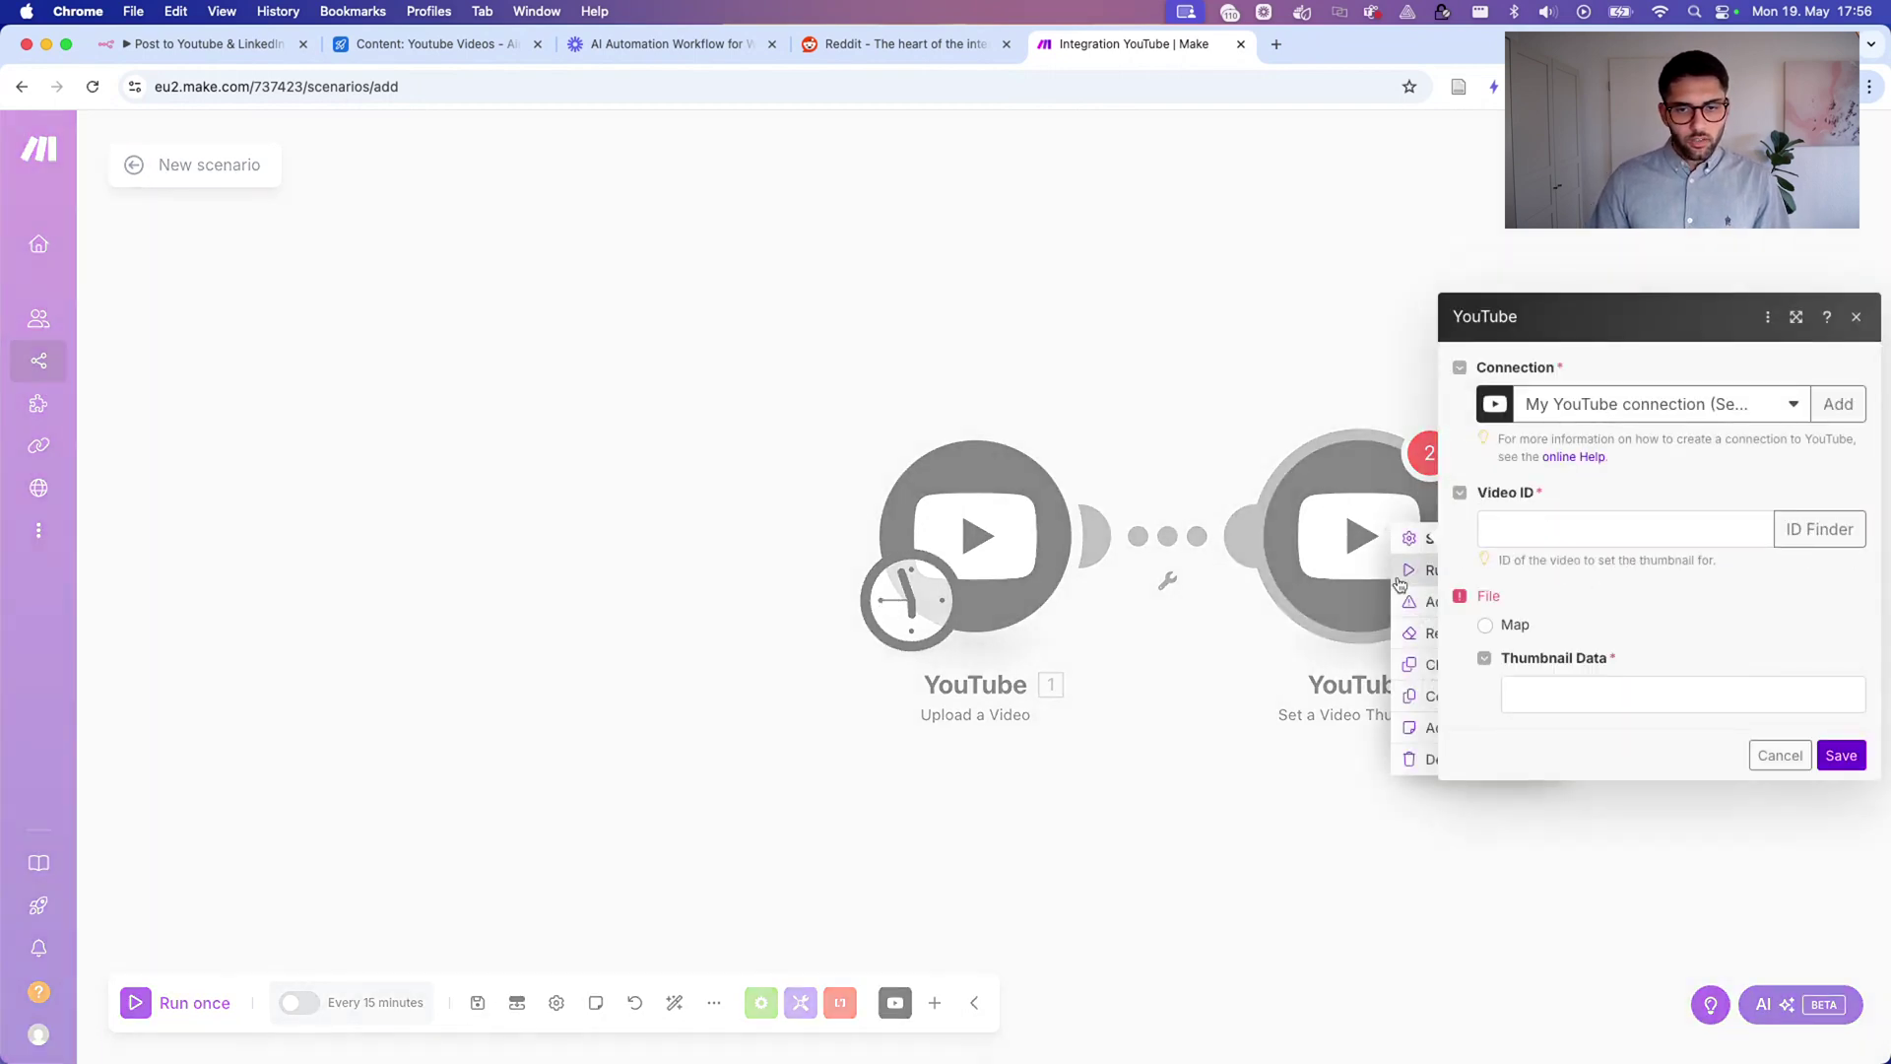
click(1418, 759)
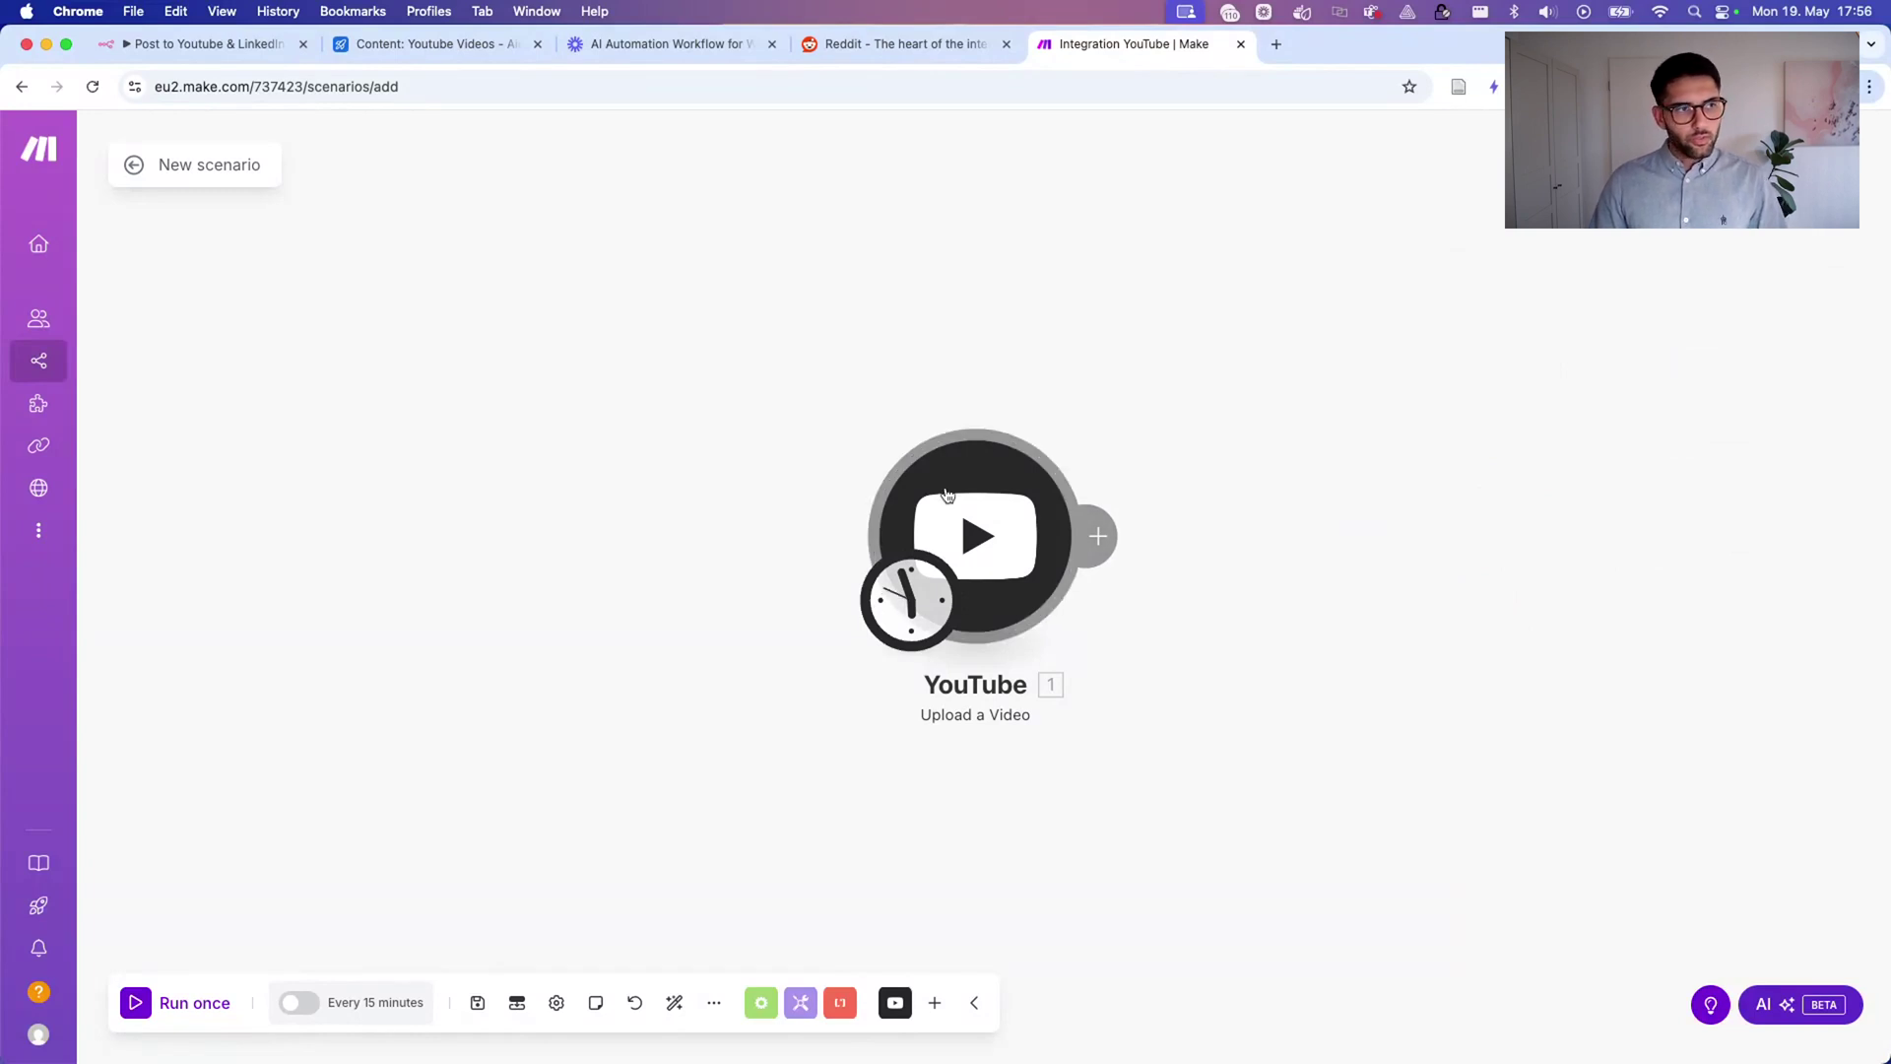
Switch to the n8n Post to Youtube & LinkedIn workflow and open the LinkedIn node's settings.
click(158, 44)
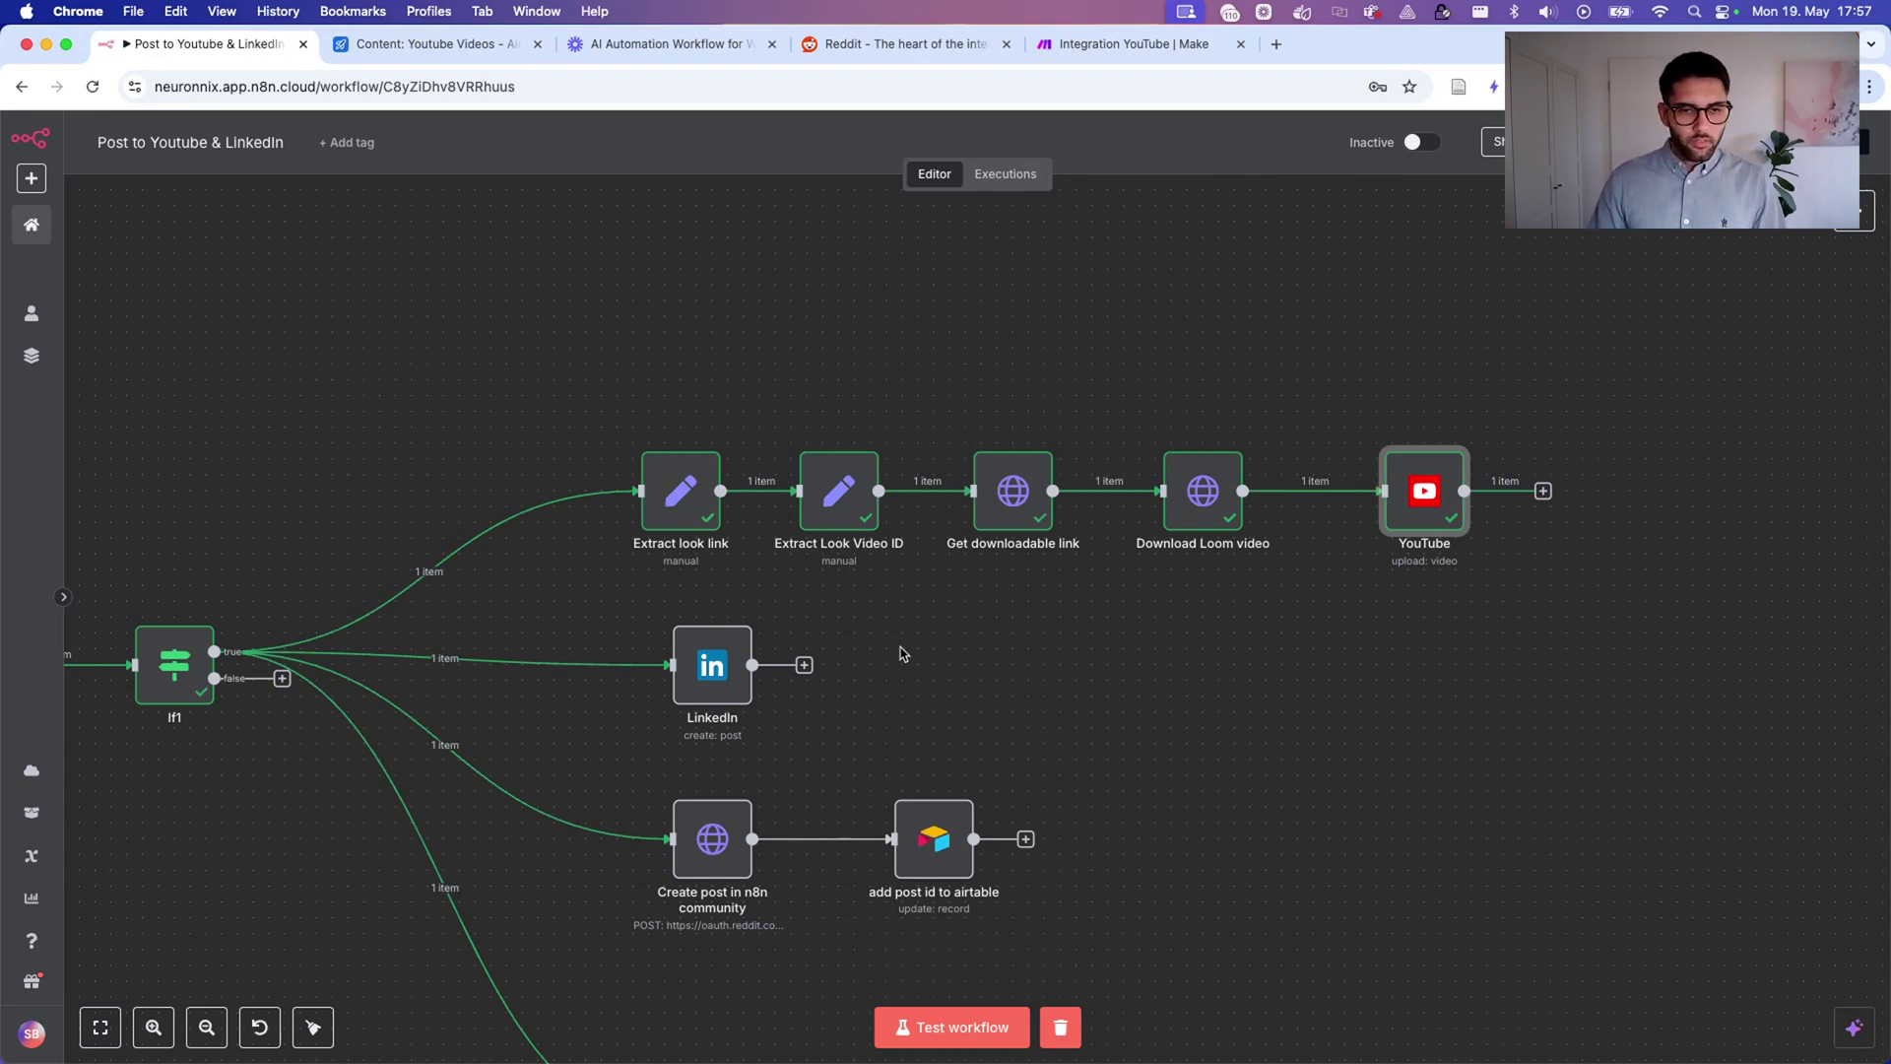
scroll(900, 653, down, 2)
double_click(722, 591)
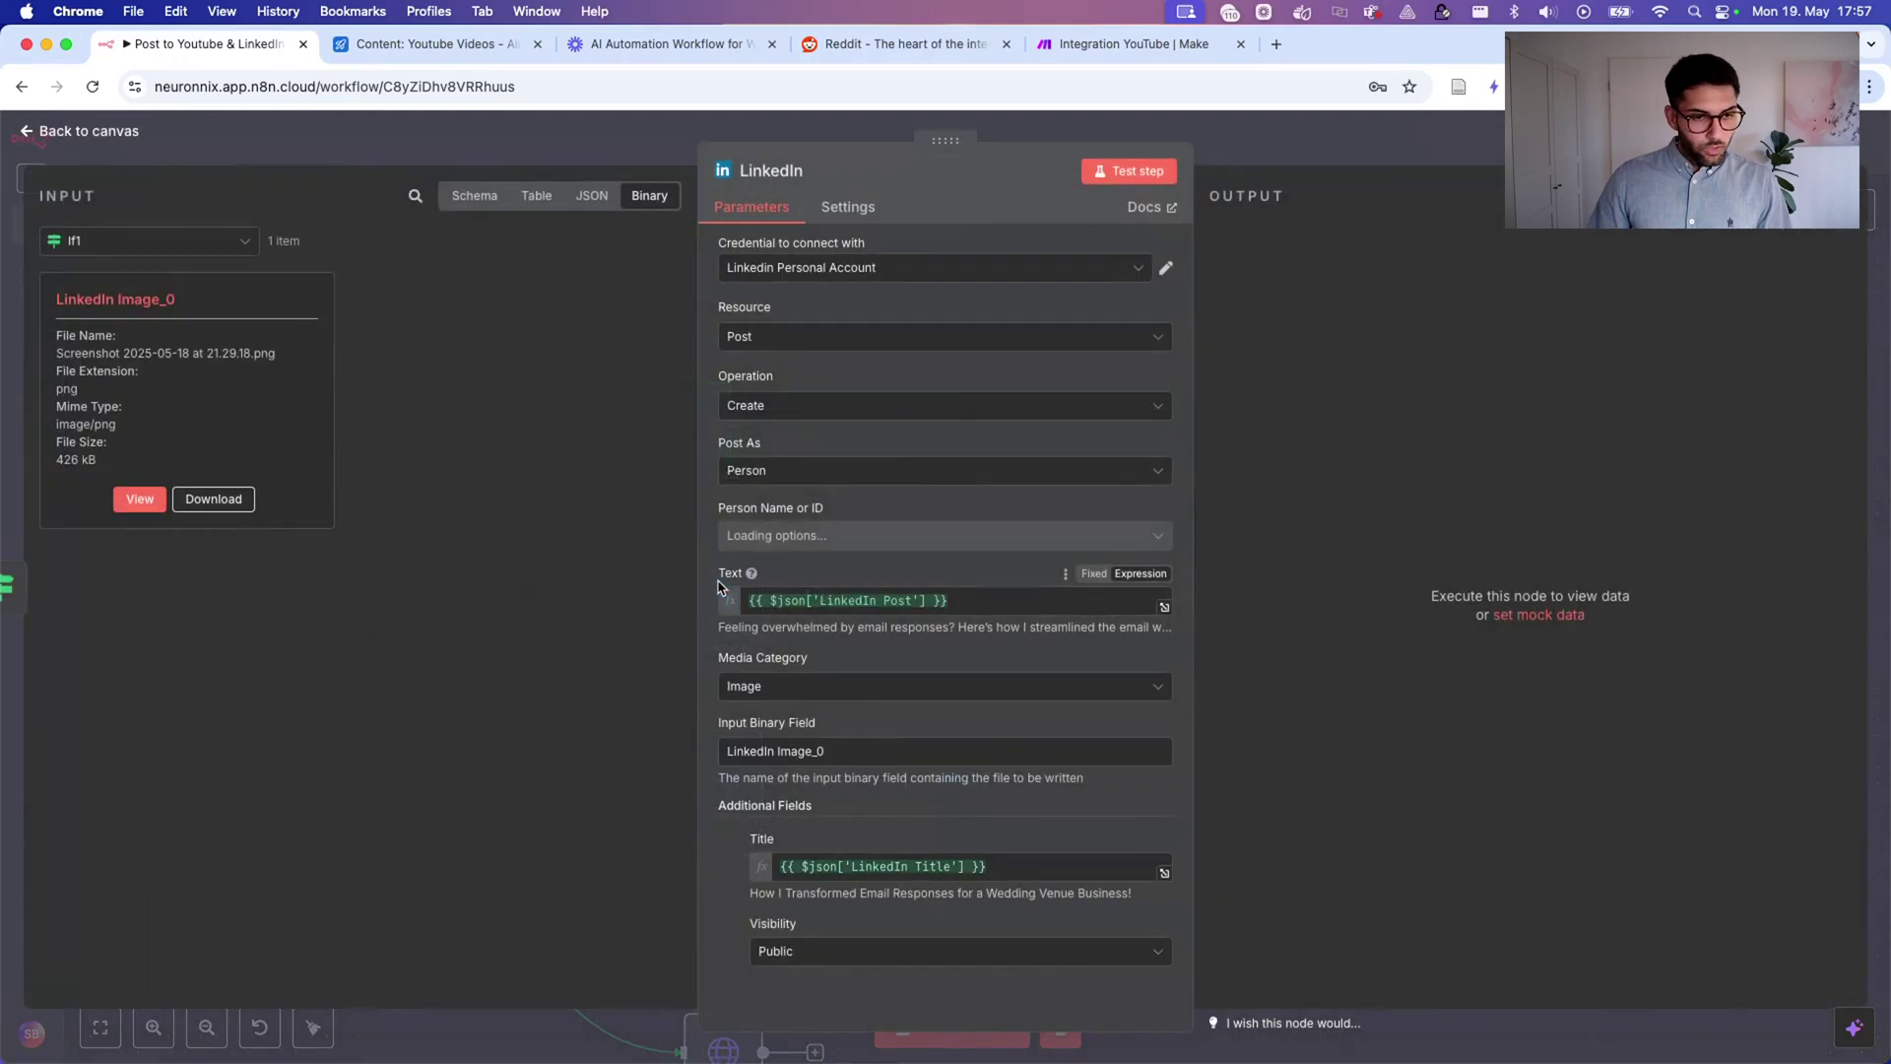
Start a new LinkedIn OAuth2 credential, turn off Organization Support, and discard the credential without saving.
click(883, 267)
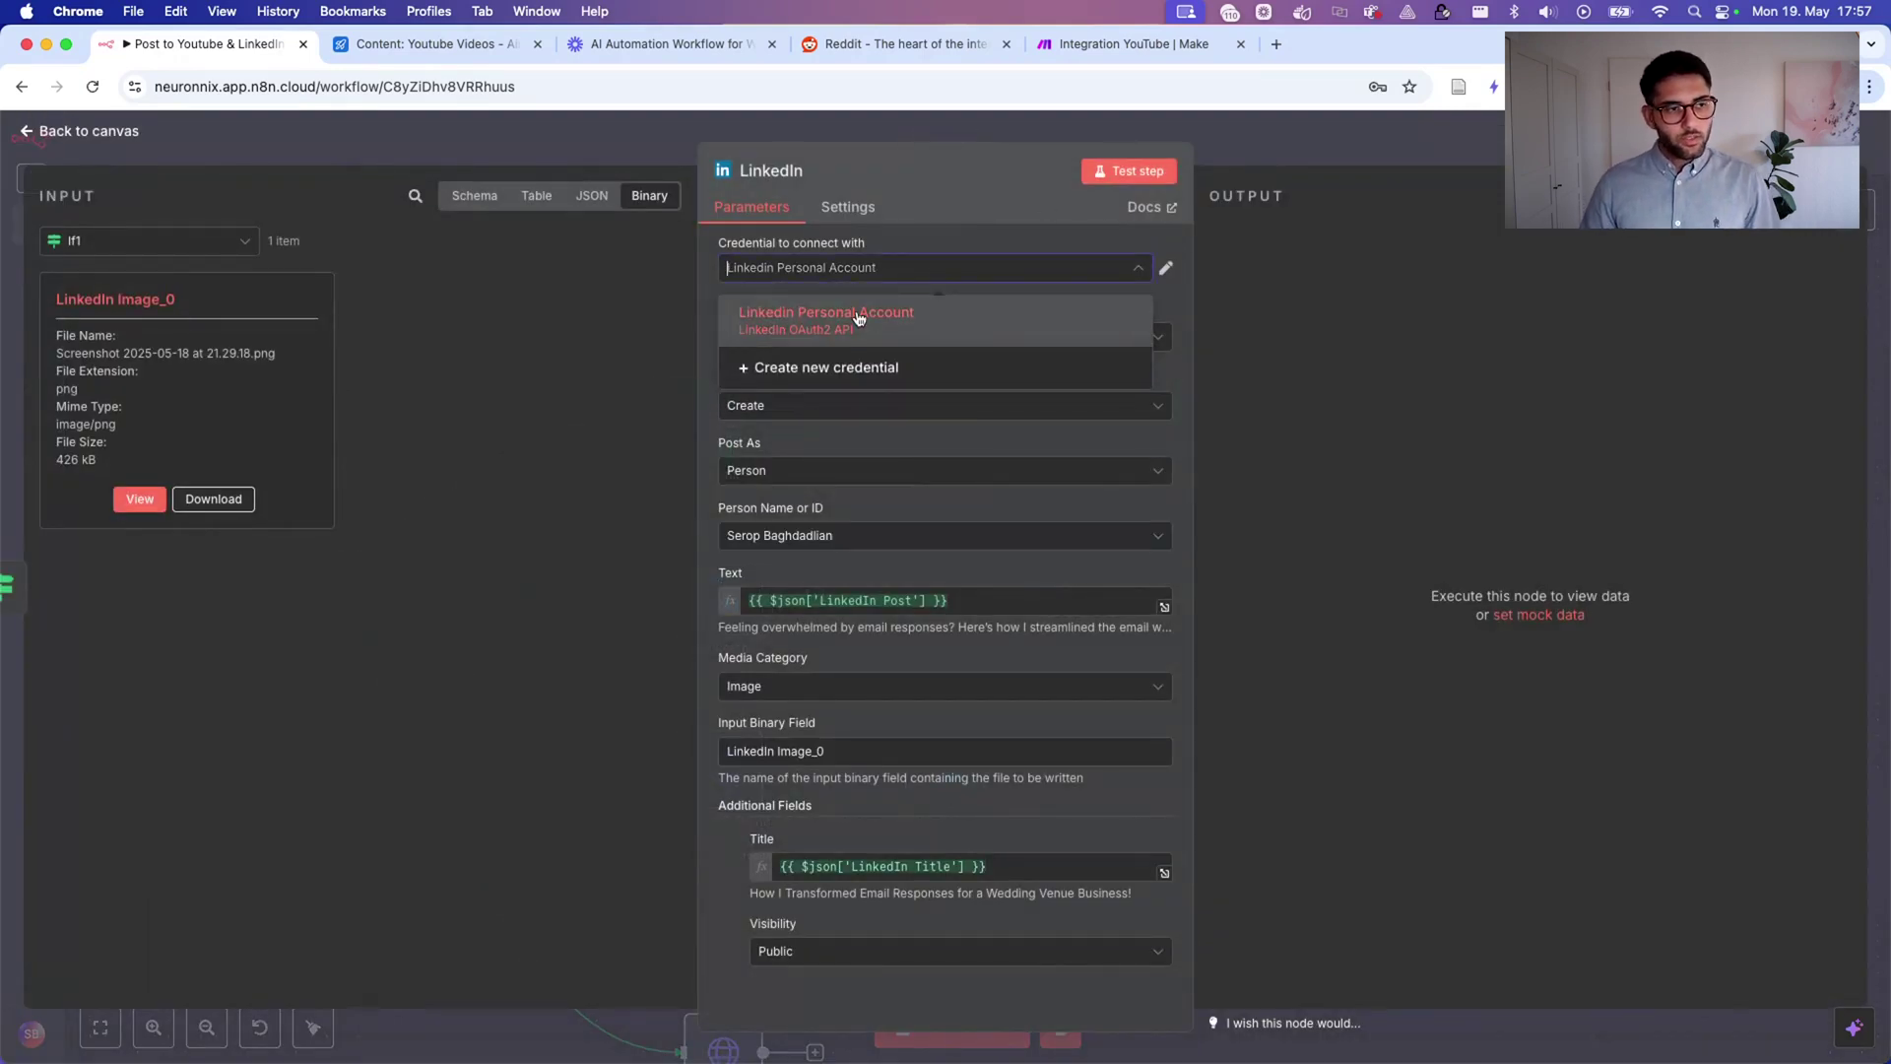
click(818, 368)
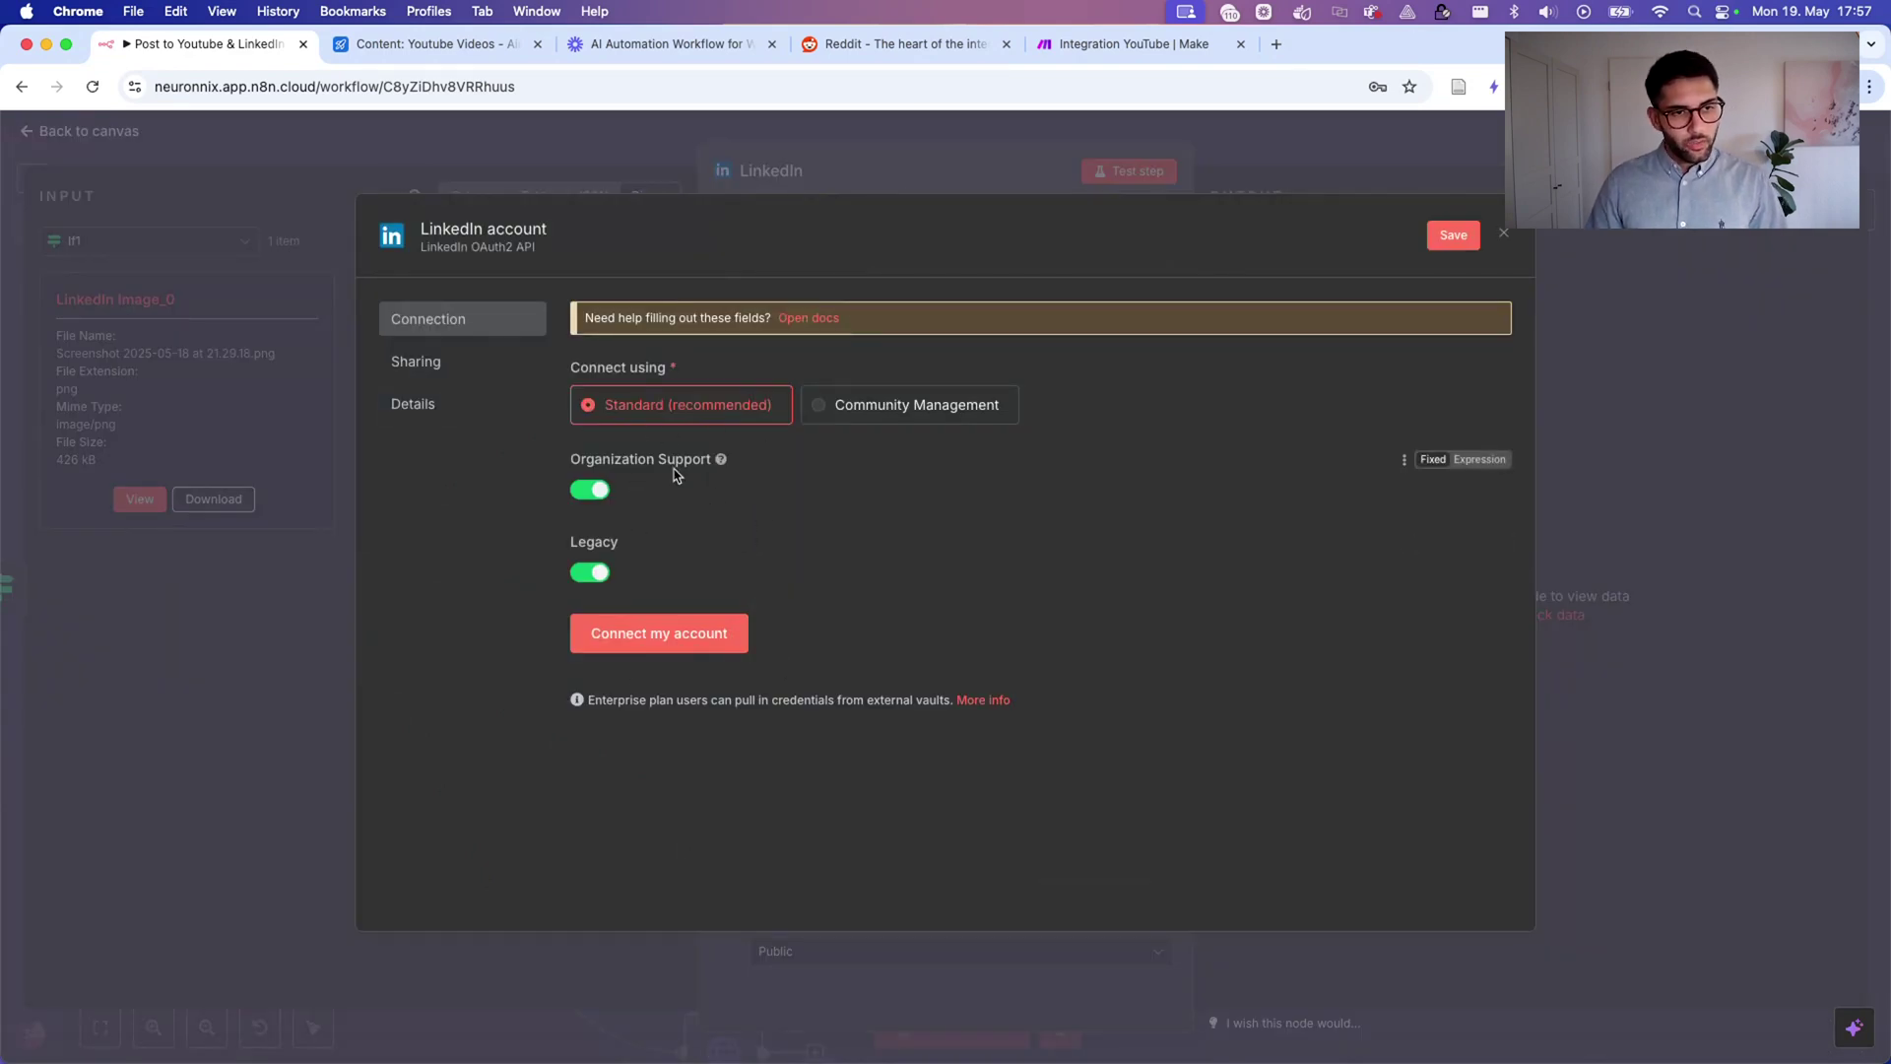
mouse_move(721, 462)
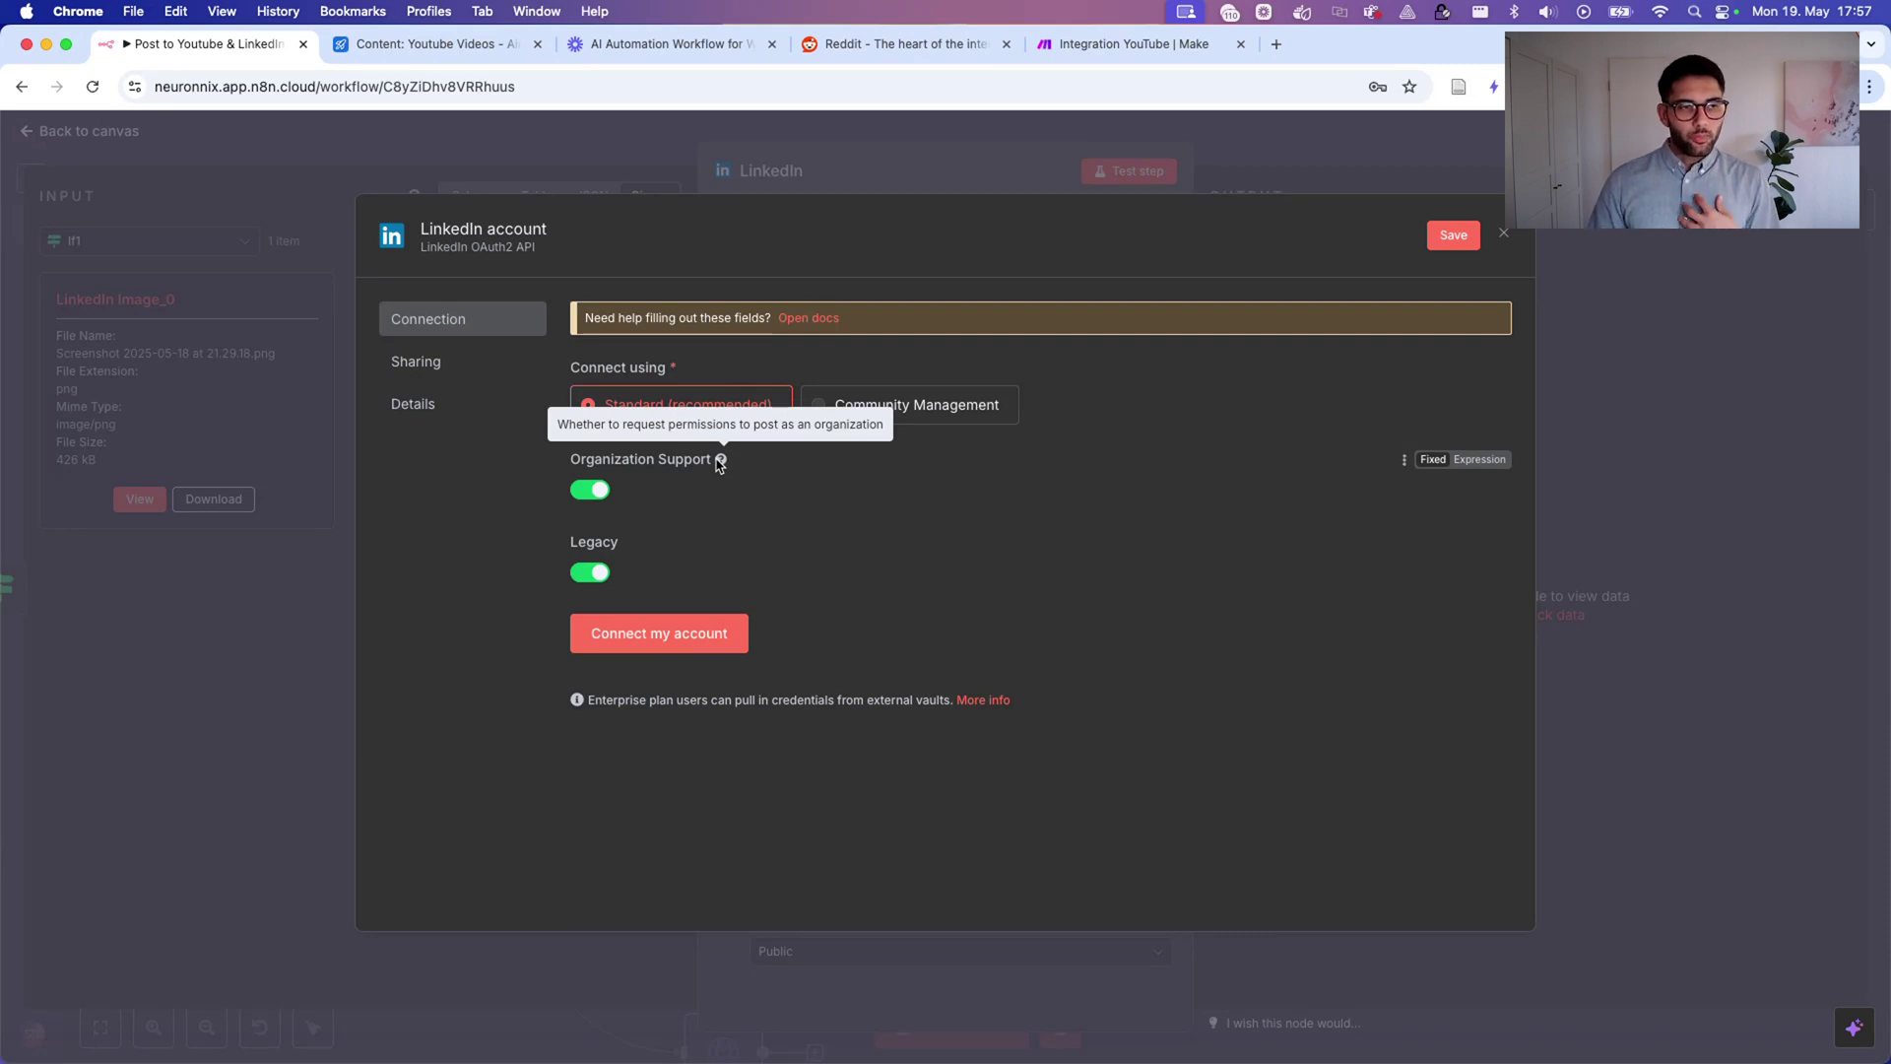
click(586, 496)
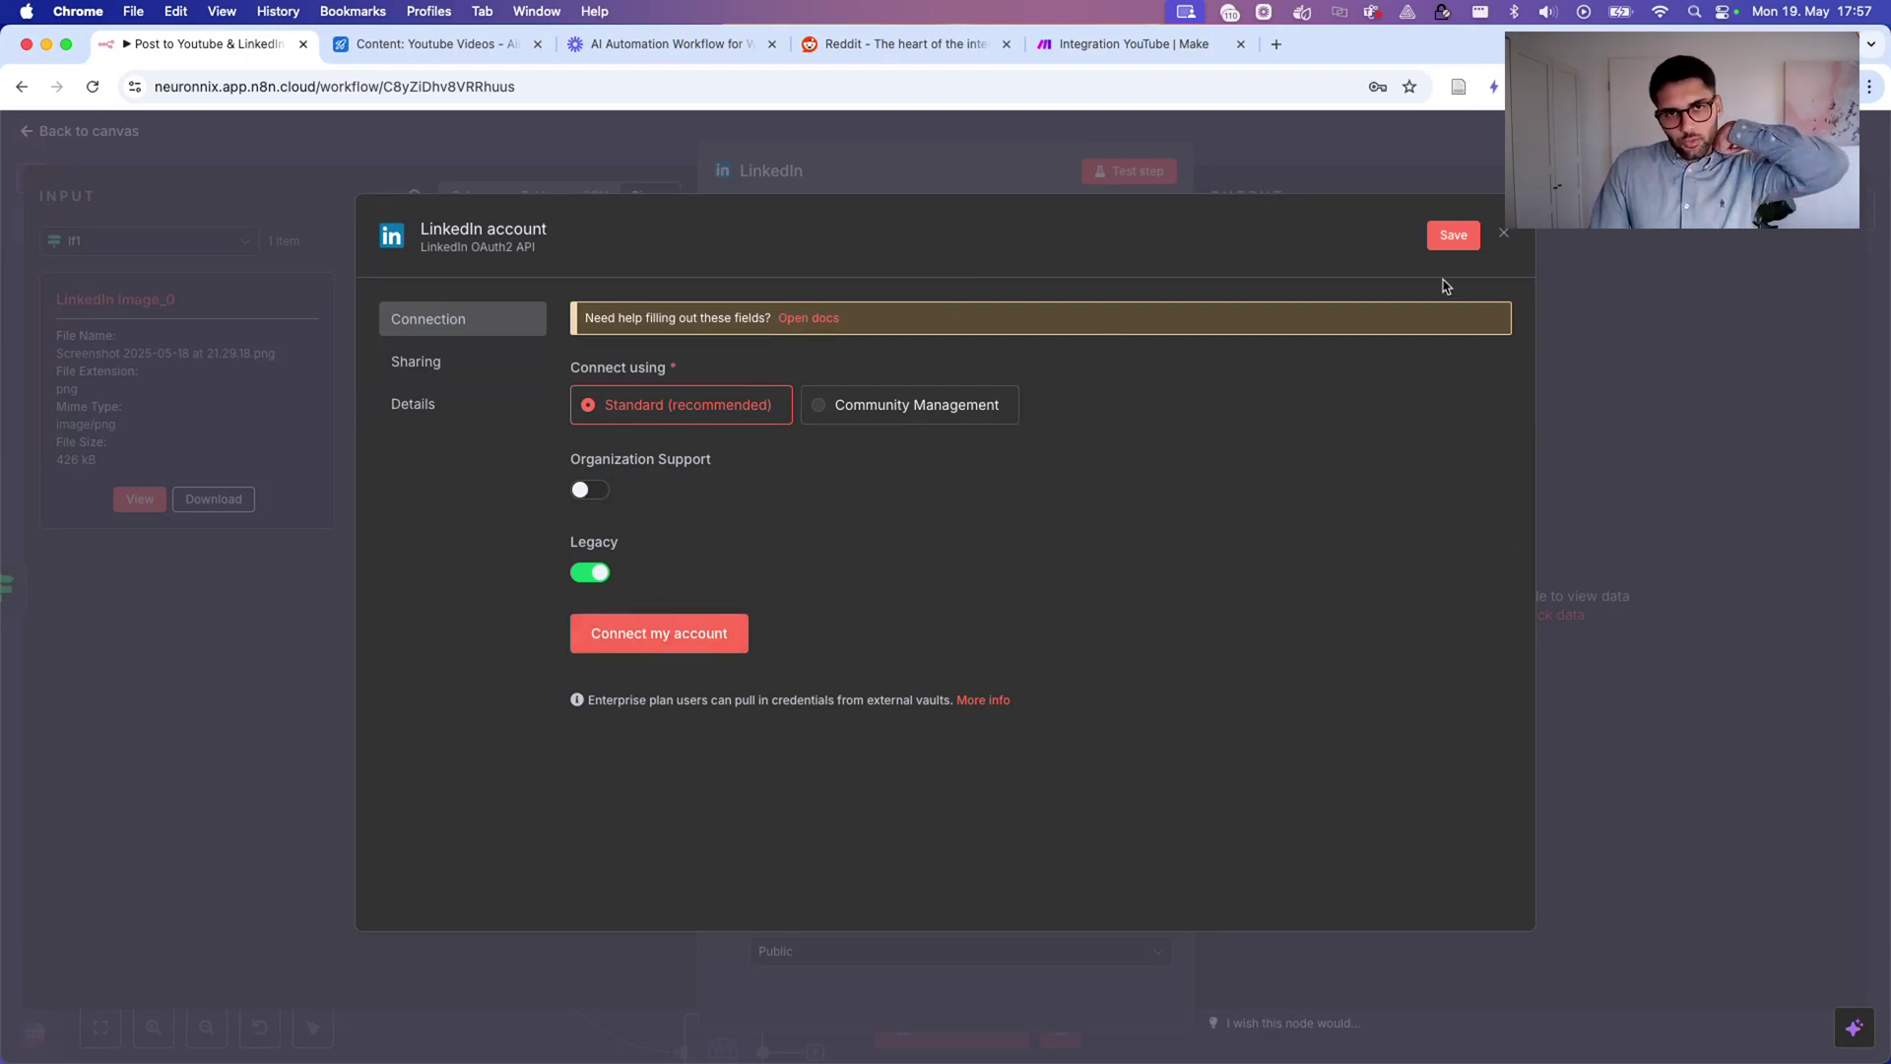
click(1504, 234)
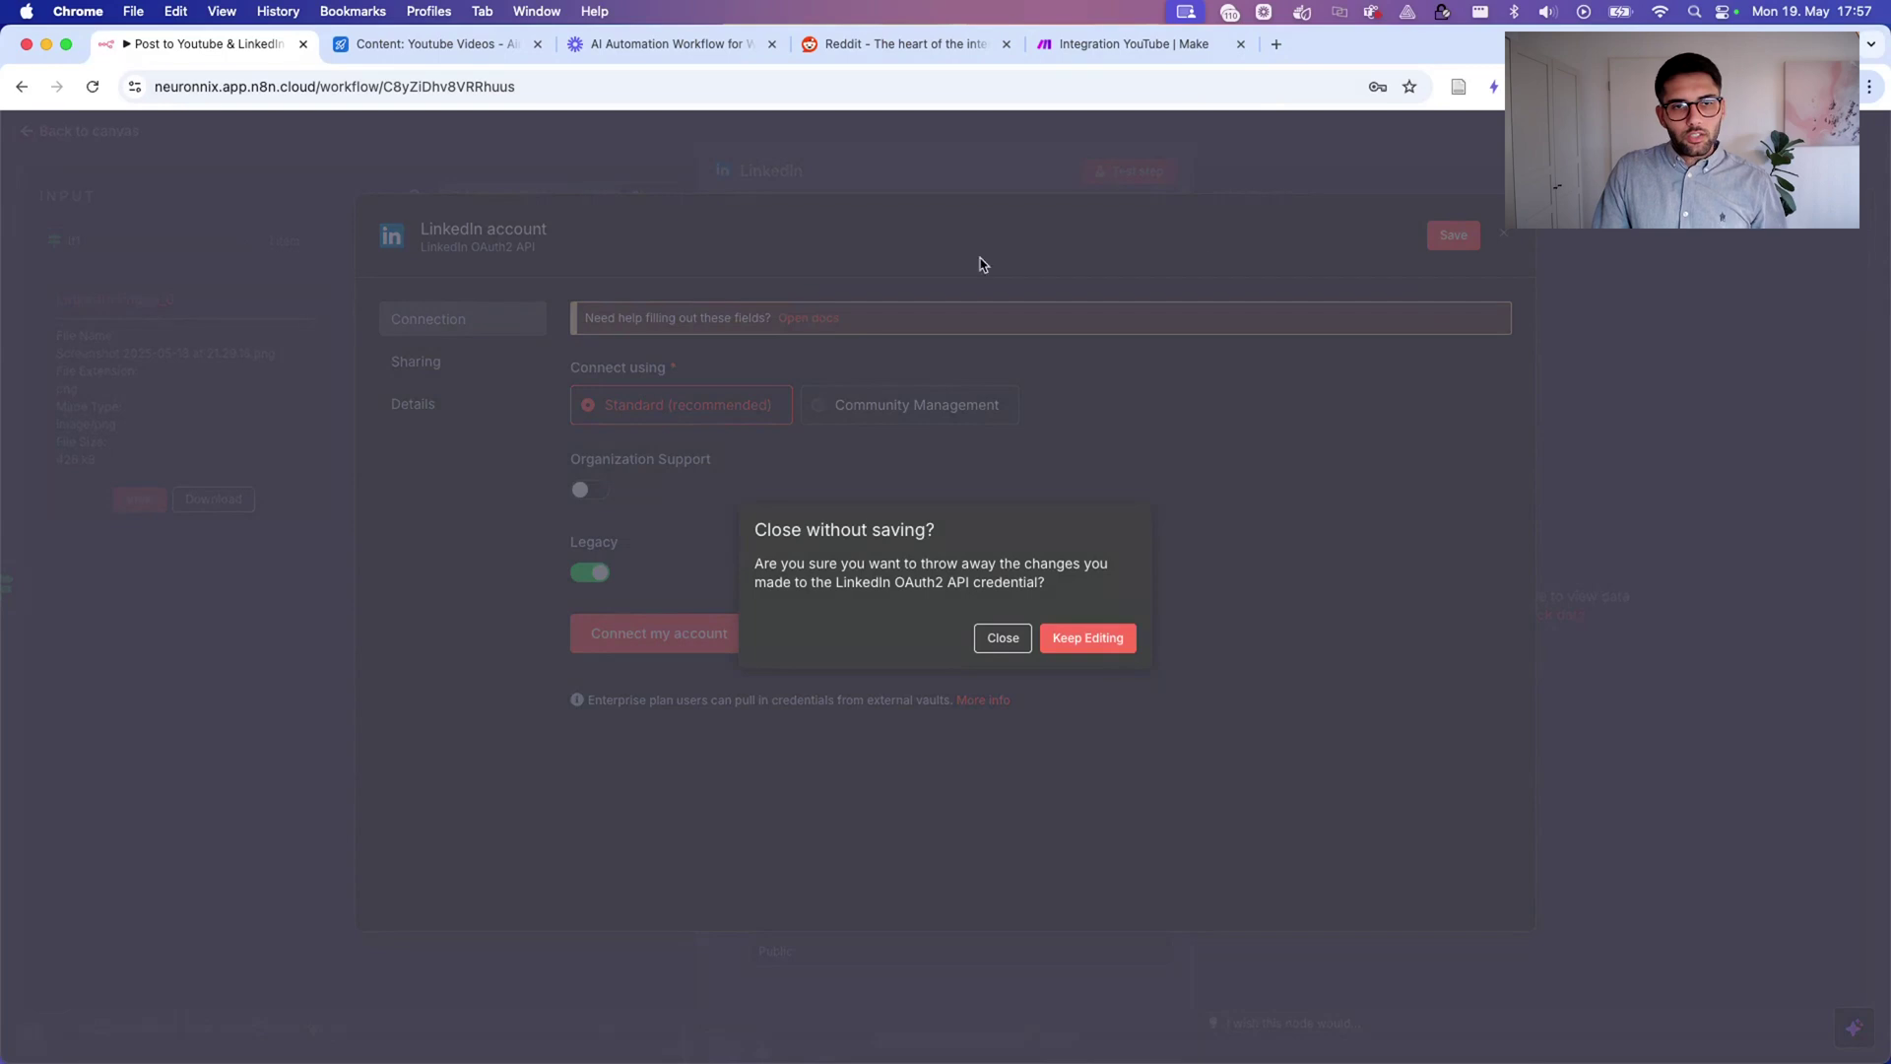
click(1000, 640)
Open the existing Linkedin Personal Account credential, check its Organization Support setting and explanation, and close it.
click(871, 269)
click(1166, 268)
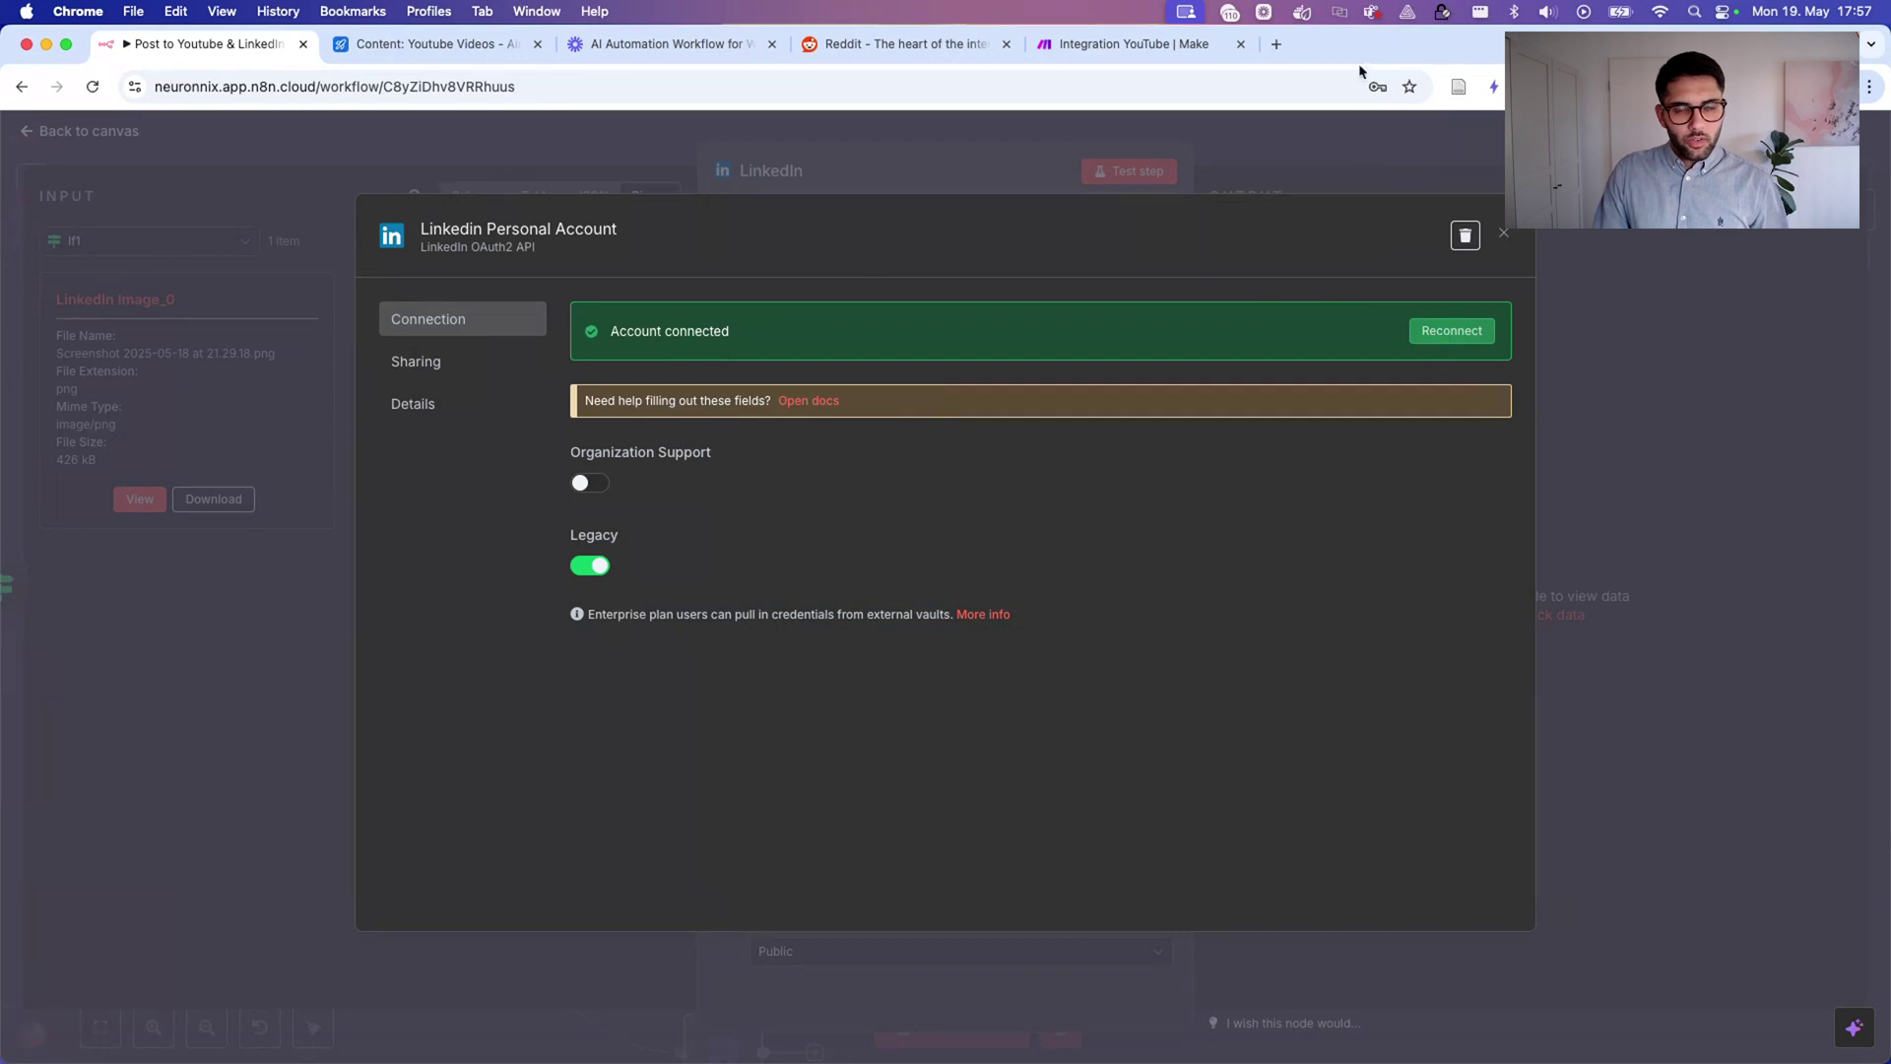
mouse_move(722, 454)
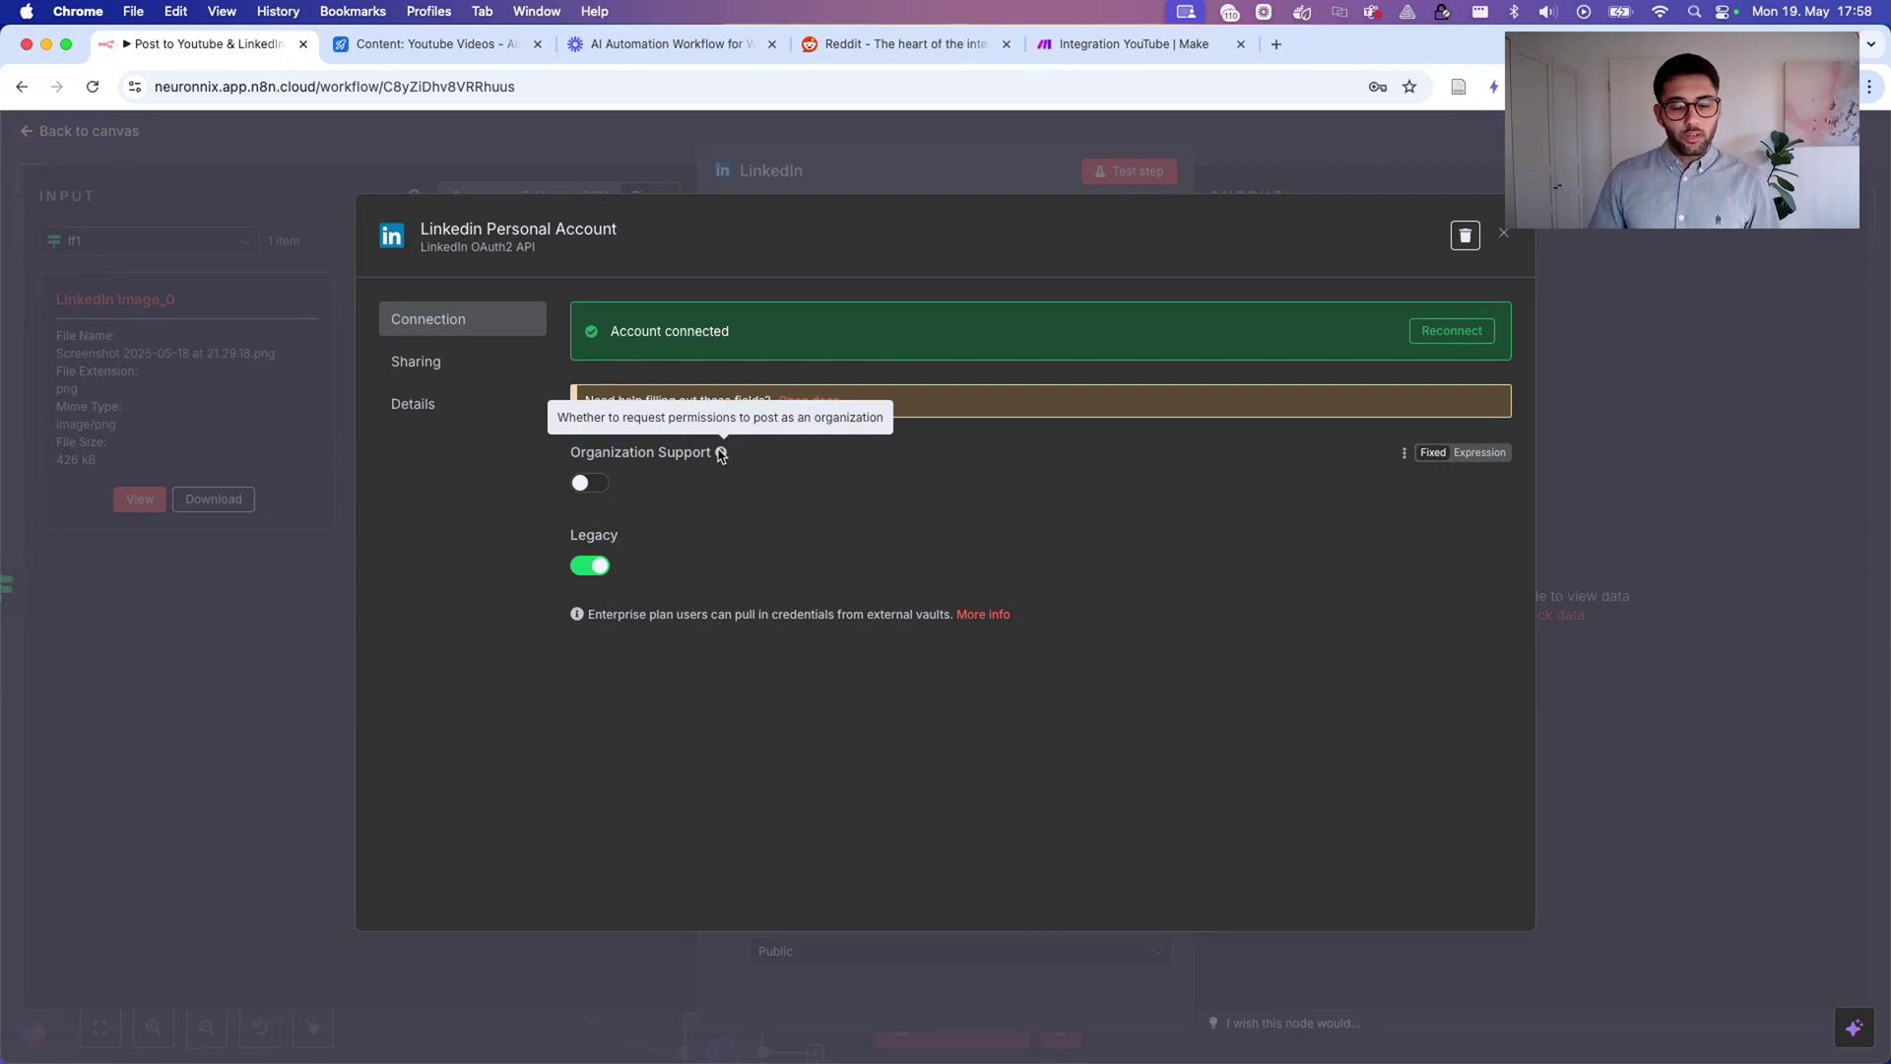
click(1503, 234)
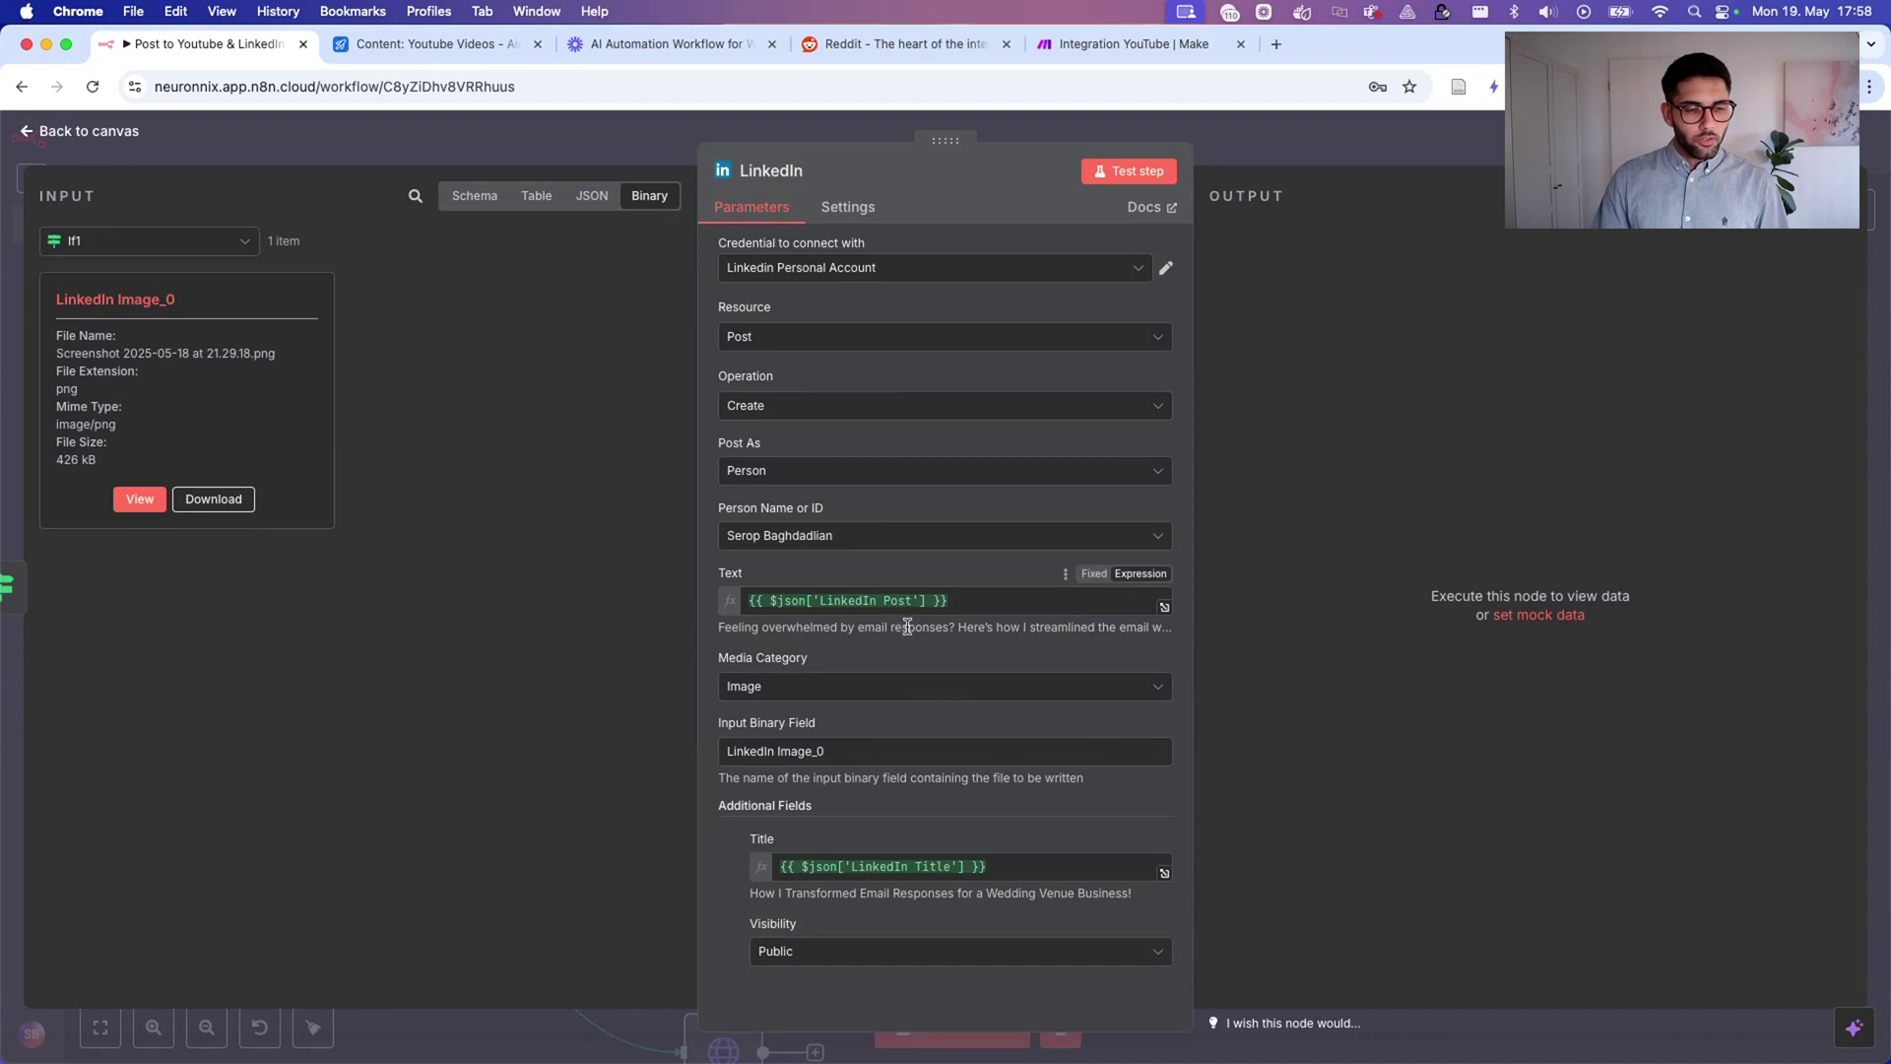
Examine the LinkedIn node's post text expression, its Person Name or ID choices and the Media Category options.
drag(1093, 599, 634, 582)
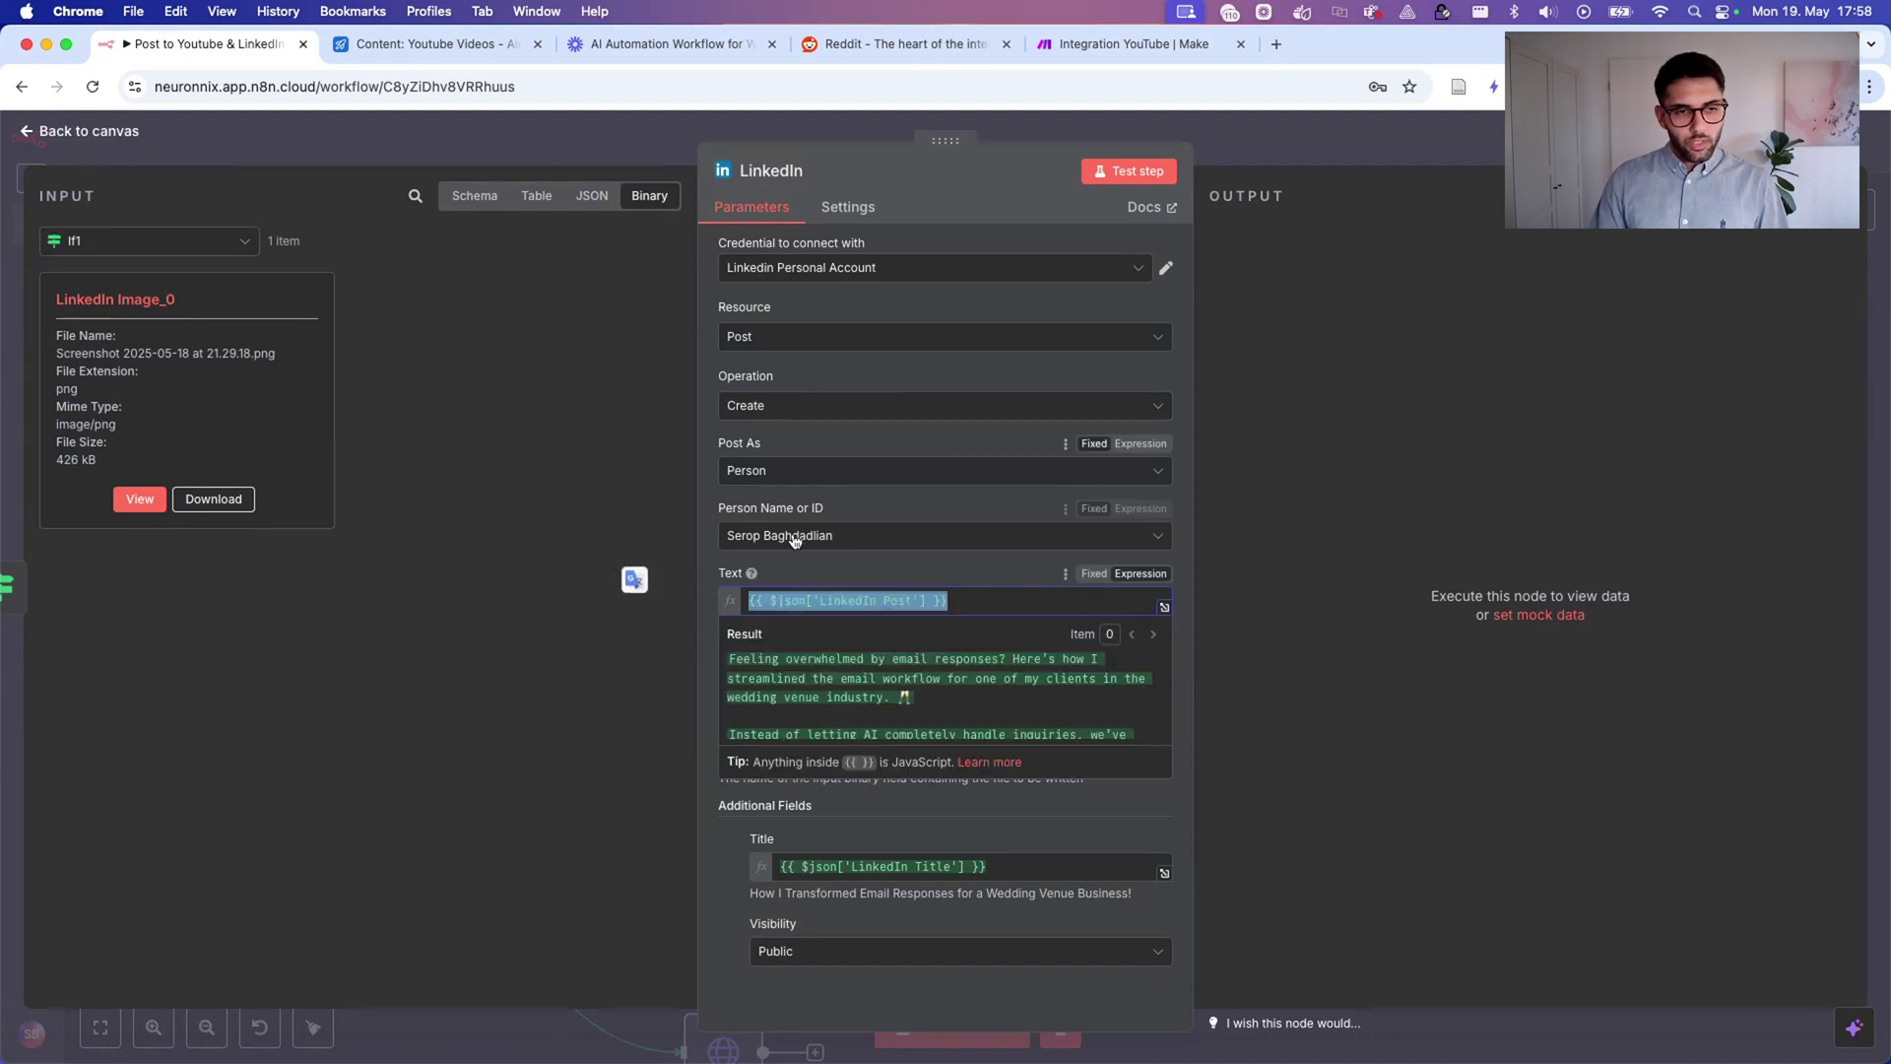
click(844, 545)
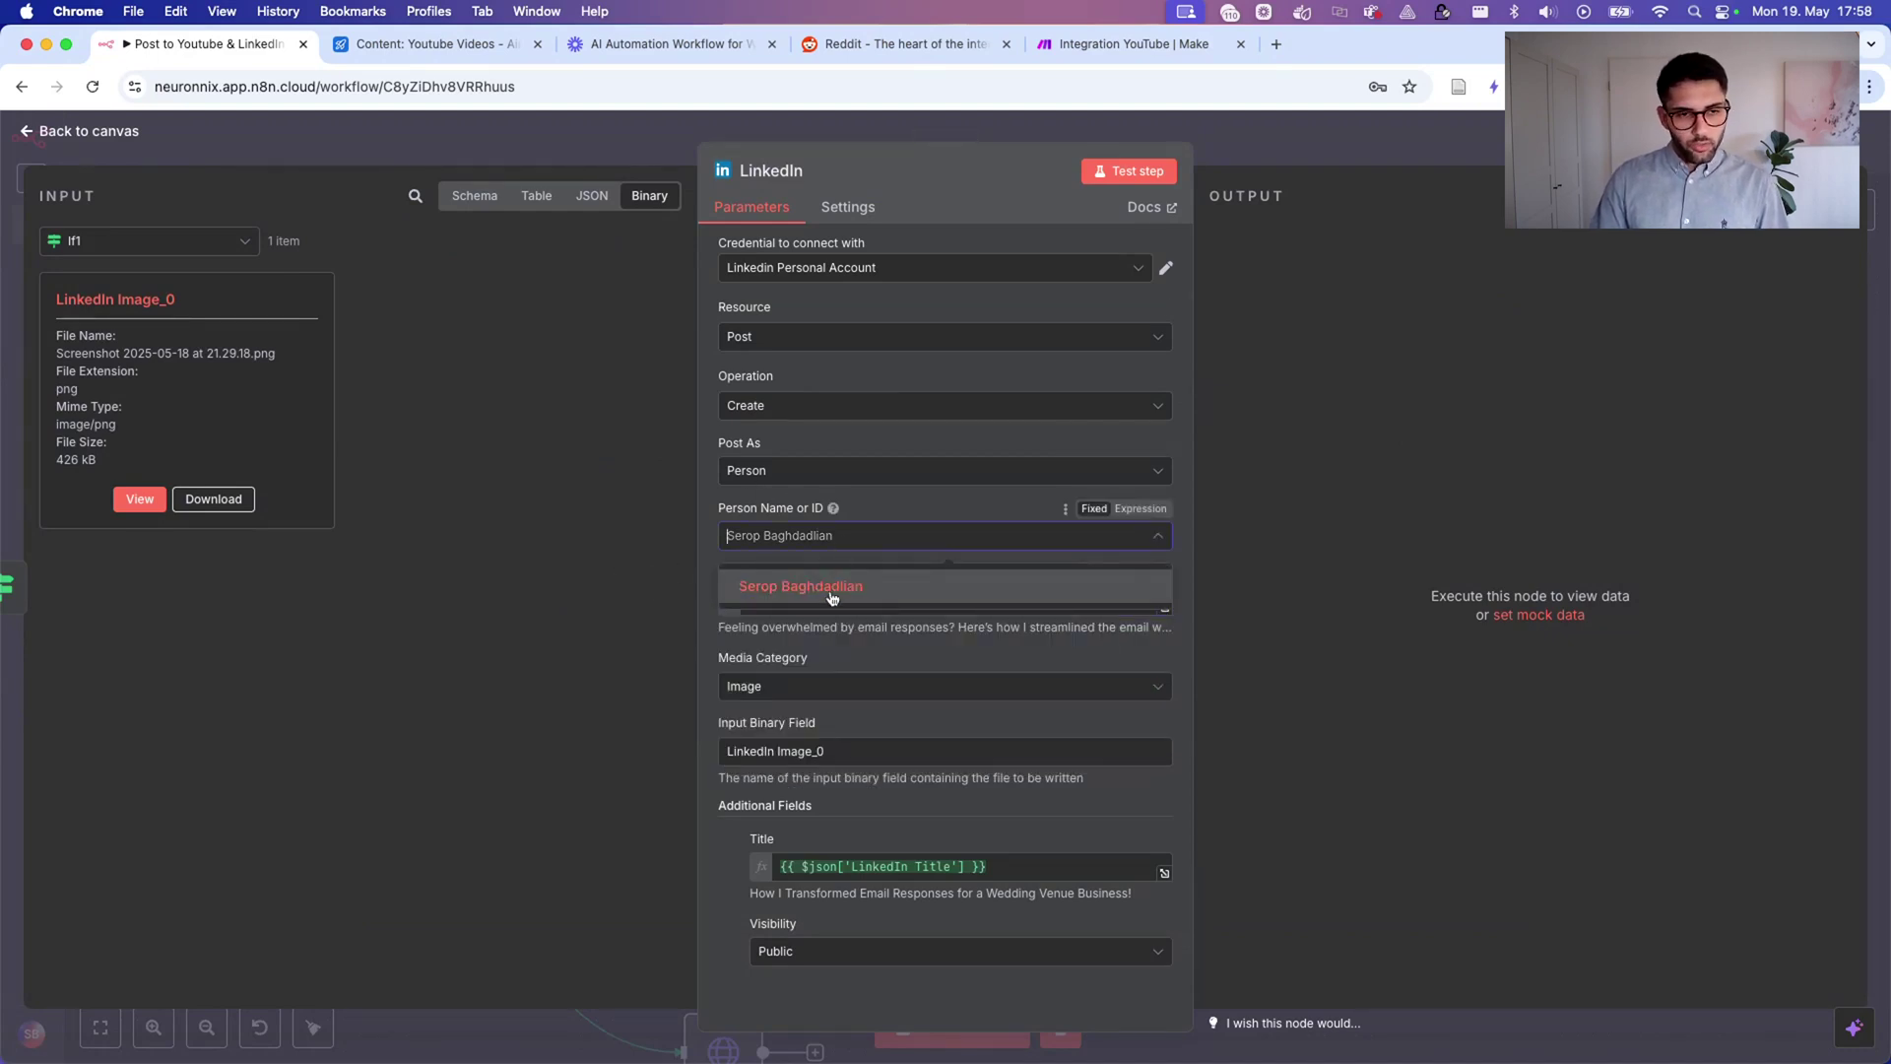
click(864, 505)
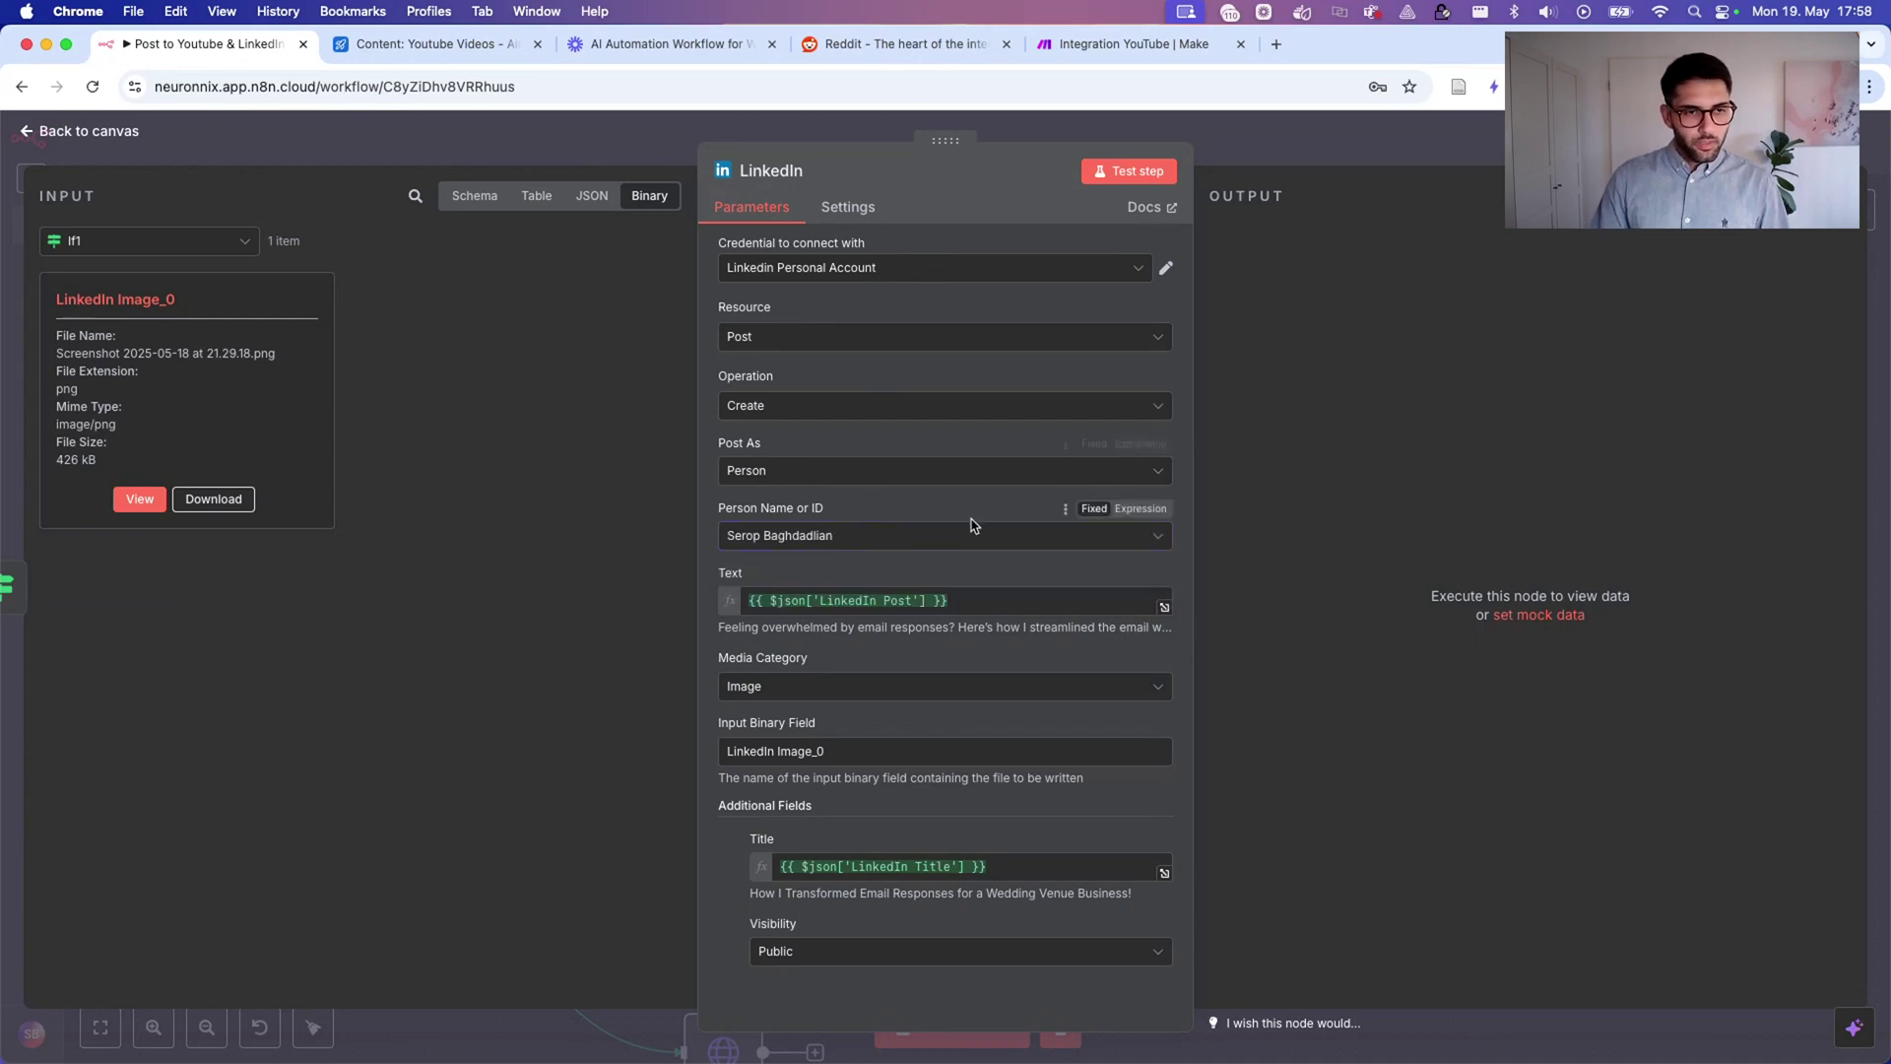
click(790, 692)
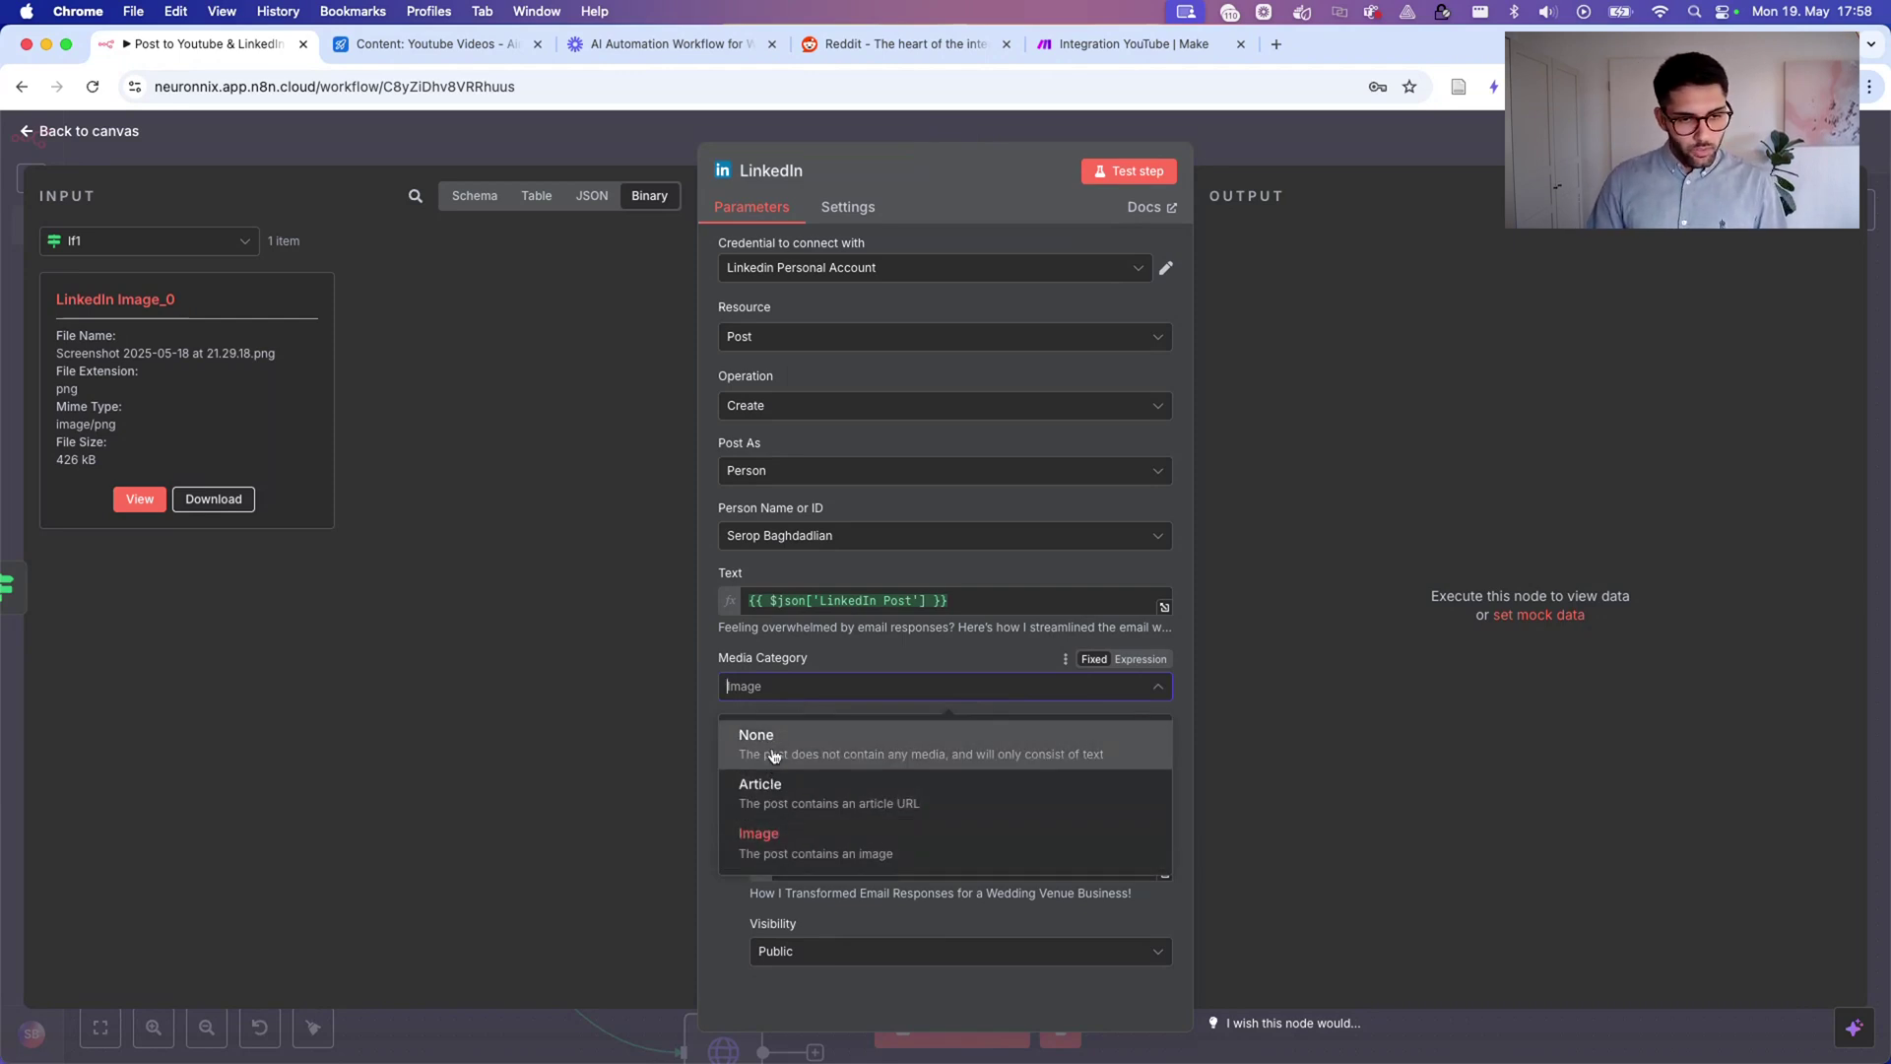
click(876, 662)
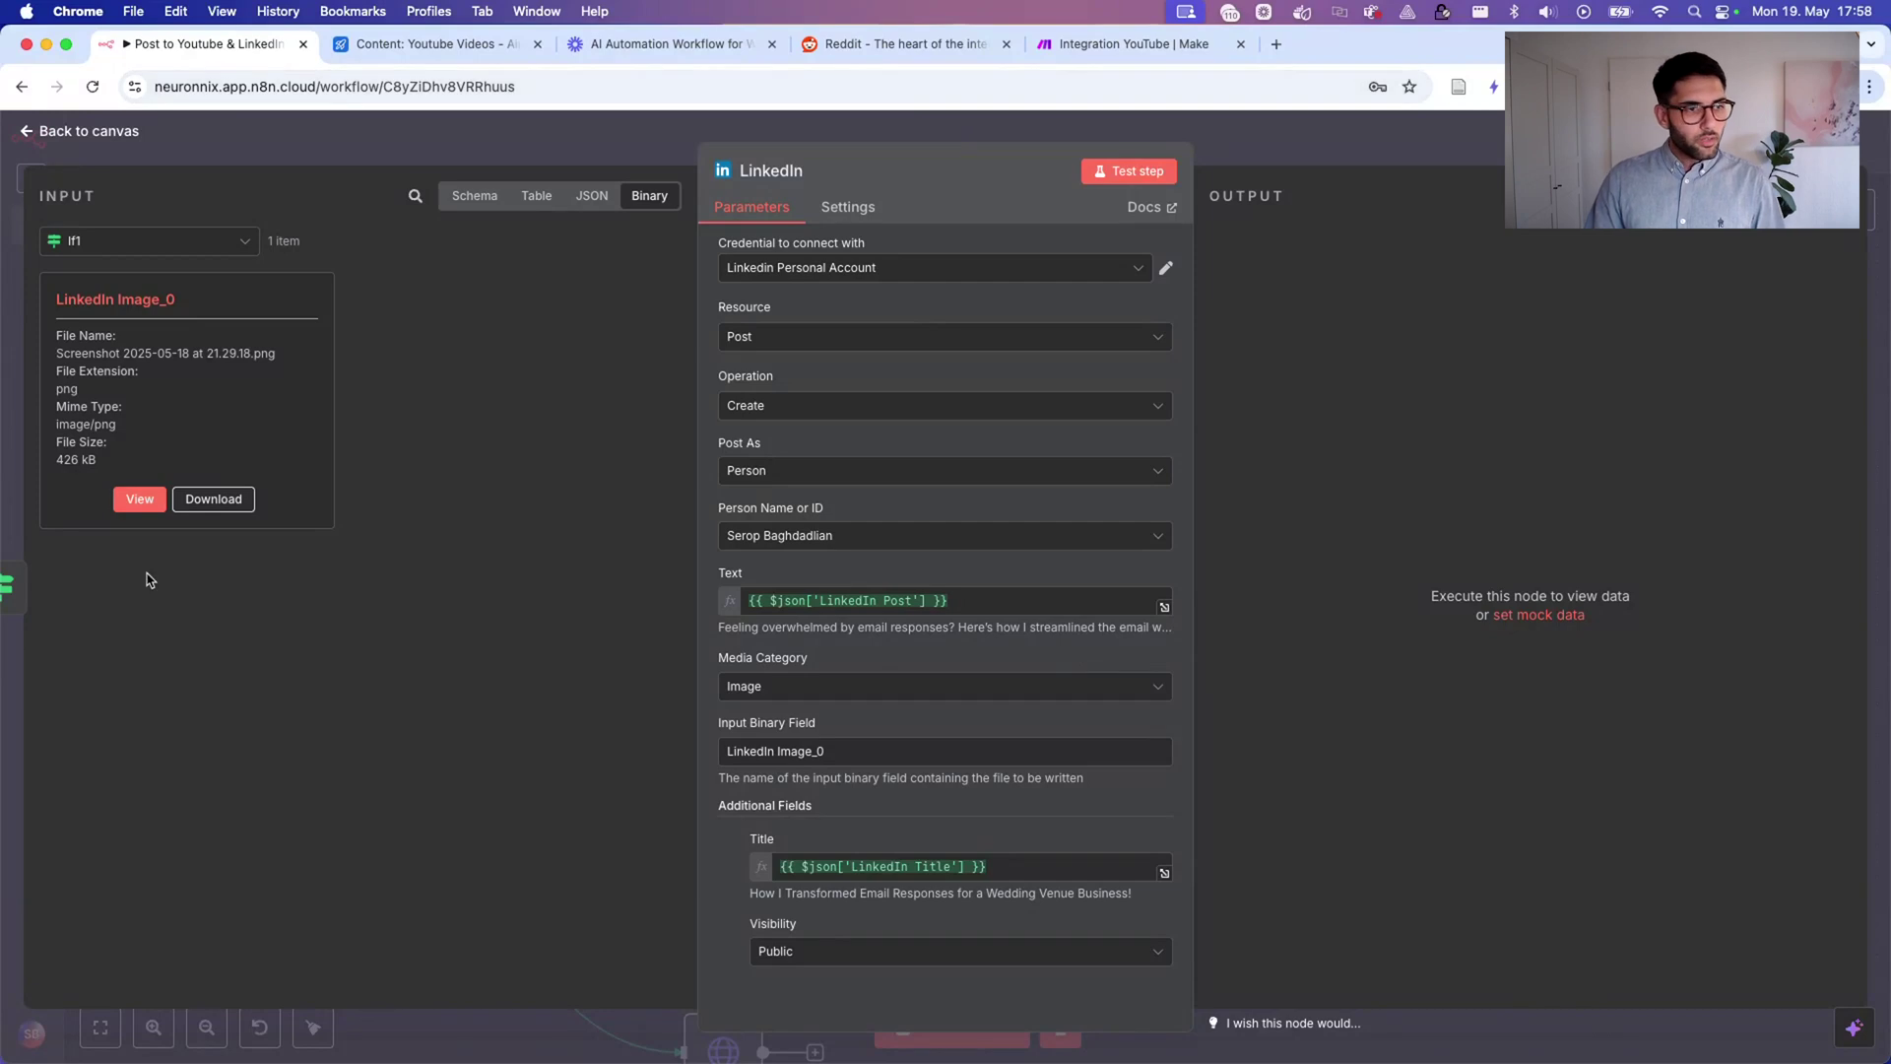
Preview the LinkedIn Image_0 input, review the node's title, post text and visibility fields, and close the node.
click(123, 501)
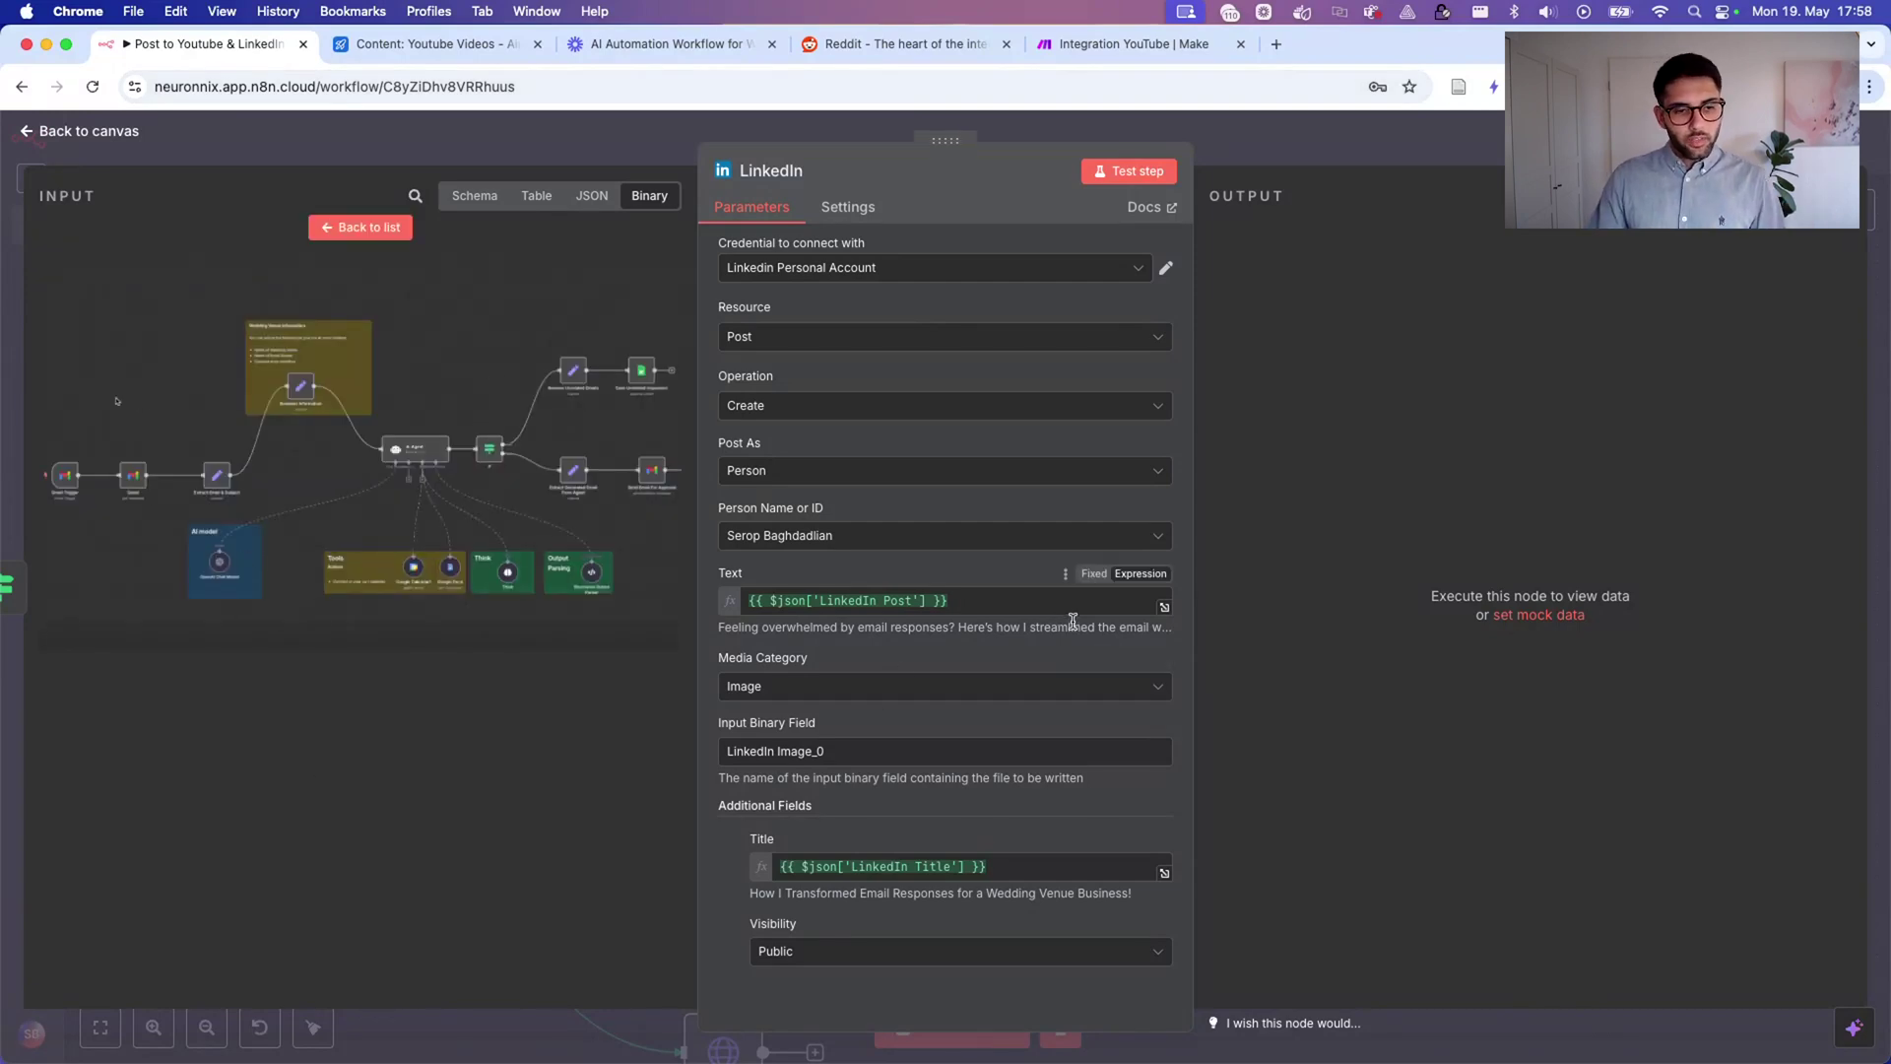
drag(1044, 871, 709, 877)
click(822, 835)
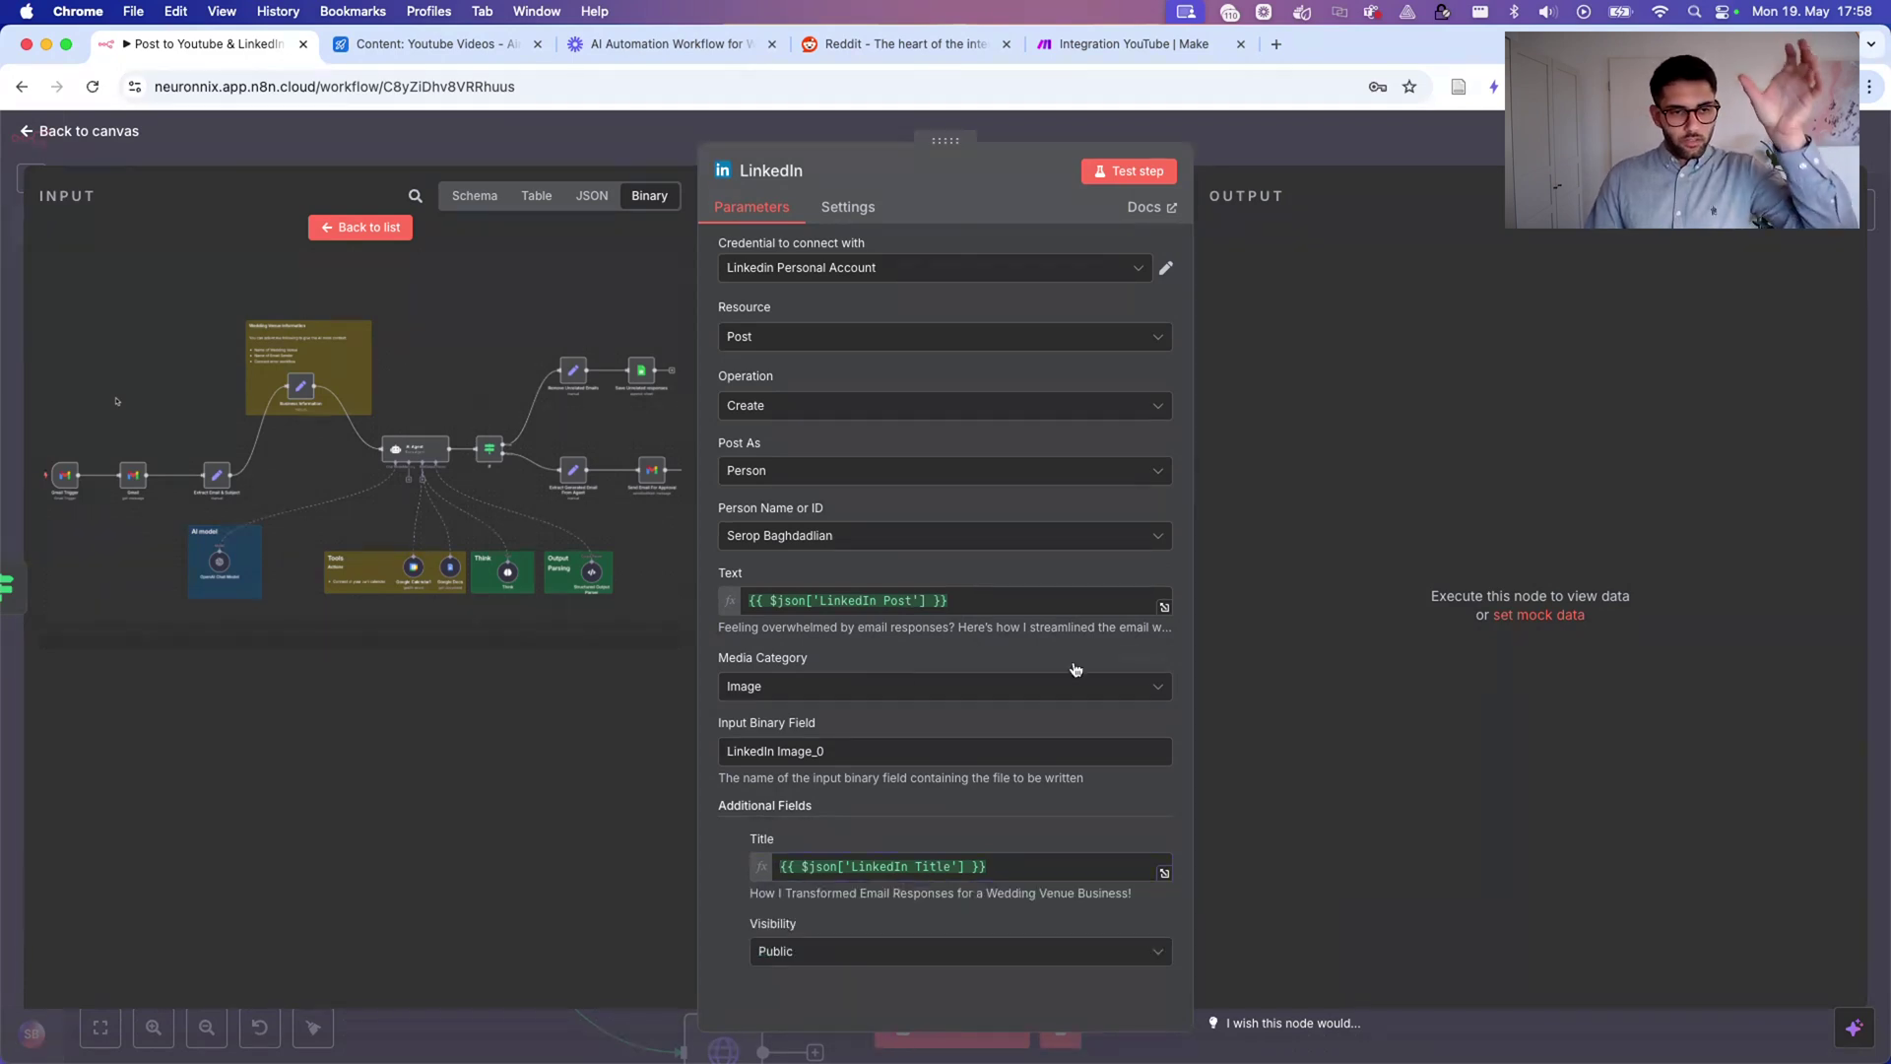
click(1164, 606)
key(Escape)
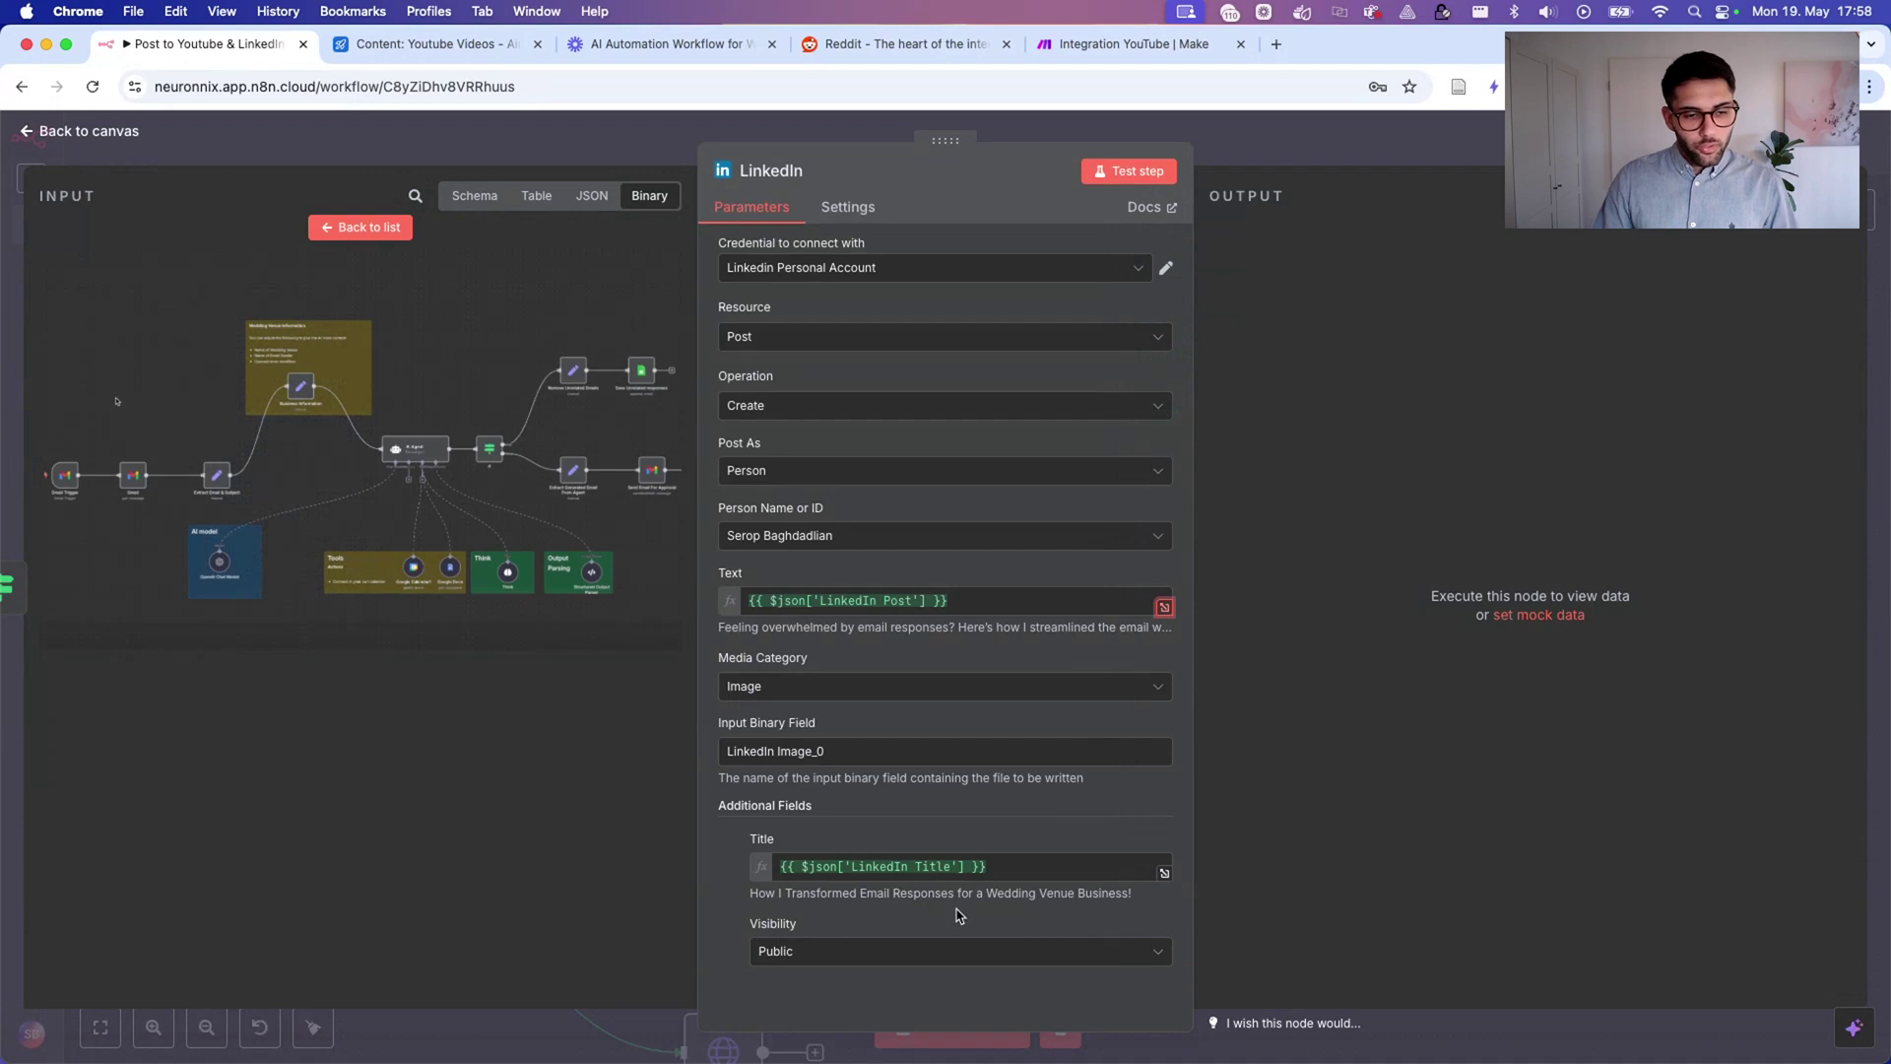
click(796, 955)
key(Escape)
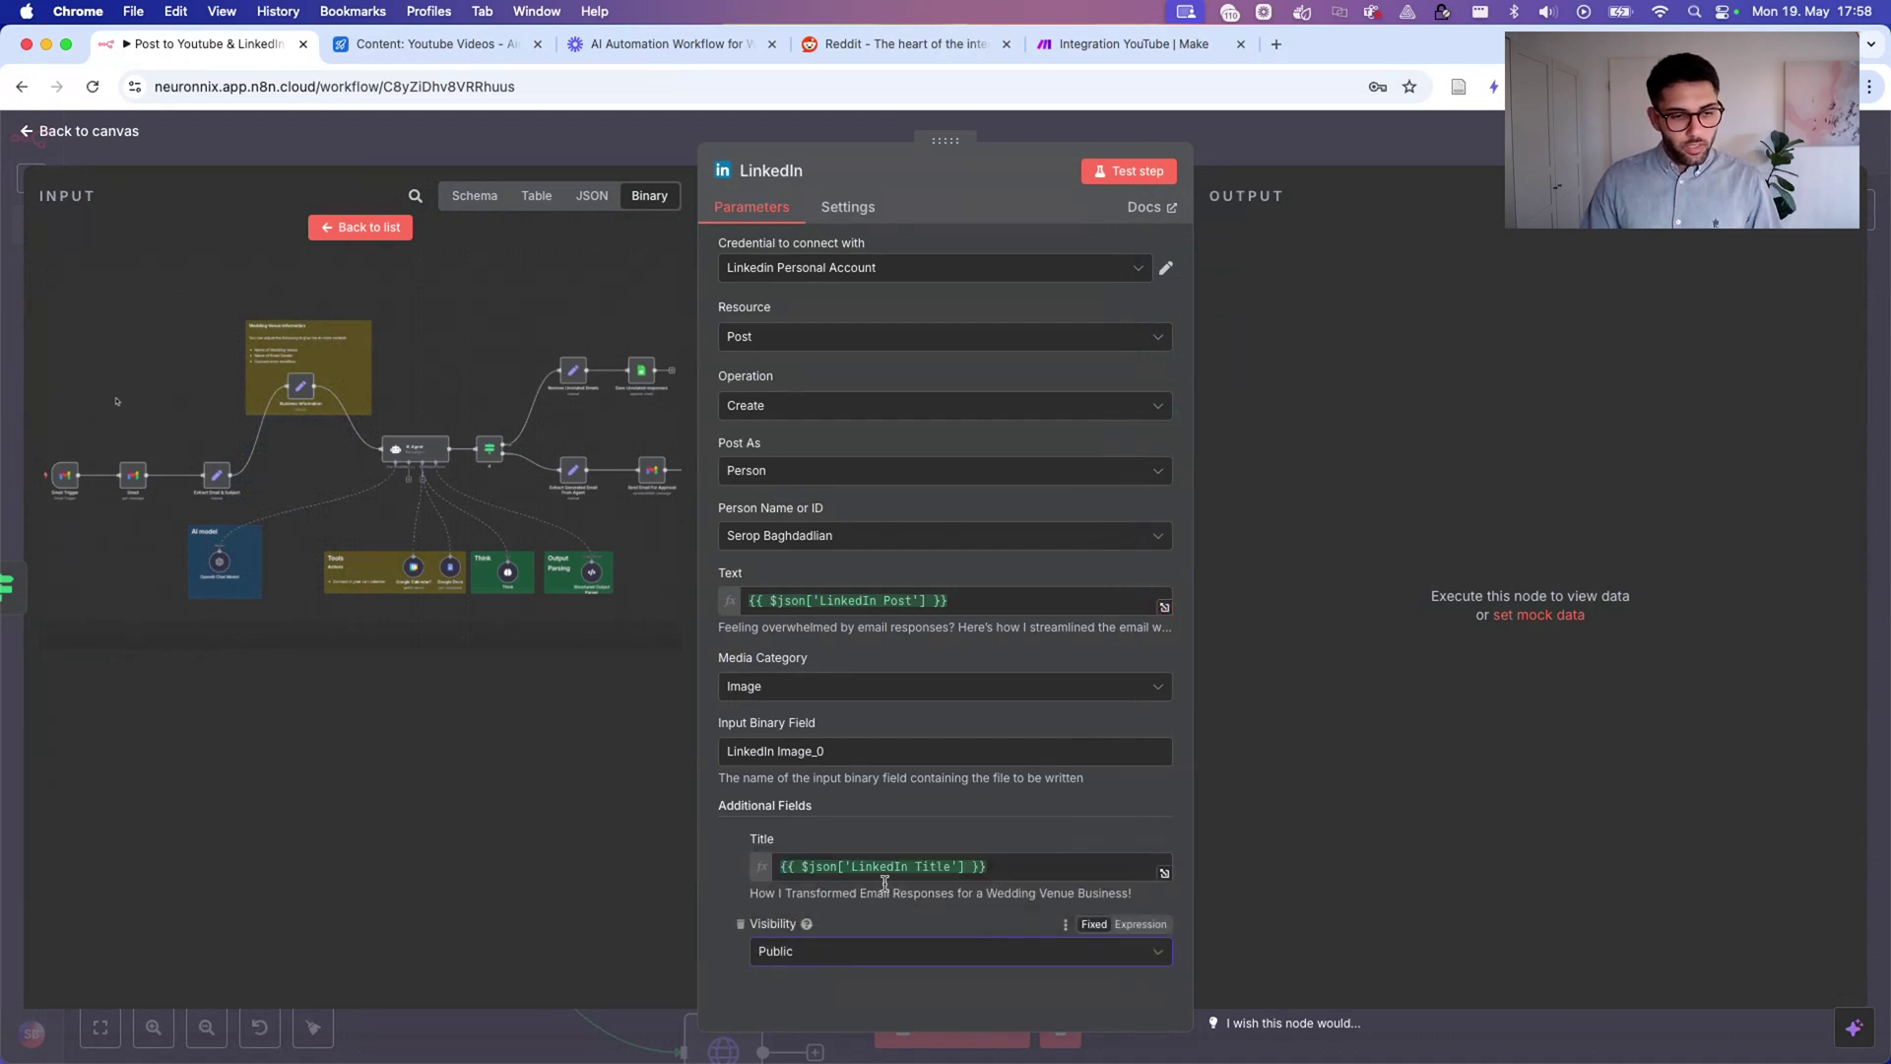
click(1236, 152)
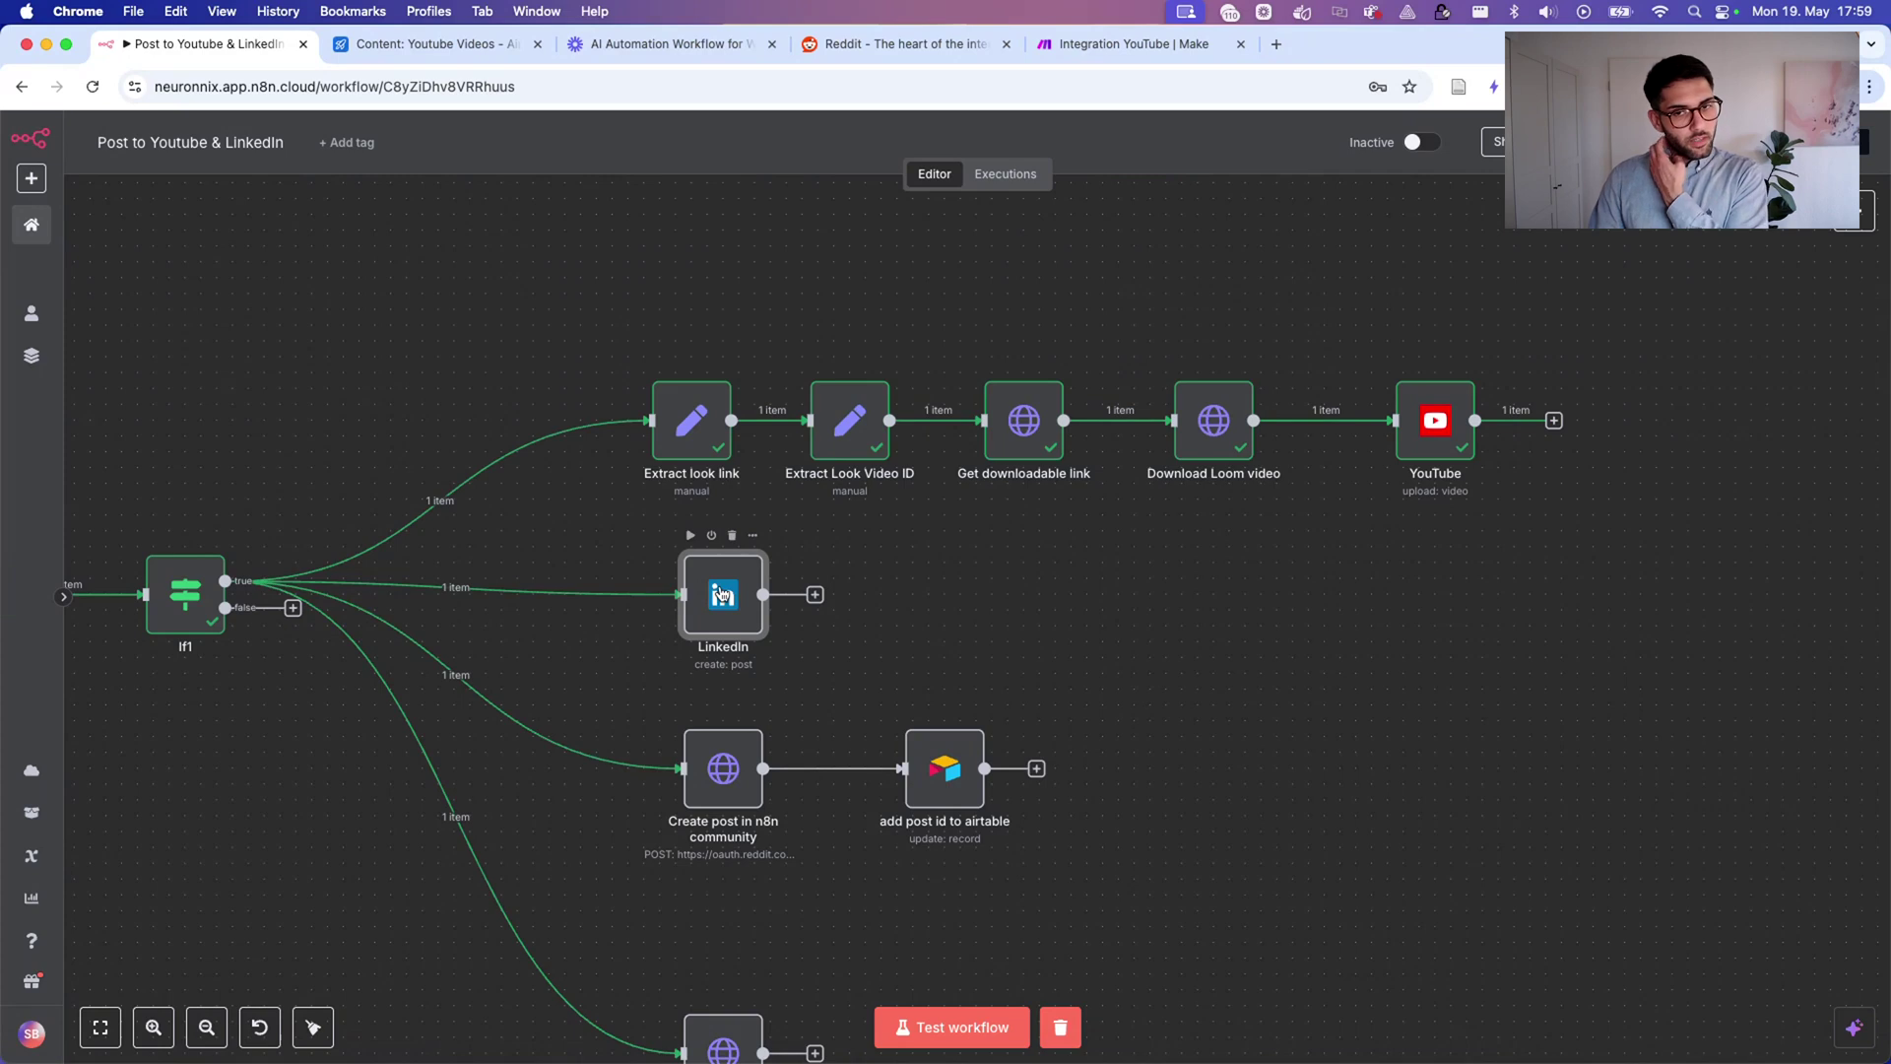
Switch to the r/n8n create-post page on Reddit, show all available flairs and select Discussion.
scroll(720, 592, down, 3)
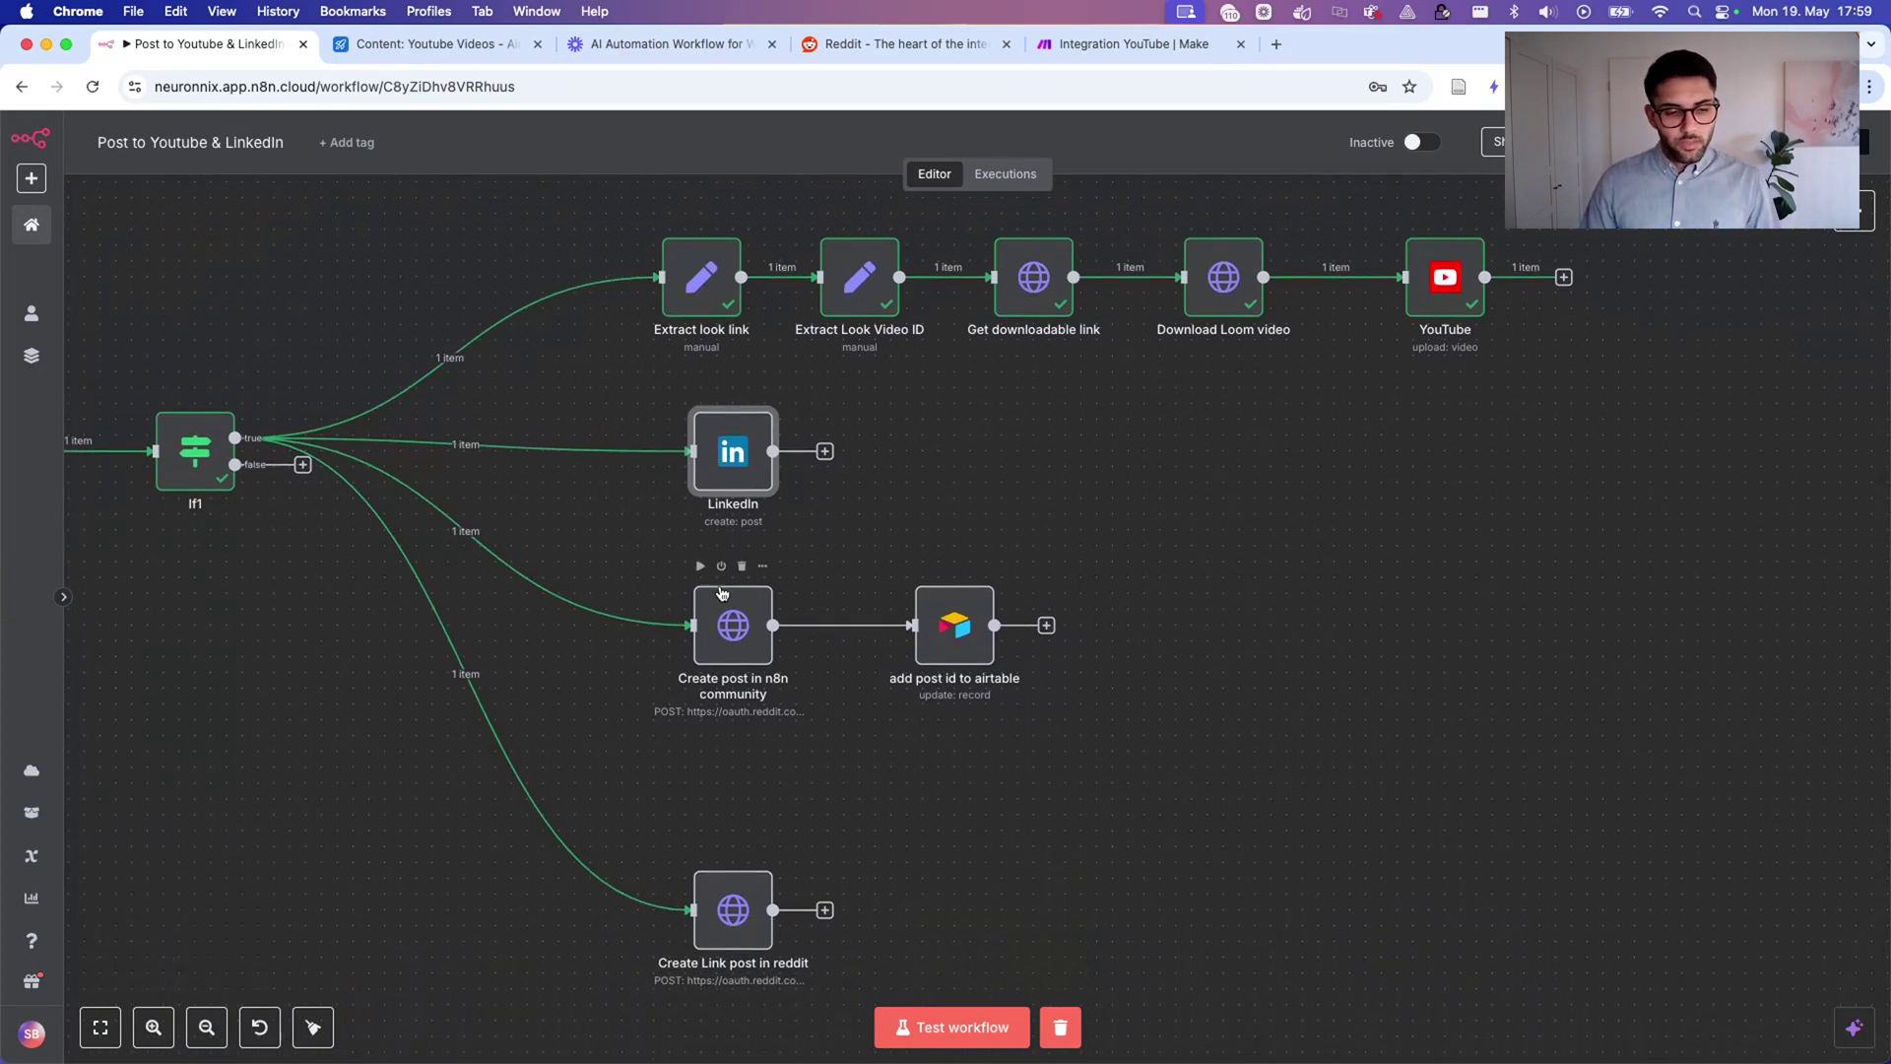
scroll(722, 592, down, 2)
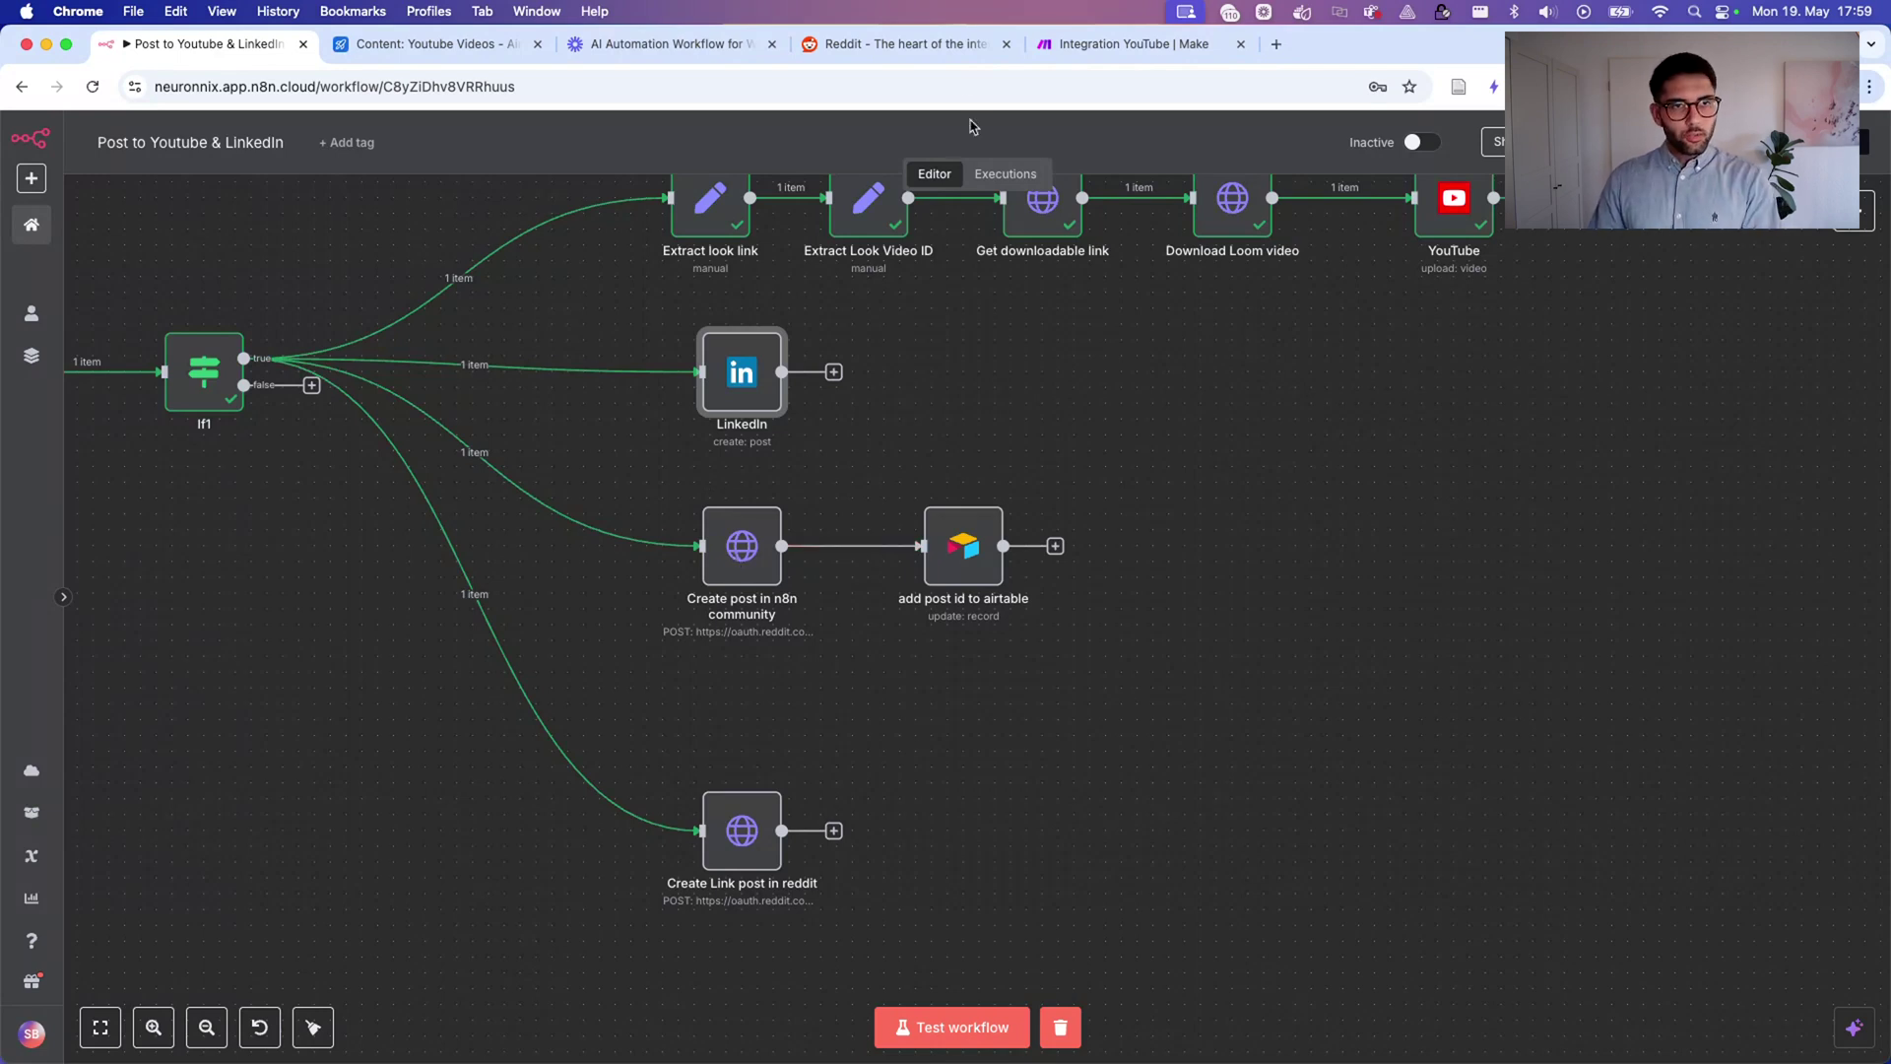
click(896, 43)
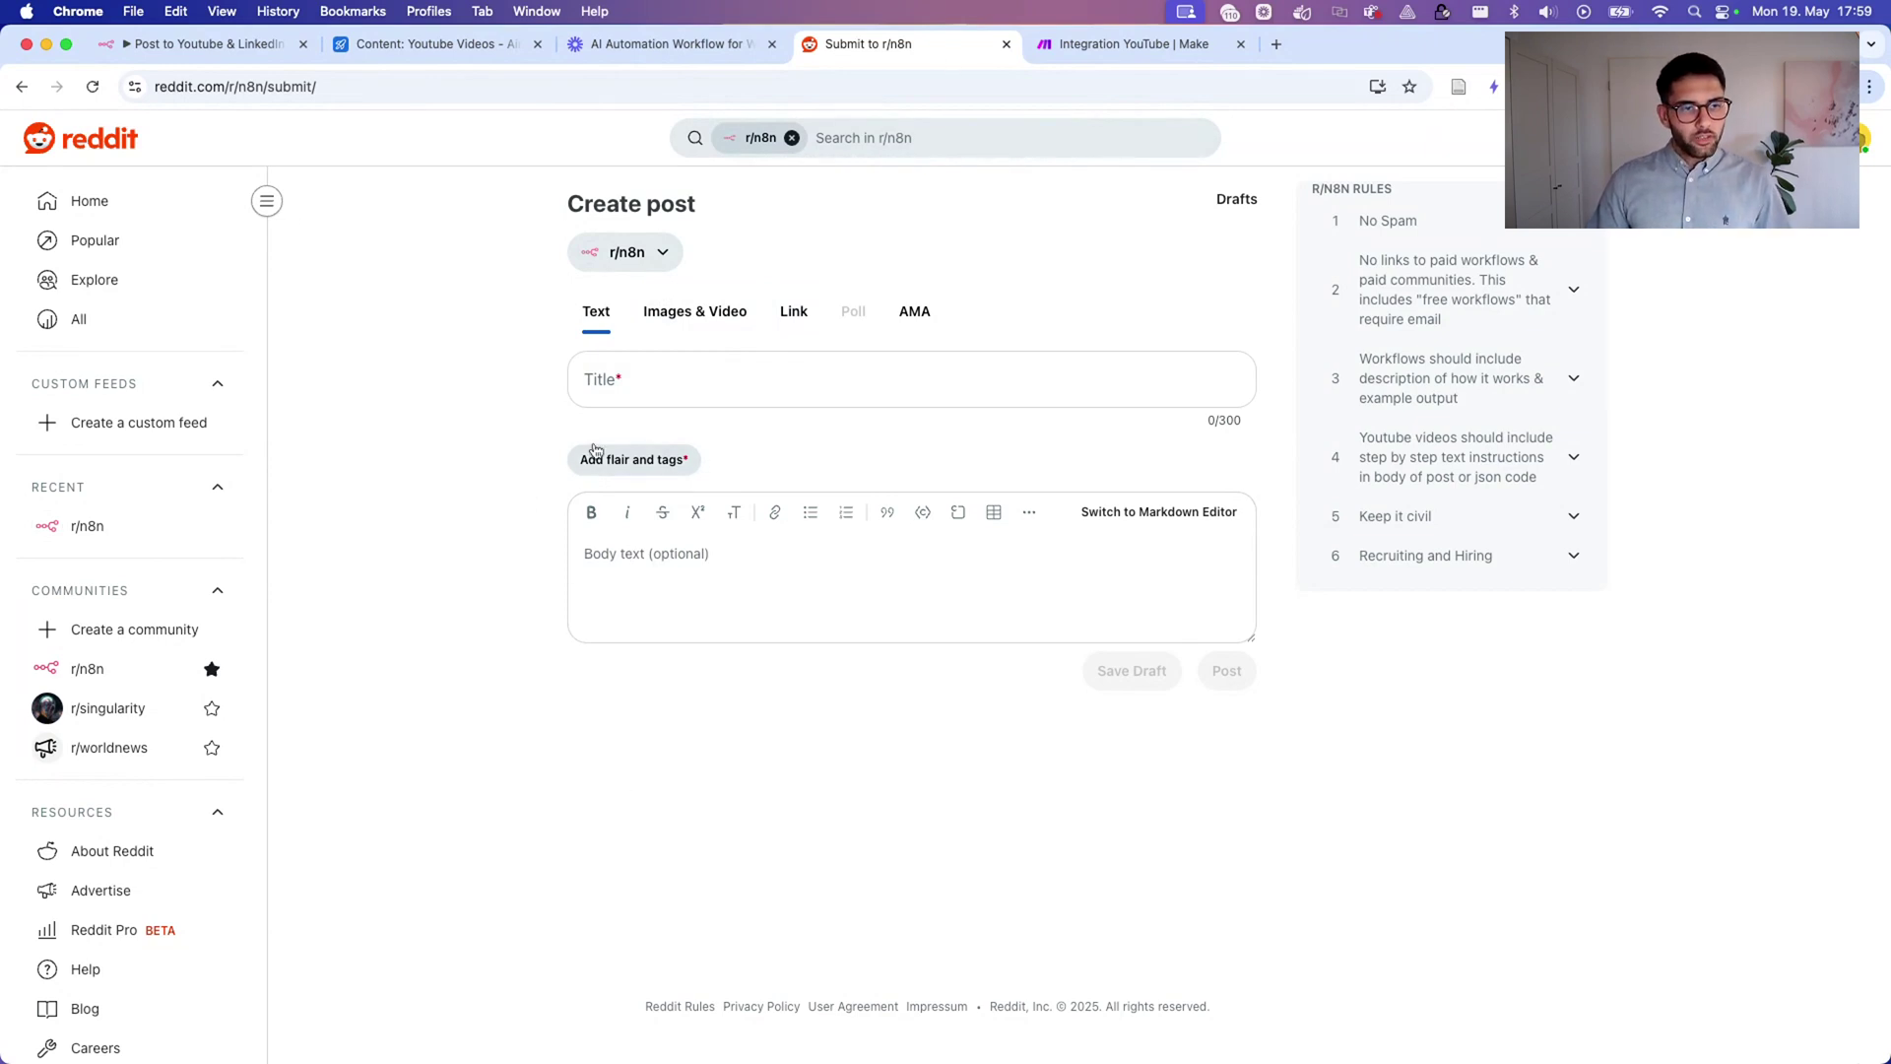
click(651, 468)
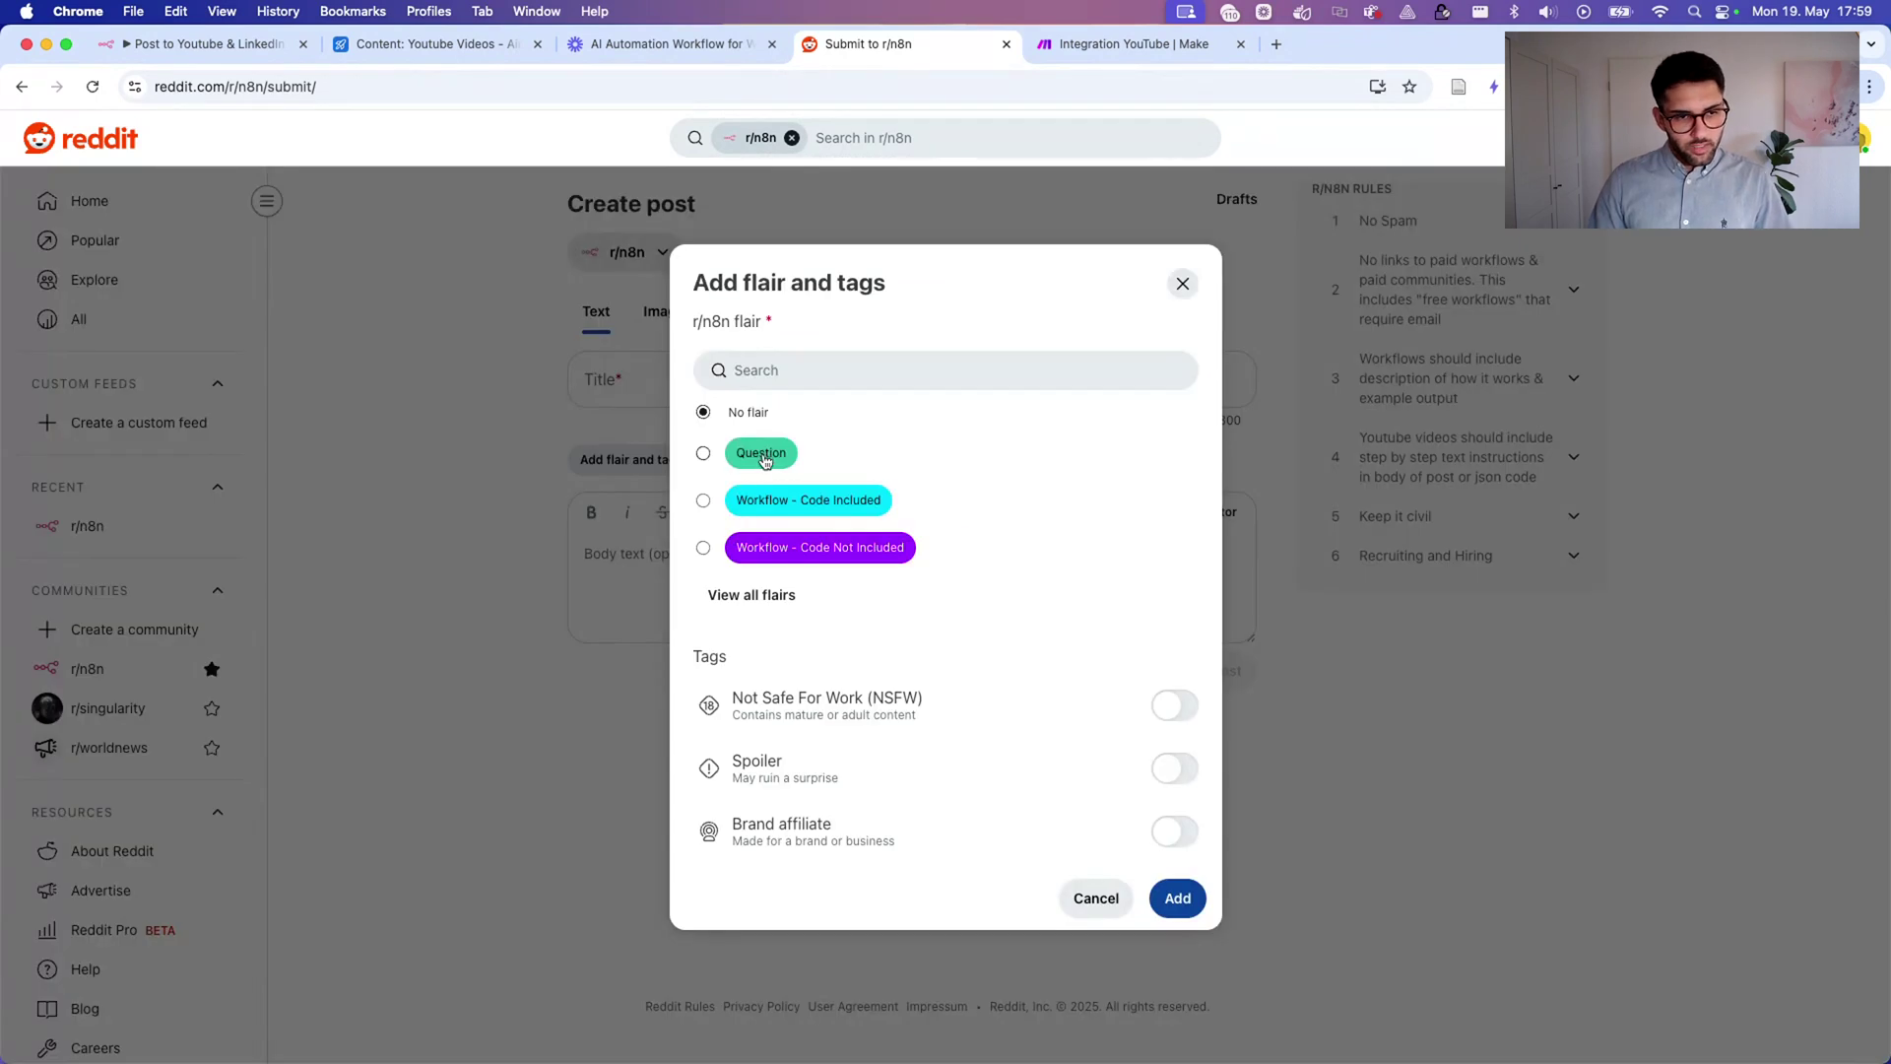
click(775, 599)
click(704, 417)
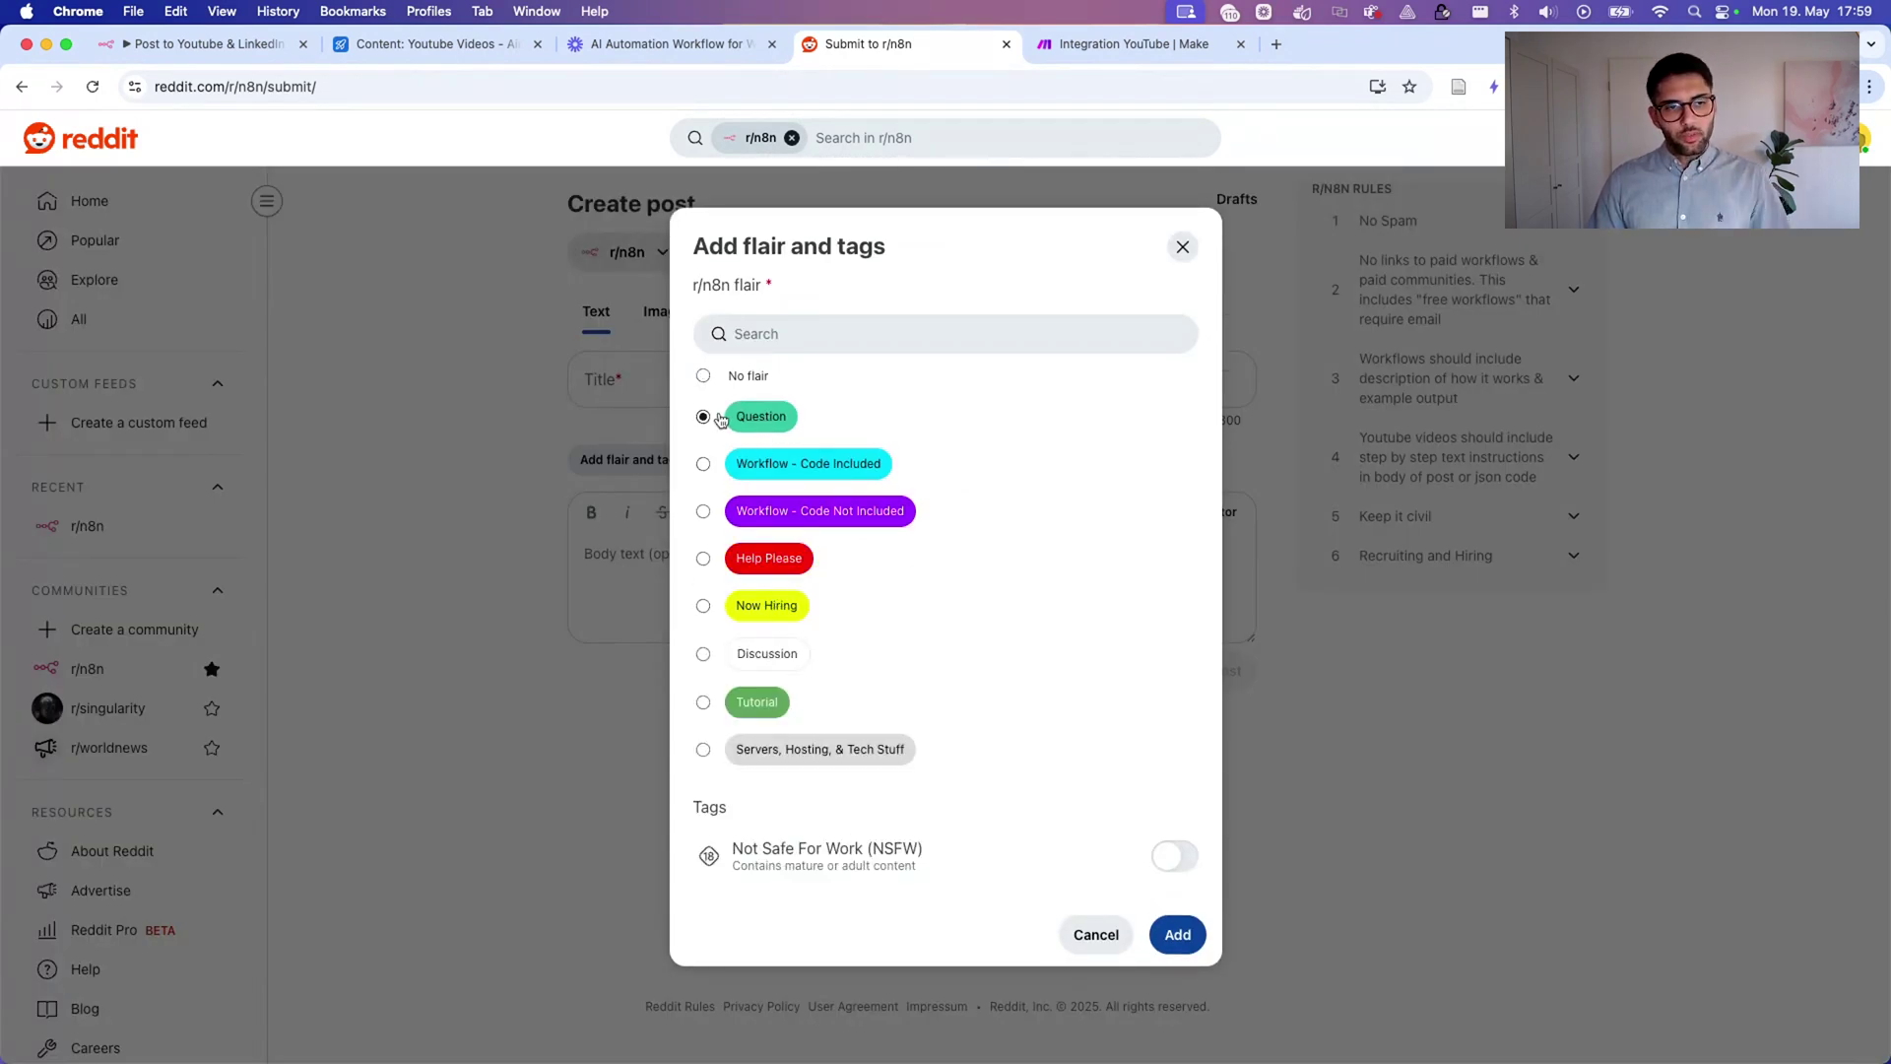
click(705, 652)
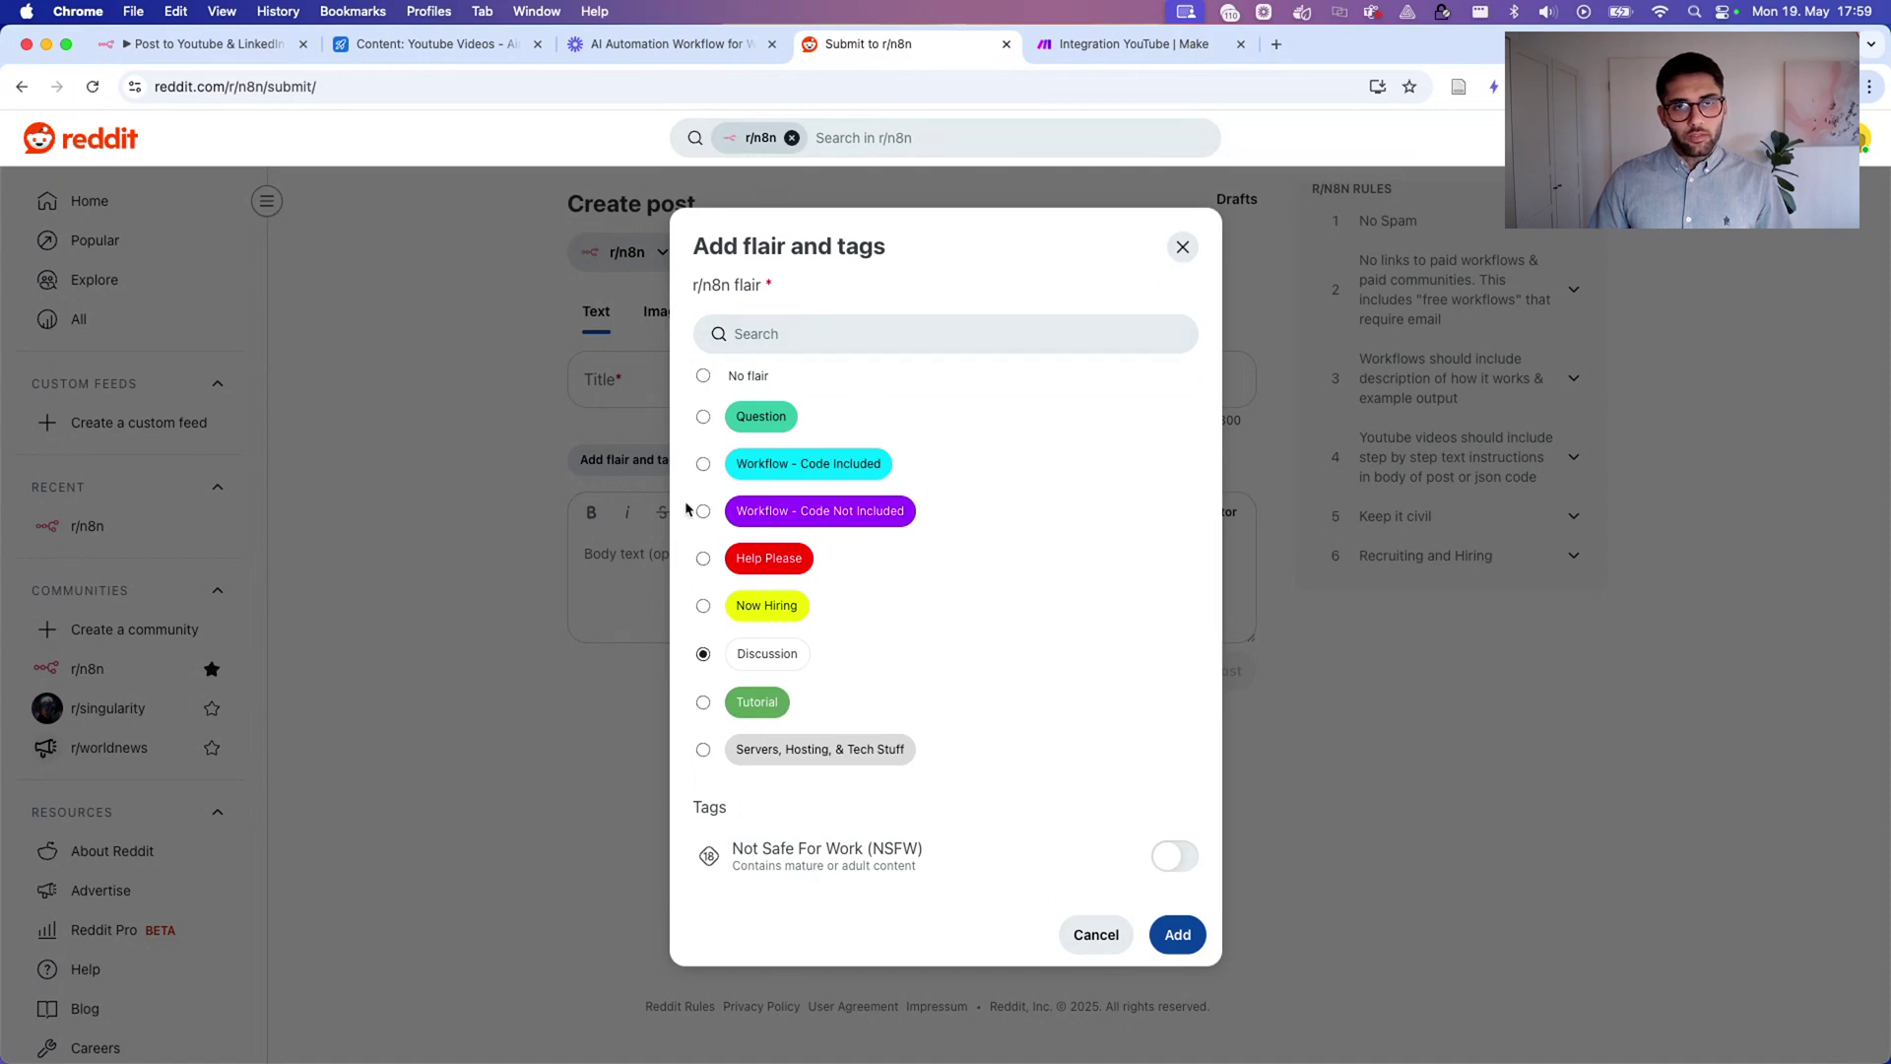
Inspect the flair list in the browser's developer tools and widen the inspector to read the HTML.
right_click(785, 495)
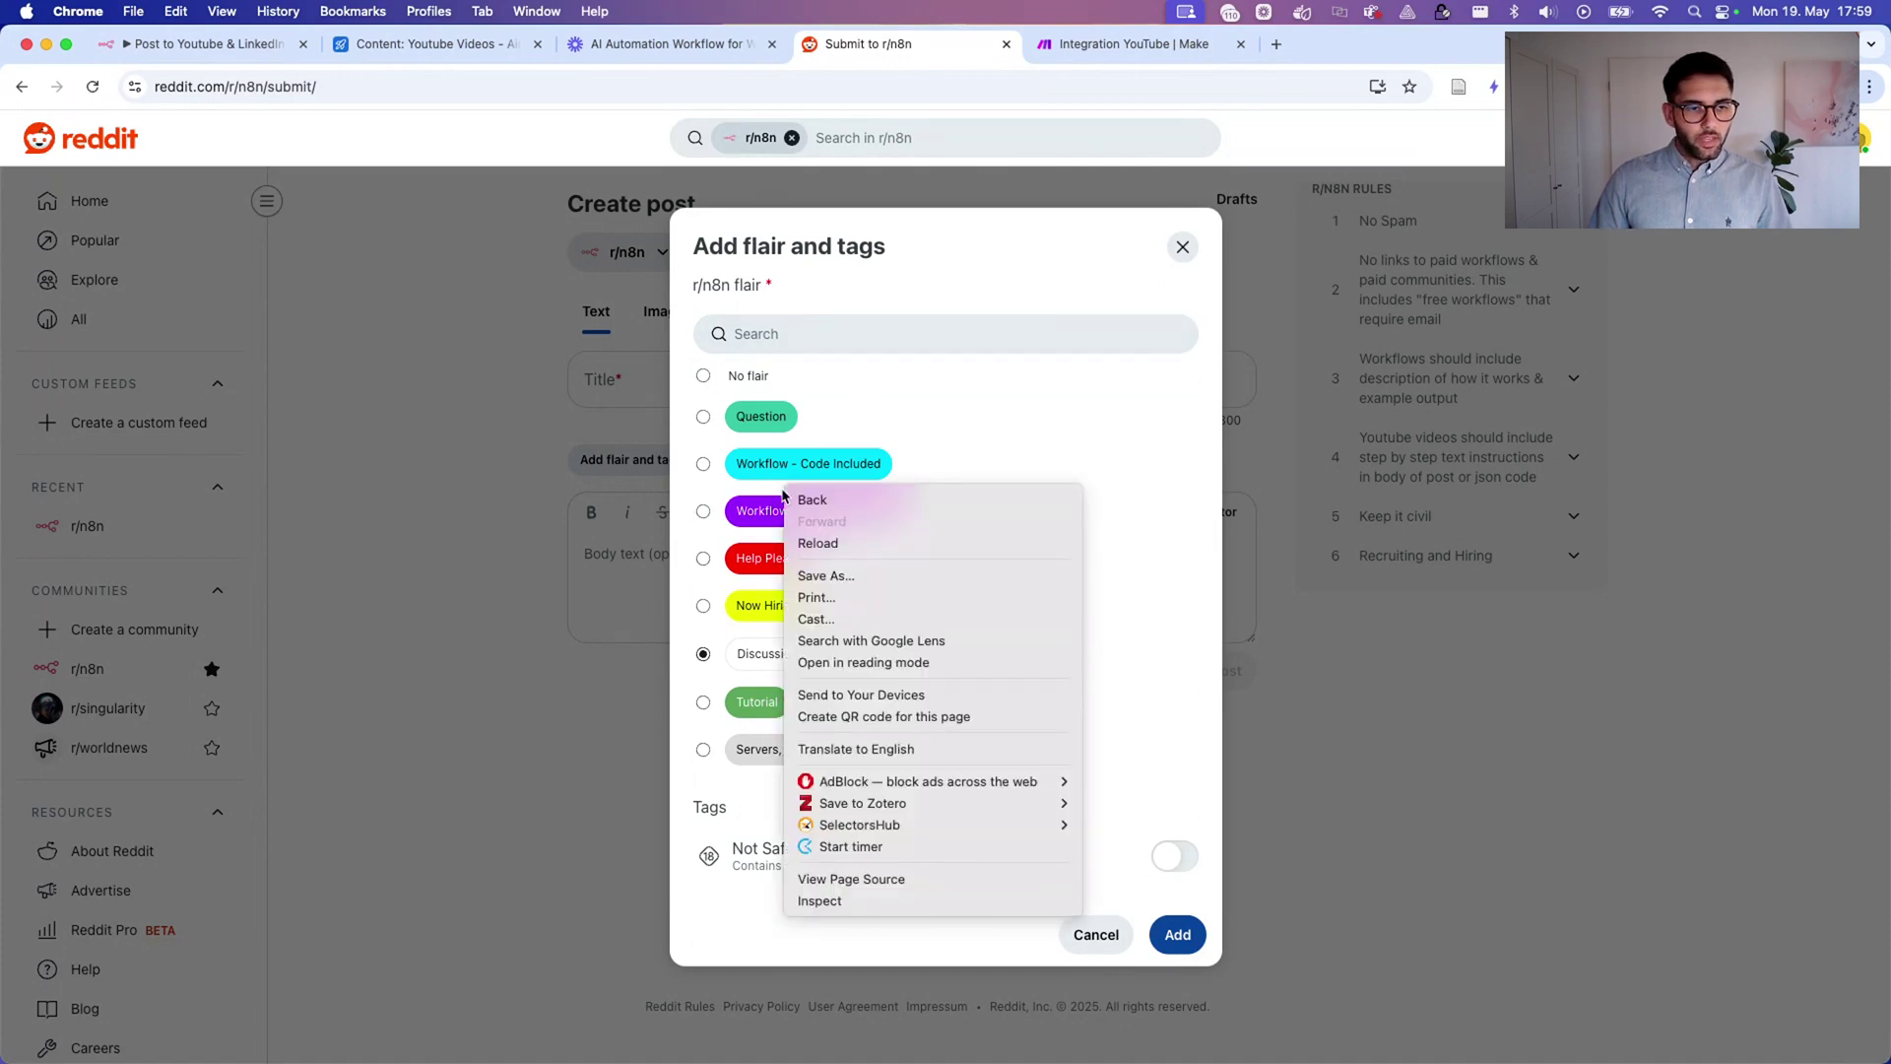
click(824, 901)
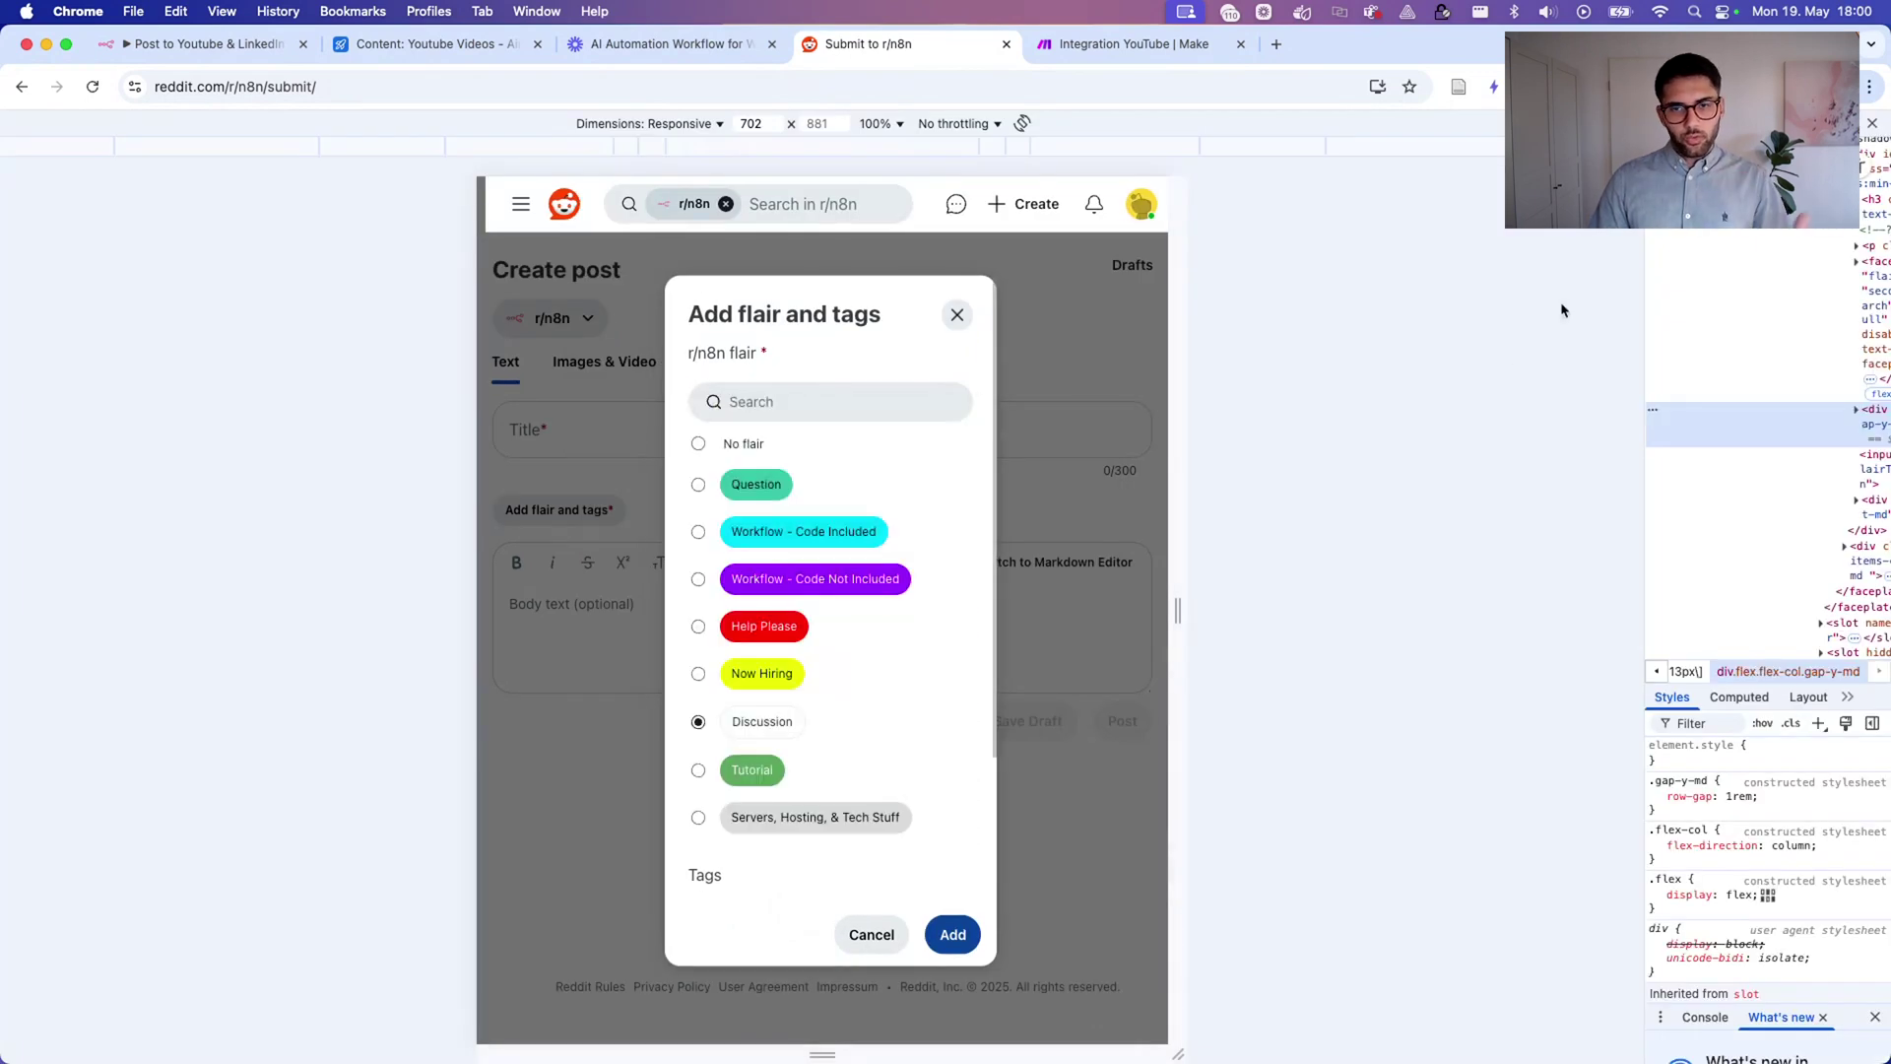
drag(1644, 296, 1239, 267)
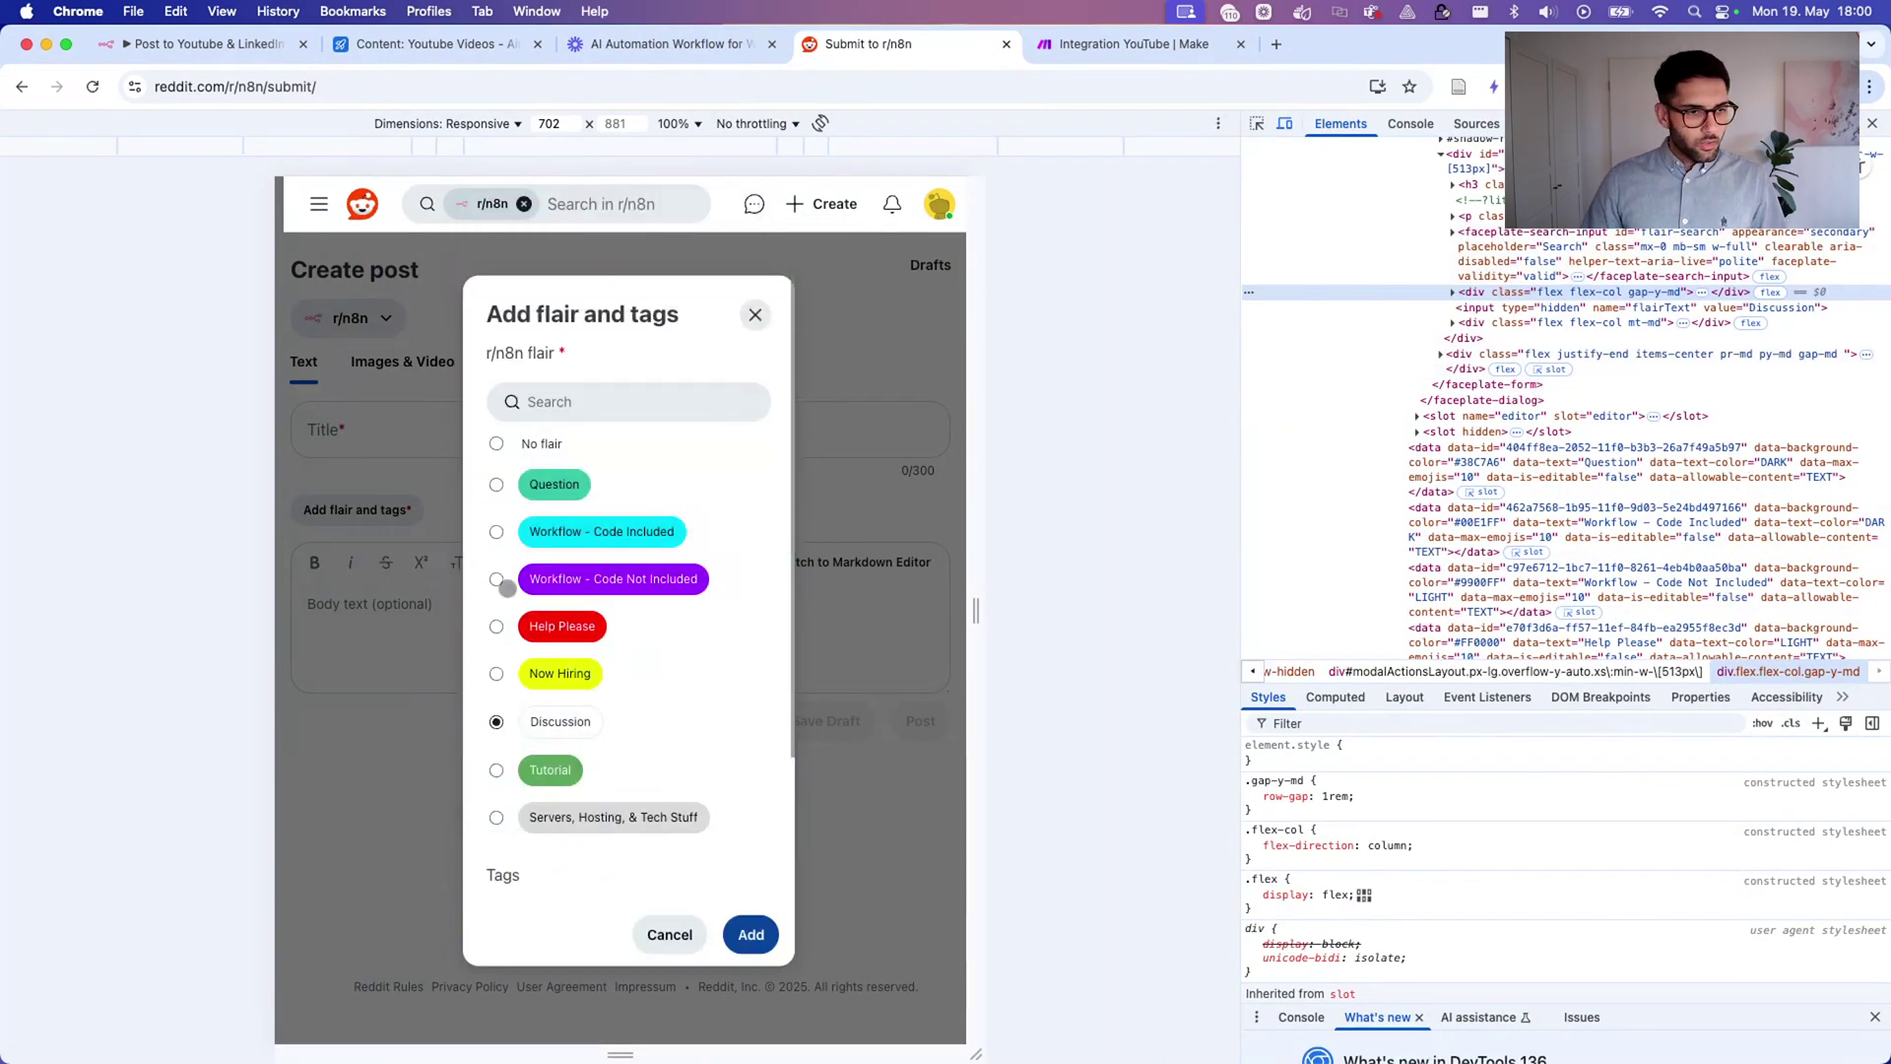
Select the Workflow - Code Not Included flair and inspect its element in the page's HTML.
click(519, 591)
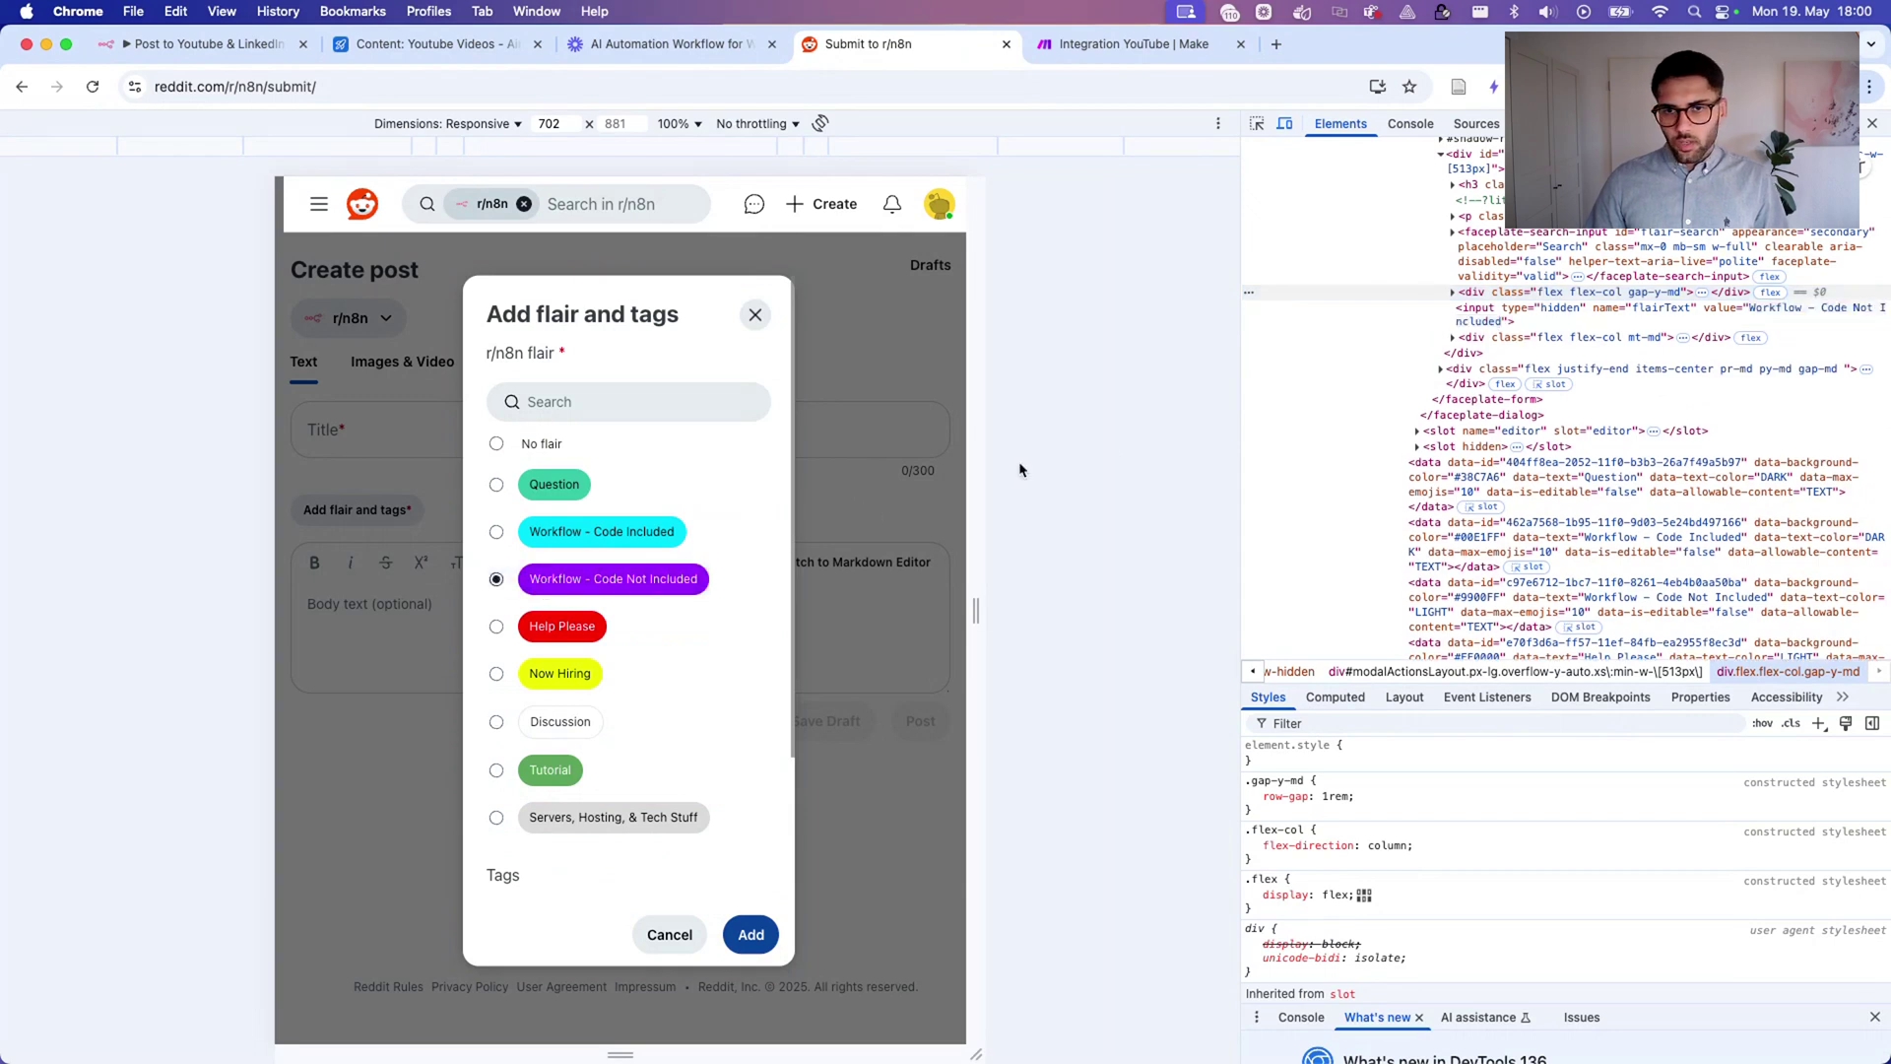
right_click(570, 578)
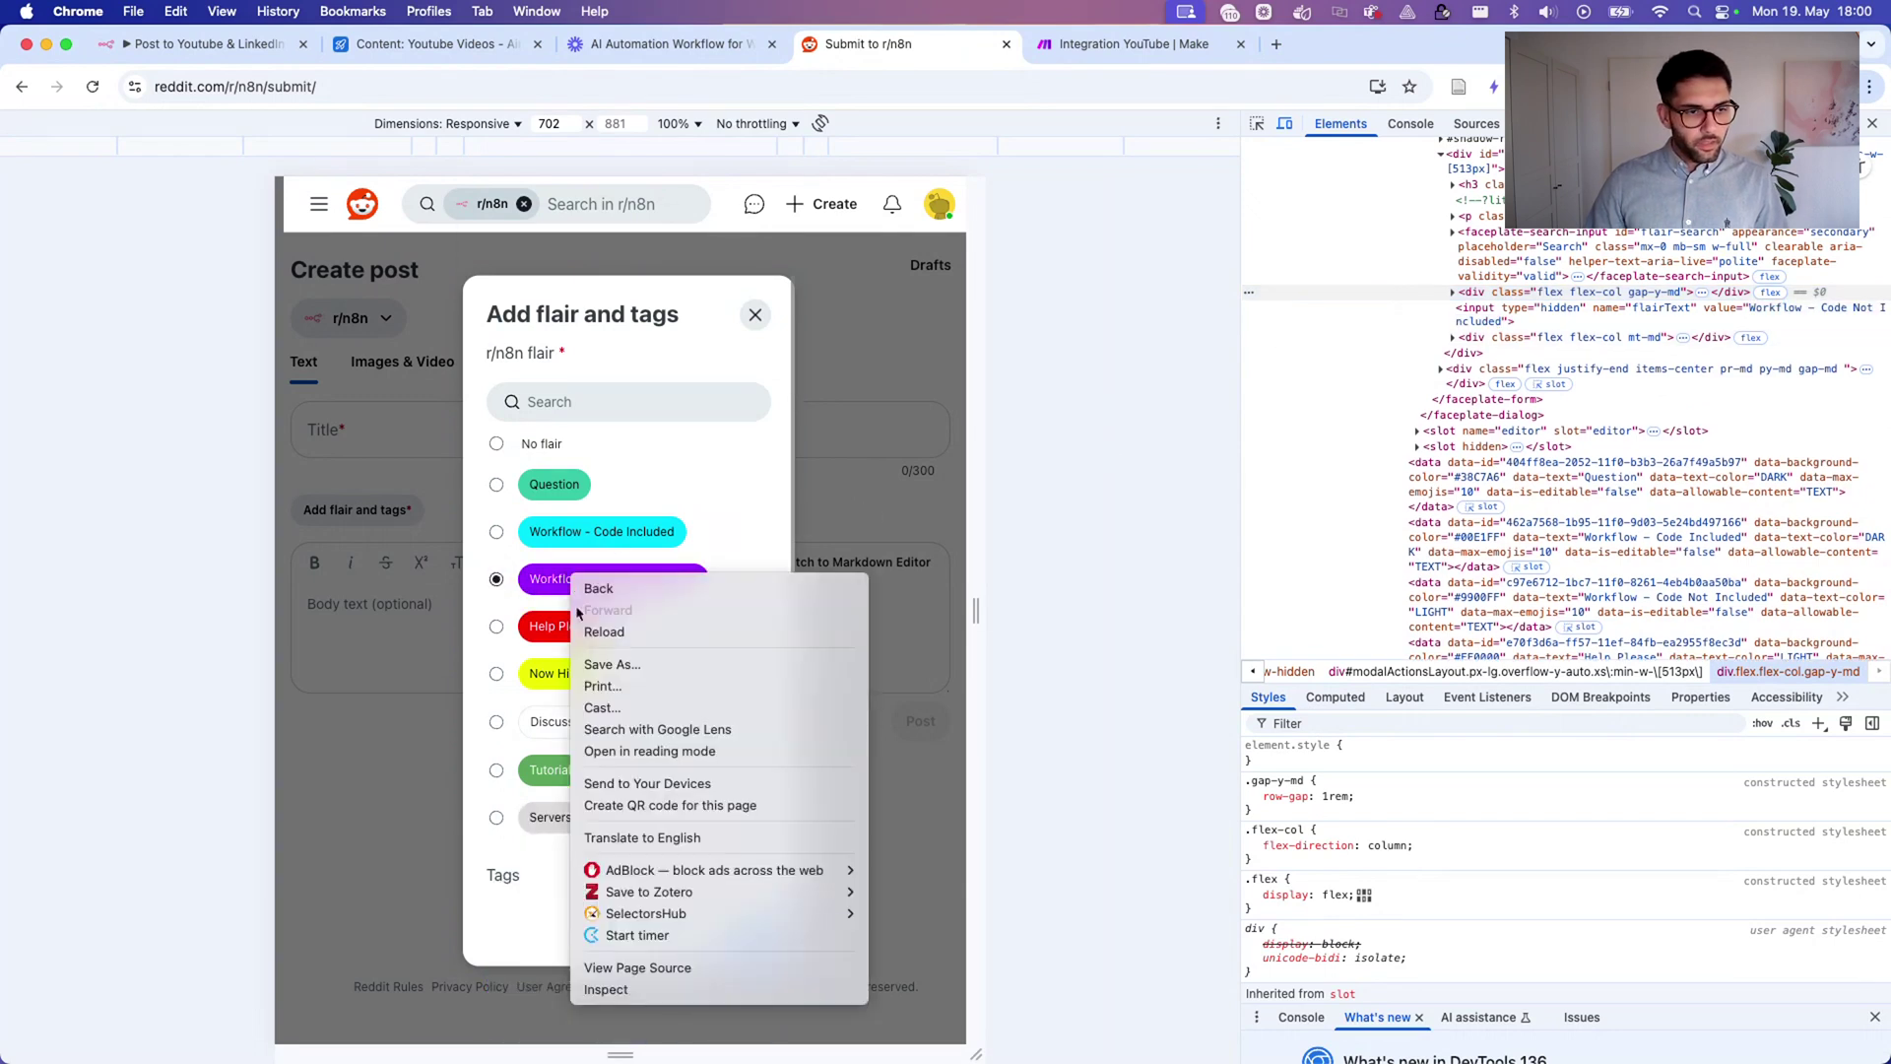
click(647, 986)
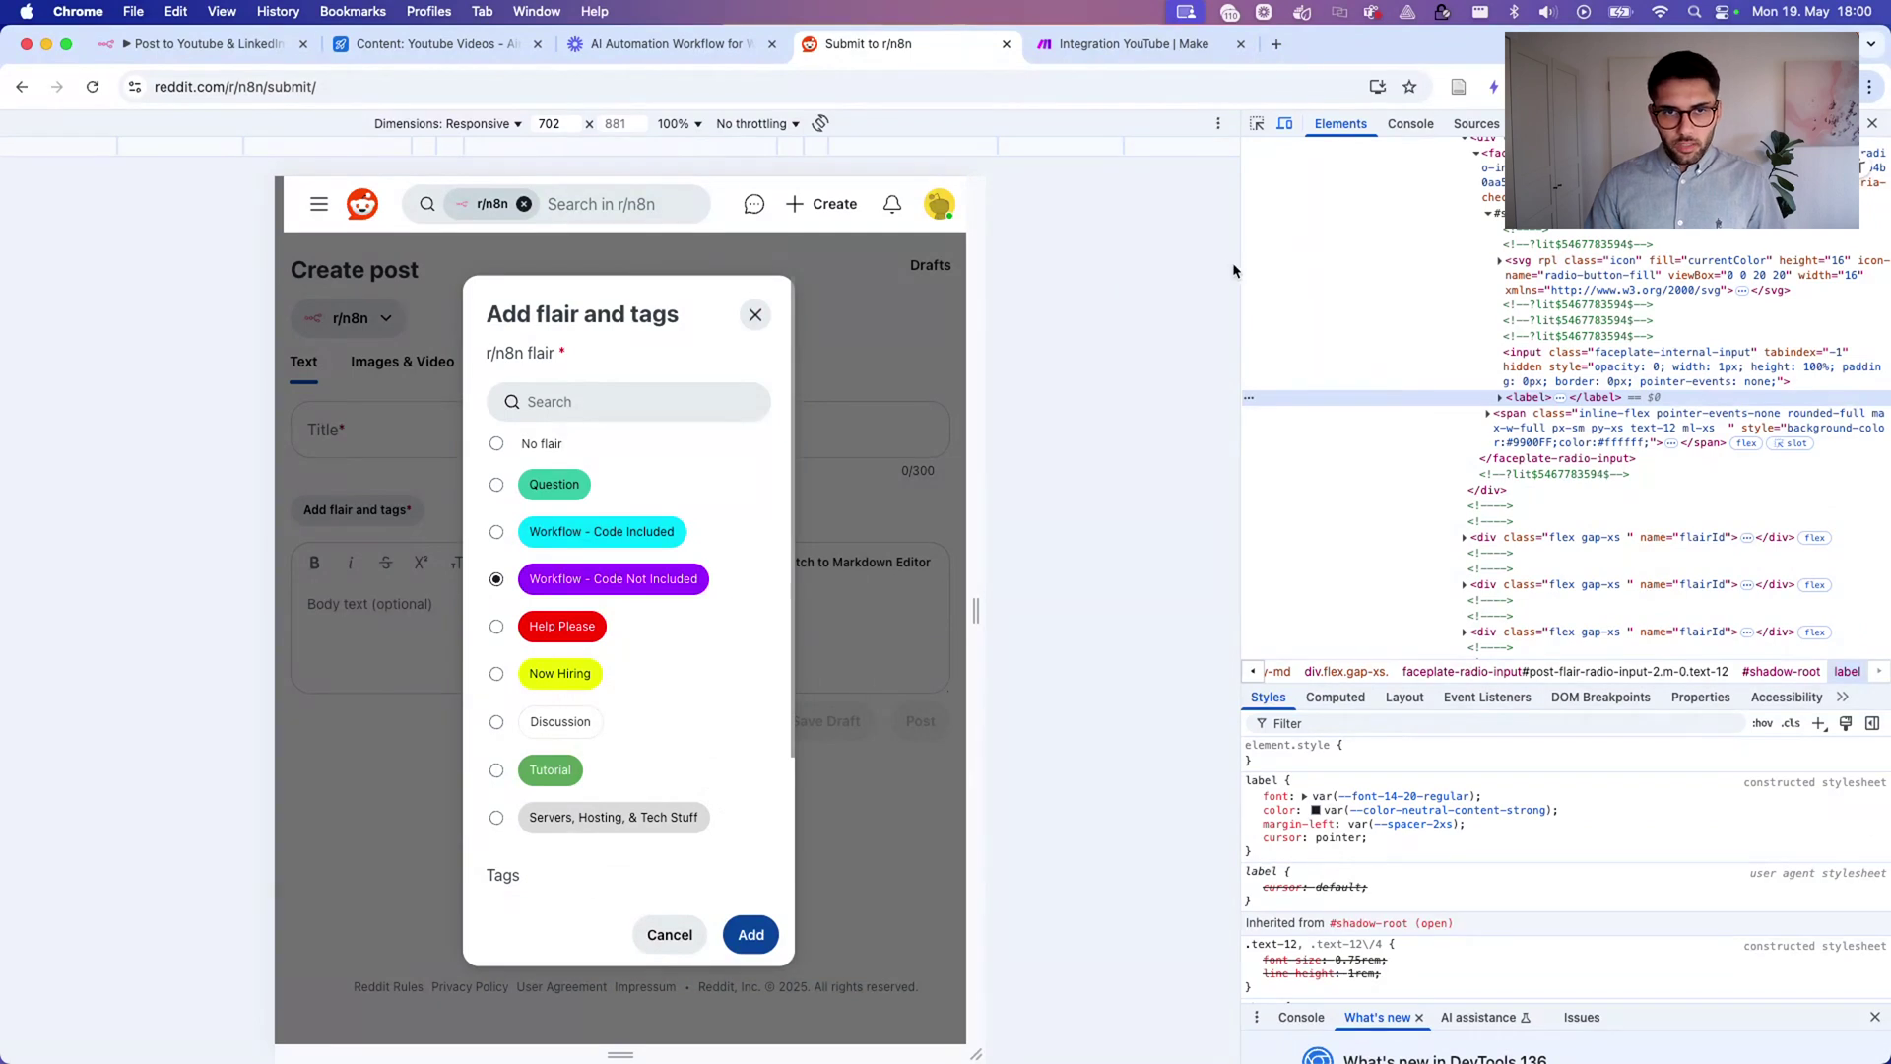
Widen the developer tools and inspect the radio button of the Workflow - Code Not Included flair in the HTML.
drag(1245, 270, 868, 270)
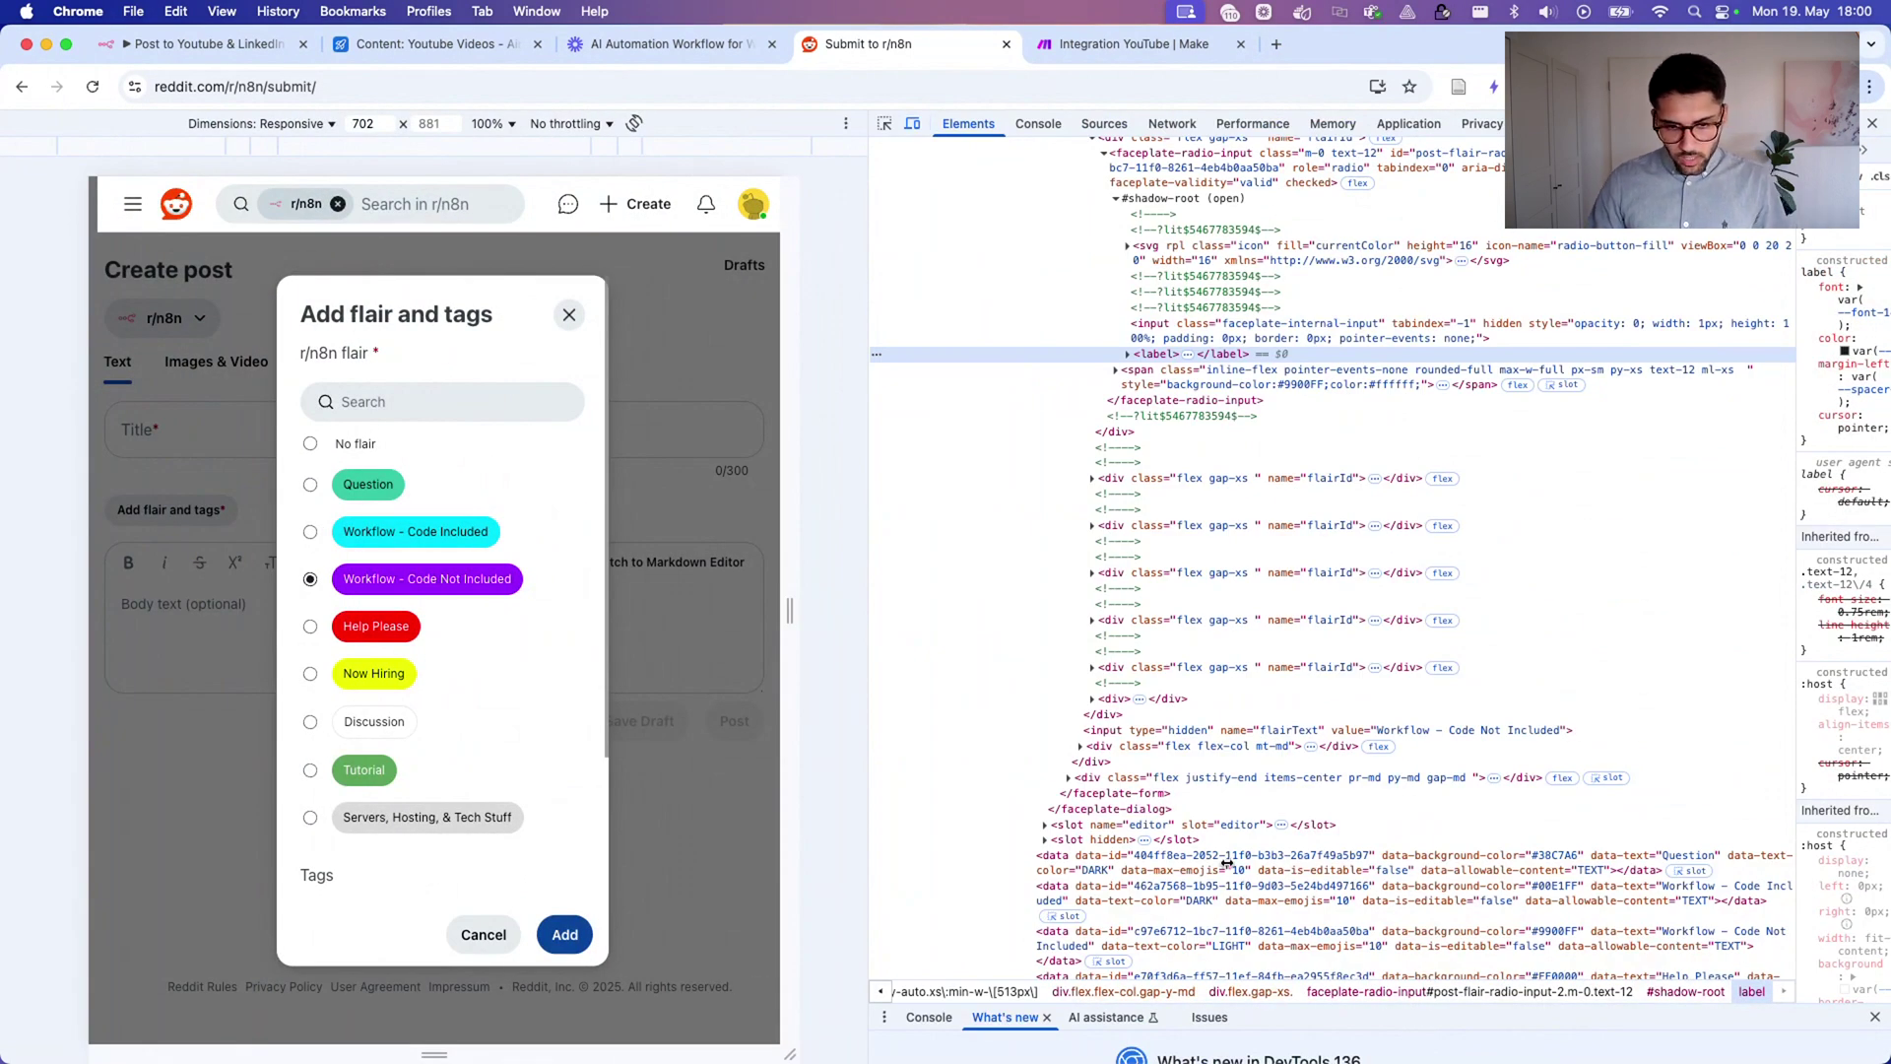
right_click(357, 568)
click(438, 992)
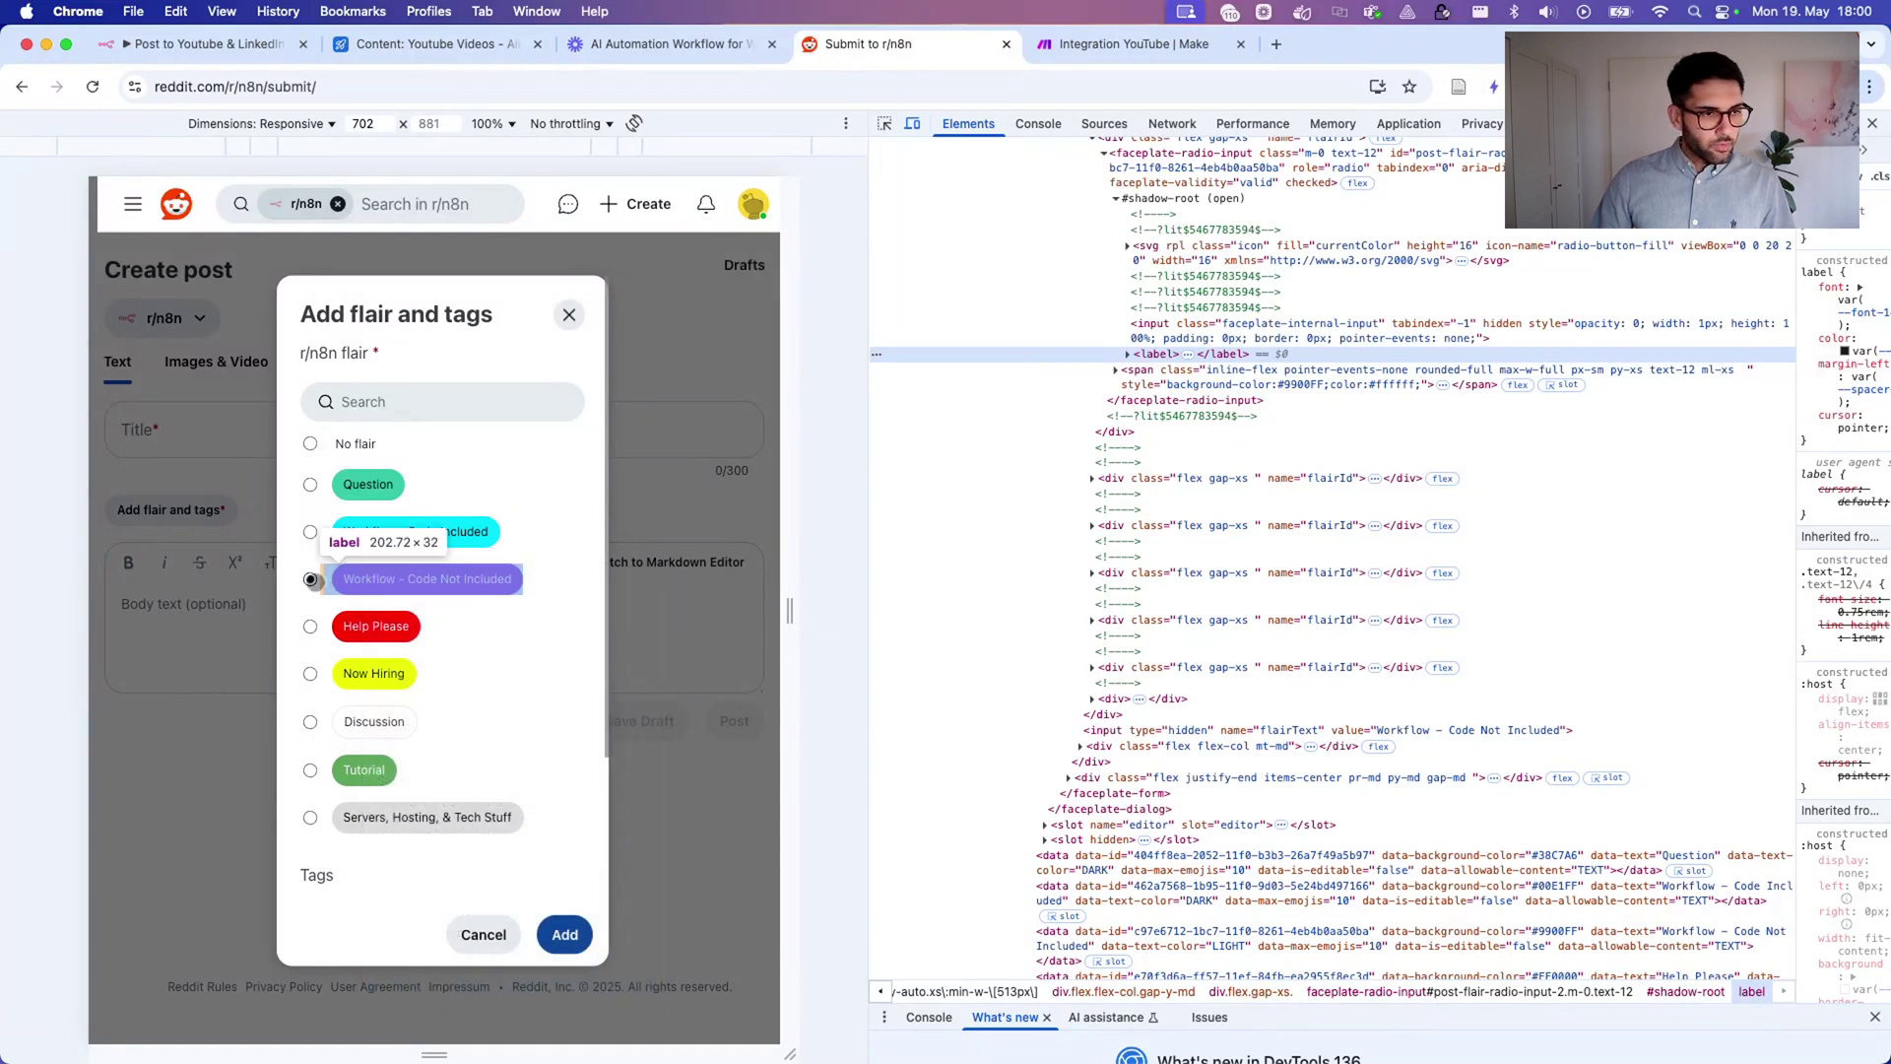
right_click(310, 580)
click(355, 992)
click(1108, 264)
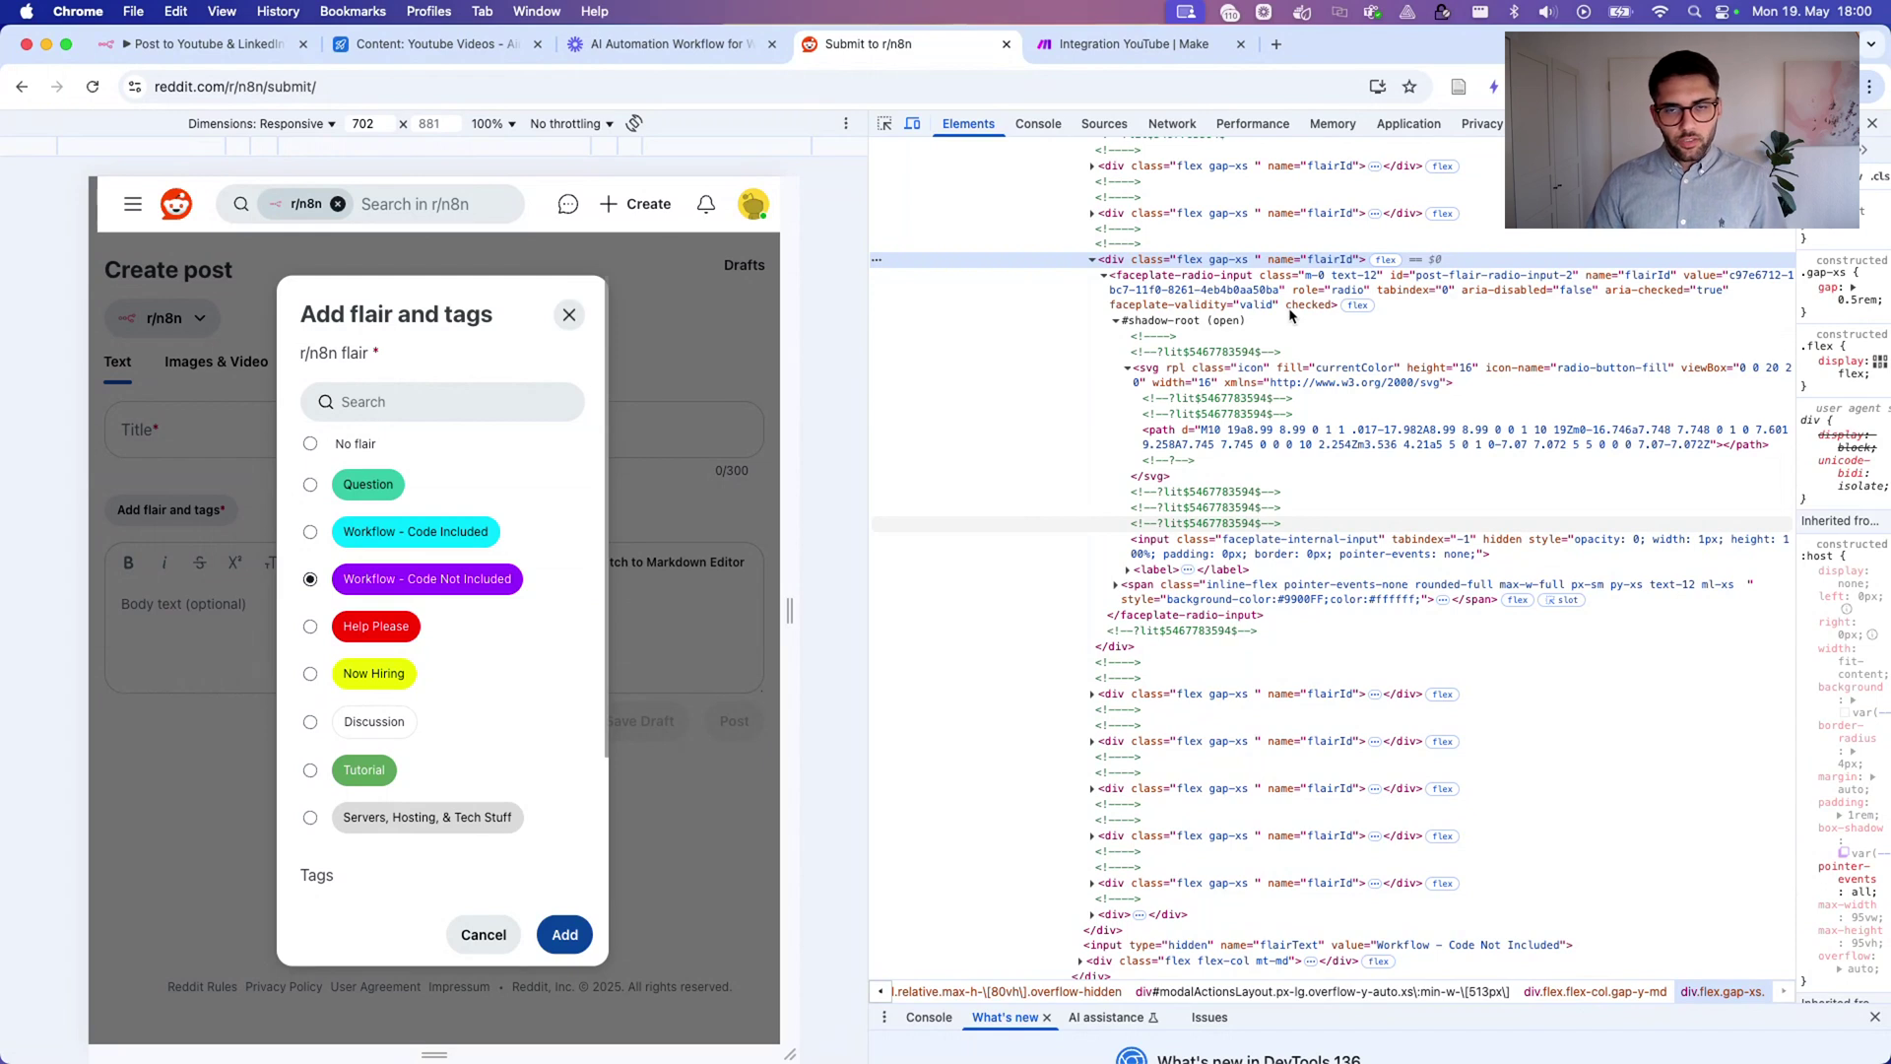
Highlight the flair ID in the value attribute of the selected flair's faceplate-radio-input element.
click(1635, 278)
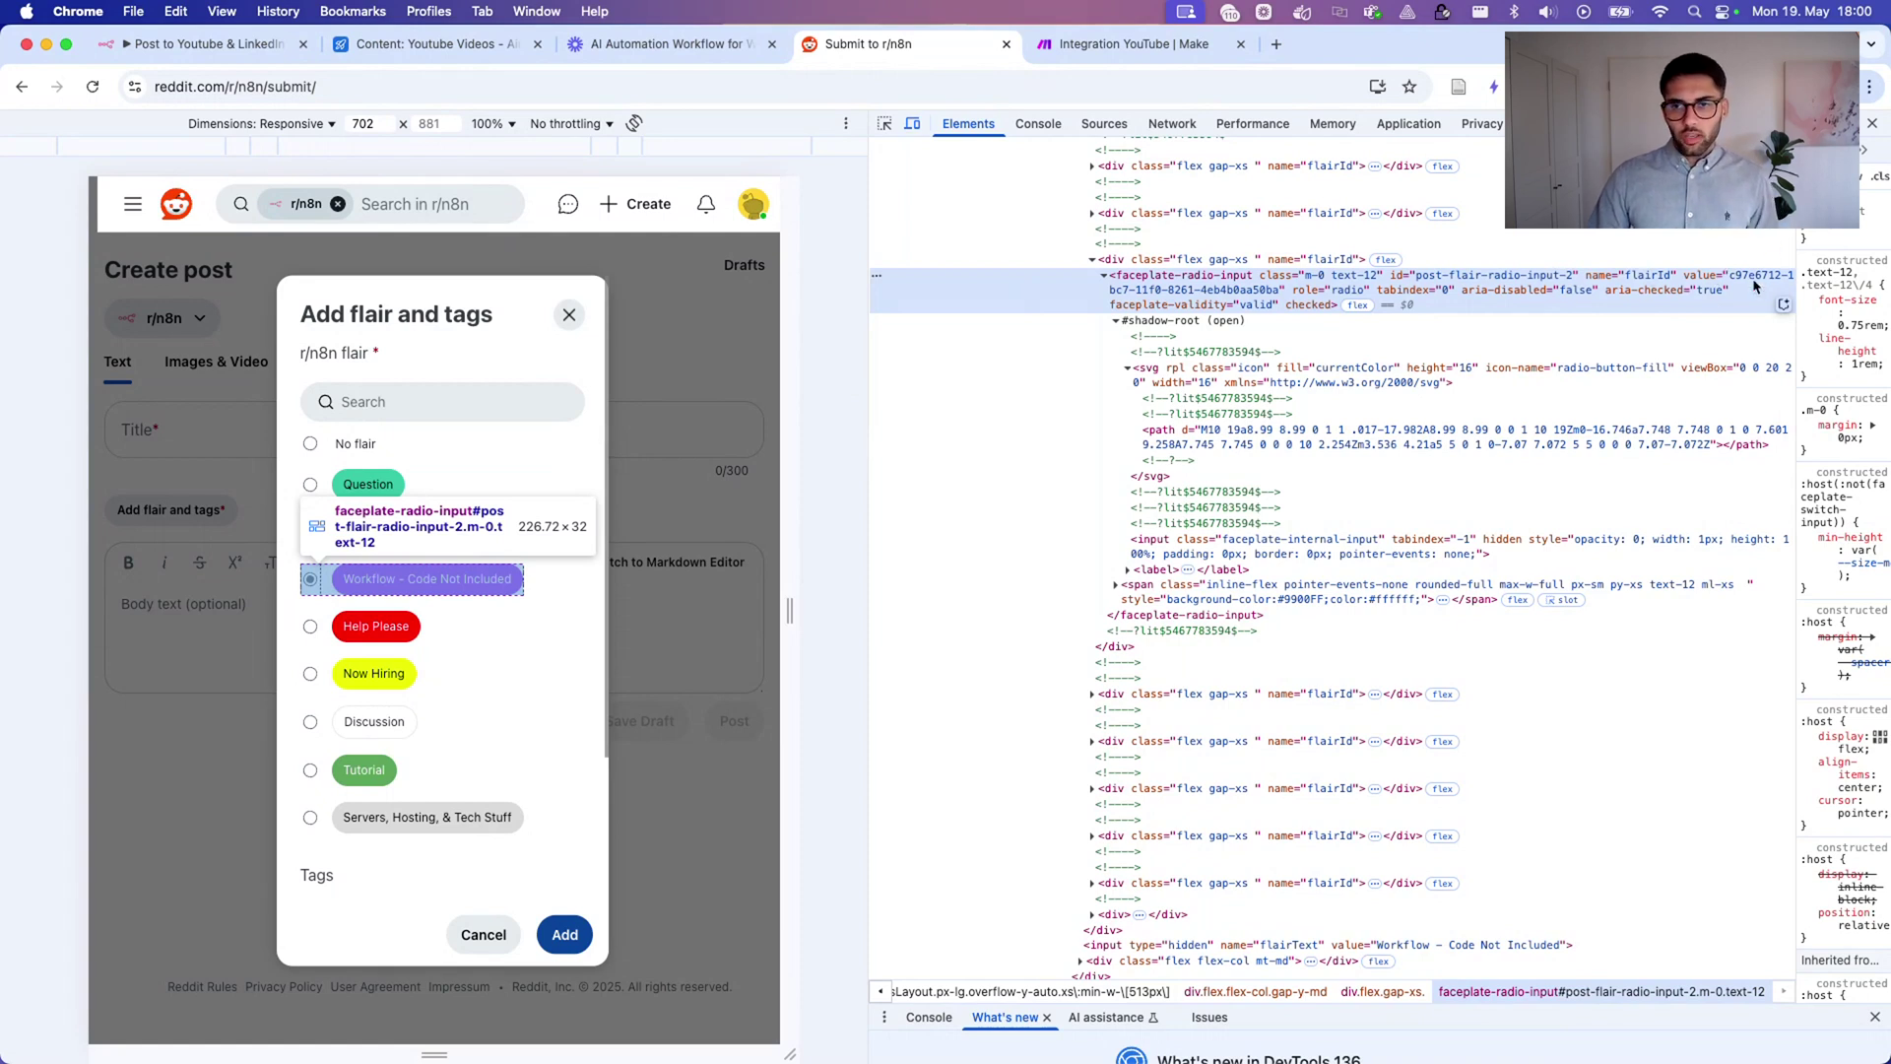
key(Return)
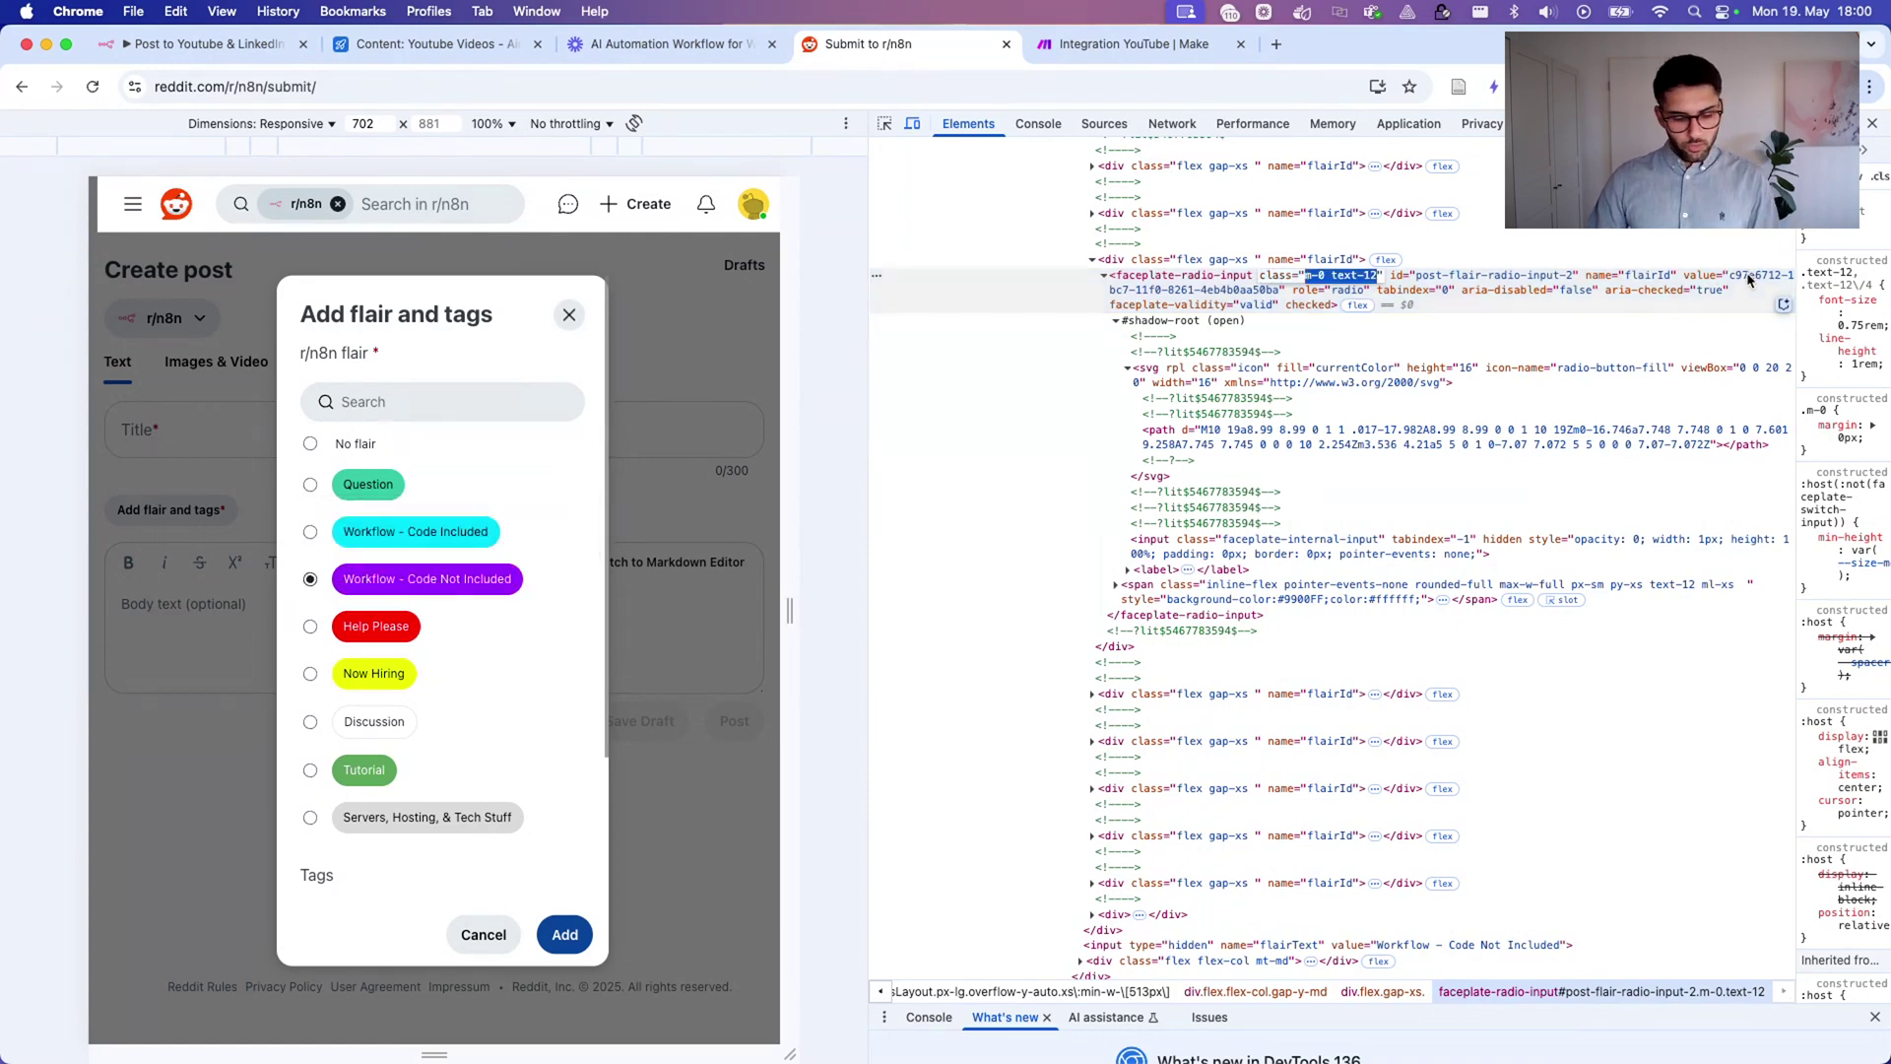
double_click(1750, 279)
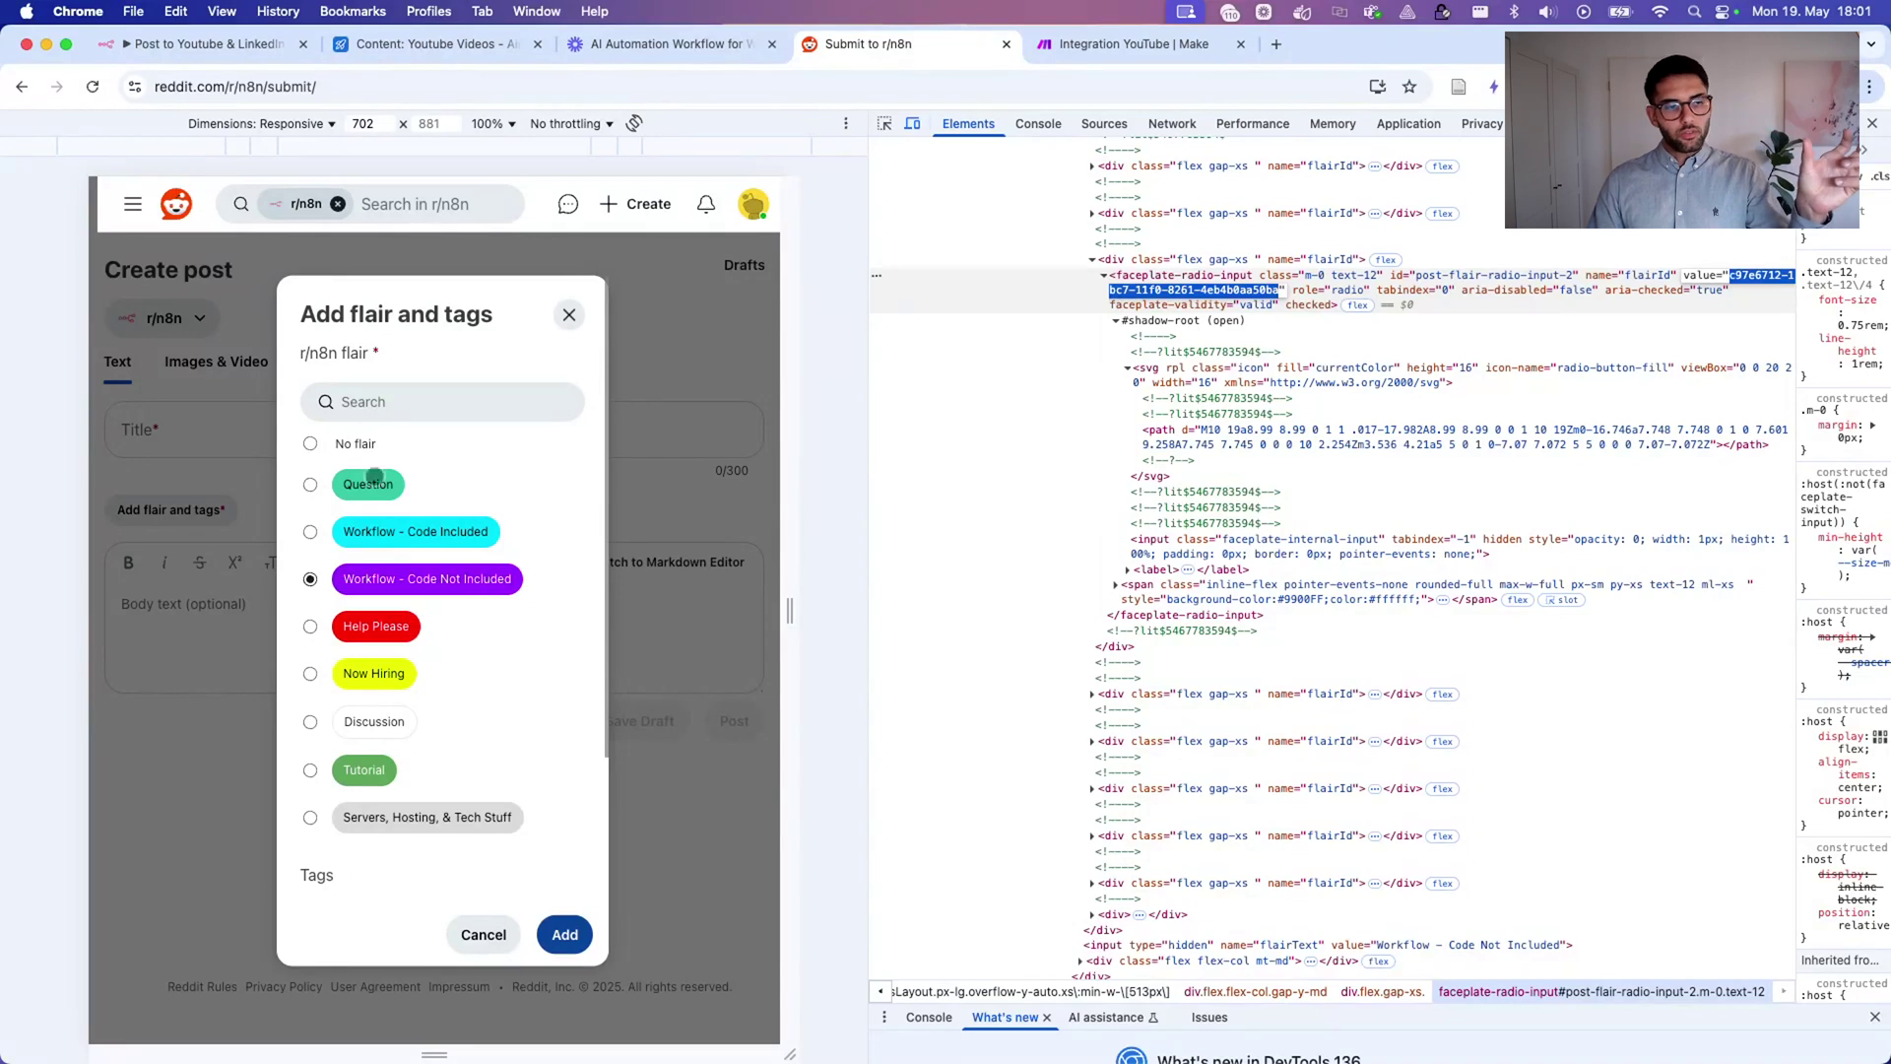
Switch to the n8n workflow, review the URL and authentication options of the Create post in n8n community node, and close it.
click(161, 47)
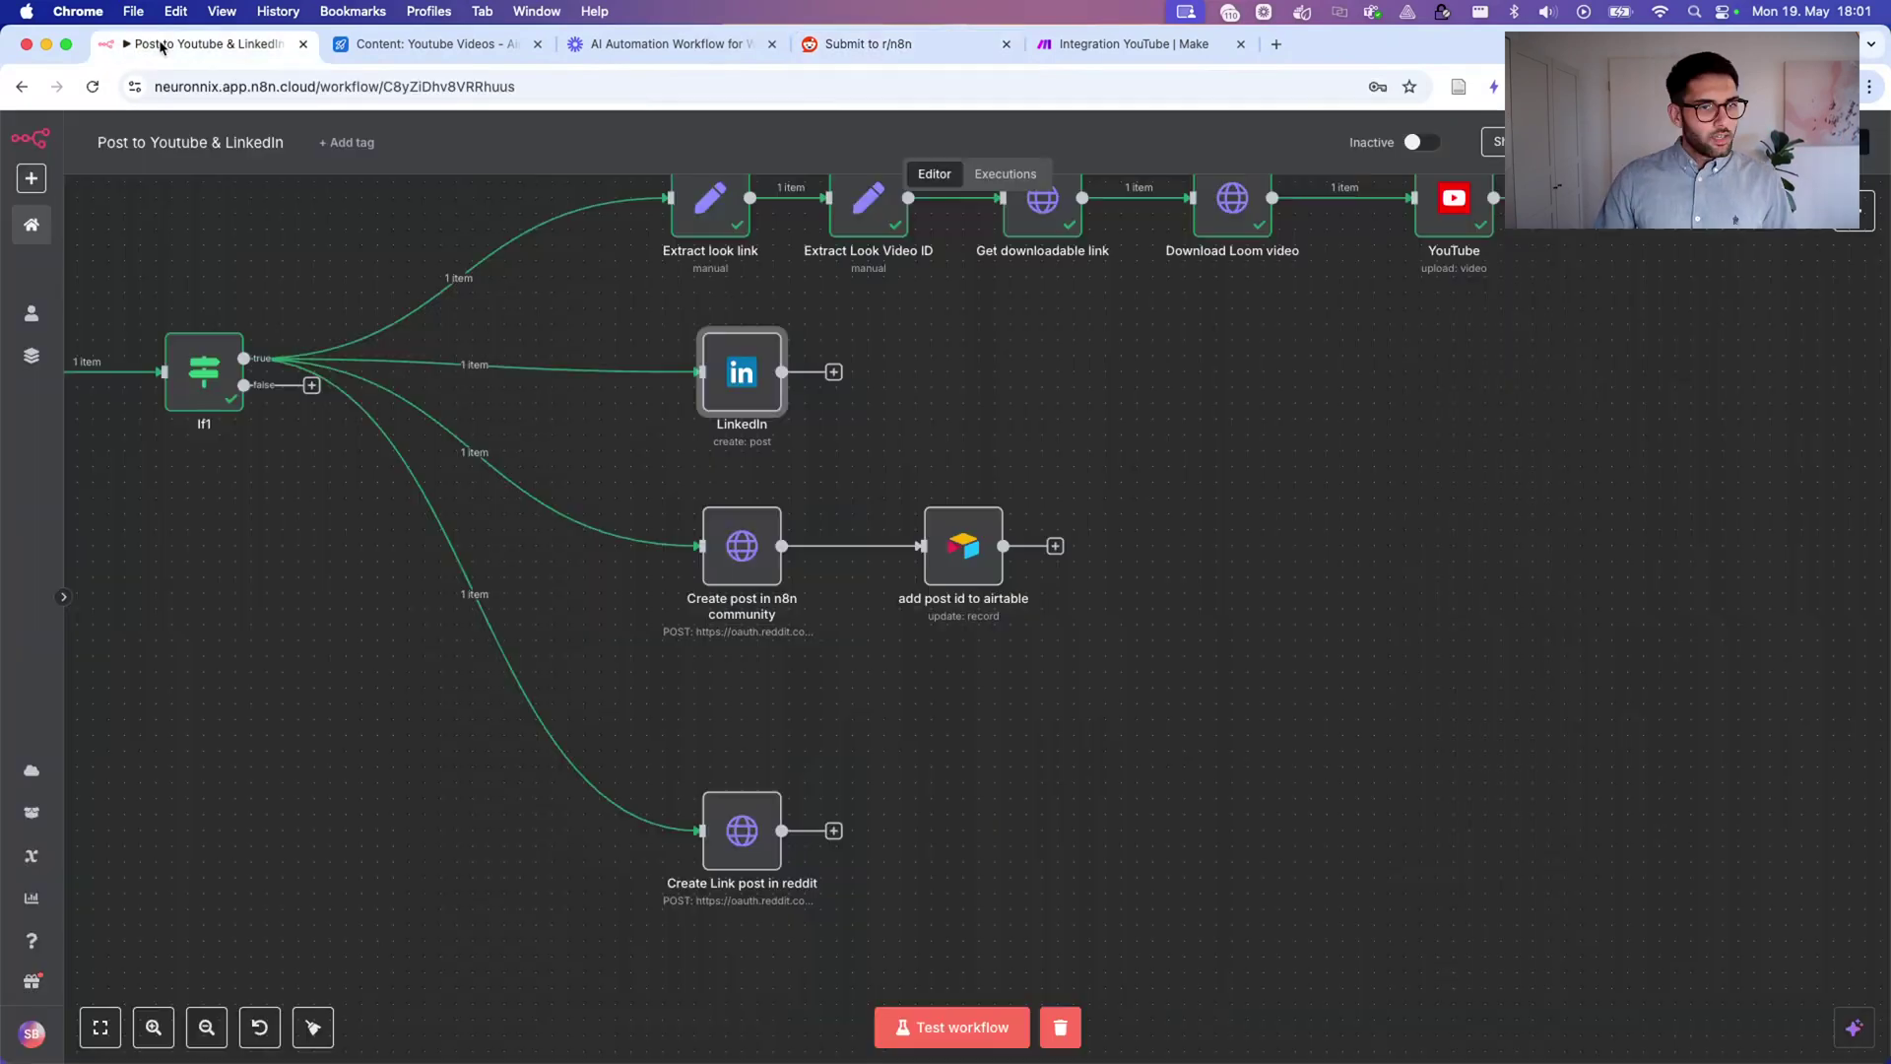
click(735, 541)
double_click(735, 541)
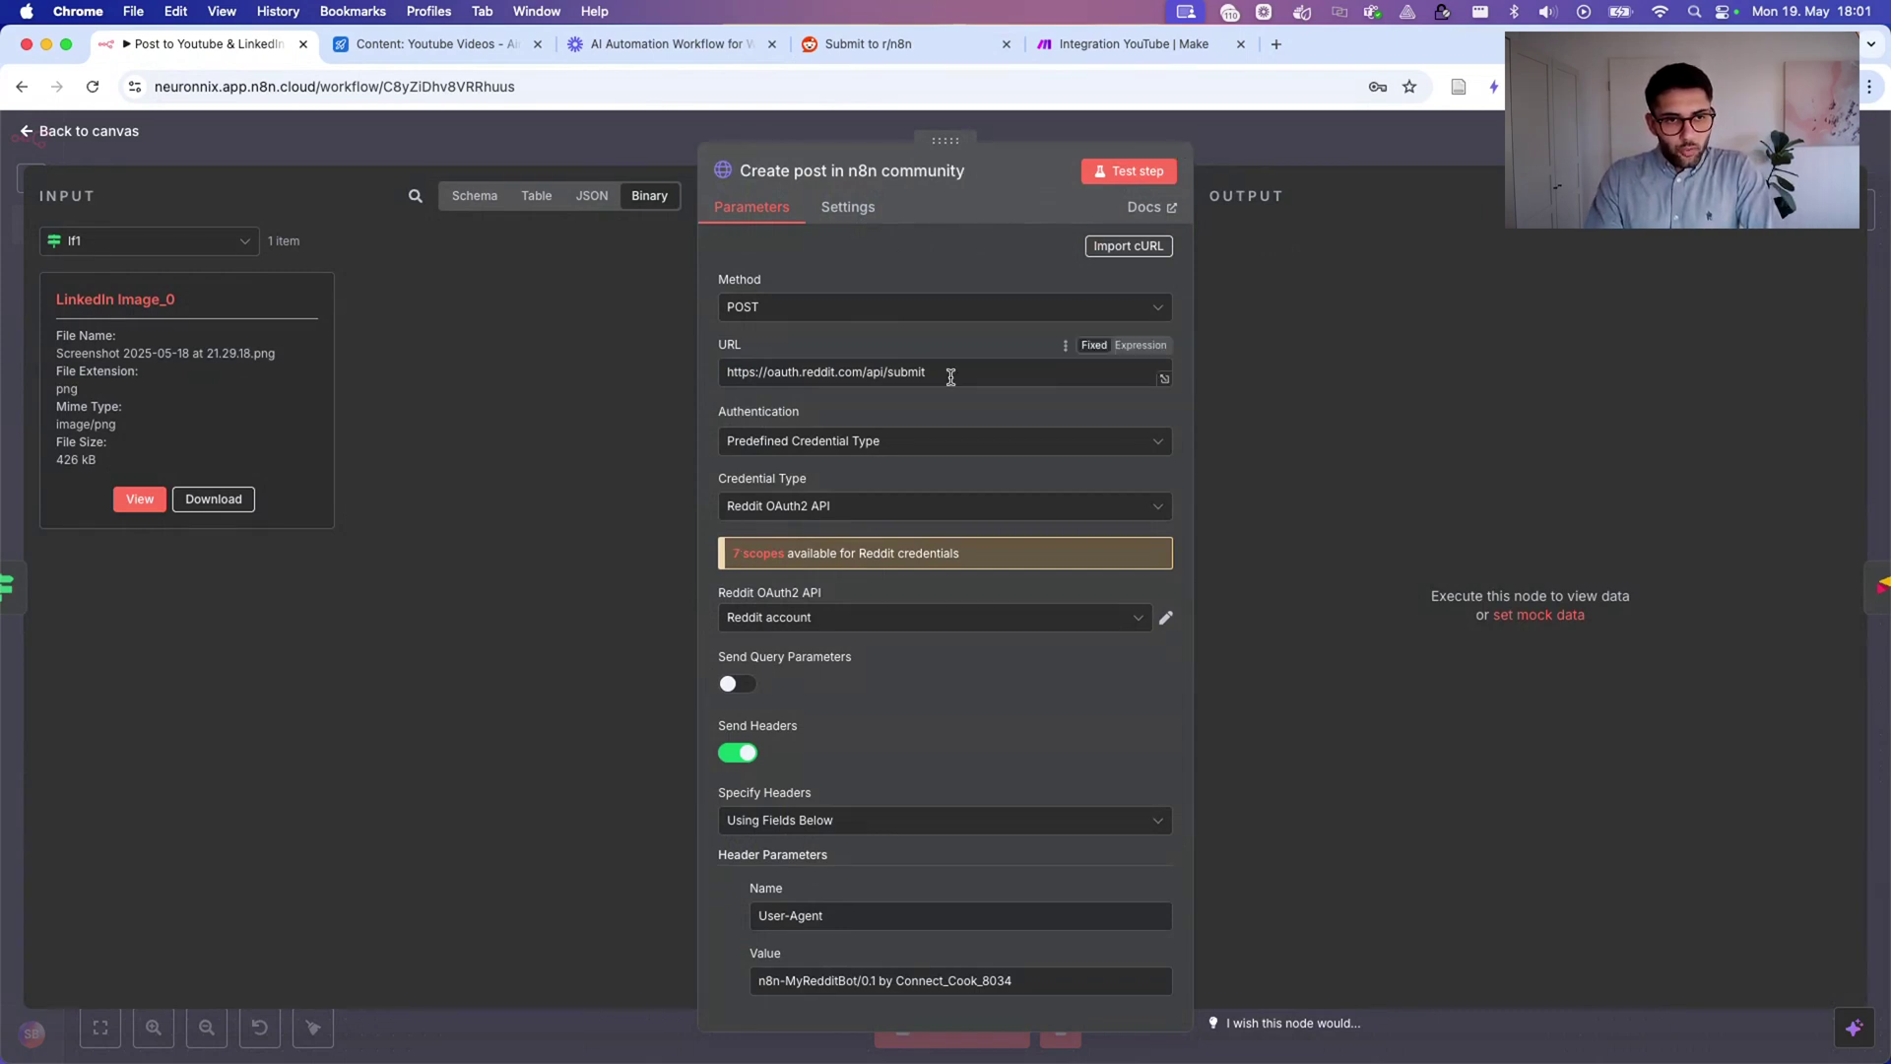
drag(951, 377, 706, 384)
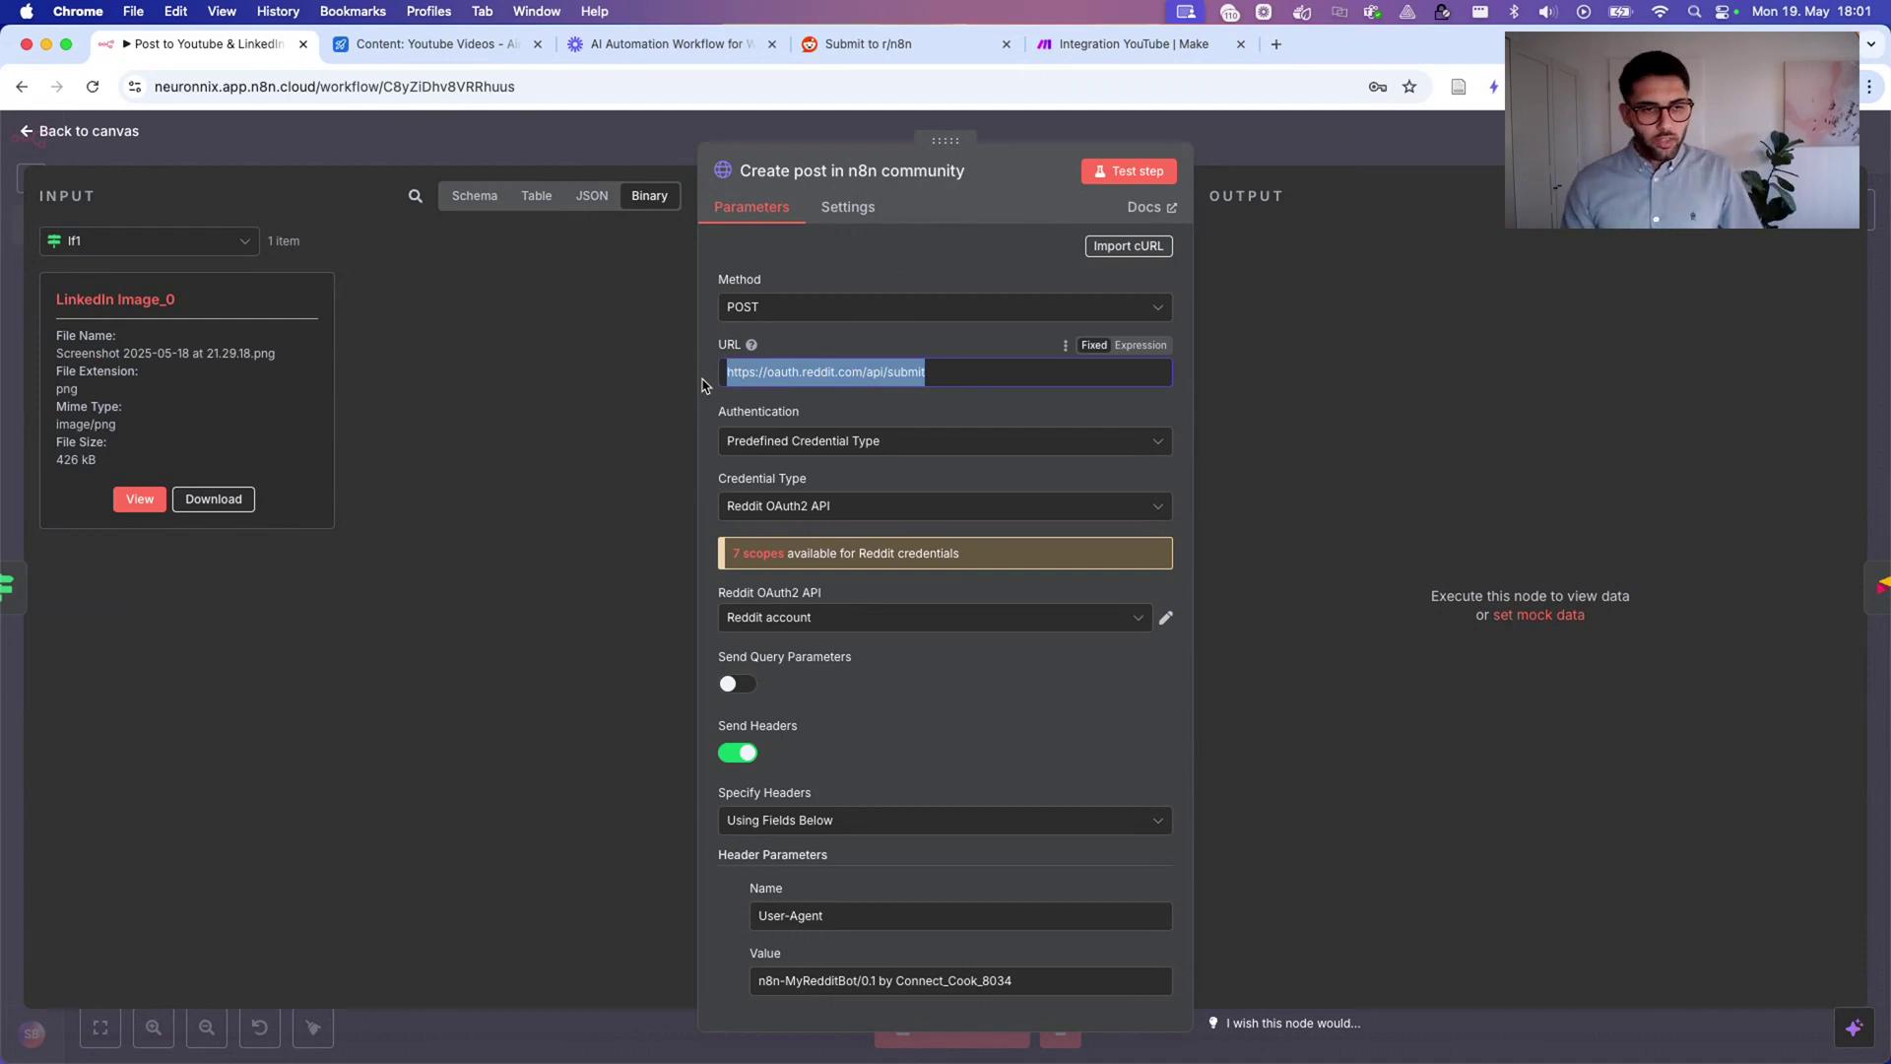
click(887, 446)
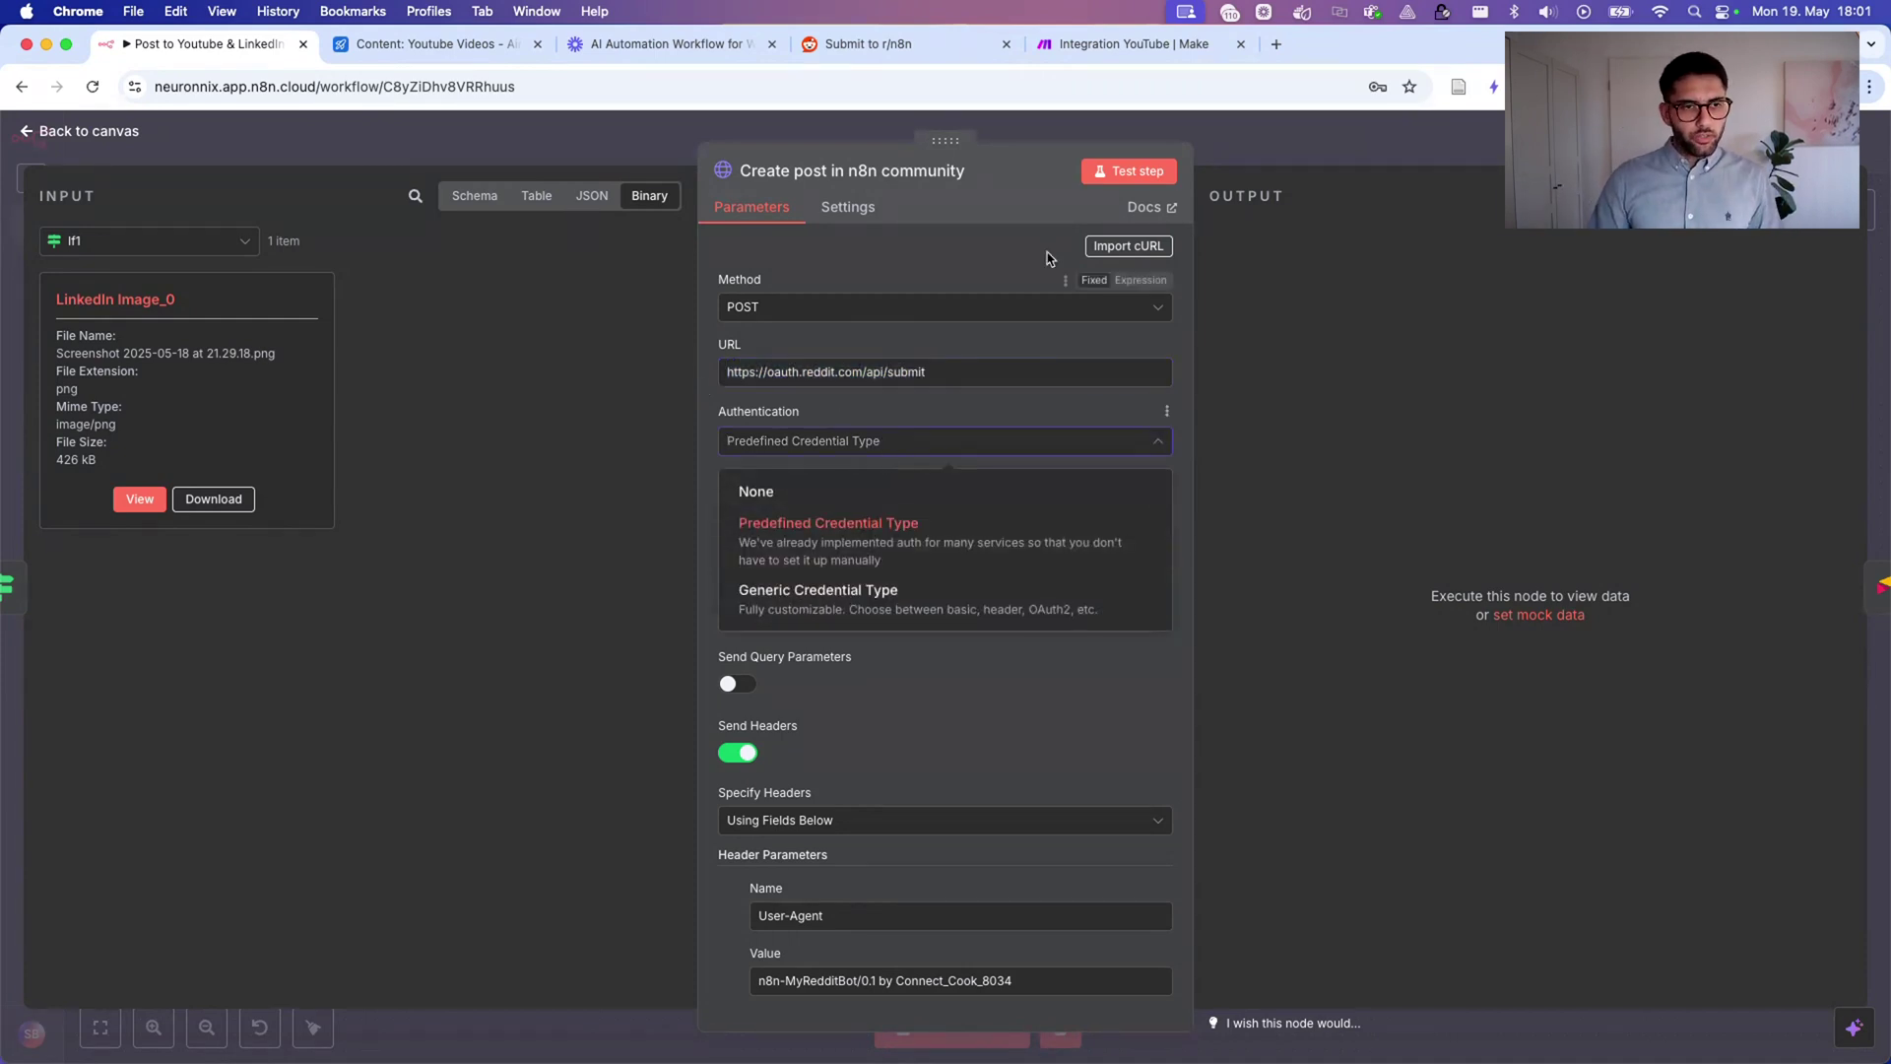
click(1309, 131)
Add a Reddit node with the Create a post action after the add post id to airtable node.
click(1055, 547)
text(reddit)
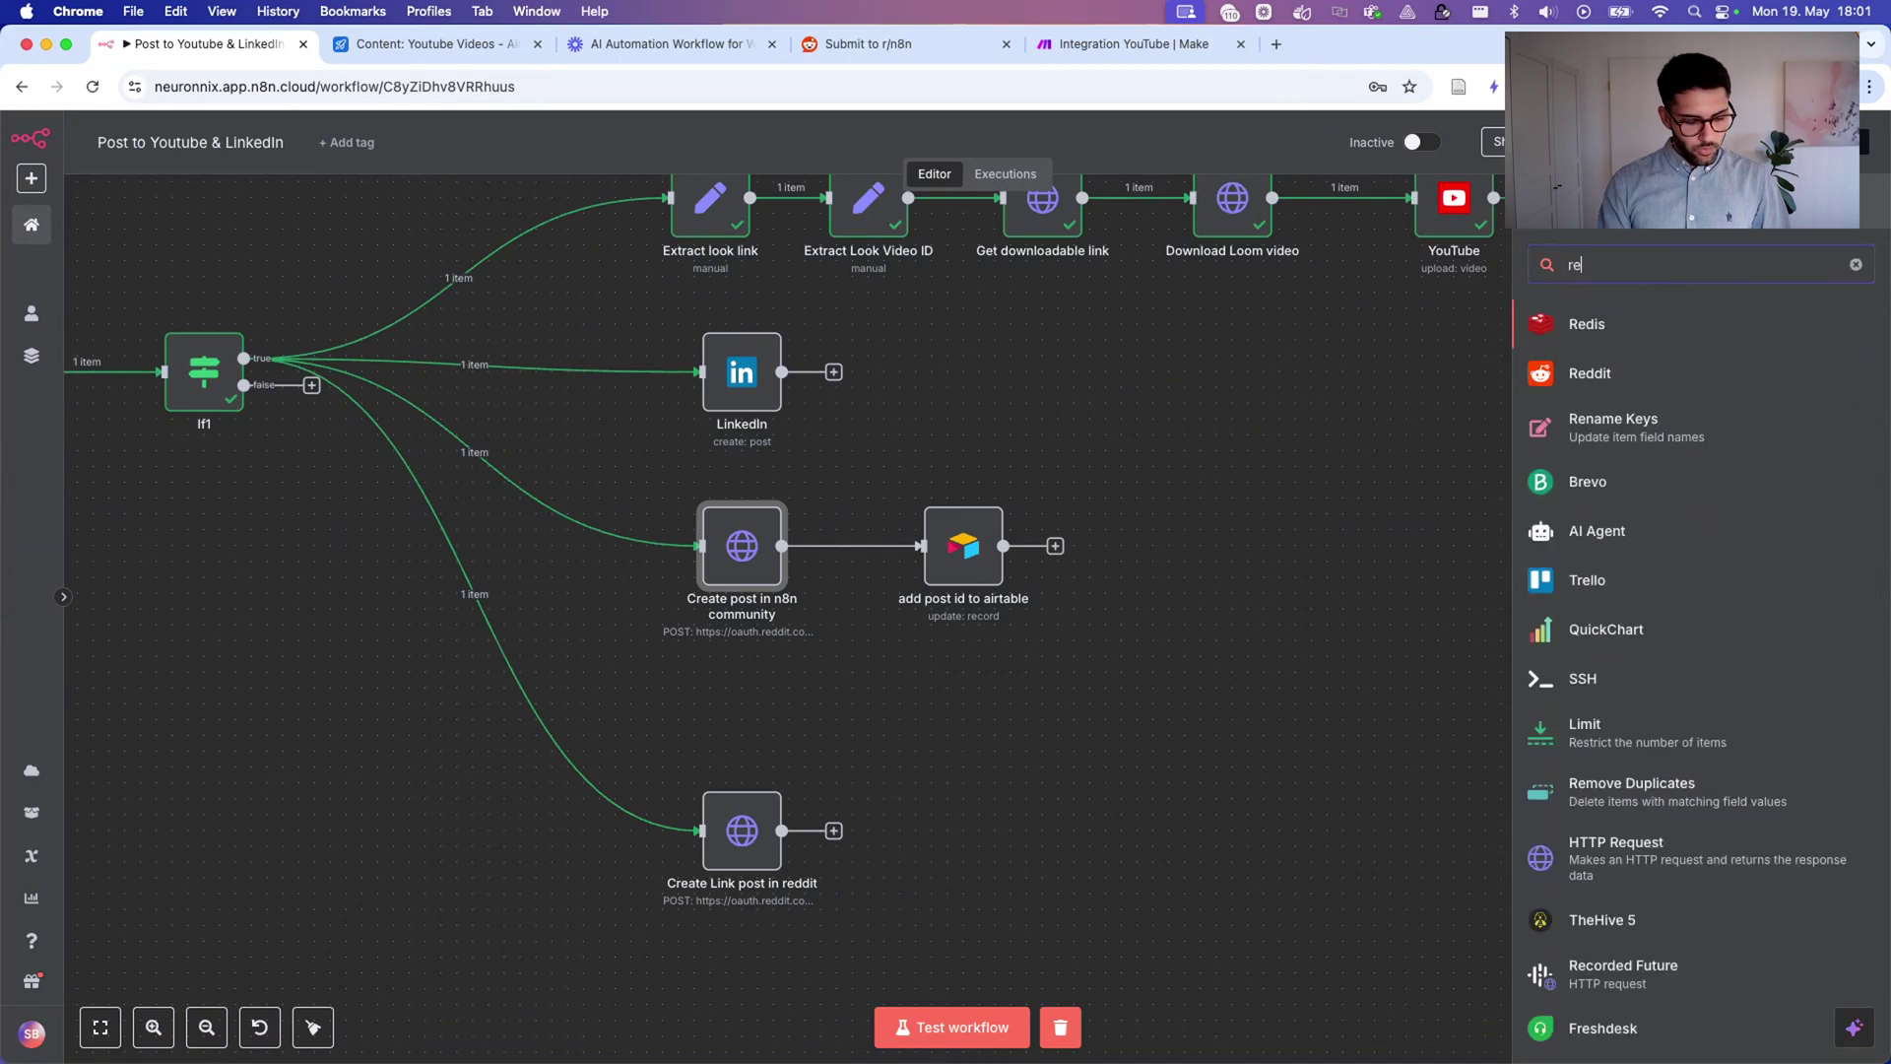
key(Return)
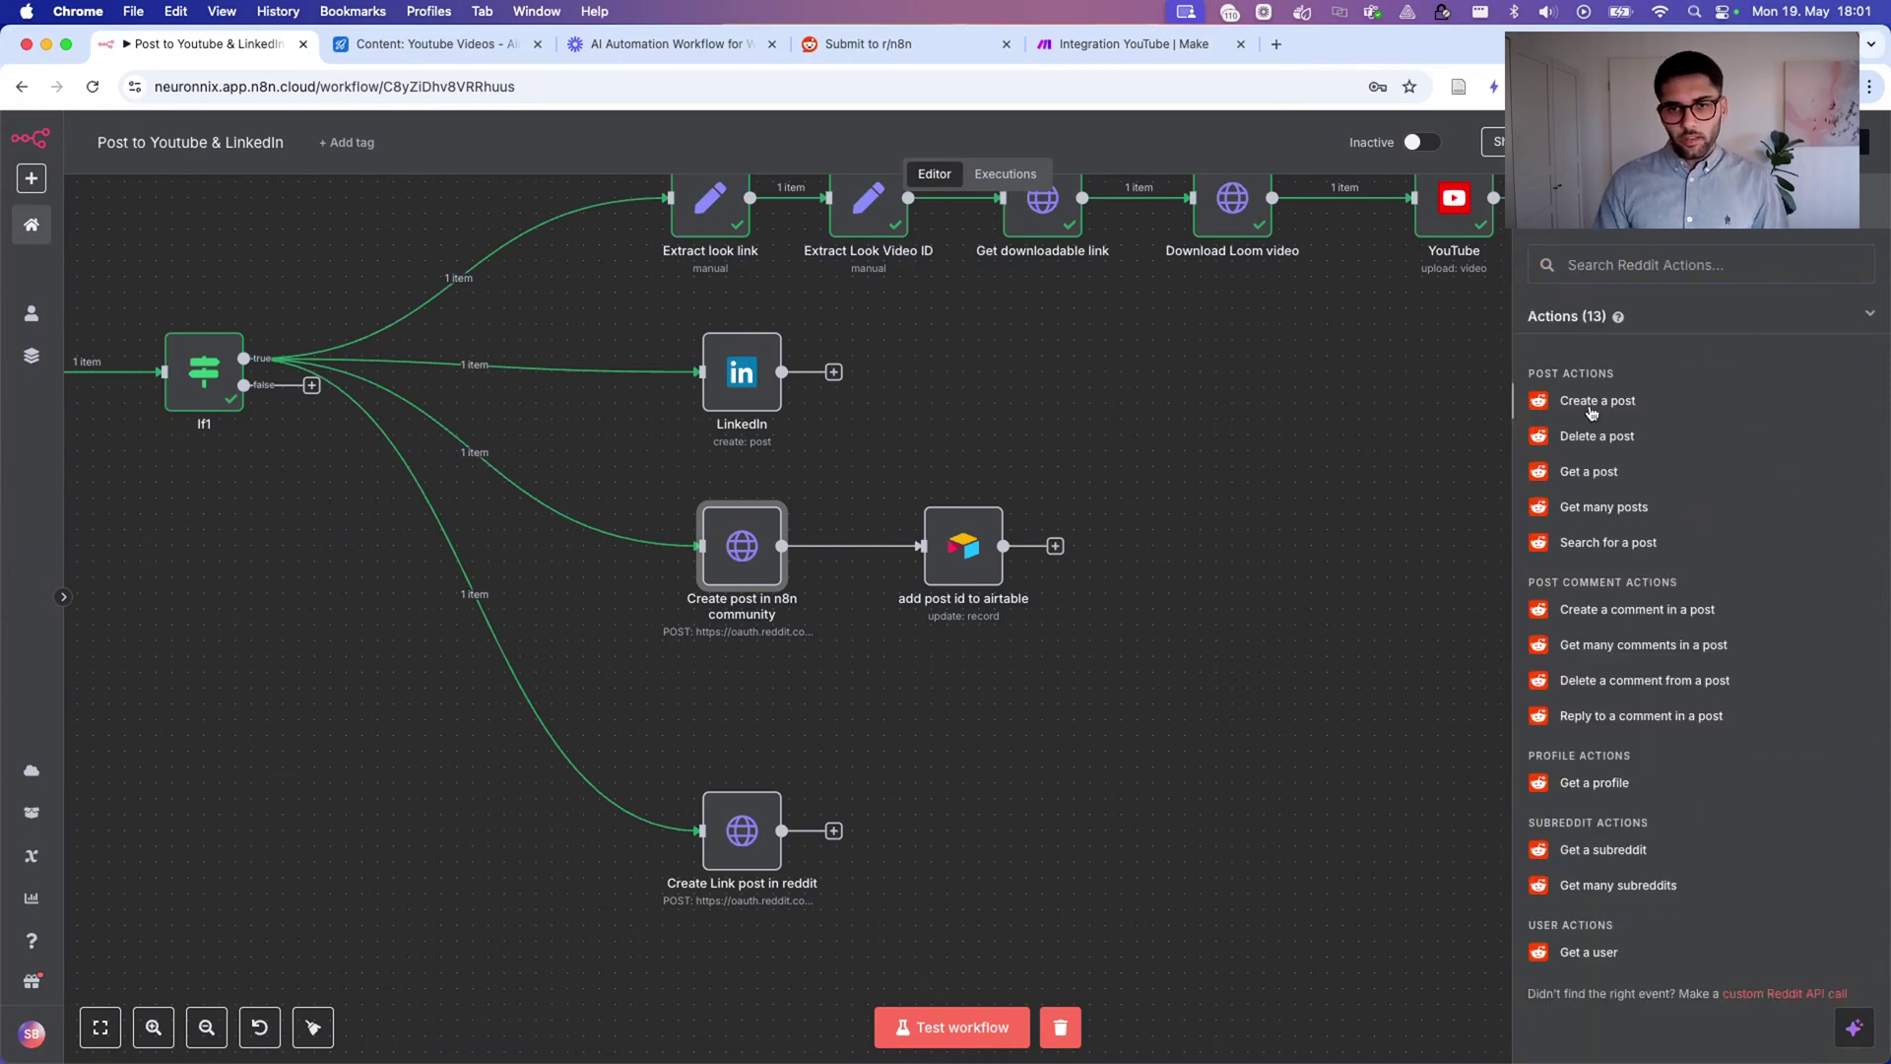
click(1591, 411)
Open a new Reddit OAuth2 credential form, review its Client ID, Client Secret and setup instructions, and close it without connecting.
click(984, 264)
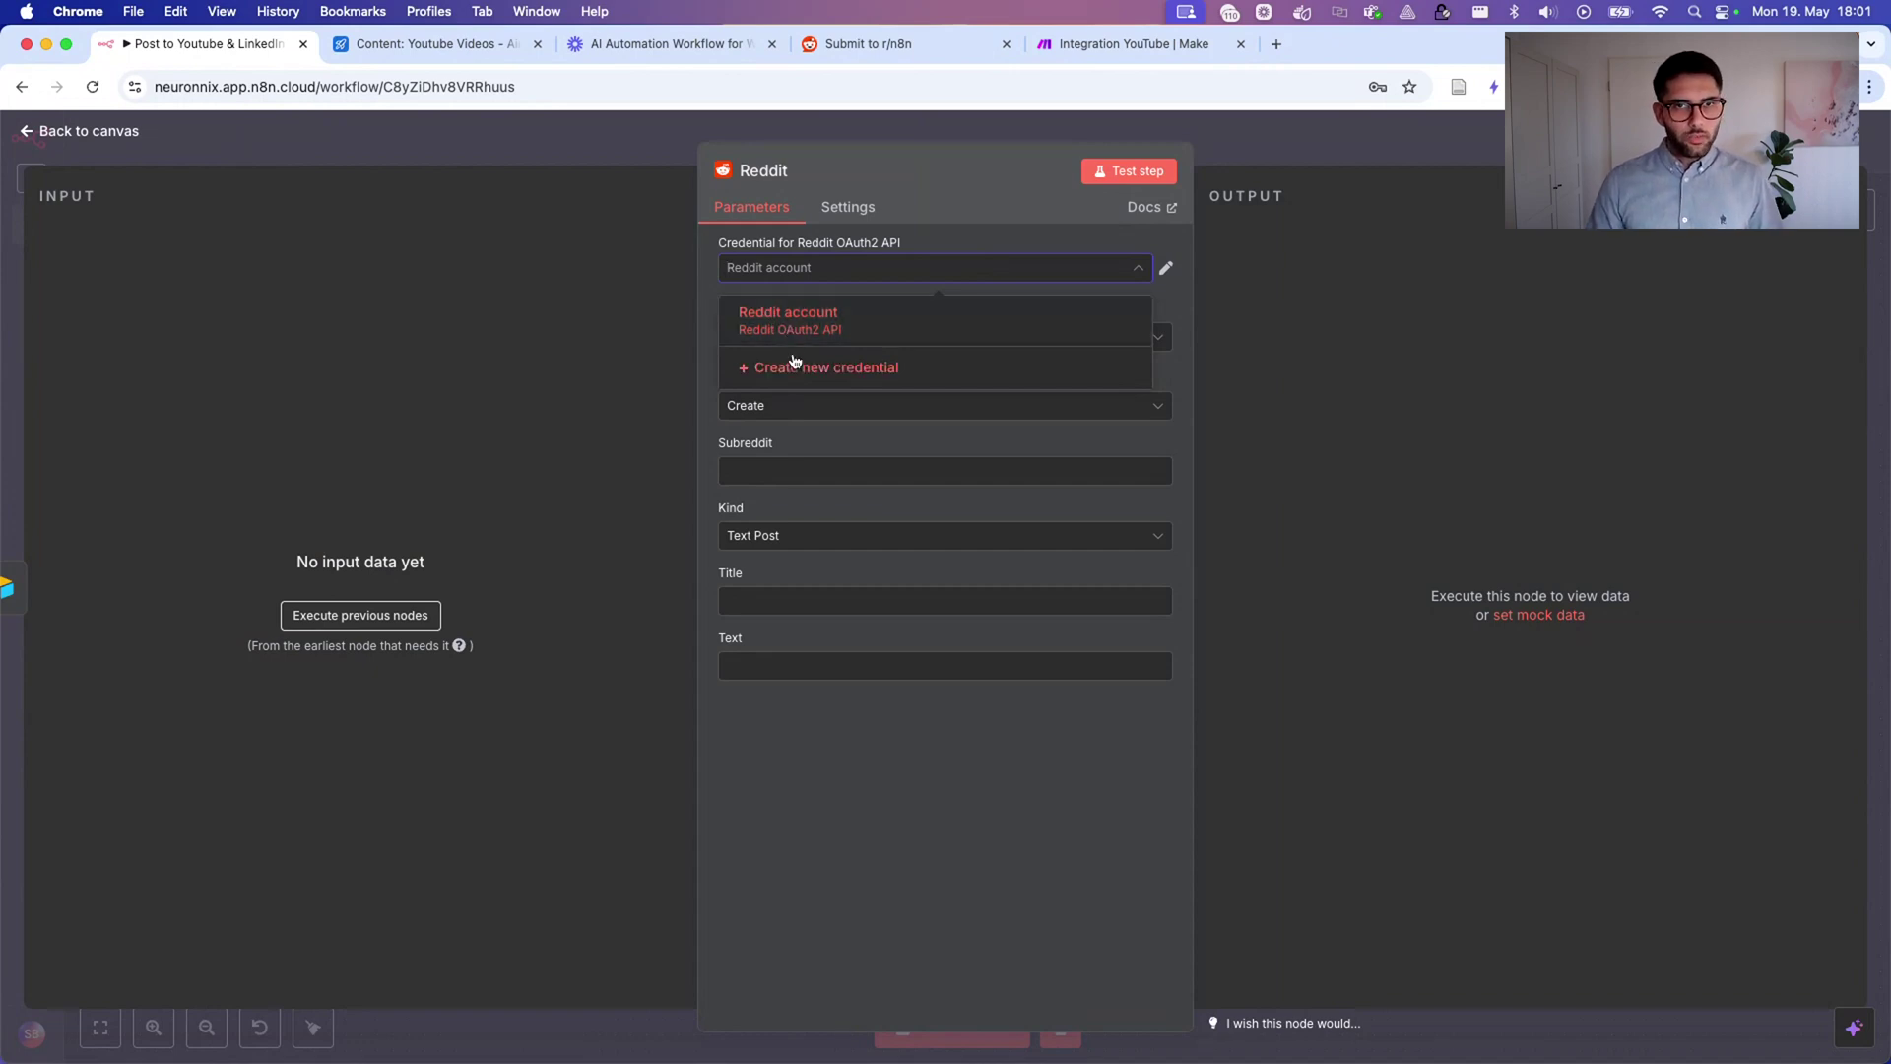
click(821, 388)
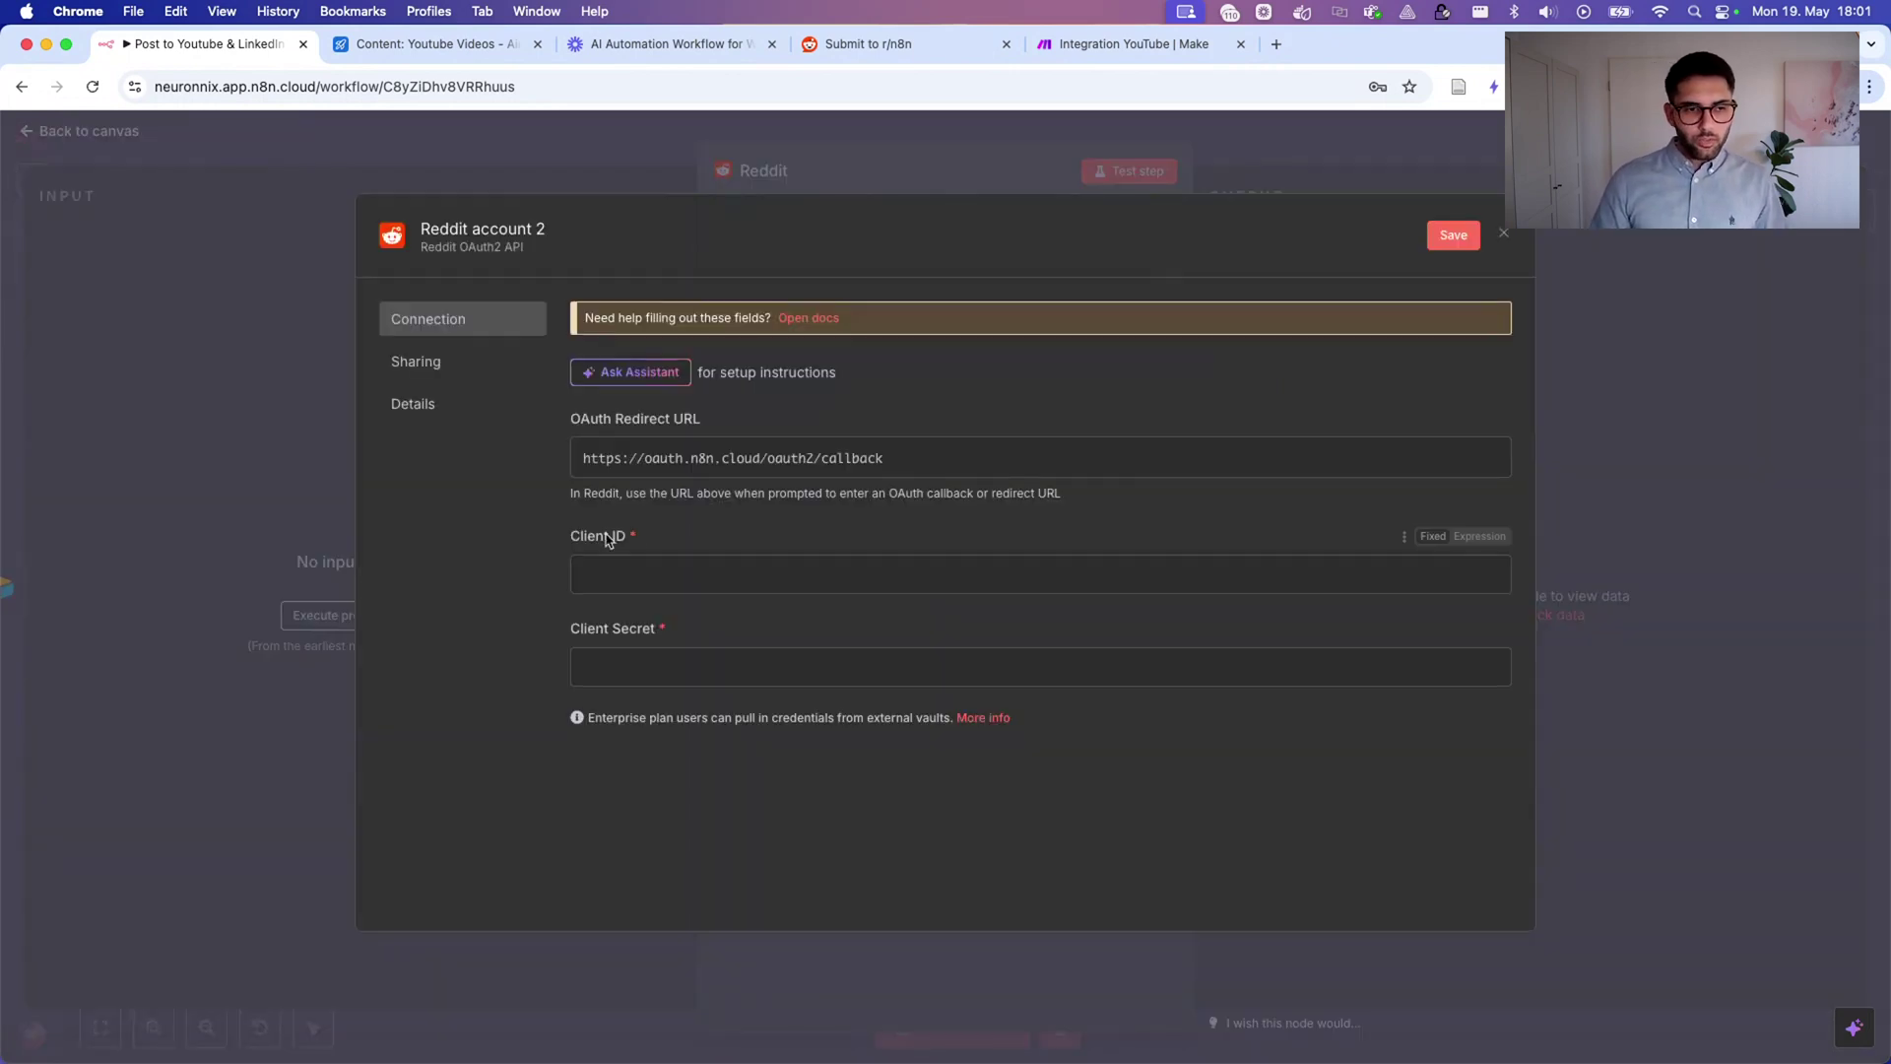
drag(664, 530, 534, 530)
click(666, 528)
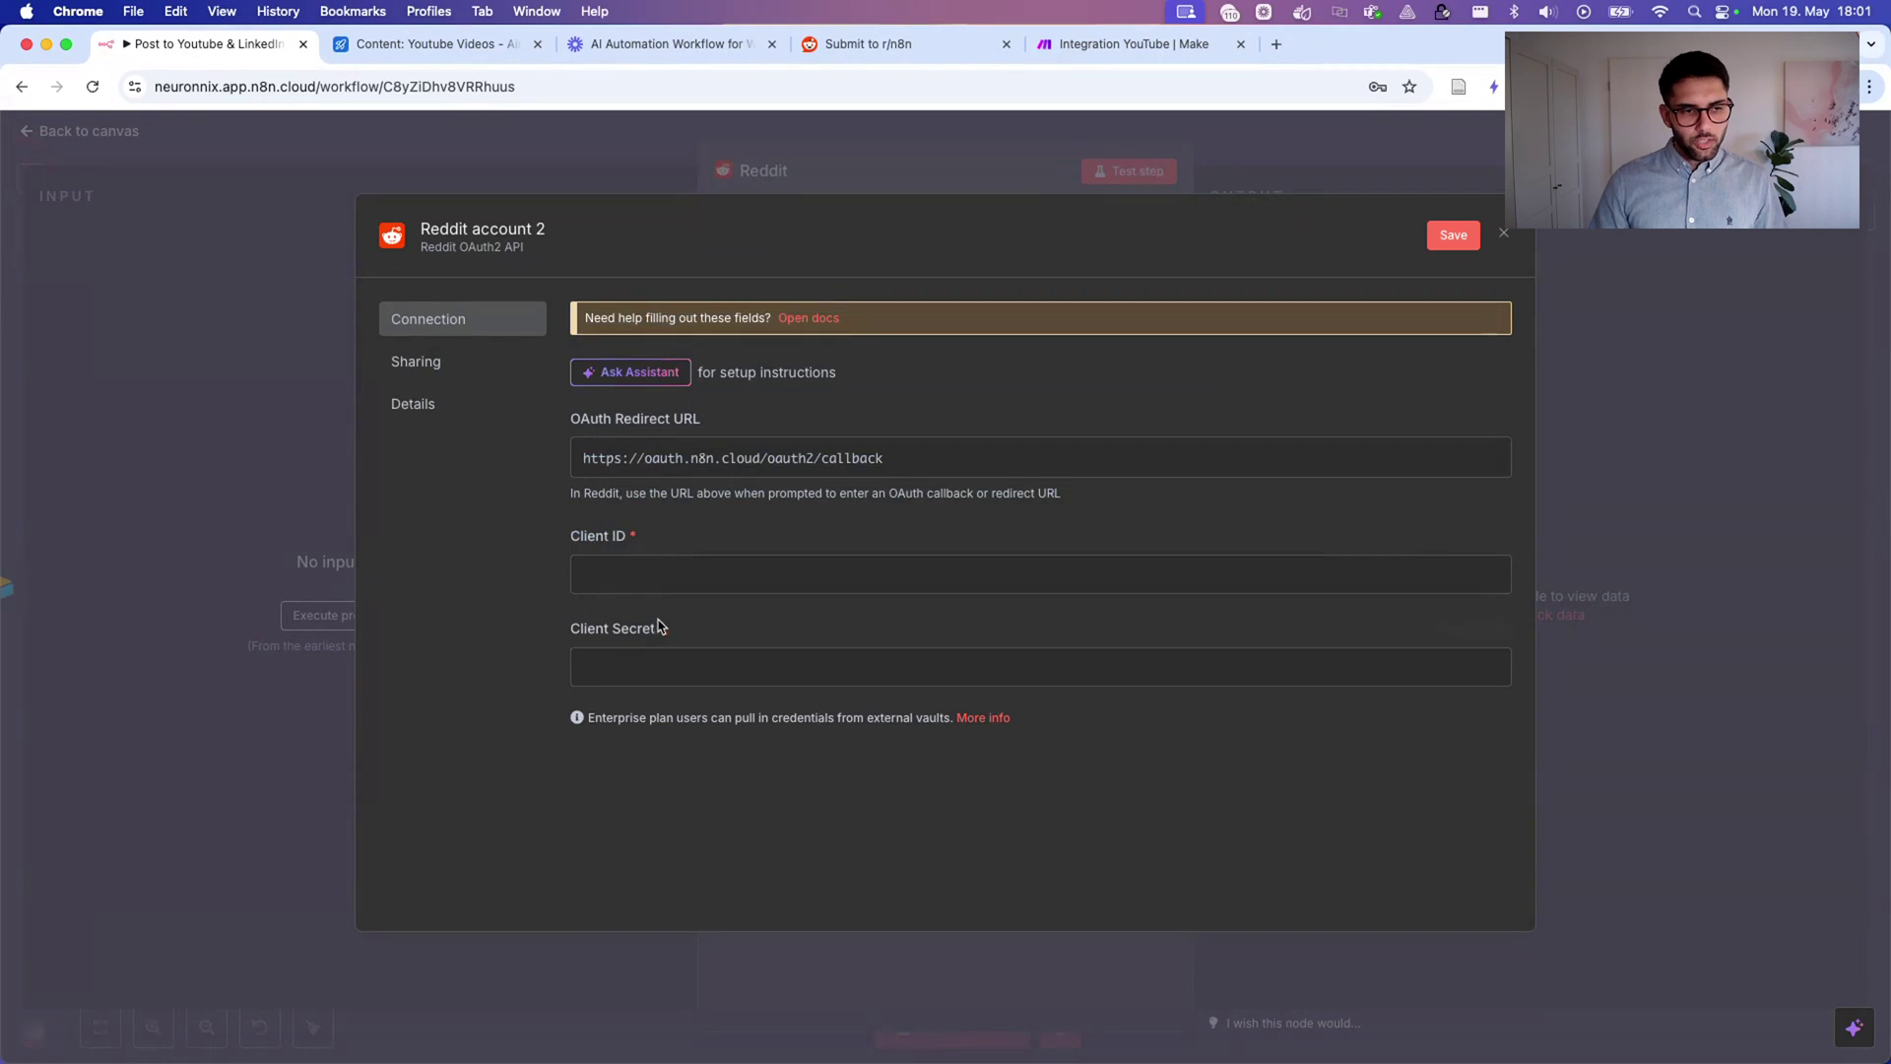
drag(655, 623, 729, 558)
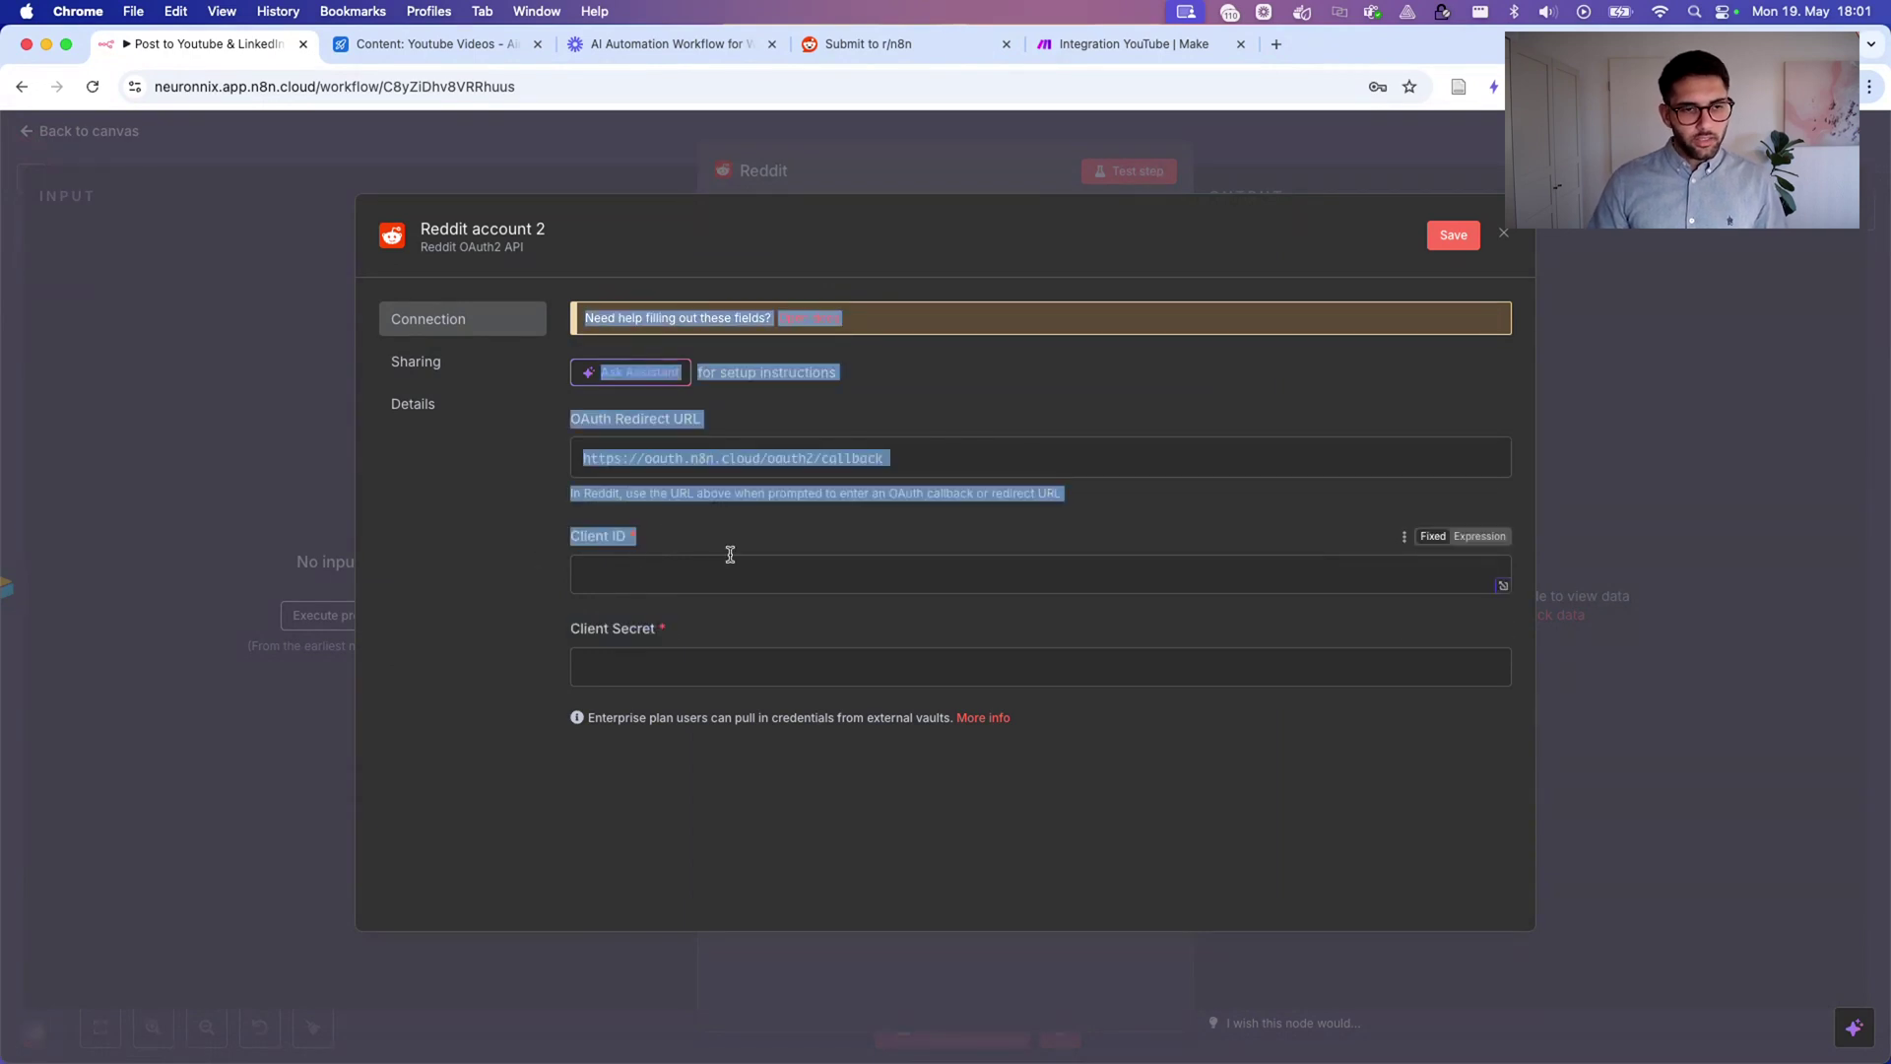
click(727, 556)
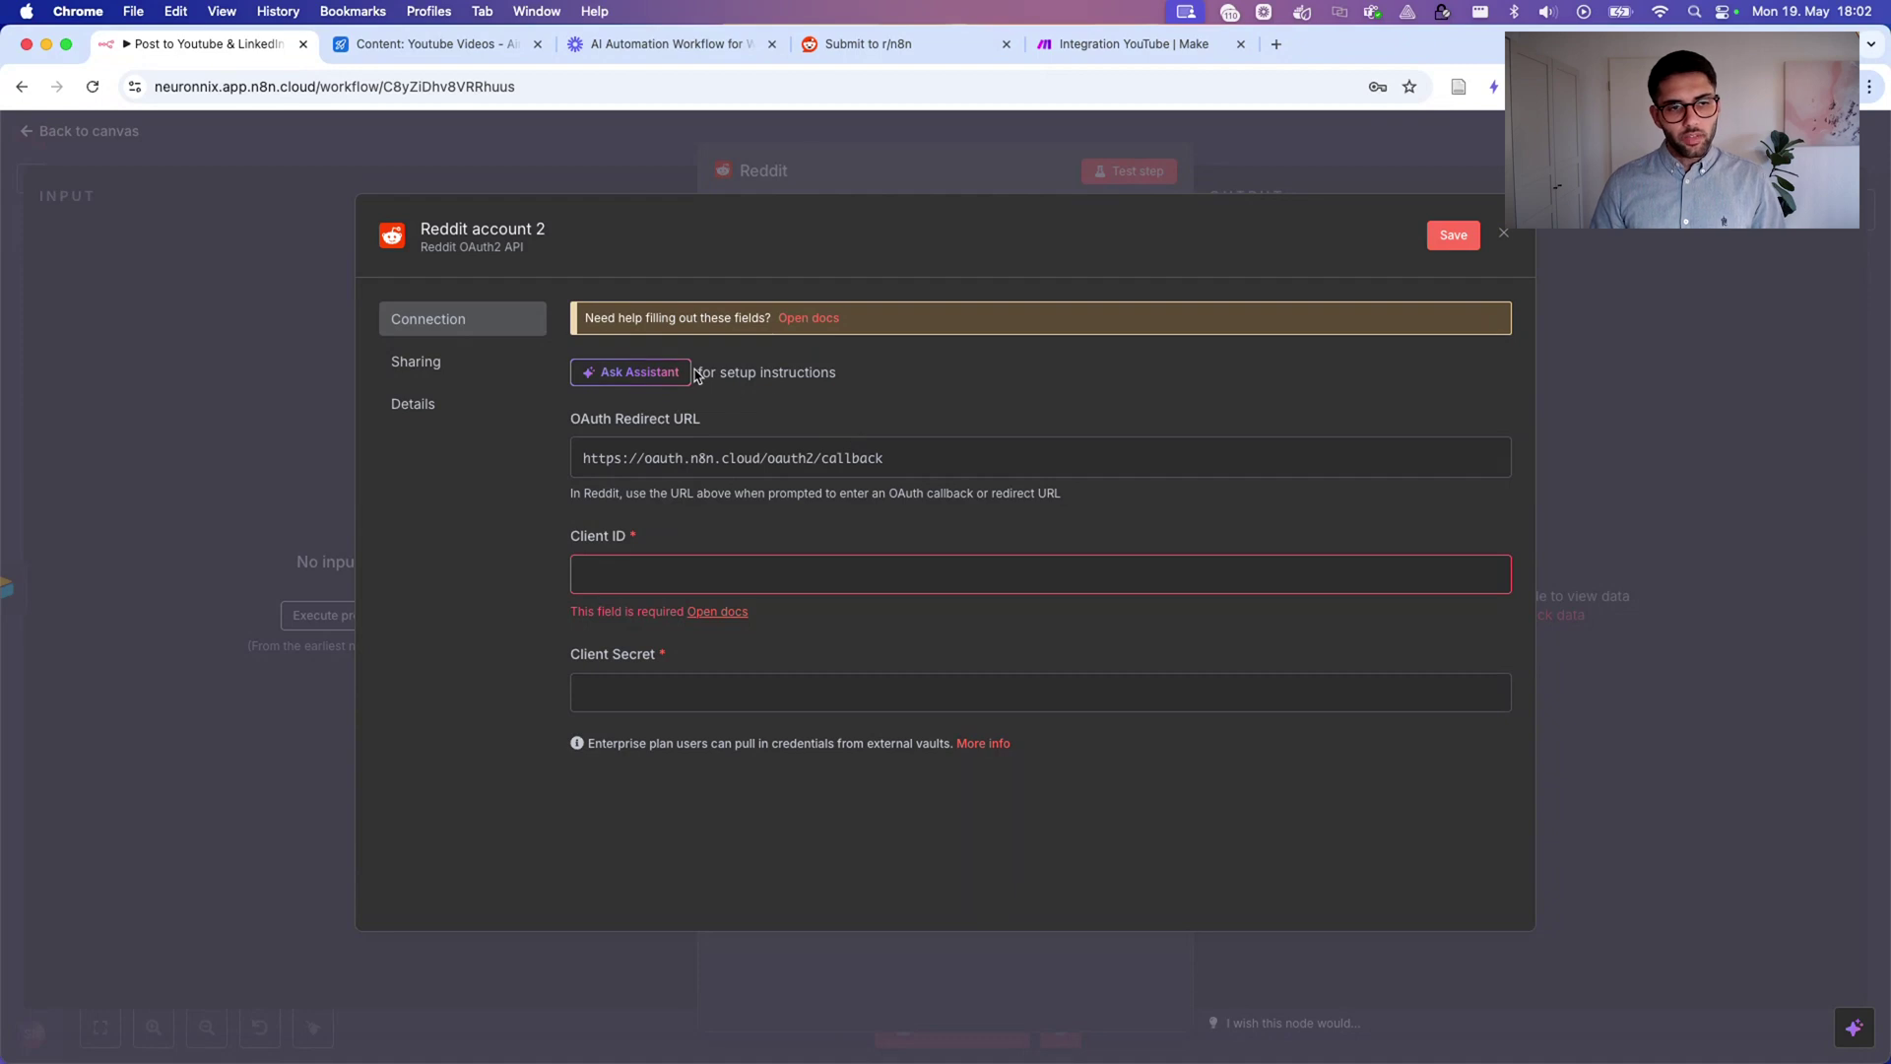
drag(695, 374, 916, 386)
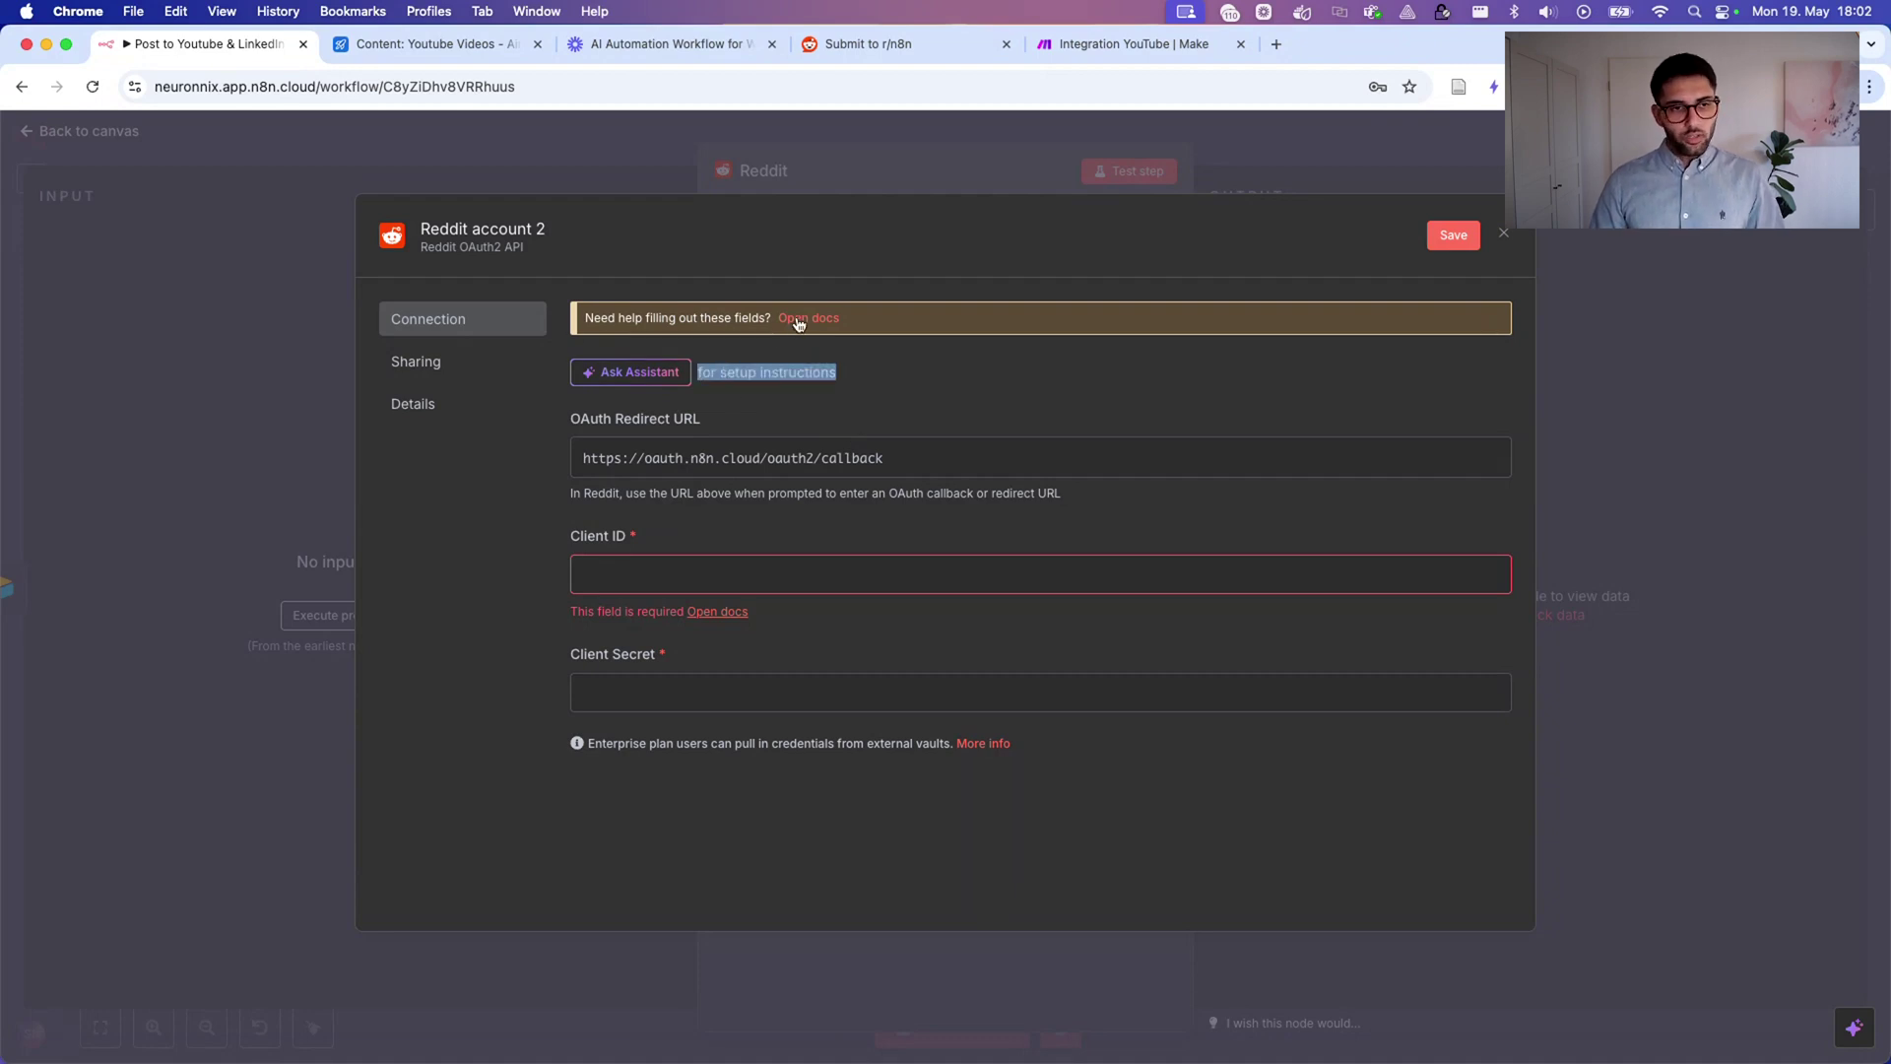
click(1508, 233)
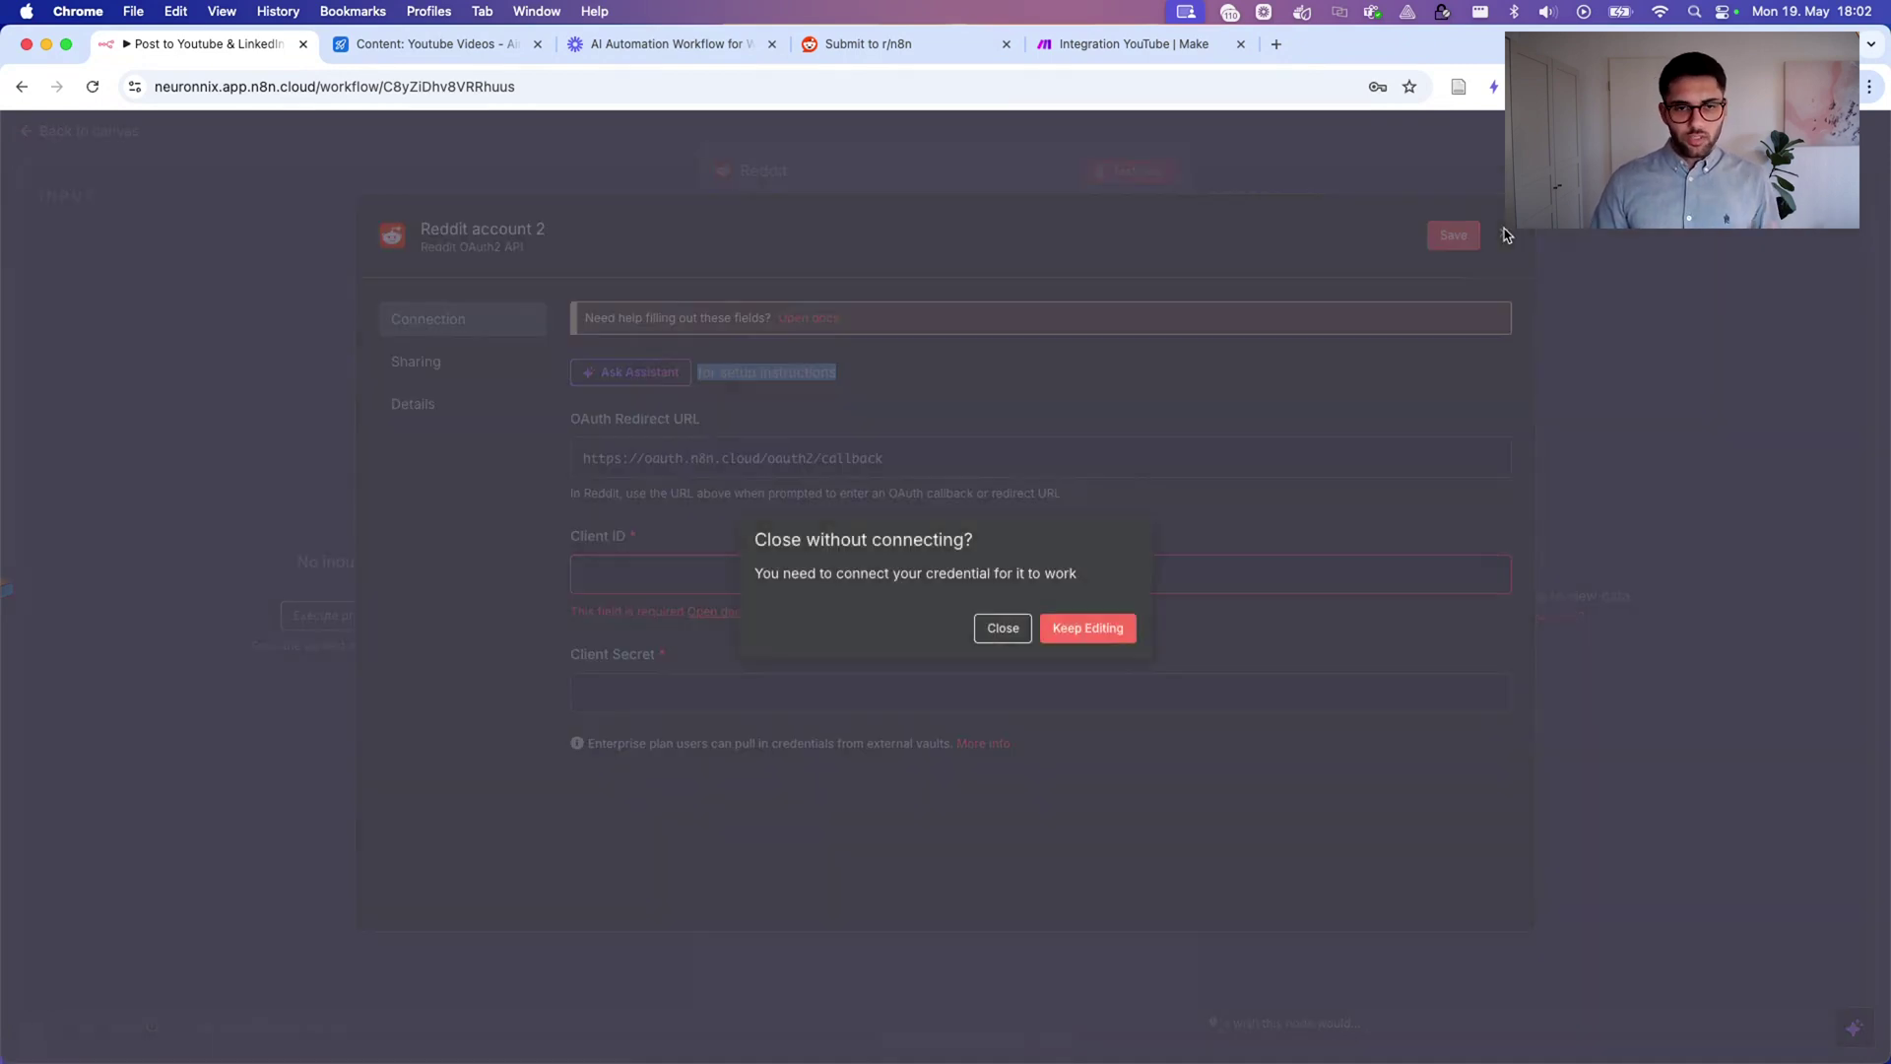
click(1000, 636)
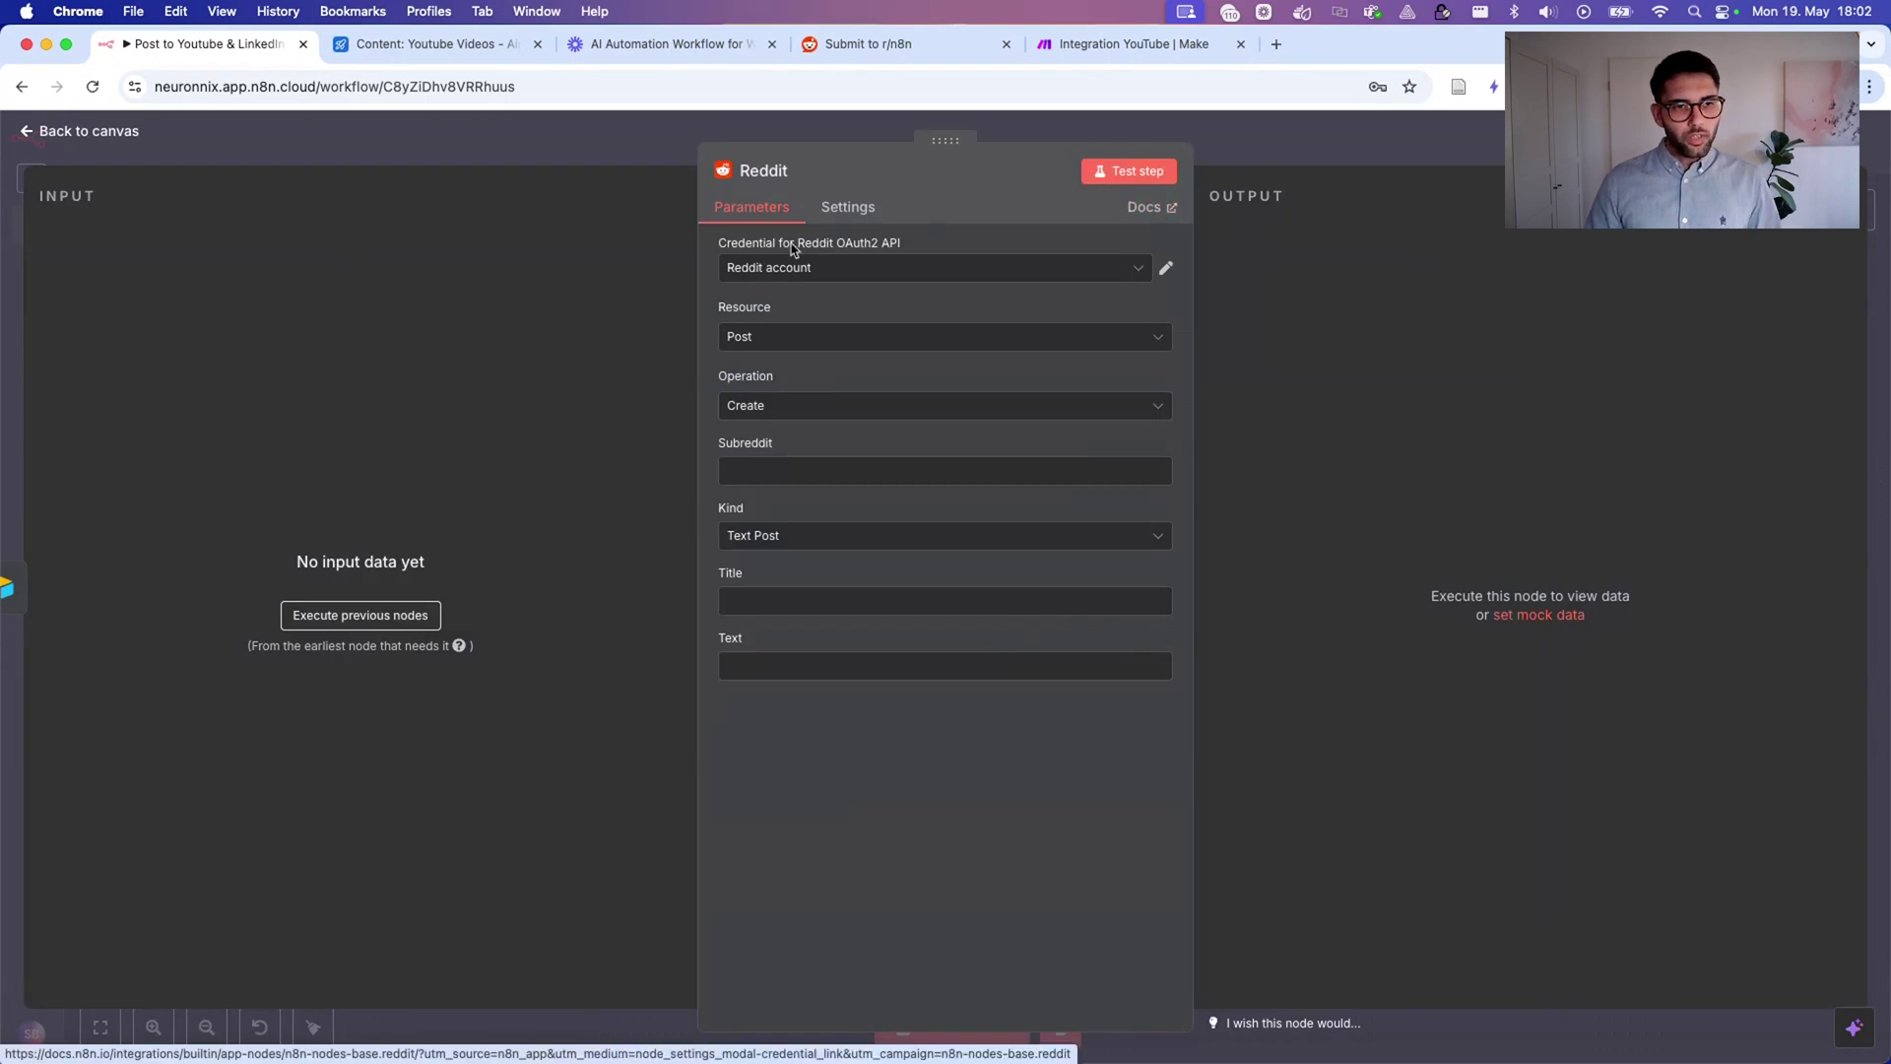
Choose the existing Reddit account credential for the Reddit node and return to the canvas.
click(882, 281)
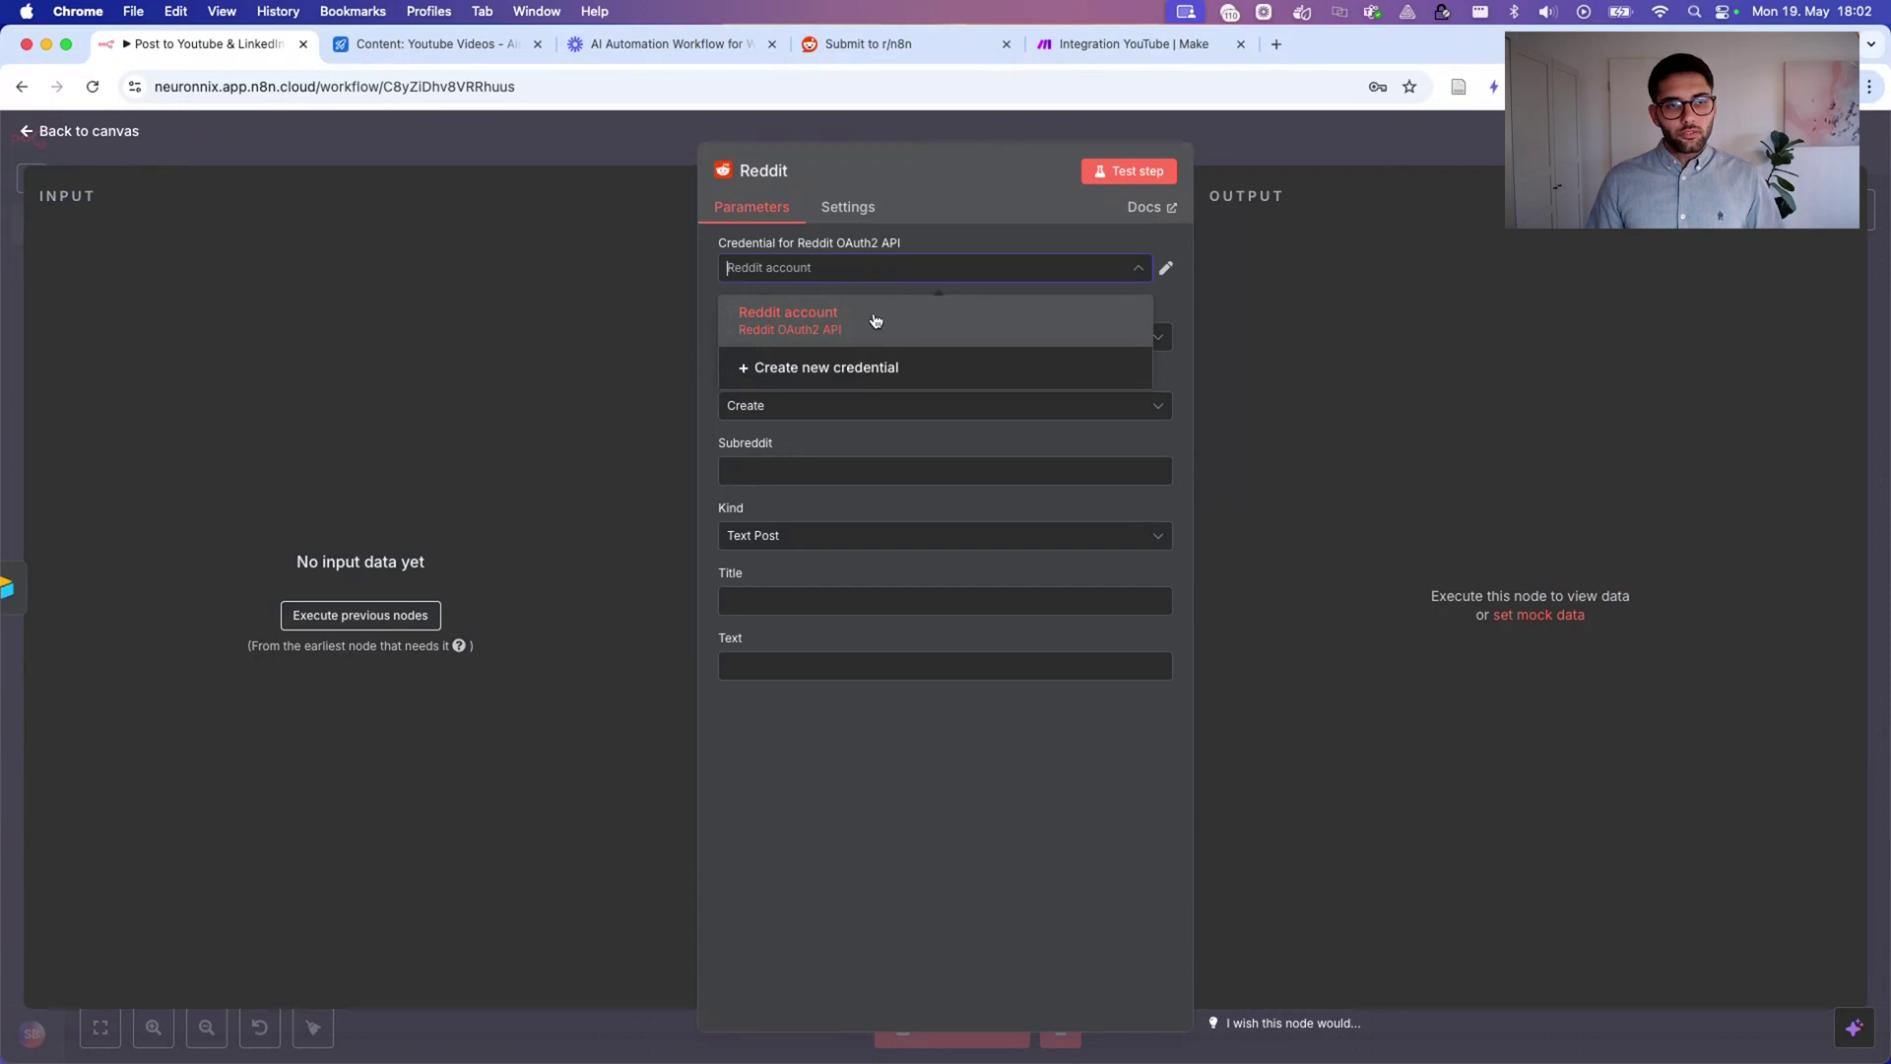
click(837, 321)
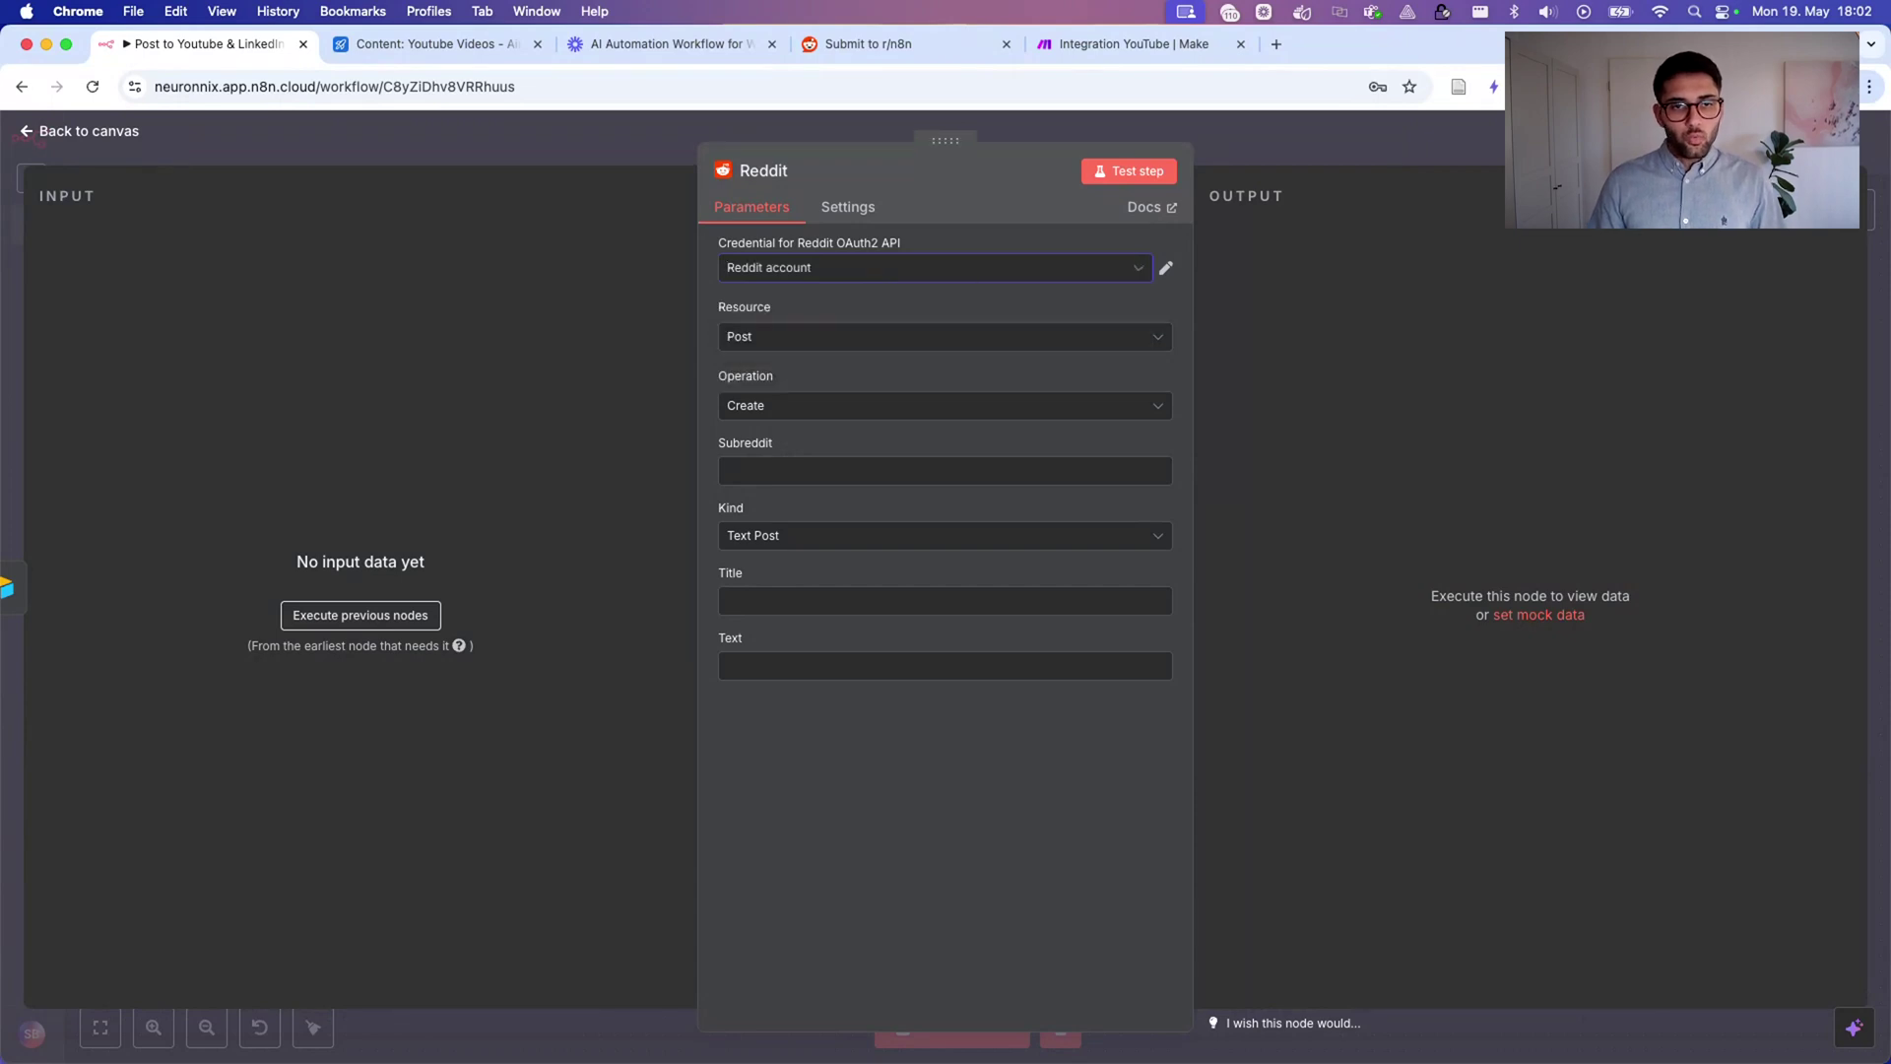
click(1284, 139)
Add an HTTP Request node after the Reddit node.
click(754, 548)
click(1230, 546)
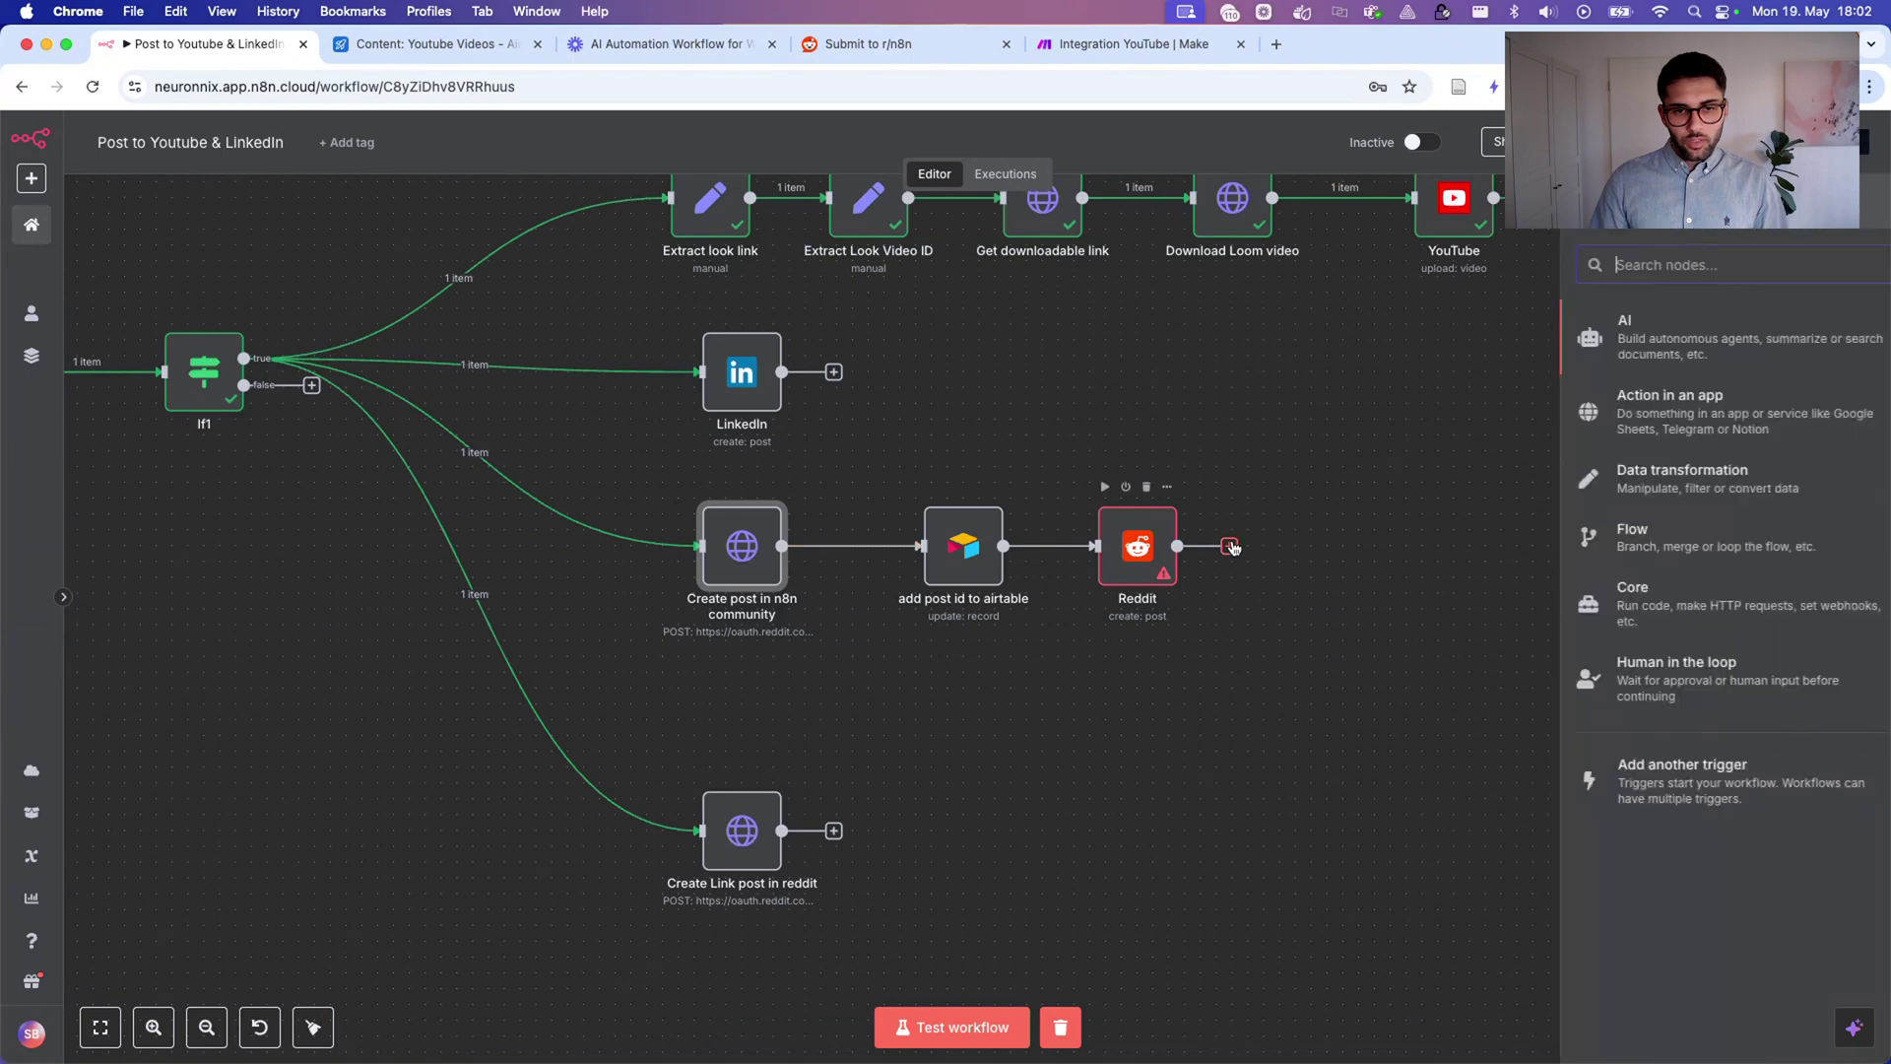
text(http)
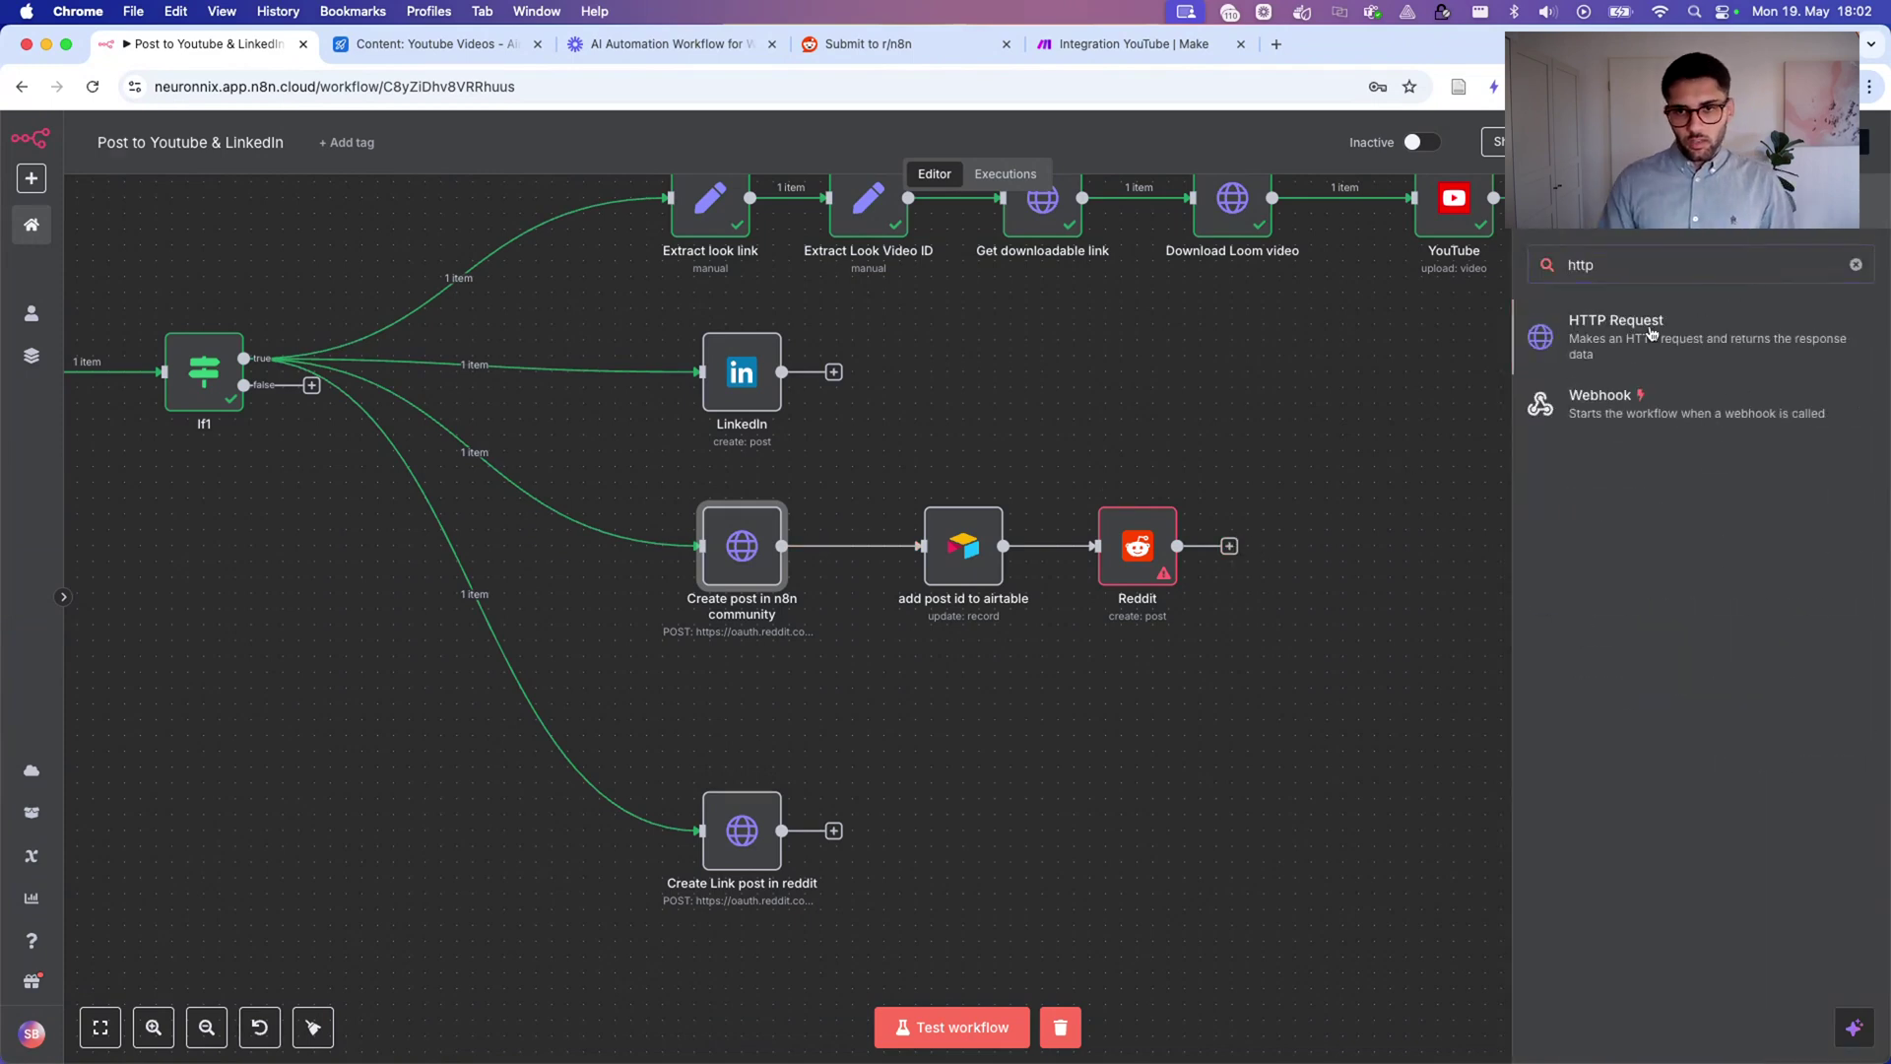
click(1674, 335)
click(804, 372)
text(sdfsdf)
key(super+a)
text(reddit h)
key(super+a)
key(BackSpace)
Set the HTTP Request node's authentication to Predefined Credential Type with the Reddit OAuth2 API credential type.
click(786, 443)
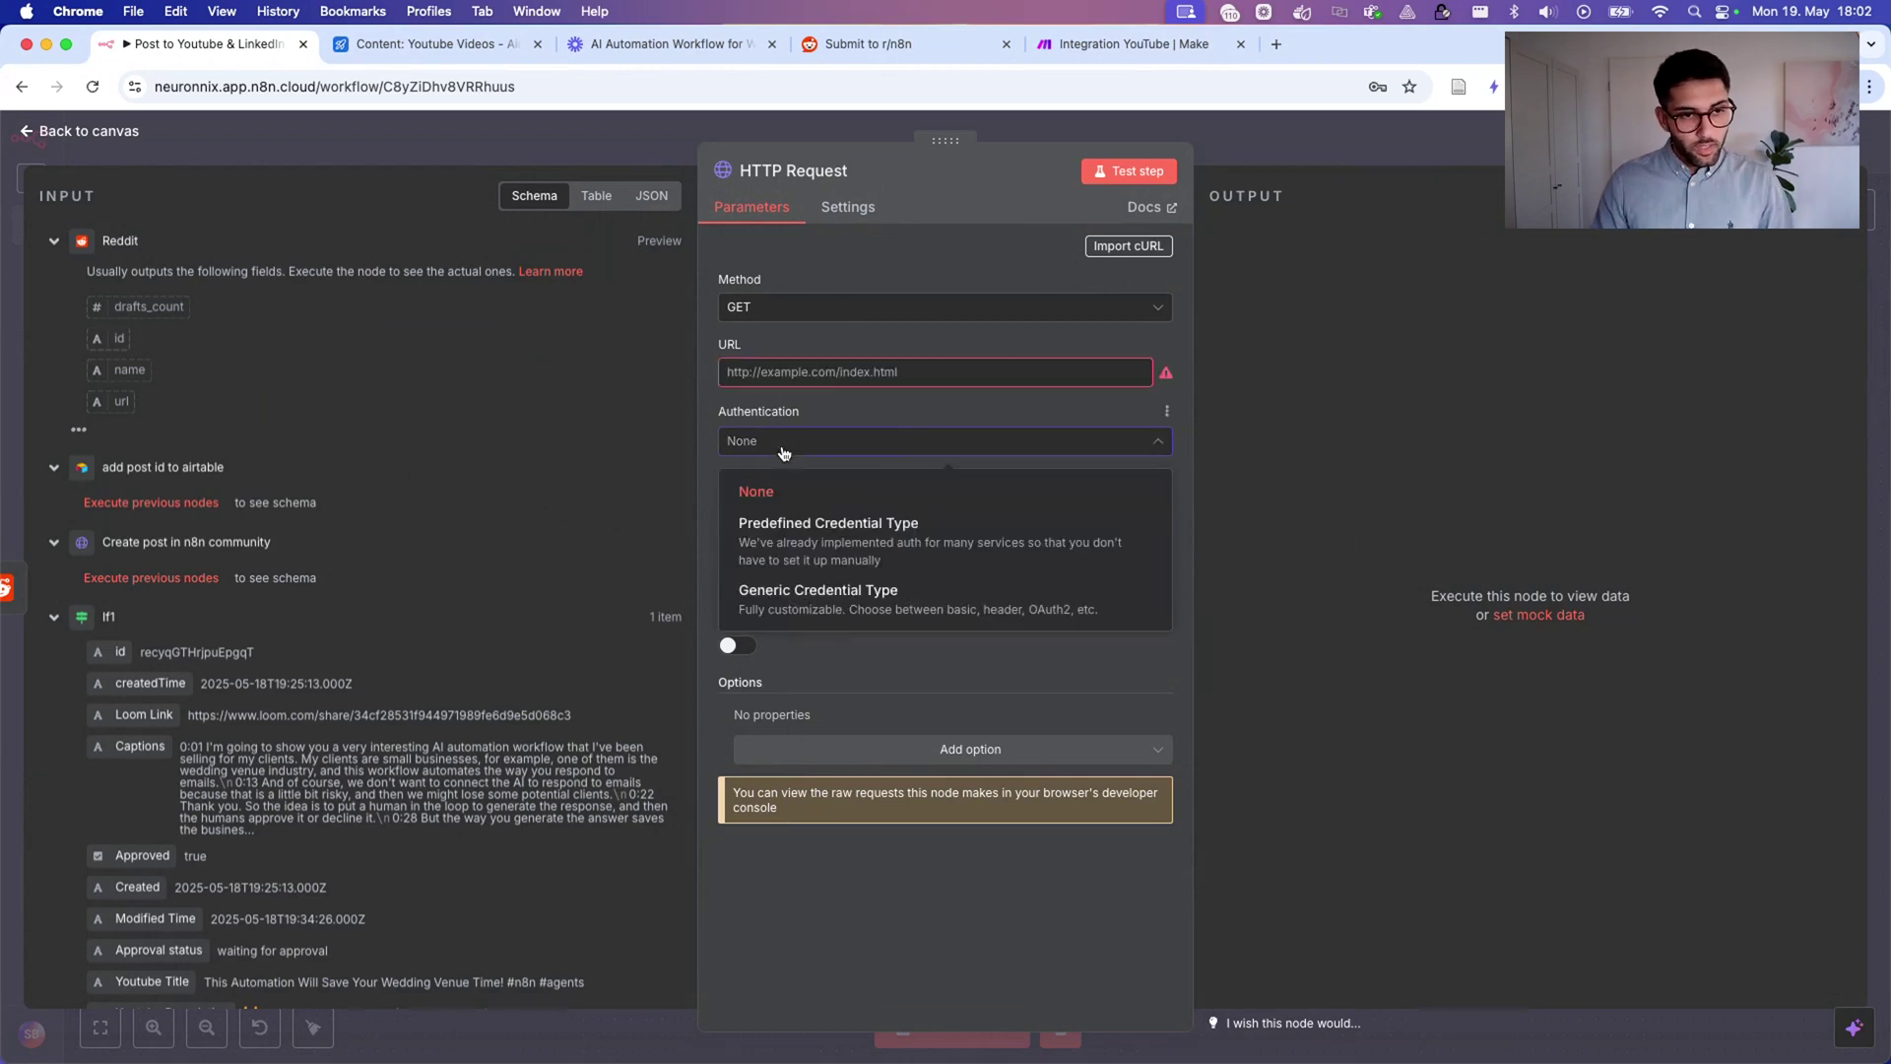
click(921, 547)
click(879, 511)
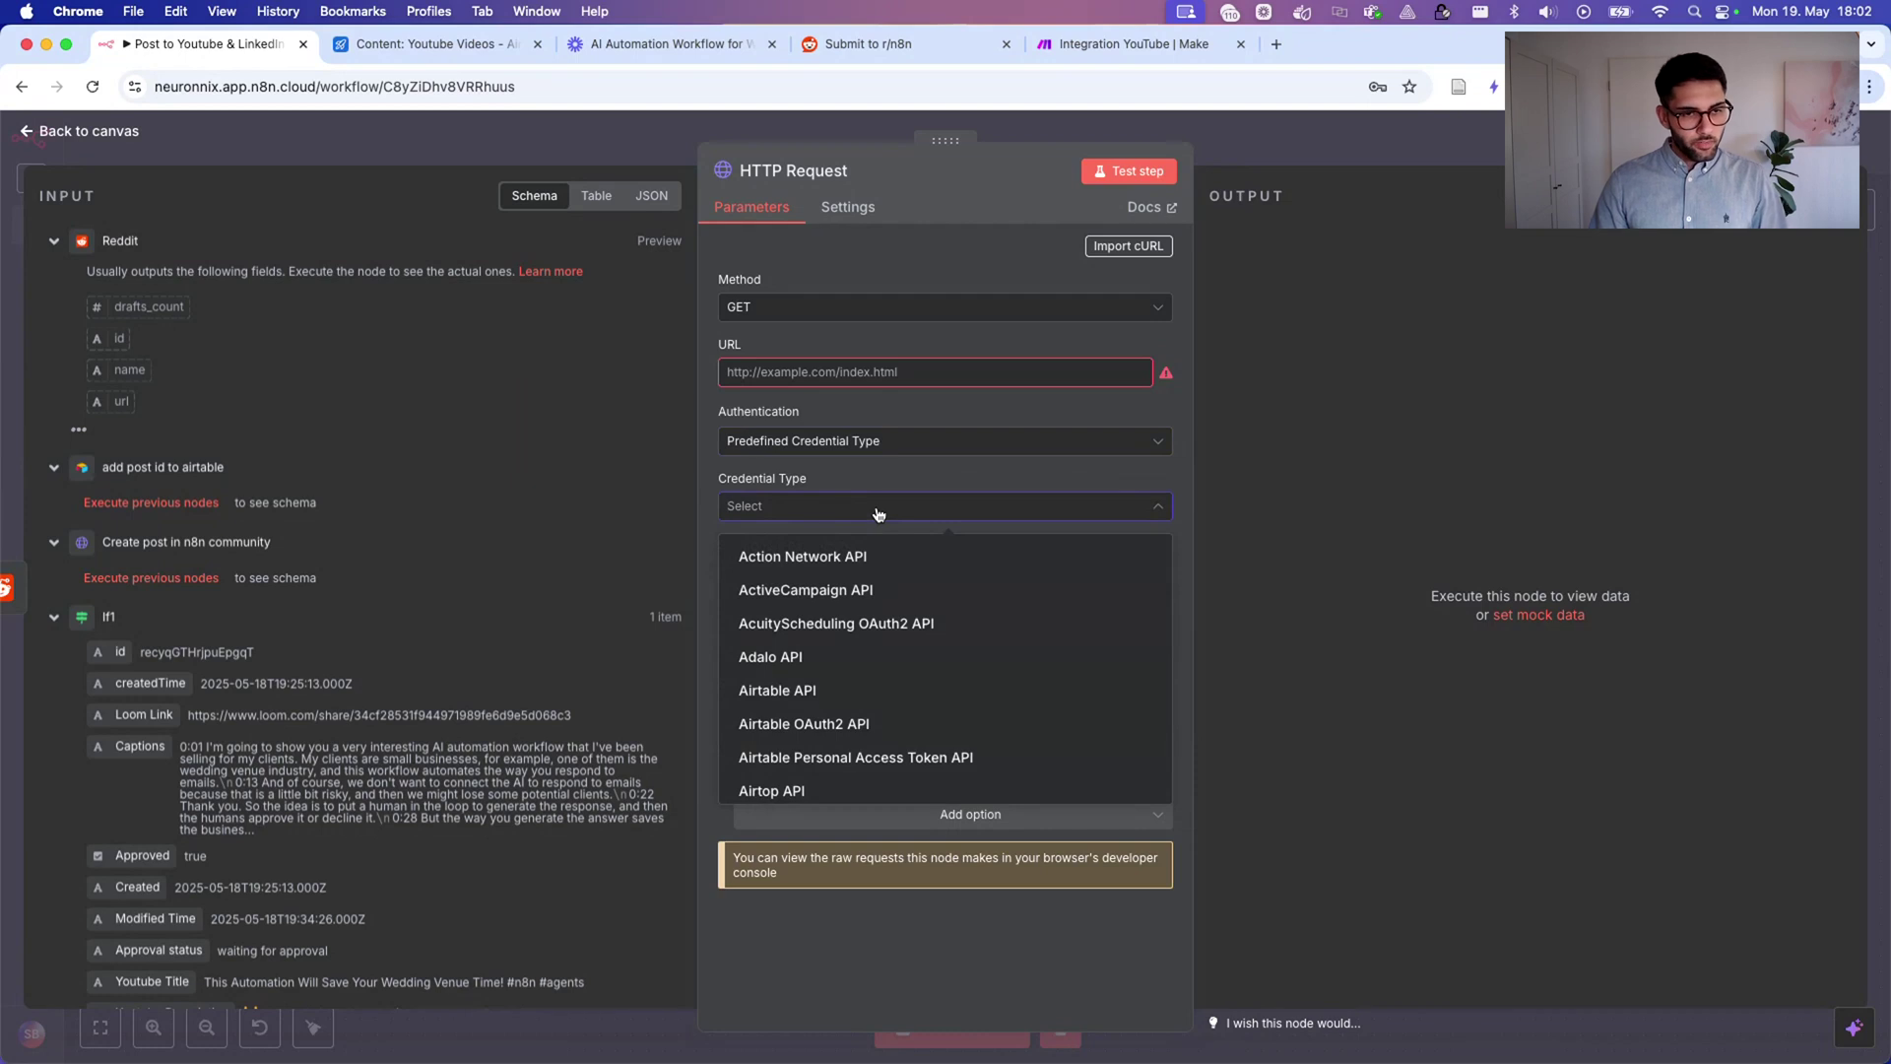
text(reddit)
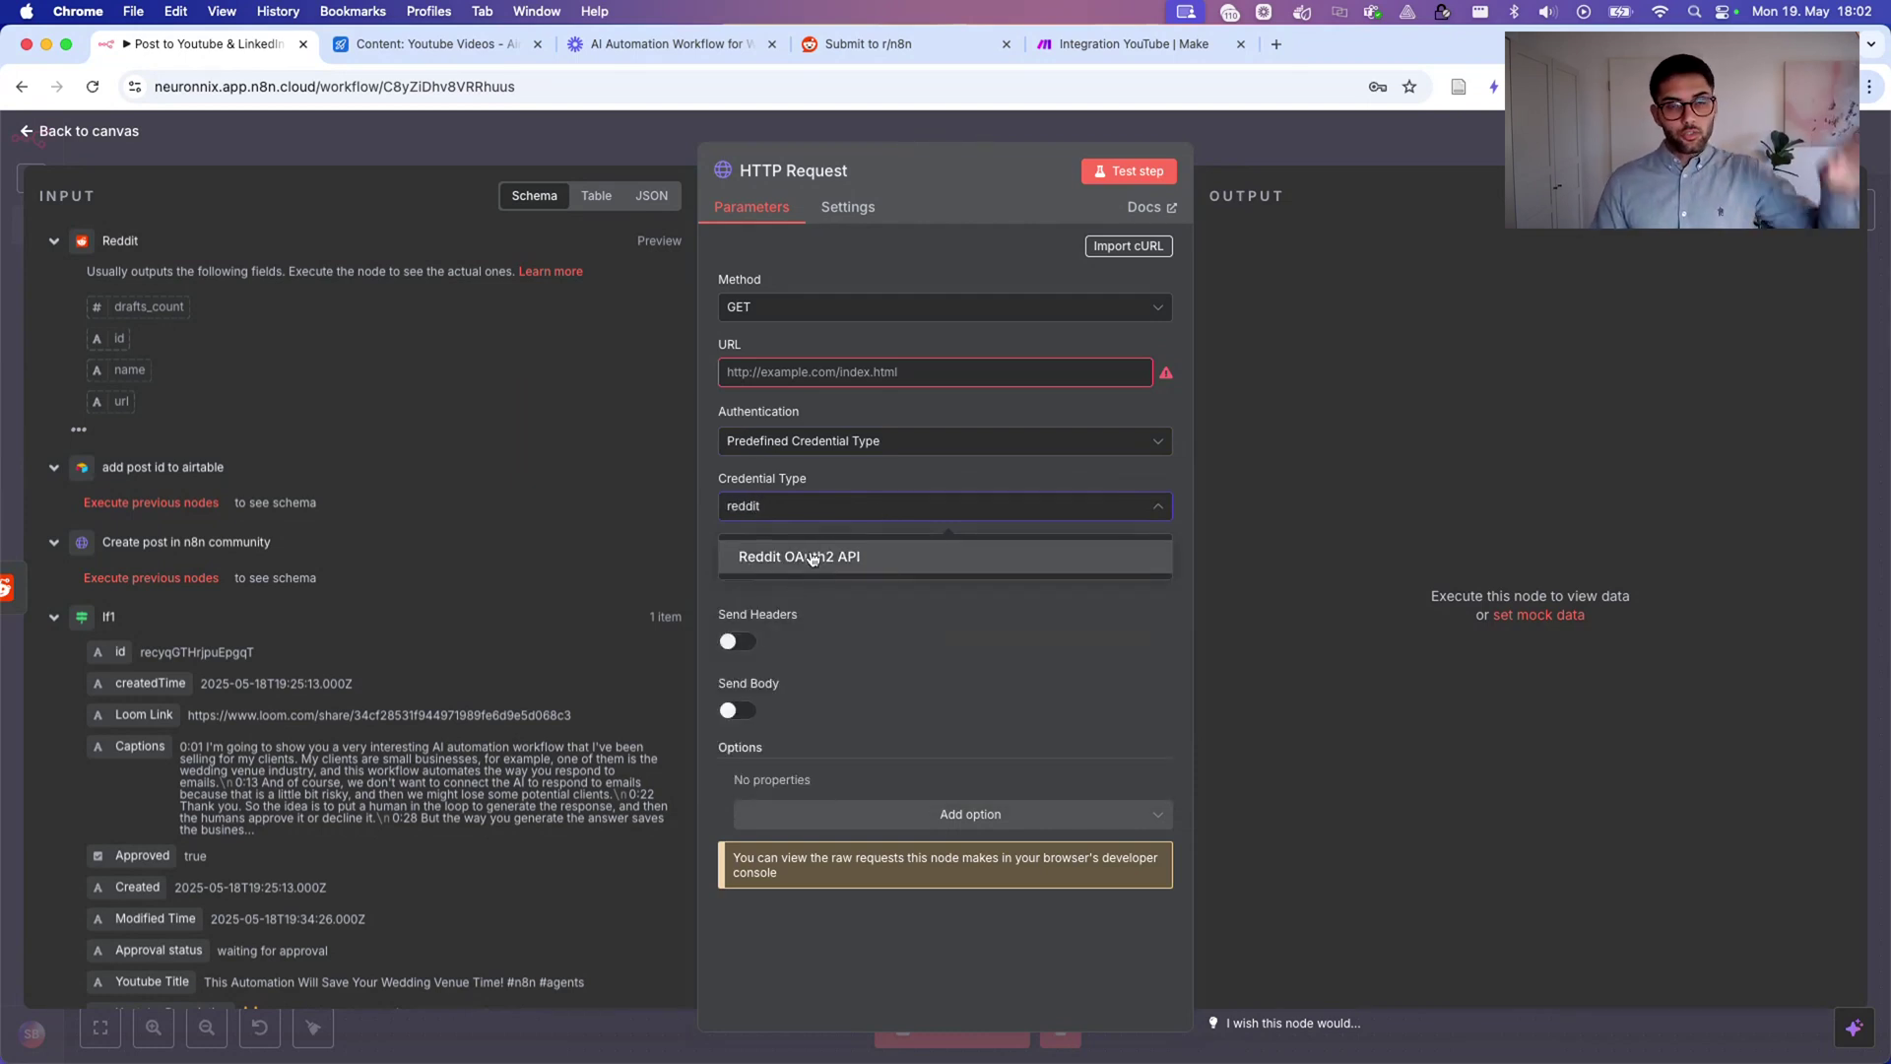
click(811, 558)
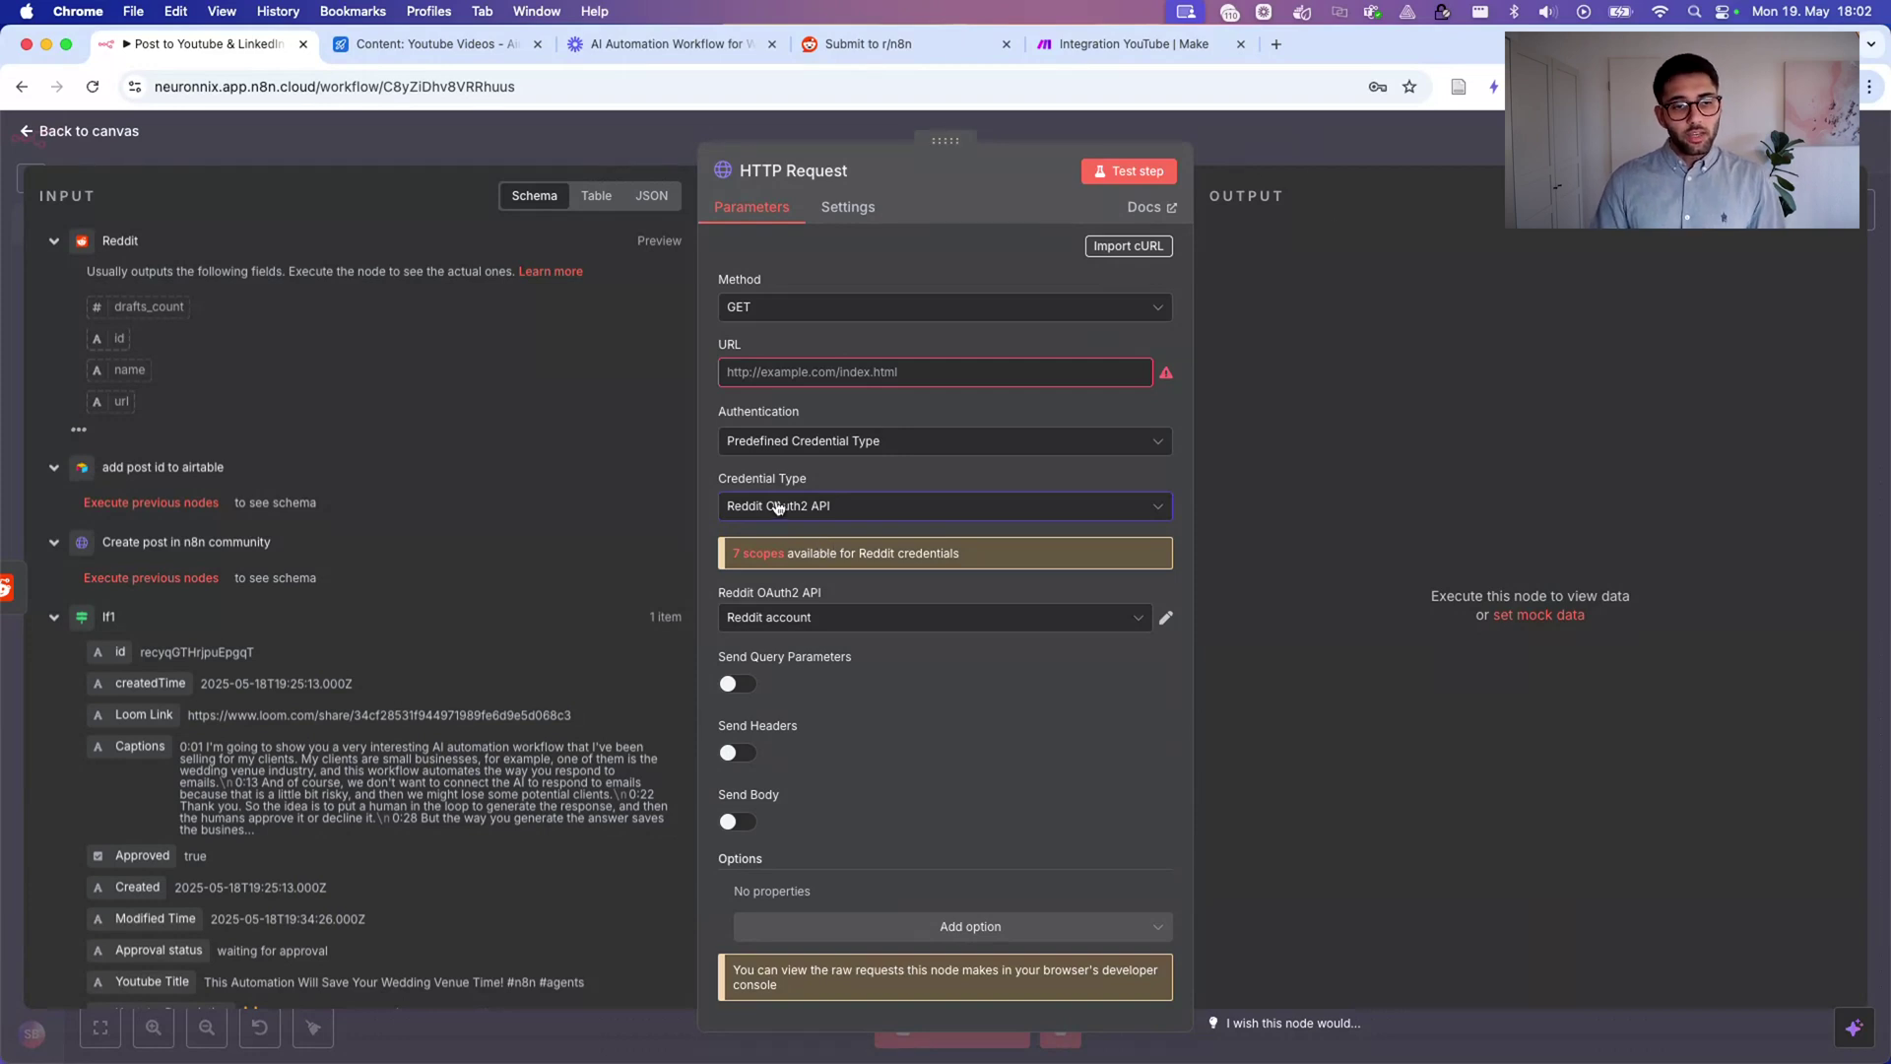
Return to the canvas and delete the demonstration HTTP Request and Reddit nodes.
click(1434, 138)
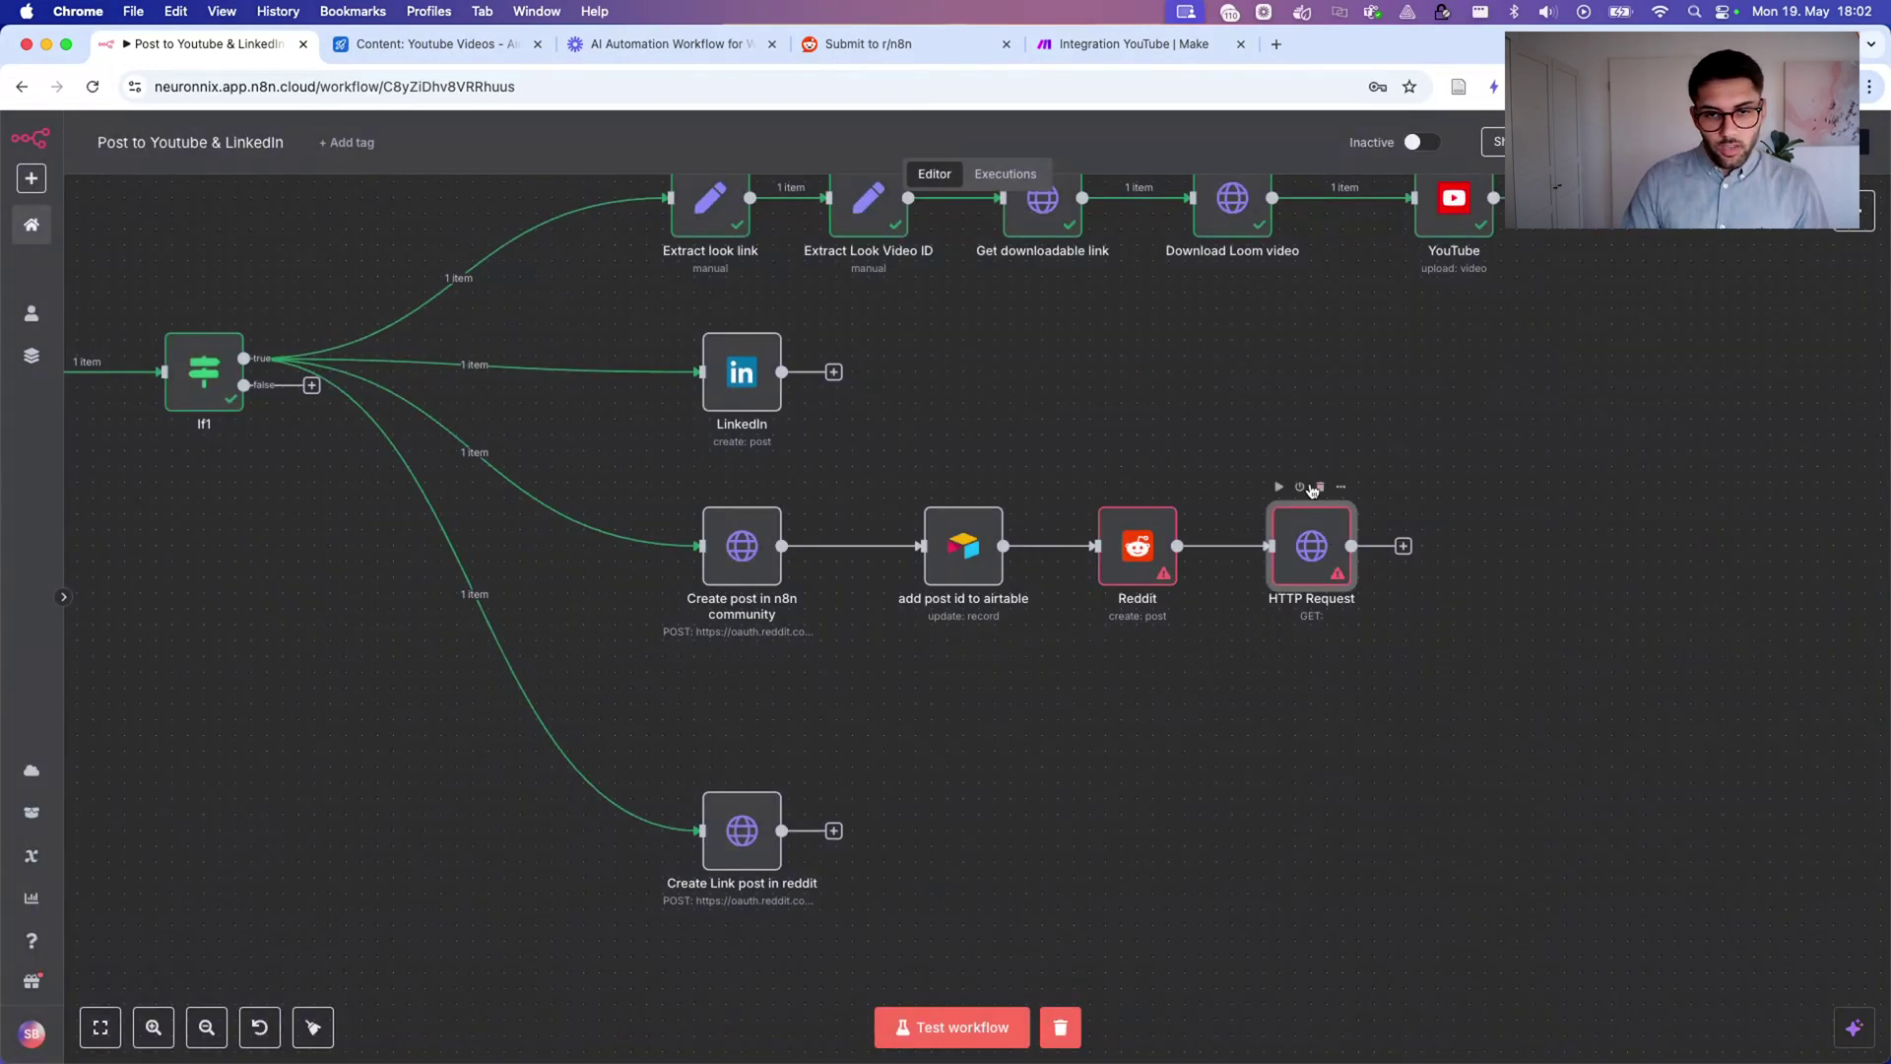
click(1321, 488)
click(1147, 489)
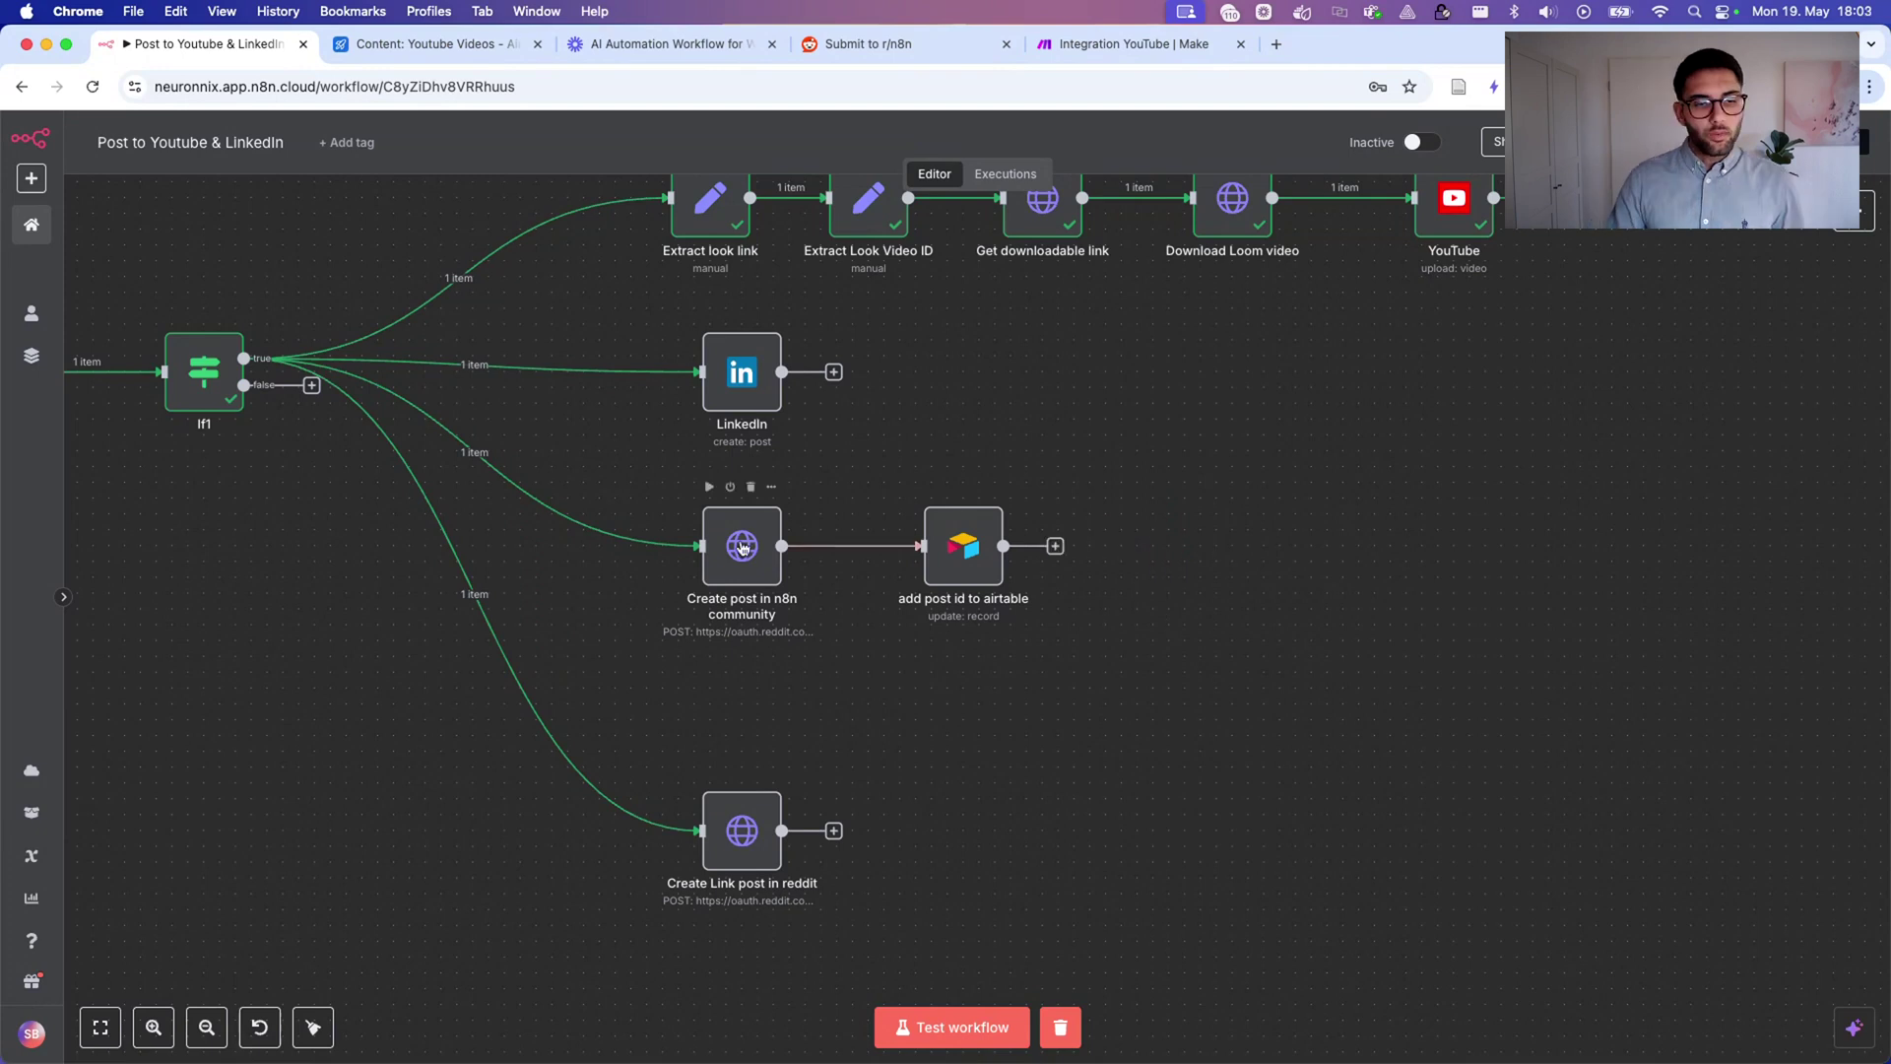
Open the Create post in n8n community node and examine the name and value of its User-Agent header parameter.
double_click(742, 546)
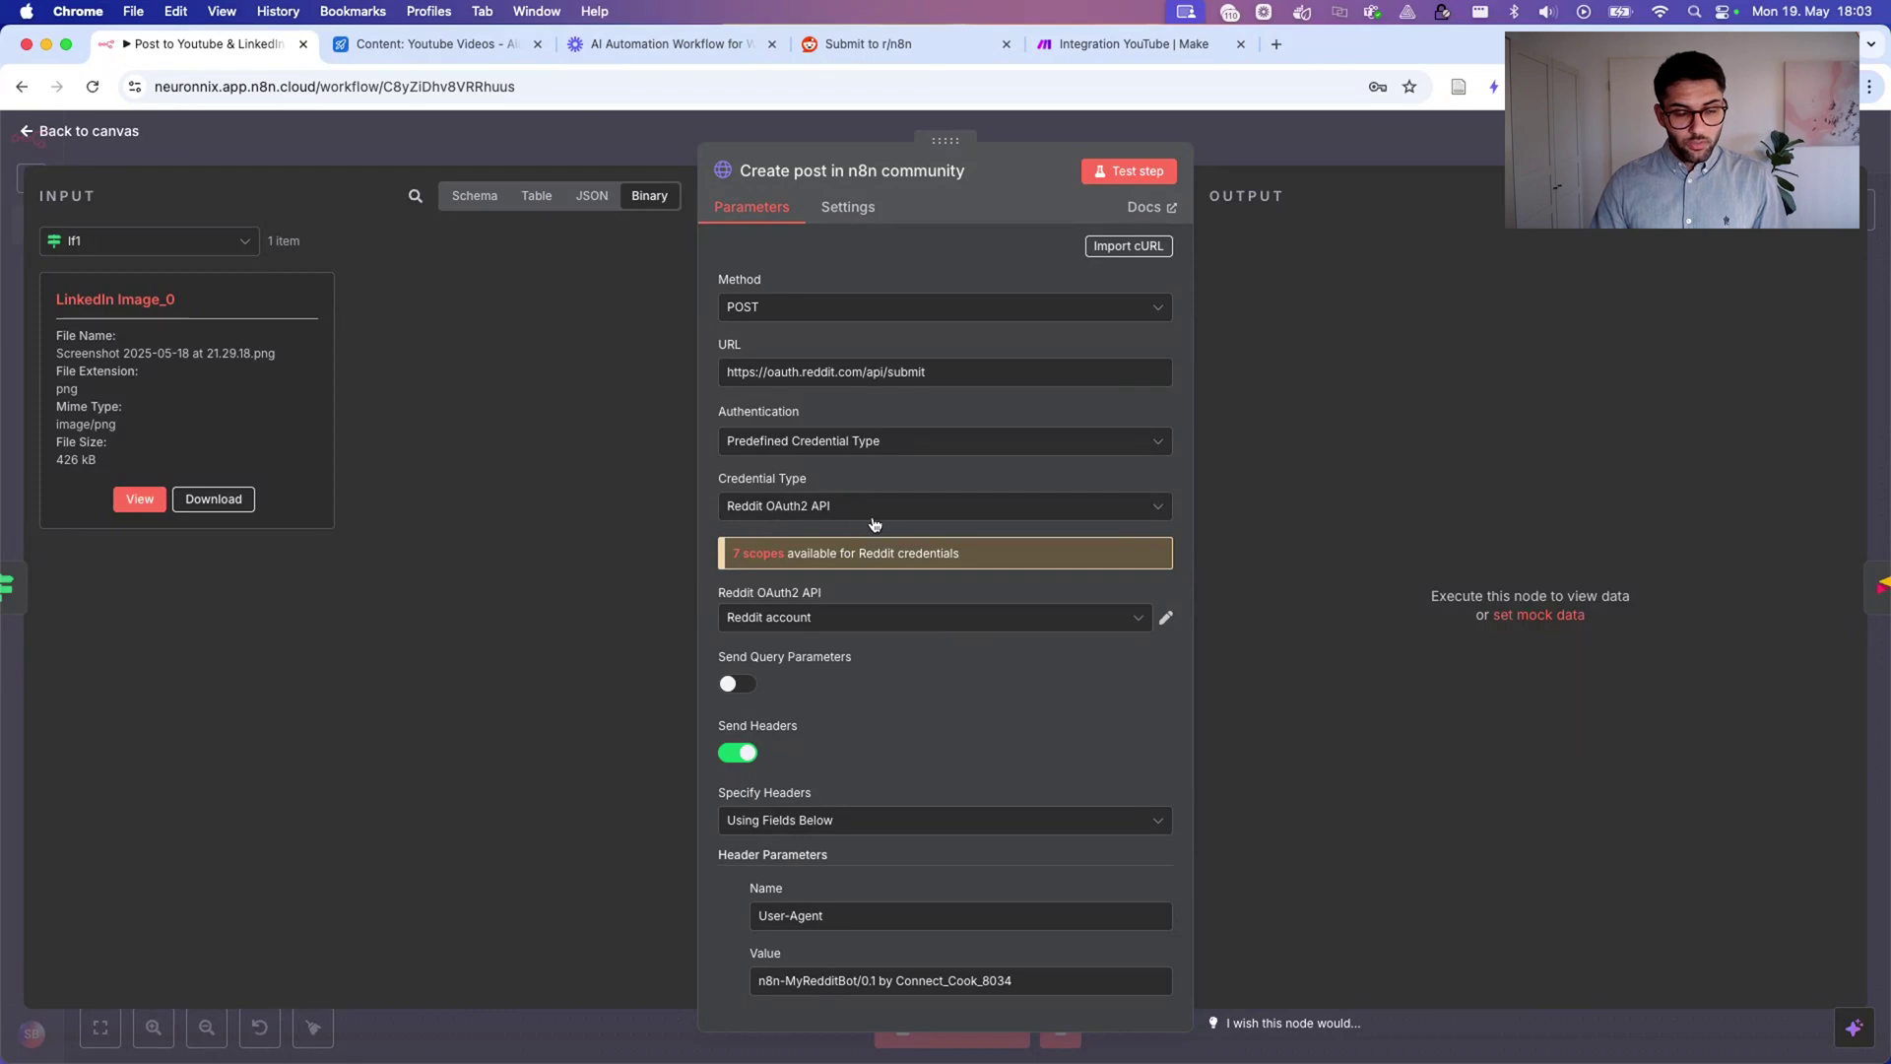
scroll(833, 642, down, 3)
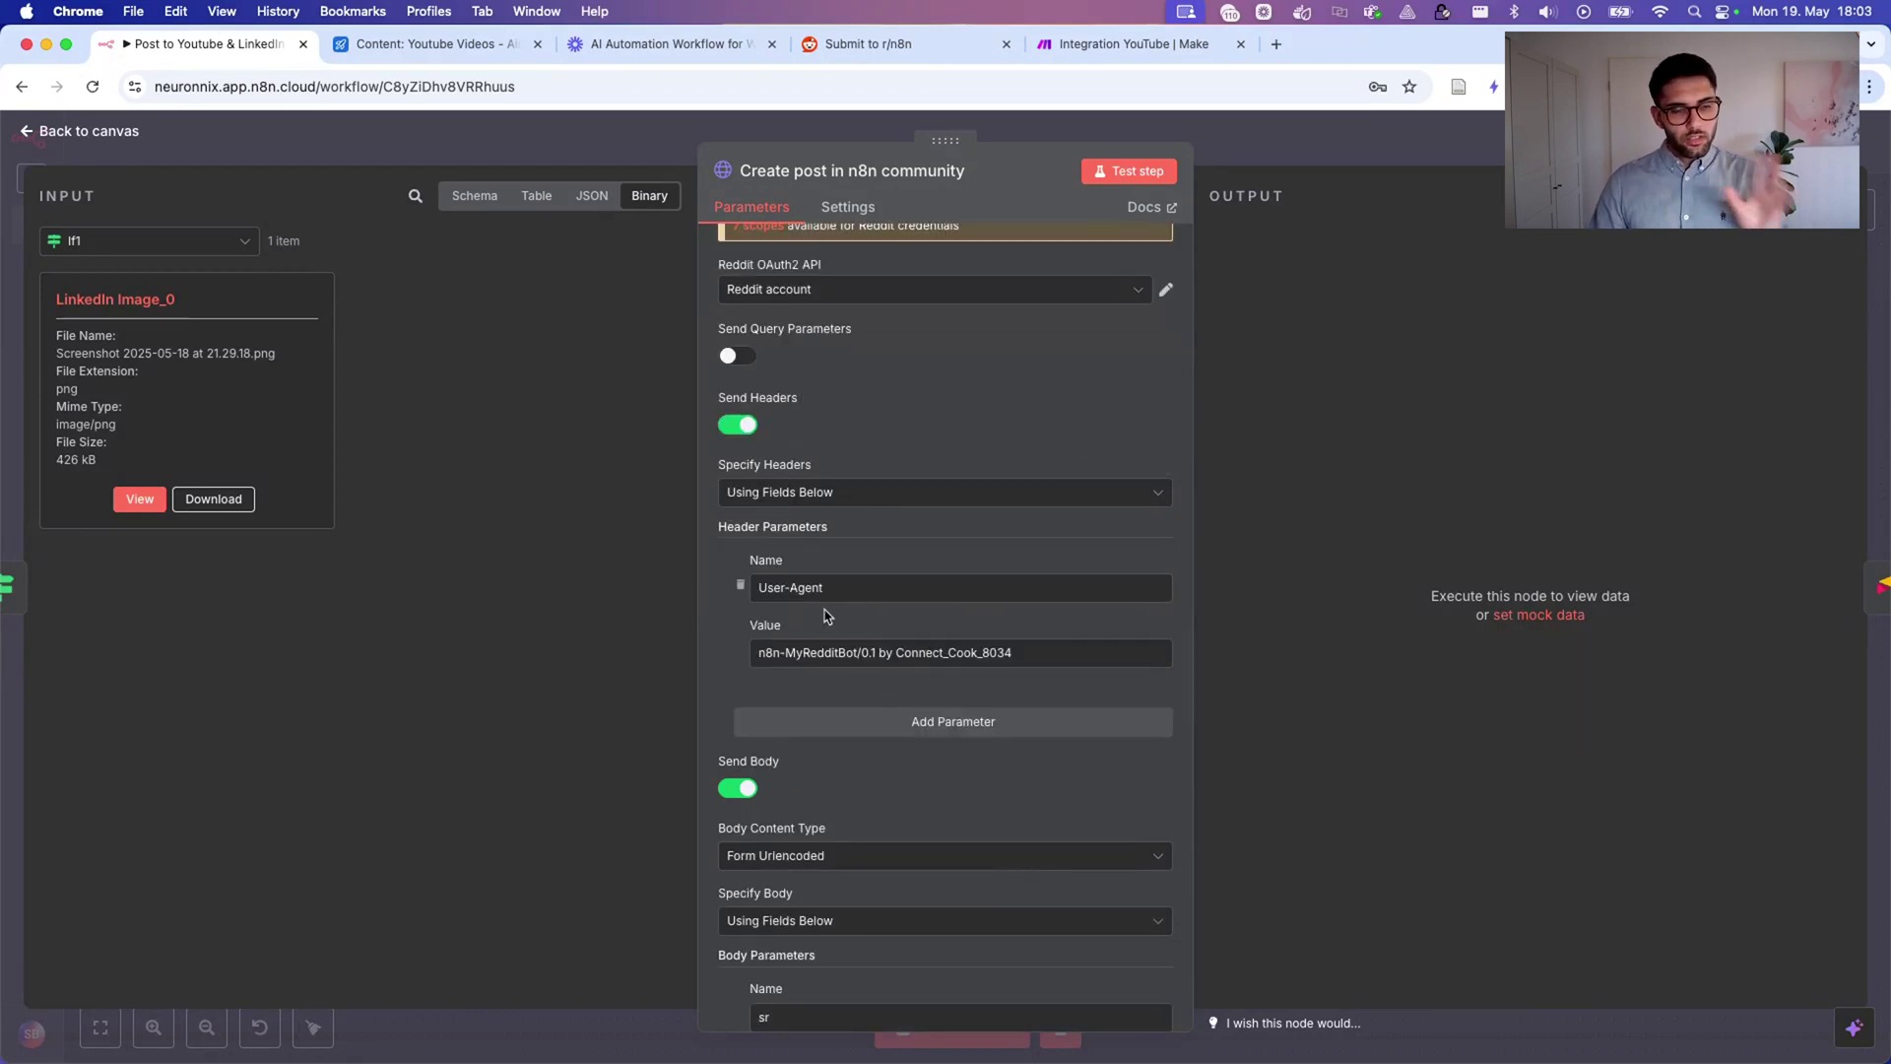
drag(837, 587, 741, 587)
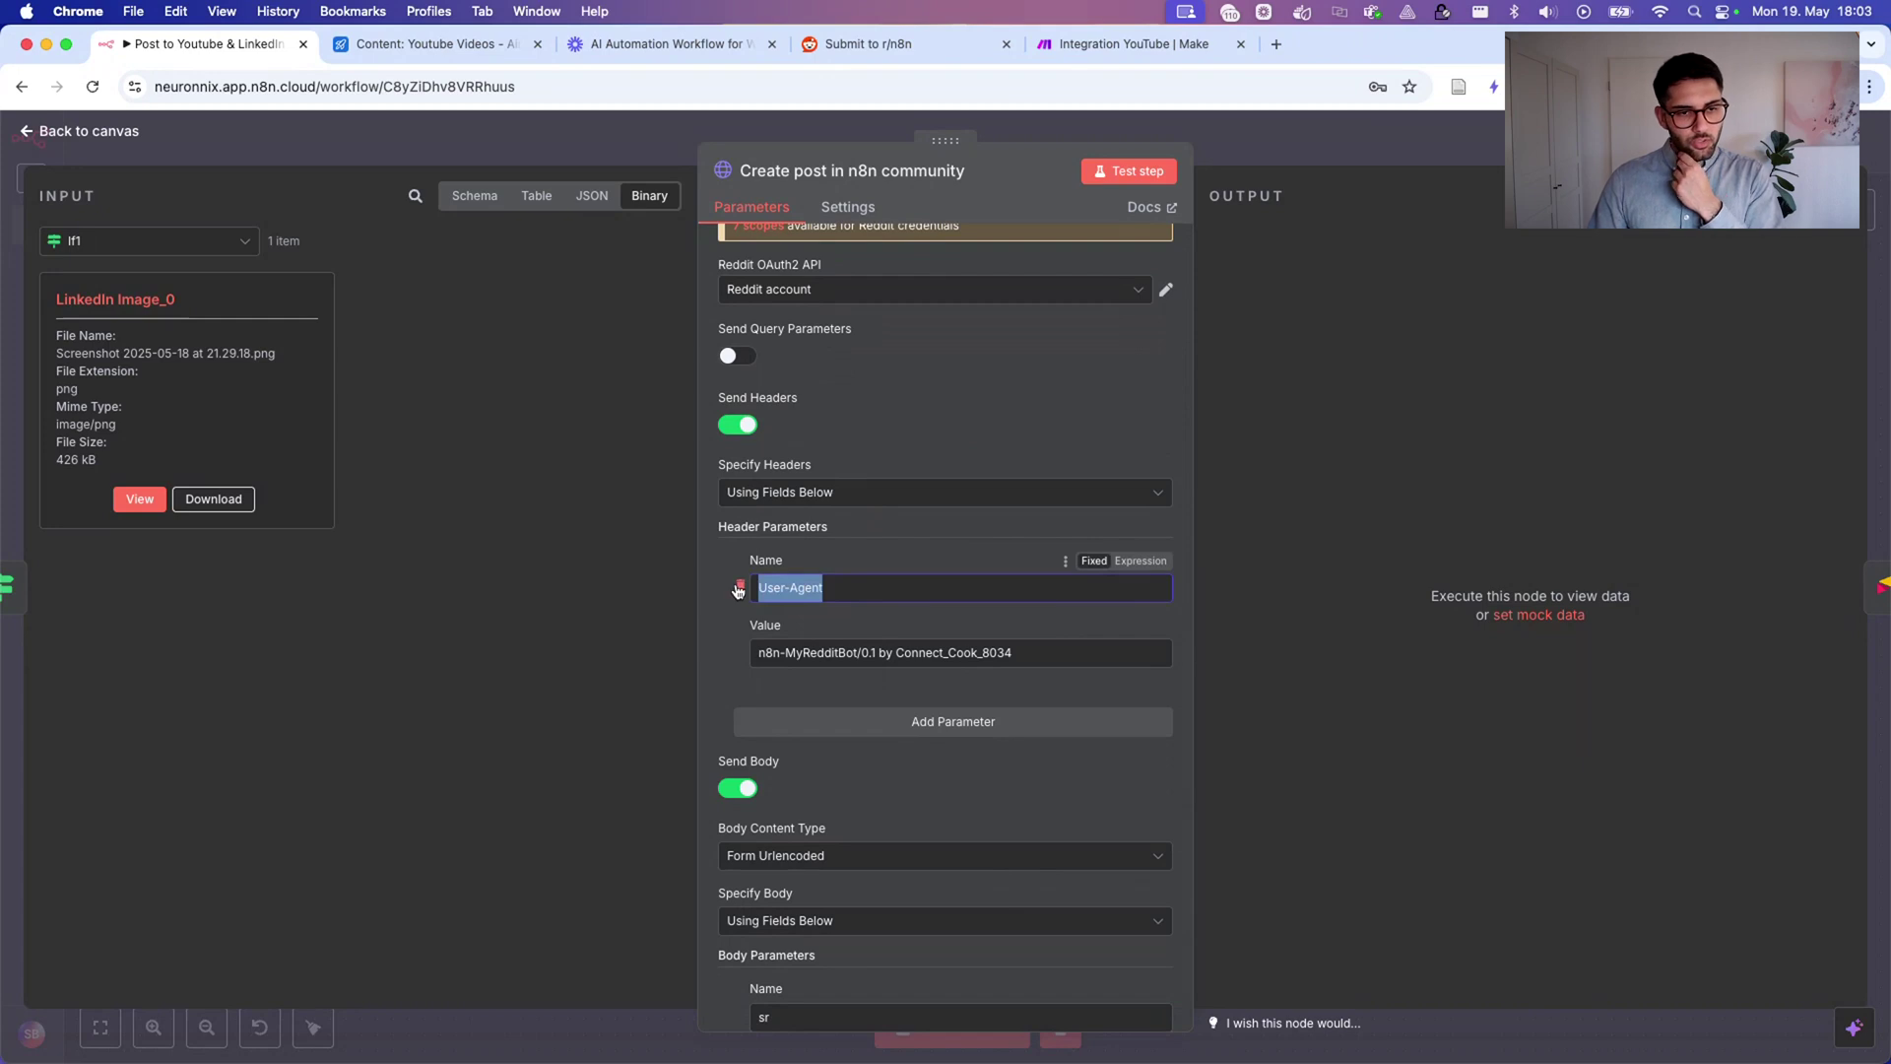
drag(892, 652, 749, 658)
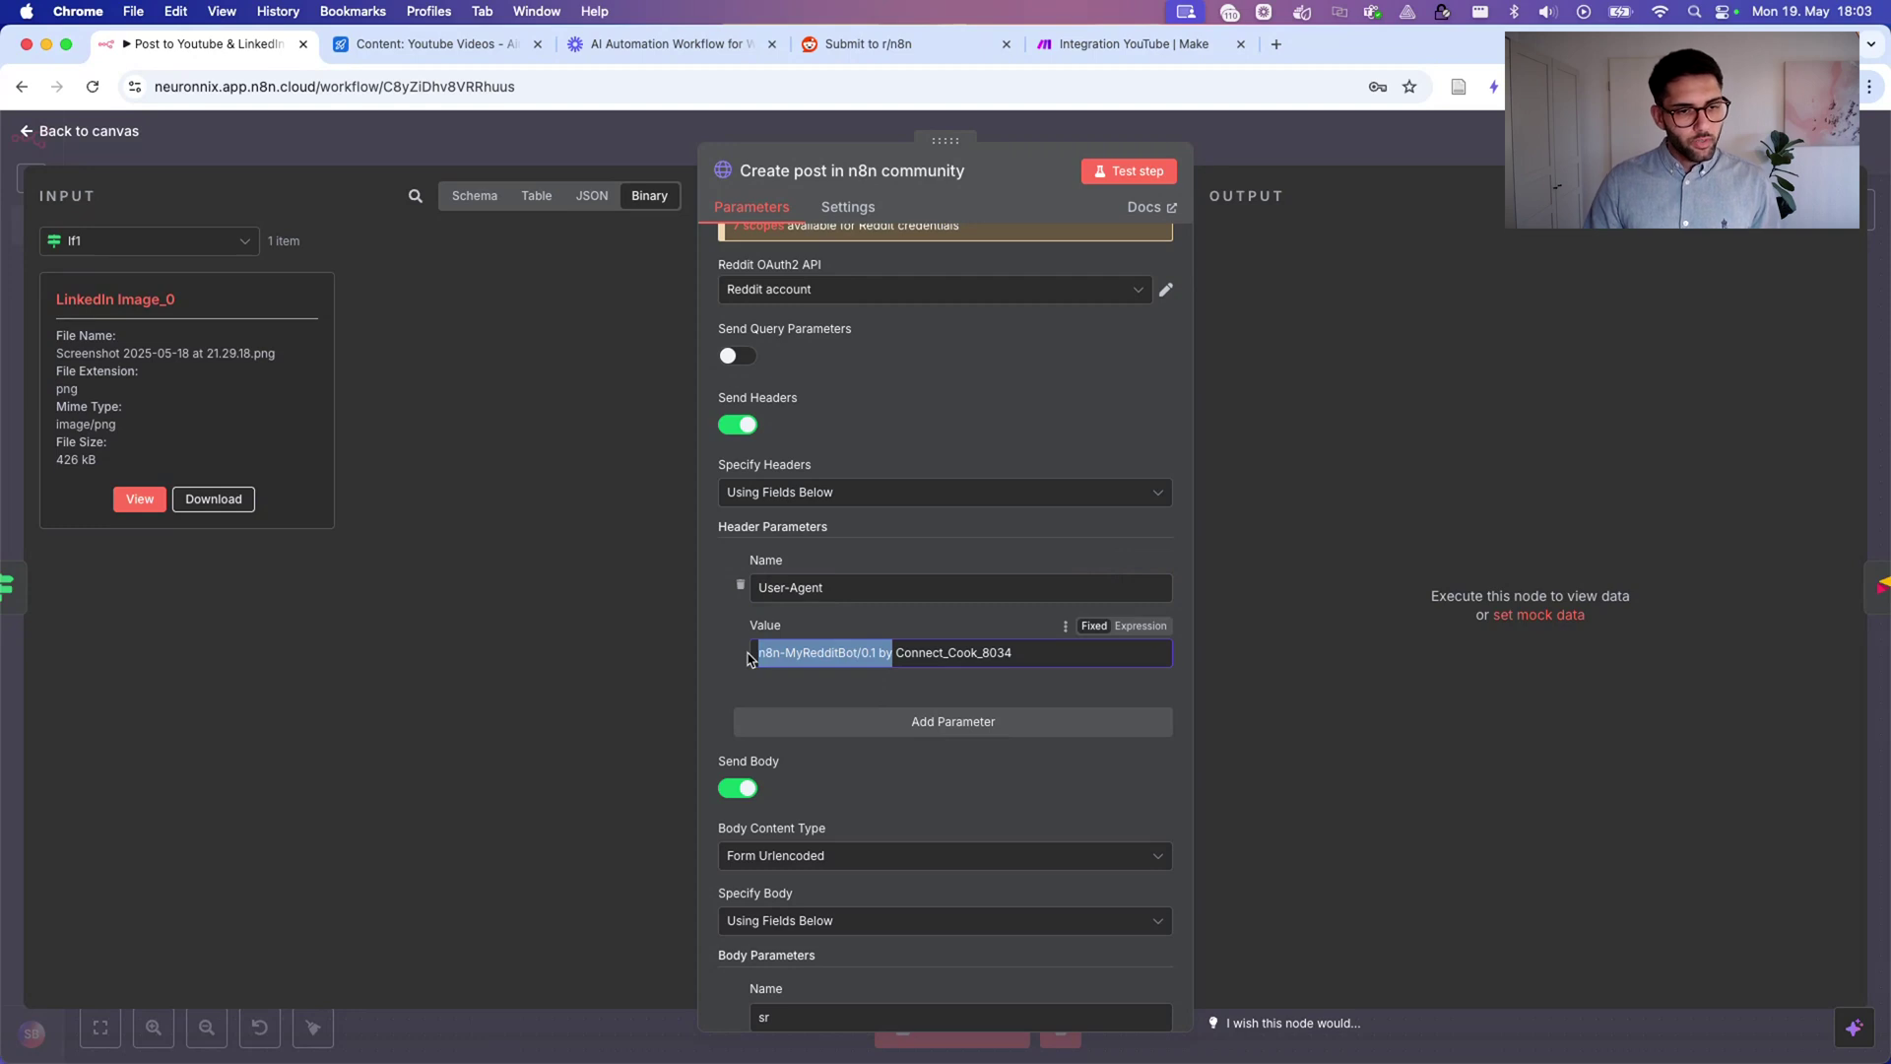
drag(895, 652, 1064, 650)
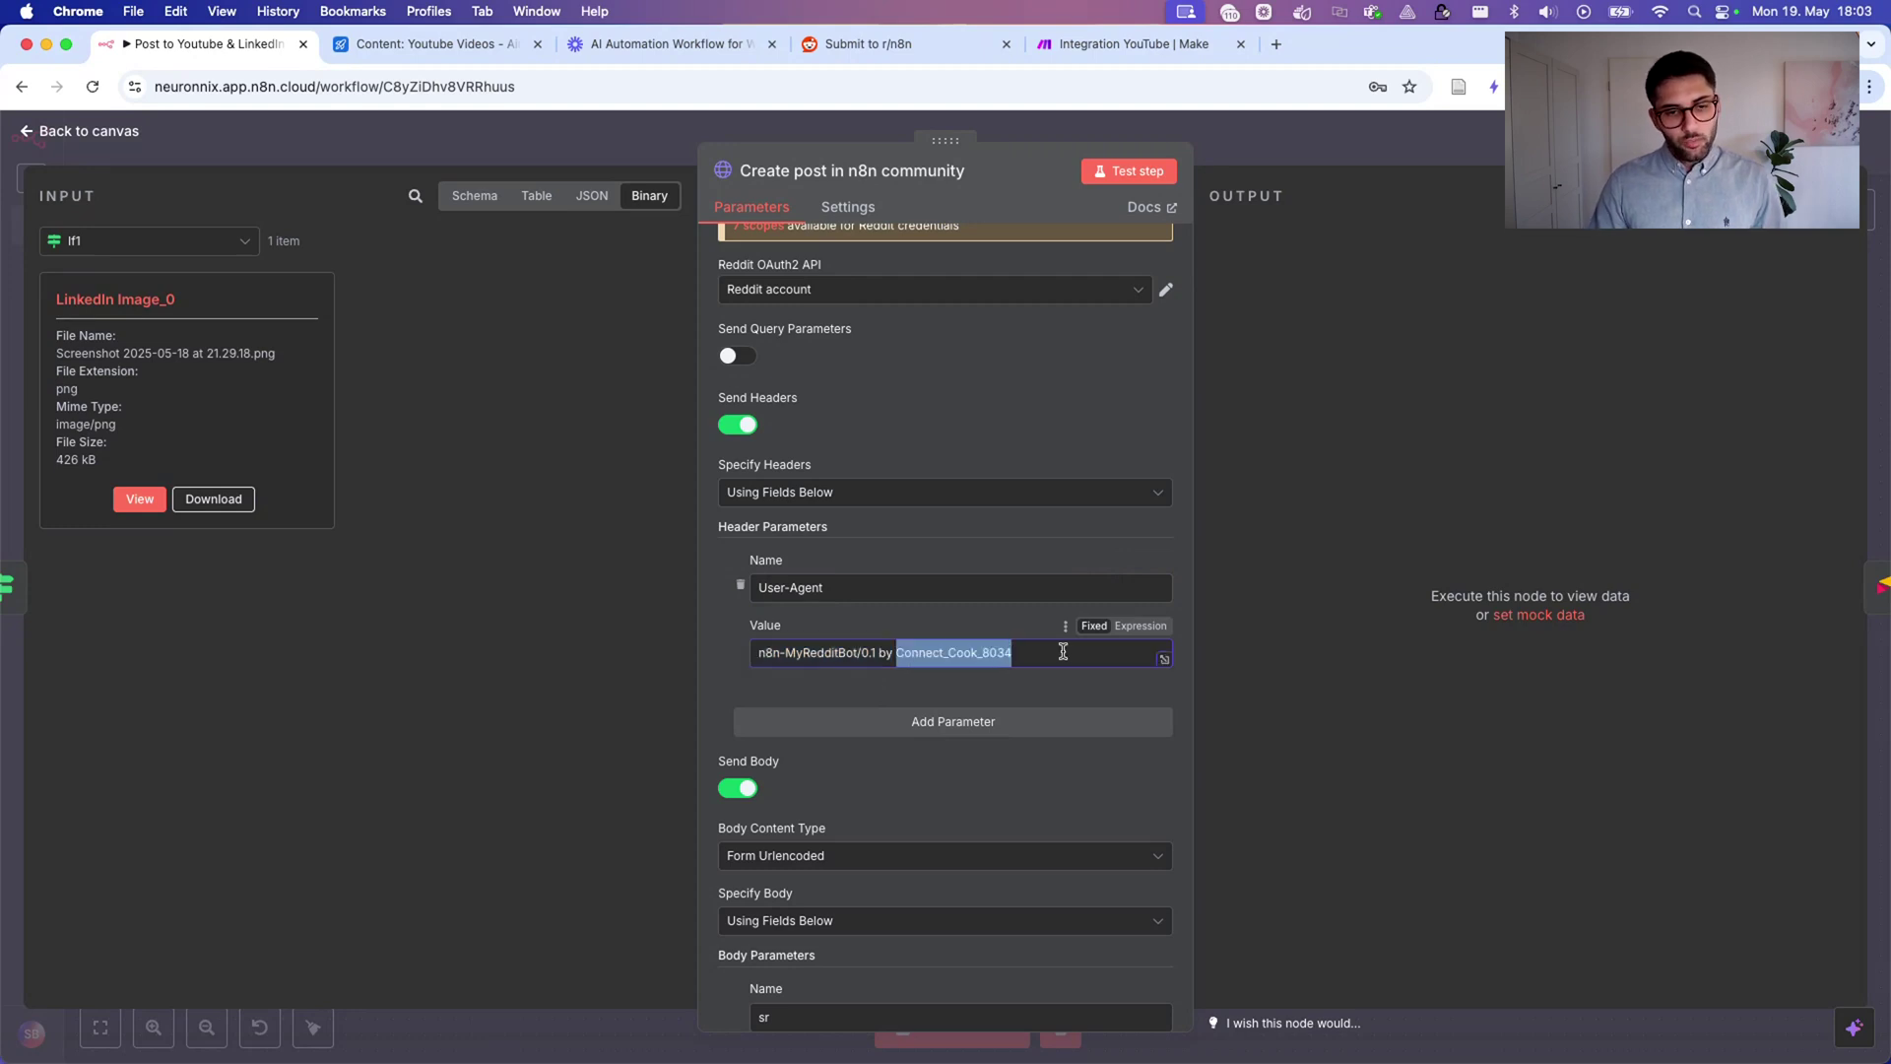
Close the developer tools on Reddit's r/n8n submit page, open the account menu to locate the username, and return to the n8n workflow.
click(862, 44)
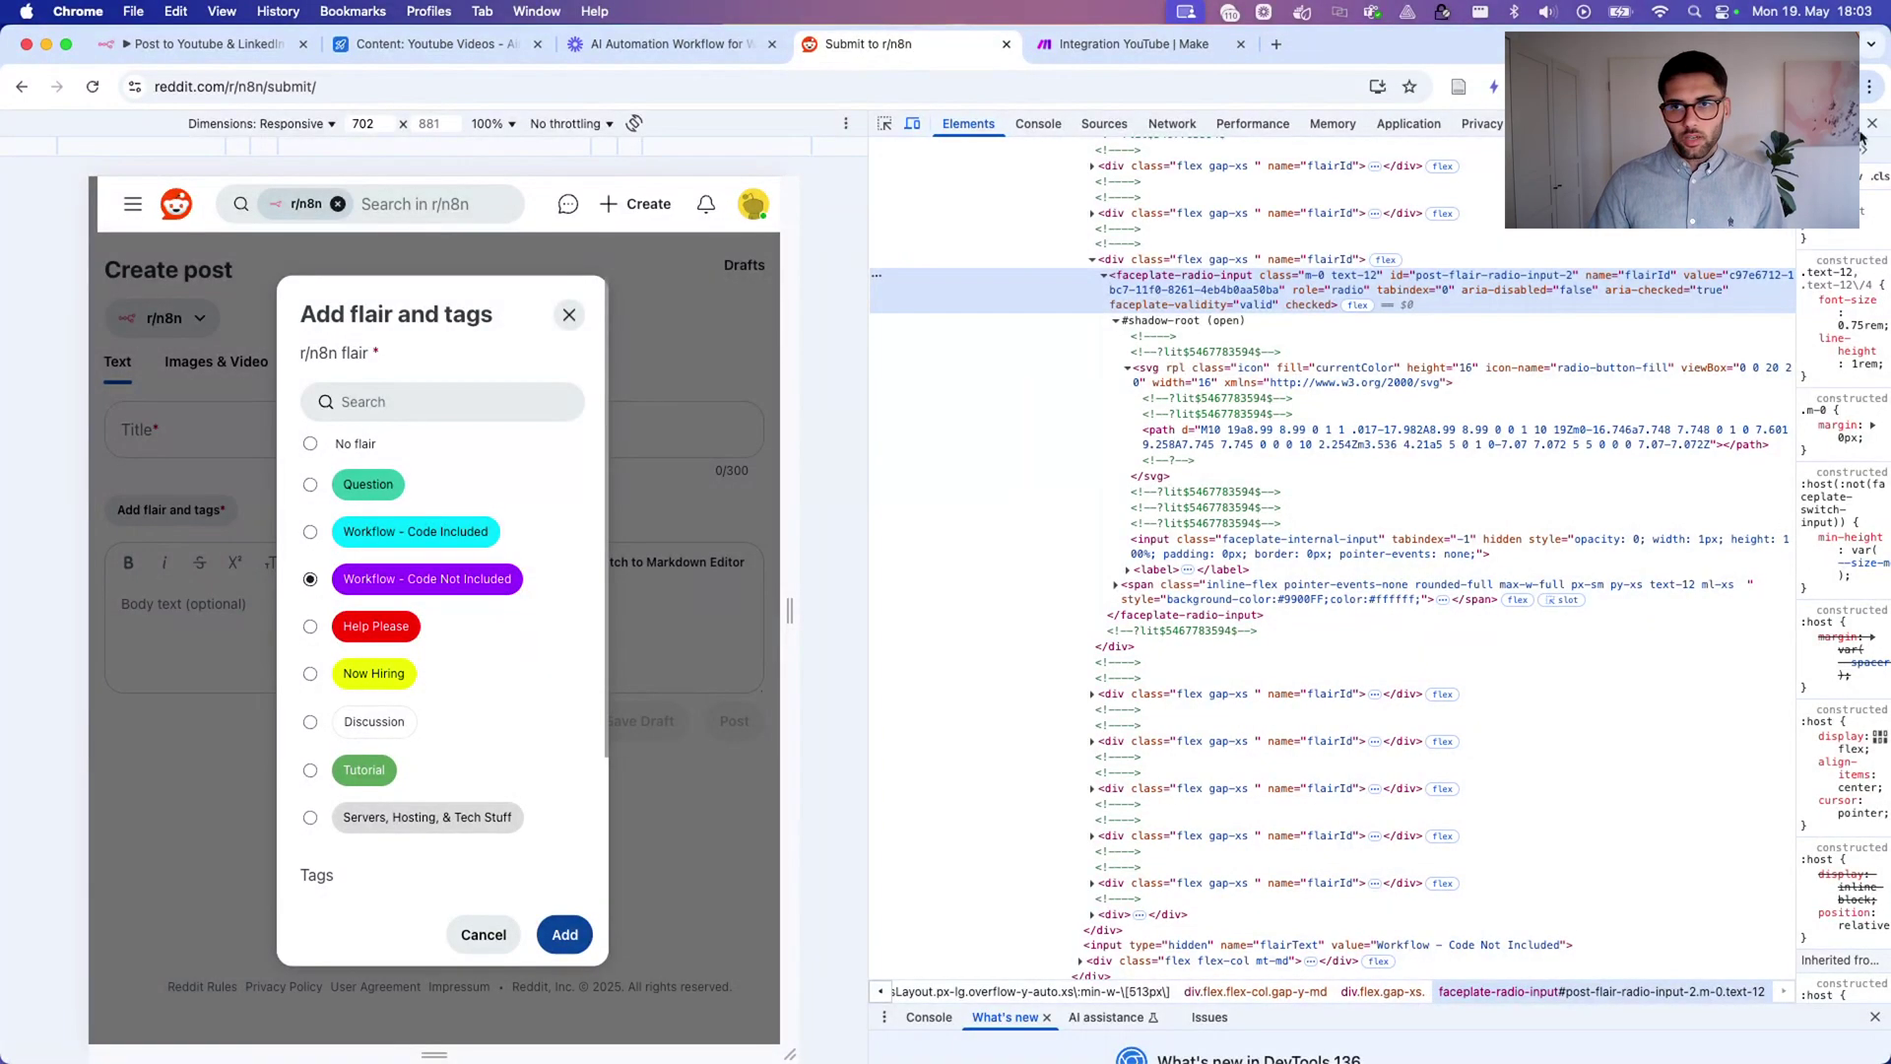
click(1872, 123)
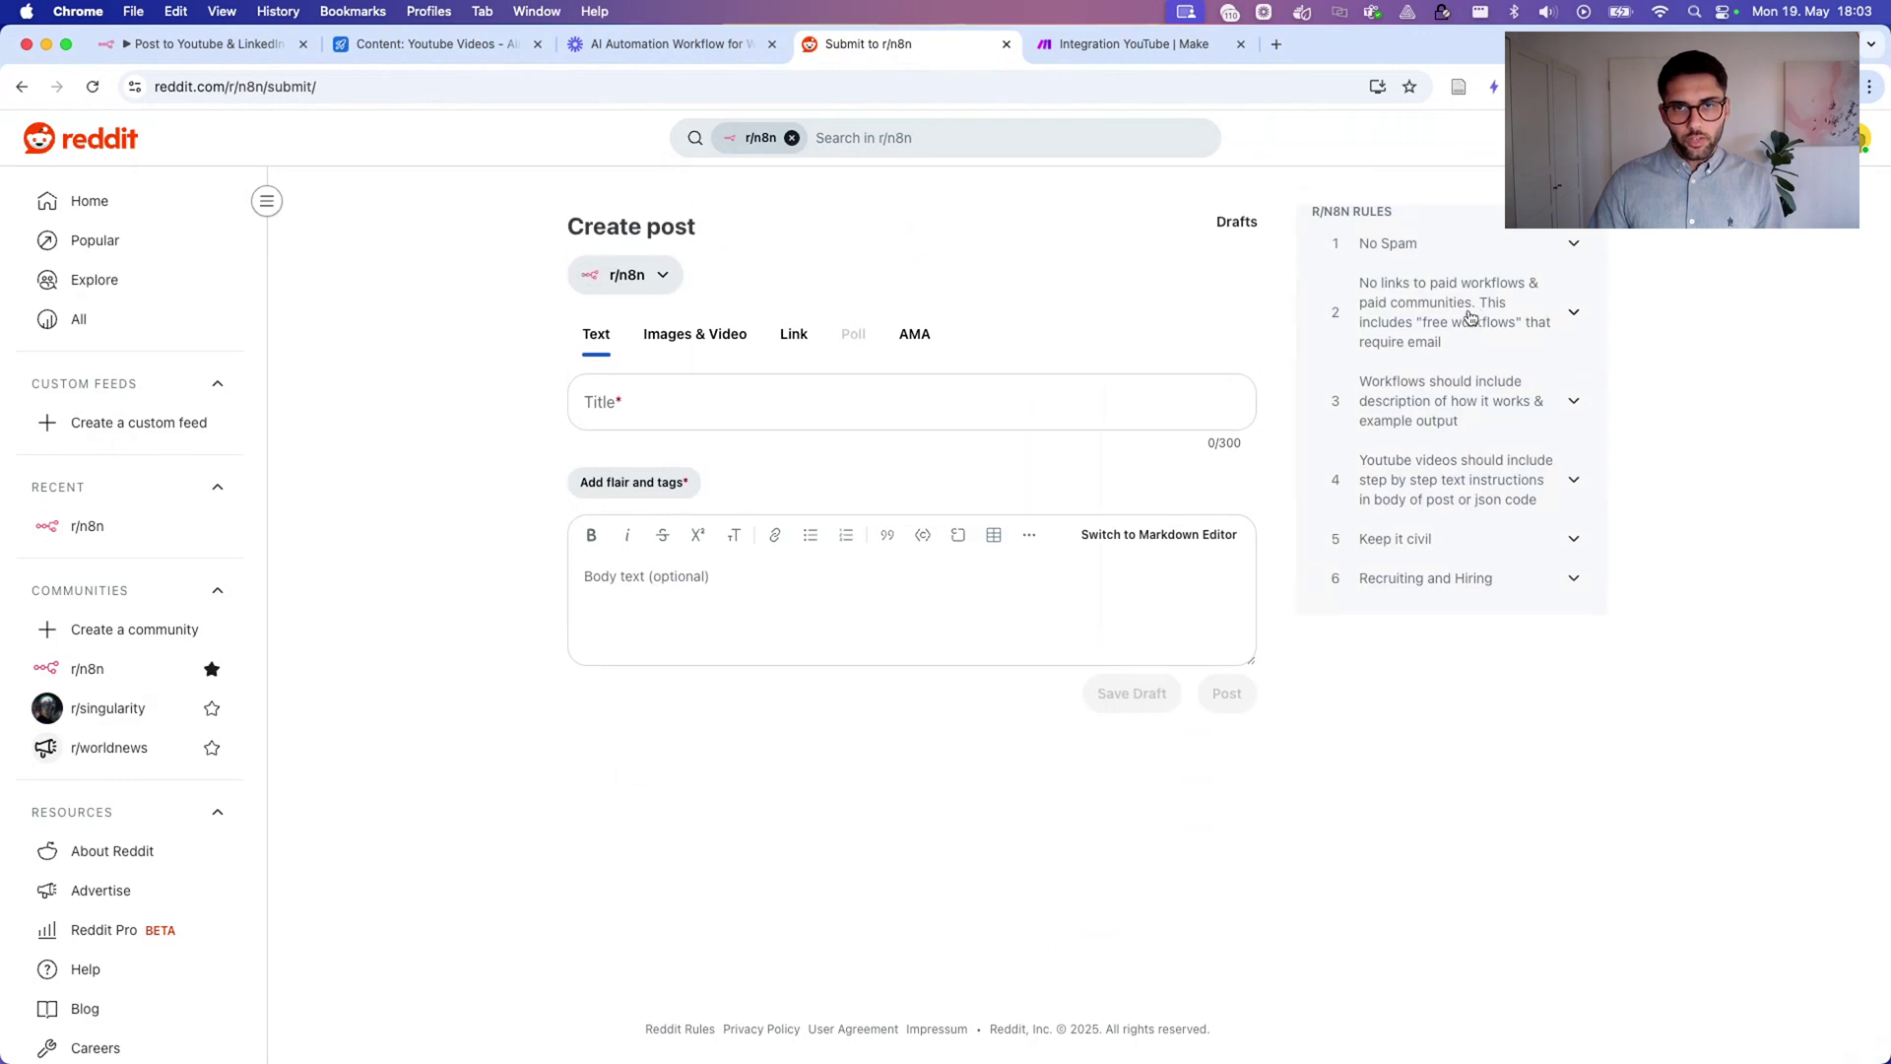
click(1865, 138)
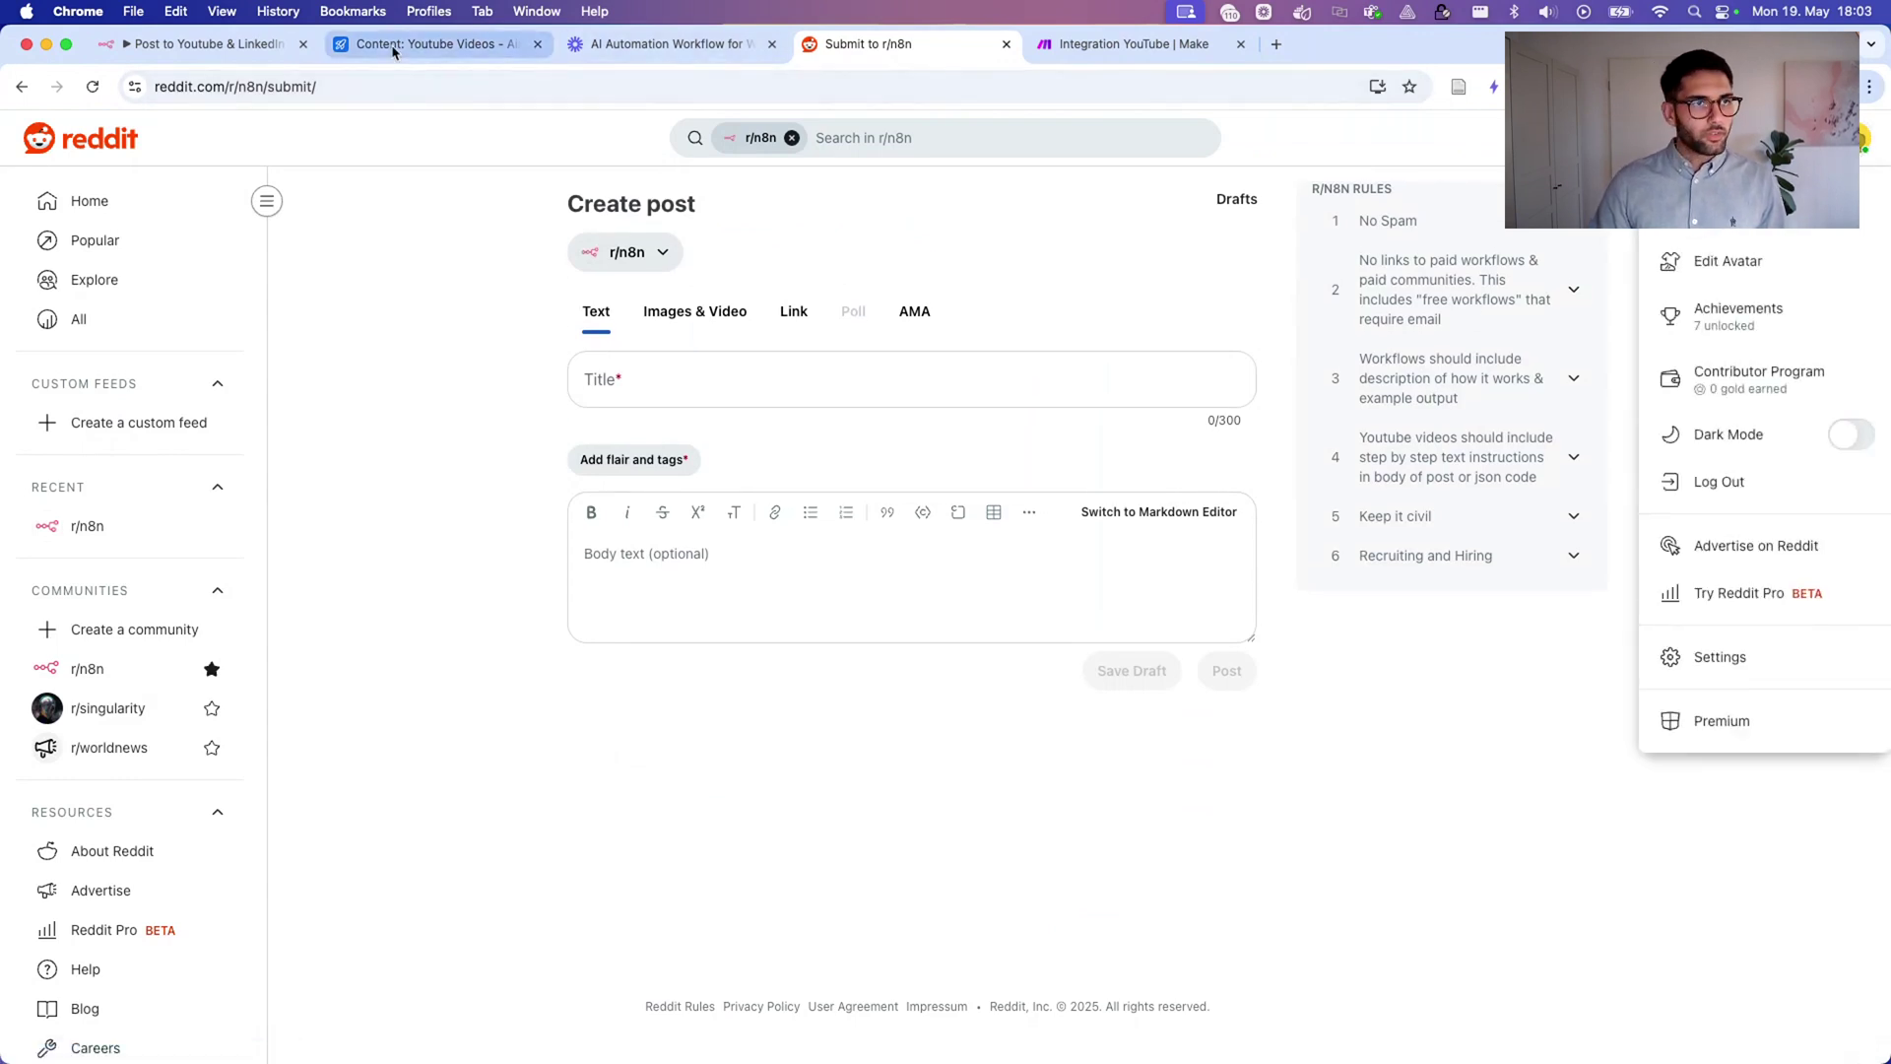
click(197, 43)
Set the Body Content Type of the Create post in n8n community node to Form Urlencoded.
scroll(1037, 650, down, 5)
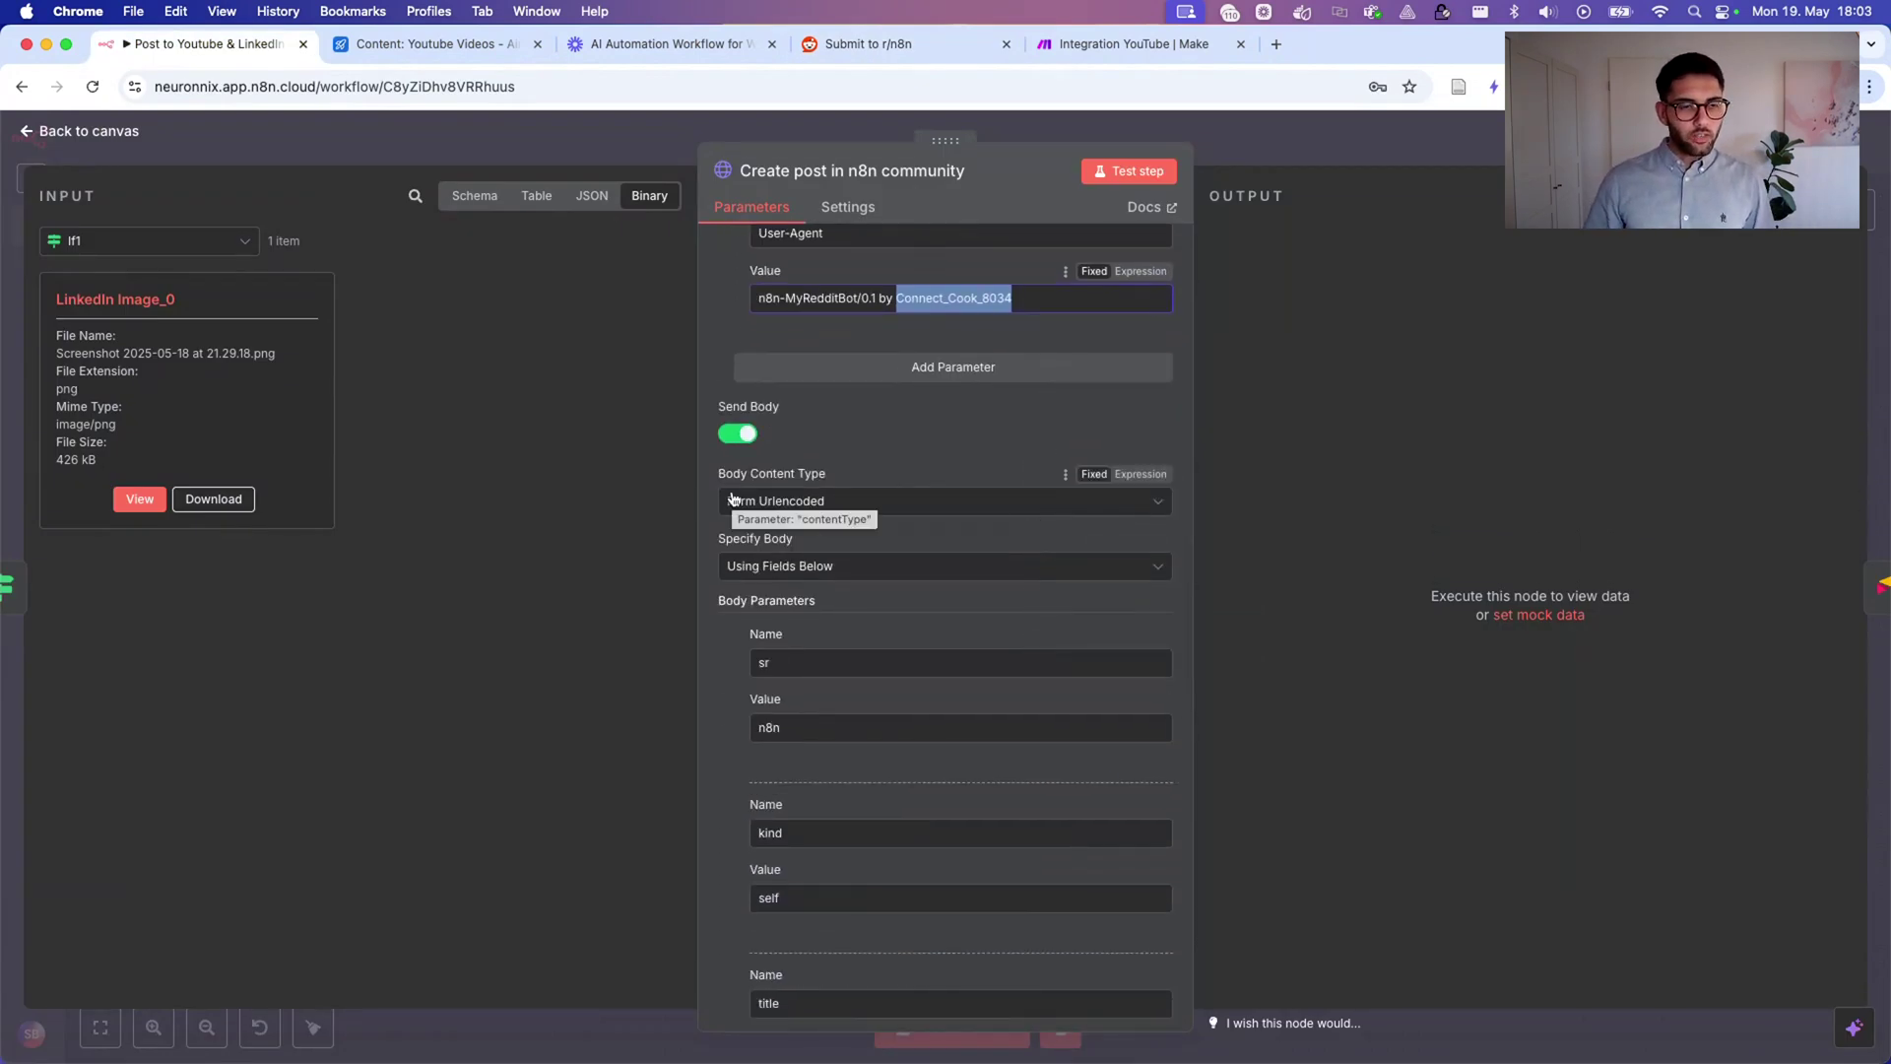
scroll(734, 498, down, 3)
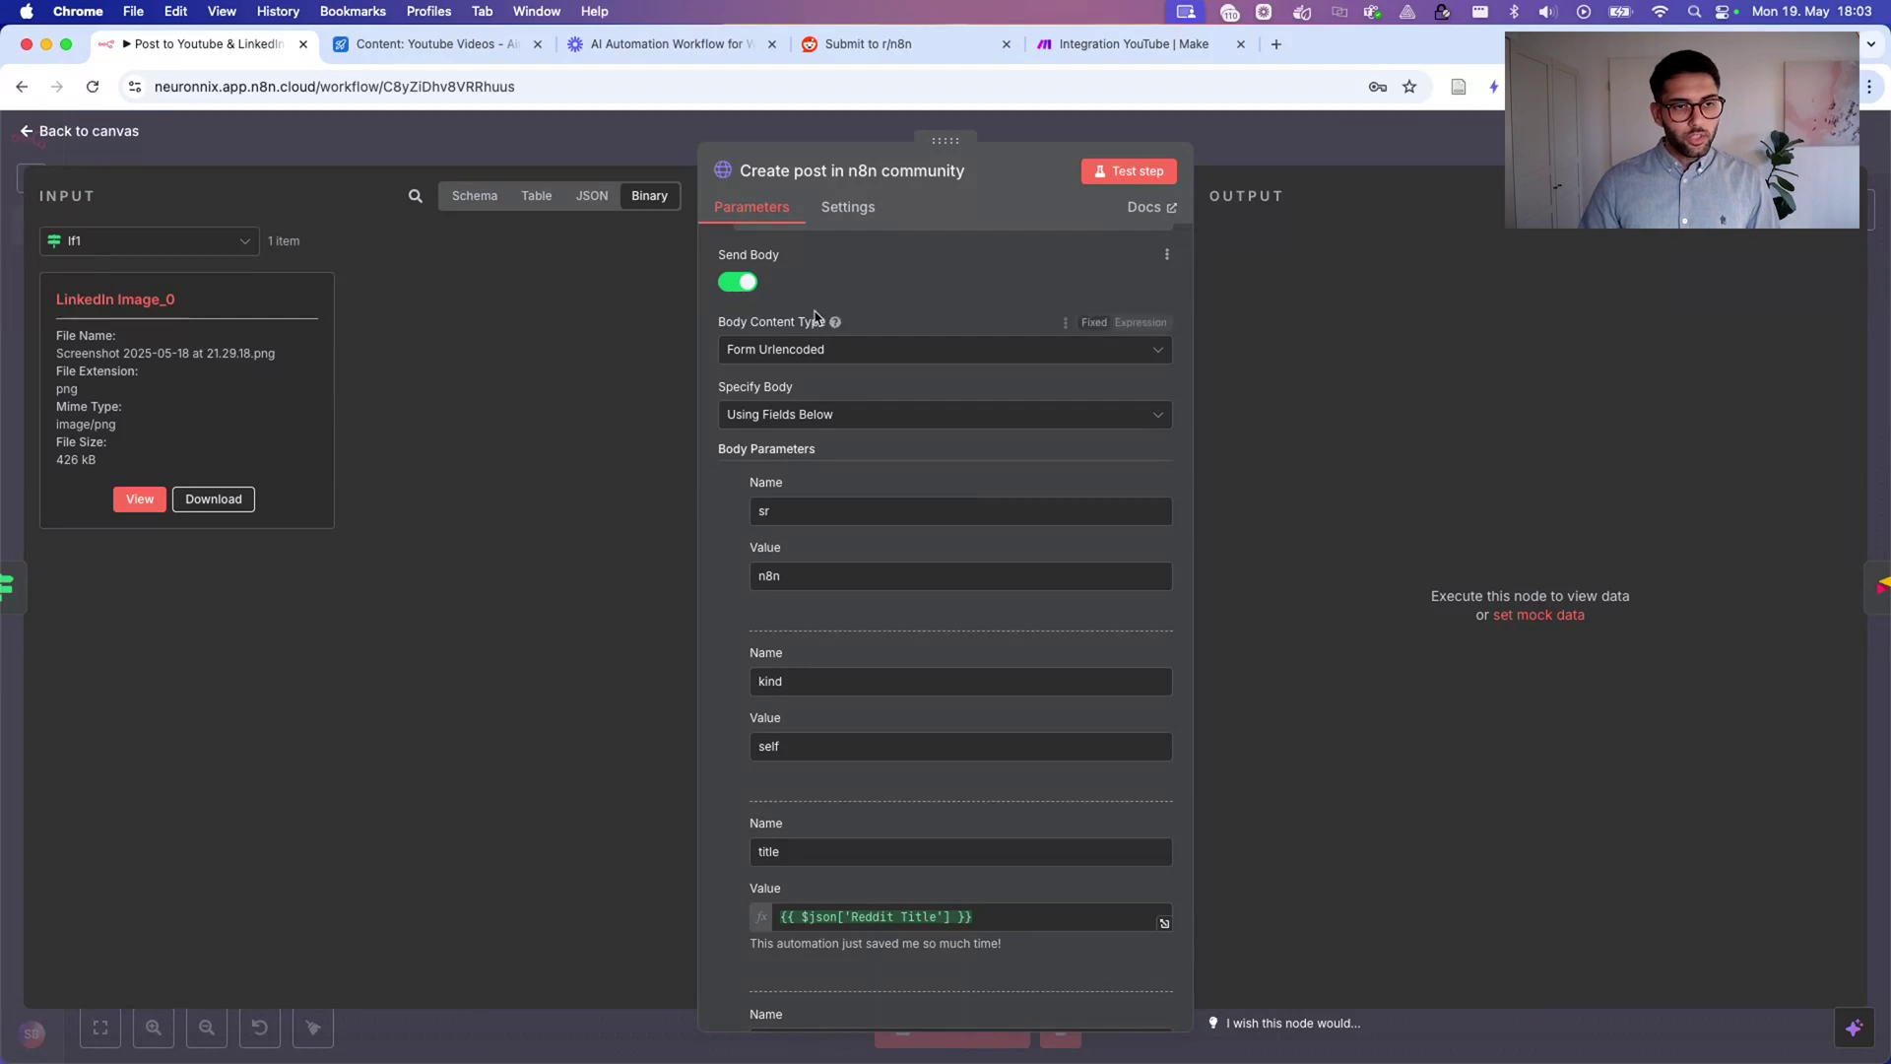
click(843, 358)
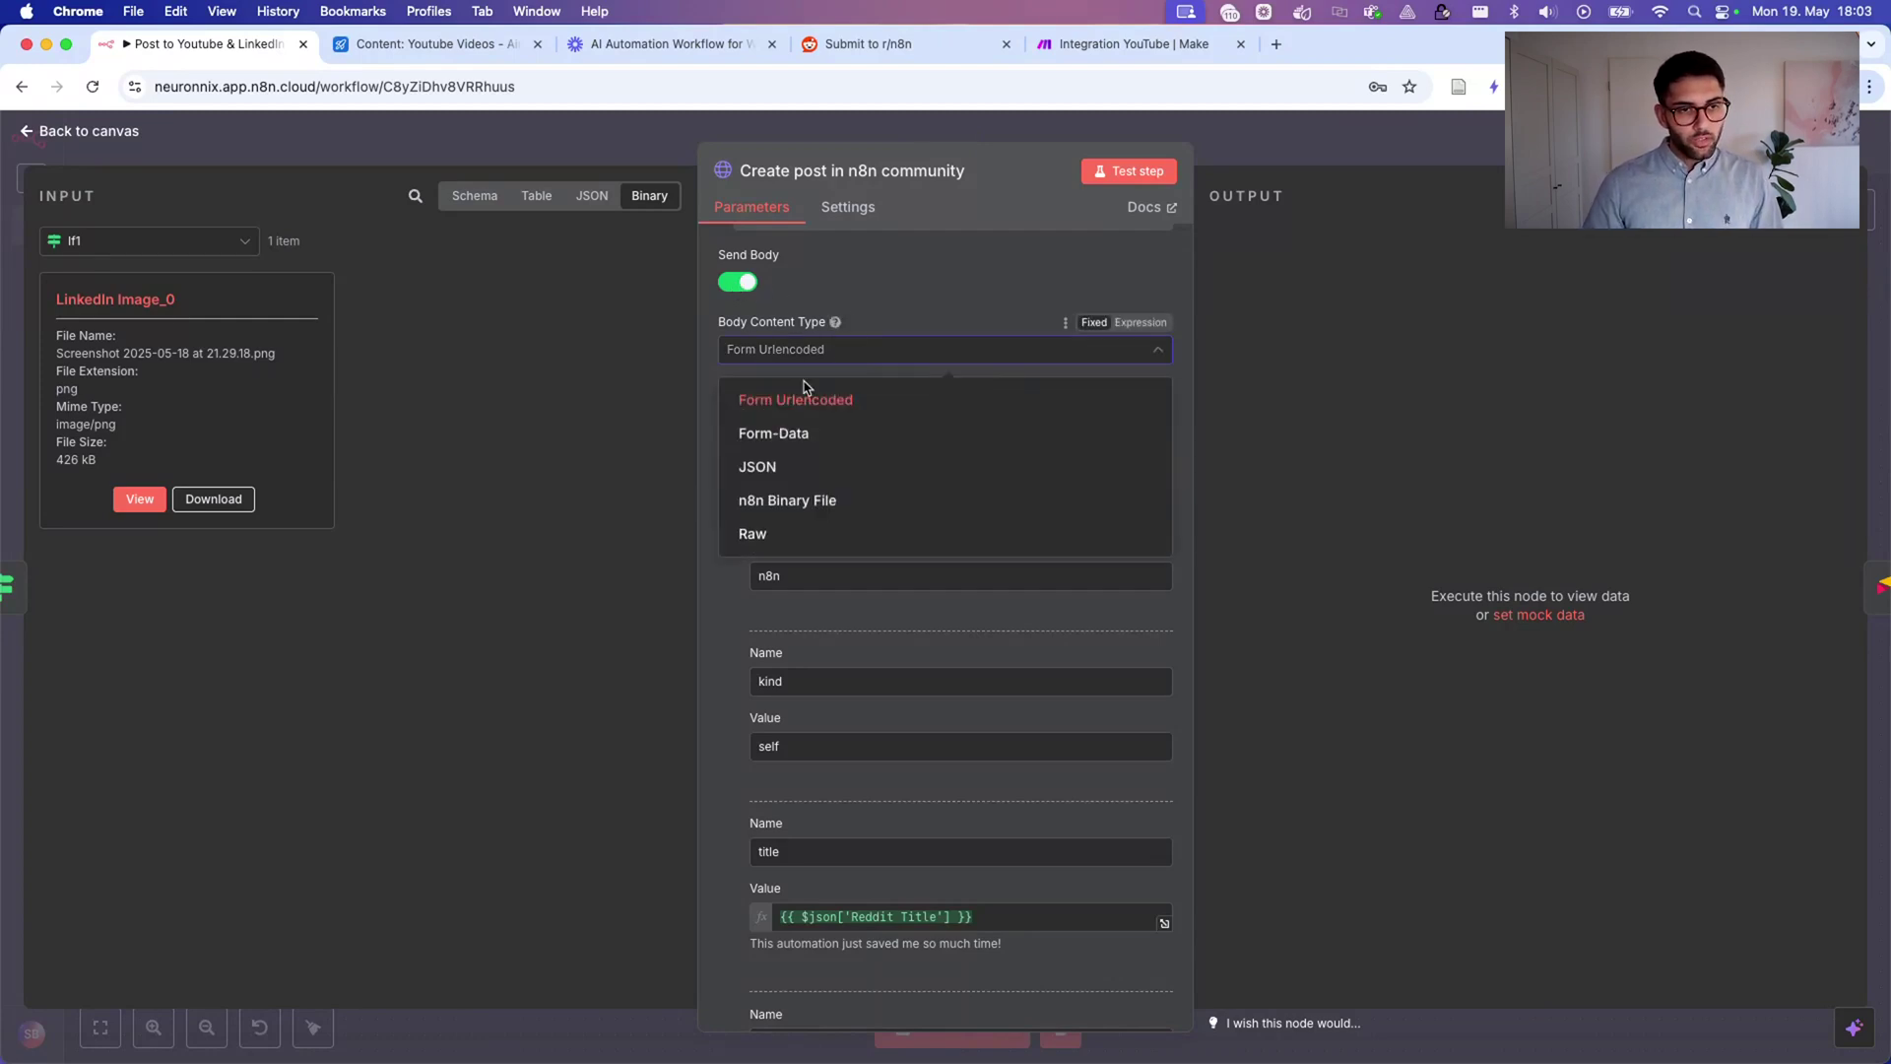
click(862, 402)
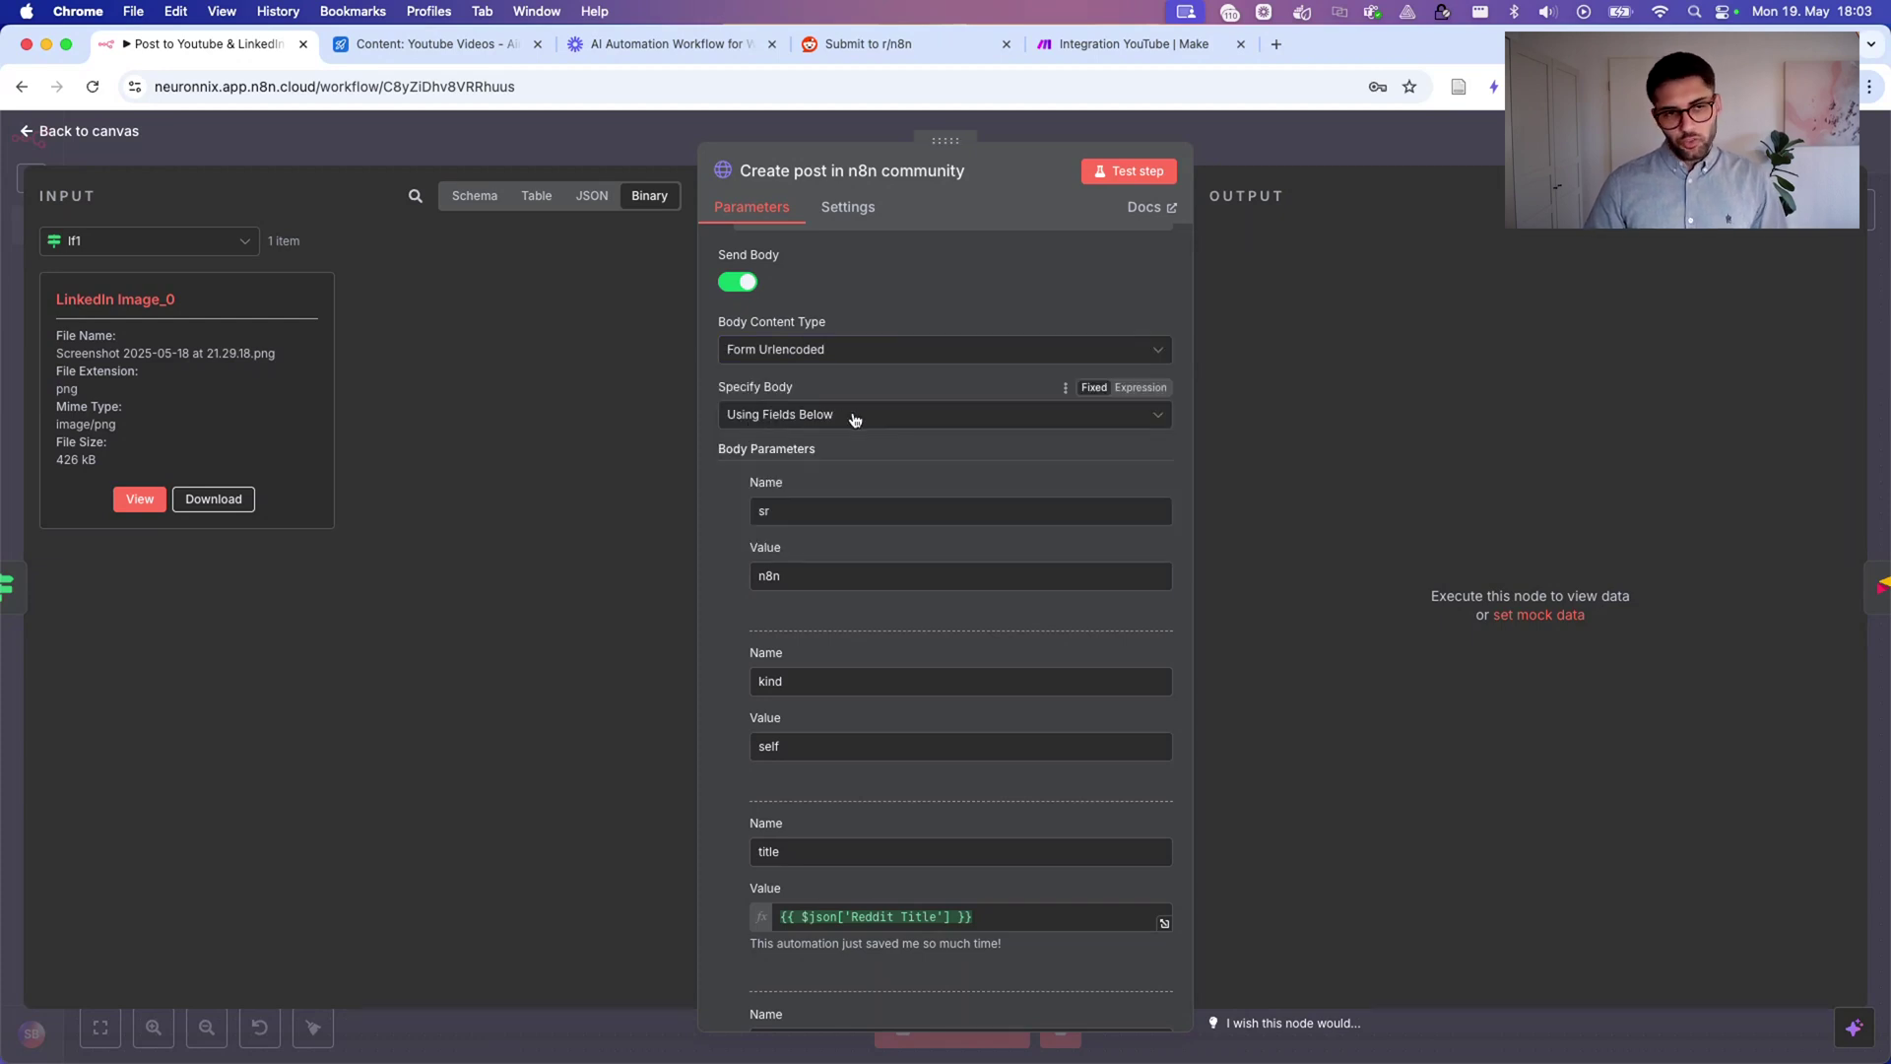
Examine the sr, kind, title and text body parameters of the Create post in n8n community node.
scroll(853, 414, down, 2)
drag(853, 413, 718, 410)
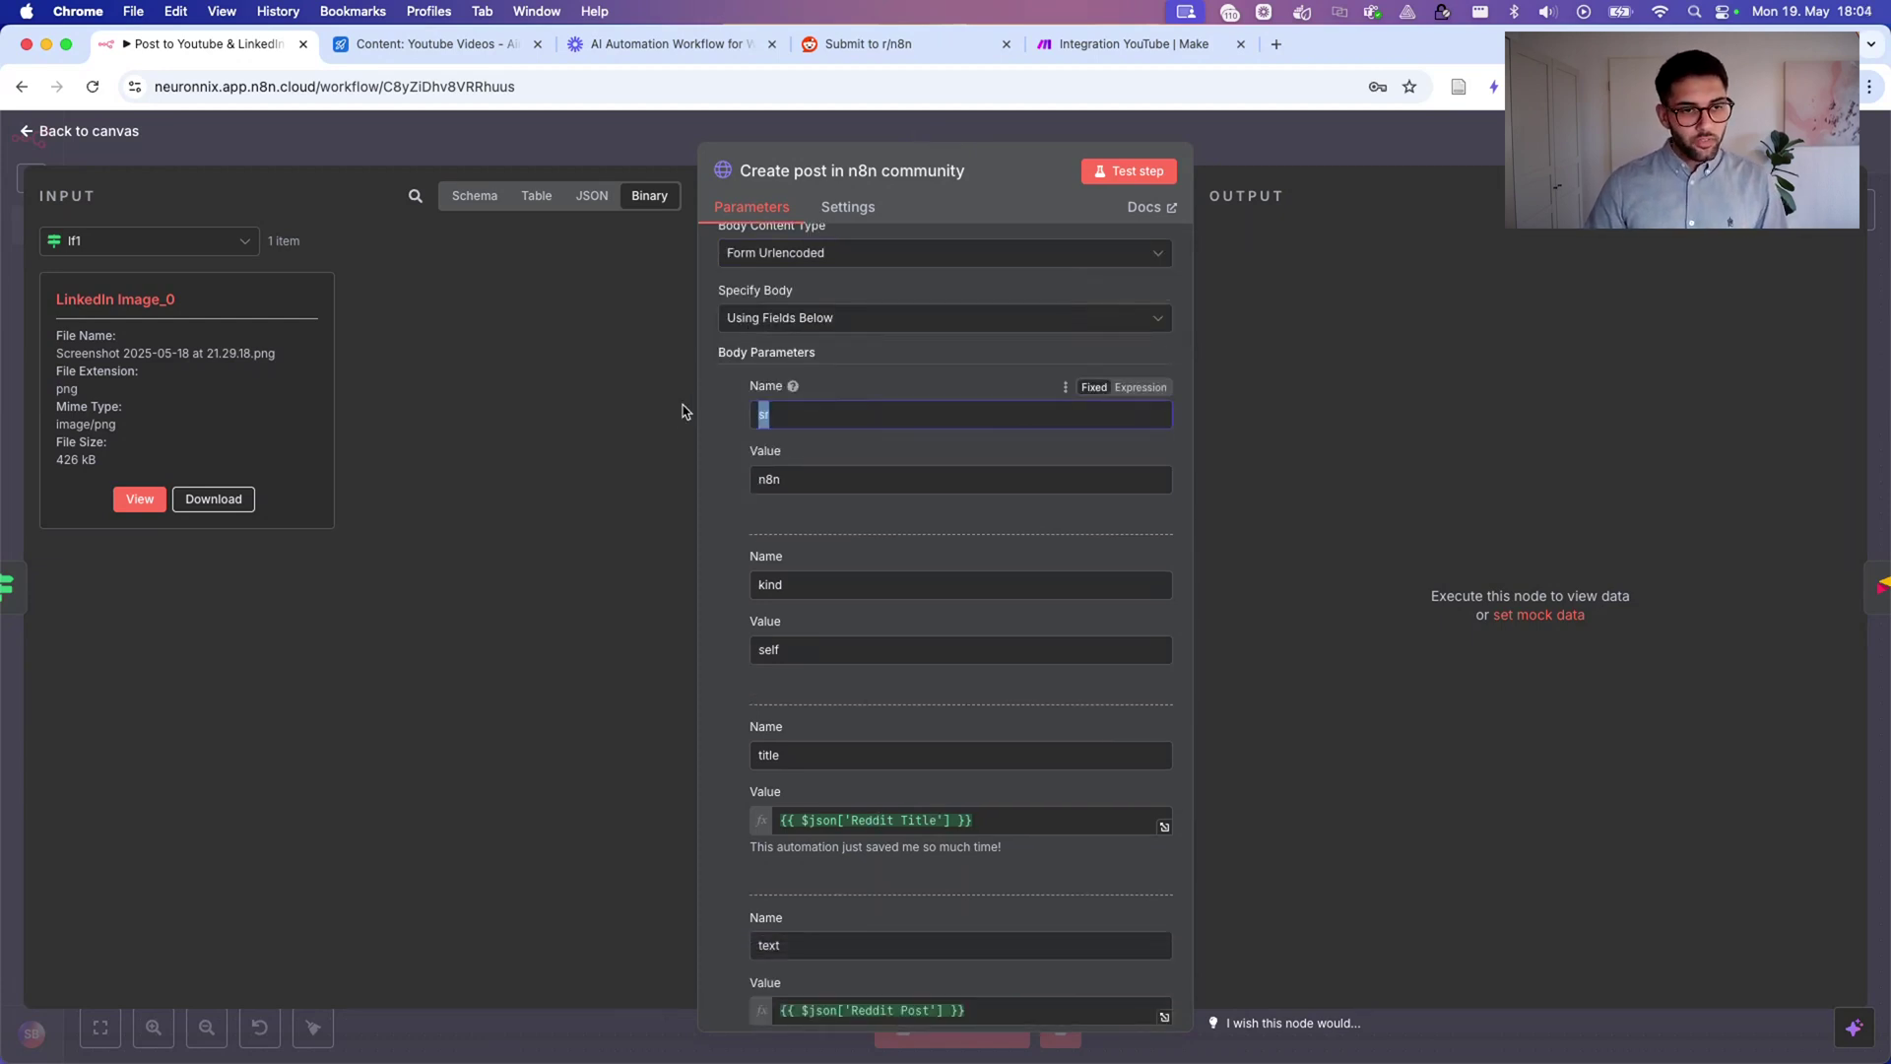
key(Tab)
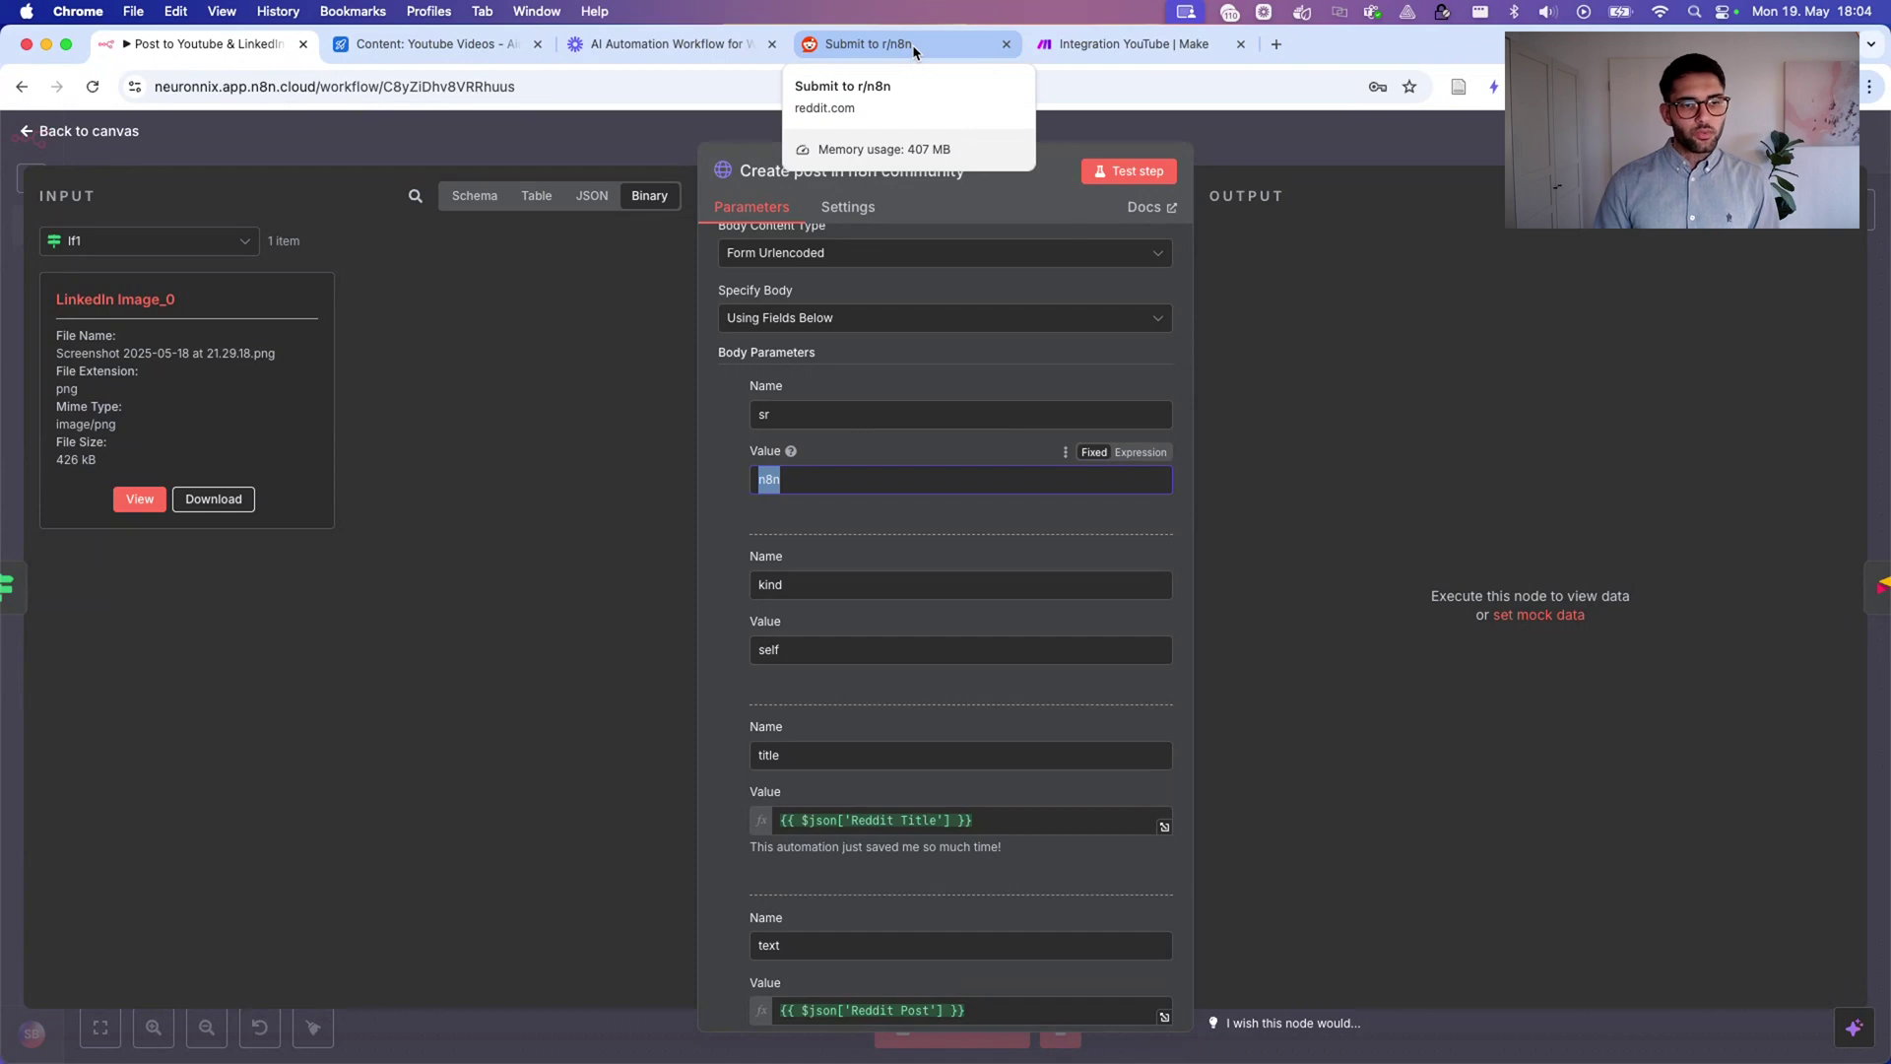
click(792, 584)
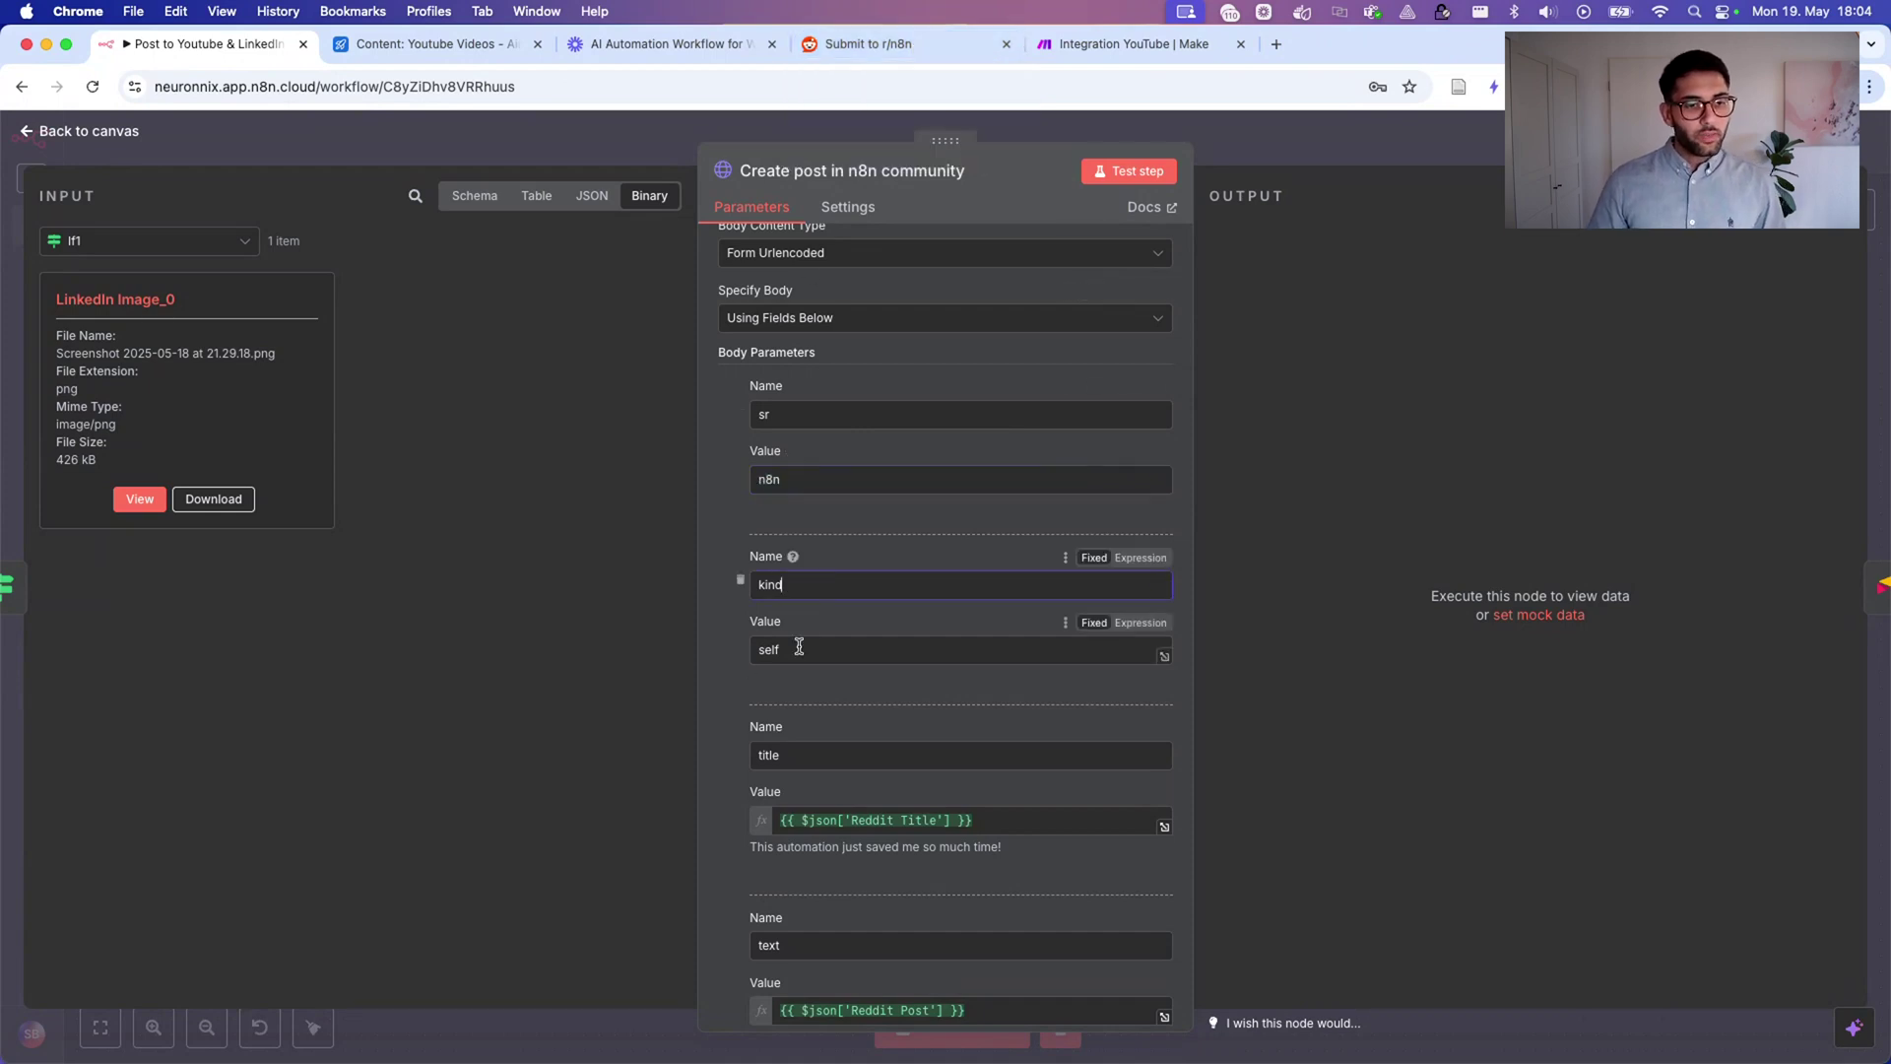
drag(798, 650, 760, 648)
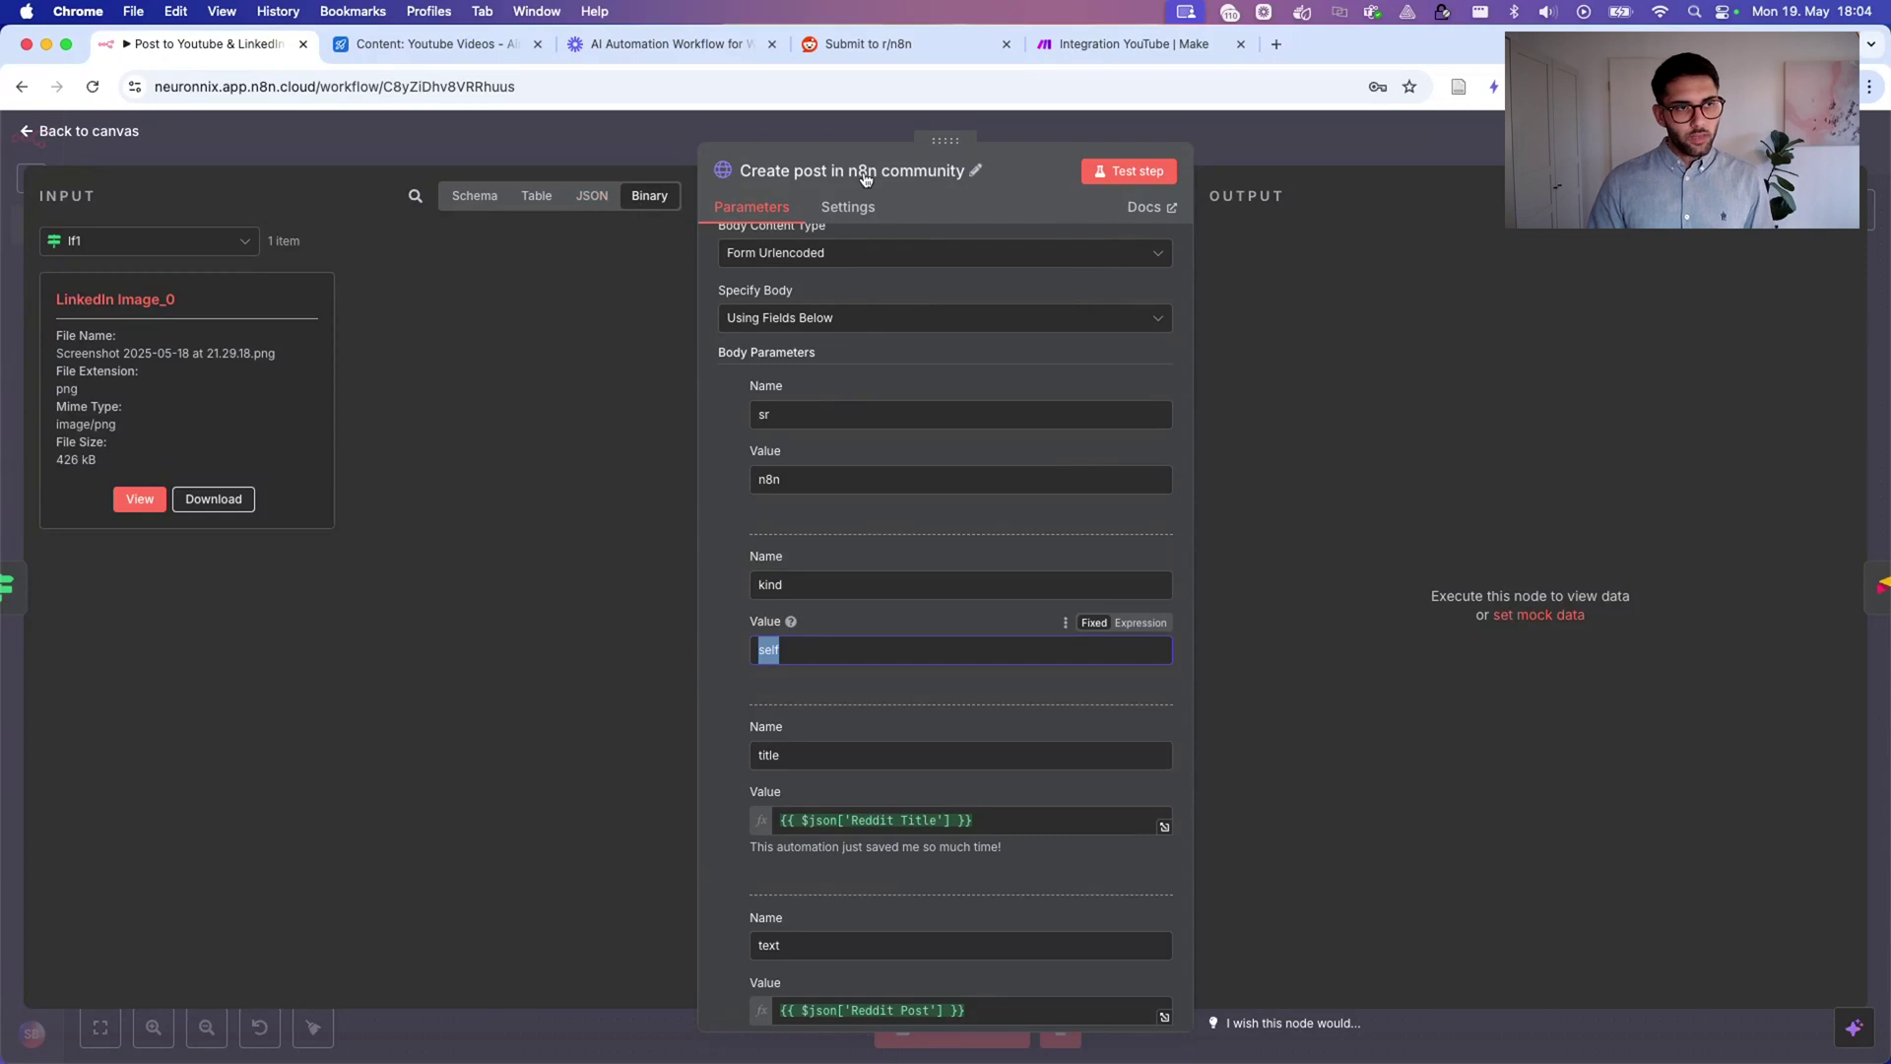
scroll(804, 718, down, 3)
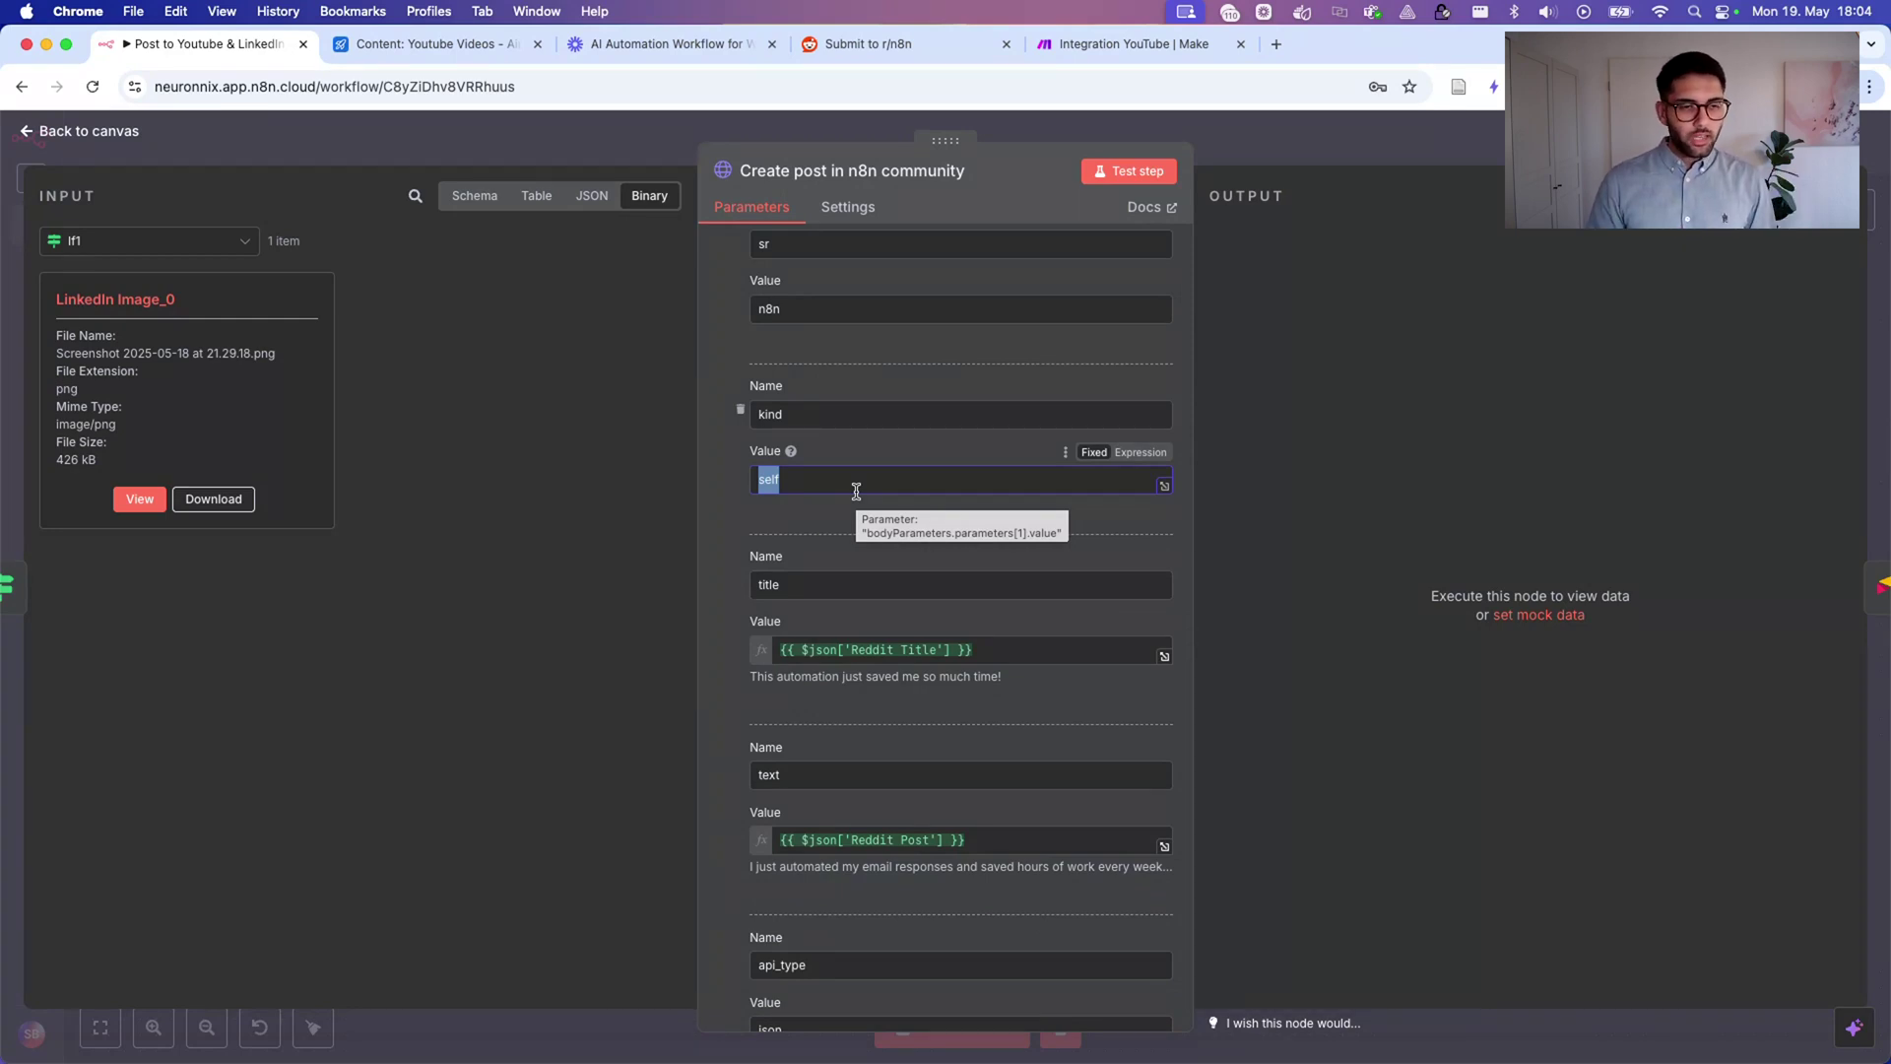
click(816, 588)
drag(801, 478, 705, 494)
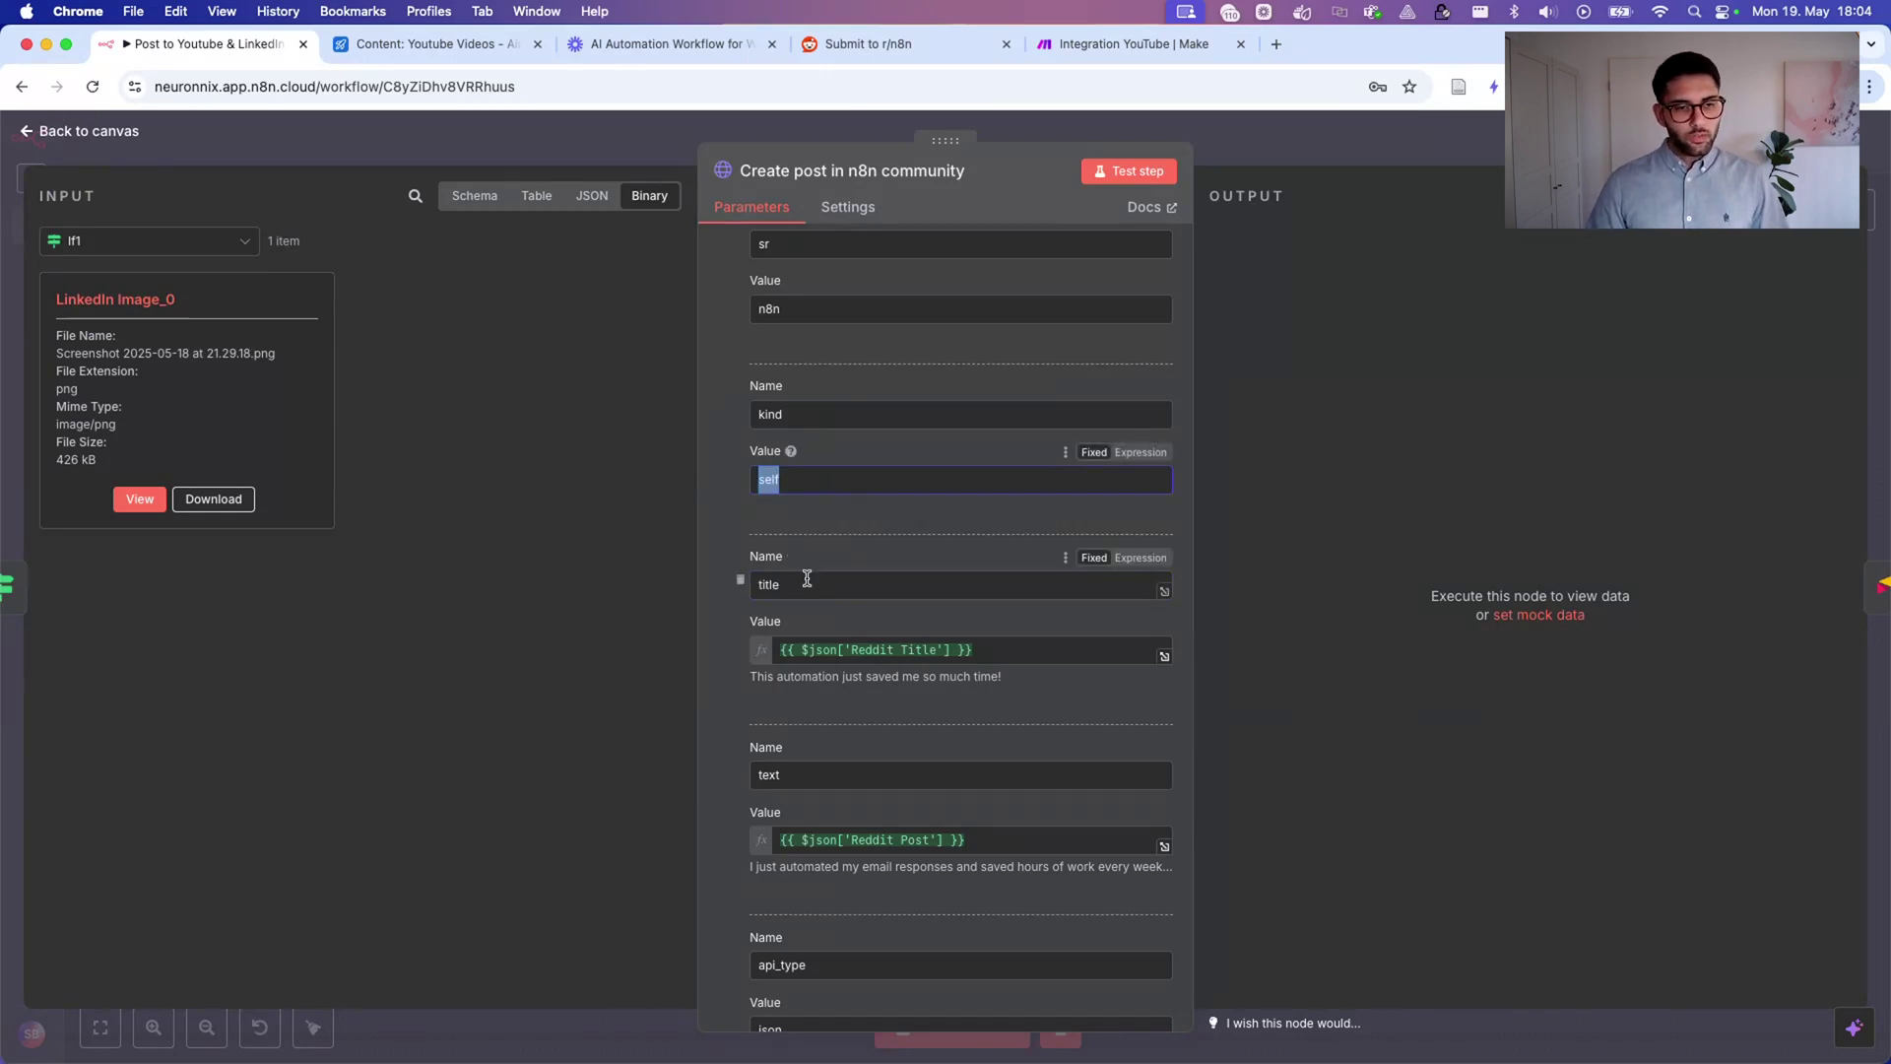
drag(801, 582, 751, 582)
drag(825, 774, 734, 781)
scroll(962, 726, down, 3)
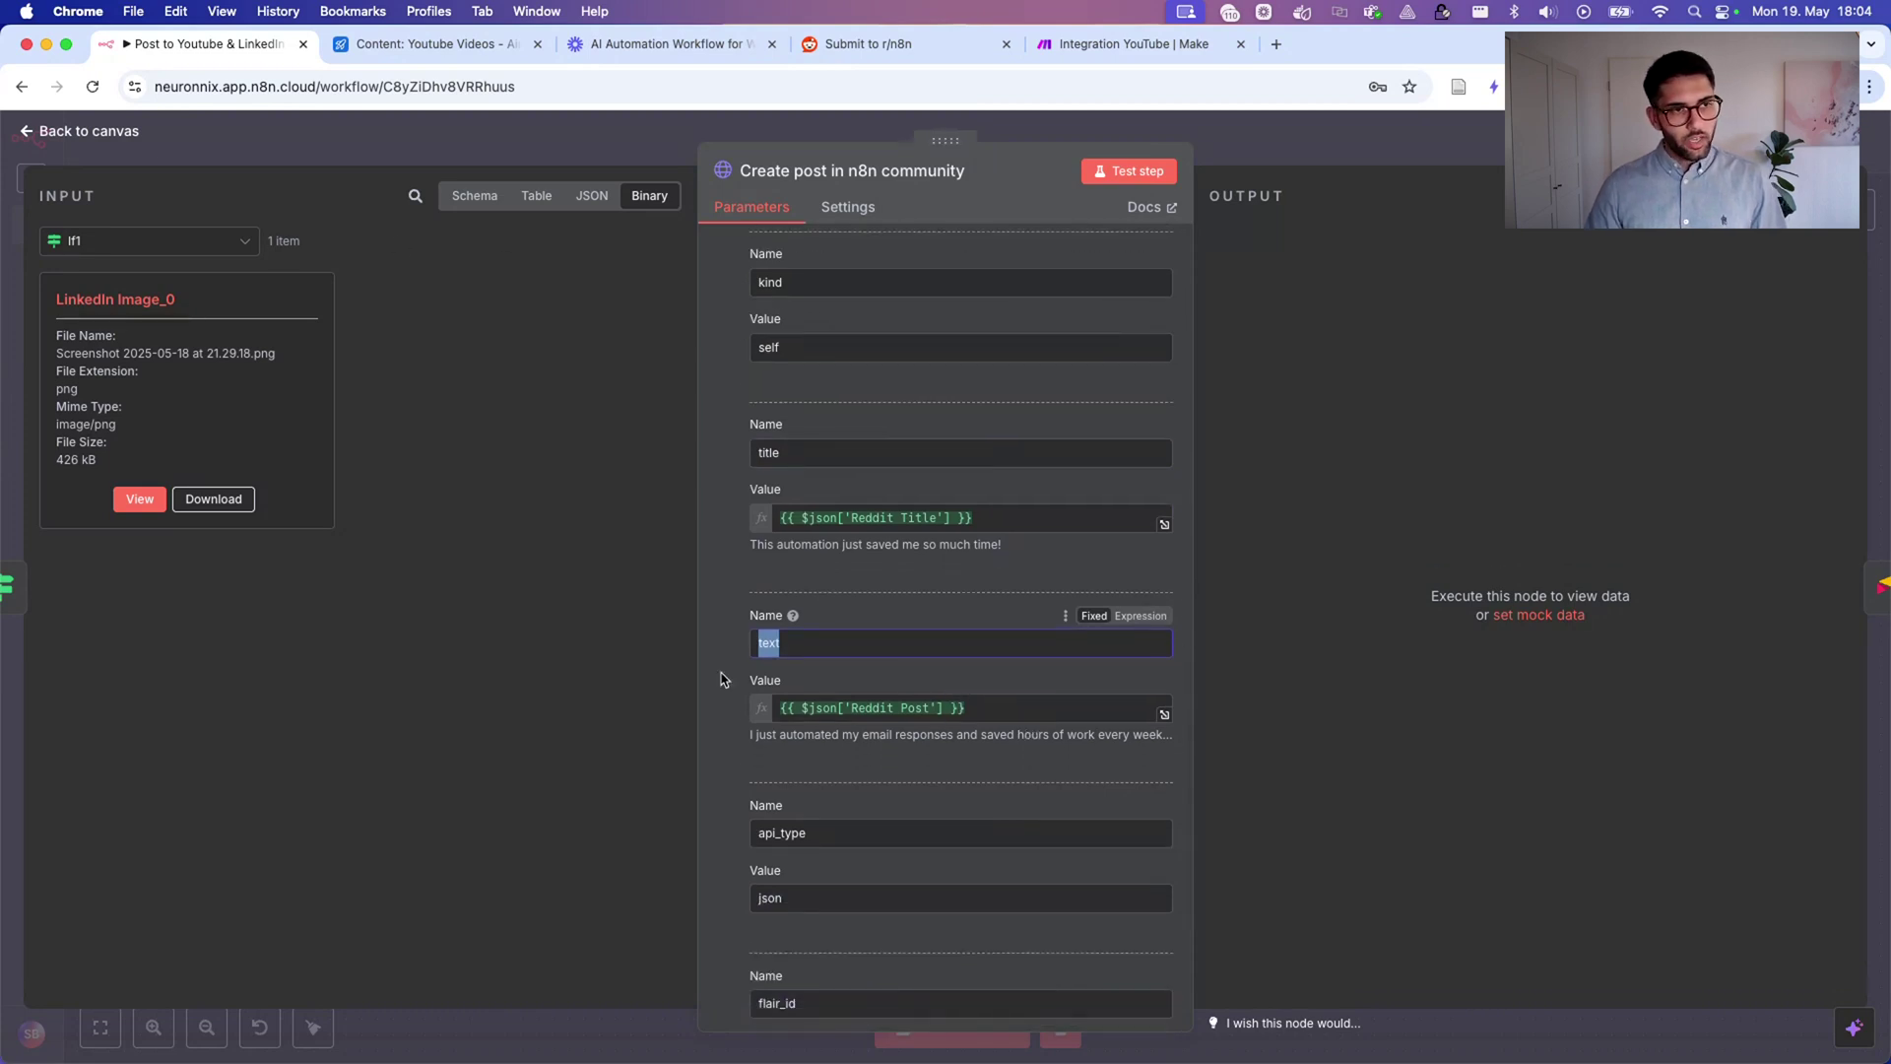
Open the text parameter's Reddit Post expression in the expanded editor, read its resolved result, and close the editor.
click(1091, 734)
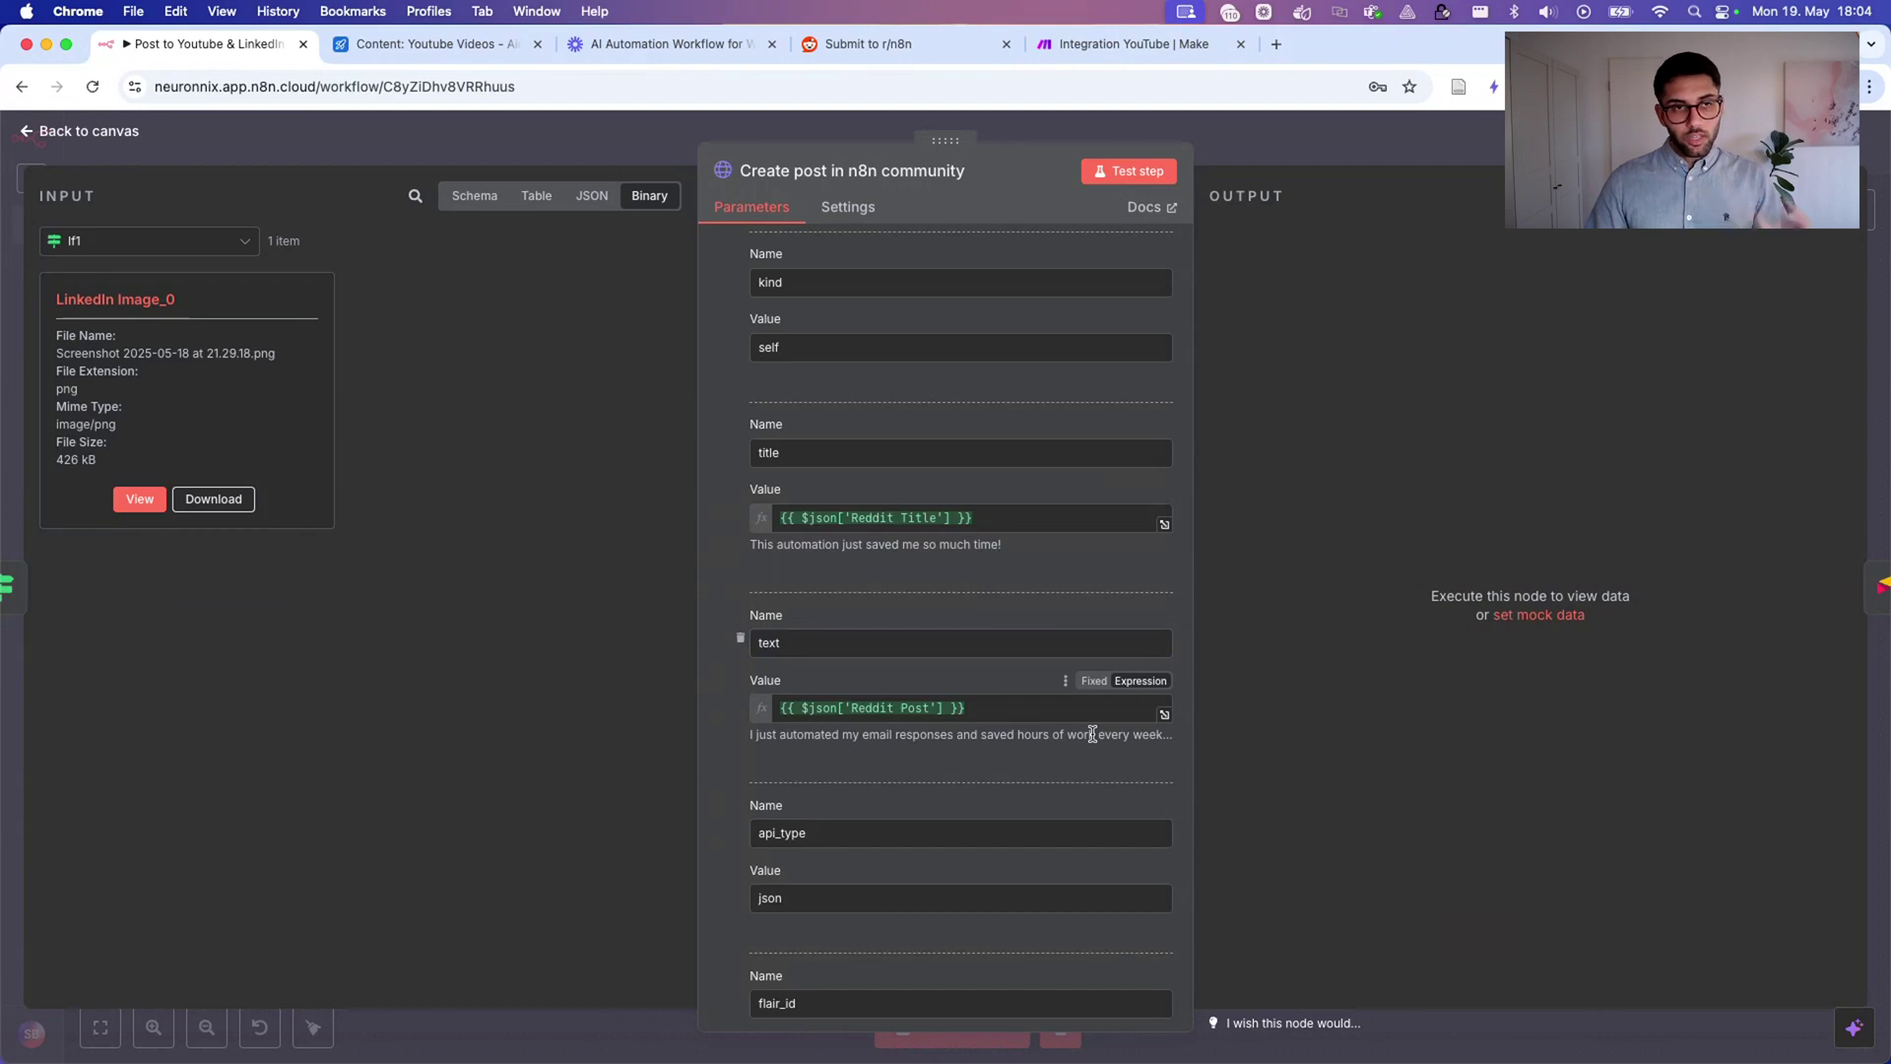
click(1164, 714)
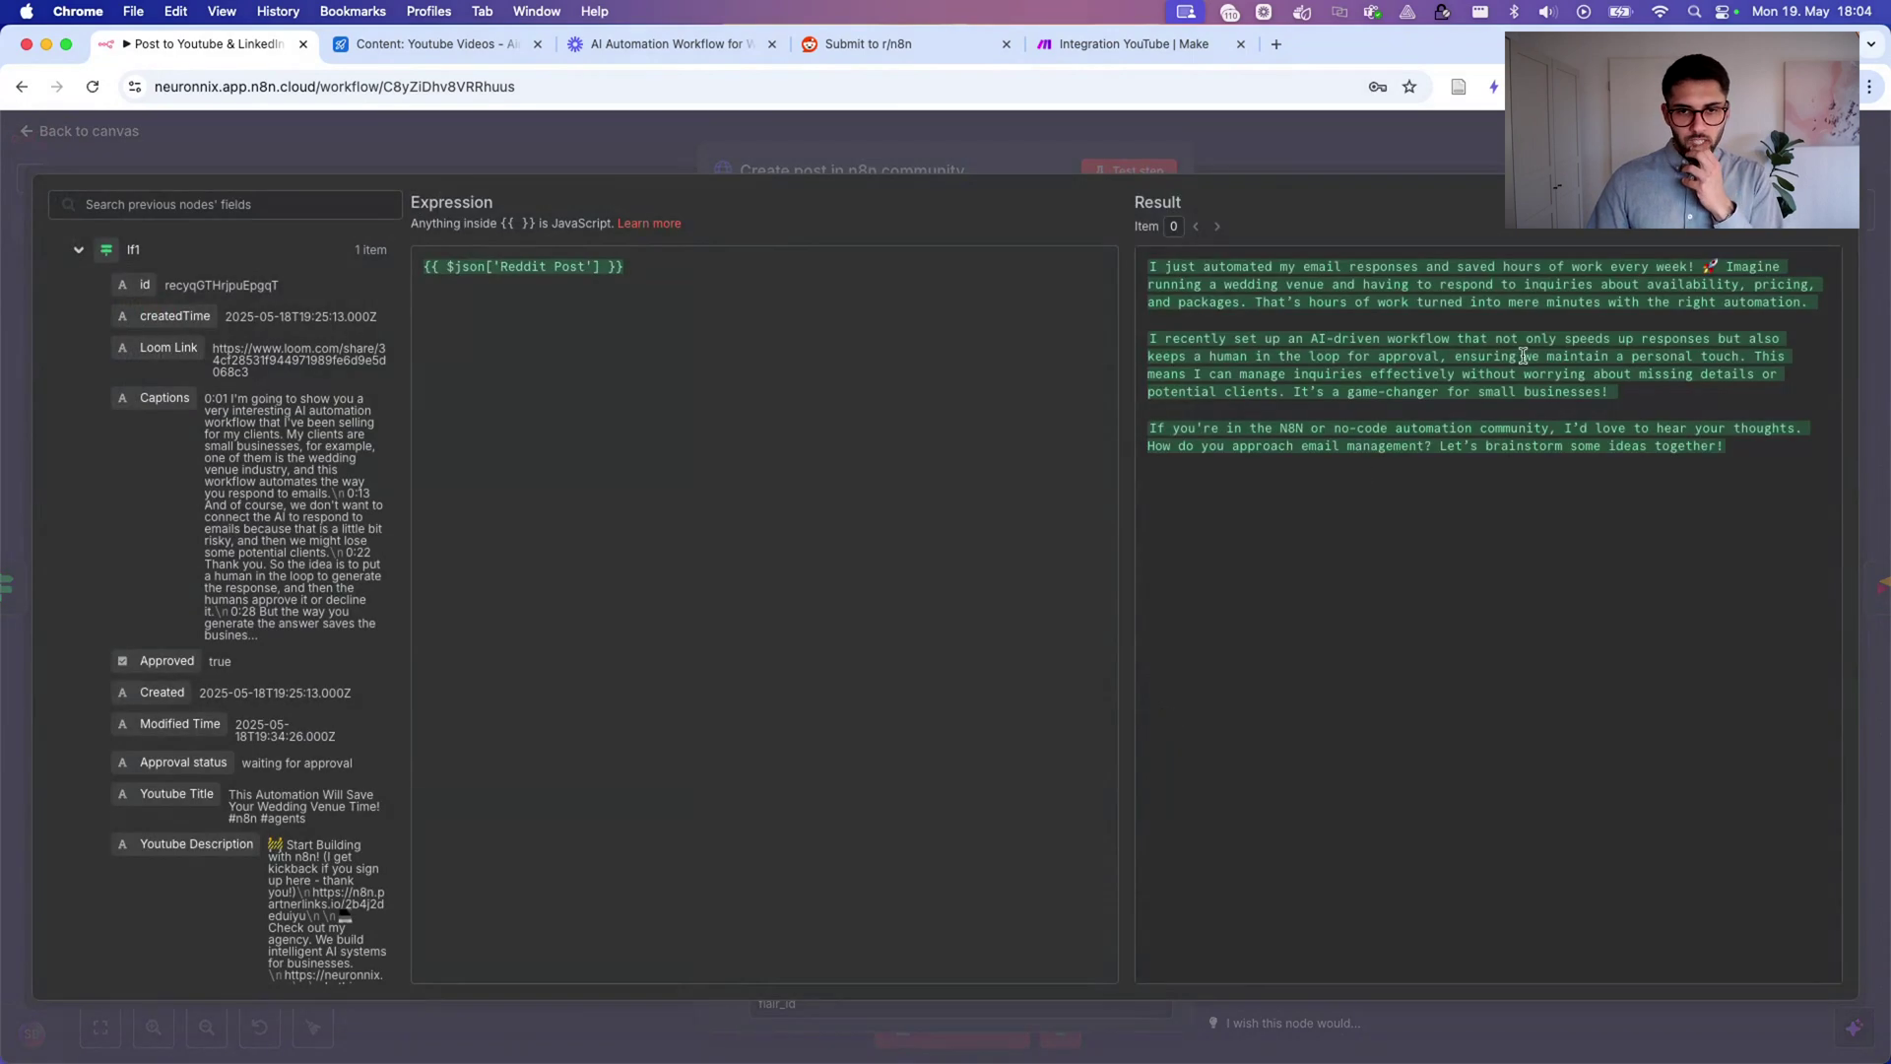
key(super+a)
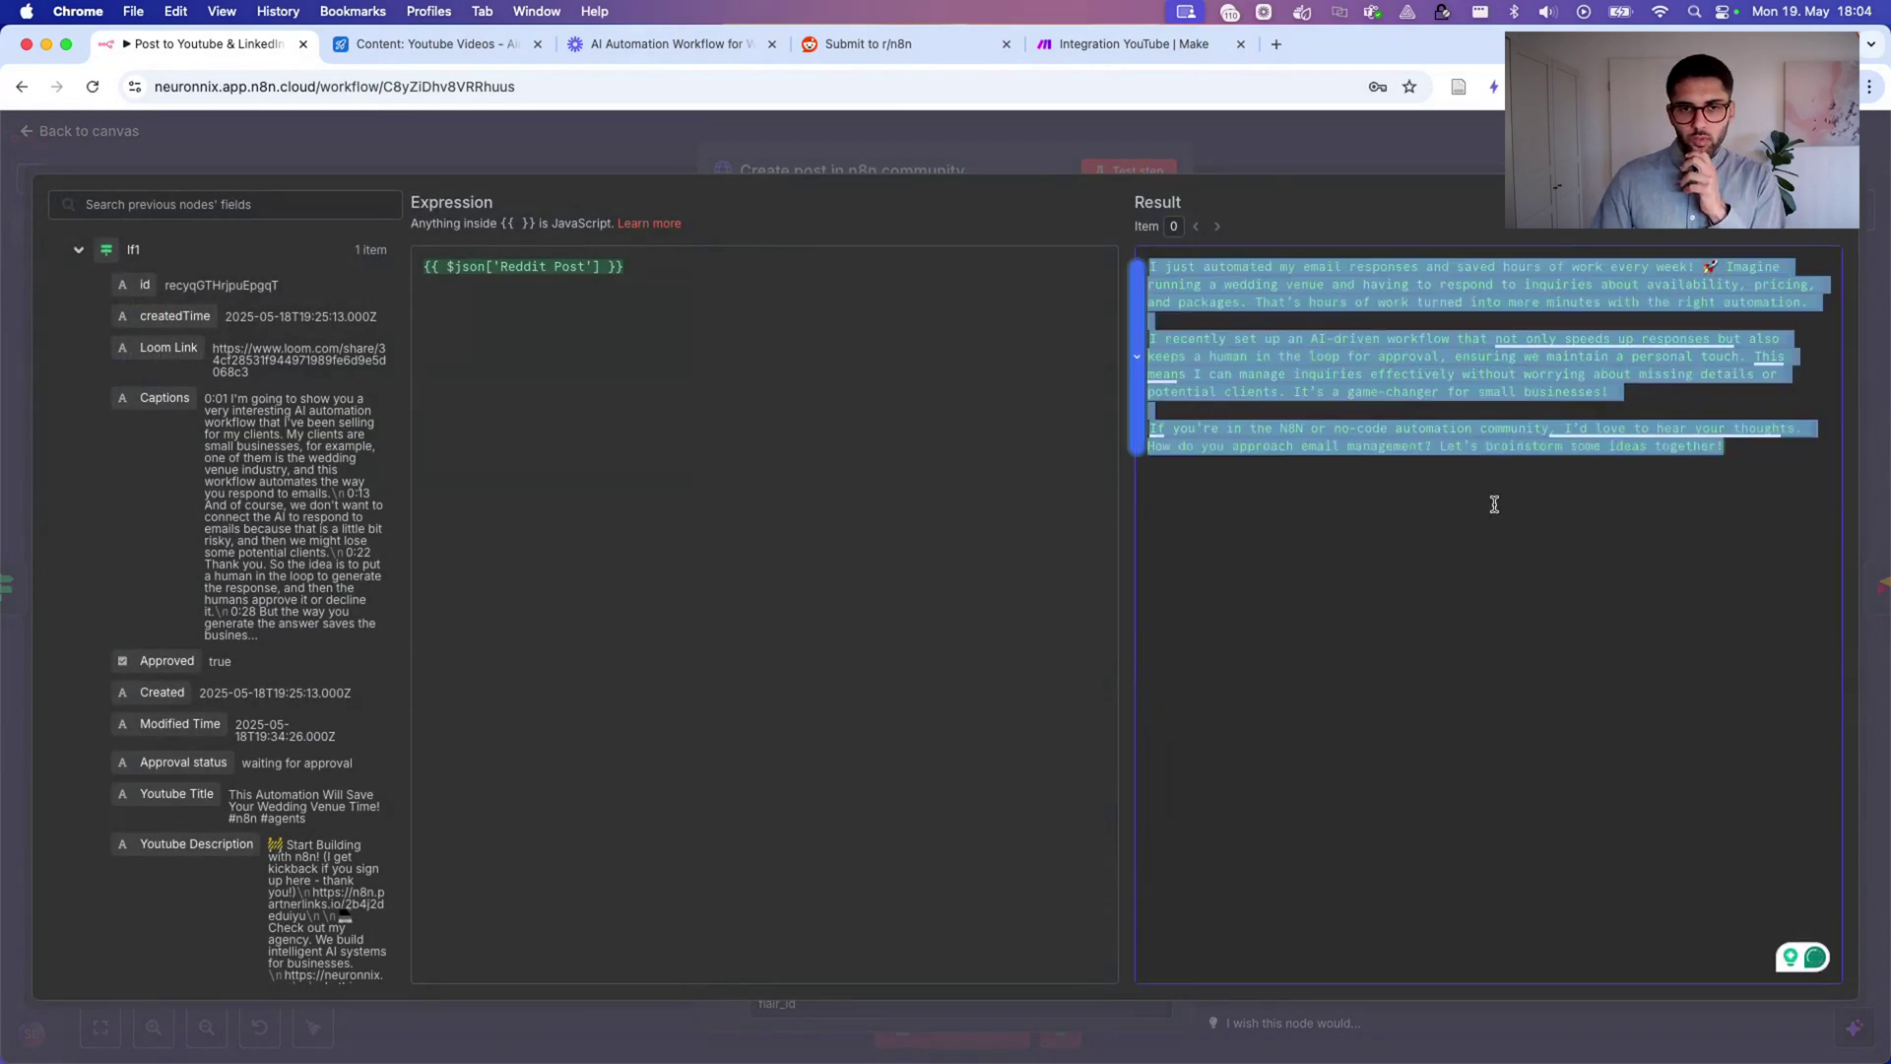
click(1494, 504)
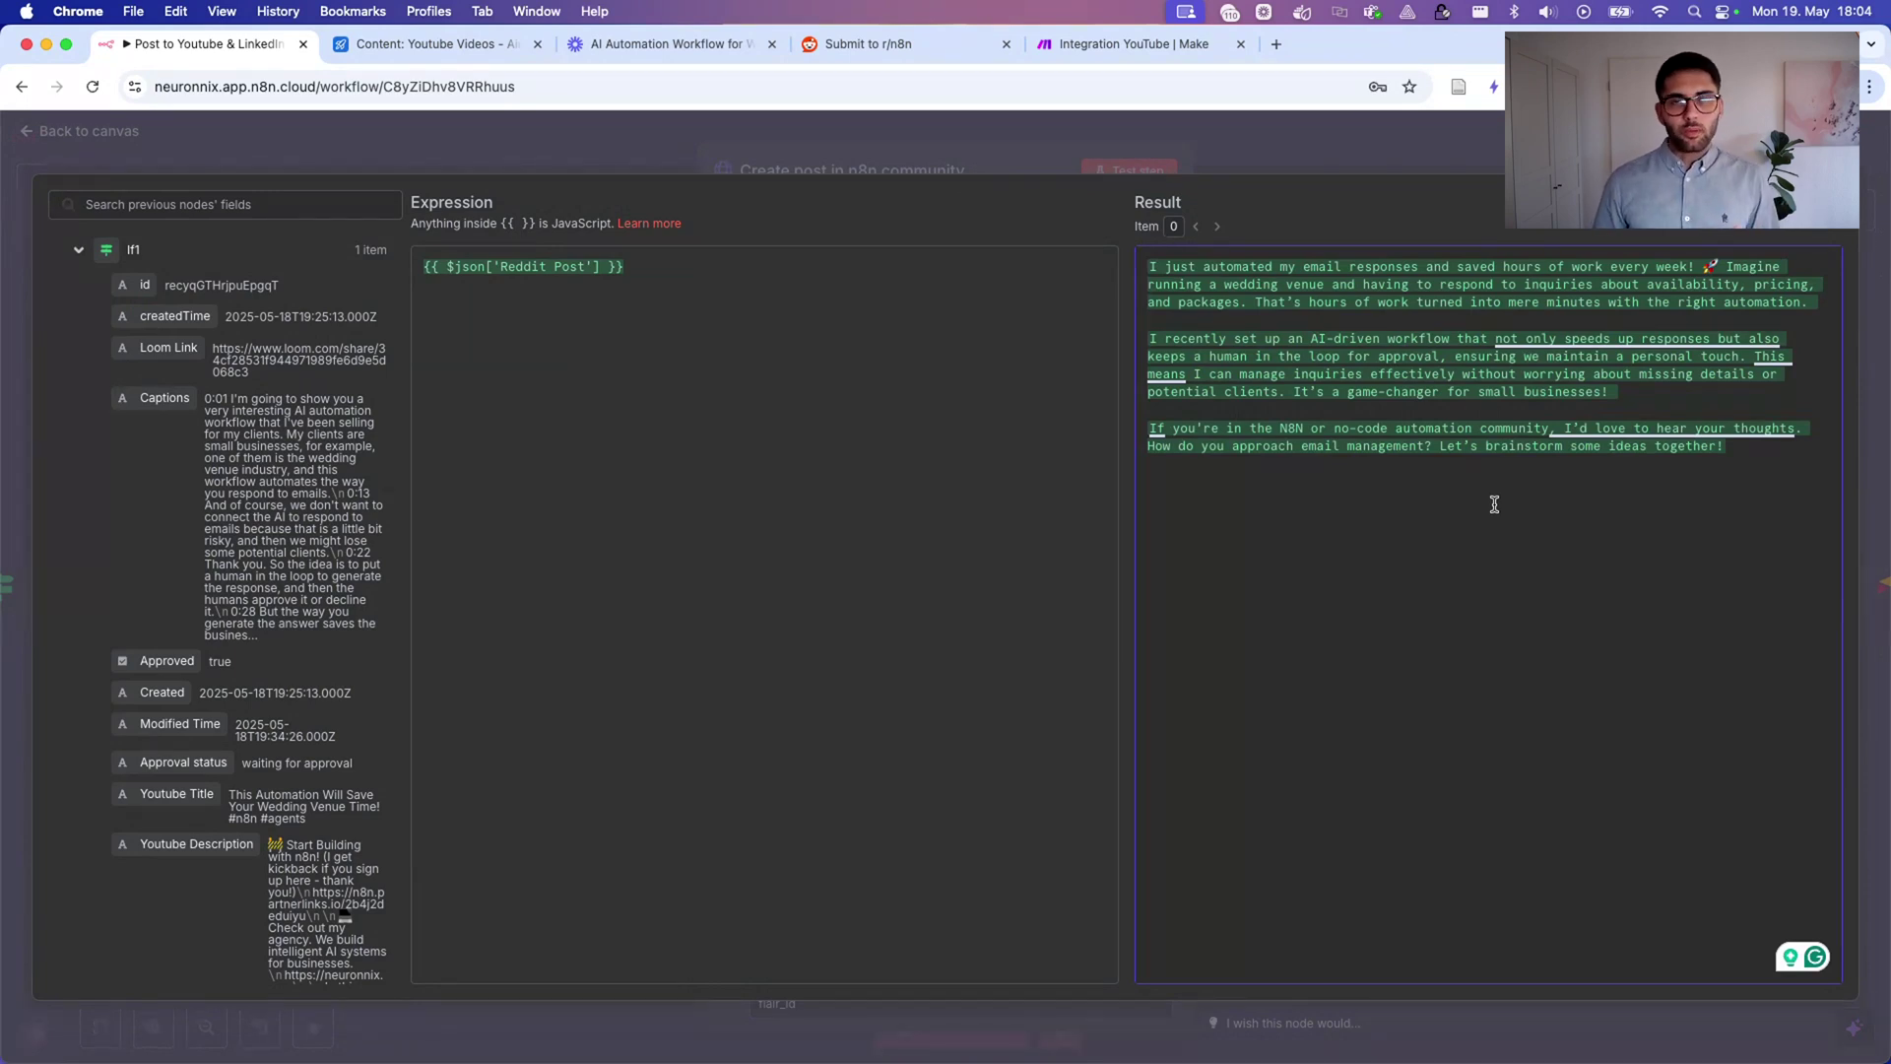
triple_click(1421, 327)
key(super+a)
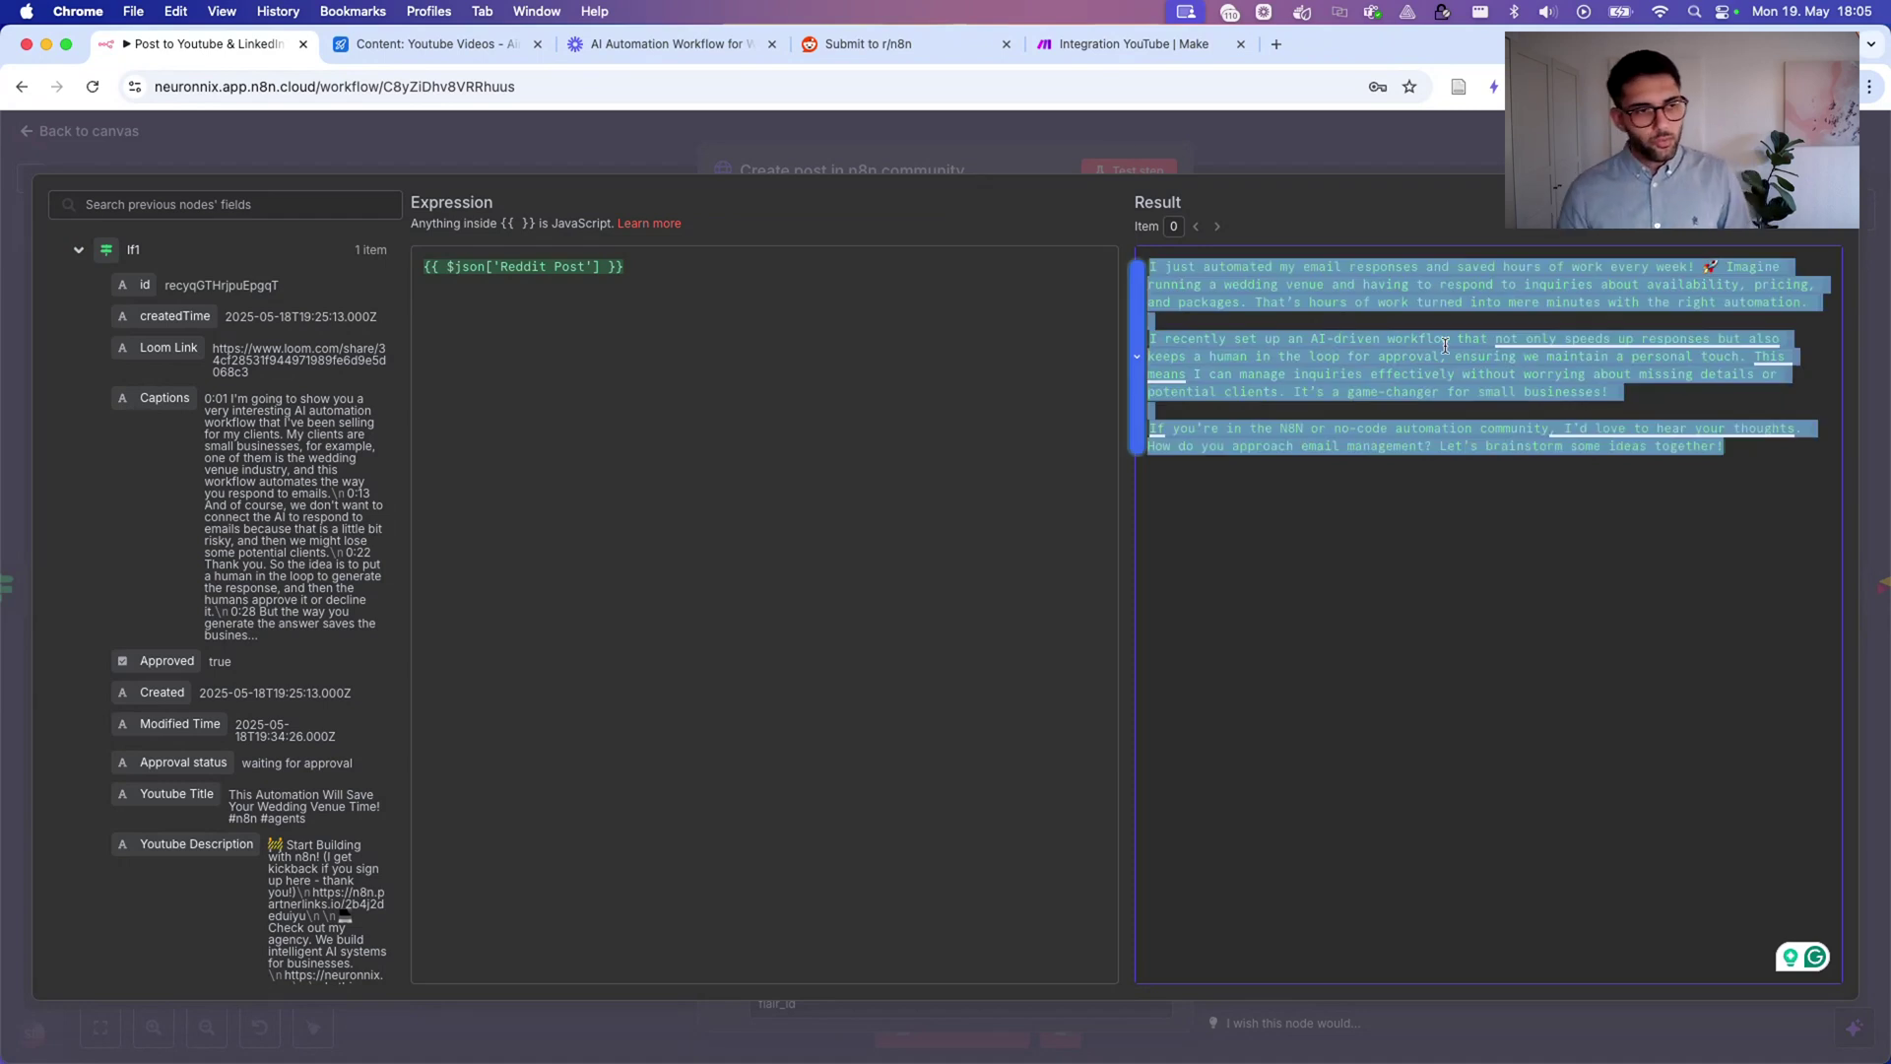
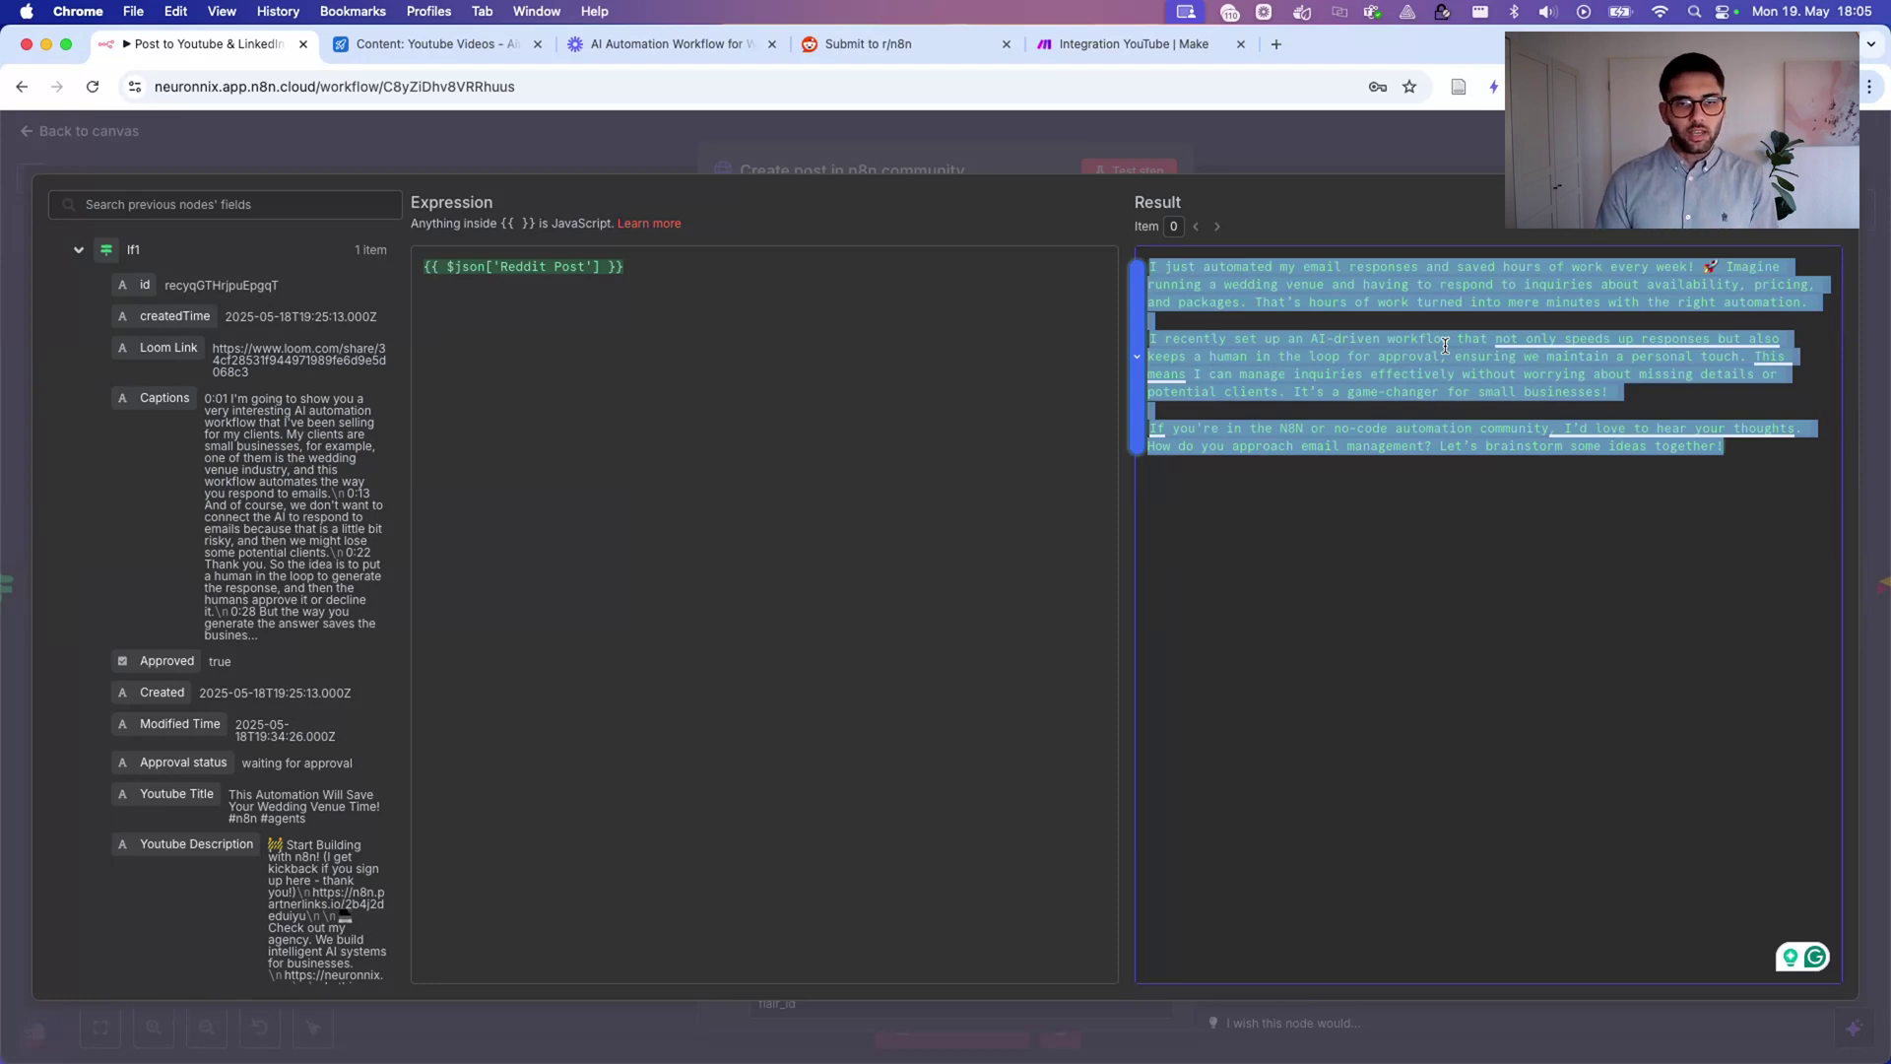
click(1413, 372)
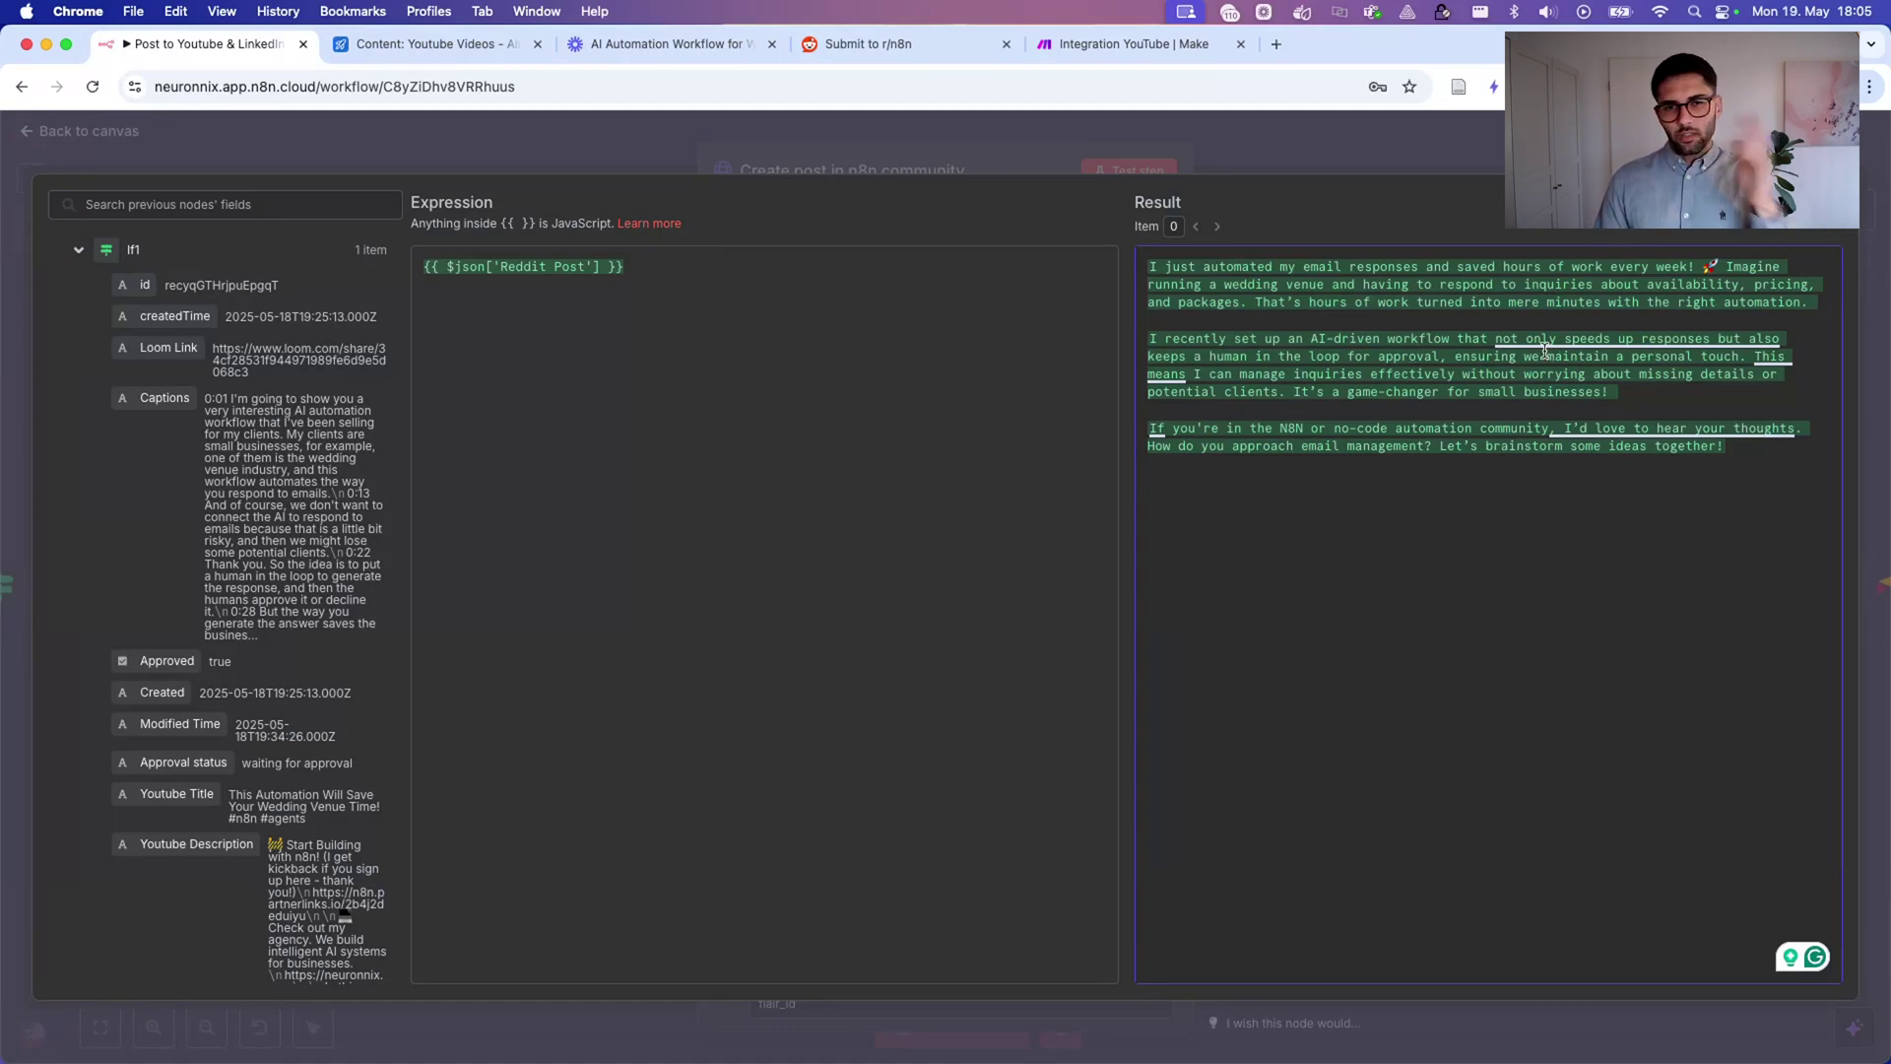
click(1364, 121)
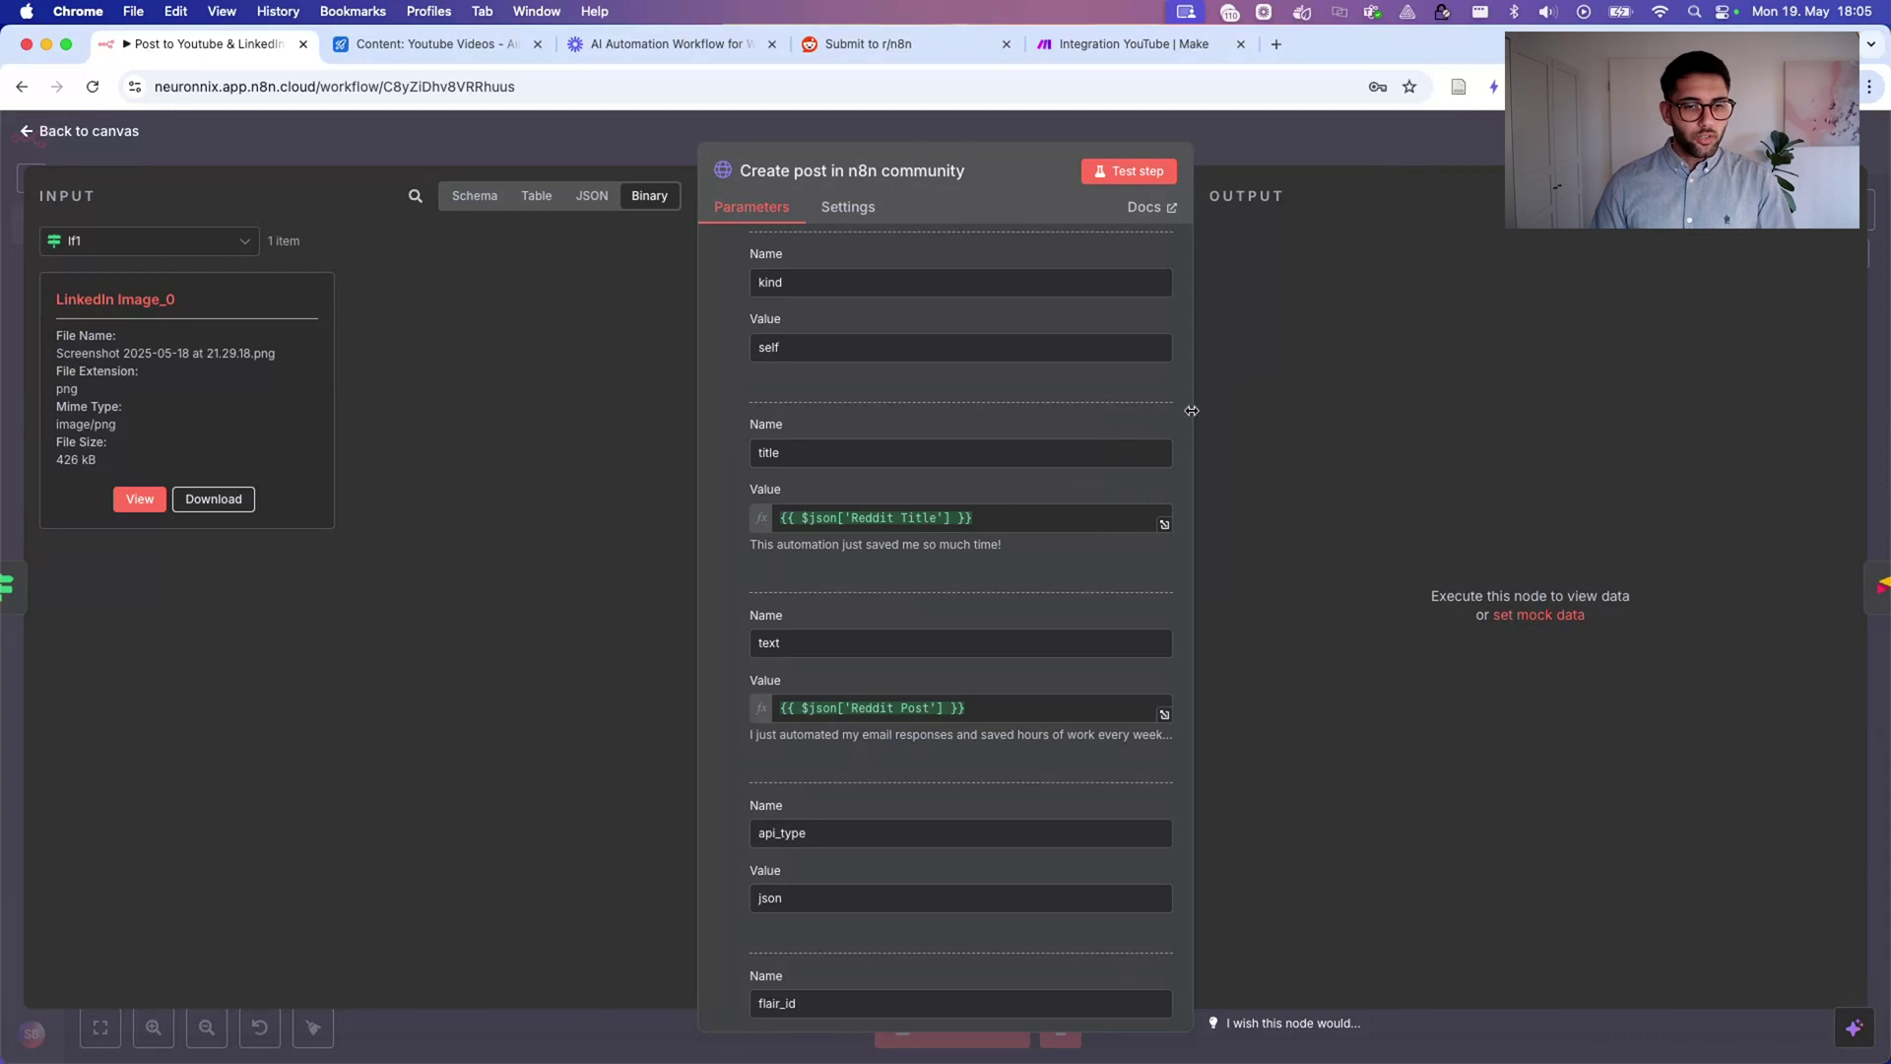
Examine the names and values of the api_type and flair_id body parameters, and return to the canvas.
scroll(1097, 536, down, 3)
scroll(1097, 536, down, 3)
drag(845, 514, 730, 515)
drag(815, 579, 759, 579)
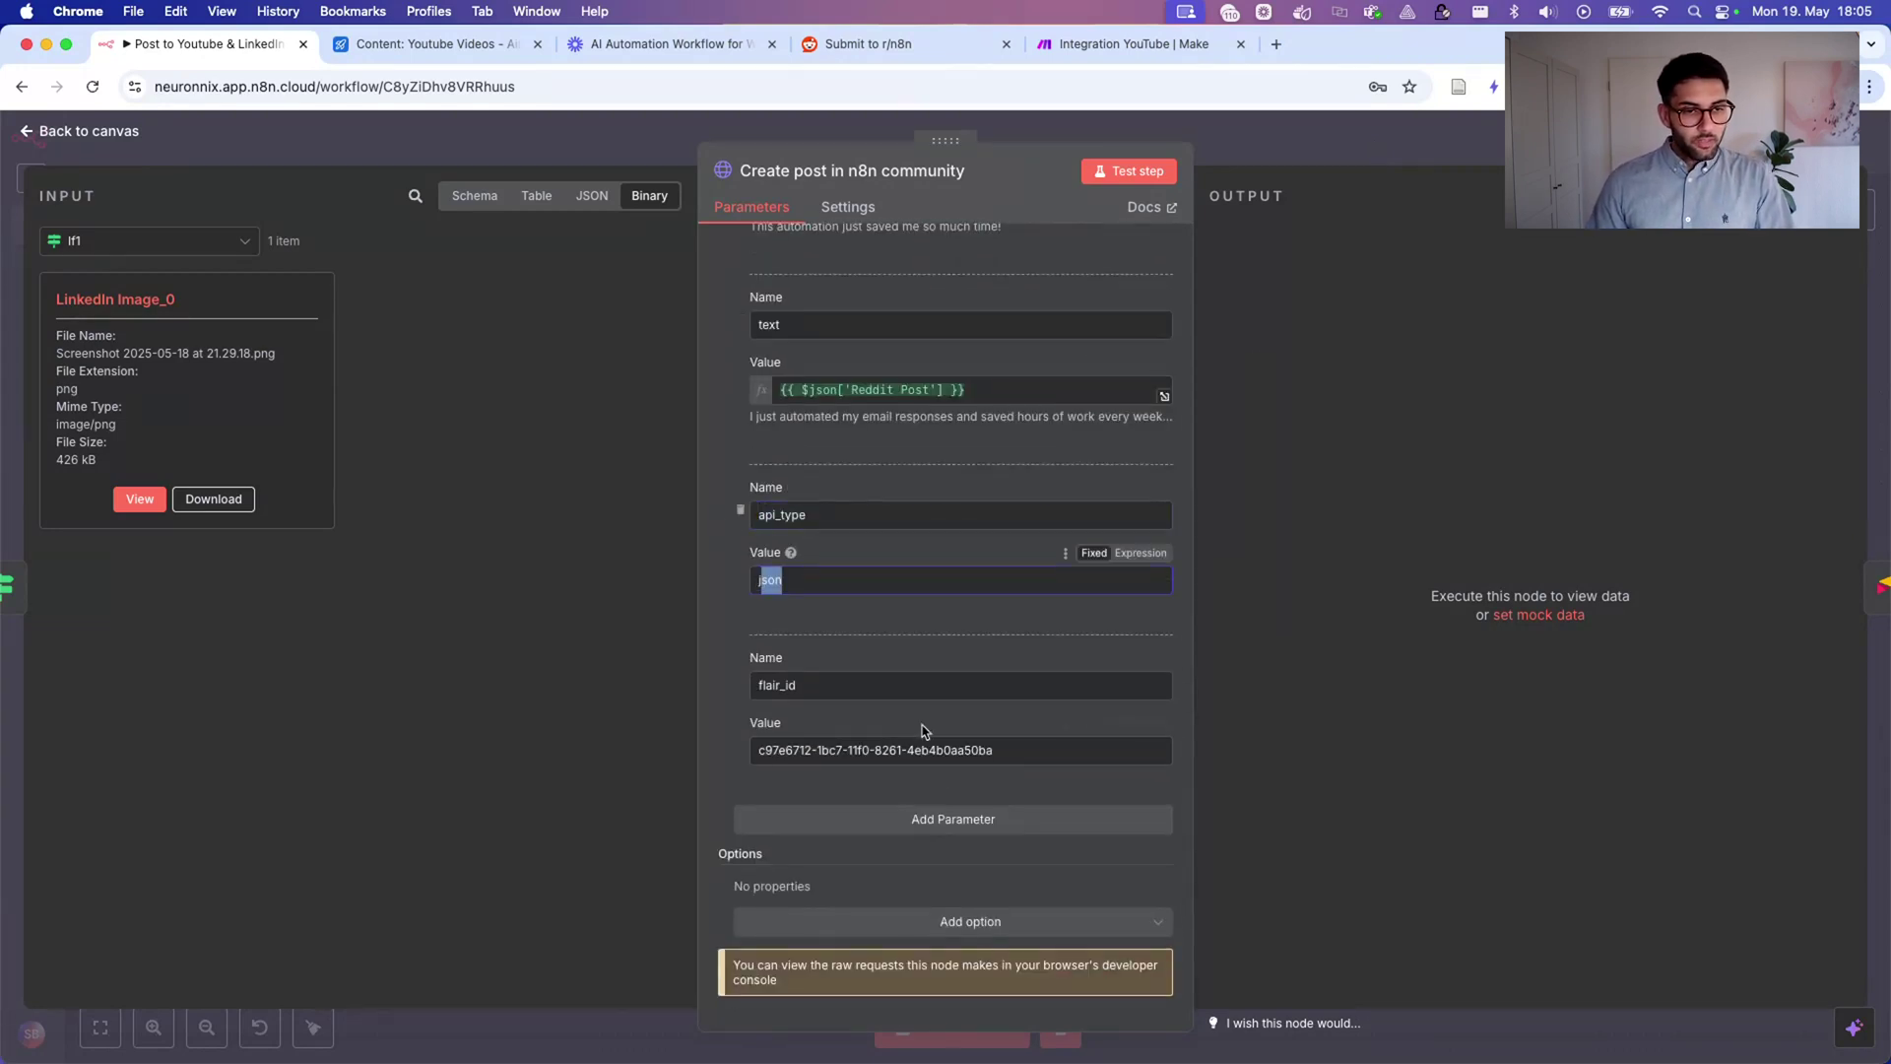
drag(800, 684, 731, 686)
drag(1036, 755, 561, 739)
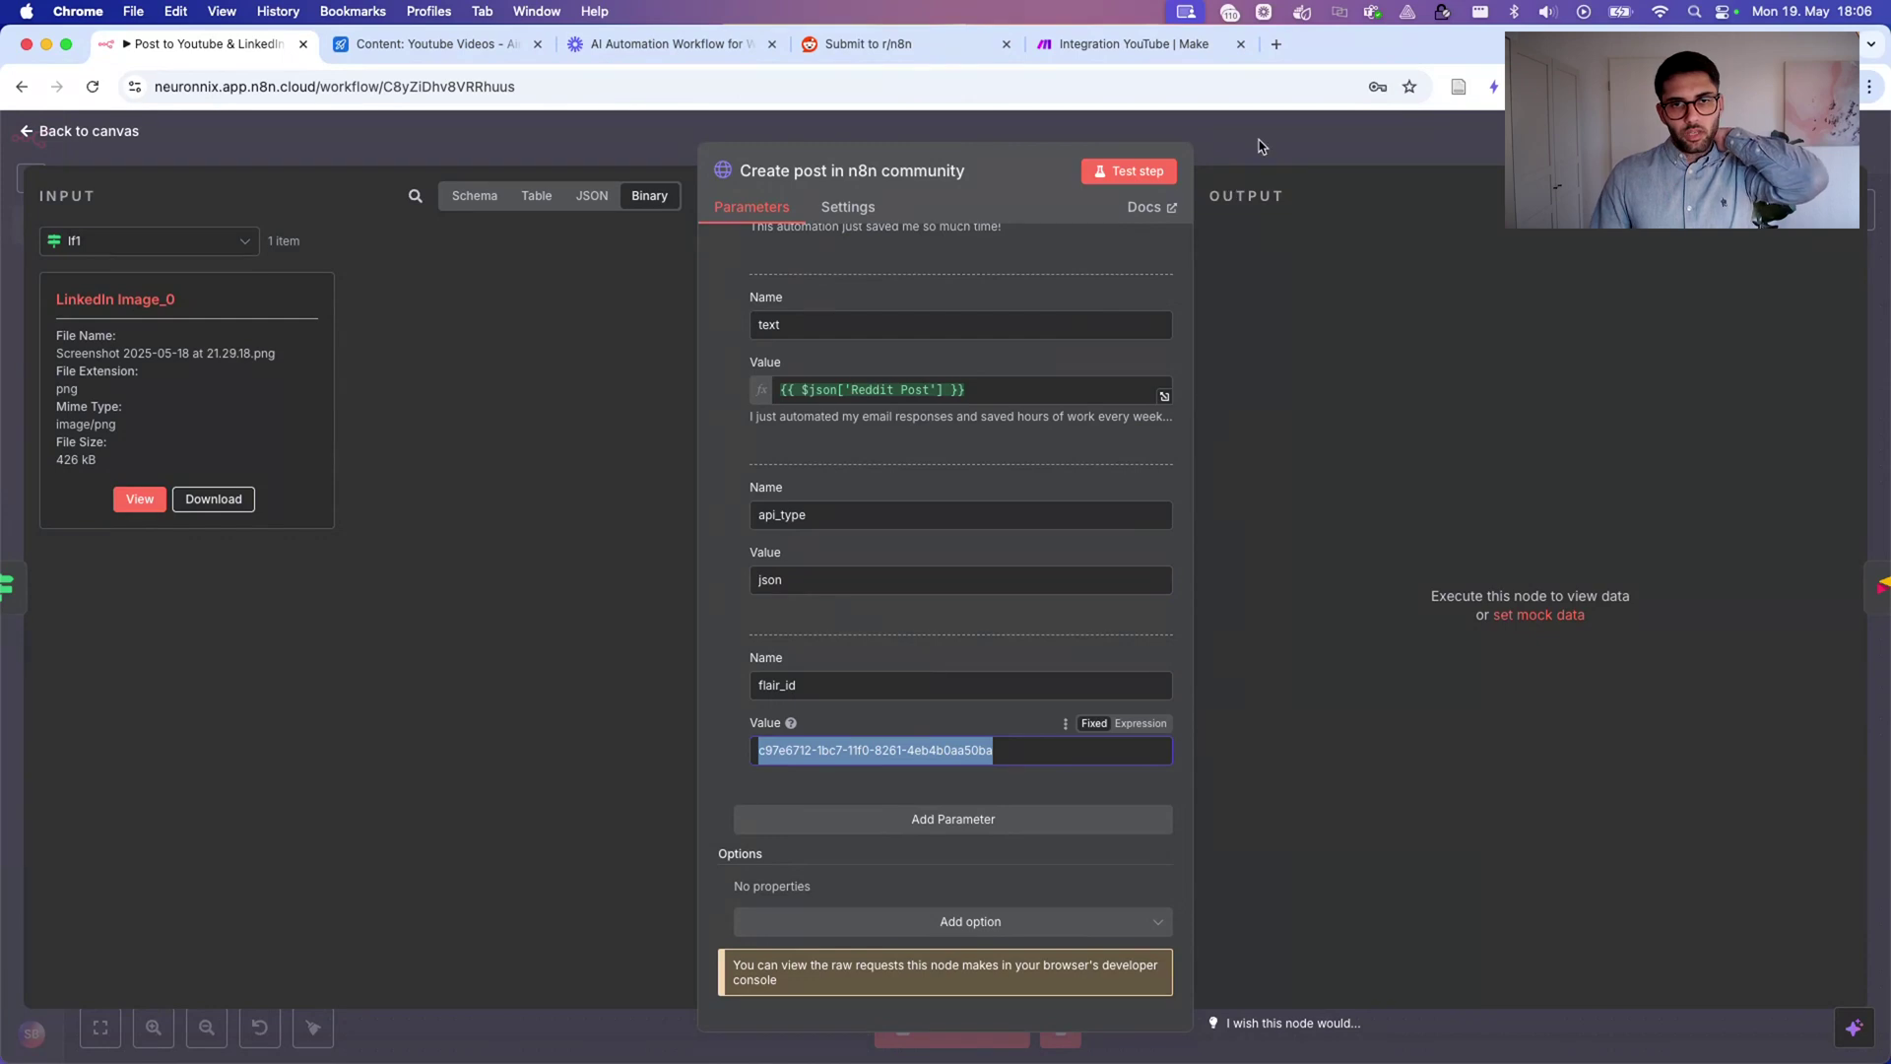
key(Escape)
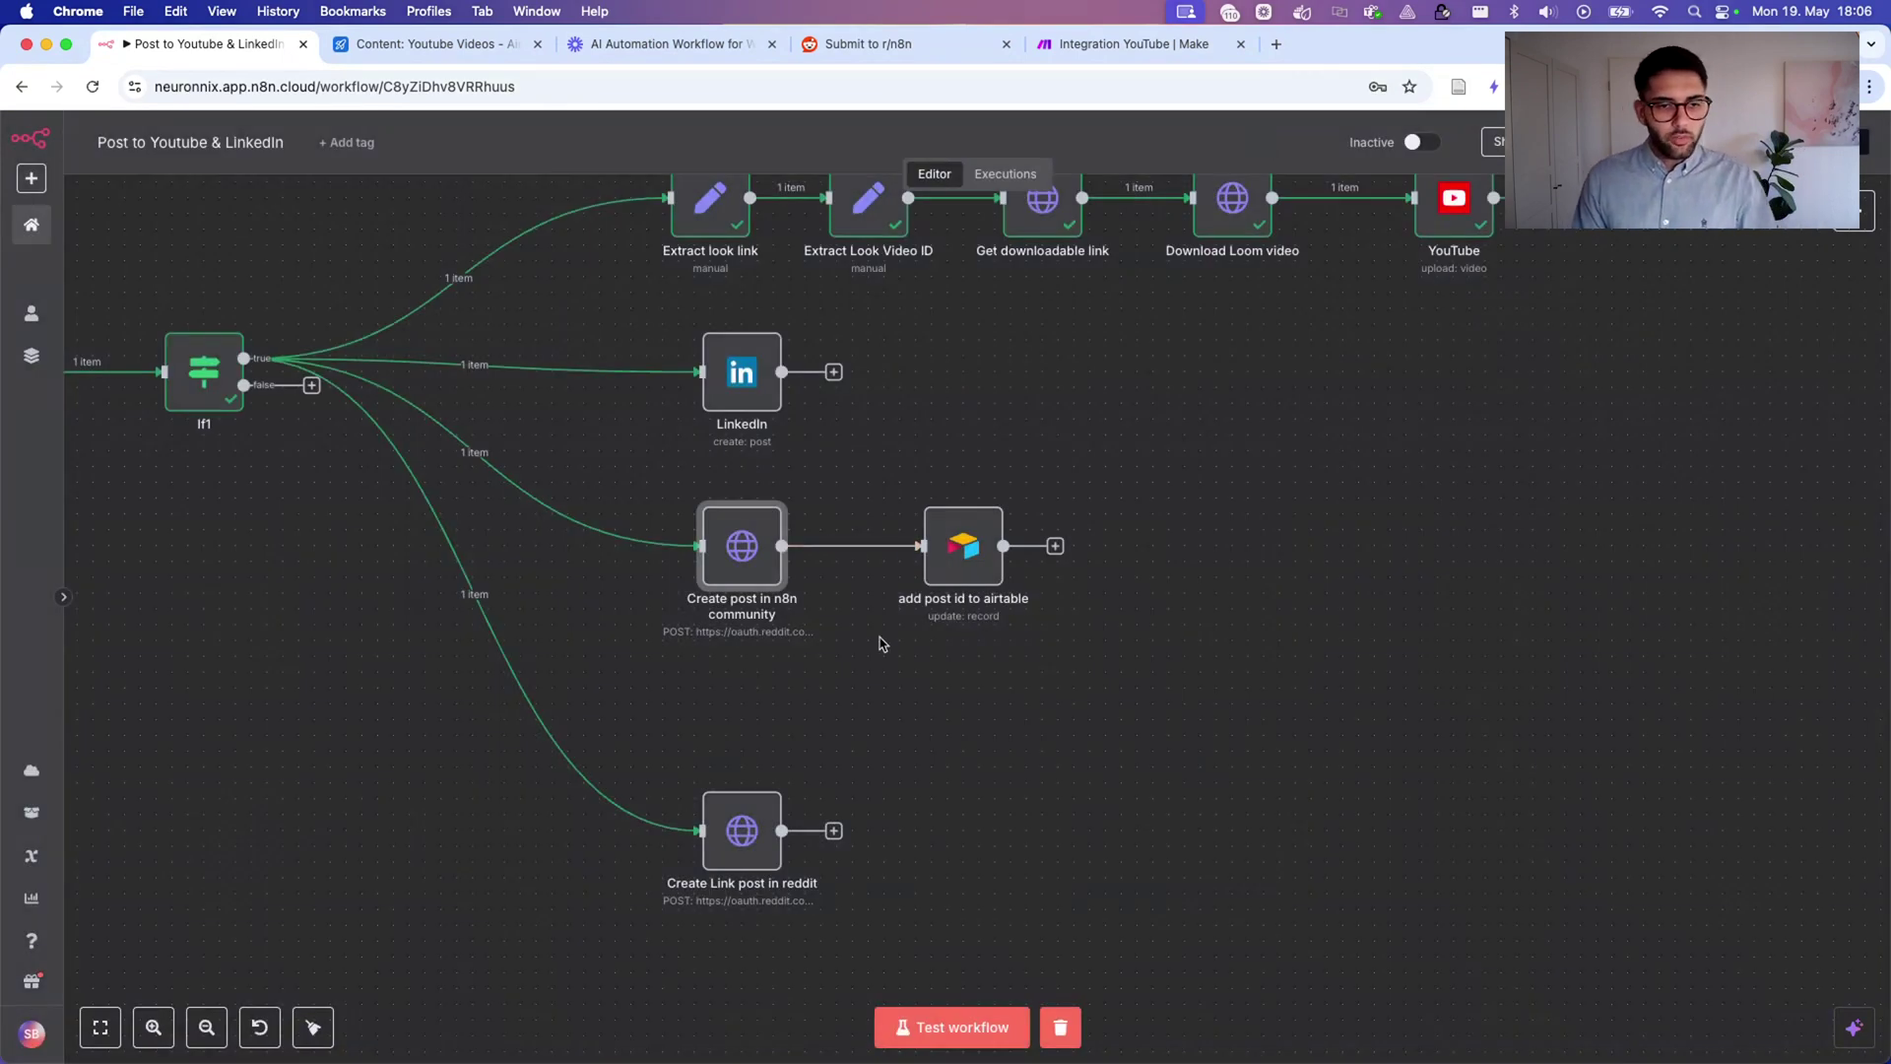
Select the add post id to airtable node, check the first record's reddit_post_id cell in Airtable, and return to n8n.
click(949, 563)
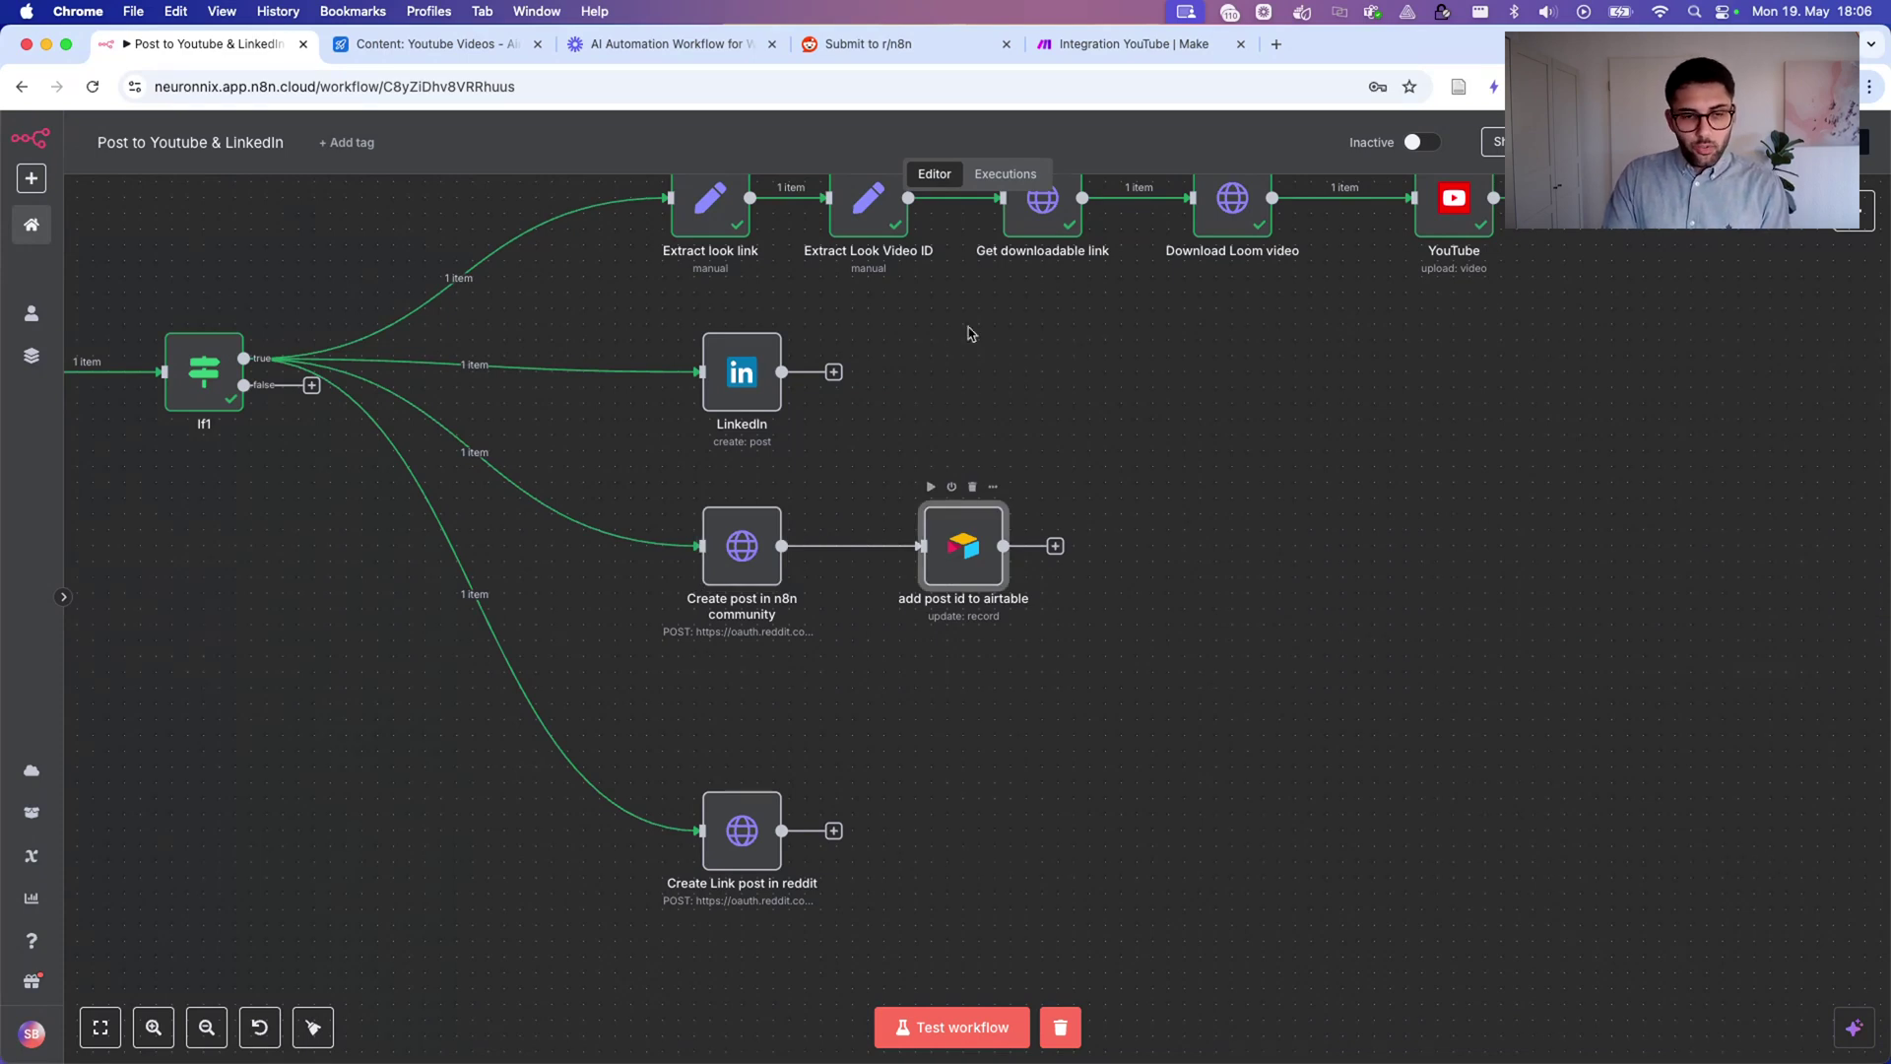
click(438, 44)
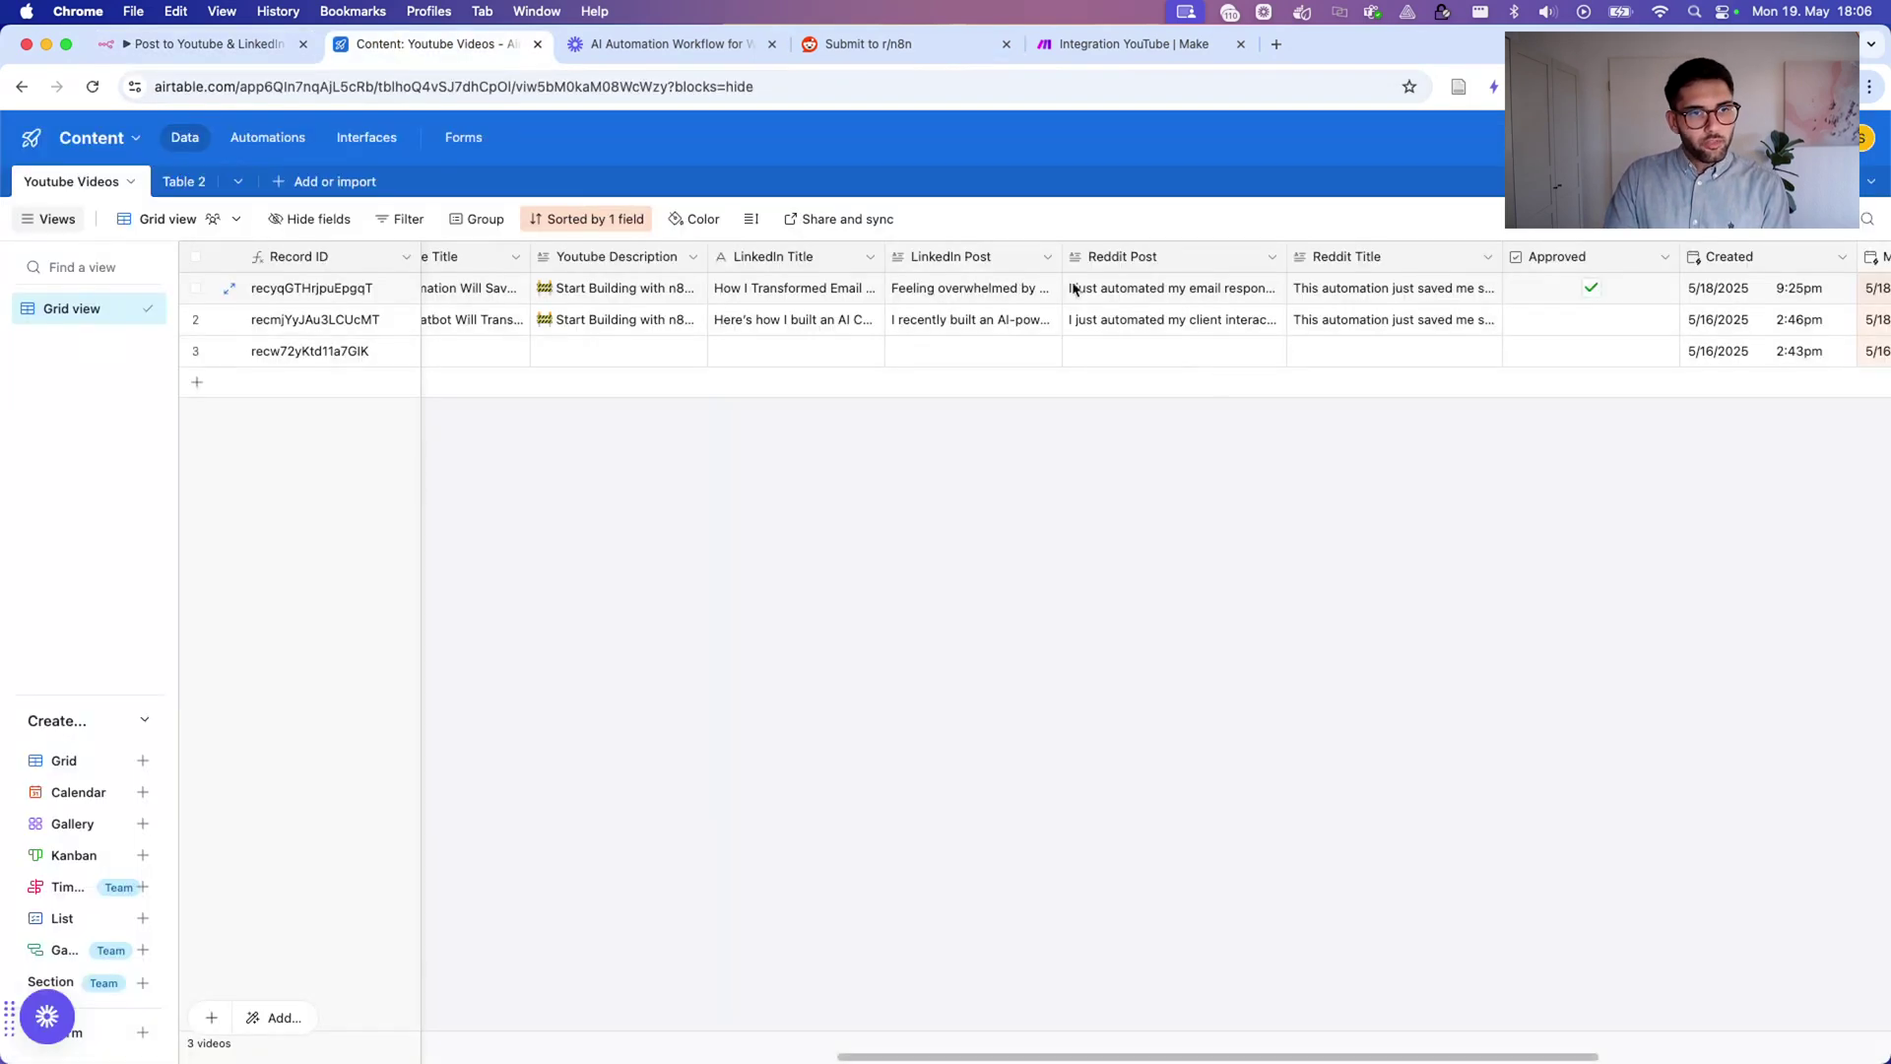
scroll(1132, 325, right, 6)
click(1448, 284)
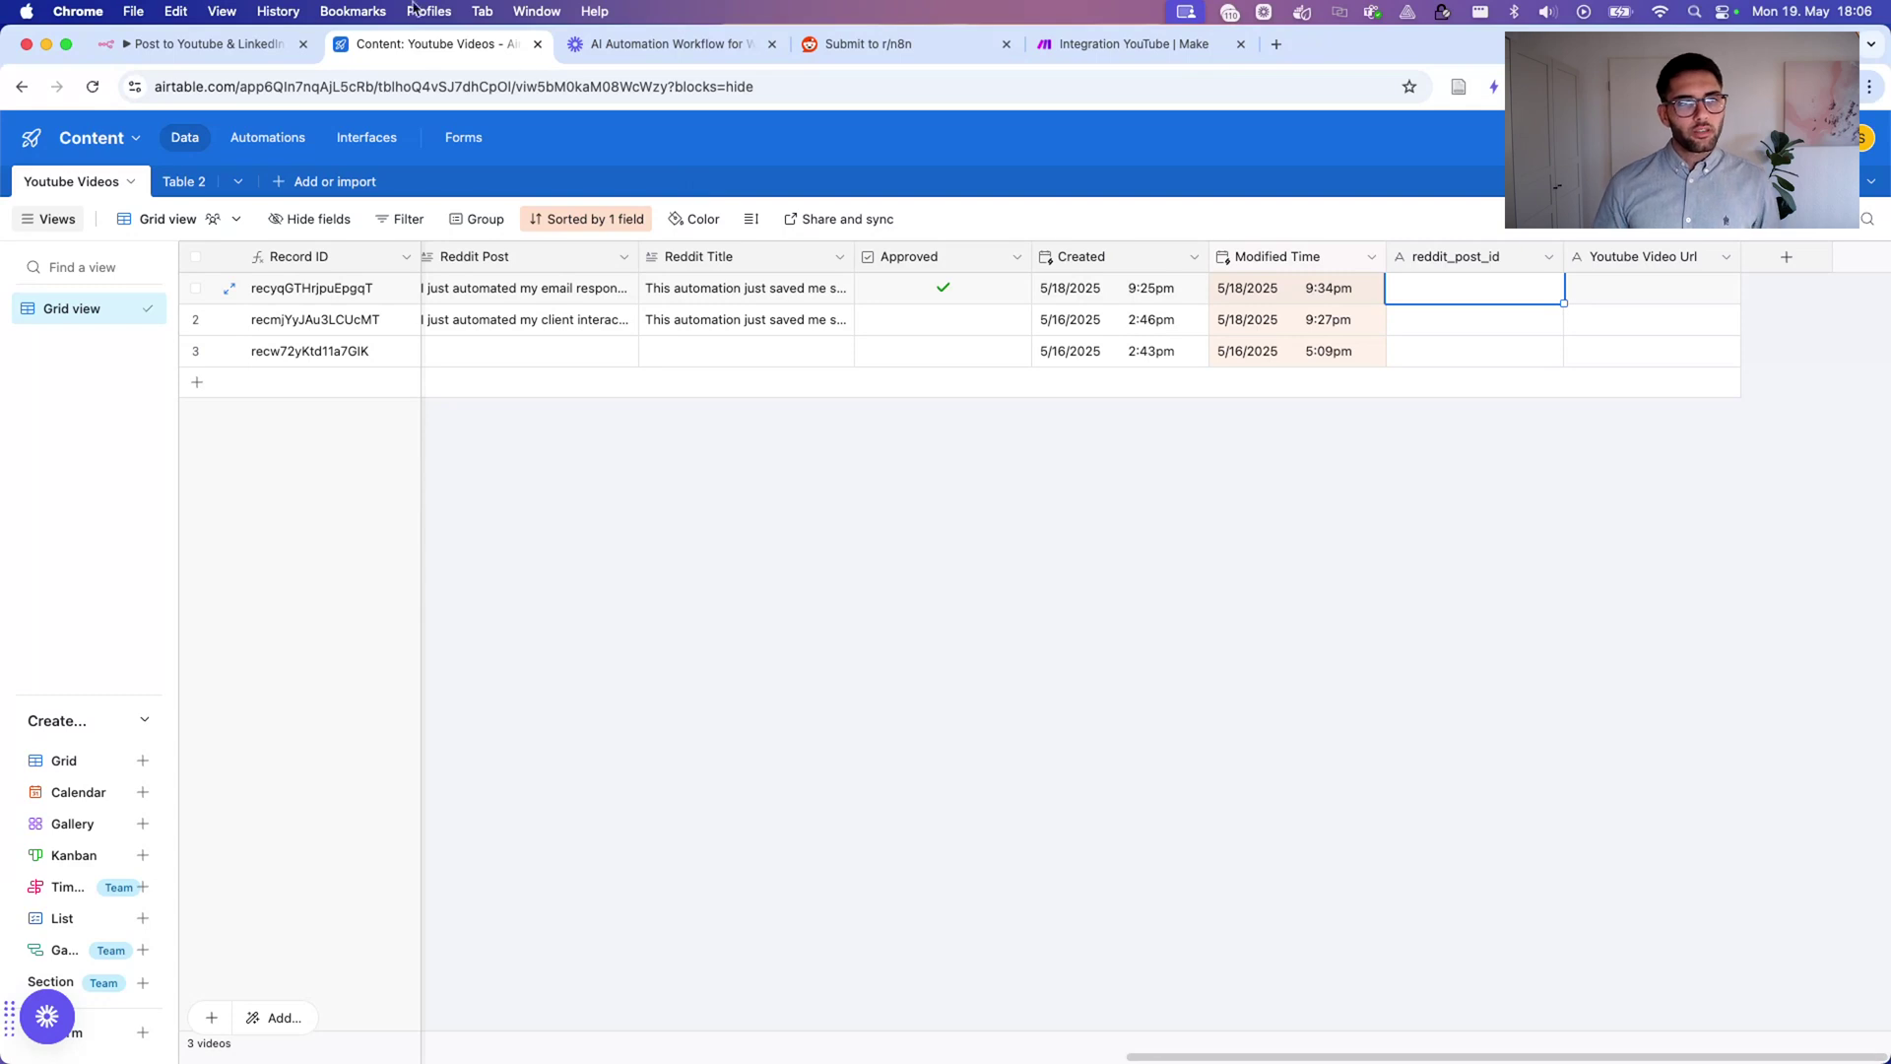
click(231, 44)
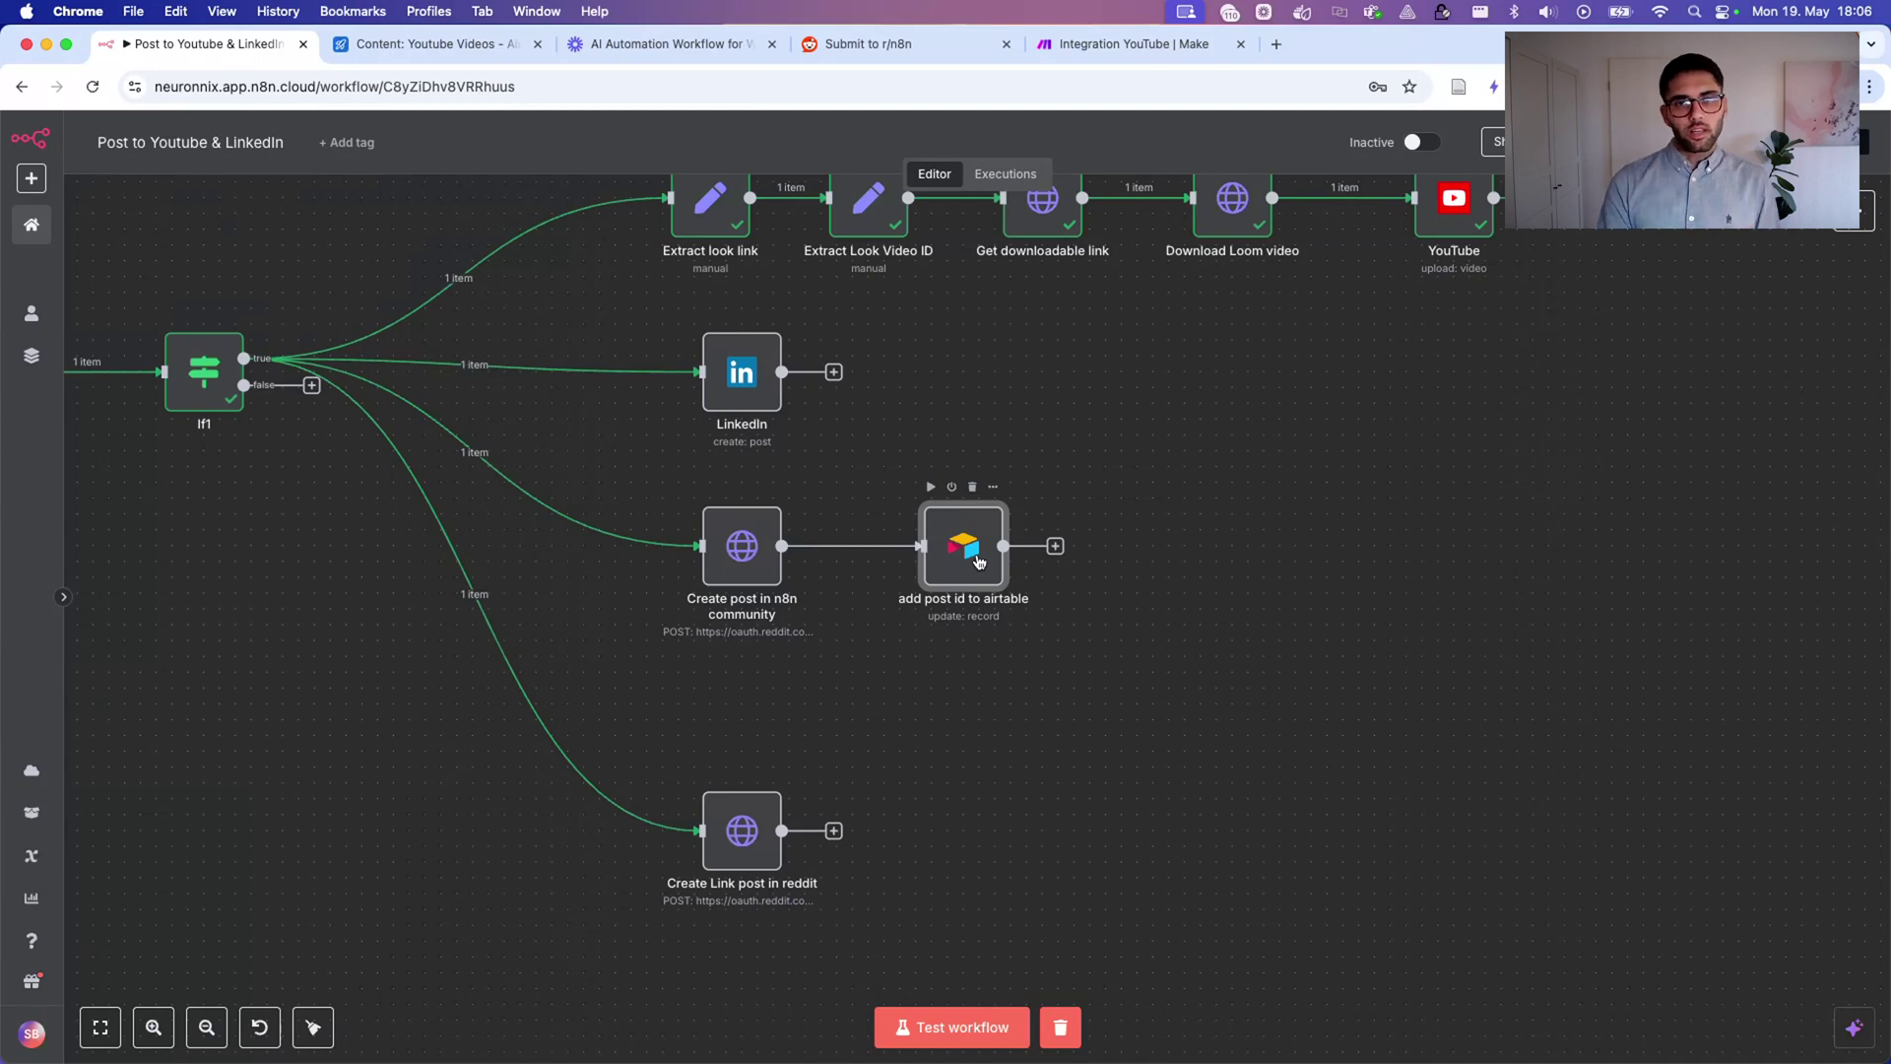
Open the YouTube node to view its details and return to the canvas.
scroll(1502, 262, up, 3)
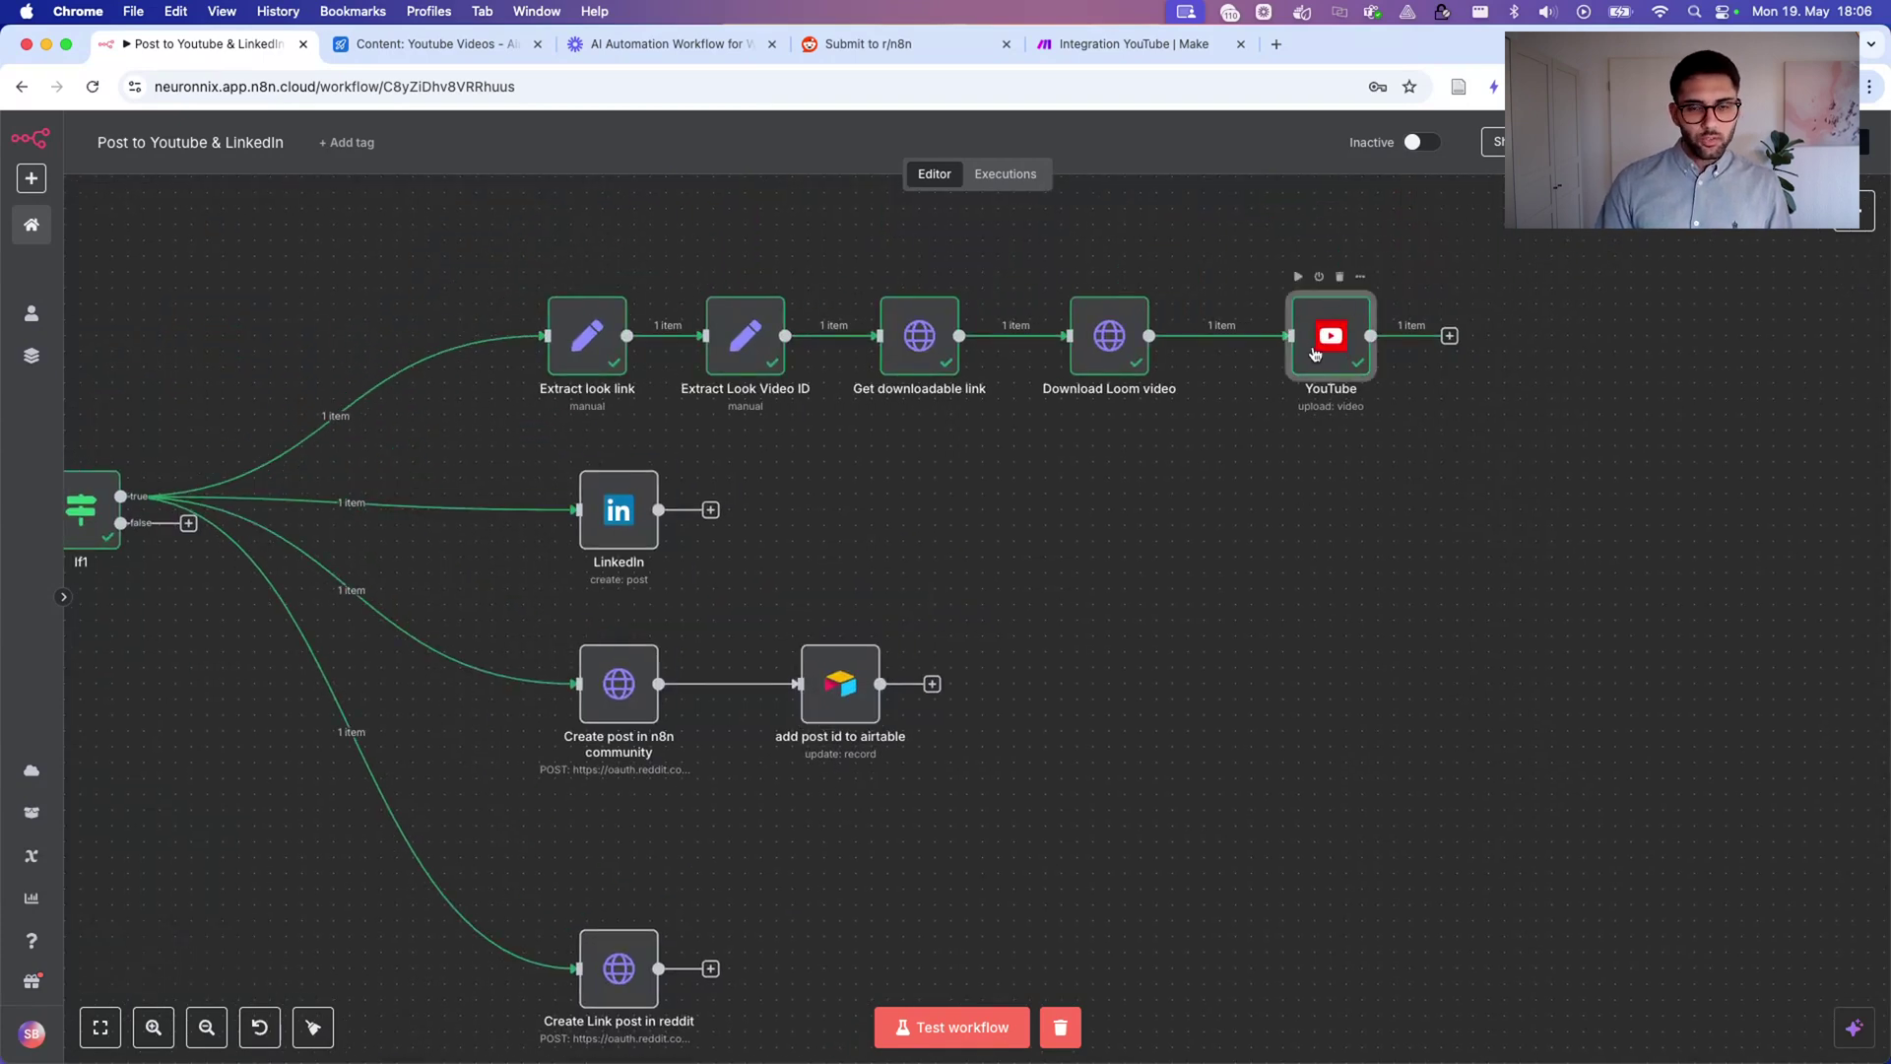
double_click(1315, 354)
drag(1327, 272, 1406, 280)
key(Escape)
click(1352, 517)
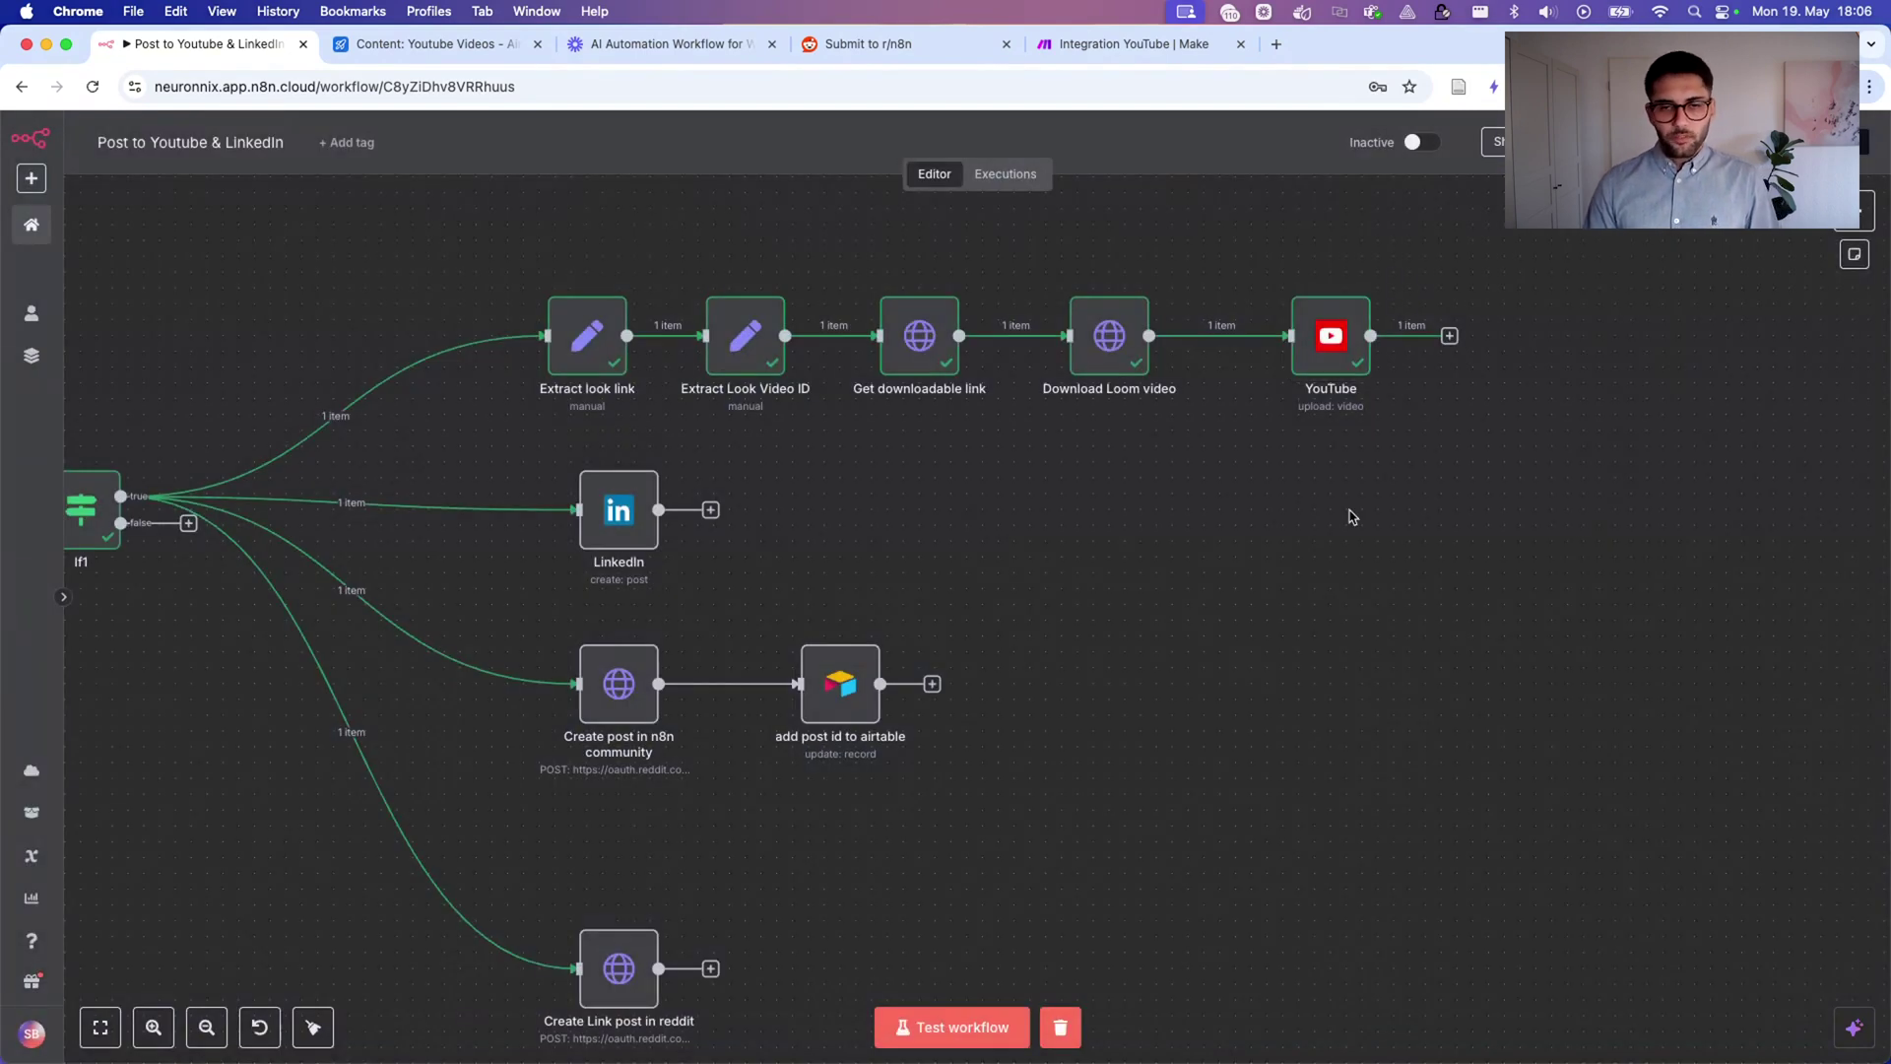
Move the Create Link post in reddit node up closer to the Create post in n8n community node, and open its parameters.
scroll(1353, 517, down, 3)
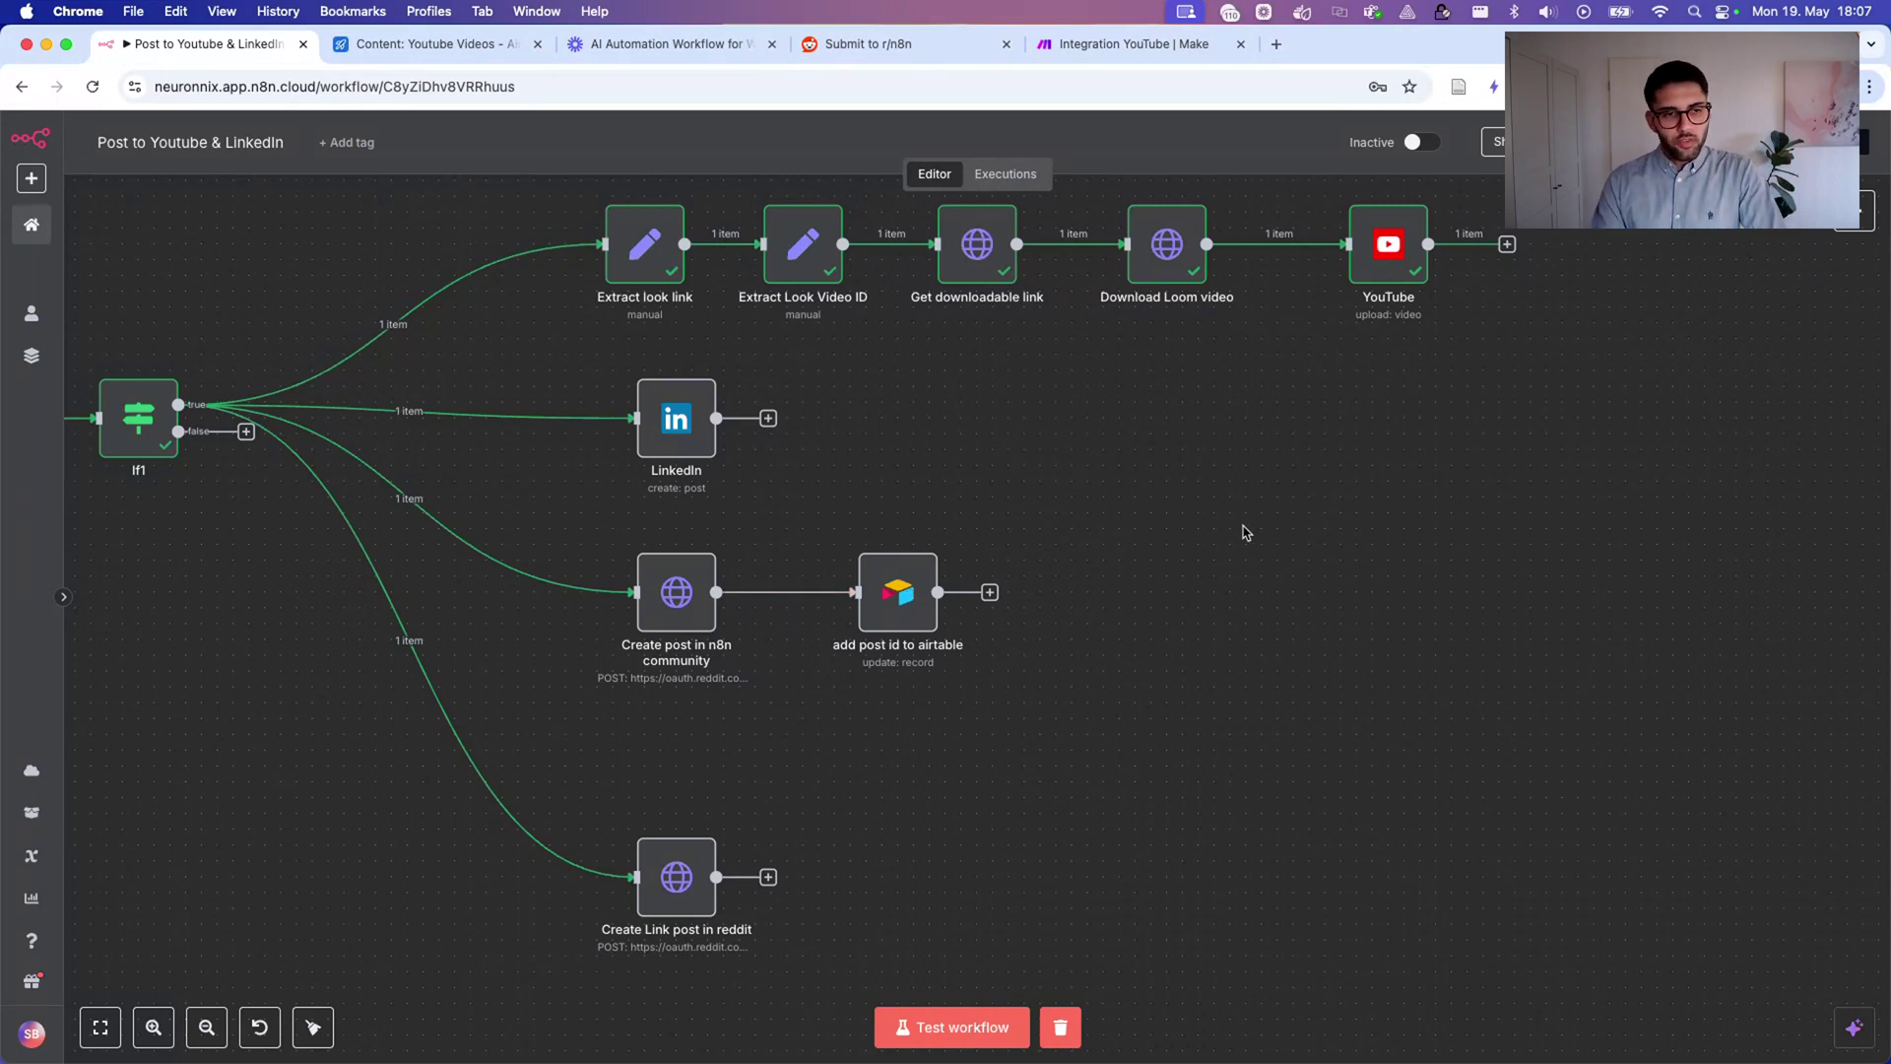
scroll(1246, 533, down, 3)
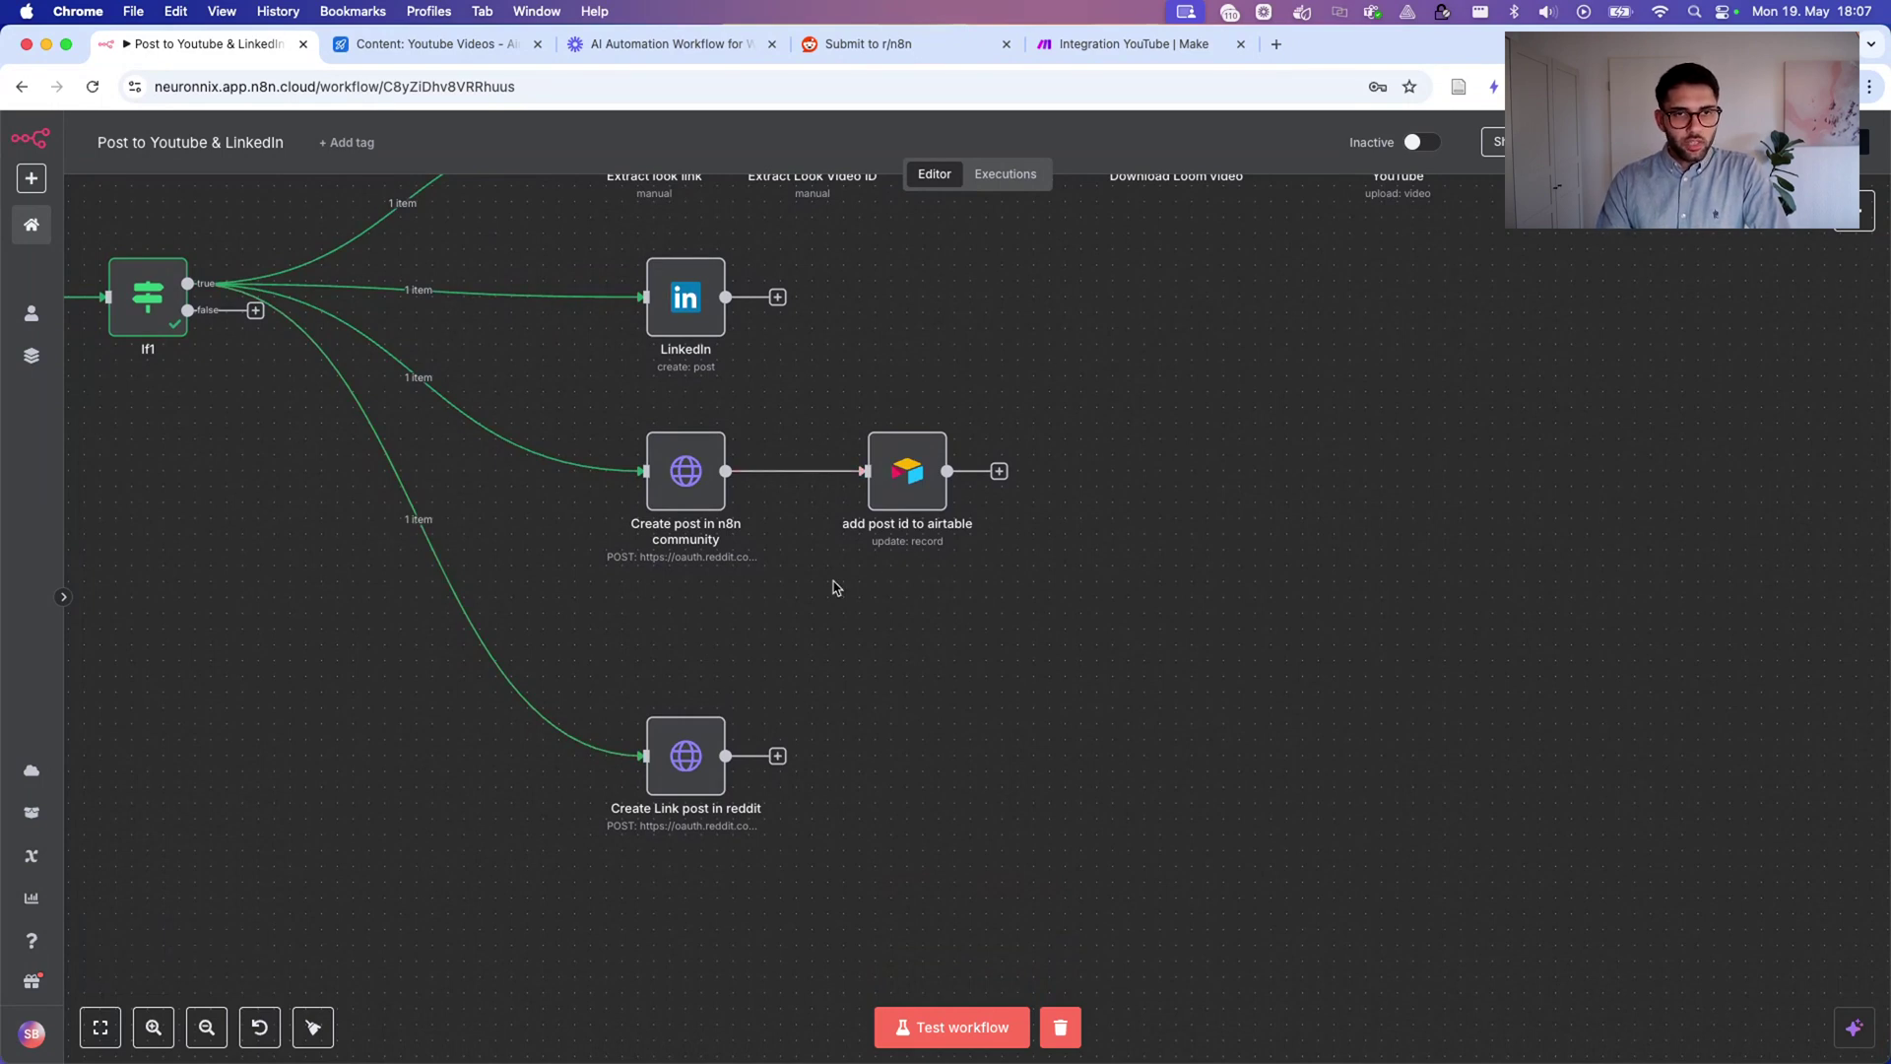
drag(689, 778, 674, 715)
mouse_move(698, 514)
mouse_down()
mouse_move(695, 483)
mouse_move(650, 485)
mouse_move(698, 516)
mouse_up()
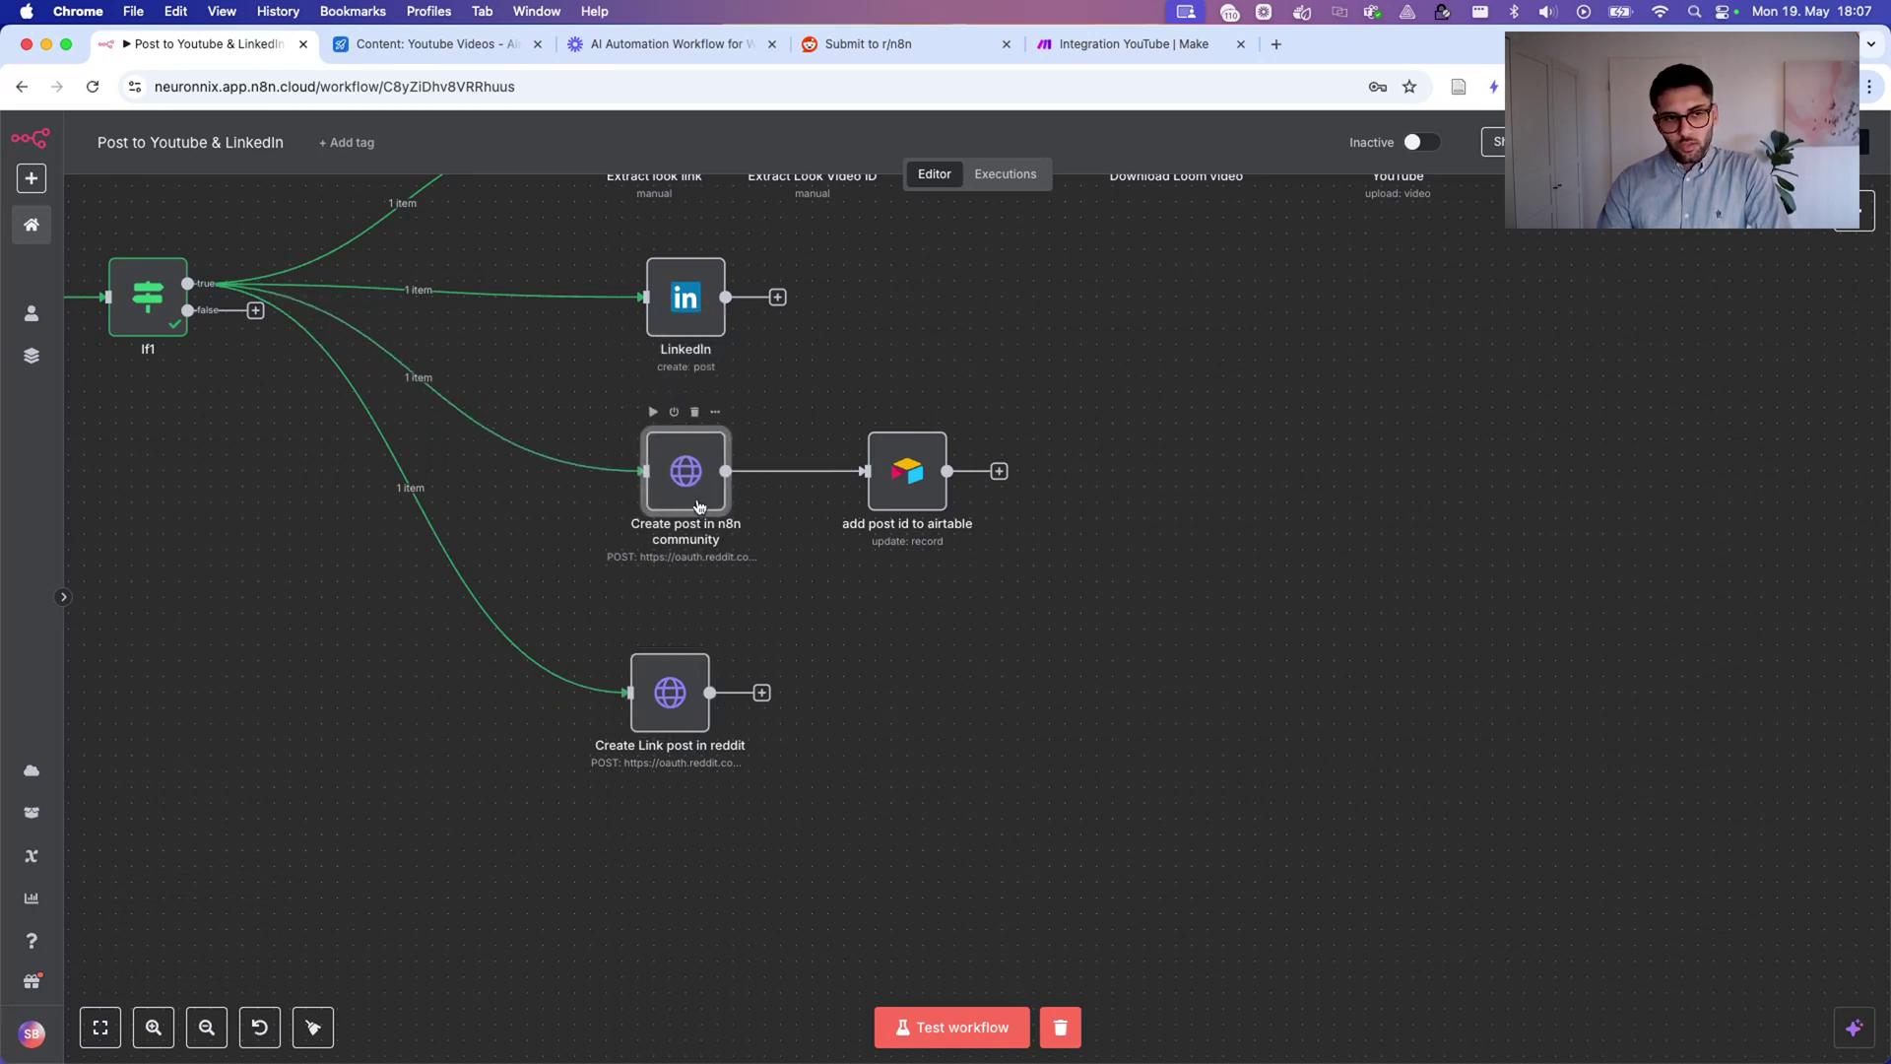
mouse_move(661, 711)
mouse_down()
mouse_move(710, 709)
mouse_move(661, 711)
mouse_up()
double_click(665, 717)
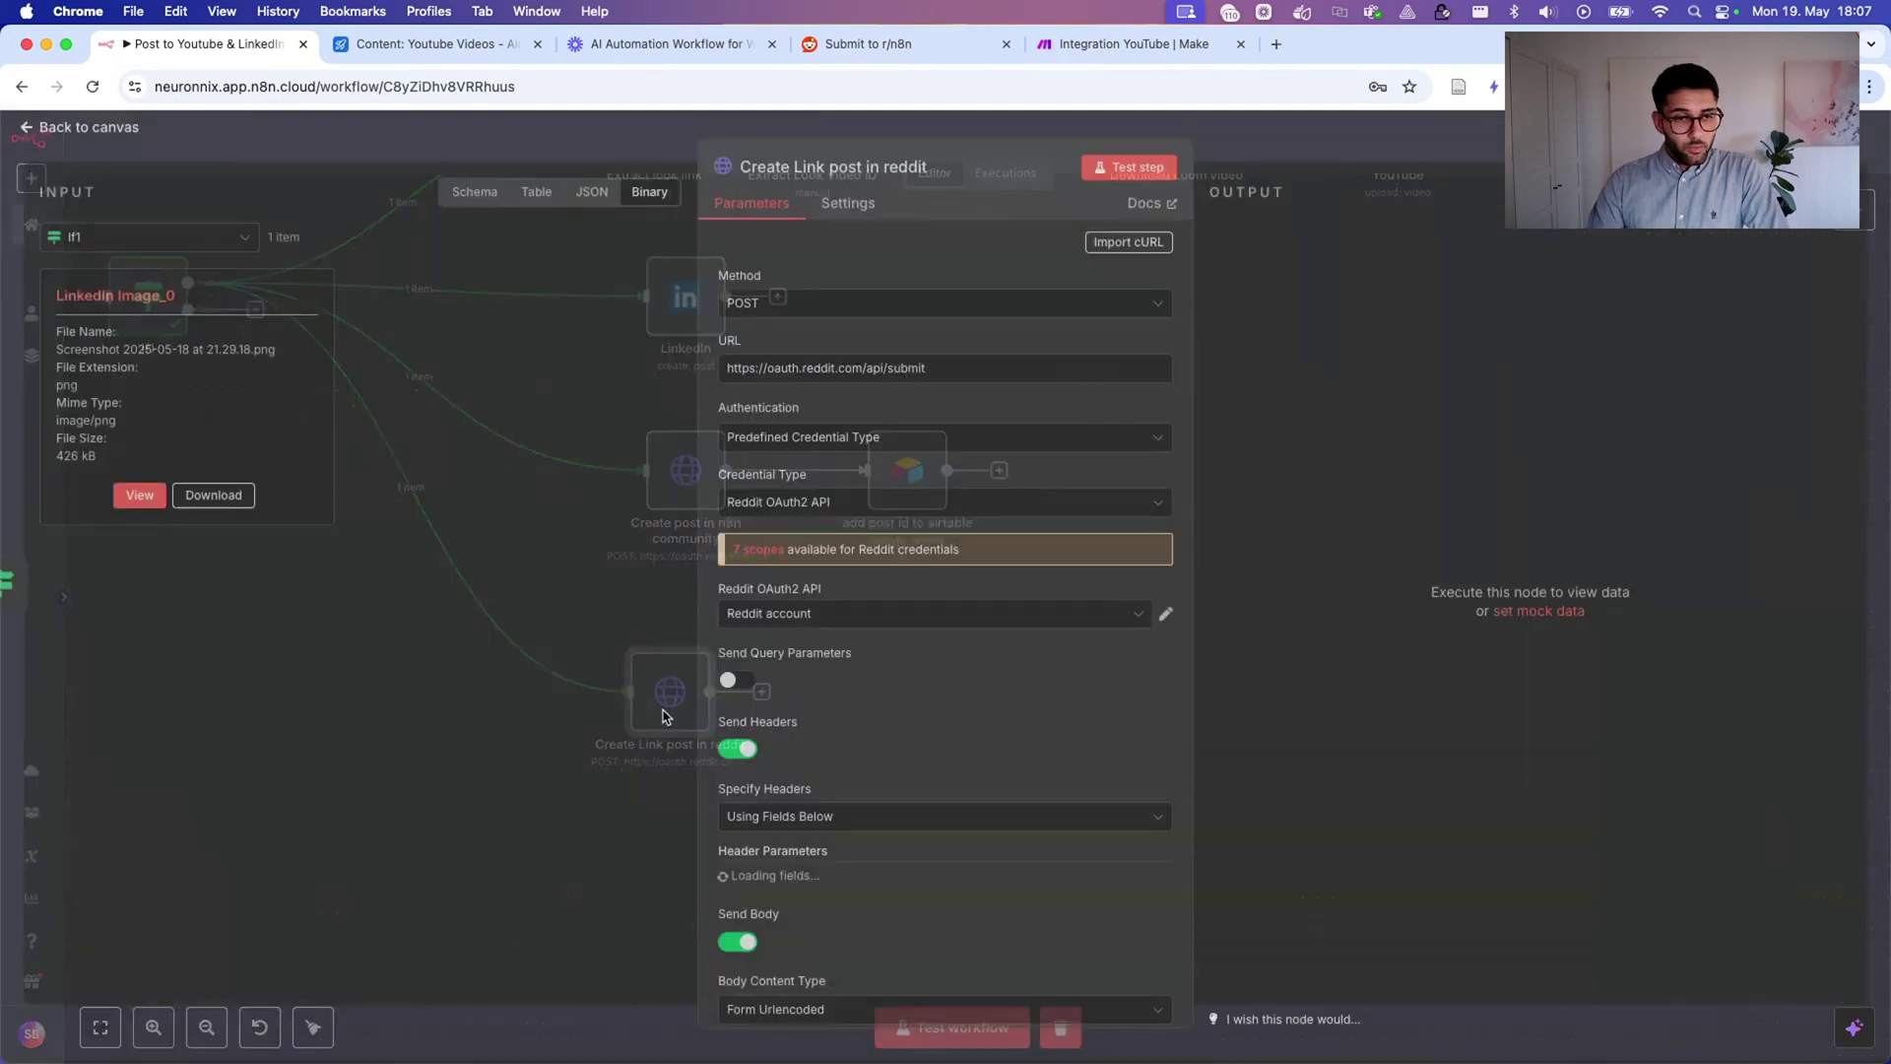
Examine the kind, title and text body parameters of the Create Link post in reddit node.
scroll(848, 455, down, 4)
scroll(848, 455, down, 5)
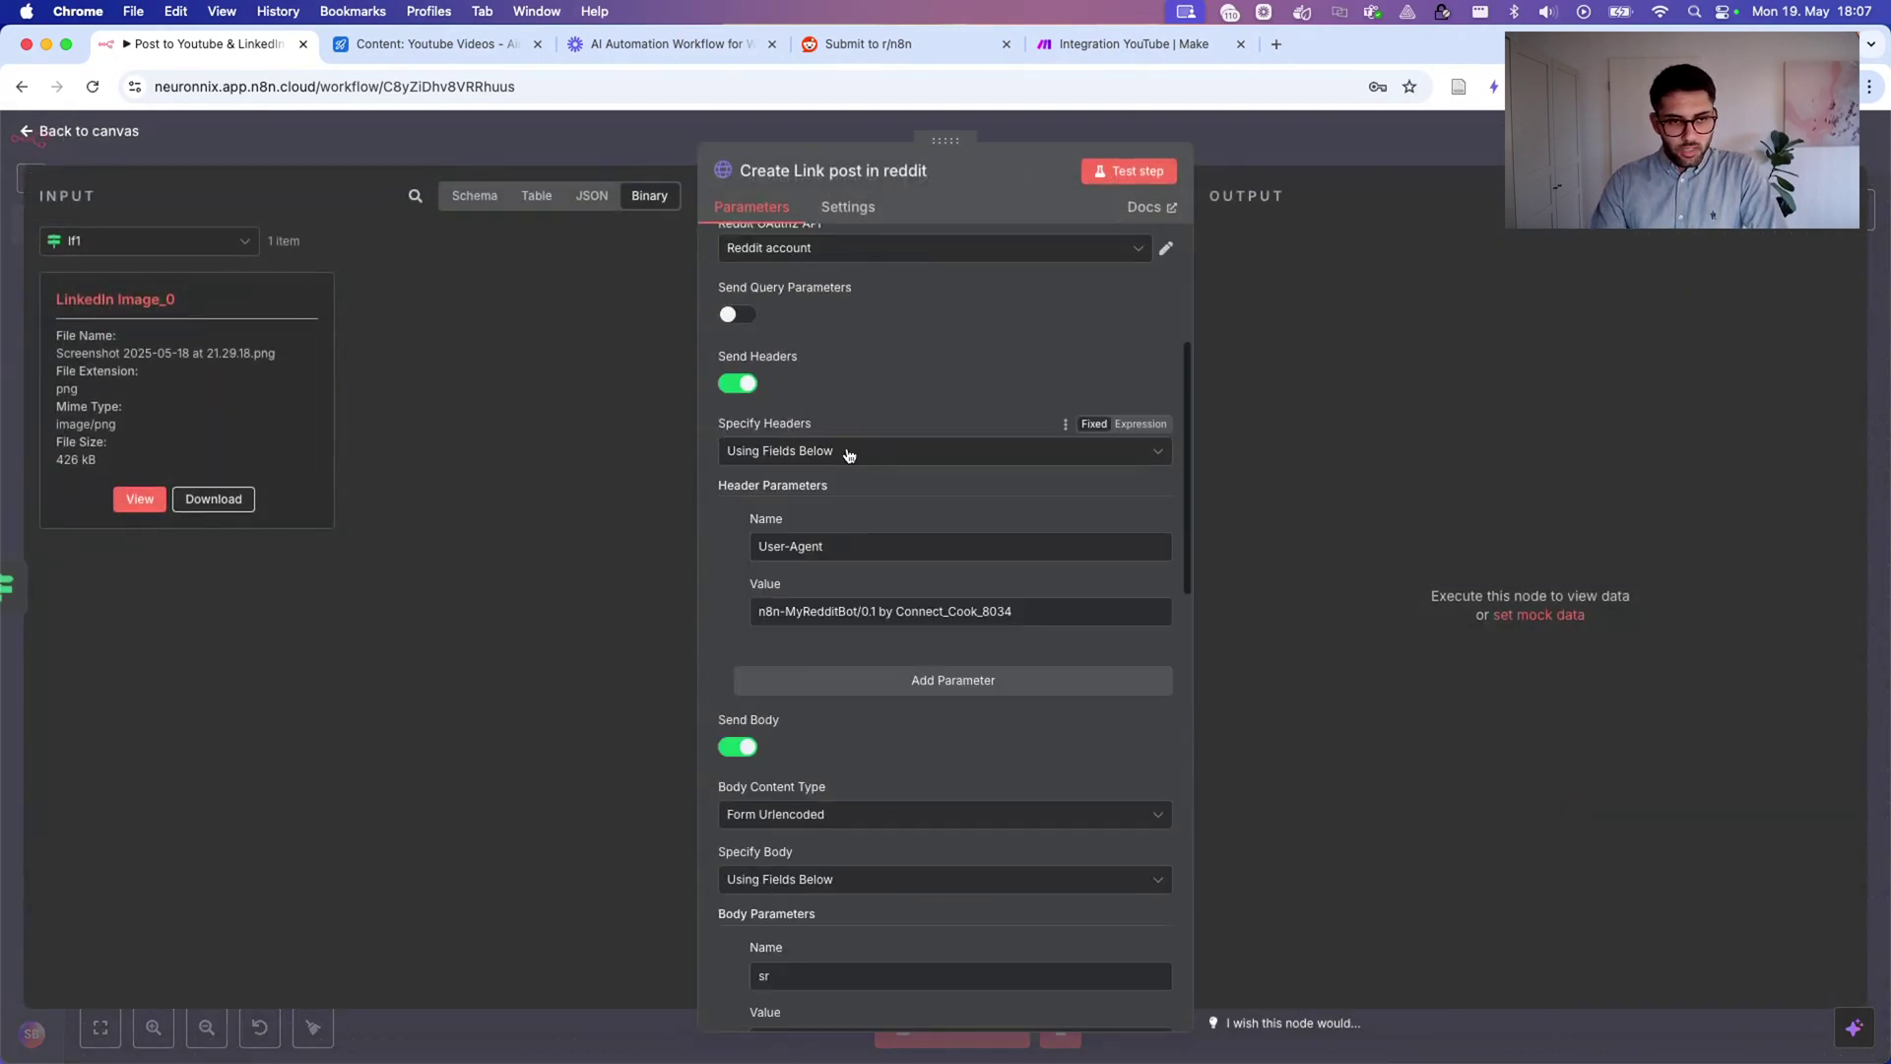
scroll(848, 455, down, 5)
double_click(788, 346)
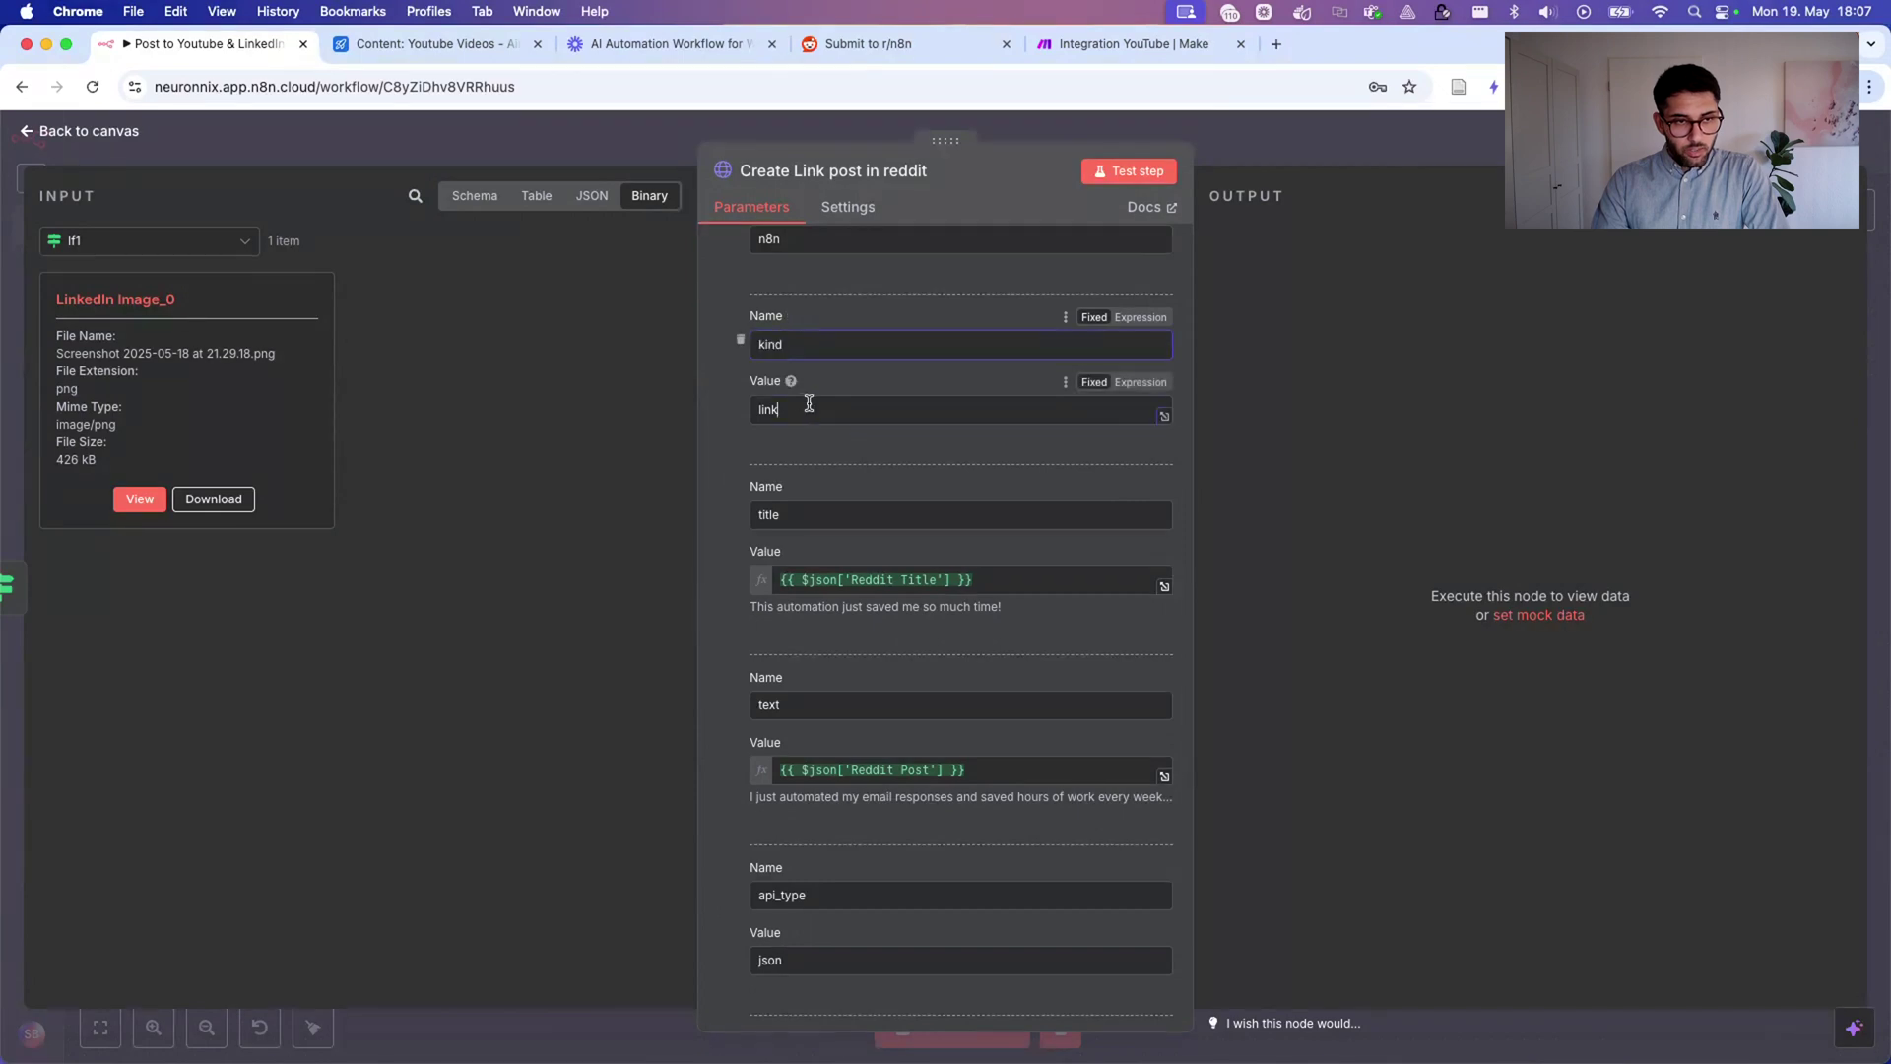
double_click(778, 409)
scroll(887, 492, down, 1)
double_click(790, 404)
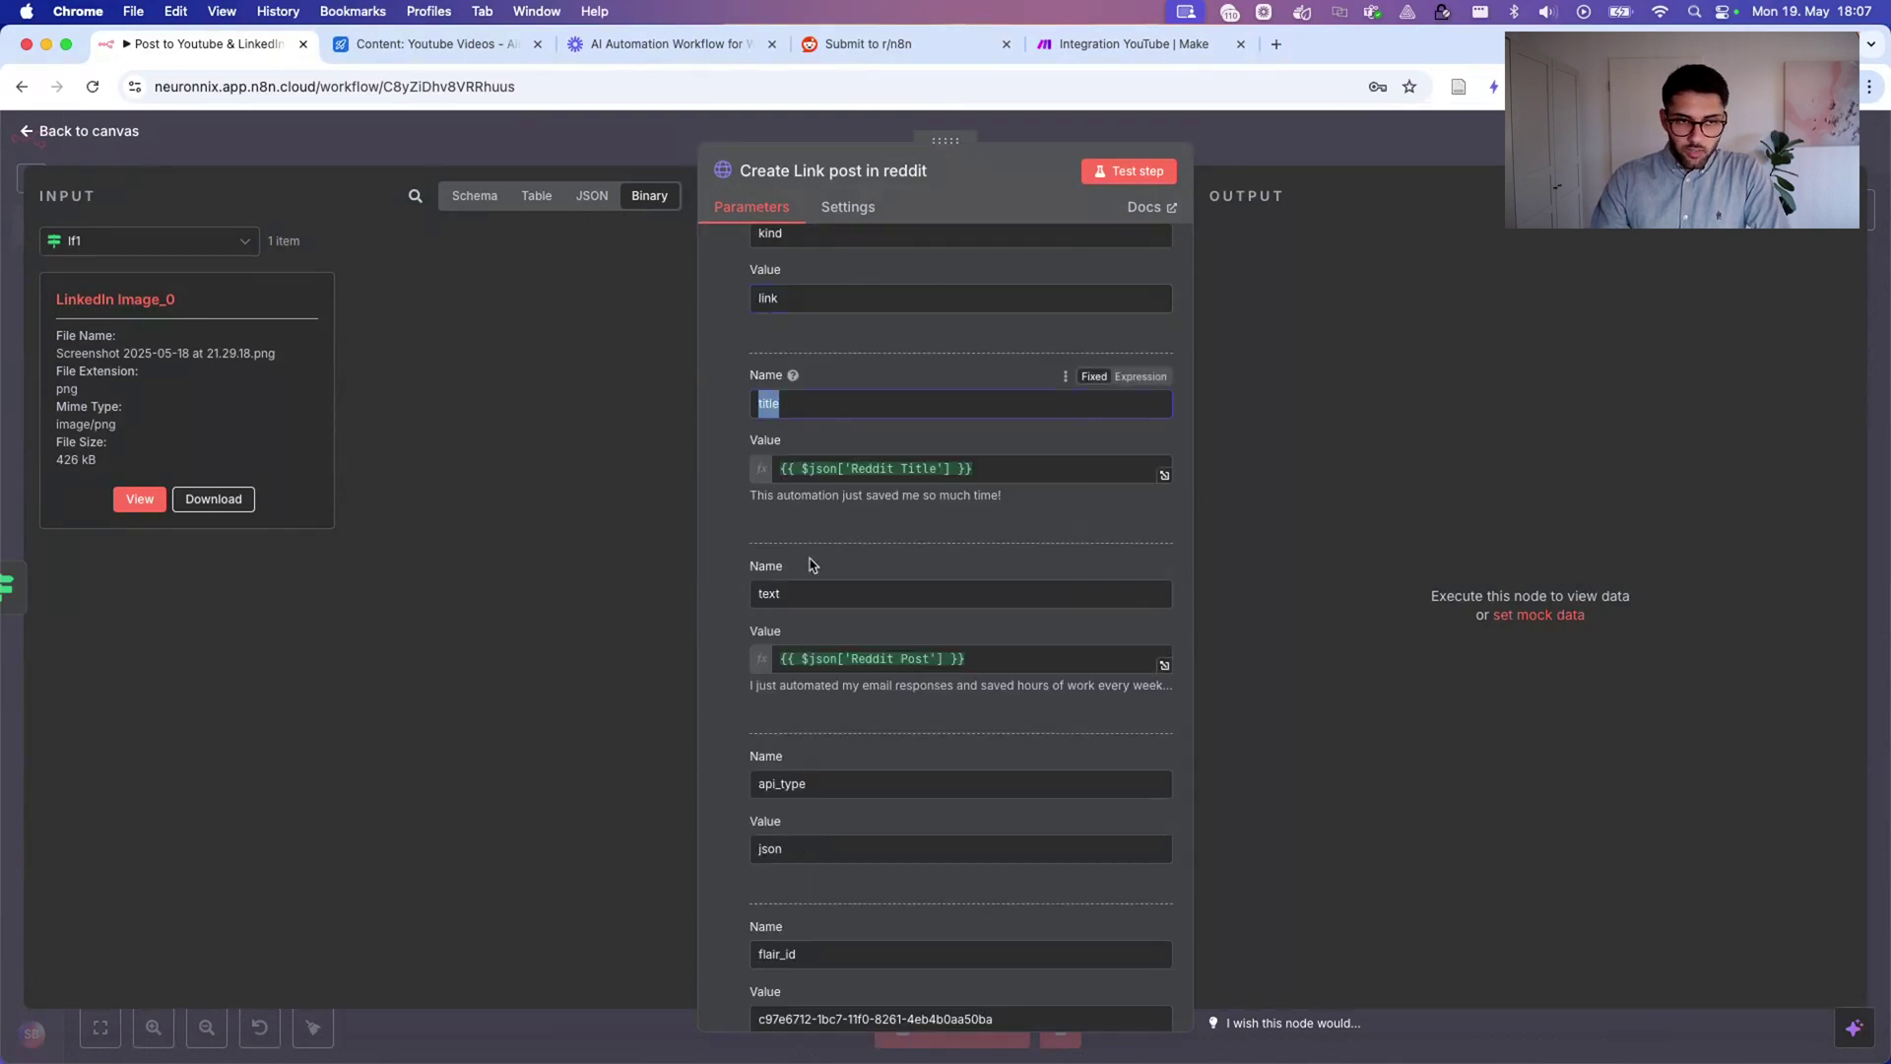
double_click(778, 594)
Examine the url body parameter and select its Loom Link expression.
scroll(778, 598, down, 3)
scroll(778, 598, down, 1)
double_click(767, 732)
click(1039, 798)
drag(1040, 799, 641, 808)
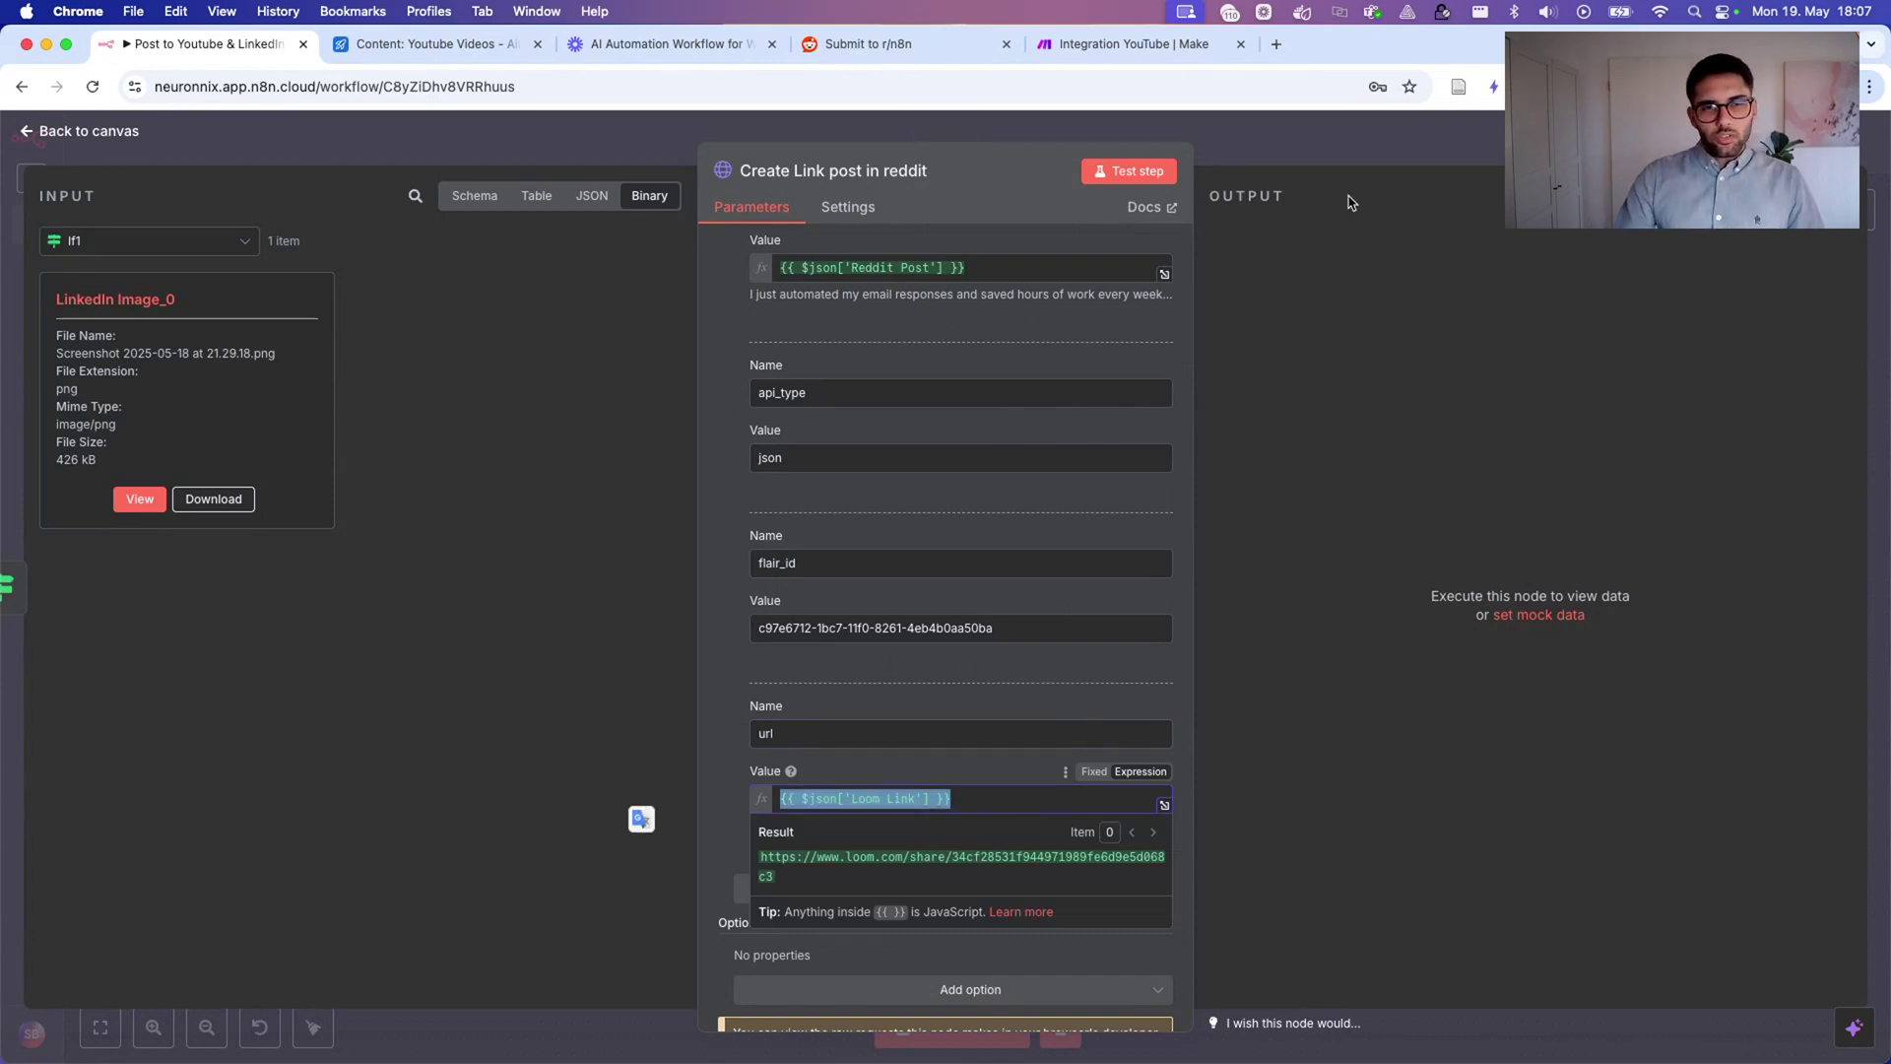
Switch to the Reddit post form, compare the Images & Video and Link post types, focus the Link URL field, and return to n8n.
click(936, 45)
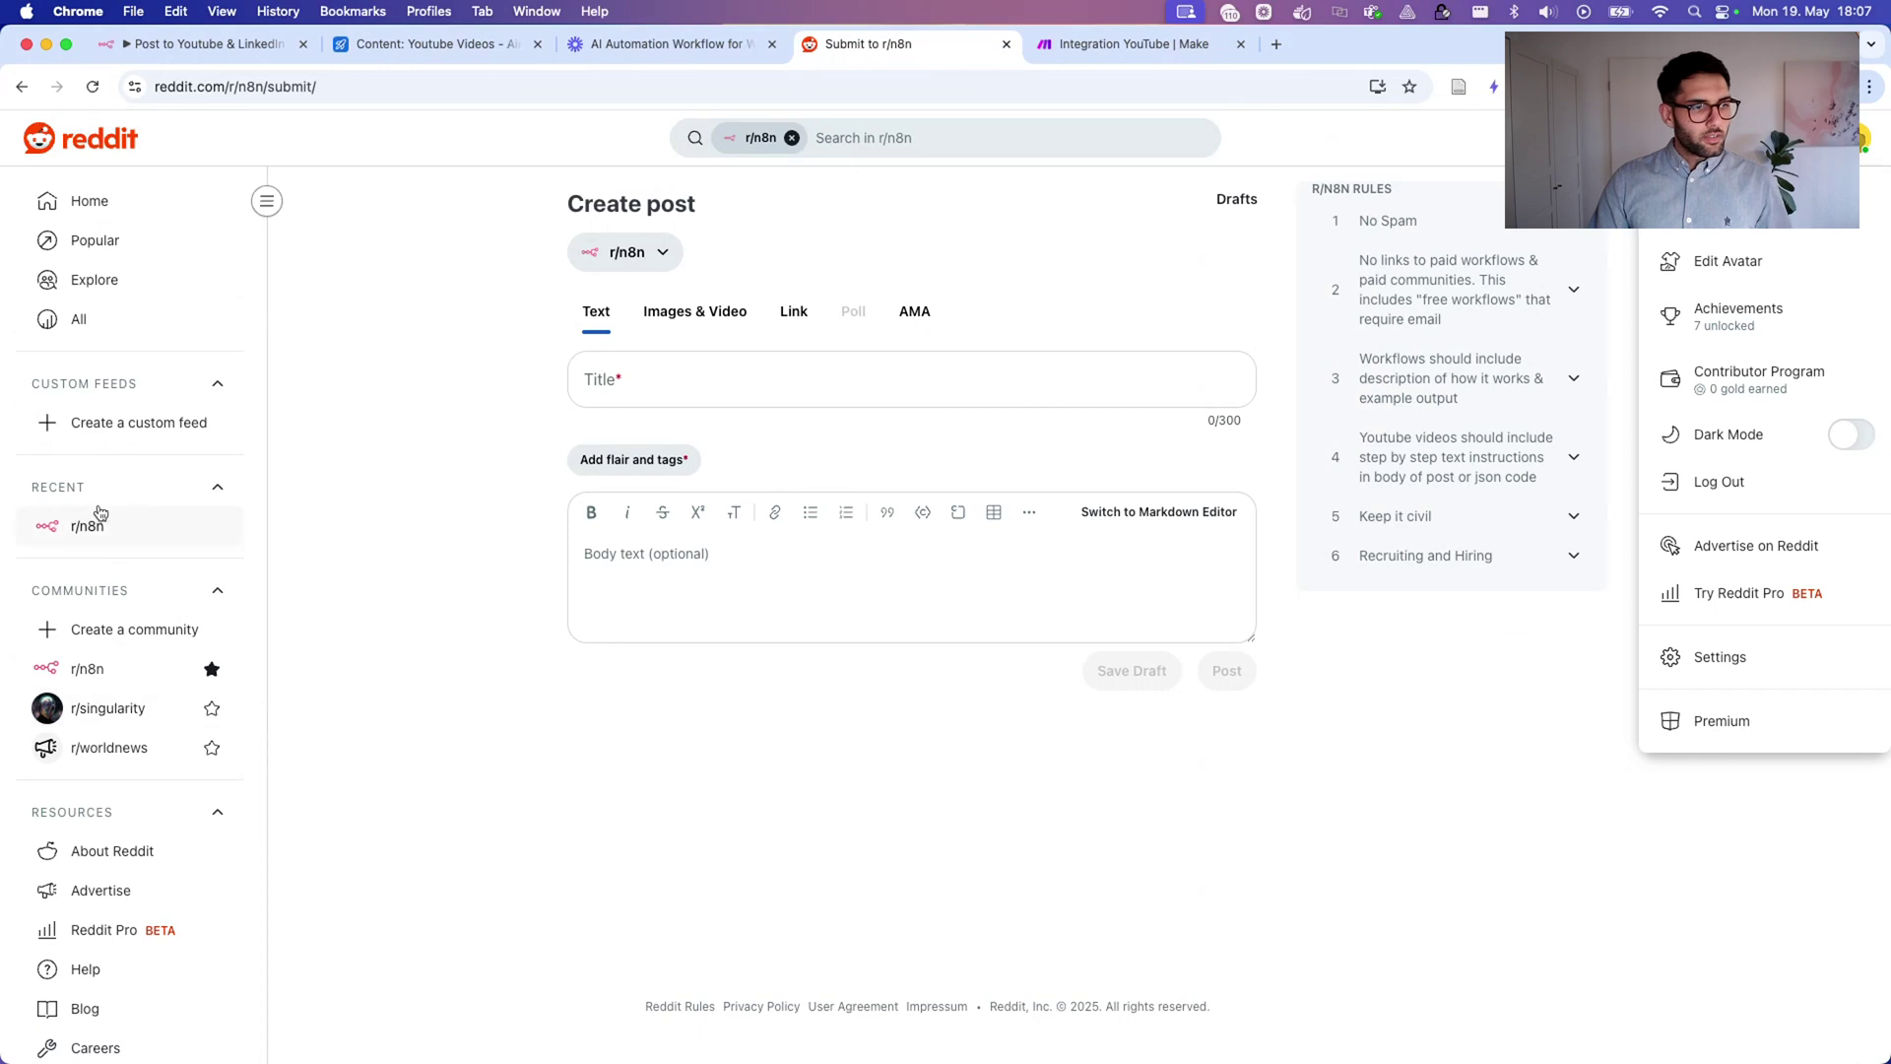
click(695, 311)
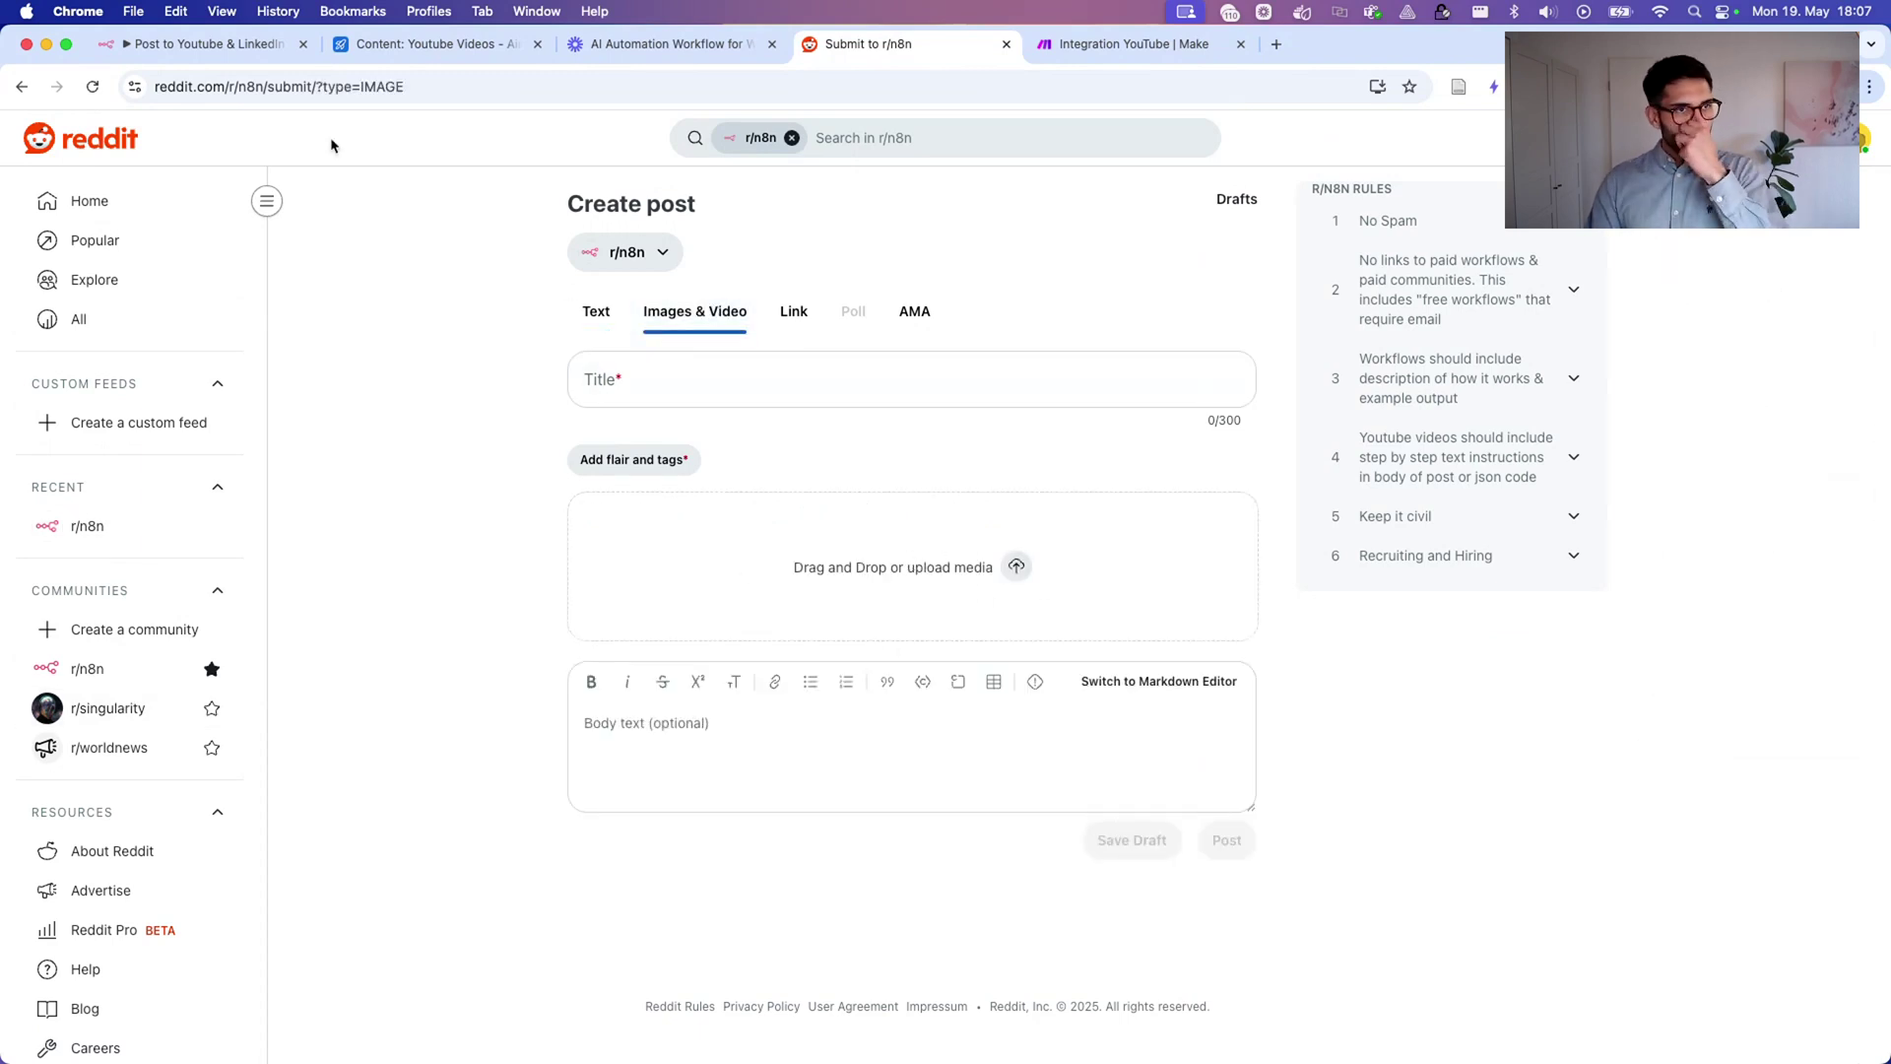
click(794, 312)
click(676, 523)
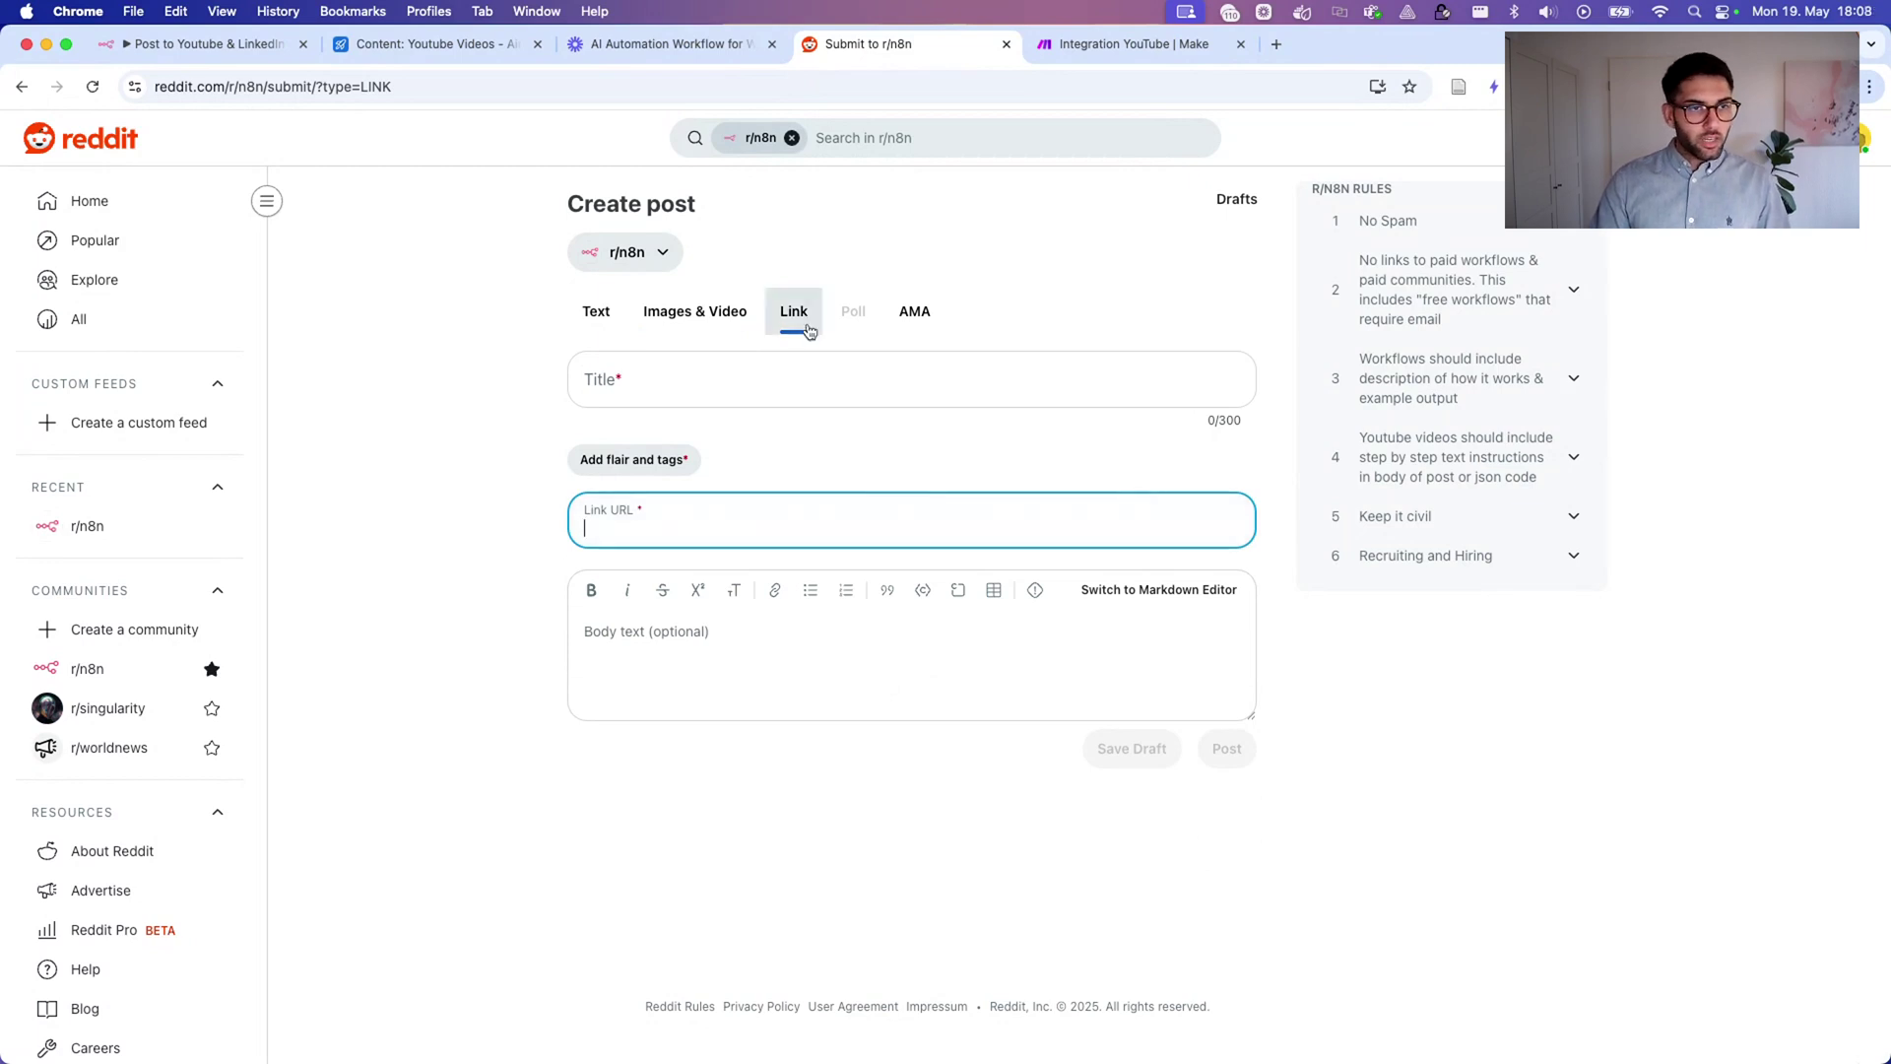
click(210, 46)
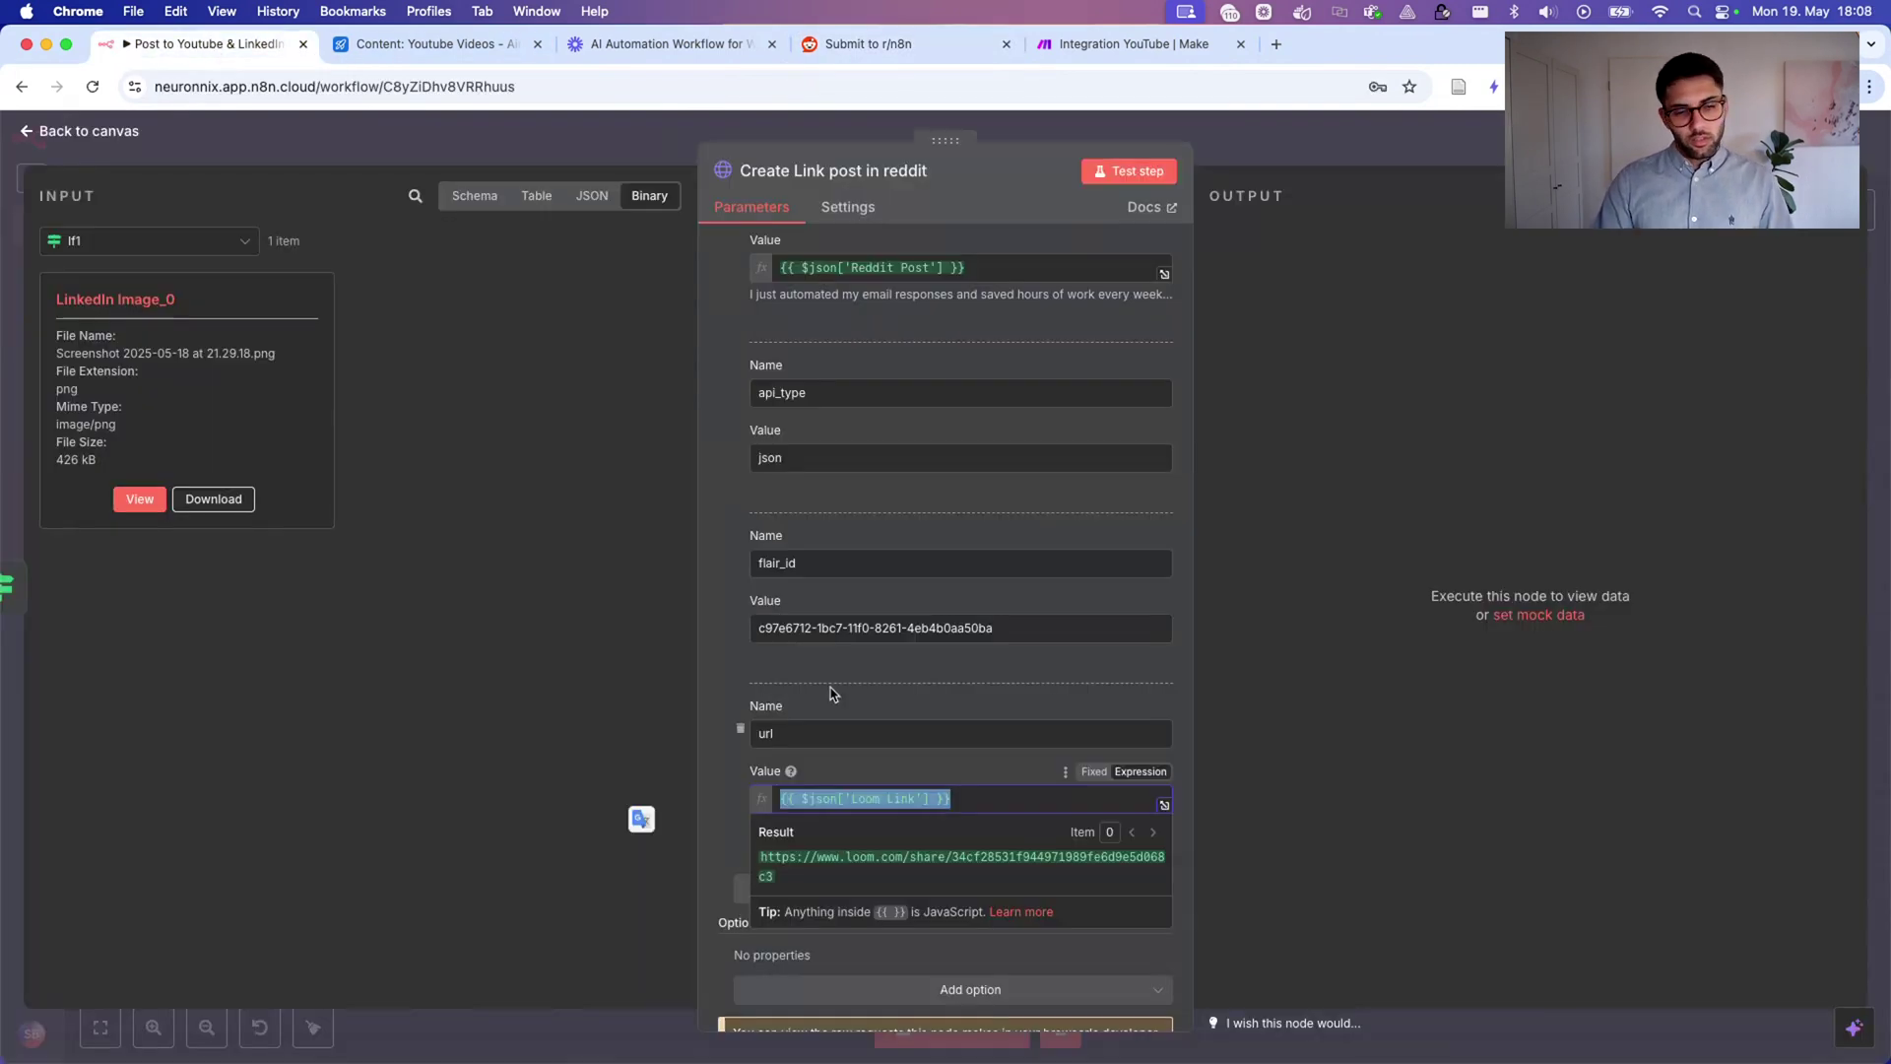
Check the url parameter's Loom Link expression again, and close the node to return to the canvas.
scroll(828, 688, down, 1)
click(1284, 639)
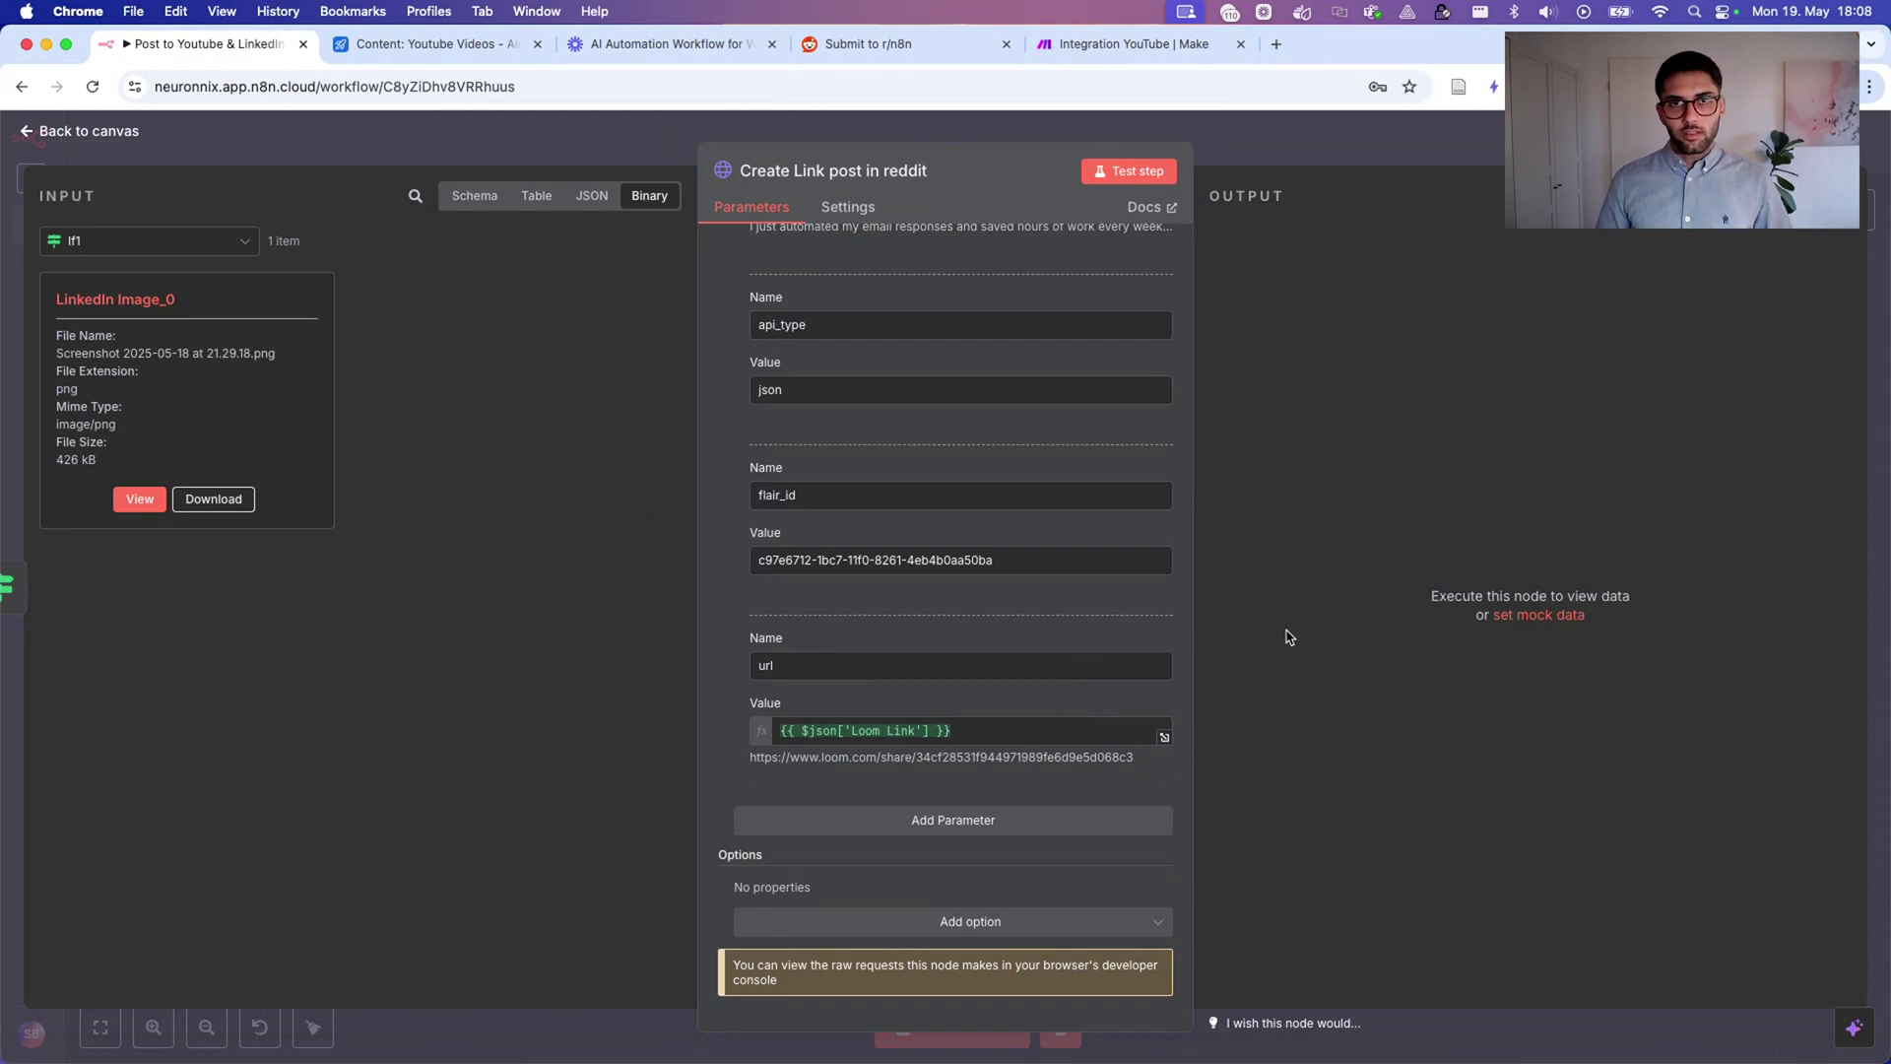
drag(1005, 731, 646, 727)
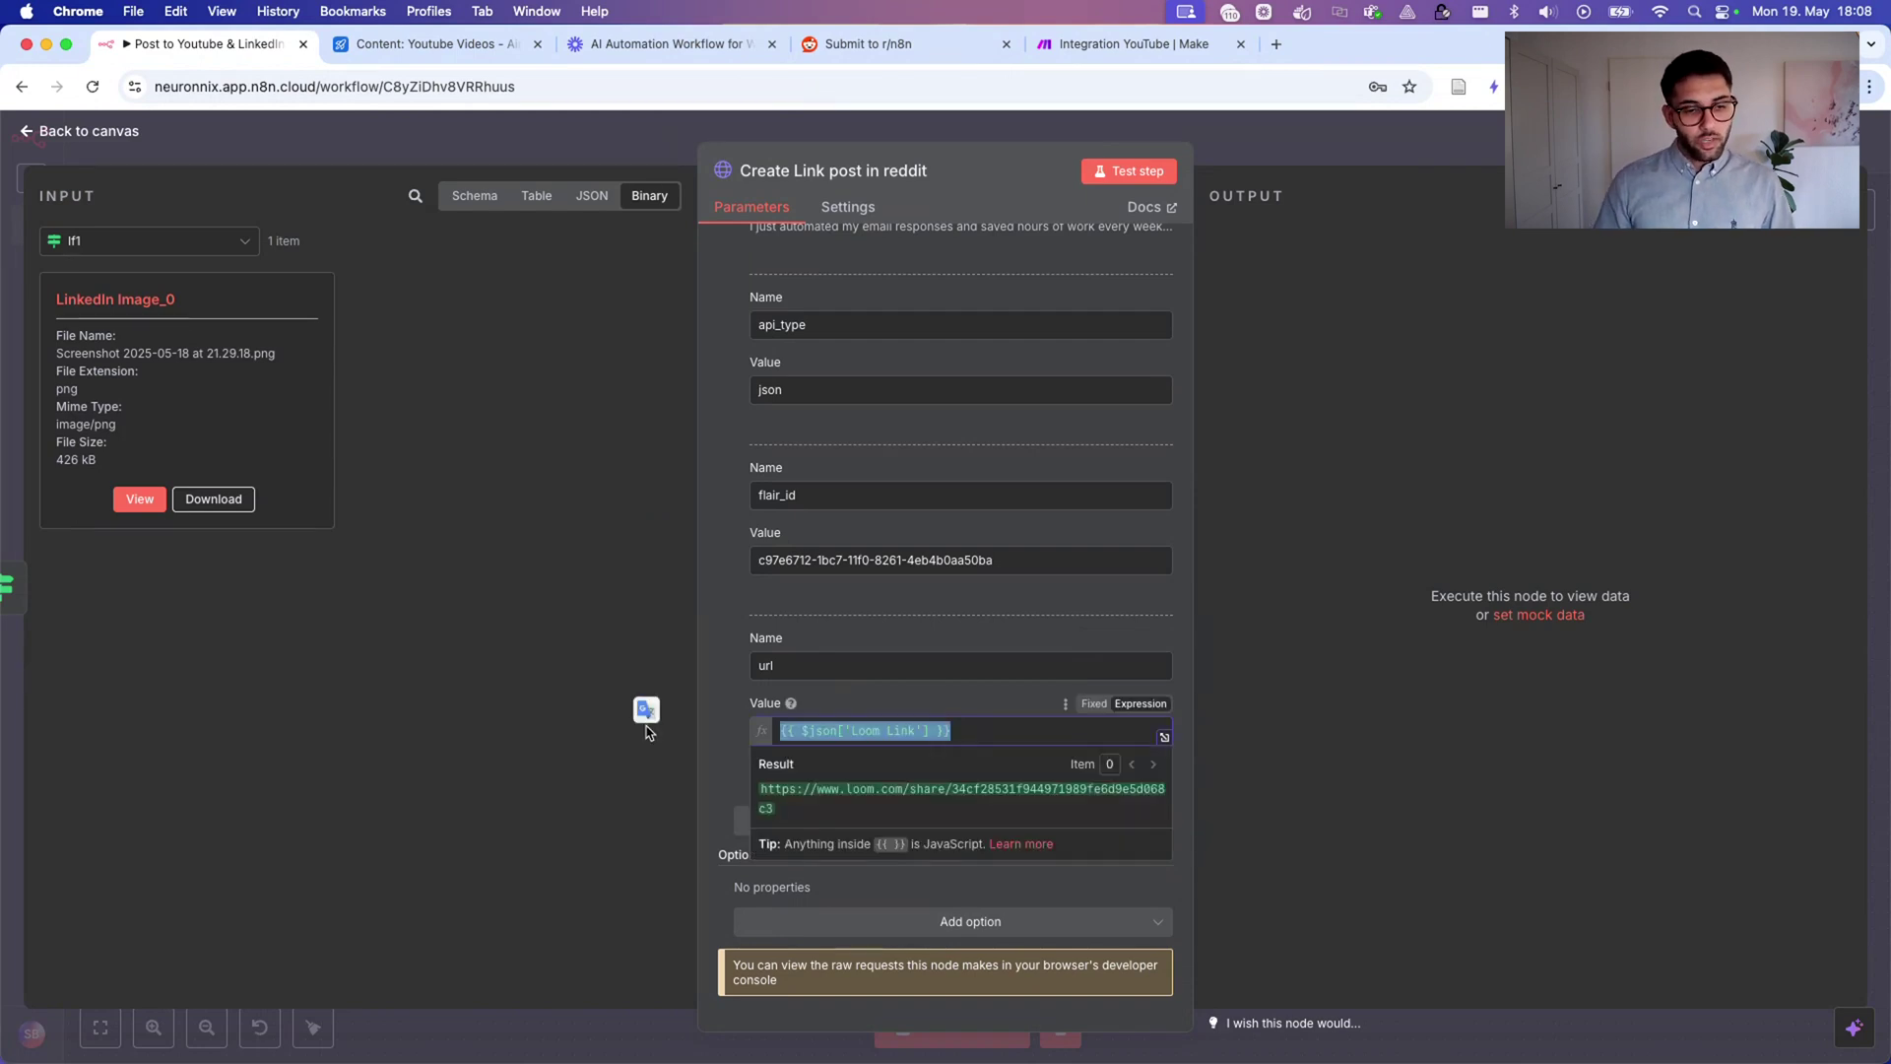
click(1365, 161)
click(1365, 161)
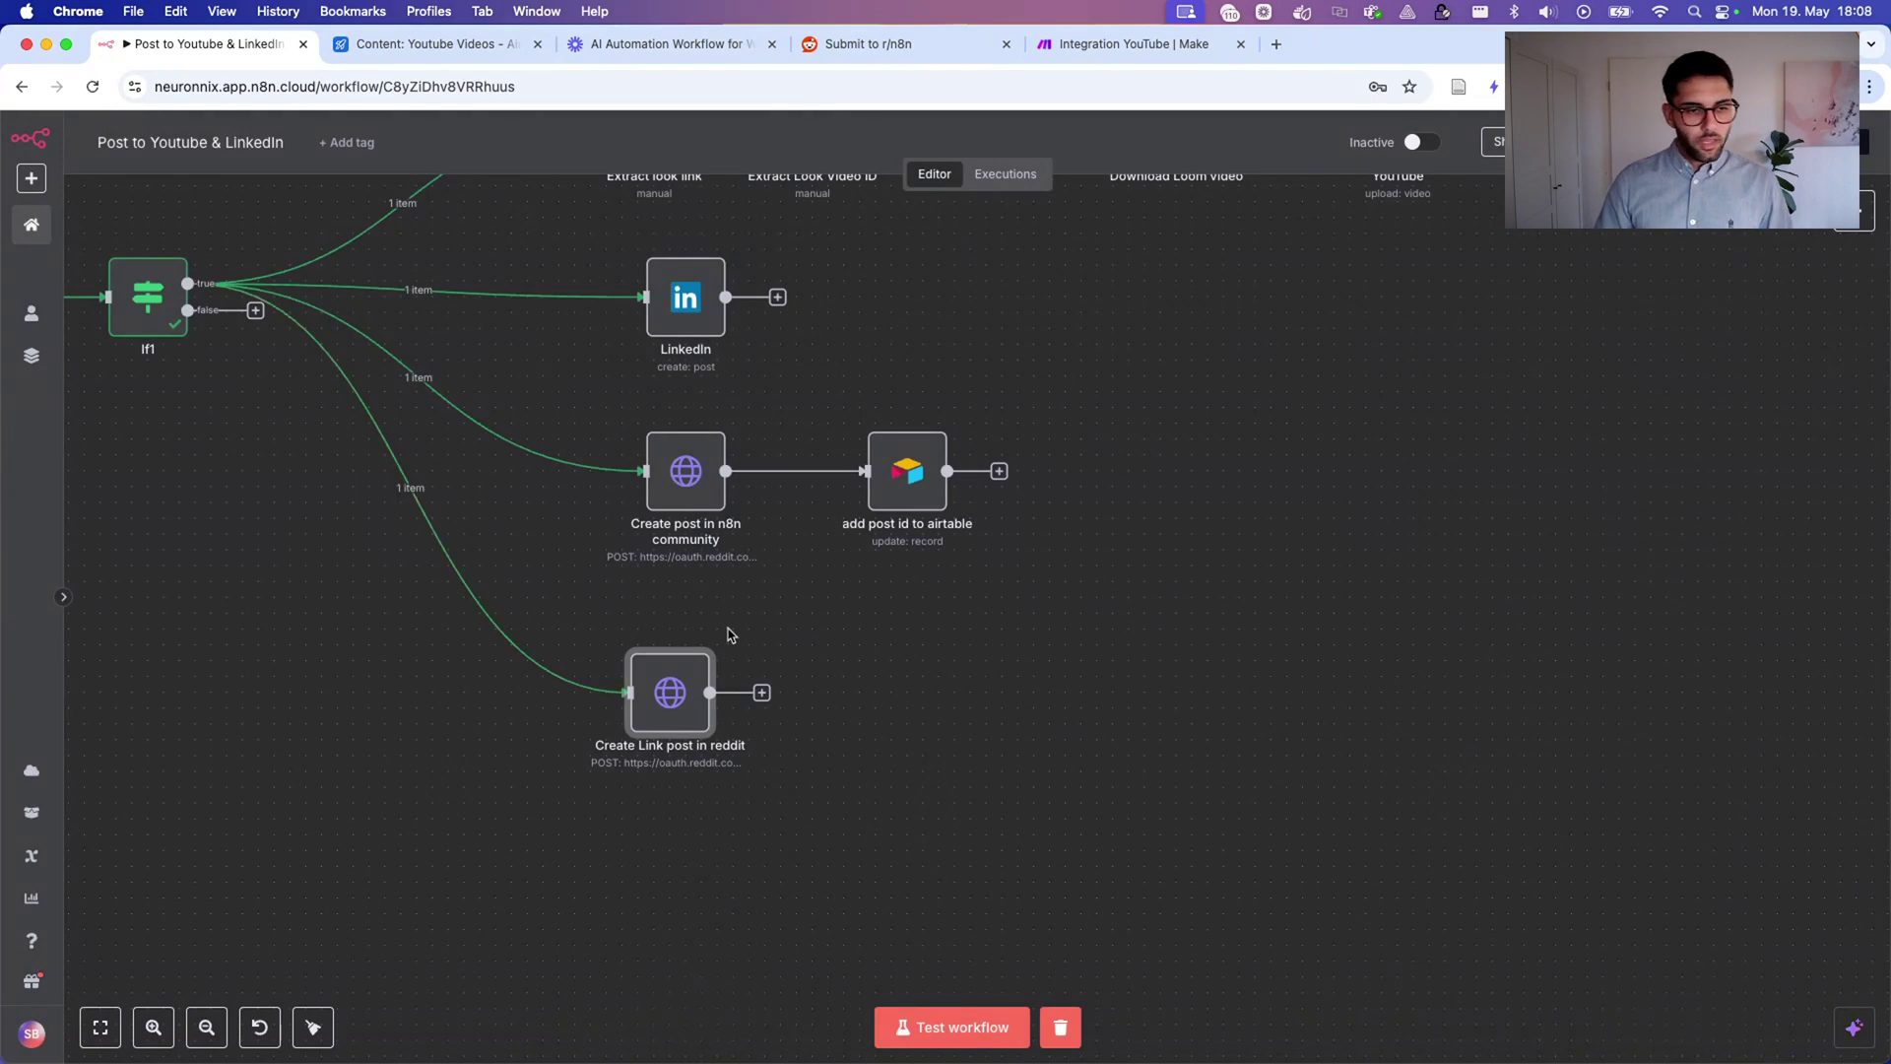
Review the whole workflow from Airtable Trigger1 through the YouTube, LinkedIn and Reddit branches.
scroll(1084, 441, up, 5)
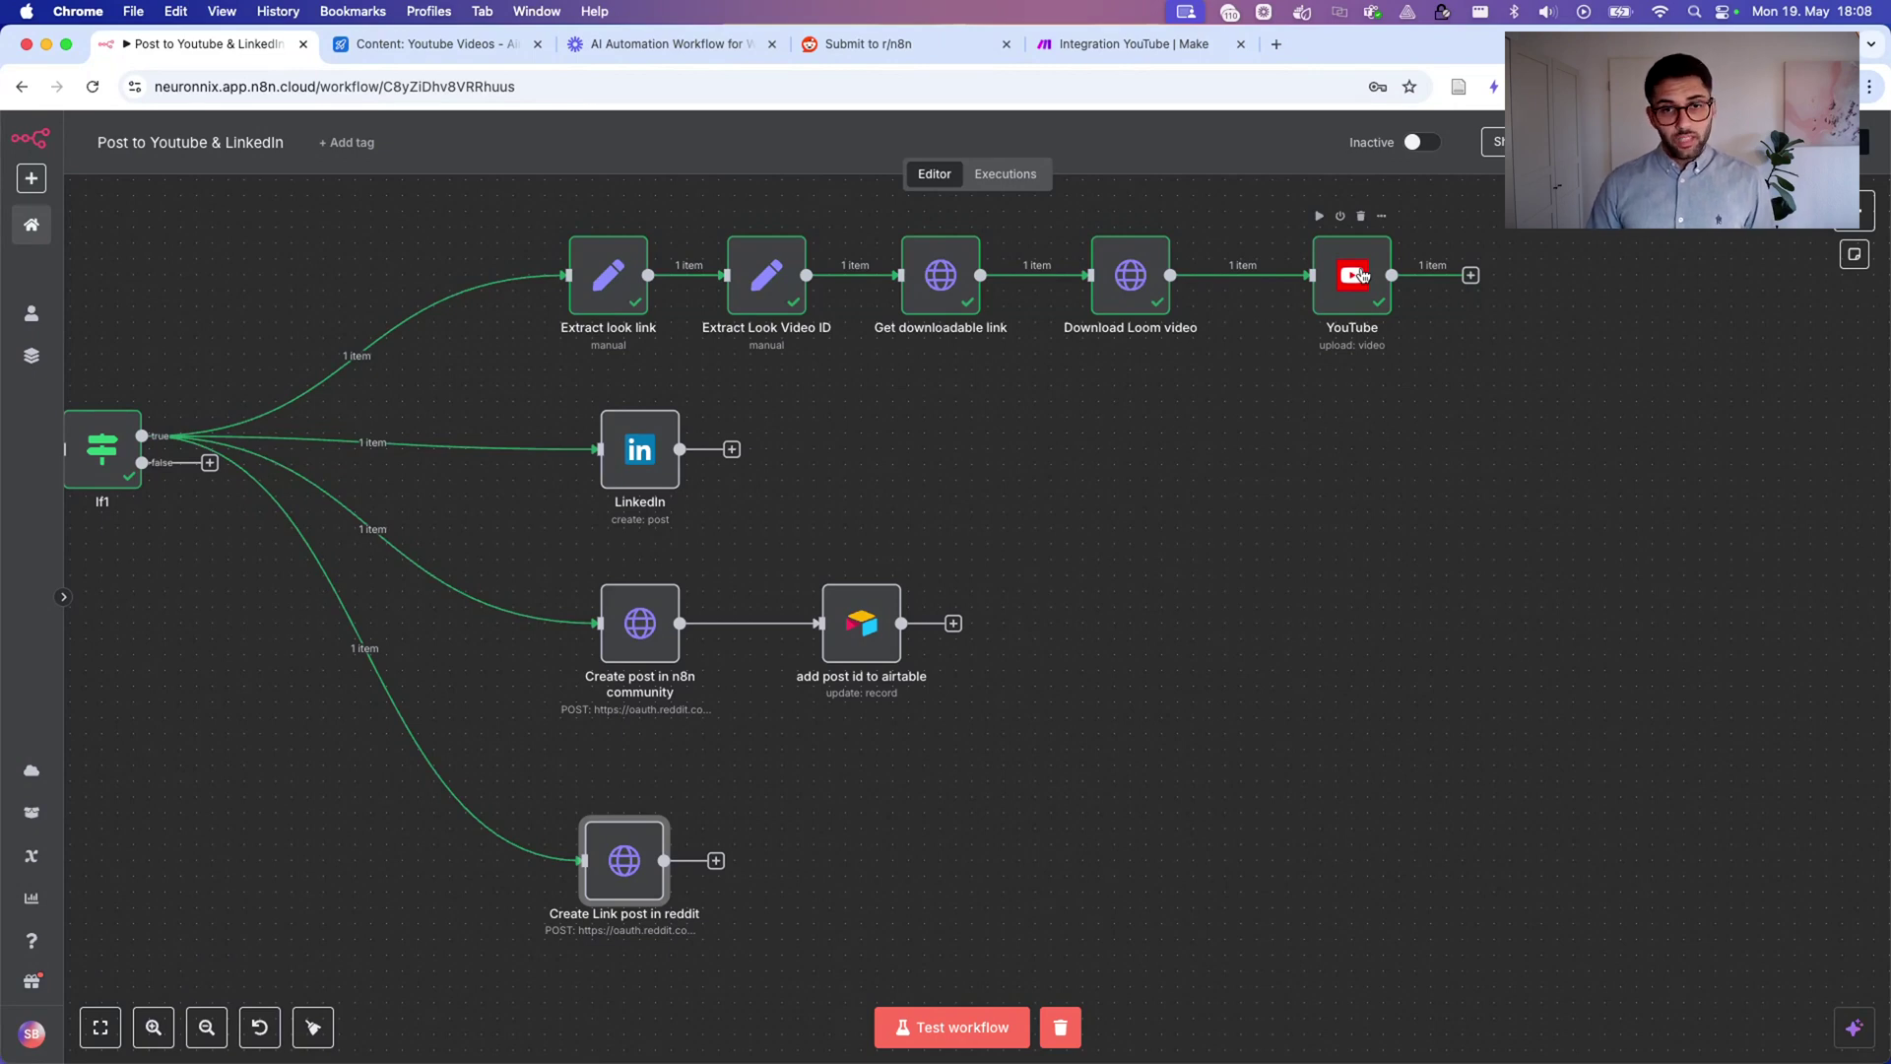
scroll(1308, 456, left, 10)
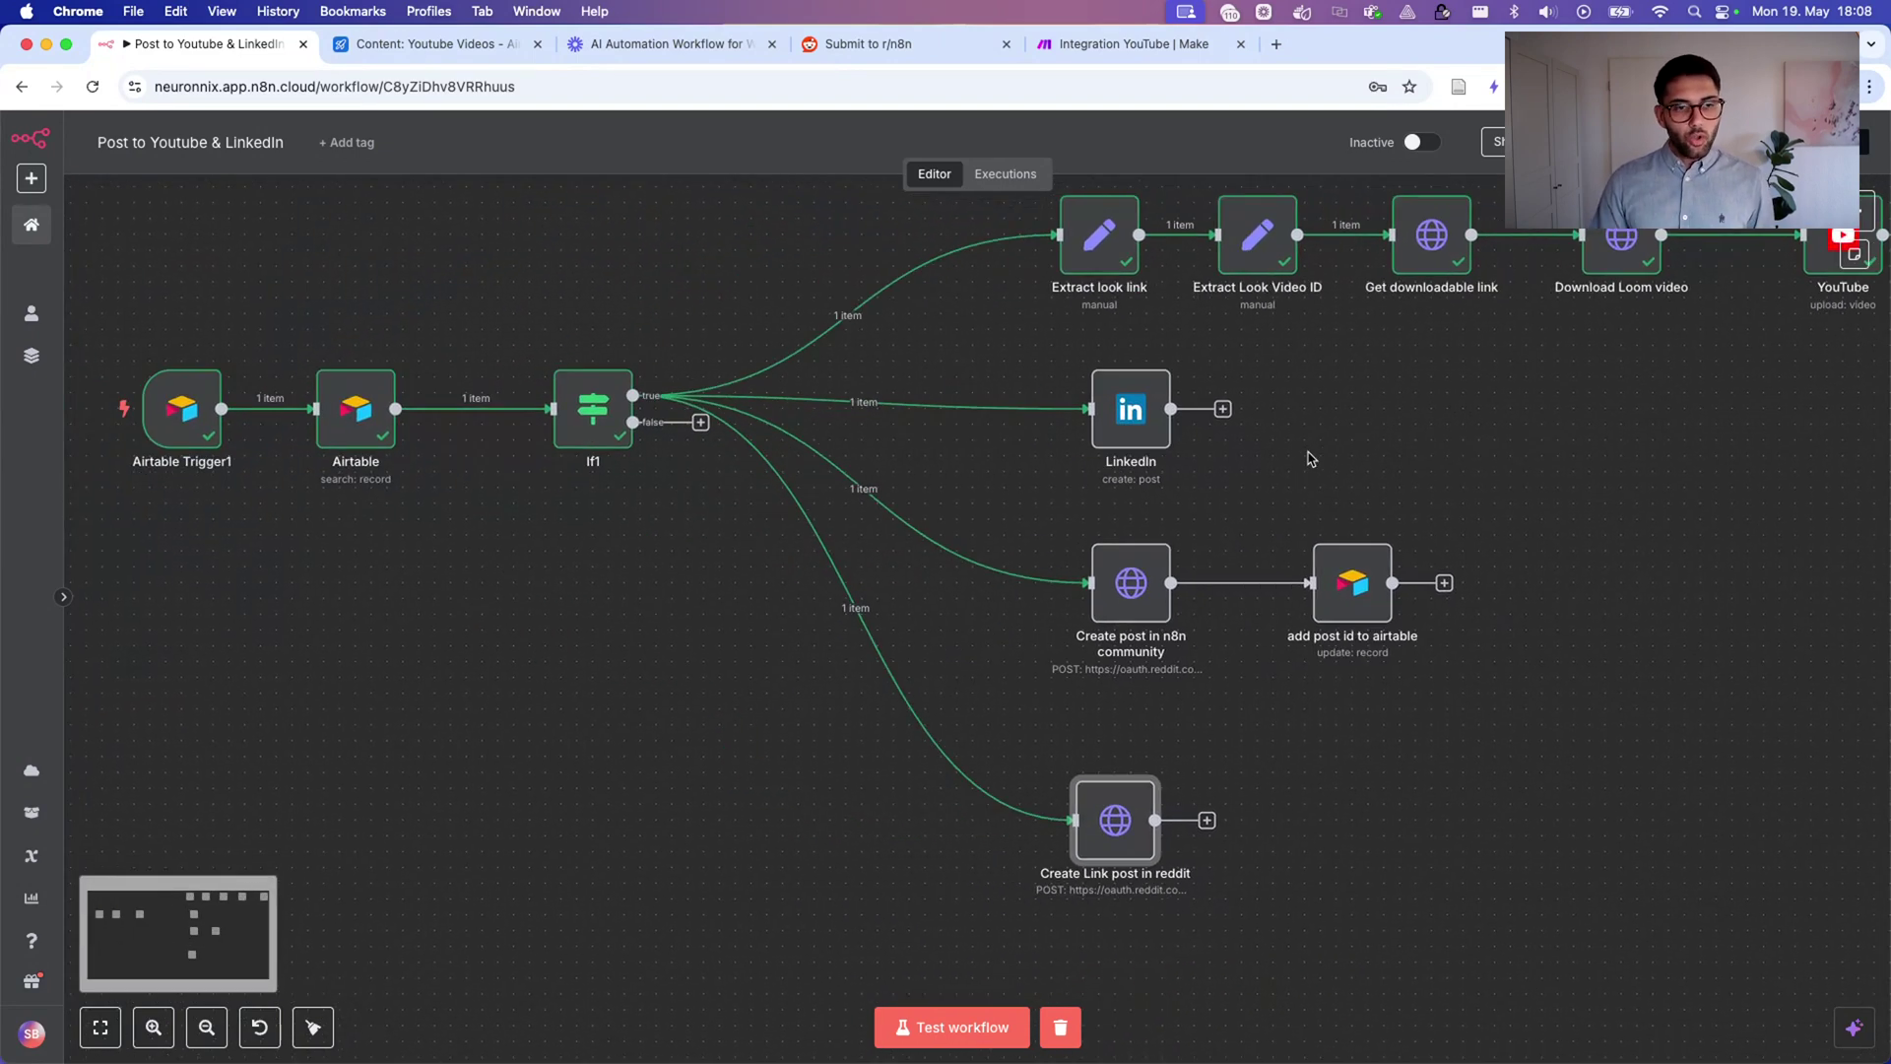
scroll(1310, 459, right, 2)
scroll(1310, 459, down, 5)
scroll(1310, 459, up, 4)
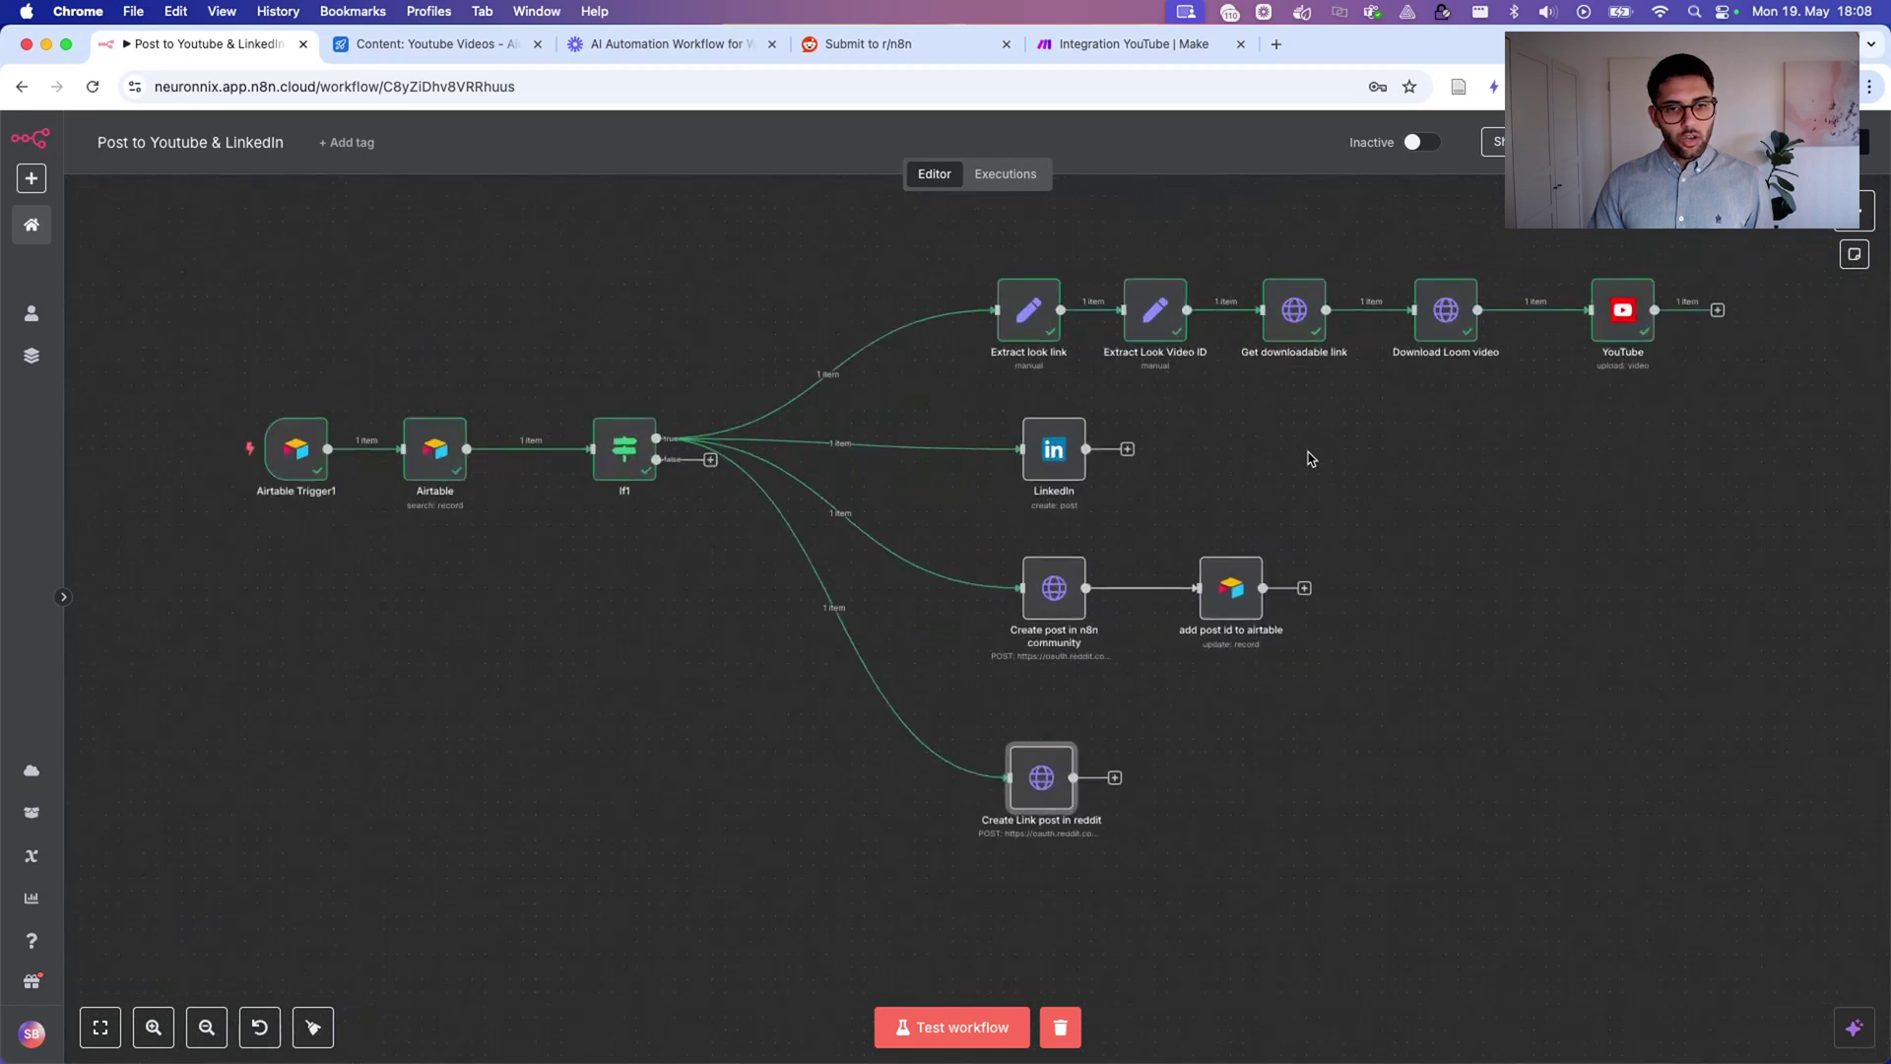
scroll(1310, 459, down, 1)
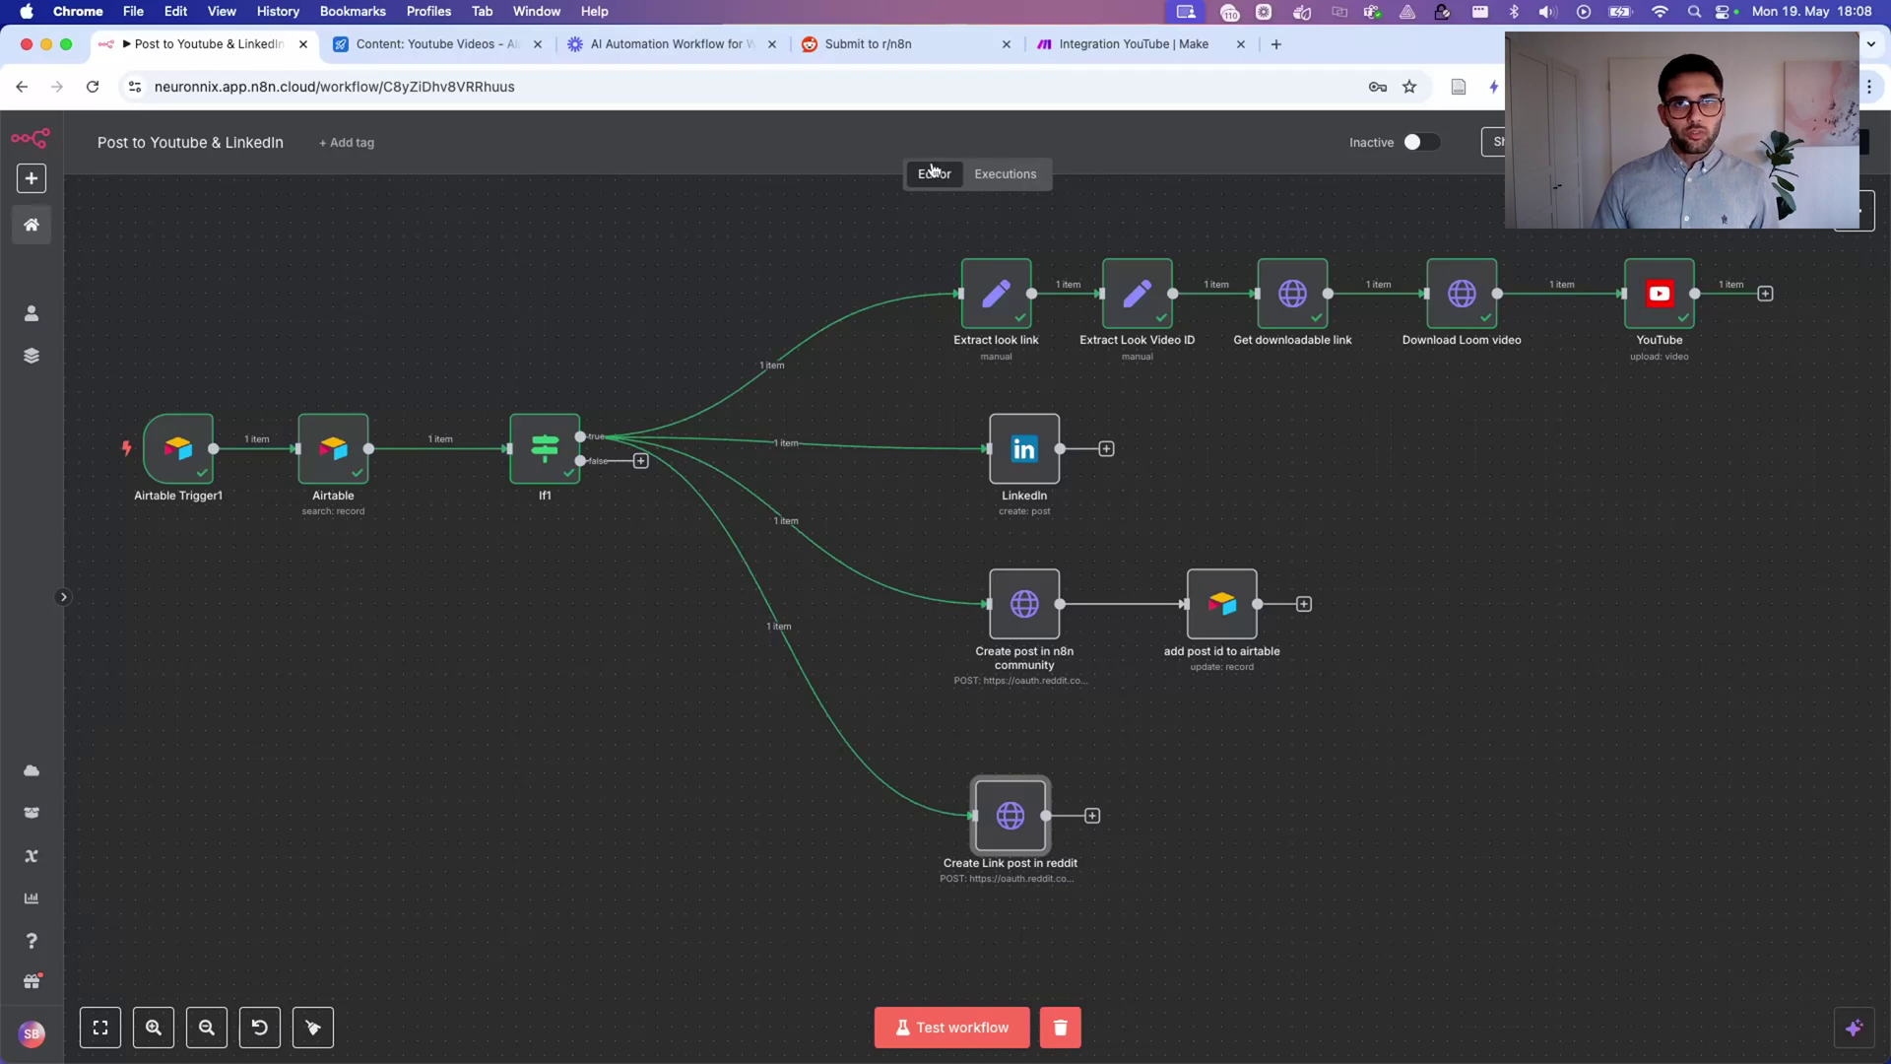
In Airtable, check the first record's Reddit Post and LinkedIn Post cells and the reddit_post_id and Youtube Video Url columns, and return to n8n.
click(400, 49)
scroll(1158, 313, left, 5)
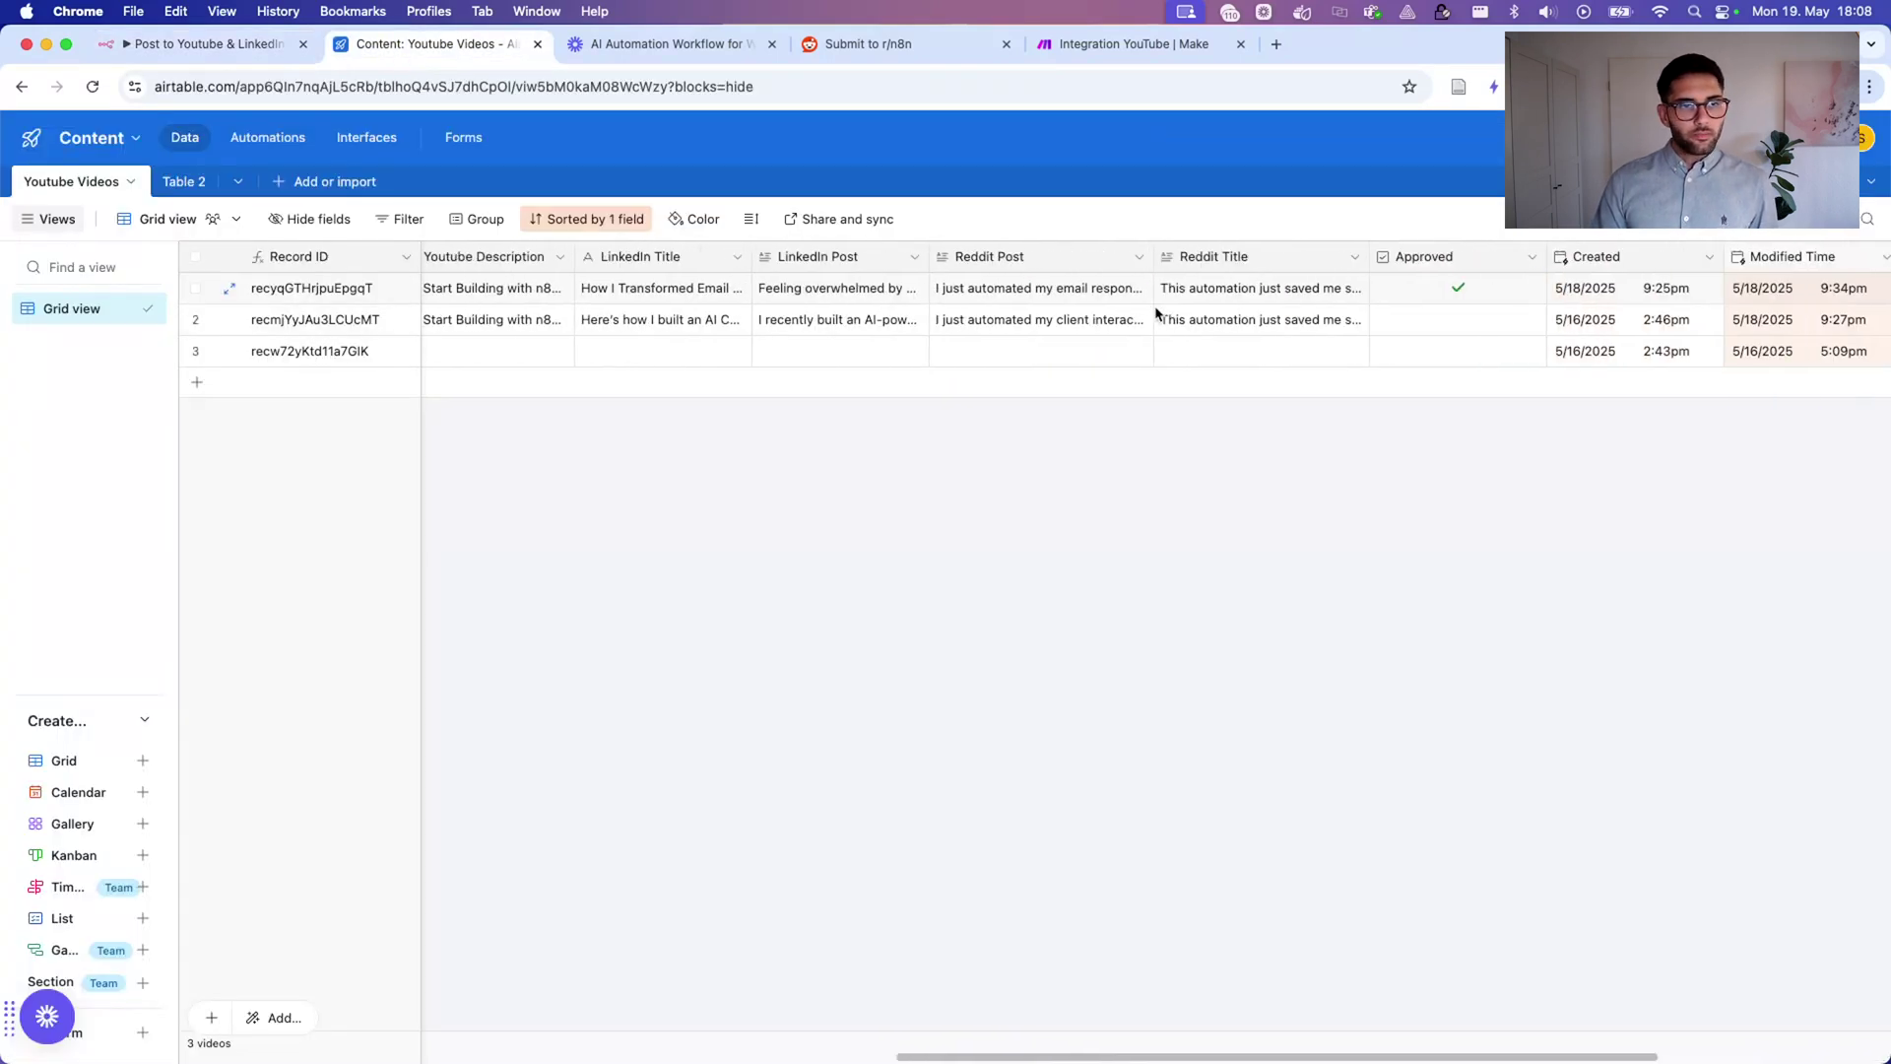
click(1000, 300)
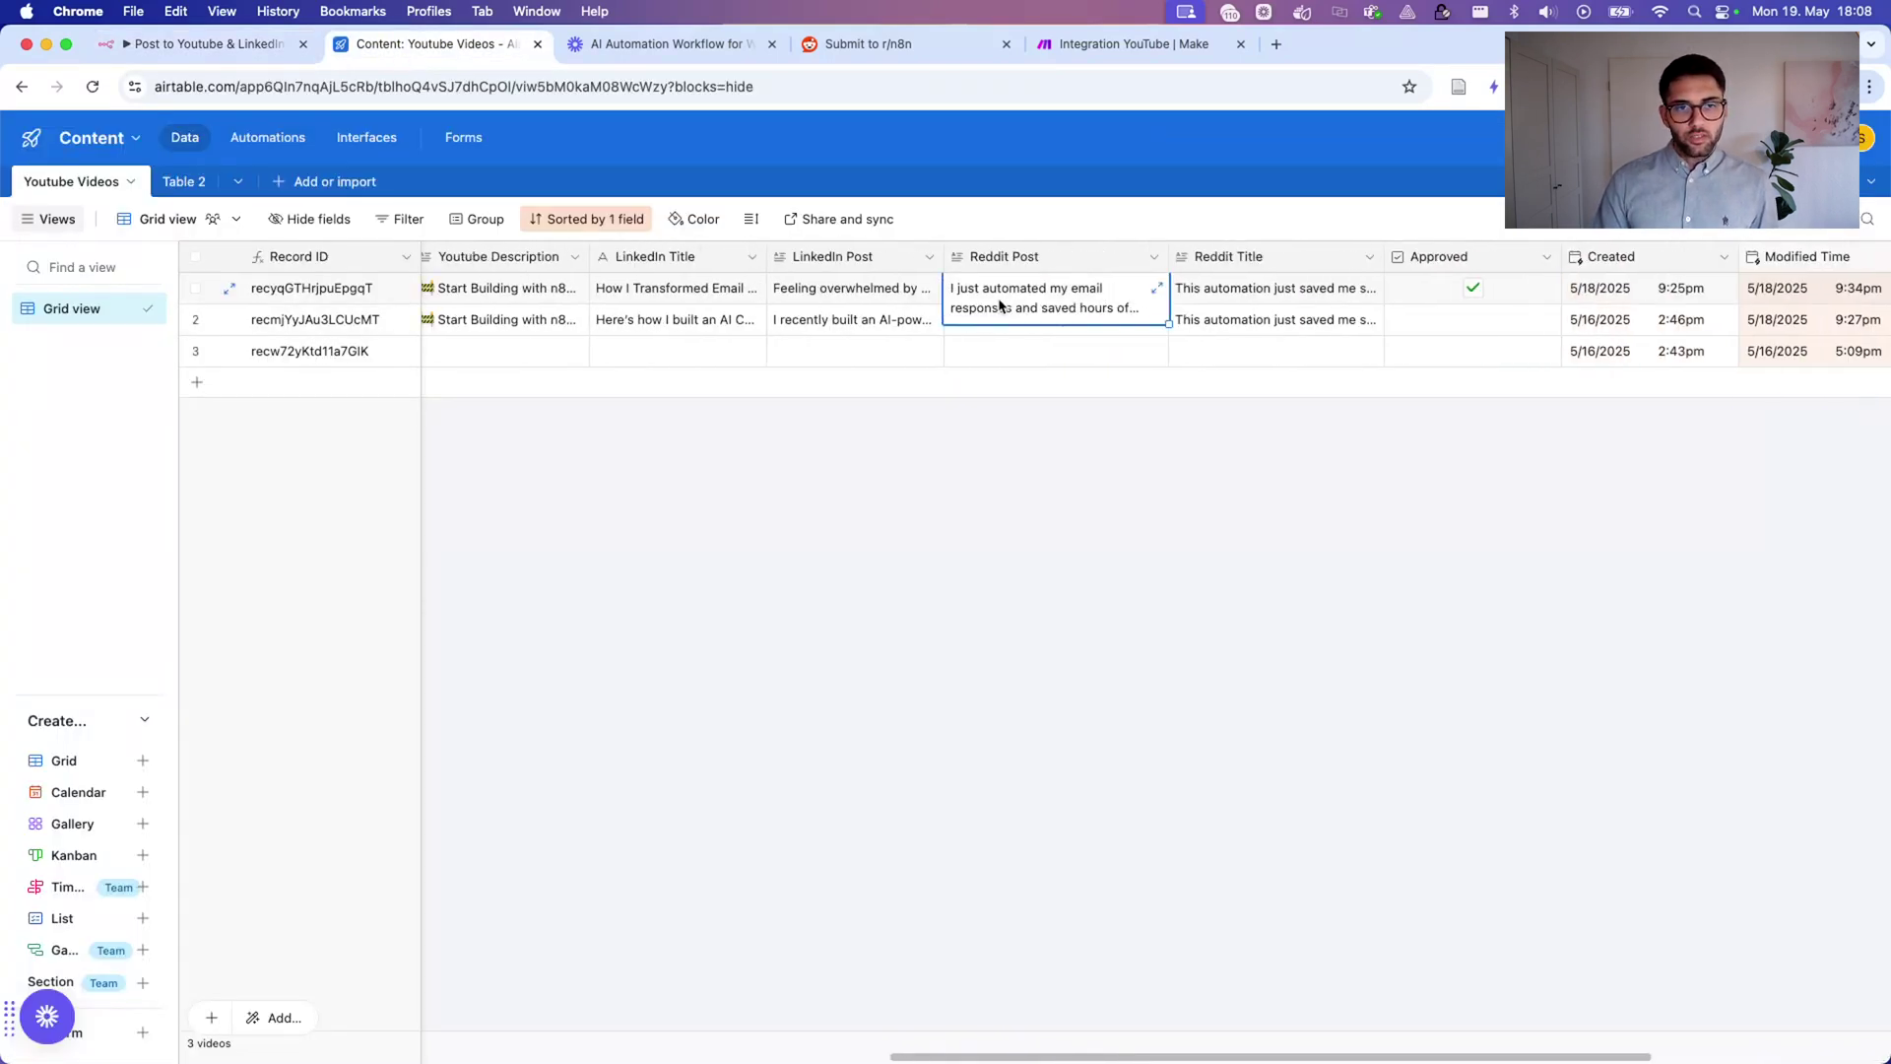
click(823, 295)
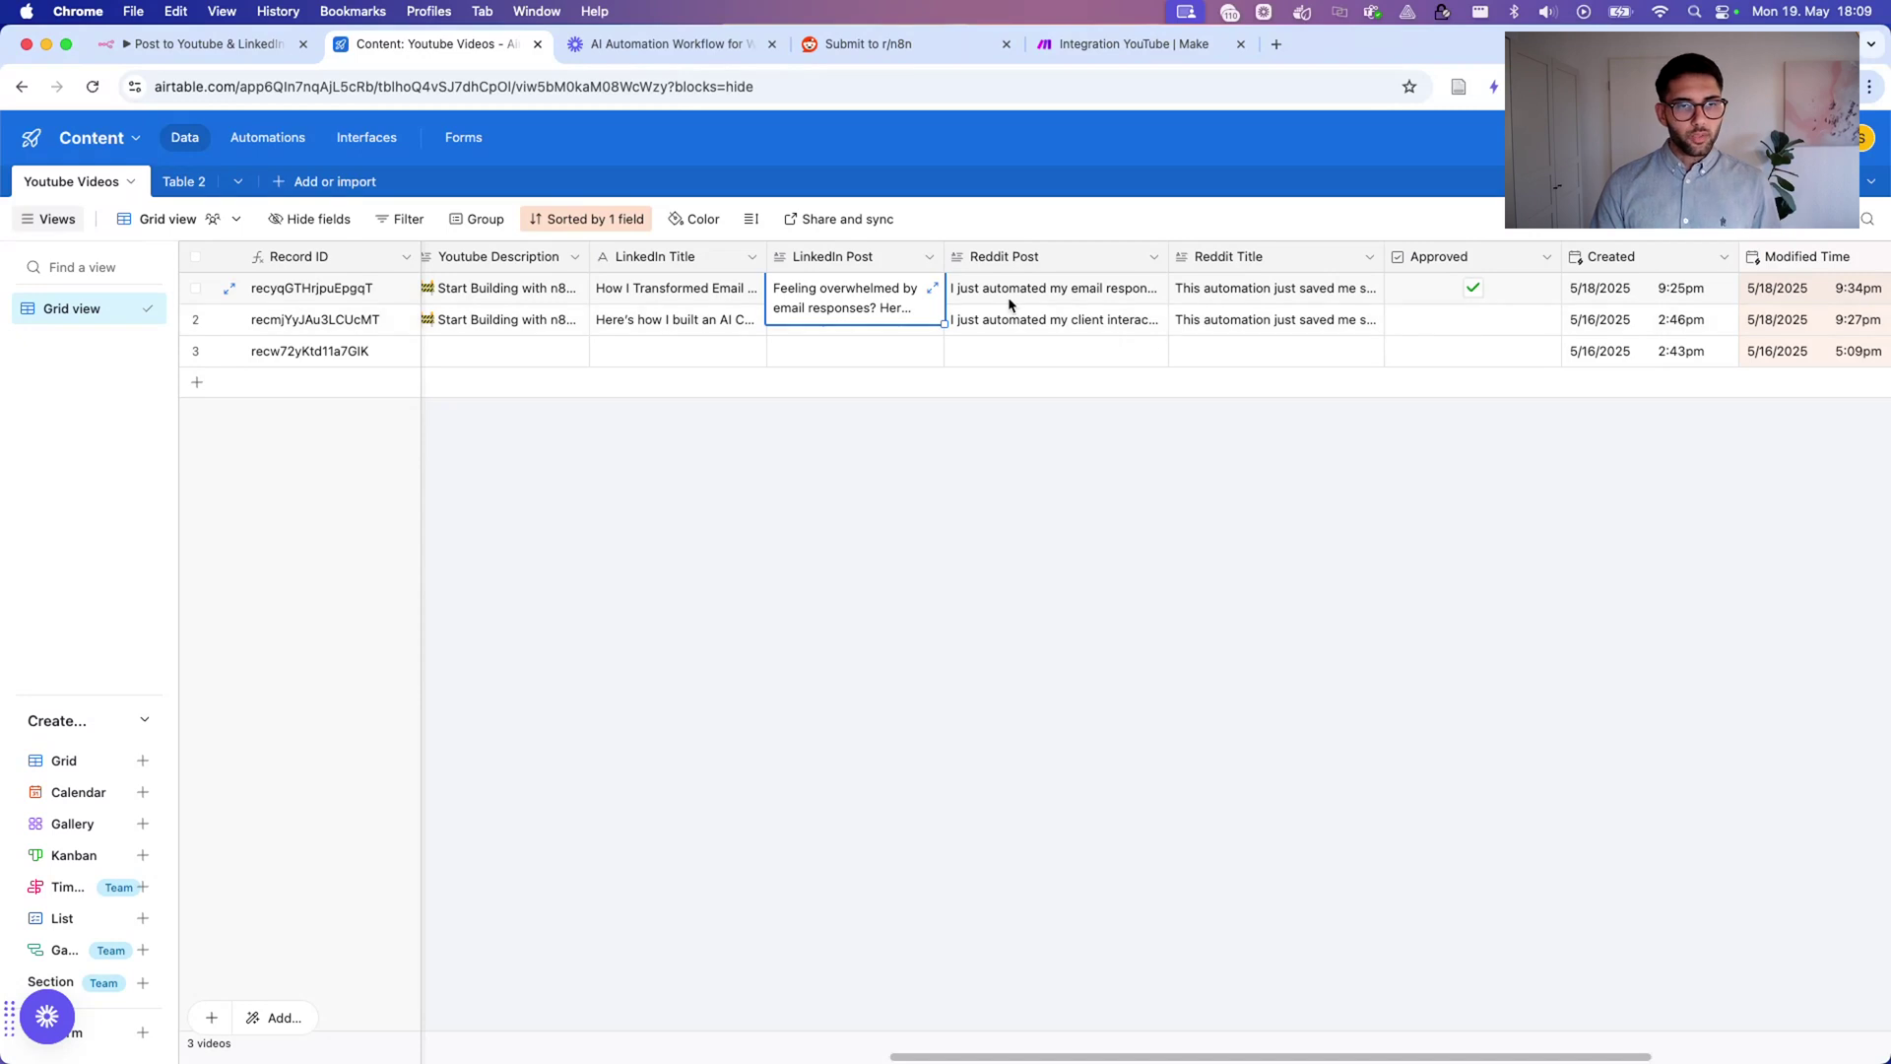
scroll(1009, 305, right, 2)
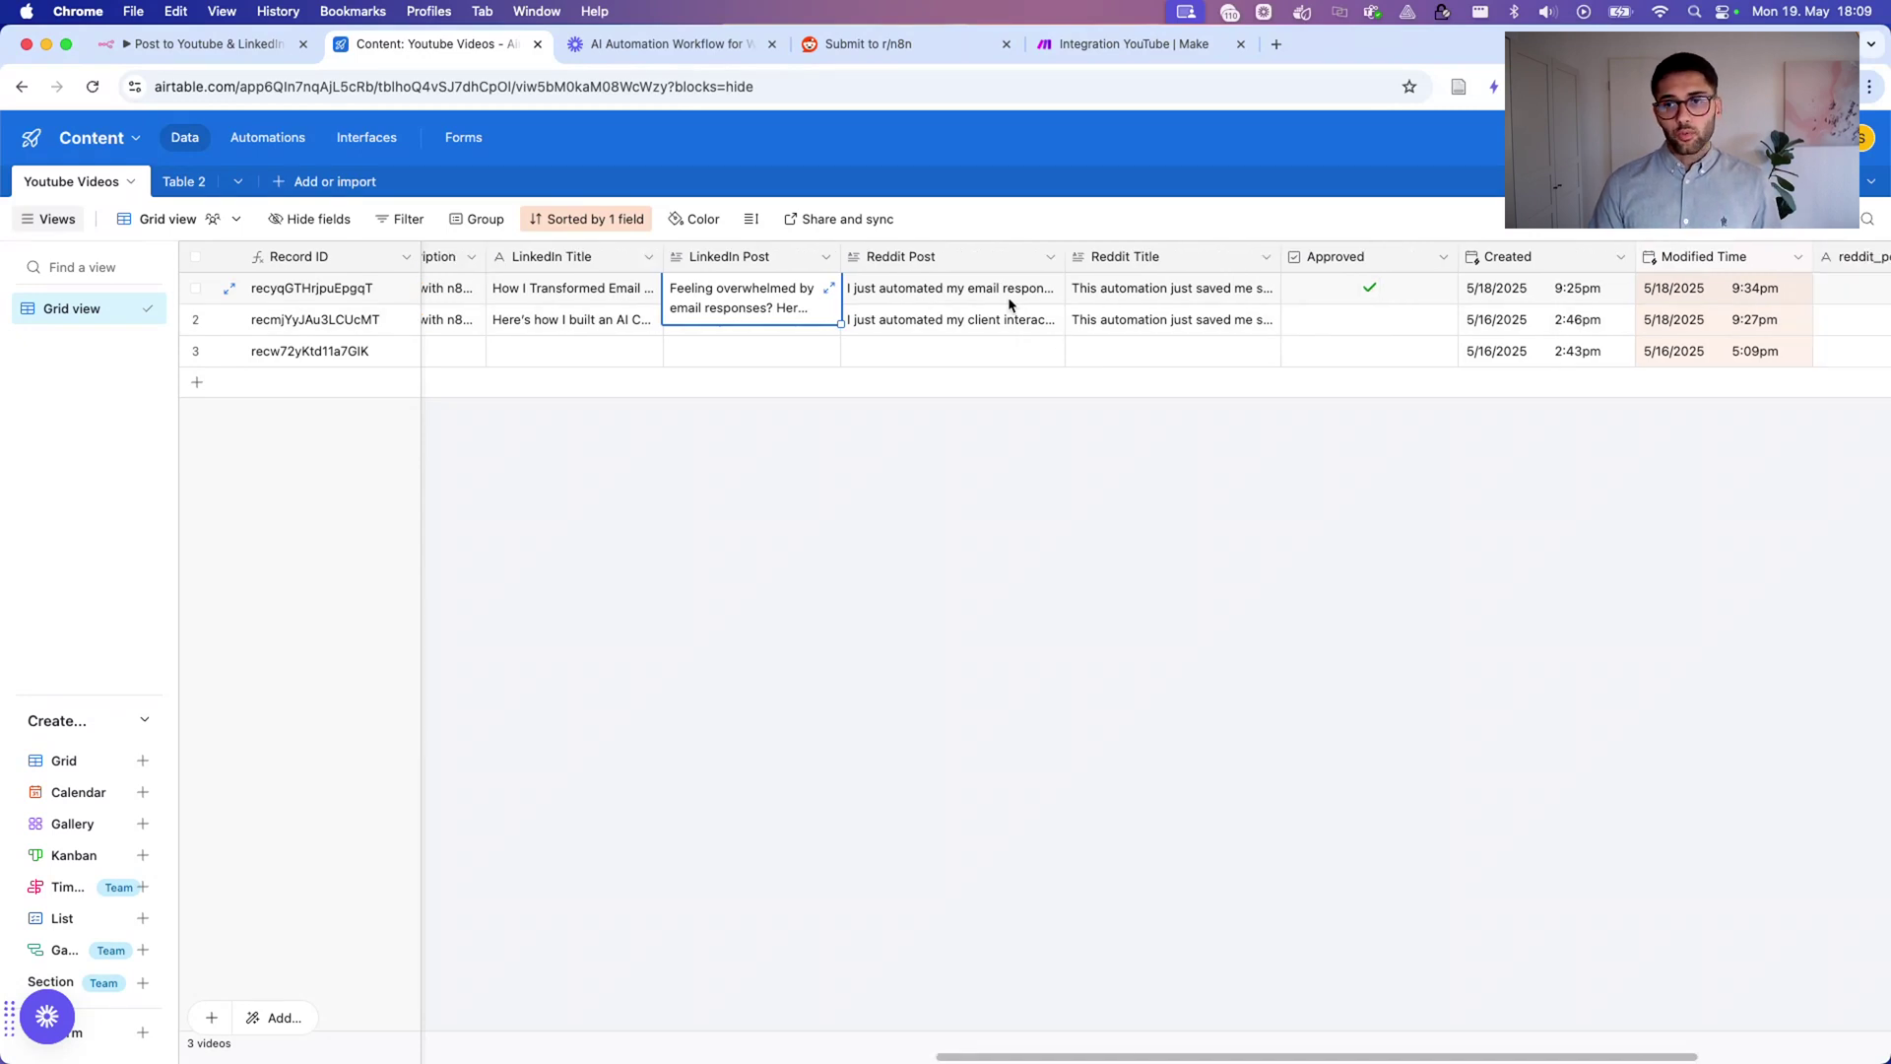
scroll(1010, 305, right, 3)
scroll(1010, 306, right, 2)
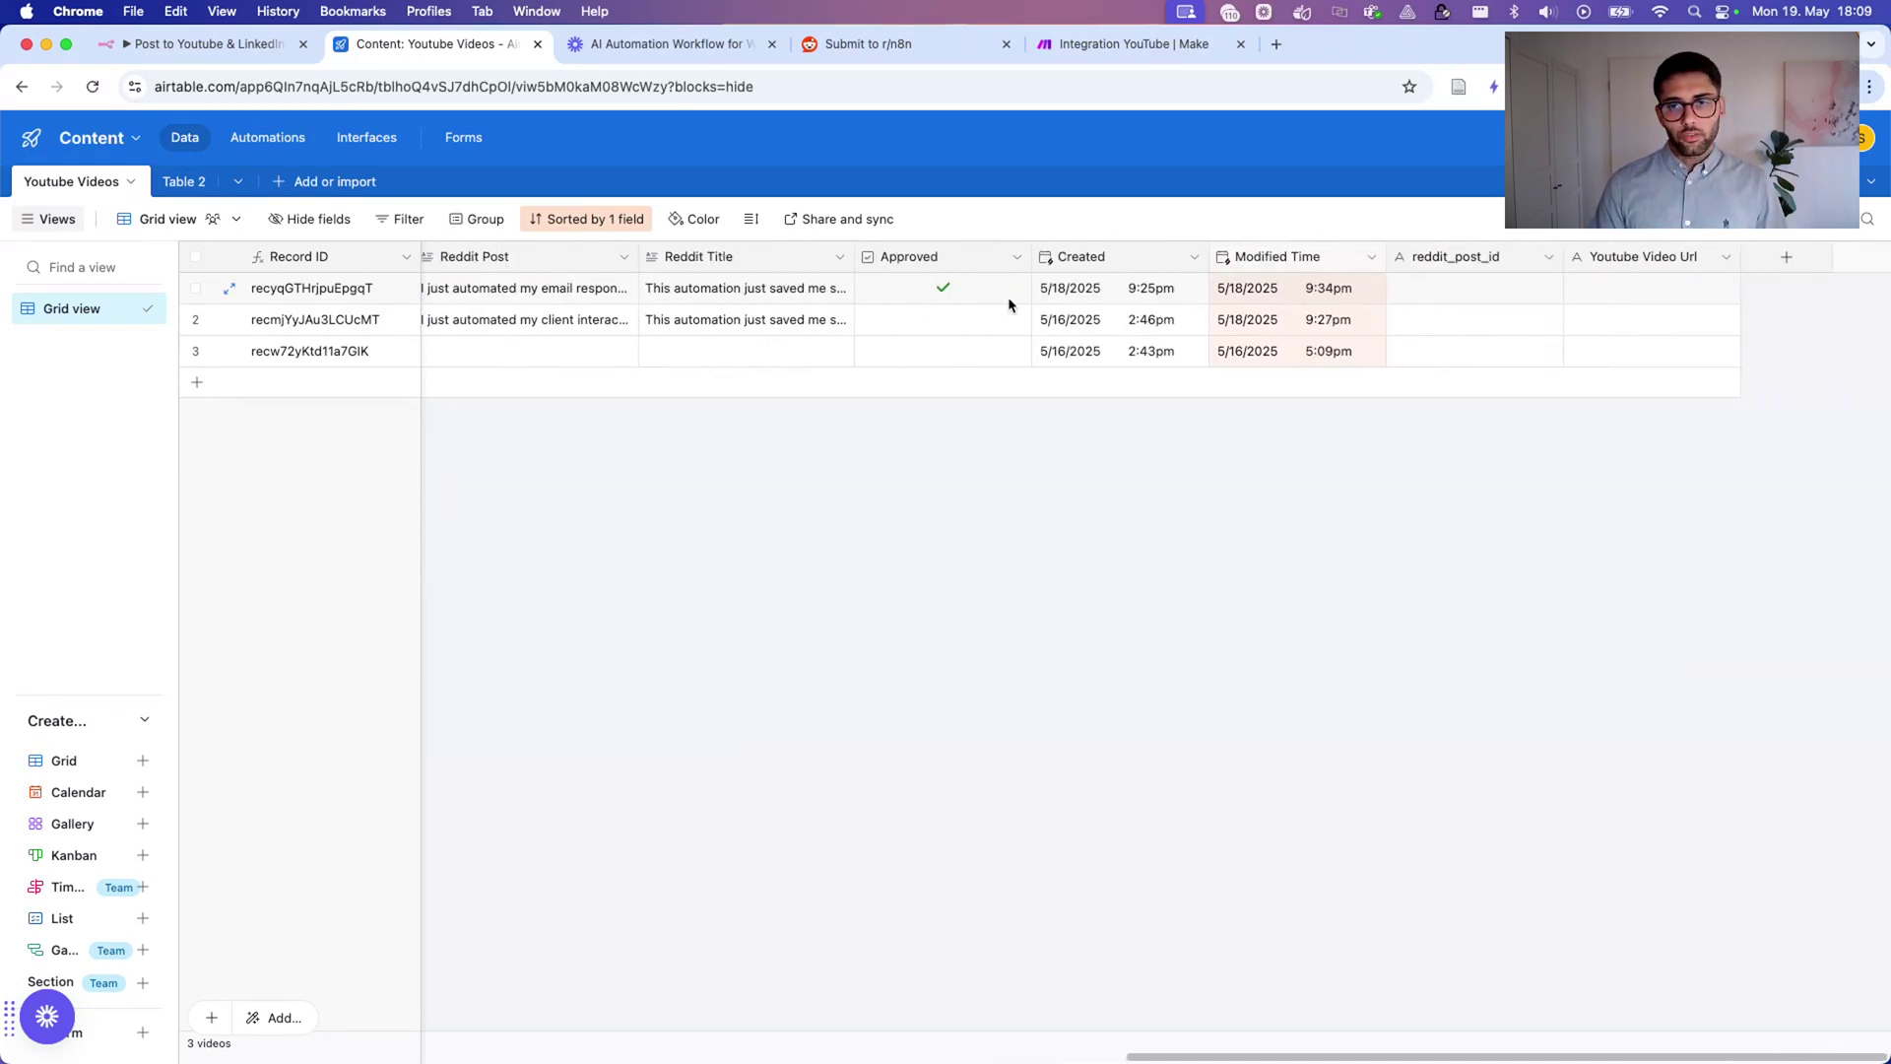
click(253, 49)
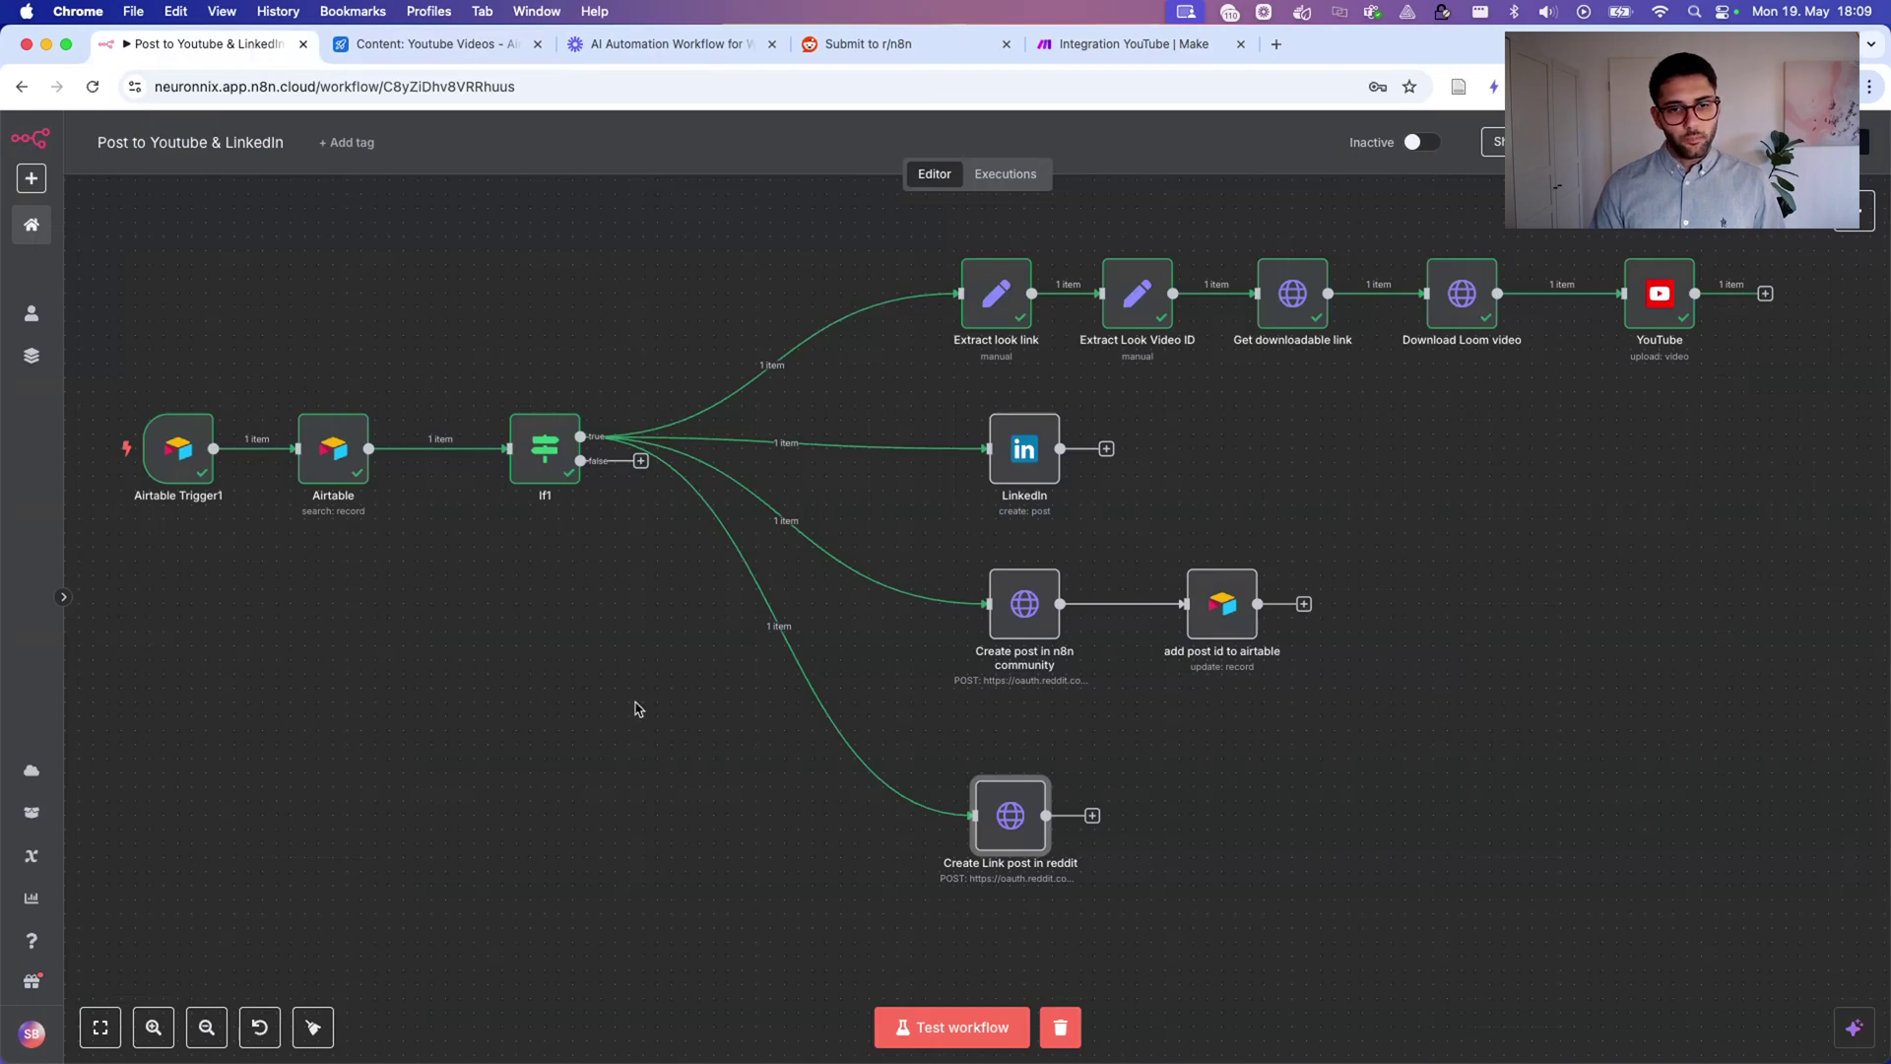